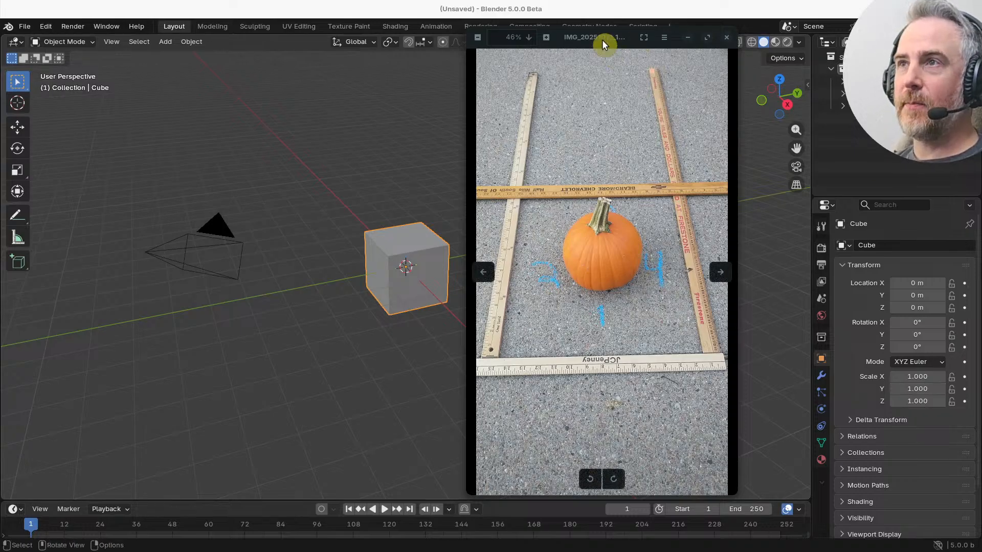
Step: Examine the front photo of the pumpkin, including the surrounding yardsticks and the chalk numbers marking each side
drag(605, 39, 565, 39)
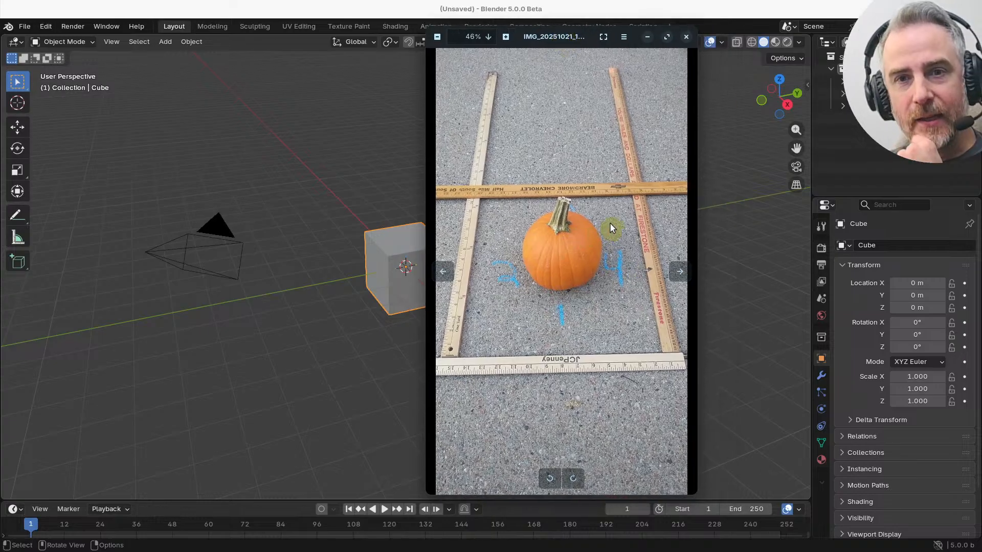
key(Right)
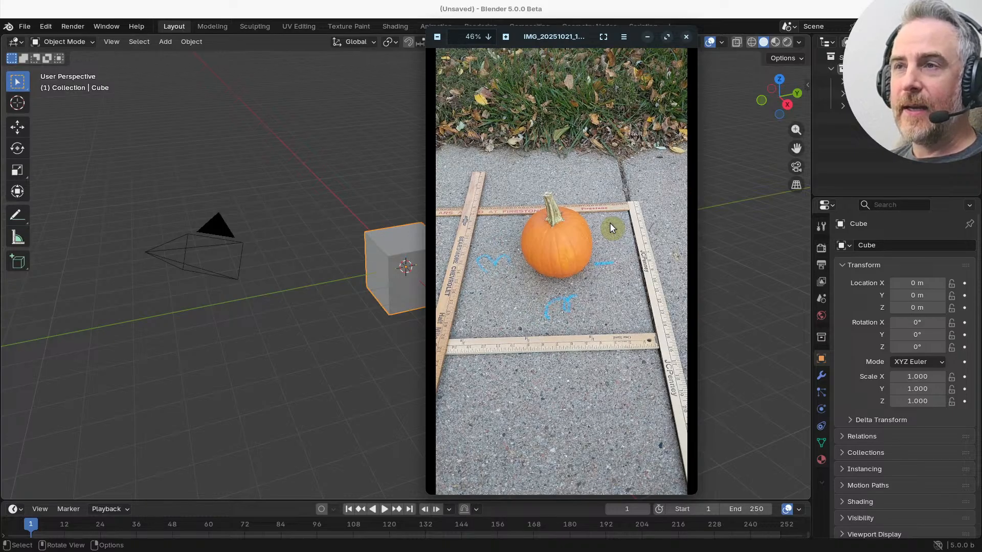
key(Right)
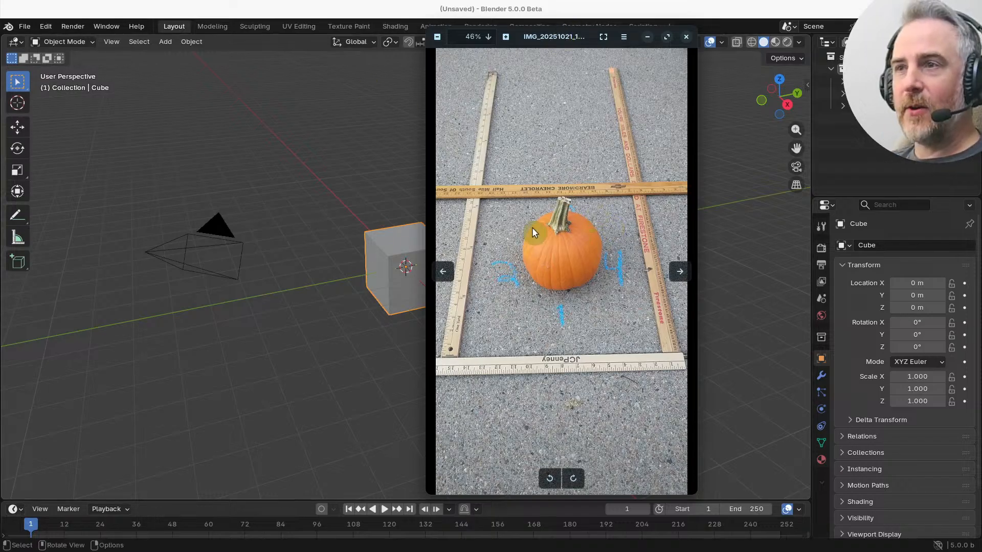
scroll(568, 337, up, 4)
scroll(565, 288, up, 1)
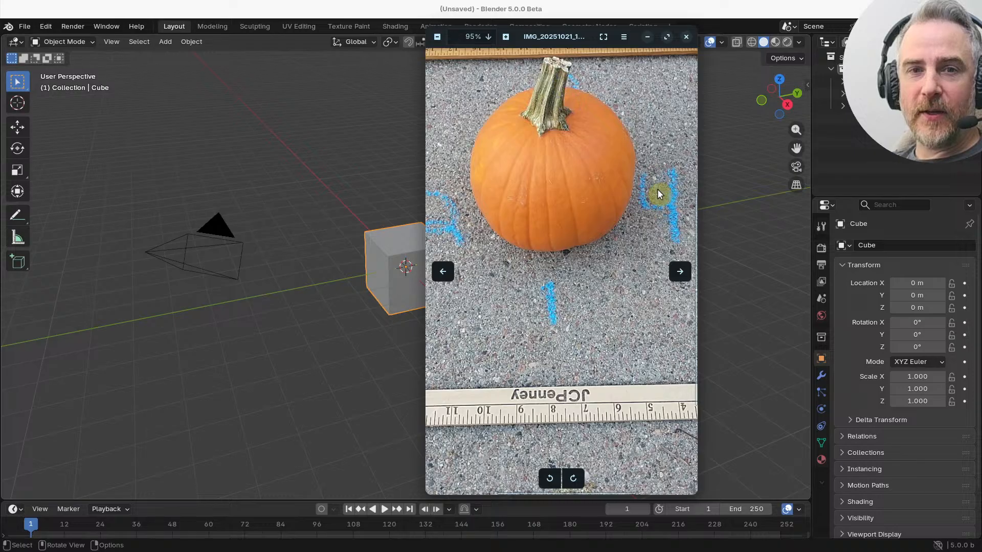
scroll(555, 299, down, 3)
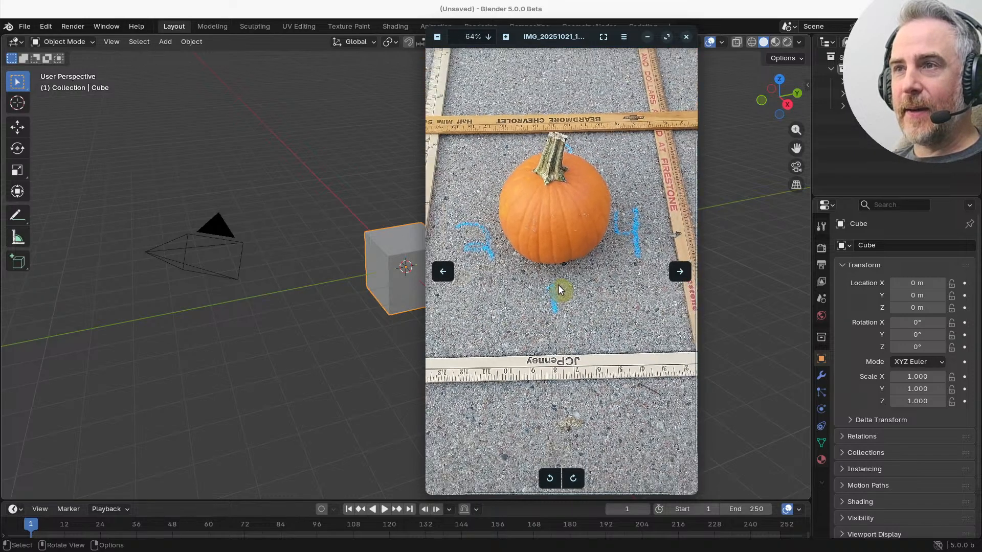
scroll(560, 286, down, 1)
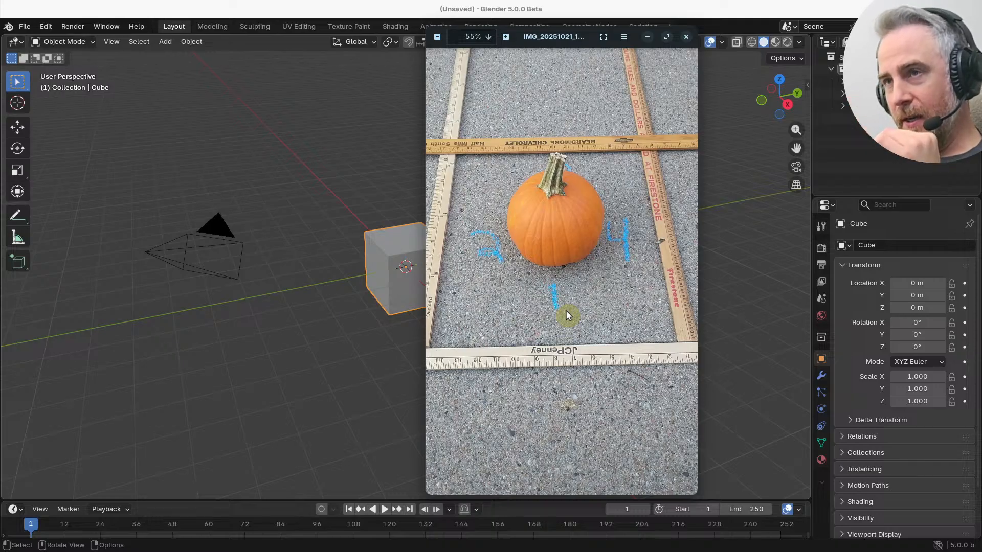
scroll(566, 309, down, 2)
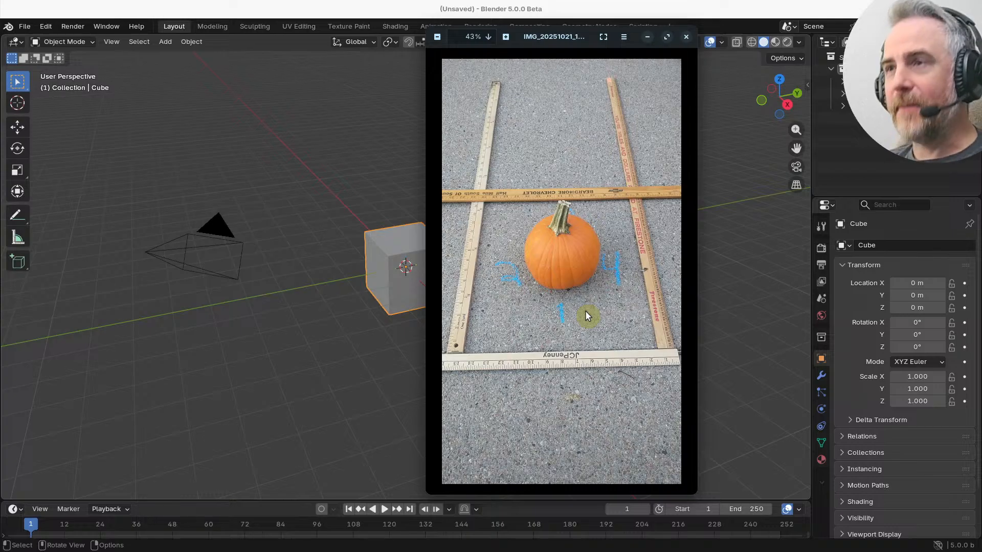
Step: Look through the other side photos and the top-down photo of the pumpkin, finishing by closing the image viewer
key(Right)
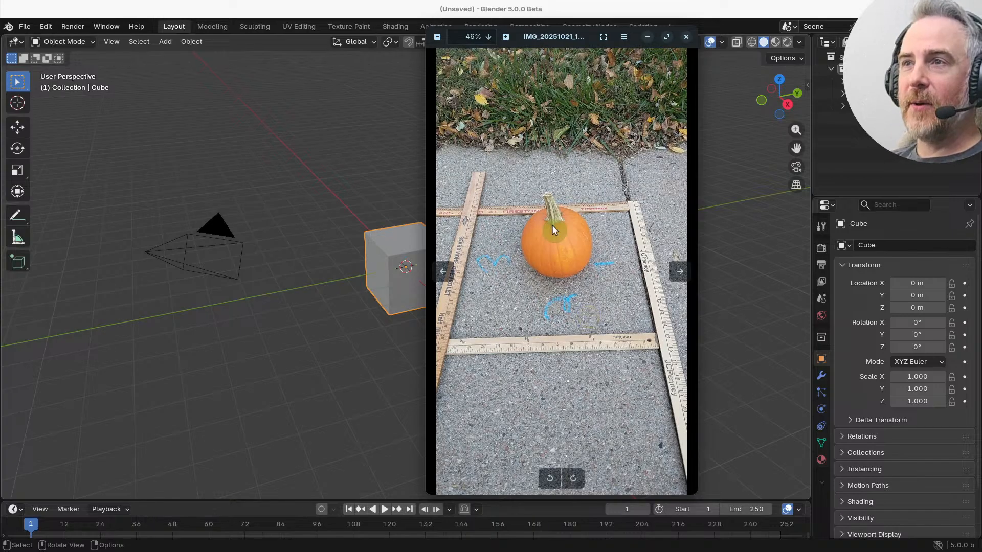
scroll(619, 299, up, 2)
scroll(585, 315, down, 1)
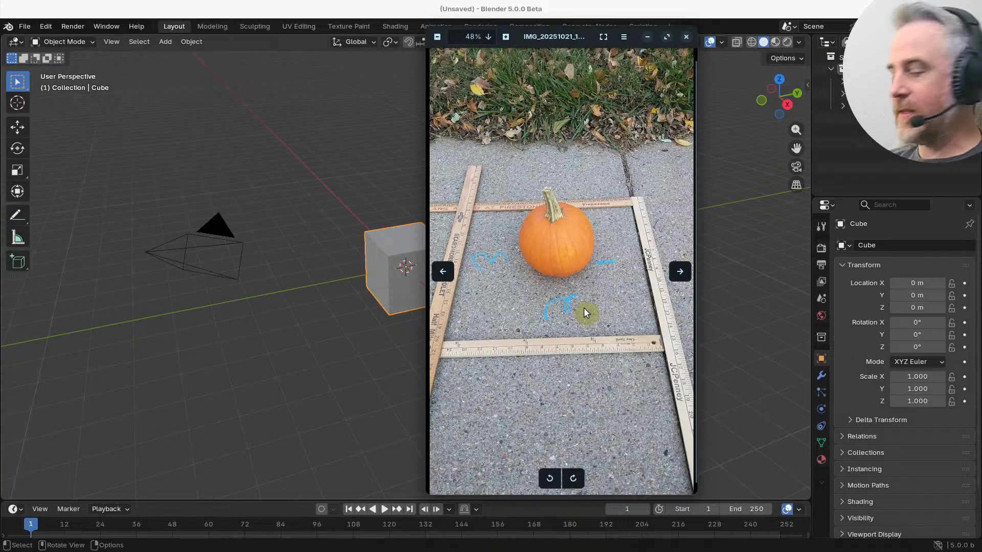
key(Right)
key(Right)
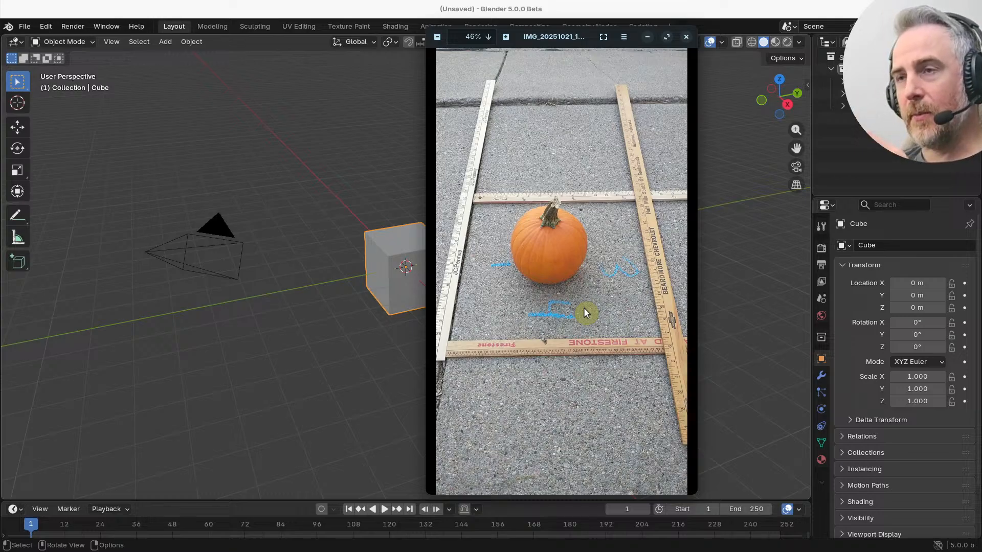
key(Right)
key(Right)
key(Right)
key(Right)
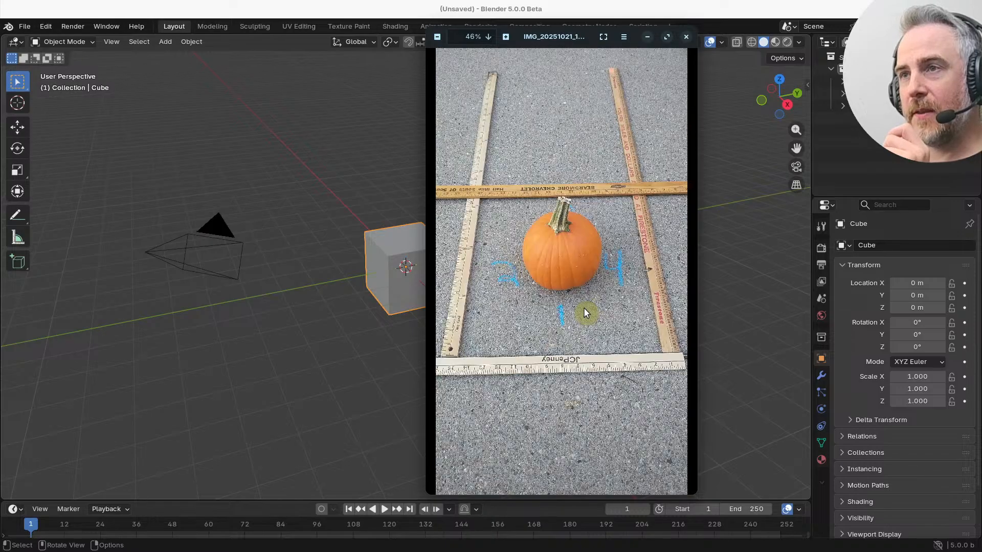
key(Right)
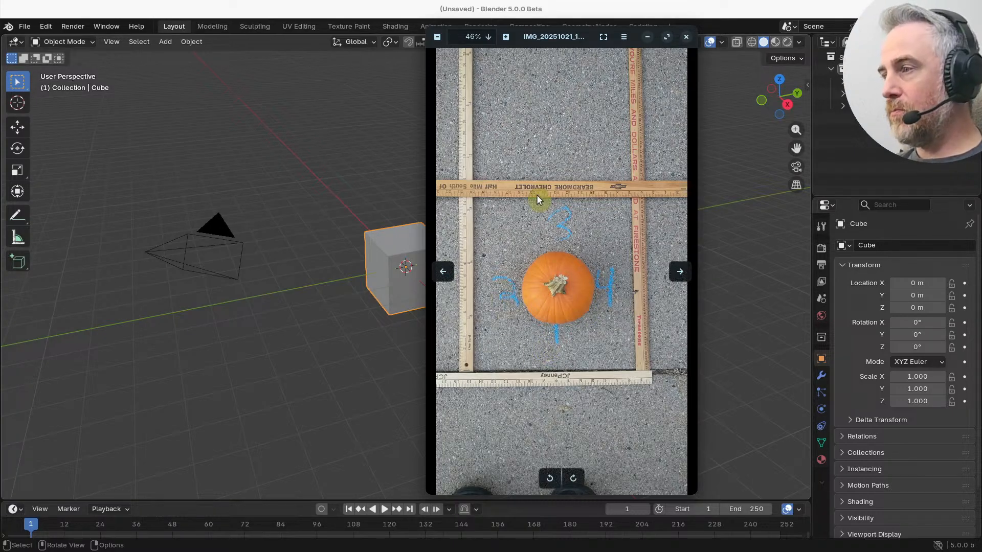
click(687, 36)
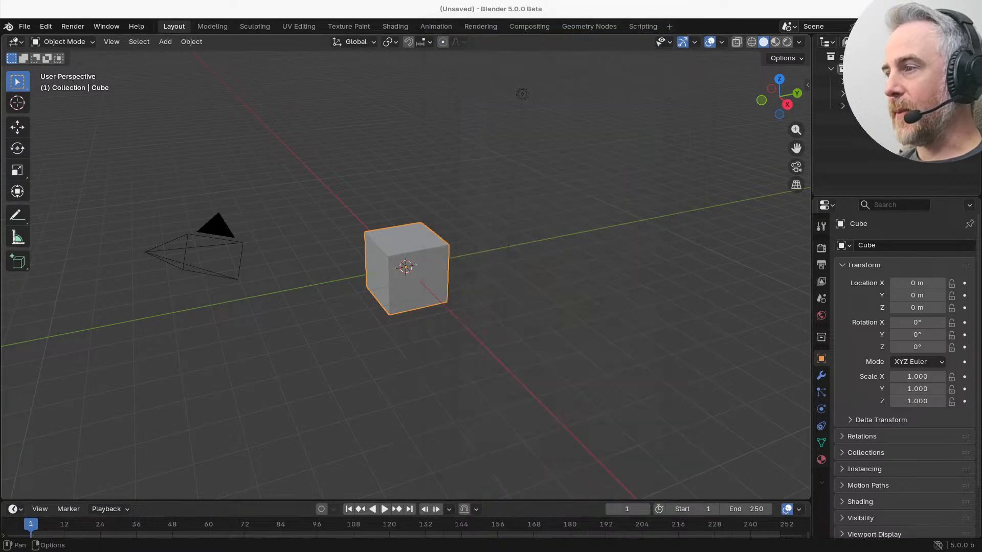
Step: Switch to fSpy and load the front pumpkin photo into a new project
key(alt+Tab)
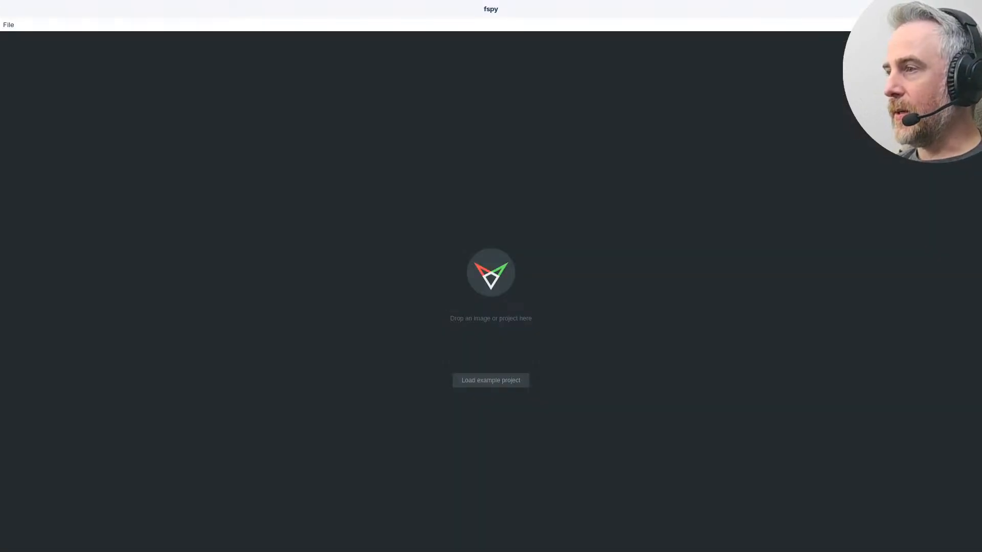
drag(981, 190, 541, 192)
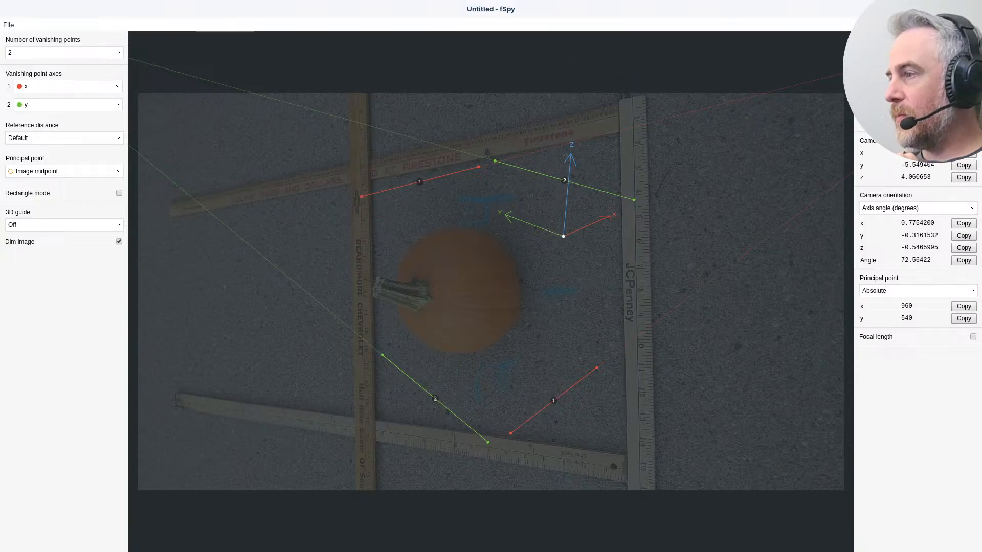
Step: Switch back to Blender and add a Video Editing workspace
key(alt+Tab)
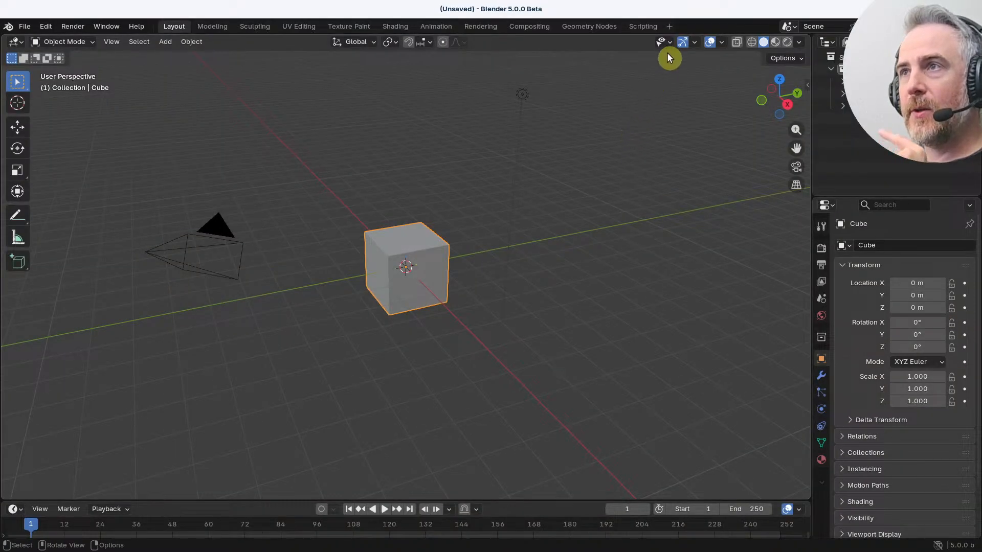
click(669, 27)
mouse_move(665, 112)
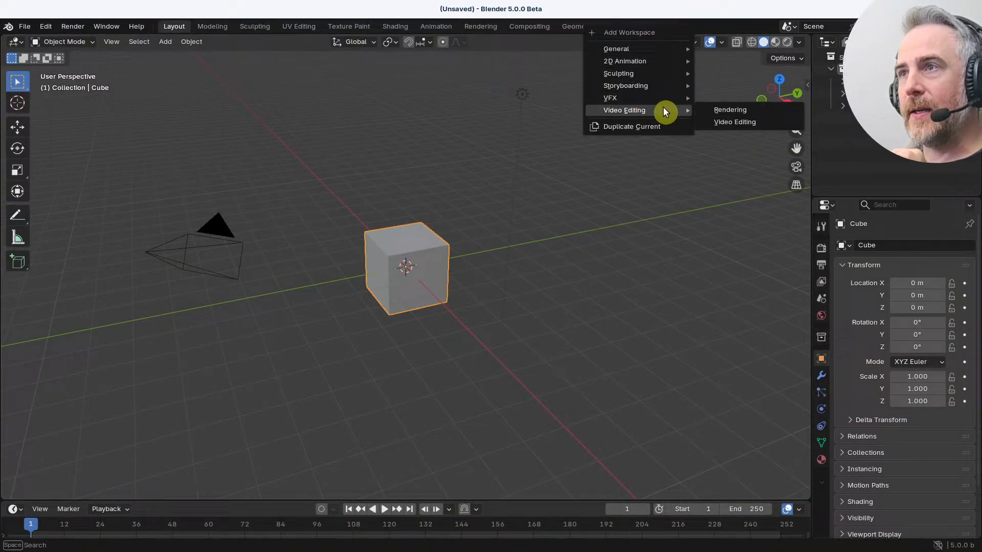
click(716, 122)
Step: Try to place IMG_20251021_180410.jpg in the empty sequencer, and create a new scene for the sequencer
drag(198, 35, 149, 48)
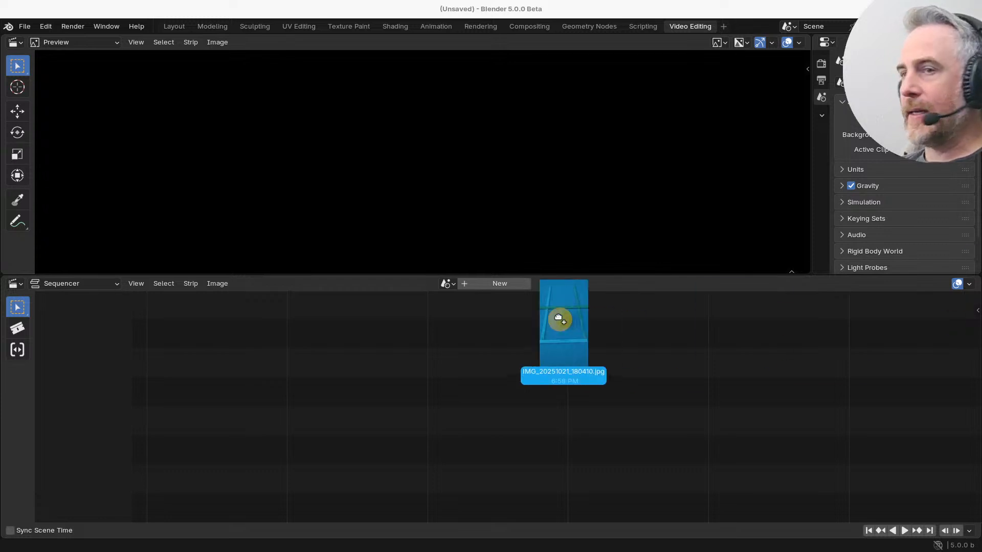
drag(559, 320, 217, 405)
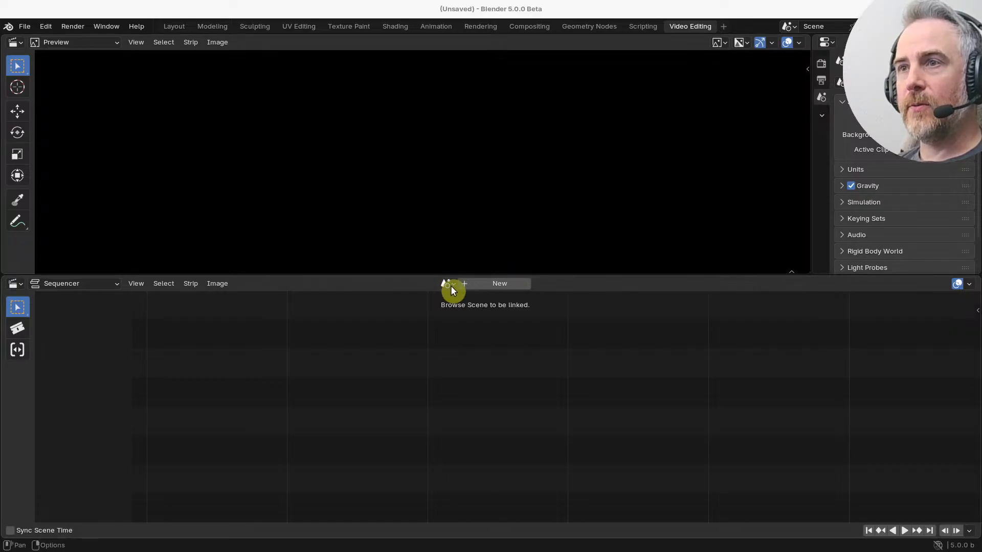
click(476, 283)
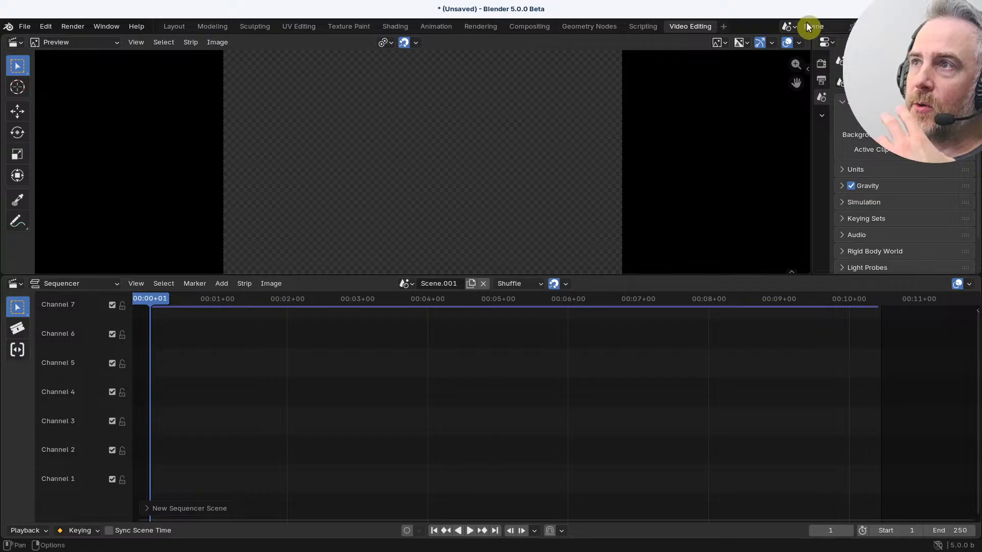
click(789, 26)
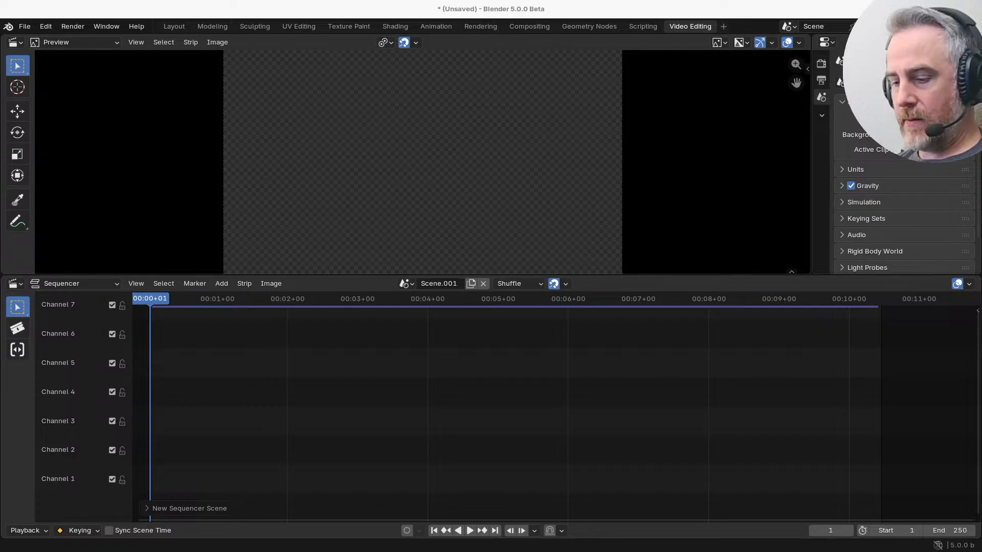
Step: Add the pumpkin photos as one image strip on channel 4 and snap the strip to the current frame
drag(440, 317, 237, 390)
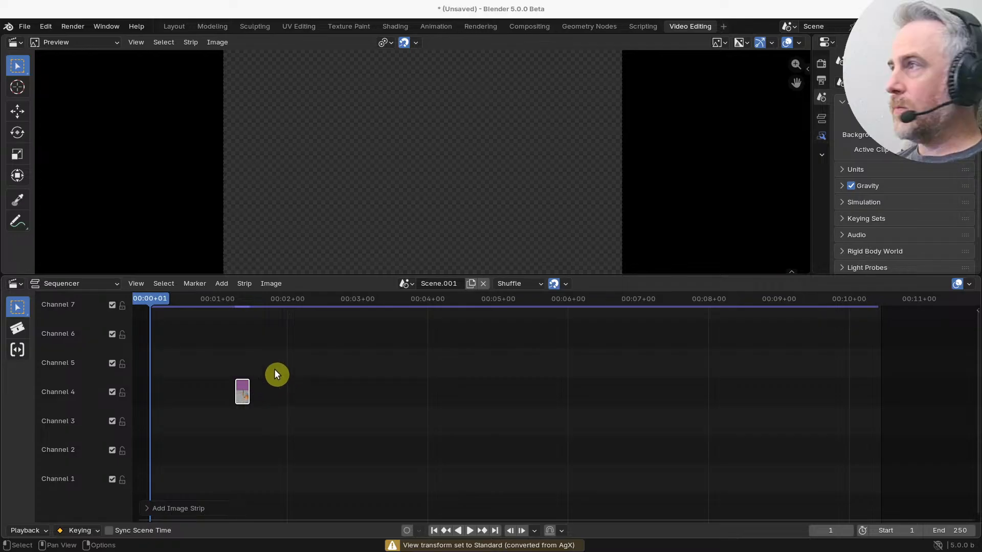
key(shift+s)
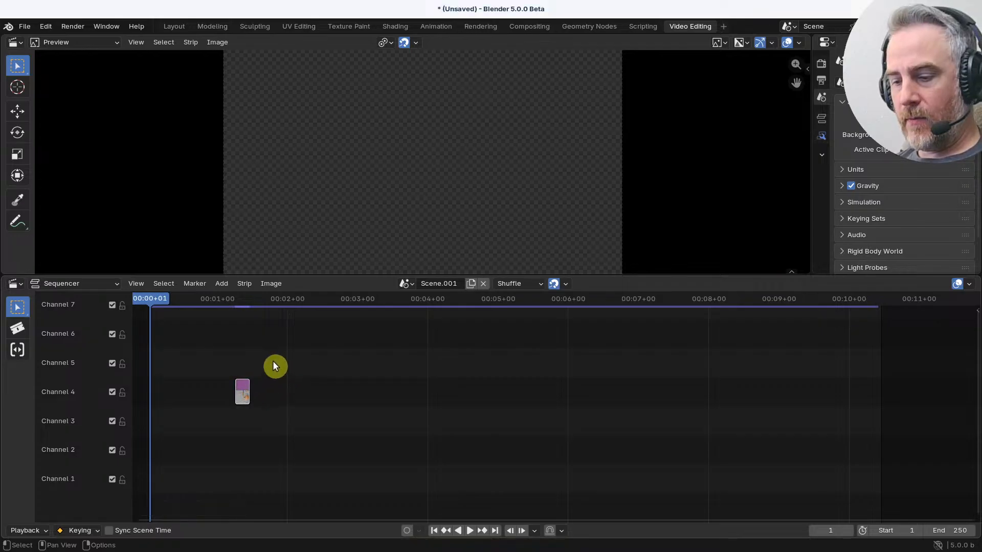
click(239, 384)
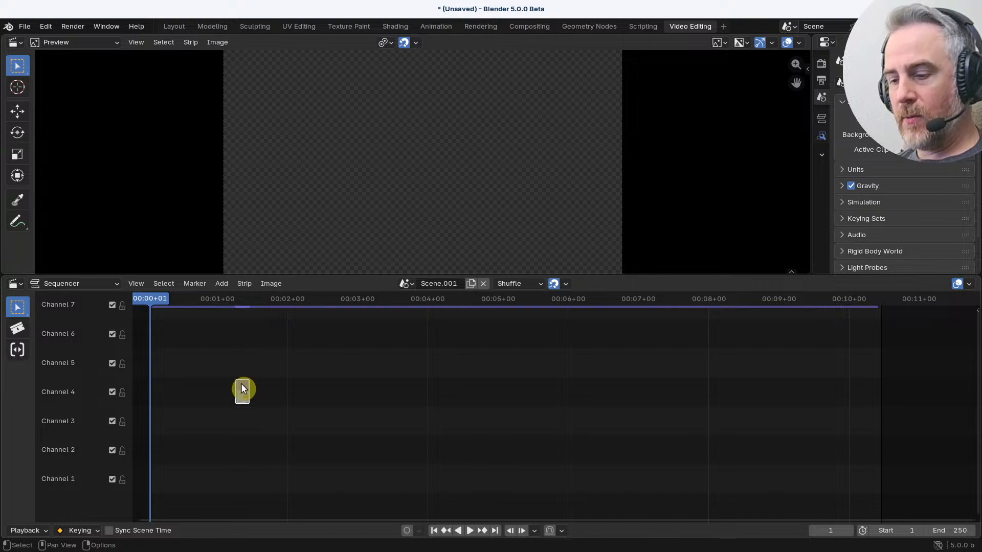
key(shift+s)
middle_drag(226, 401, 576, 423)
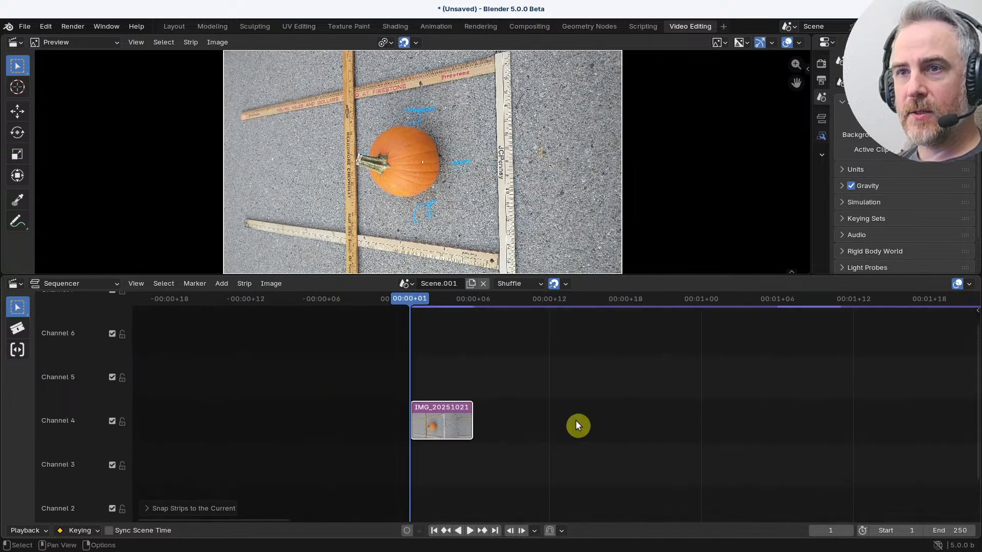
Step: Go back and forth through the strip's frames to check the orientation of each pumpkin photo
key(Right)
key(Right)
key(Right)
key(Right)
key(Right)
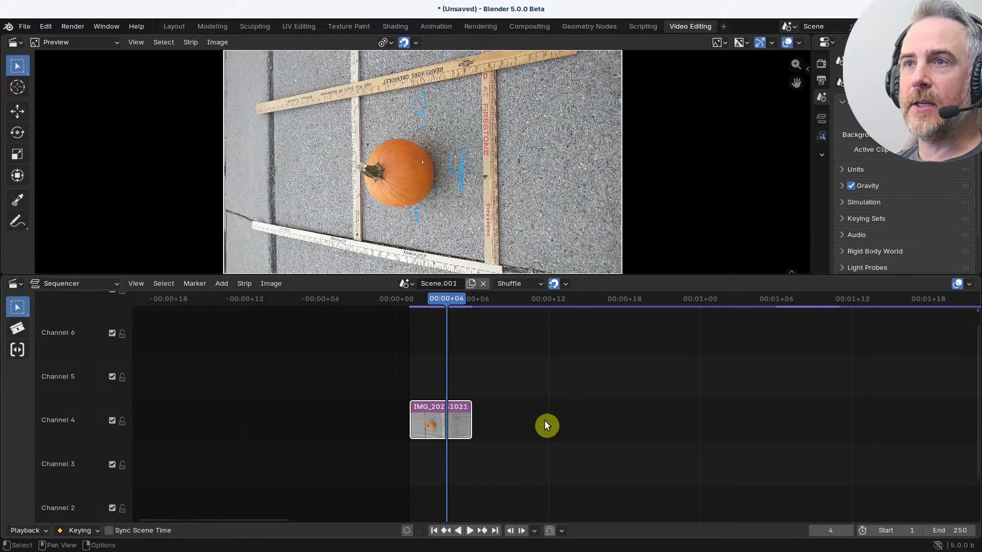
key(Left)
key(Left)
key(Left)
key(Left)
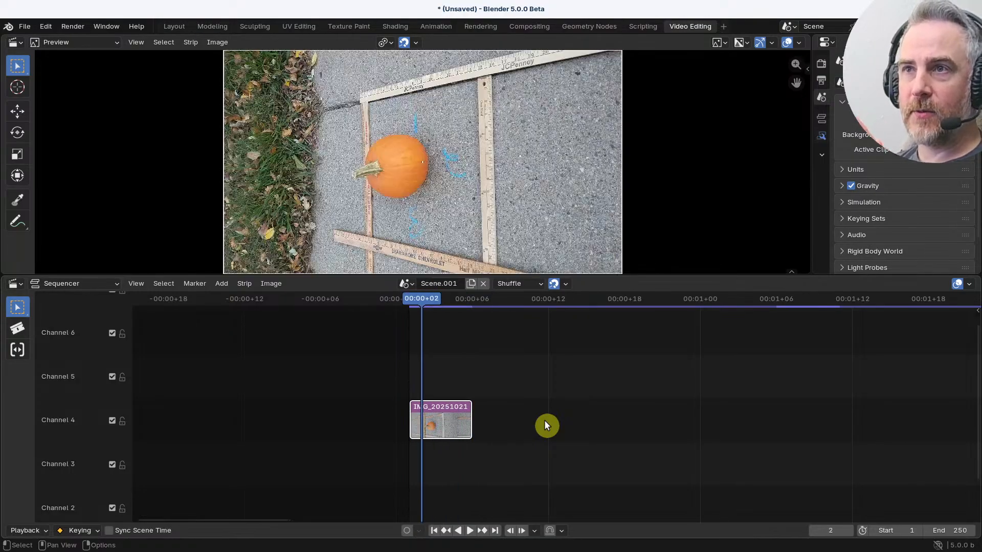
key(Right)
key(Right)
key(Right)
key(Right)
key(Left)
key(Left)
key(Left)
key(Left)
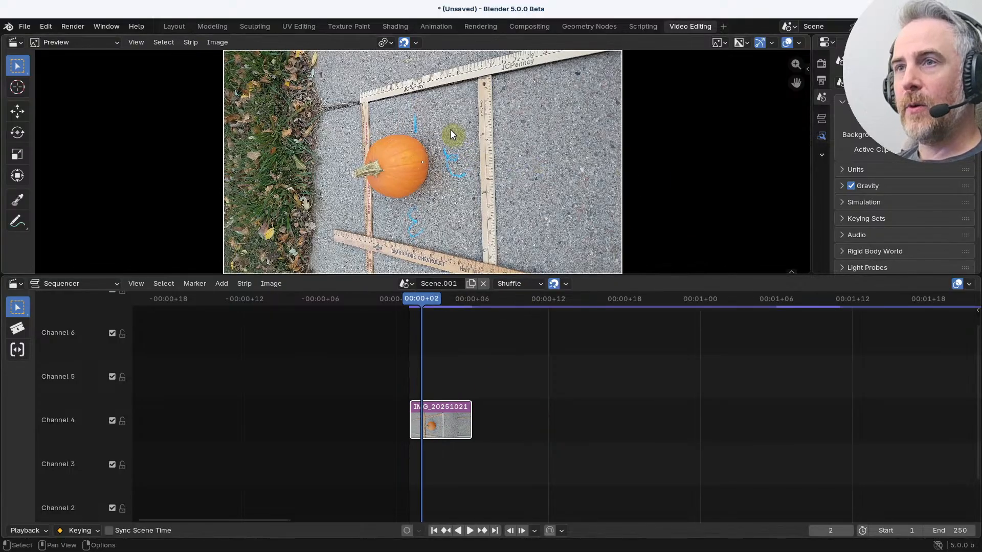
Step: Rotate the pumpkin image strip by -90° so the photos stand upright in the preview
key(r)
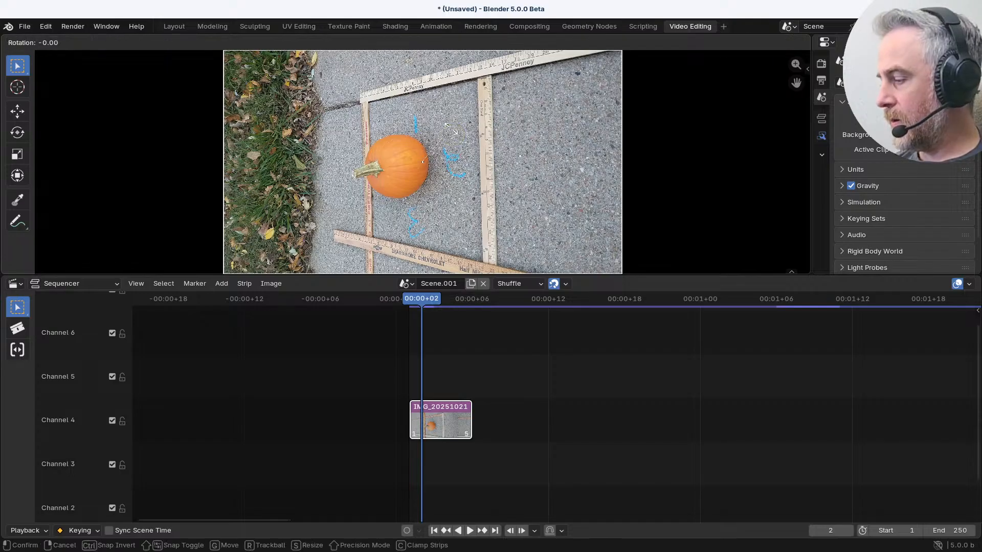
text(90)
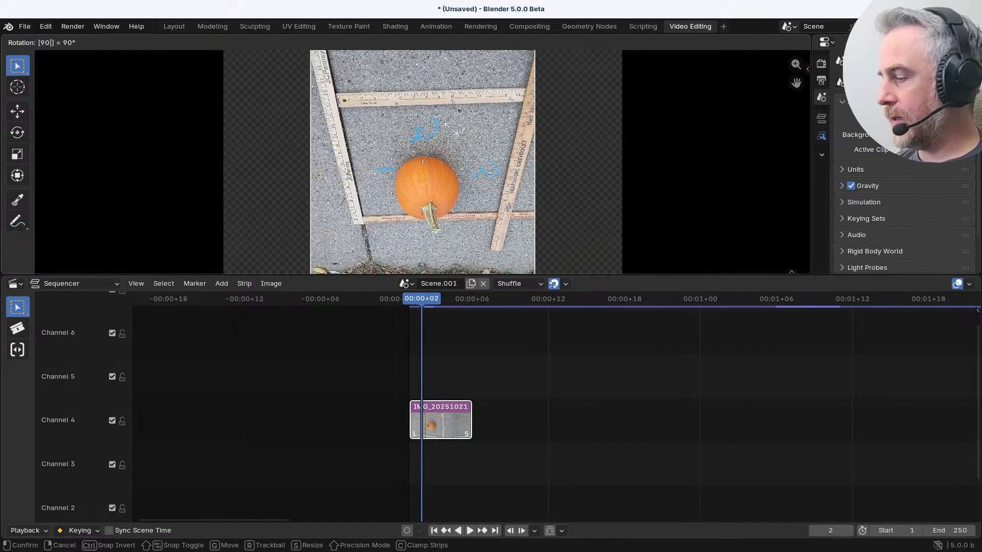
text(0)
click(450, 129)
scroll(391, 184, down, 2)
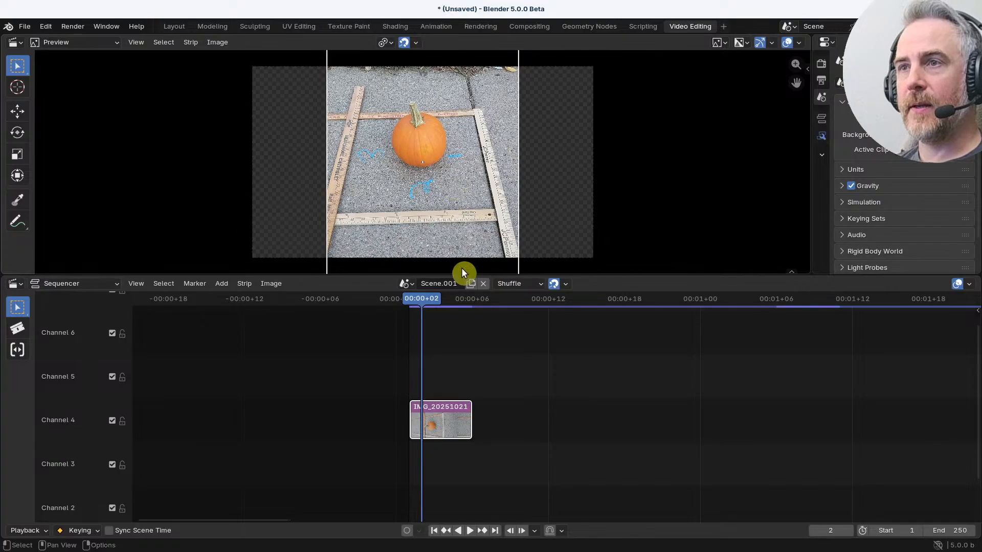
Step: Enlarge the preview area to fit the whole rotated strip and show the strip's transform properties
drag(470, 273, 471, 377)
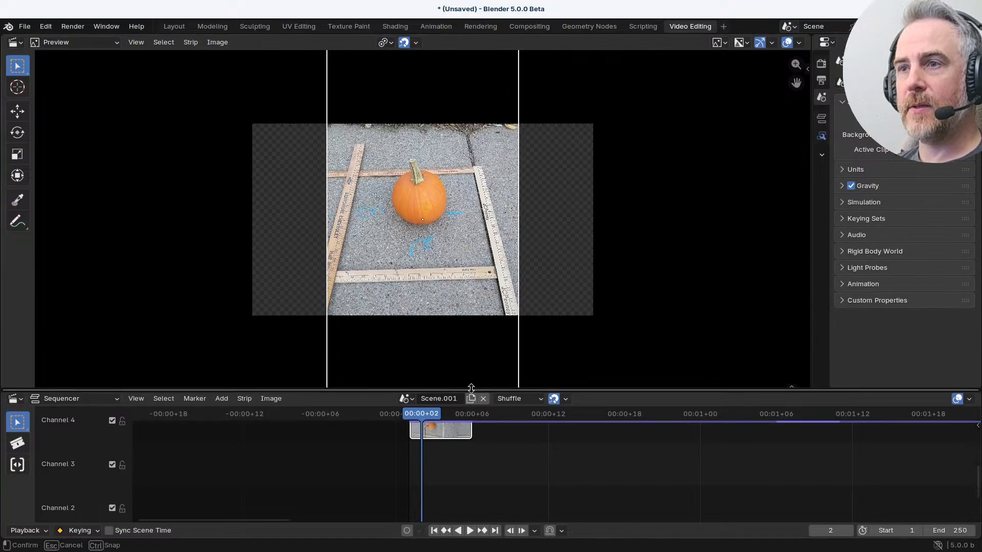
middle_drag(472, 459, 453, 497)
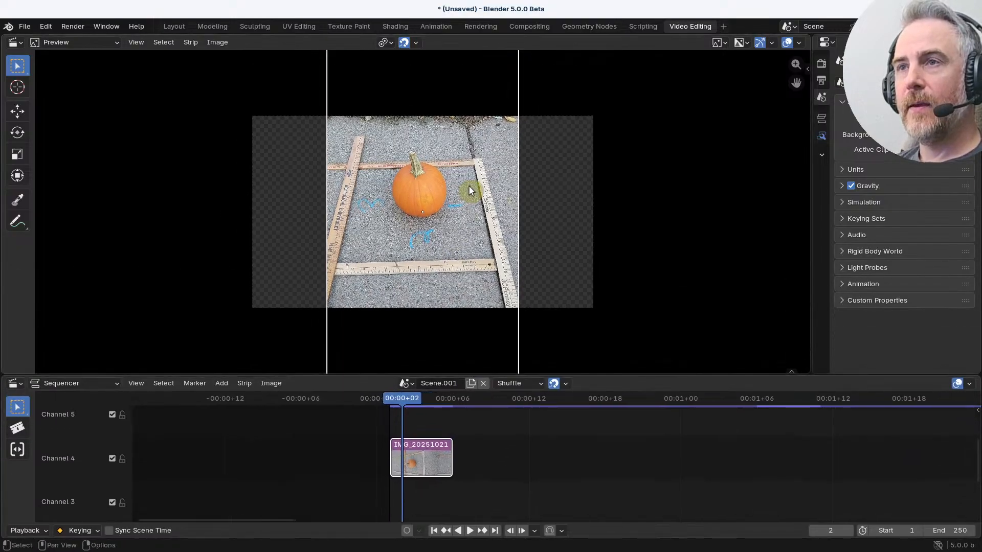
scroll(469, 193, down, 2)
click(819, 136)
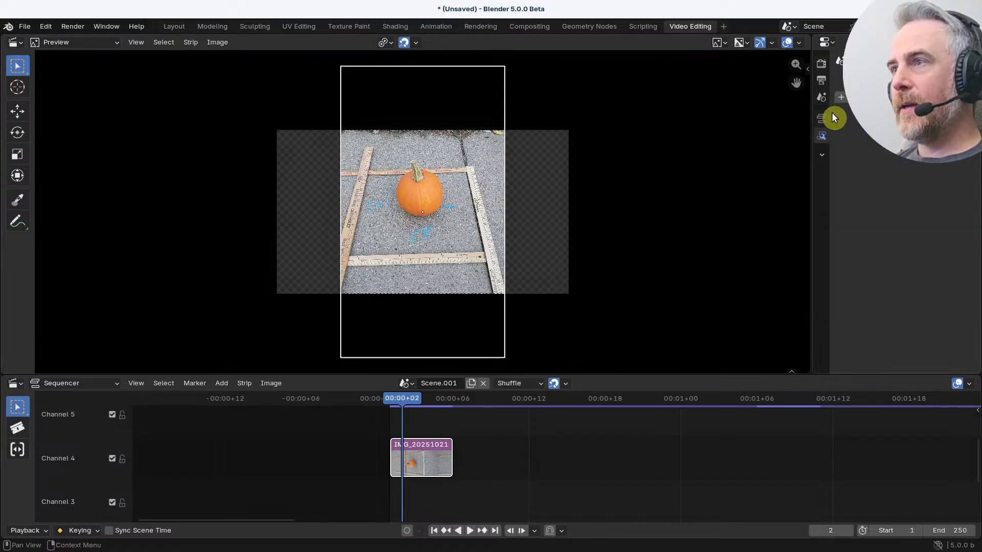
click(822, 119)
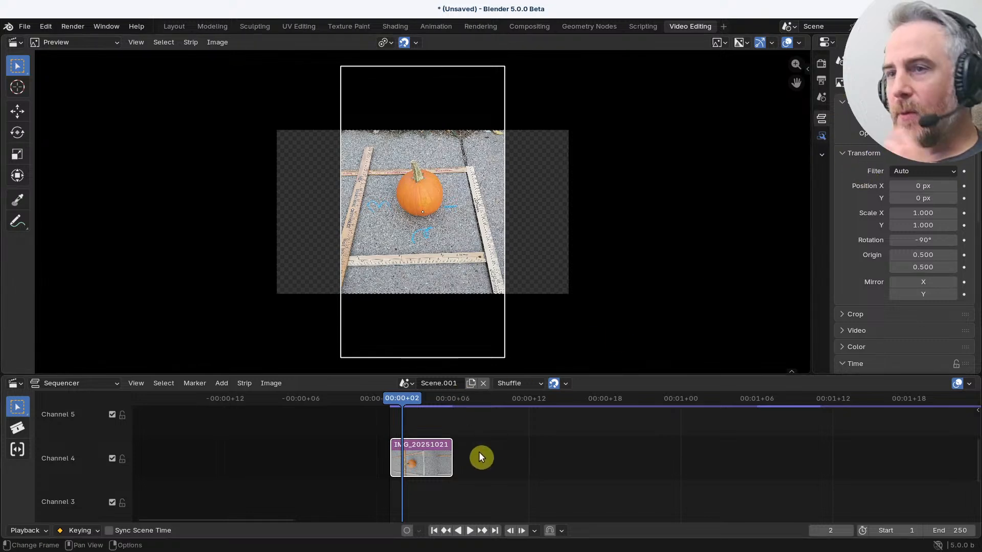
Step: Try to set the scene's render size from the pumpkin image strip
drag(424, 462, 437, 455)
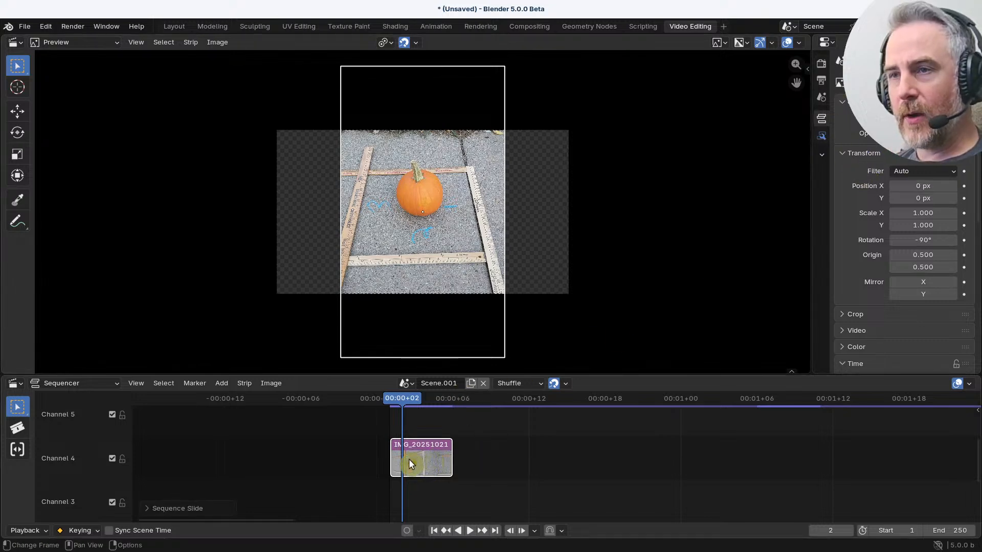
shift+right_click(418, 455)
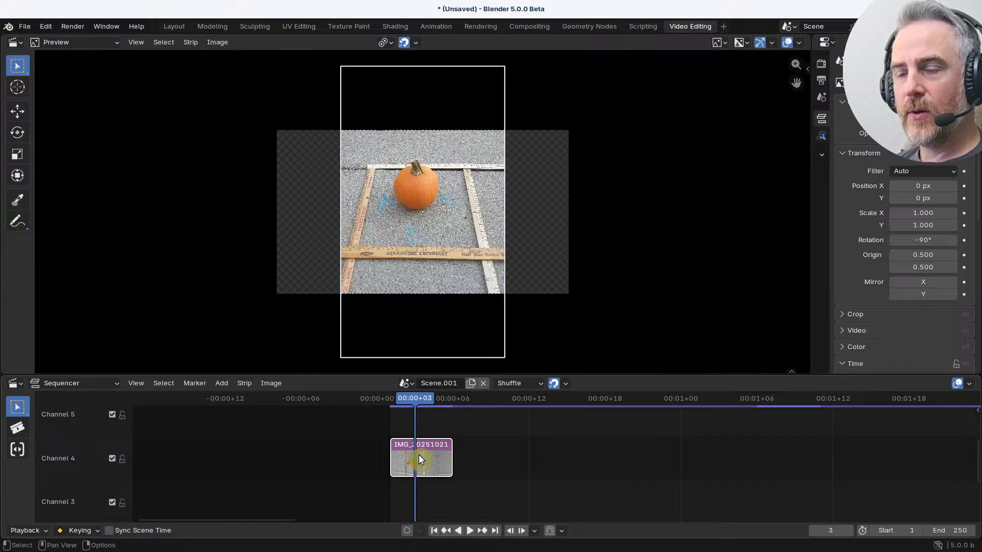
right_click(419, 454)
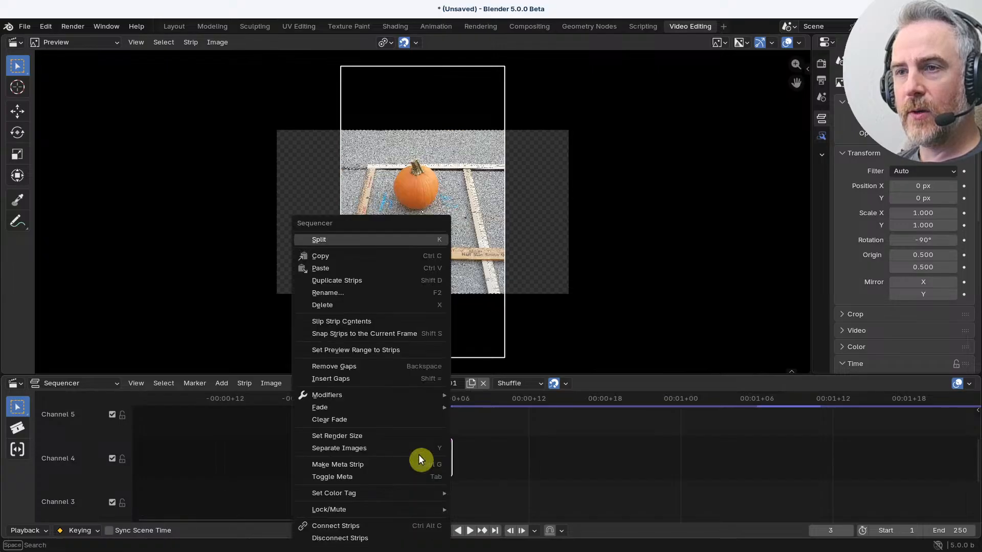
click(388, 436)
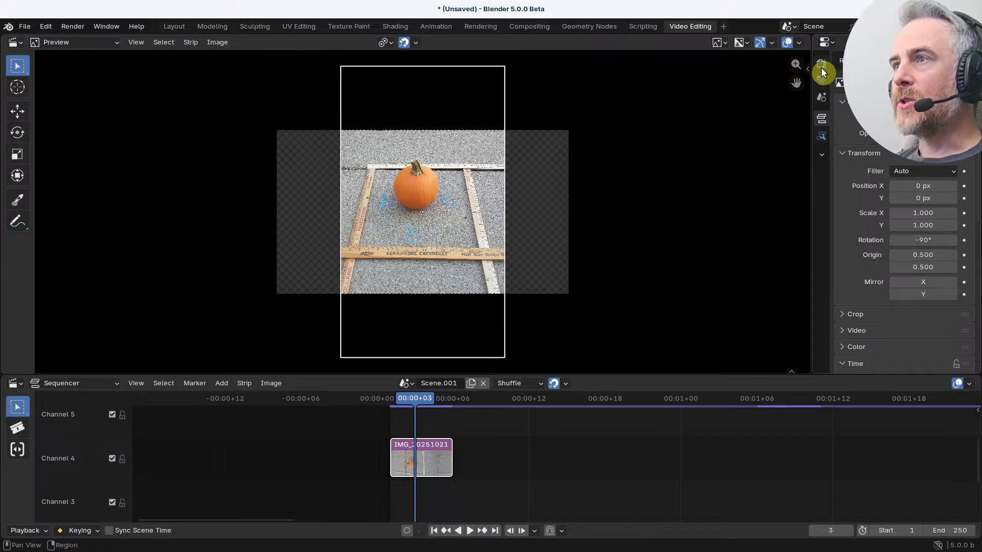
Step: Edit the horizontal output resolution of the active scene named Scene
click(821, 81)
click(931, 99)
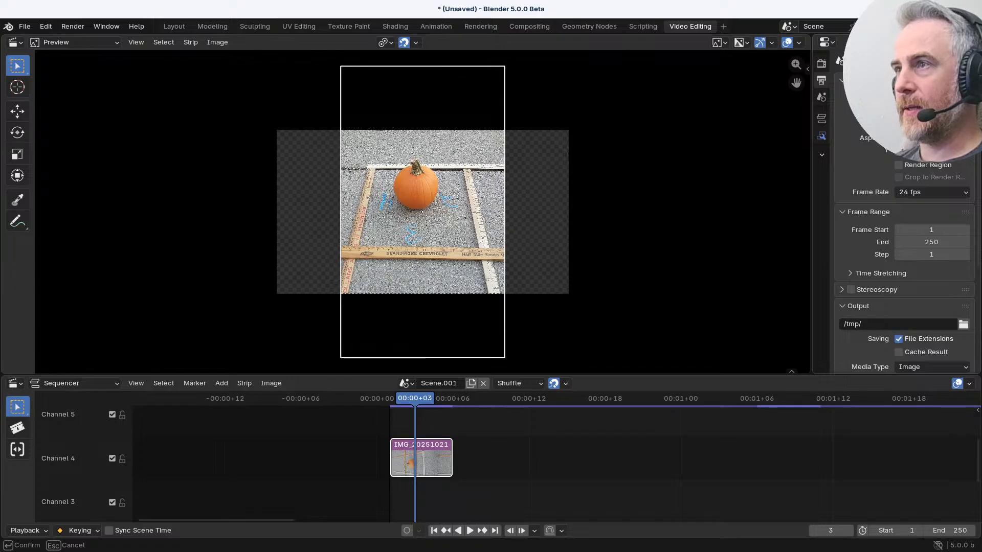
key(Return)
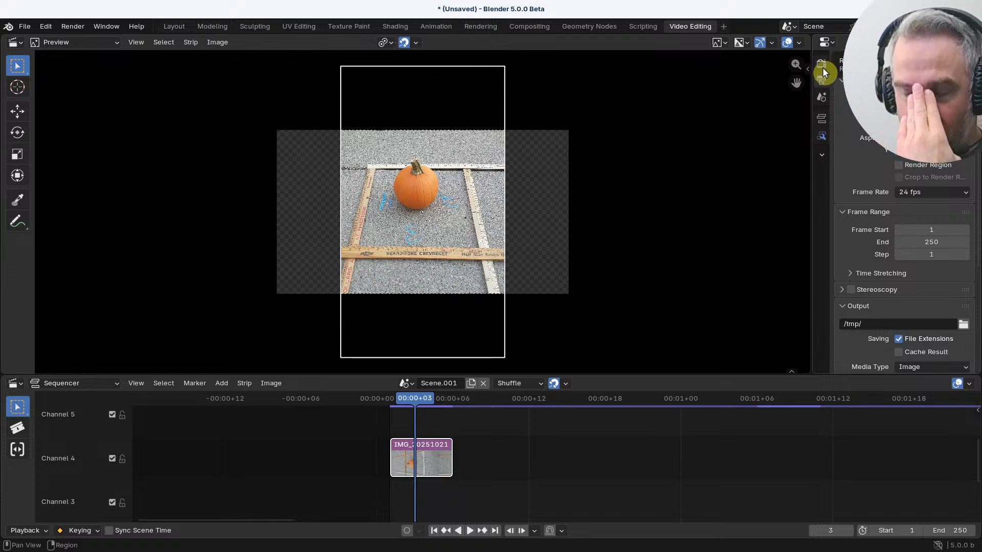
Step: Widen the properties area and compare which scene the strip properties and the output settings belong to
click(822, 135)
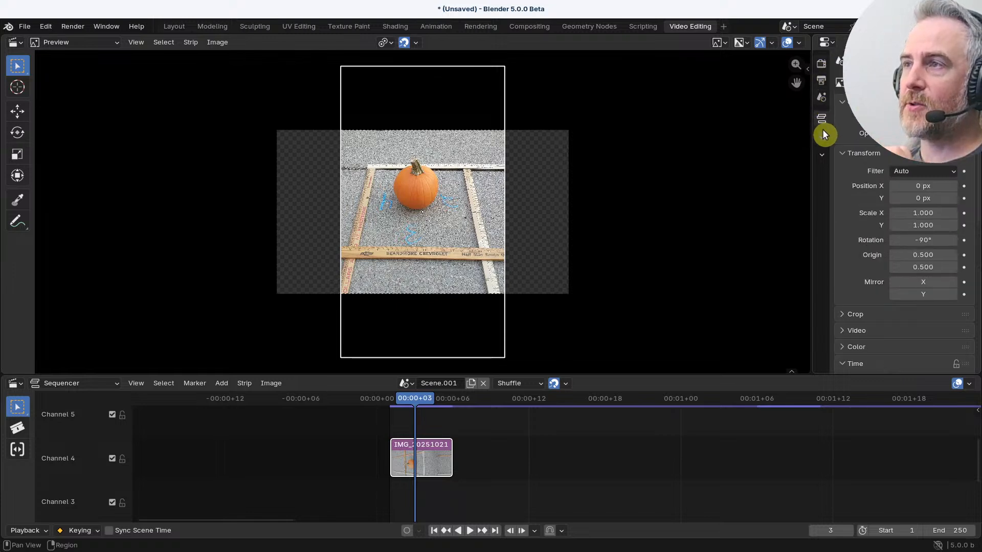
click(822, 134)
click(822, 115)
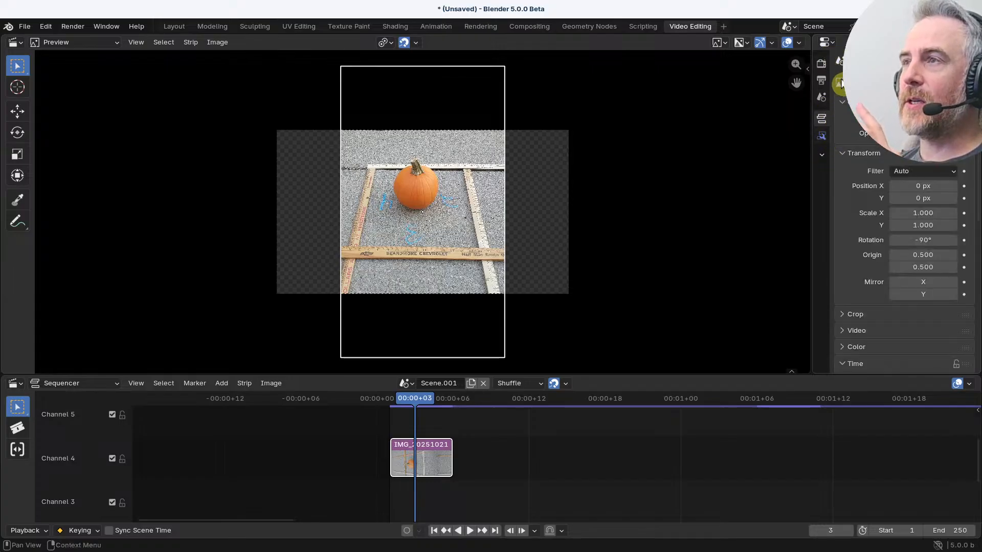
click(807, 68)
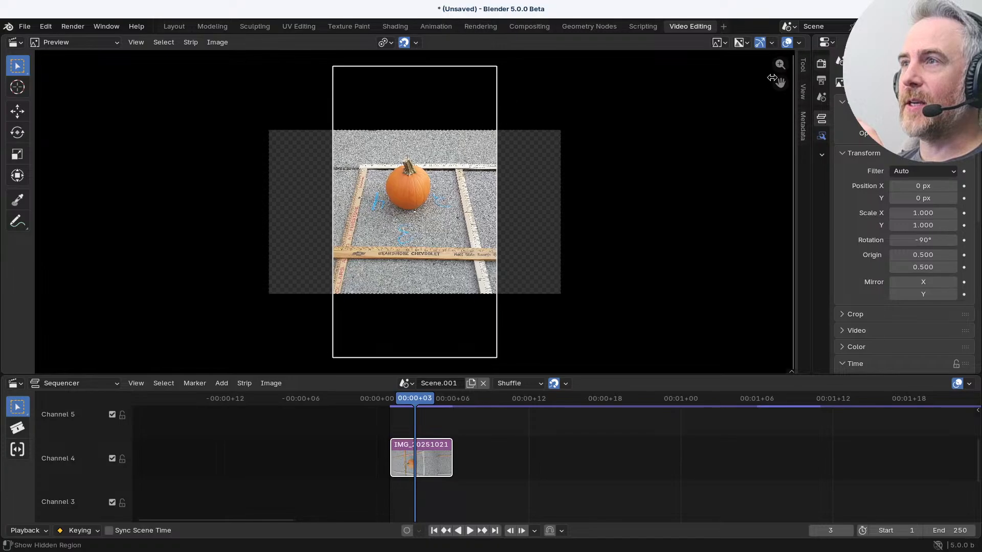
drag(810, 113, 711, 112)
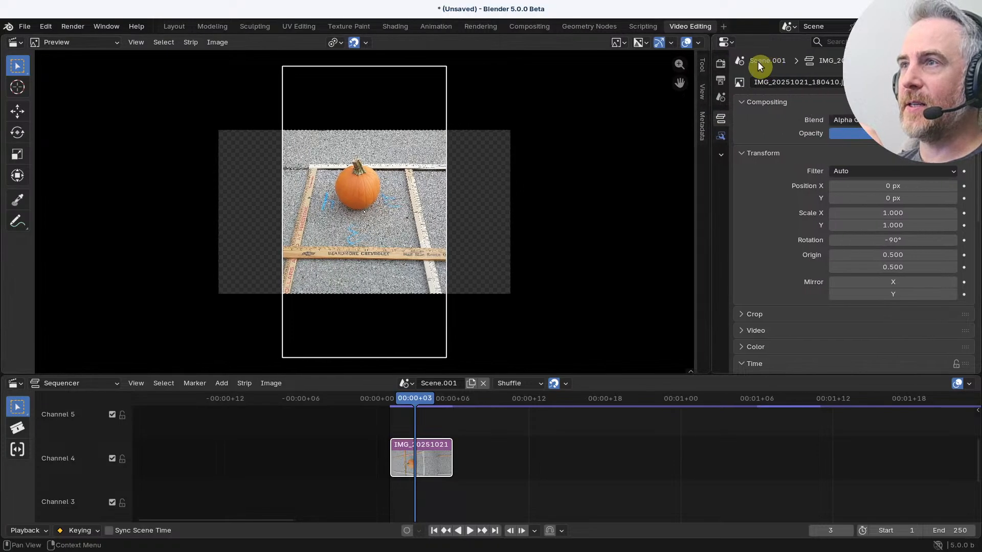
click(721, 80)
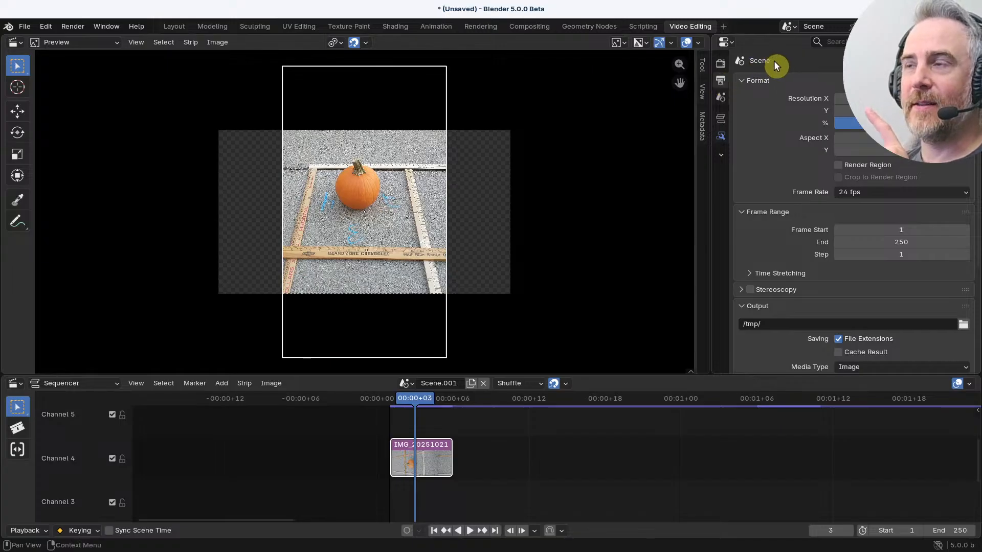
Step: Switch the active scene to Scene.001 and set its output resolution to 1080 × 1920 px
click(793, 28)
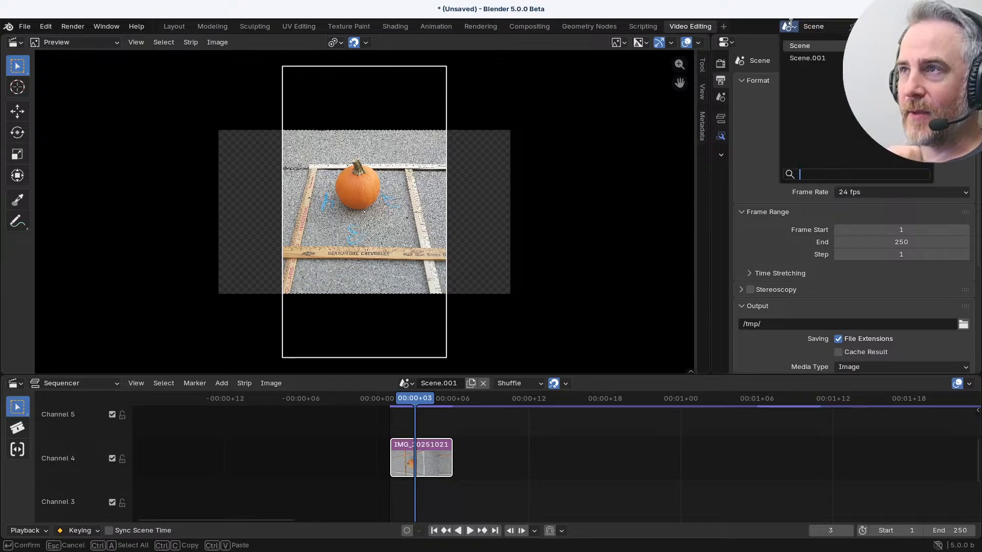
click(808, 58)
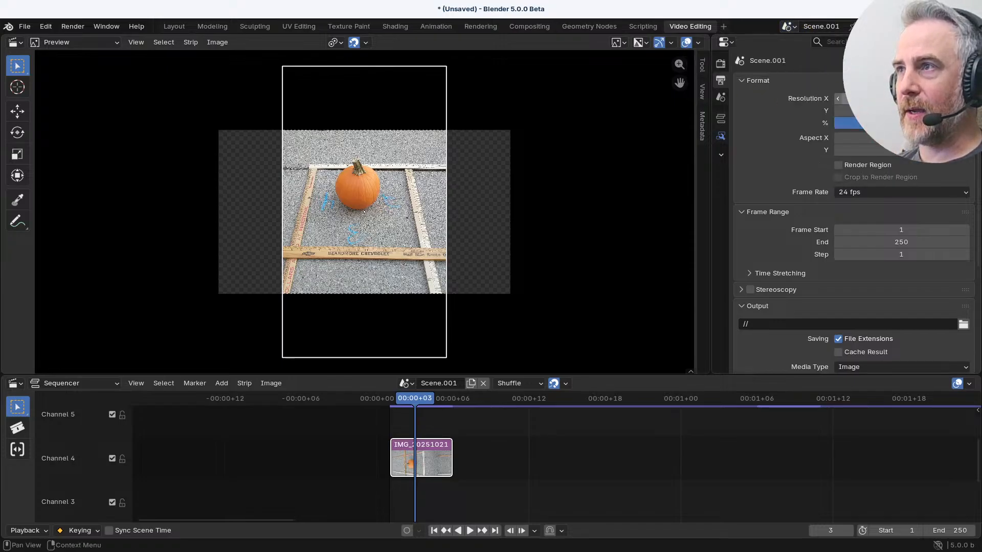
text(10)
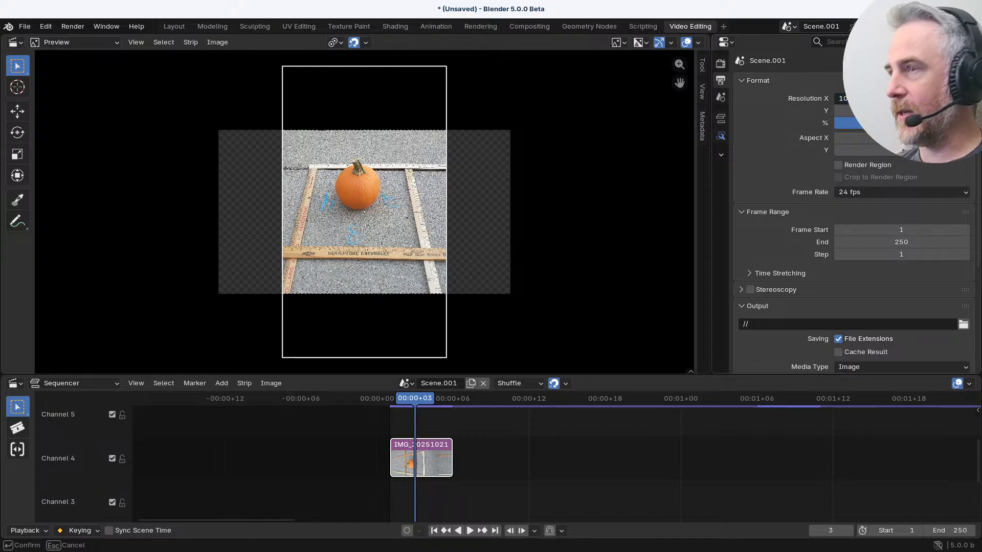
key(Tab)
key(Return)
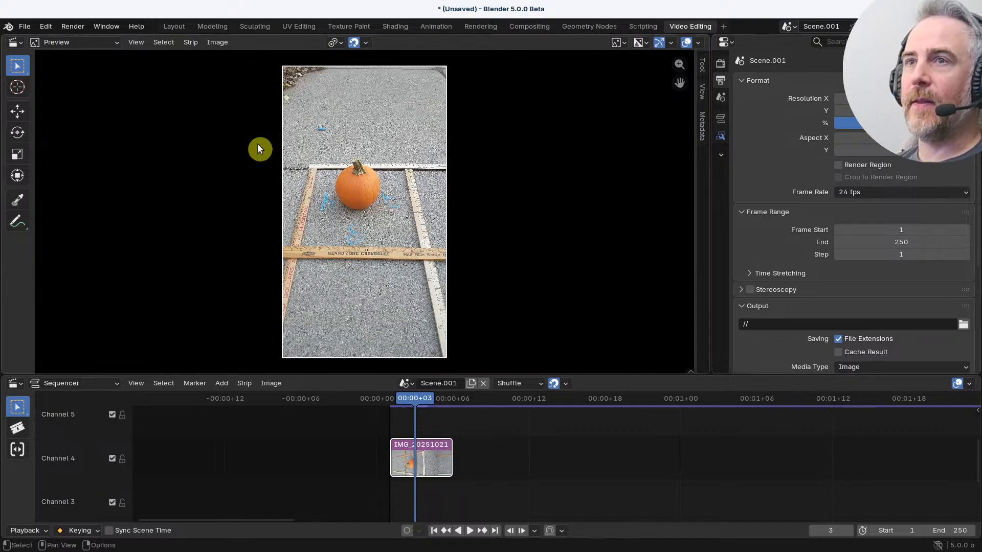
Step: Review the render and output settings of Scene.001, compare them with those of Scene, and leave Scene.001 active
click(721, 63)
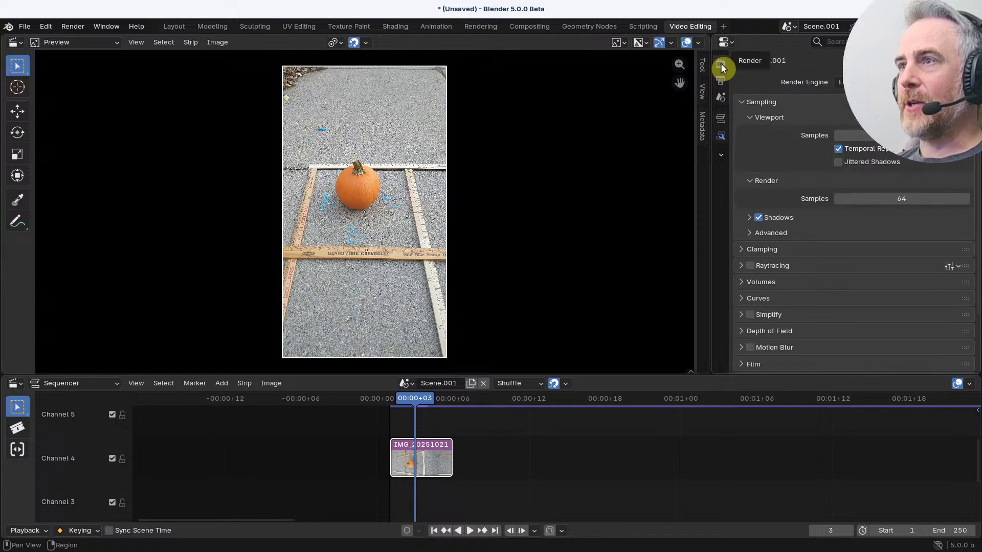
click(721, 80)
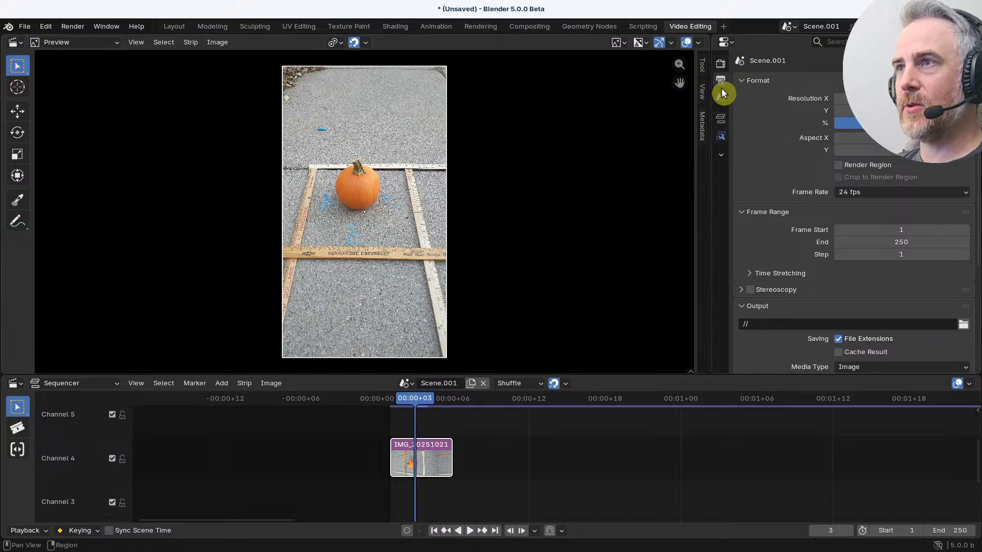
click(784, 30)
click(817, 91)
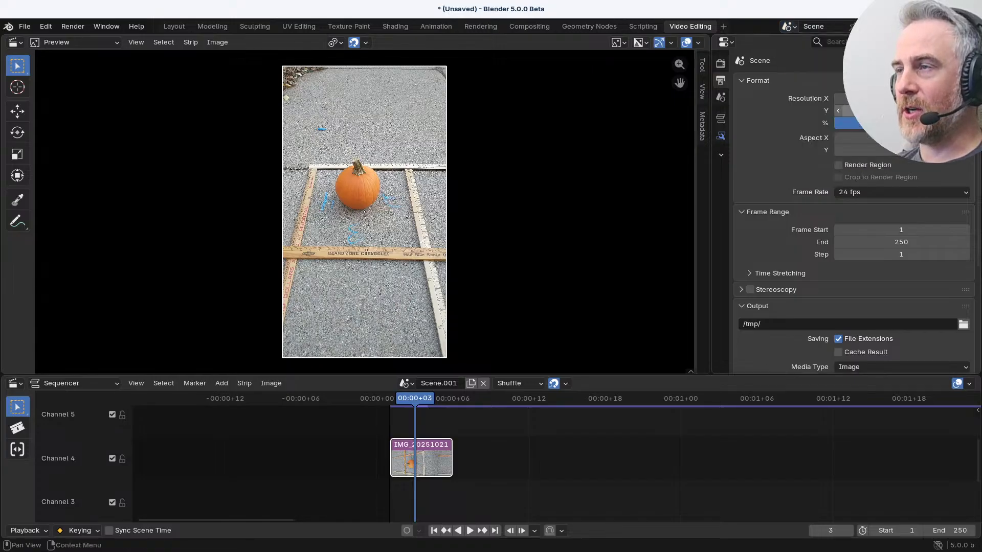
click(794, 27)
click(796, 56)
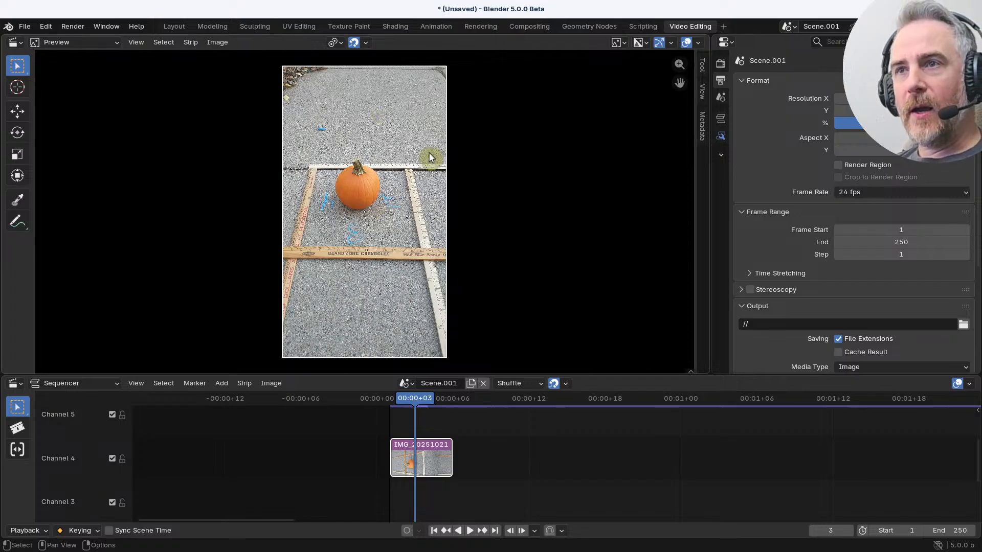
Step: Go through the photos to the last one at frame 5 and make that frame the end of the scene range
mouse_move(418, 395)
mouse_down()
mouse_move(391, 402)
mouse_move(437, 398)
mouse_up()
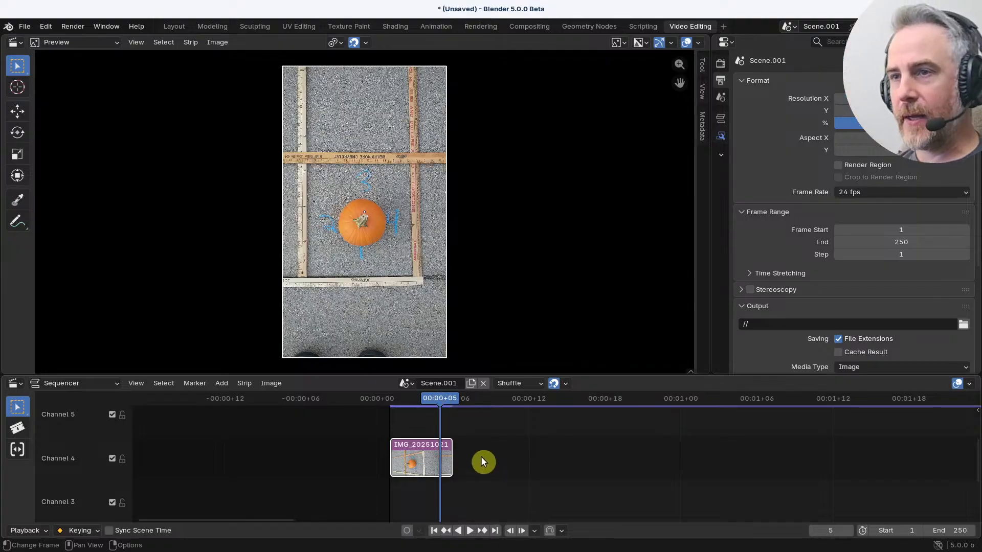
key(Right)
key(Left)
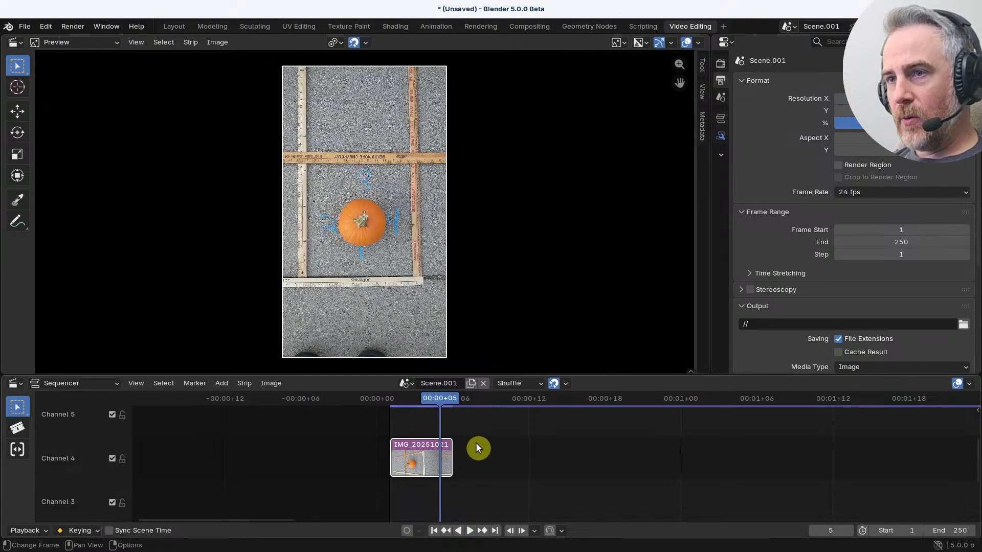
key(Right)
key(Left)
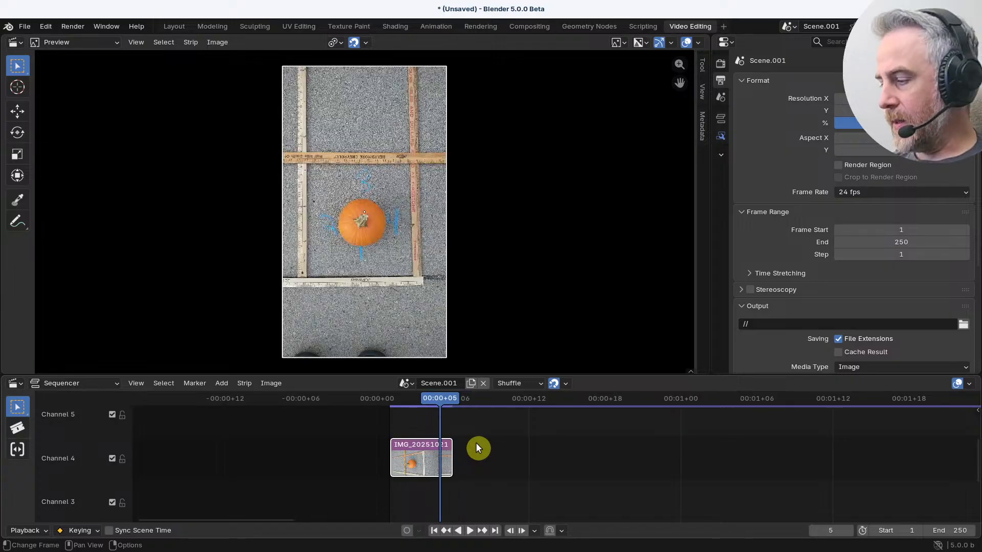
key(ctrl+End)
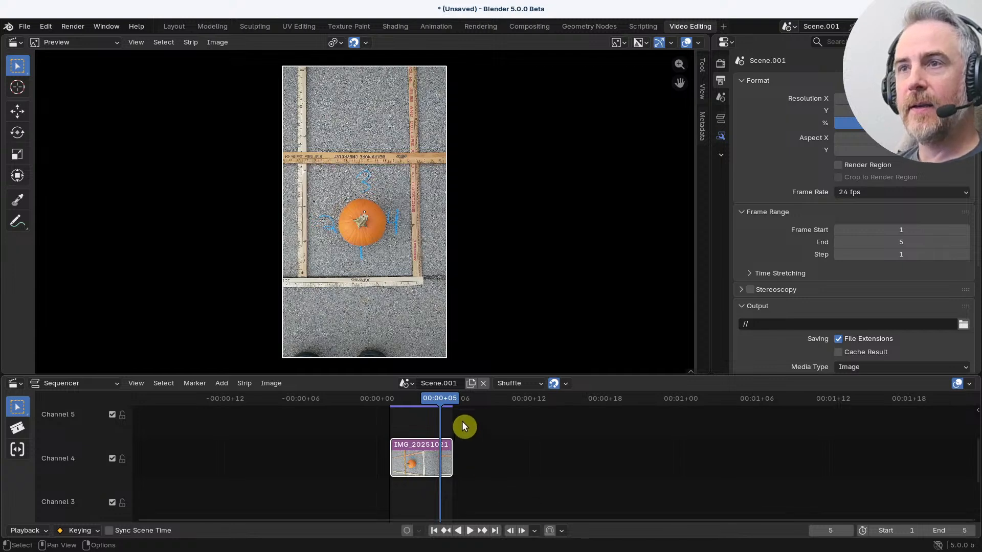
Step: Switch to the Rendering workspace, show the output settings and render frame 5 of Scene.001
click(478, 26)
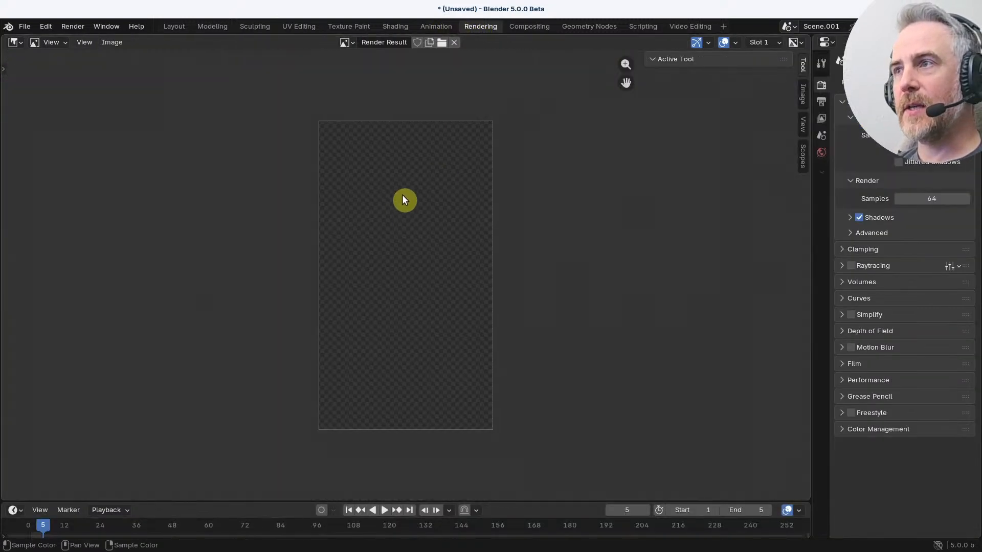
click(821, 102)
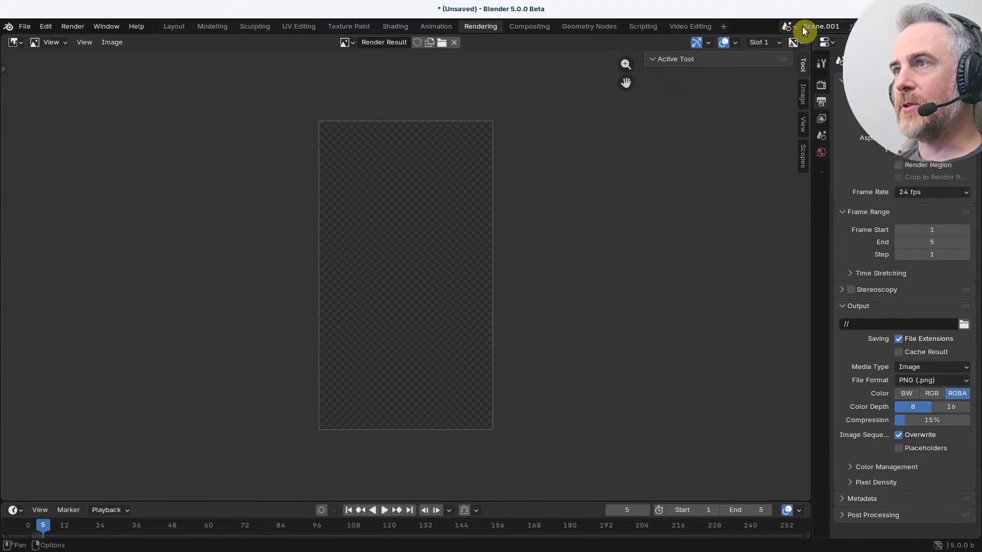
key(F12)
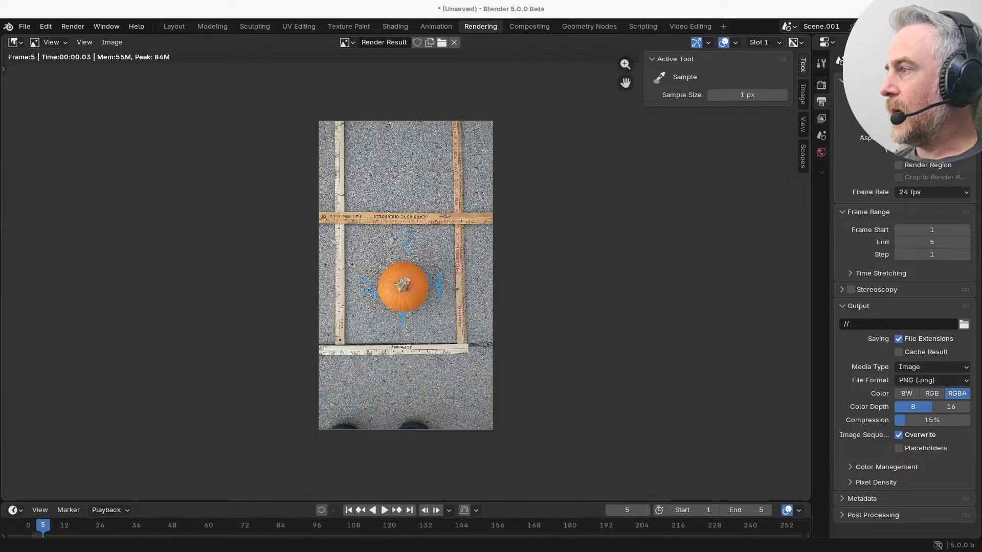
Step: Set the render output path to the project's MotoG folder with Pumpkin as the file name prefix
key(ctrl+v)
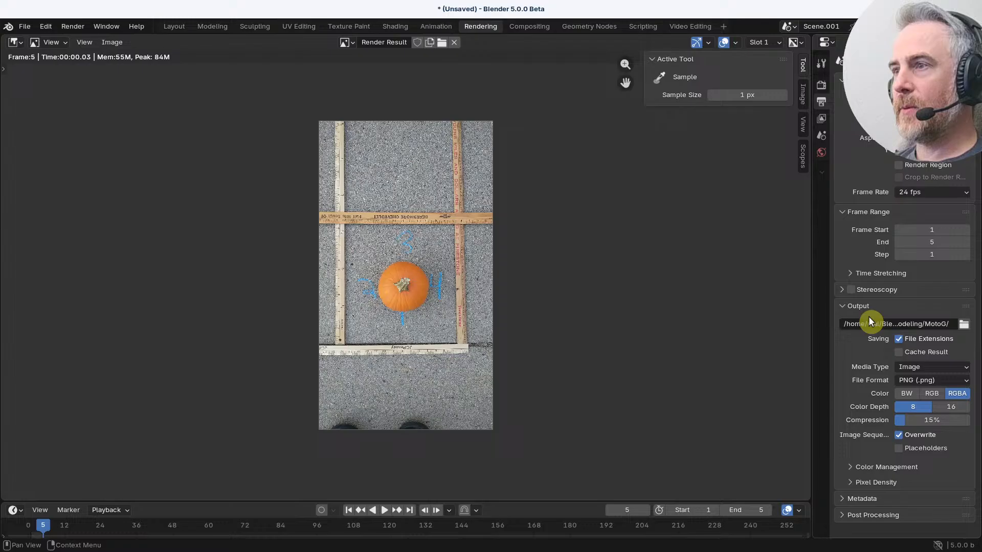
click(951, 324)
text(P)
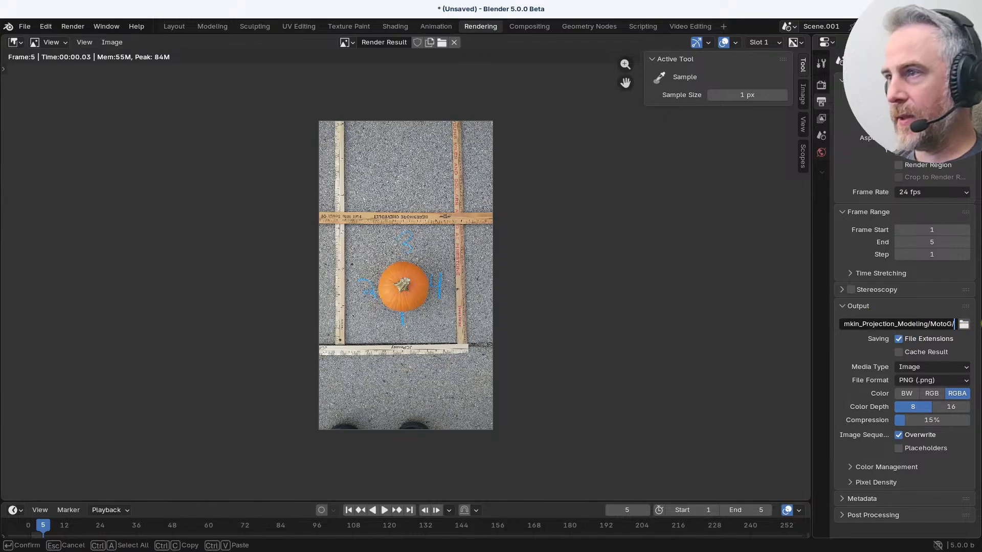
text(umpkin)
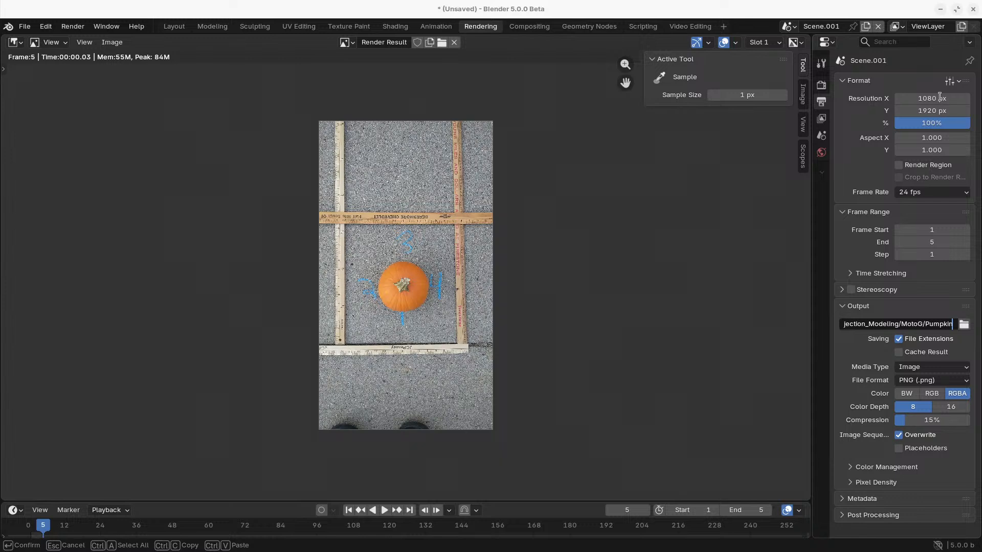
key(Return)
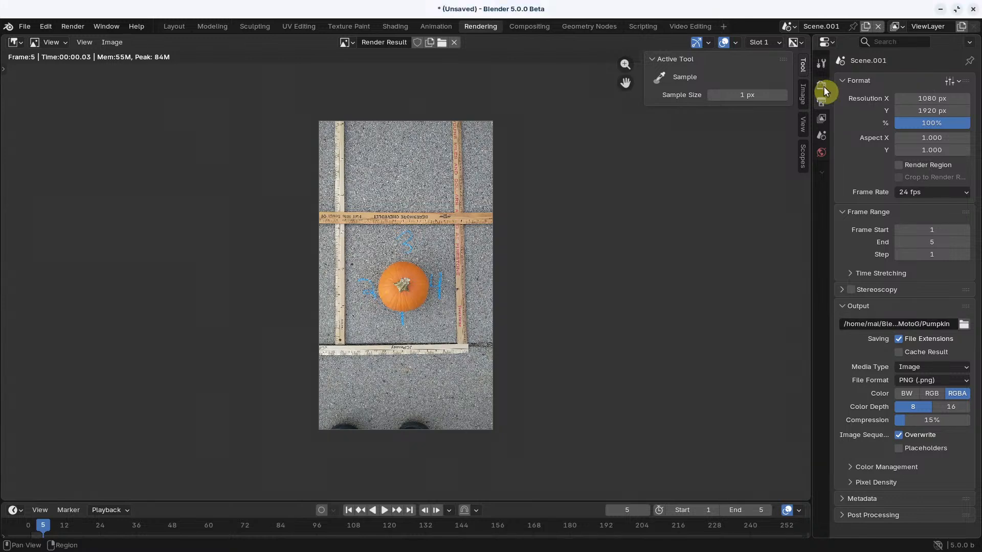
Step: Widen the properties area showing the output settings and make Scene the active scene
click(822, 85)
click(825, 105)
drag(808, 75, 788, 76)
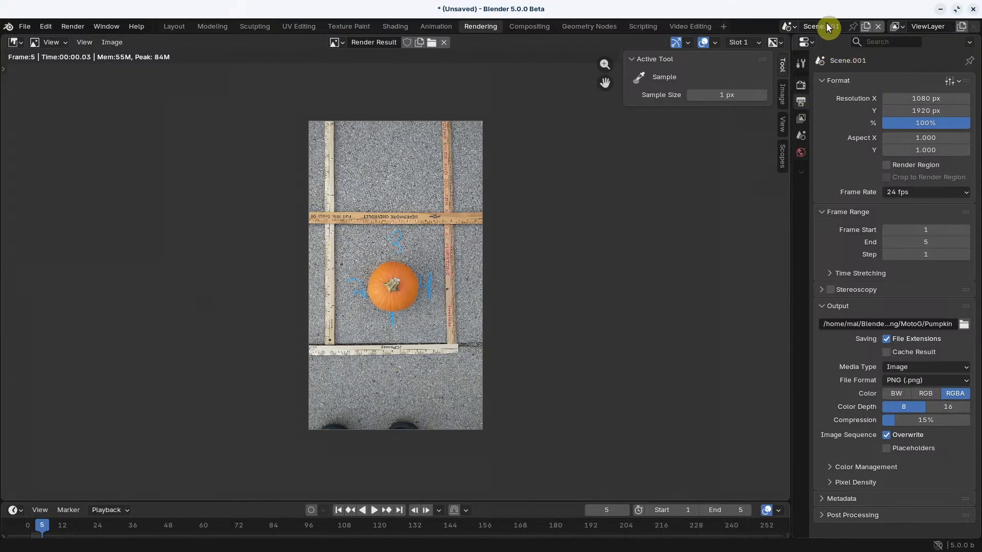
click(791, 27)
click(803, 46)
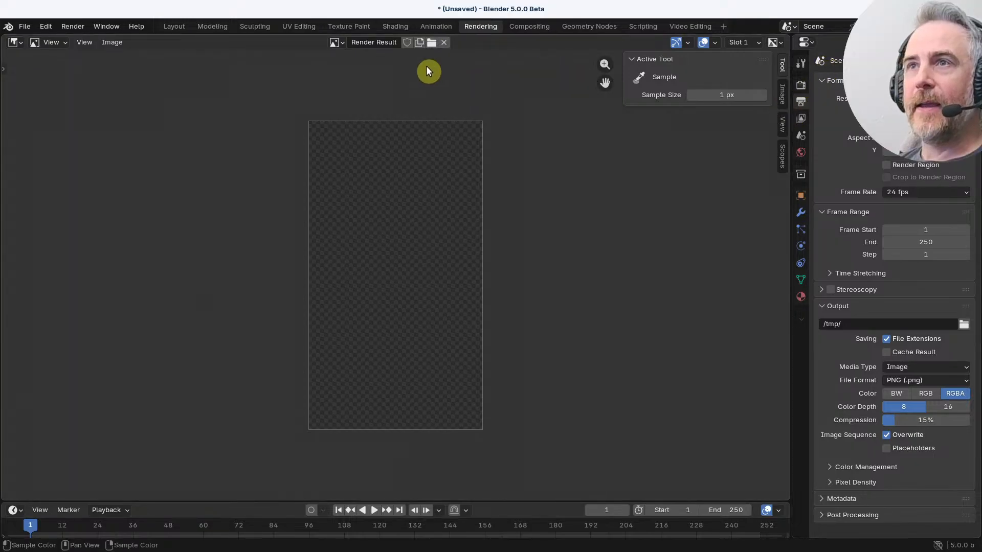
Step: Return to the Video Editing workspace and check which scene the strip properties and the output settings each refer to
click(691, 26)
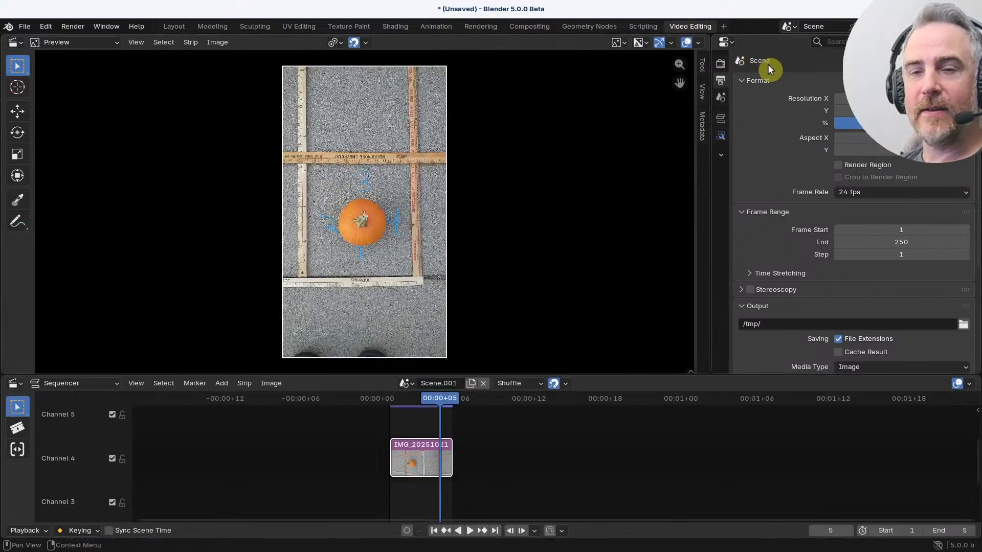
click(721, 121)
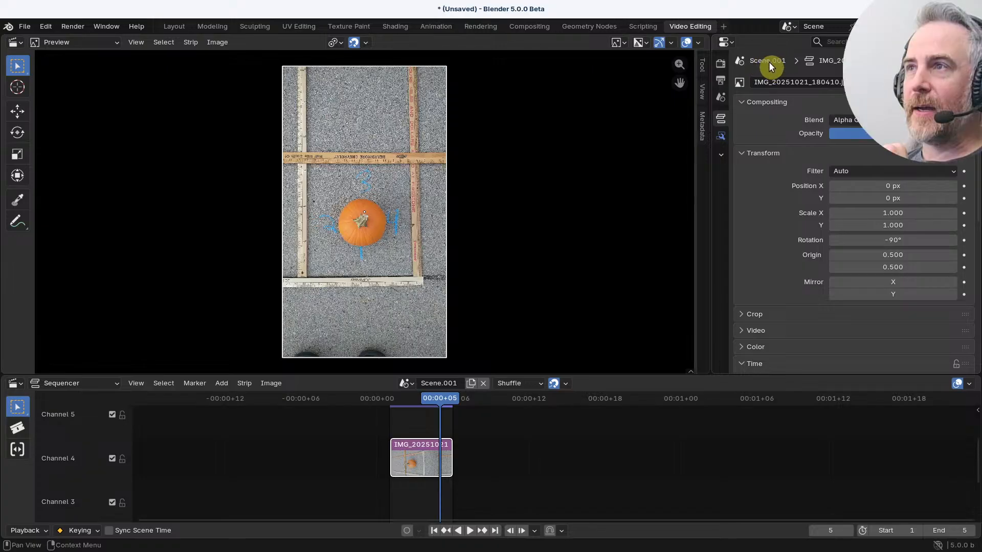
click(722, 82)
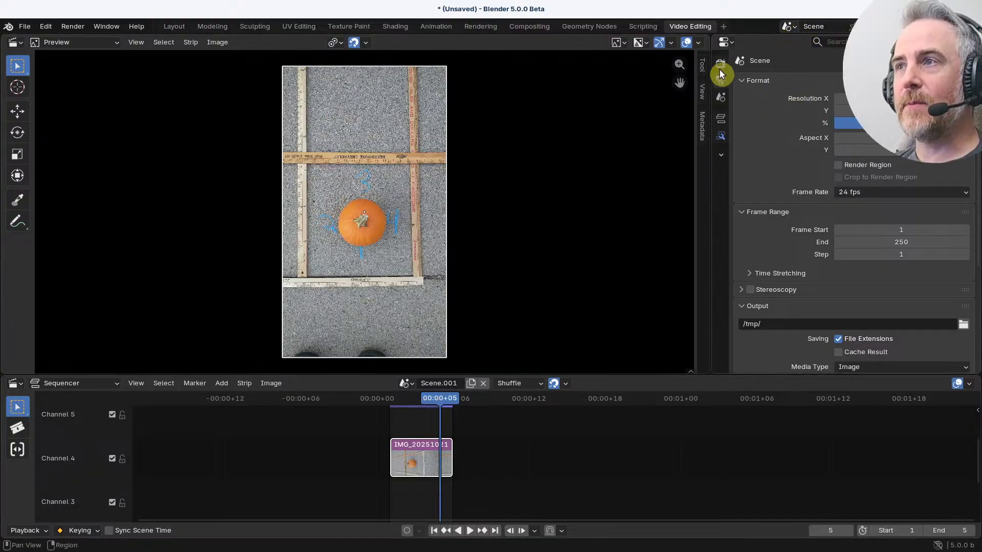
Step: Compare which scene the strip properties and the output settings refer to, and make Scene.001 the active scene
click(721, 118)
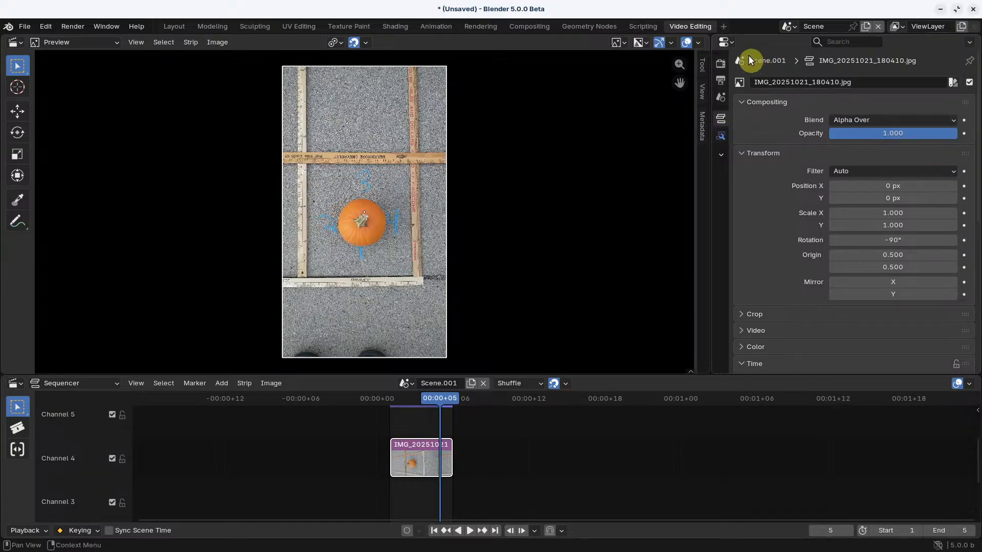
click(721, 82)
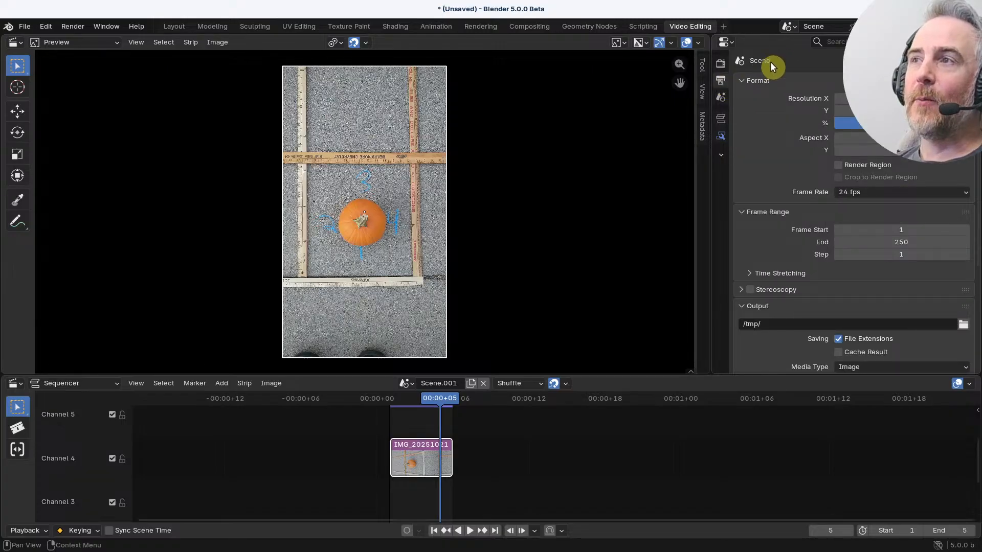
click(791, 27)
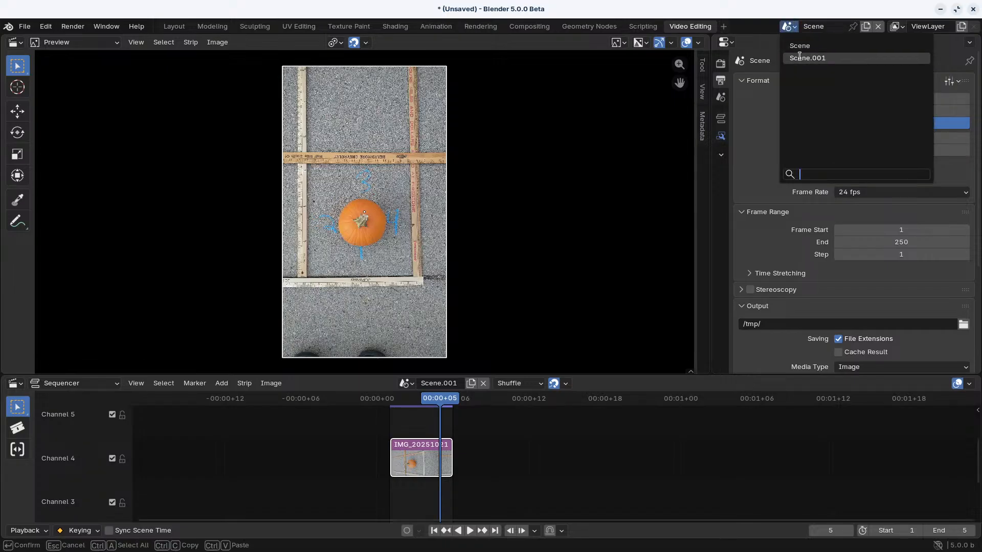
click(801, 58)
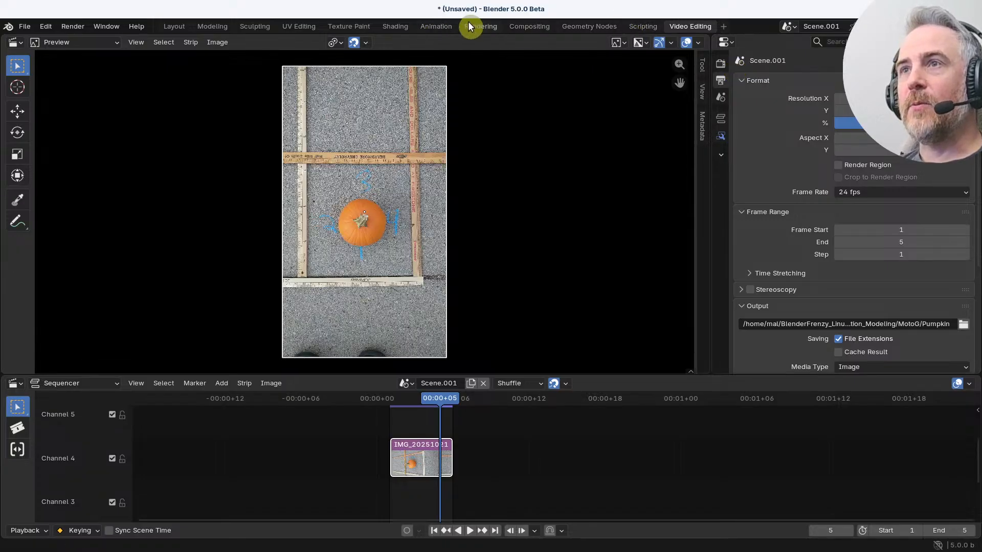
Step: In the Rendering workspace, set the PNG output colour to RGB and append an underscore to the output prefix, making it Pumpkin_
click(489, 26)
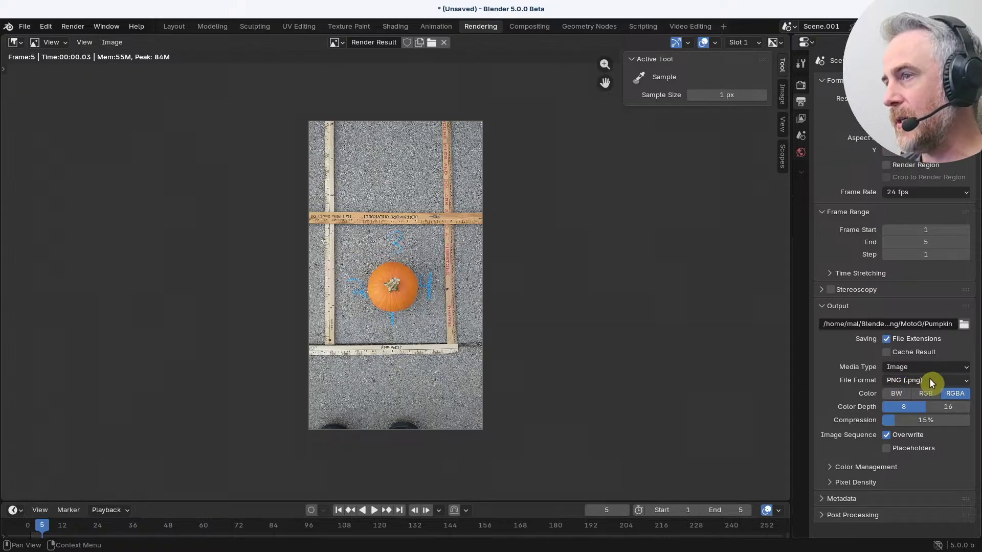
click(922, 395)
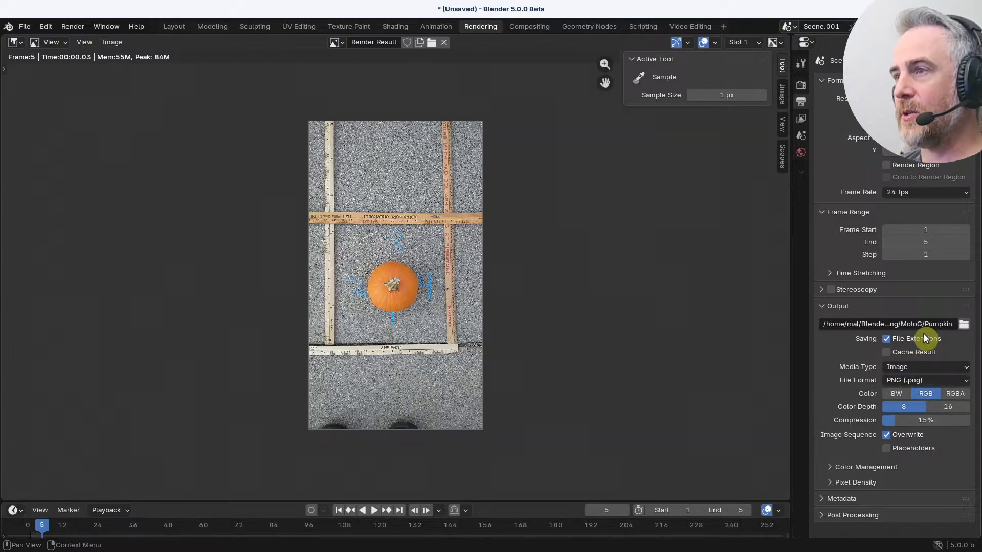
click(944, 324)
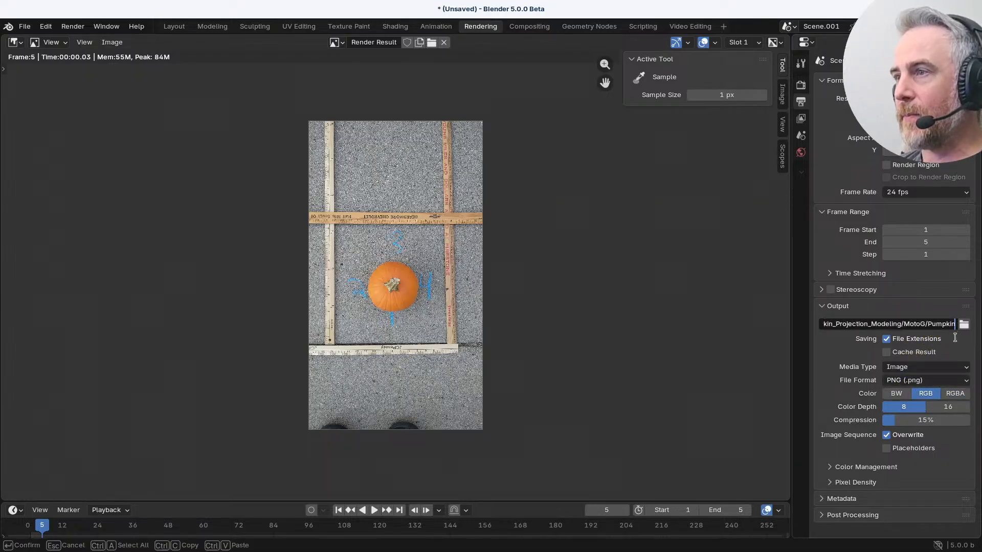
text(_)
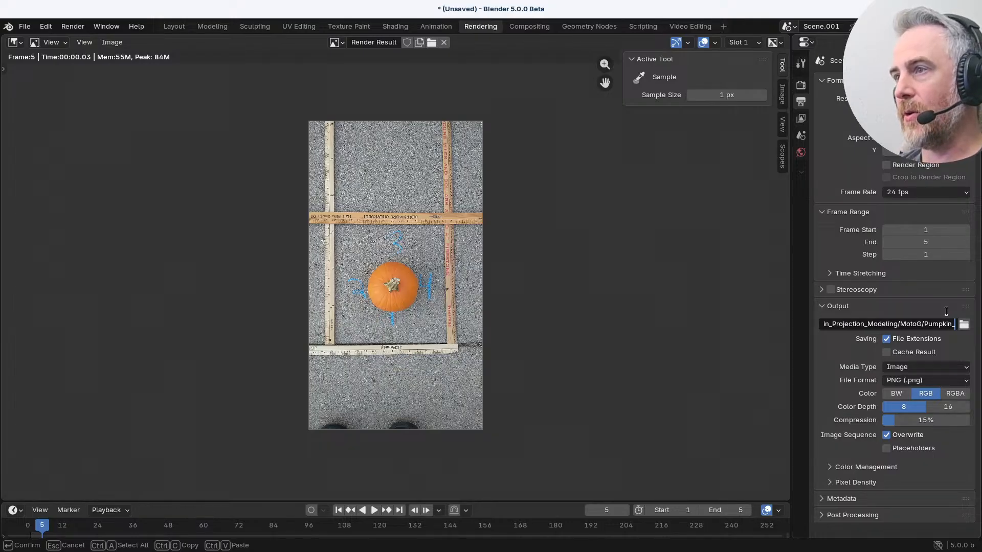
click(947, 315)
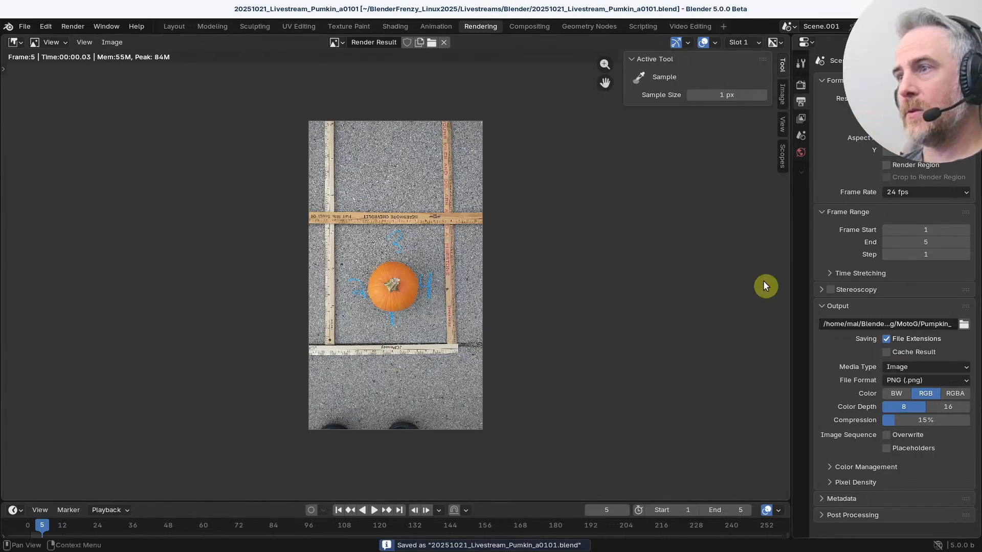
Step: Render the five-frame sequence of Scene.001 as an animation to the MotoG output folder
click(74, 26)
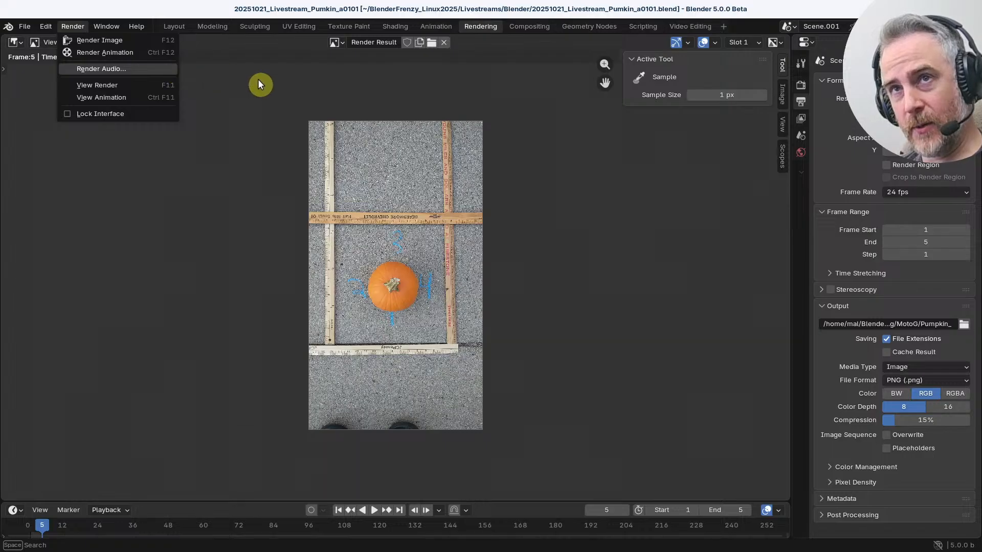
click(137, 51)
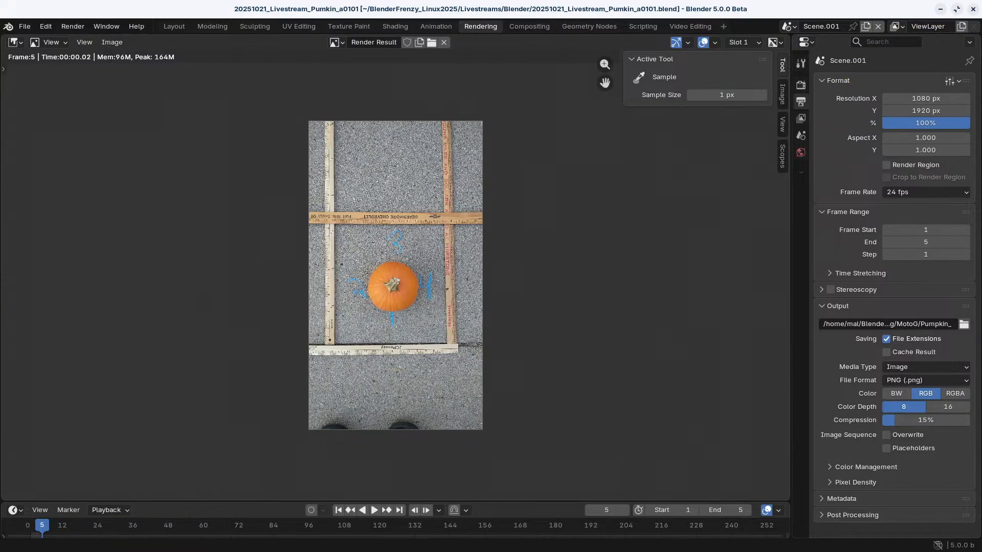
Step: Switch to fSpy, load the rendered upright image of the pumpkin between the rulers, and turn off image dimming
key(alt+Tab)
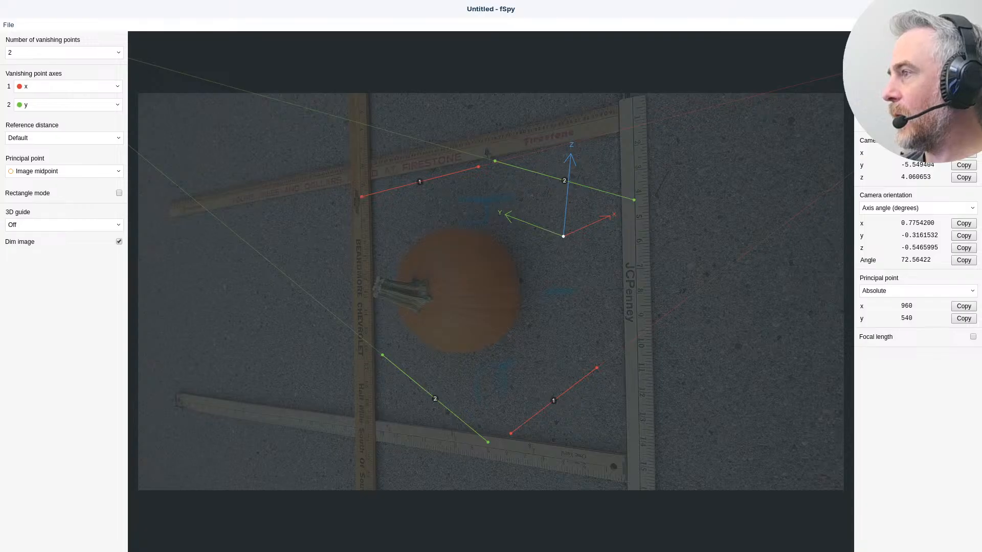
key(alt+Tab)
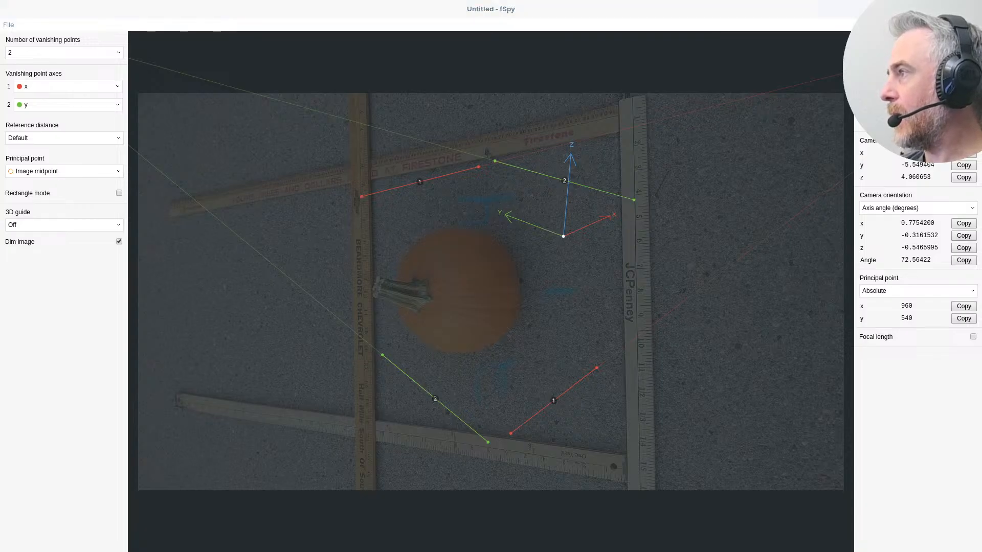
drag(849, 236, 483, 244)
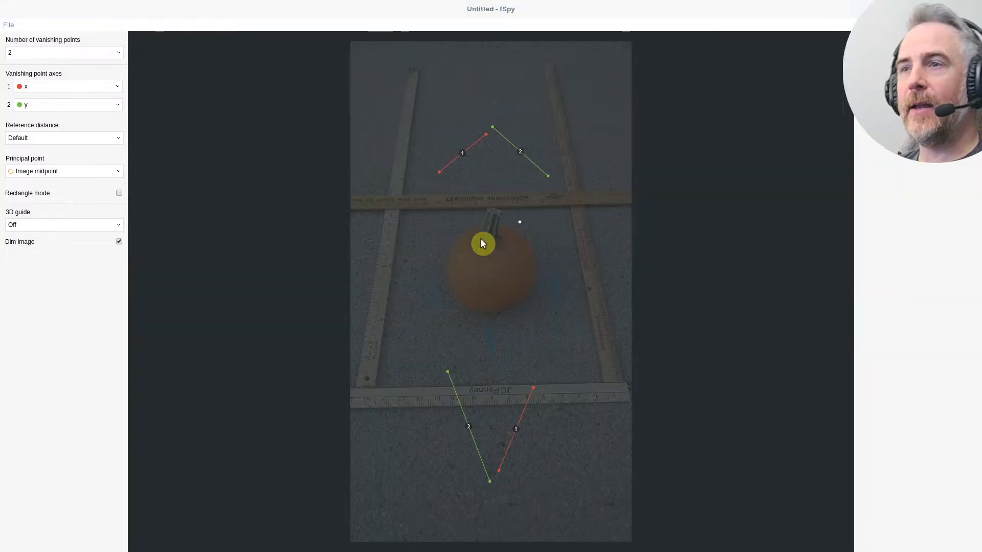
click(120, 242)
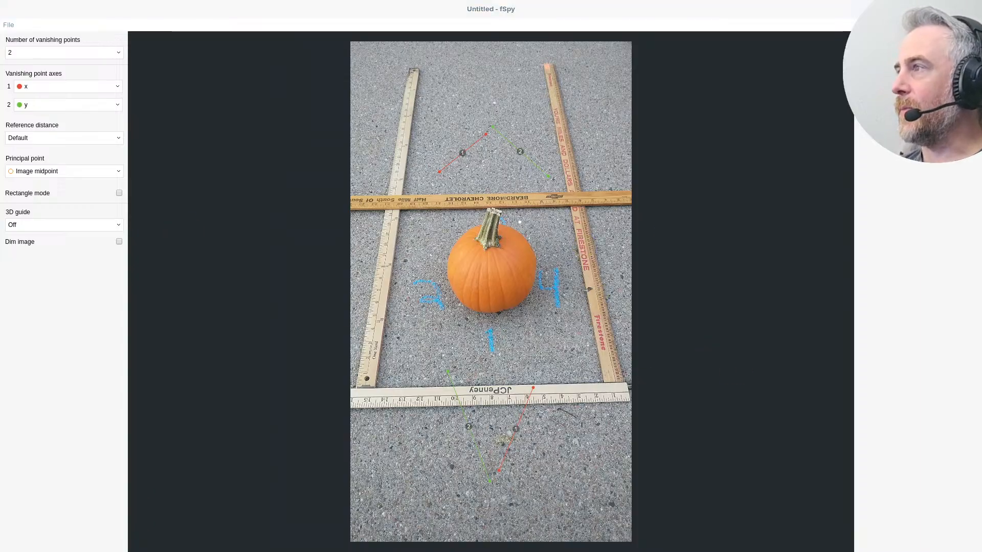
drag(566, 248, 564, 244)
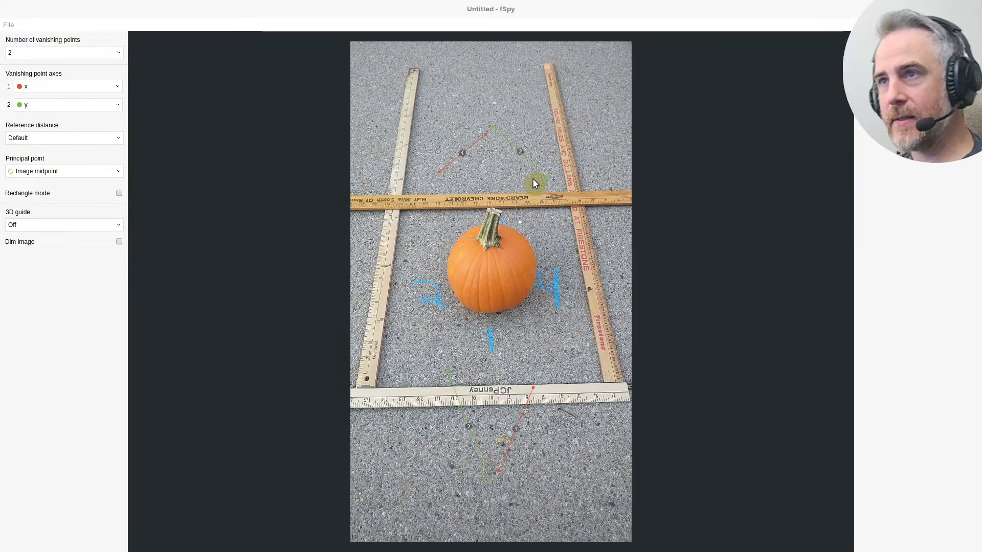
Step: Turn image dimming back on and align the two green y-axis vanishing lines with the outer edges of the two lengthwise rulers
drag(548, 177, 603, 381)
click(120, 242)
drag(492, 127, 555, 60)
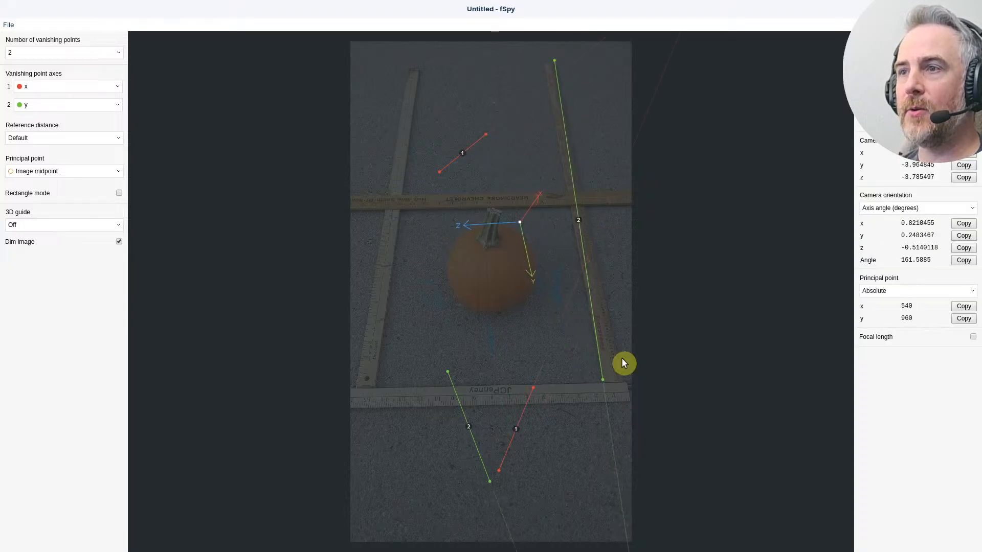
drag(603, 380, 623, 379)
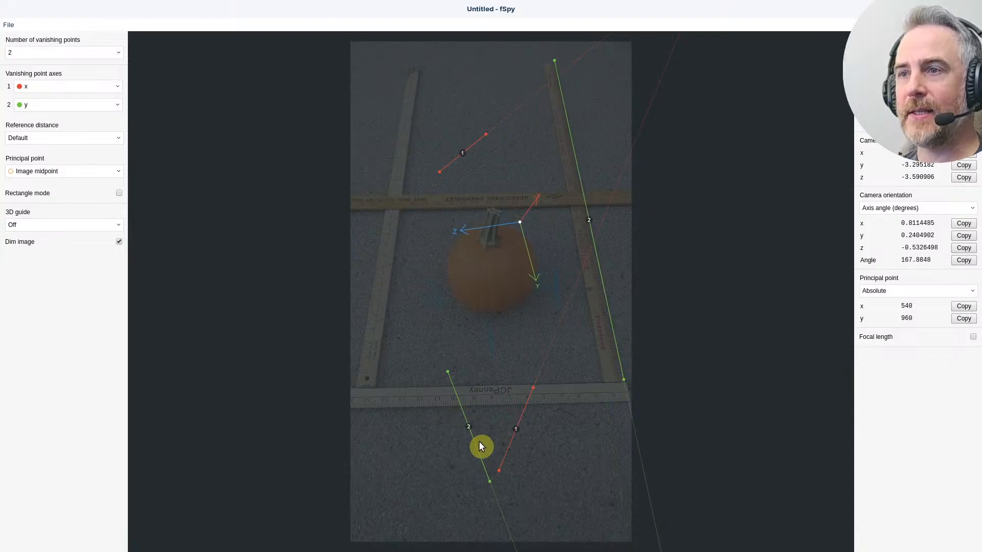
drag(488, 482, 356, 386)
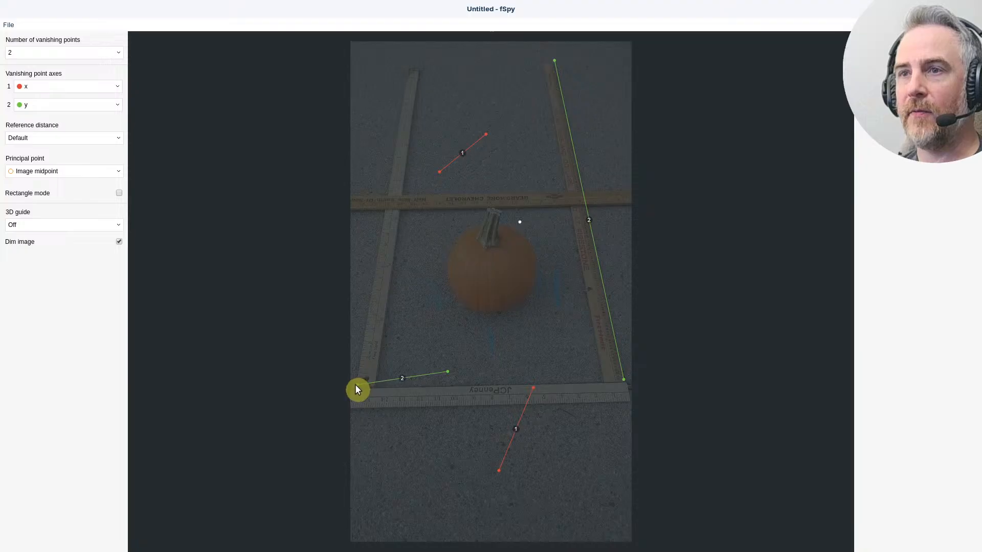
drag(446, 357, 408, 65)
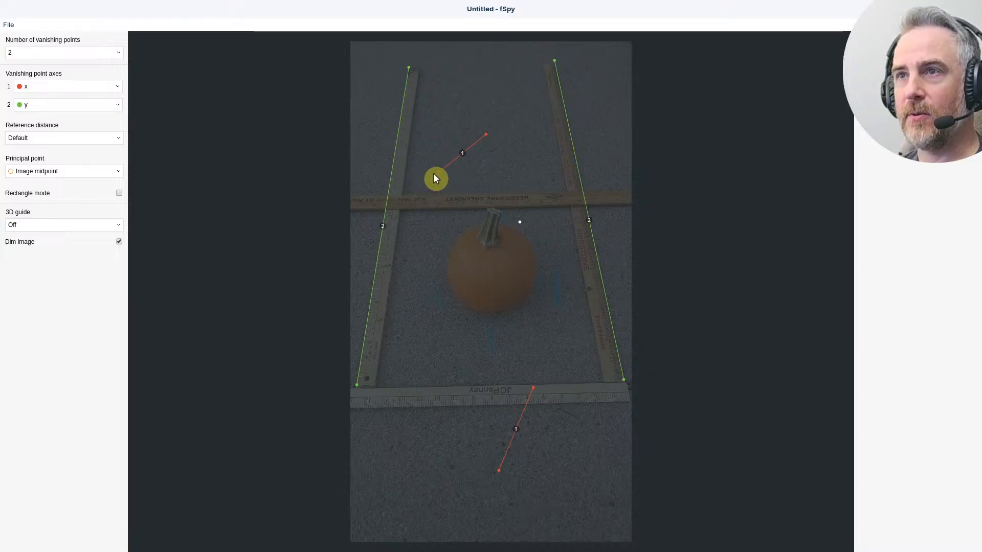
Step: Align the two red x-axis vanishing lines with the crossing yardstick's far edge and the JCPenney ruler's near edge
drag(428, 187, 357, 193)
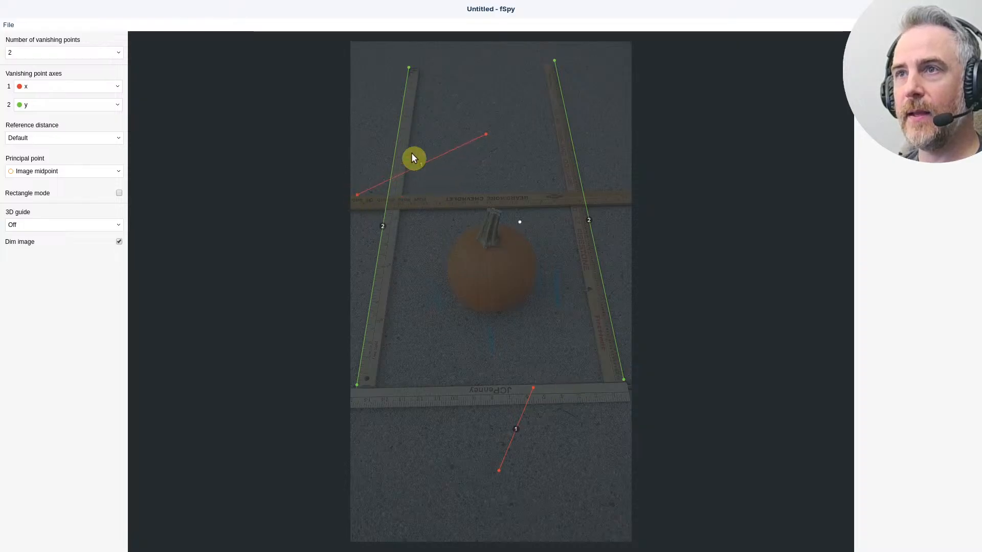
drag(489, 136, 632, 192)
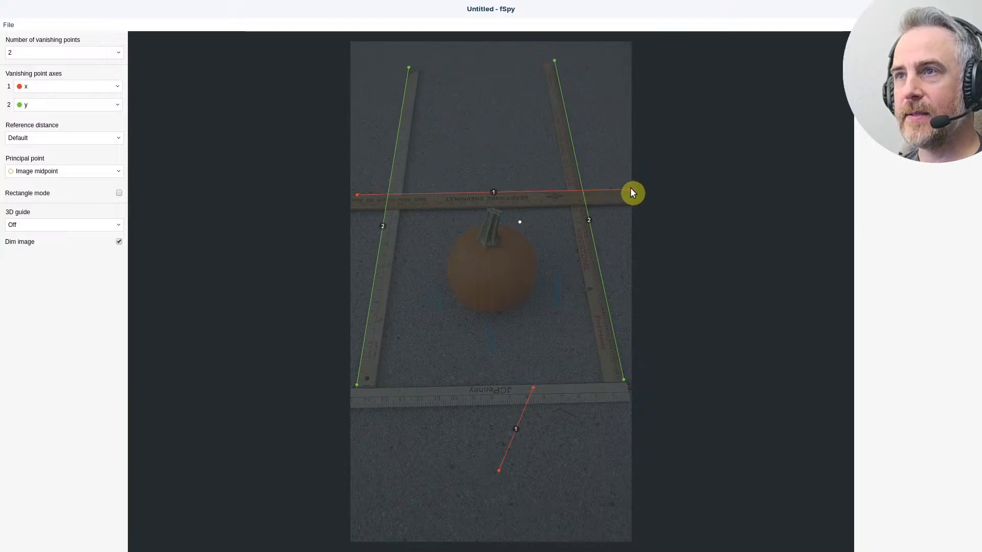
drag(539, 388, 629, 402)
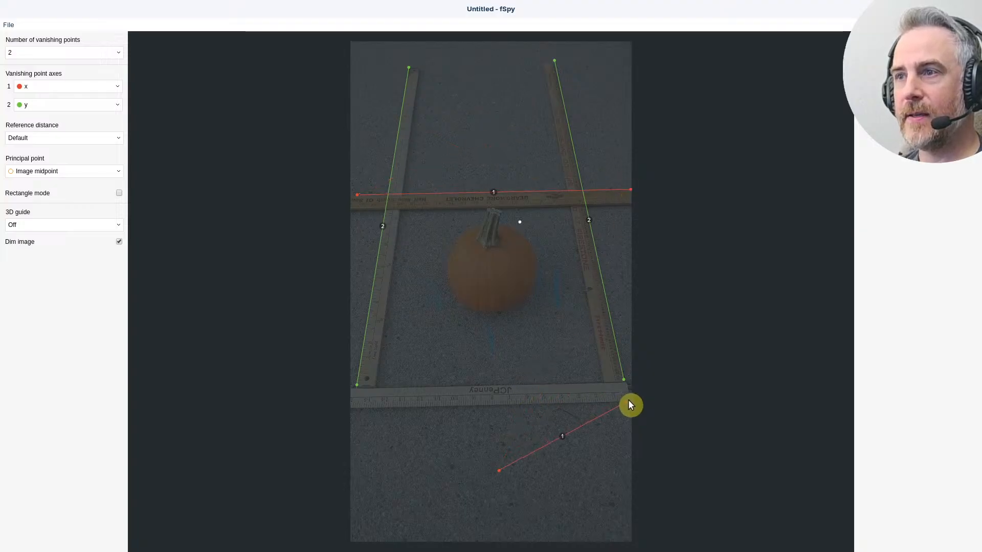
drag(500, 475, 352, 408)
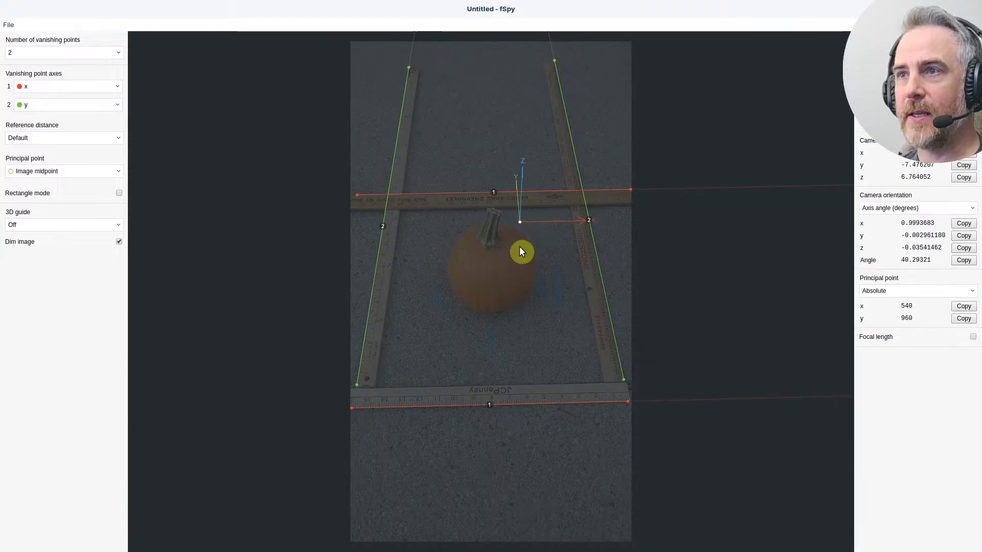
Step: Place the origin at the middle of the pumpkin and fine-tune both ends of the red line along the JCPenney ruler
drag(521, 224, 491, 290)
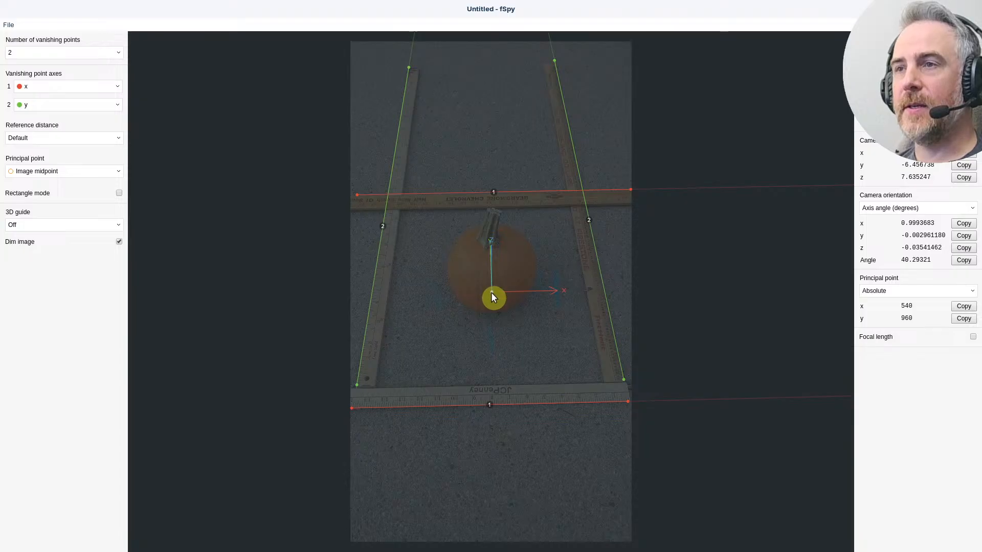
mouse_move(492, 293)
mouse_down()
mouse_move(473, 291)
mouse_move(496, 288)
mouse_move(490, 276)
mouse_up()
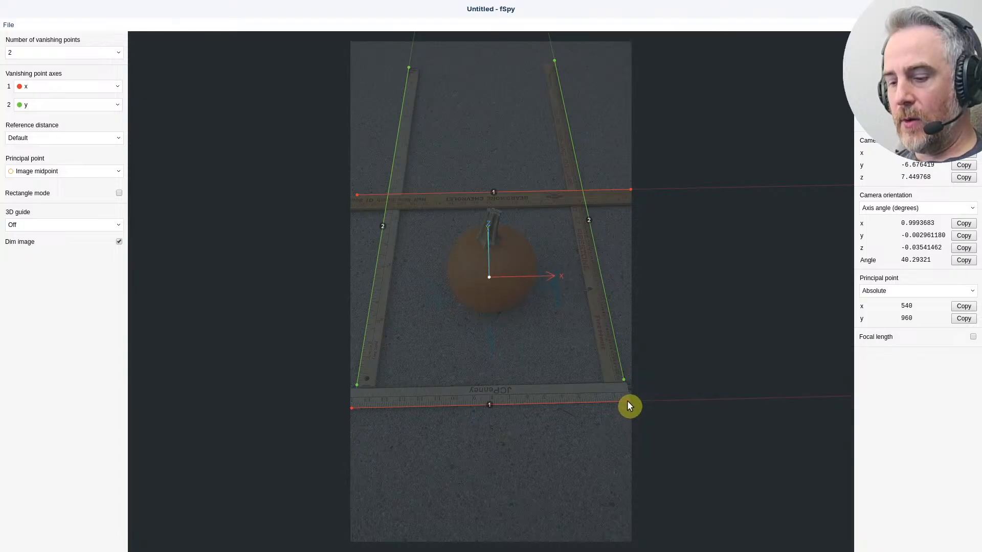
drag(629, 402, 623, 362)
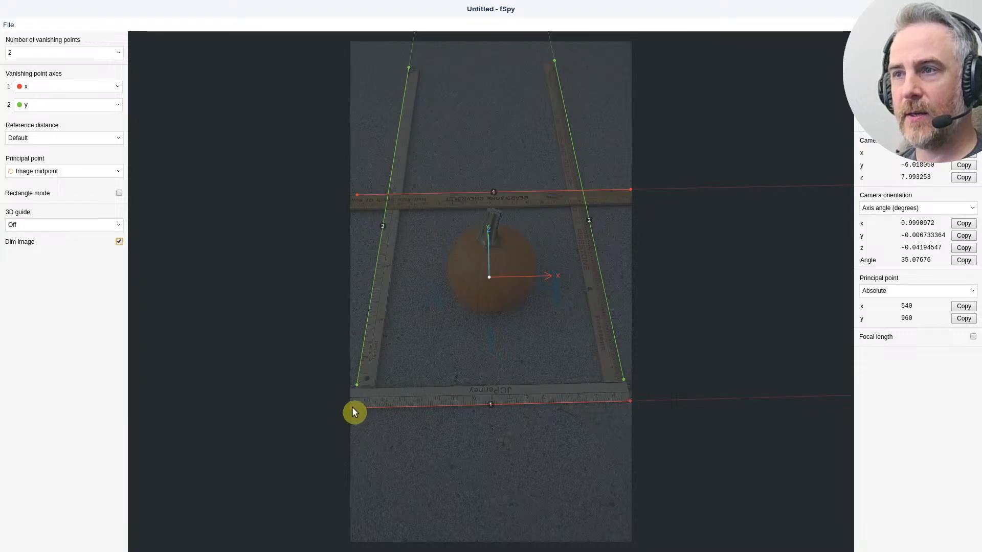
mouse_move(353, 408)
mouse_down()
mouse_move(326, 420)
mouse_move(352, 407)
mouse_up()
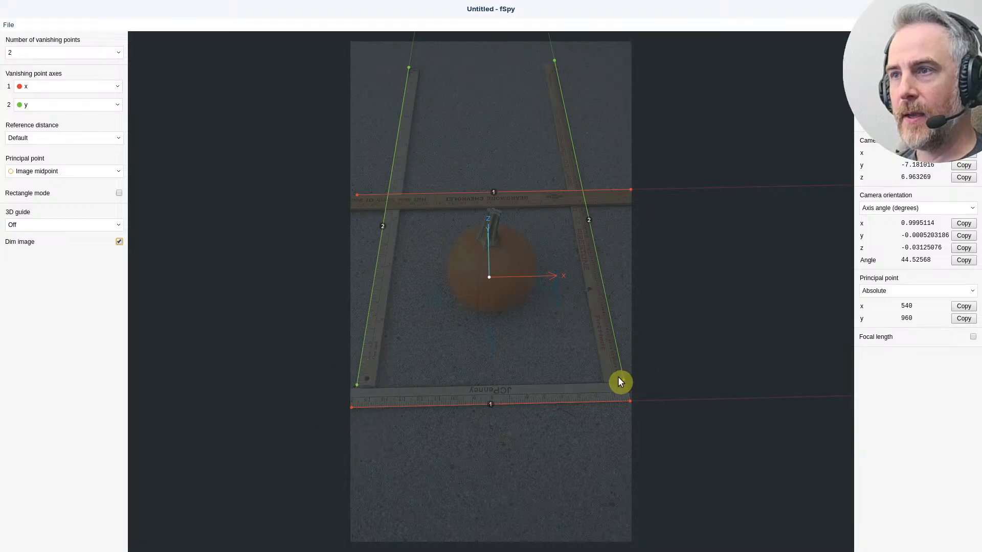
Step: Fine-tune the endpoints of both green lines along the lengthwise rulers and of the red line along the crossing yardstick
drag(622, 380, 563, 395)
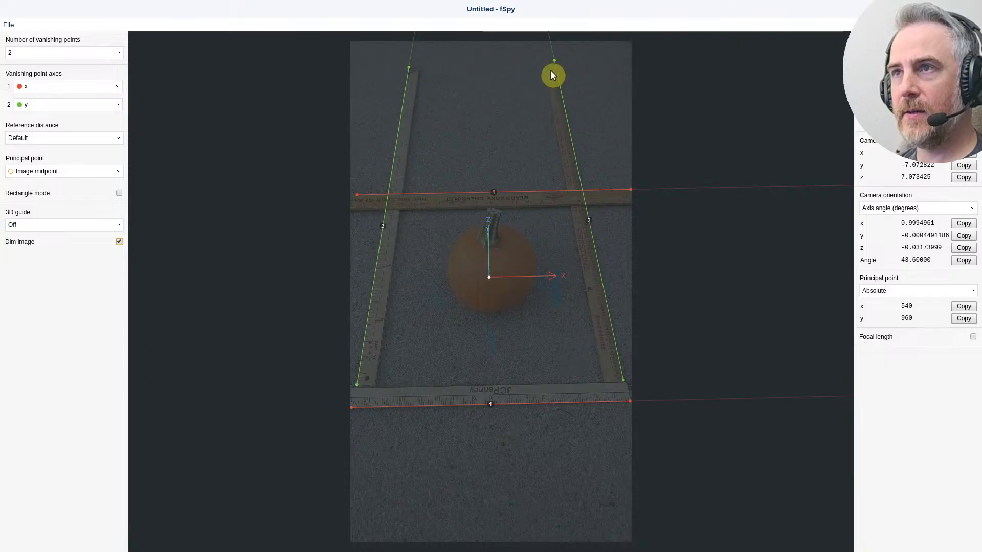
drag(554, 59, 531, 53)
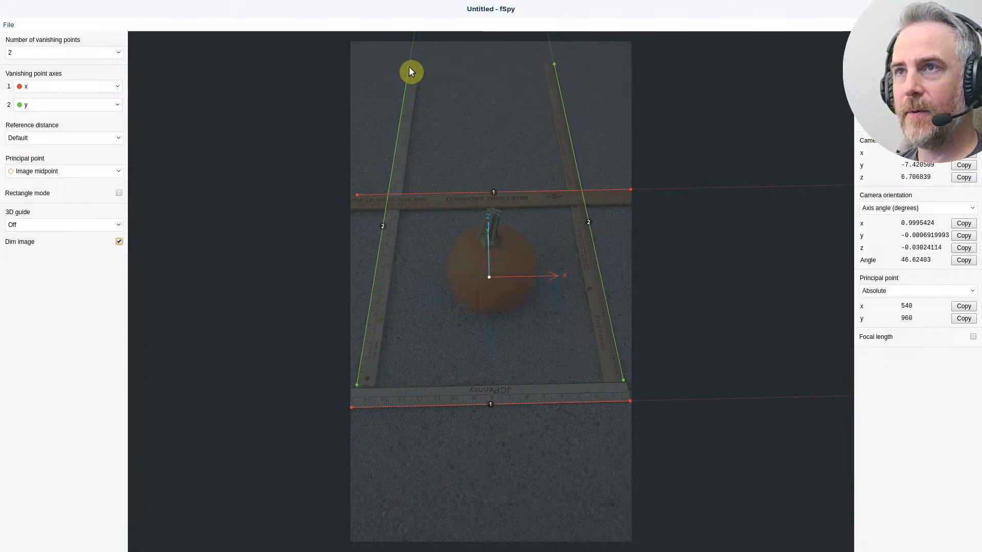
drag(409, 66, 402, 216)
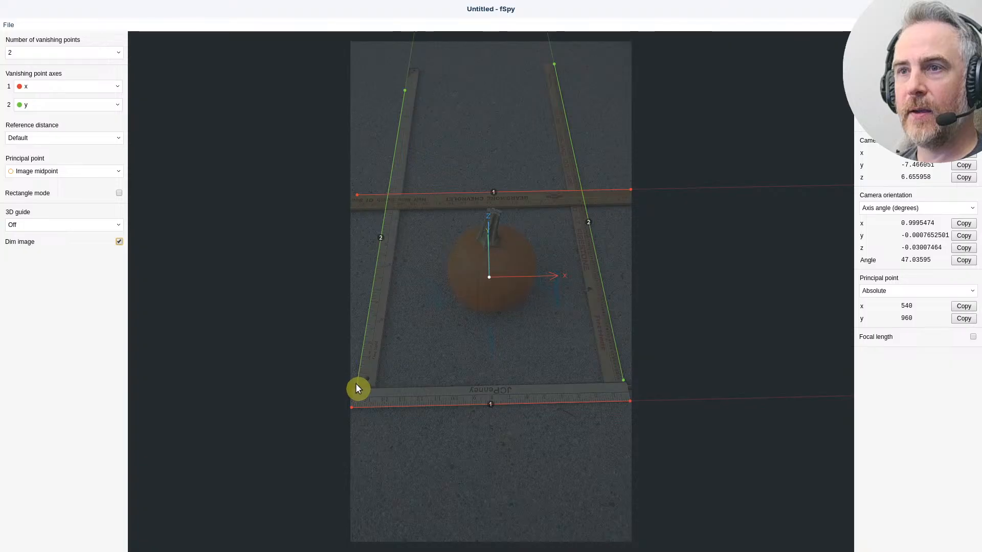
shift+drag(356, 384, 354, 367)
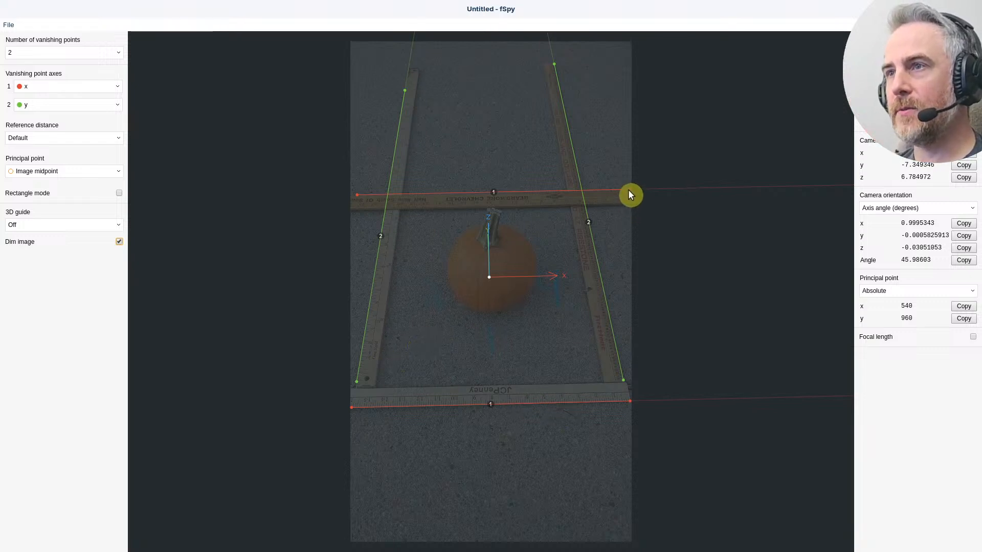
drag(628, 190, 637, 174)
shift+drag(359, 197, 316, 227)
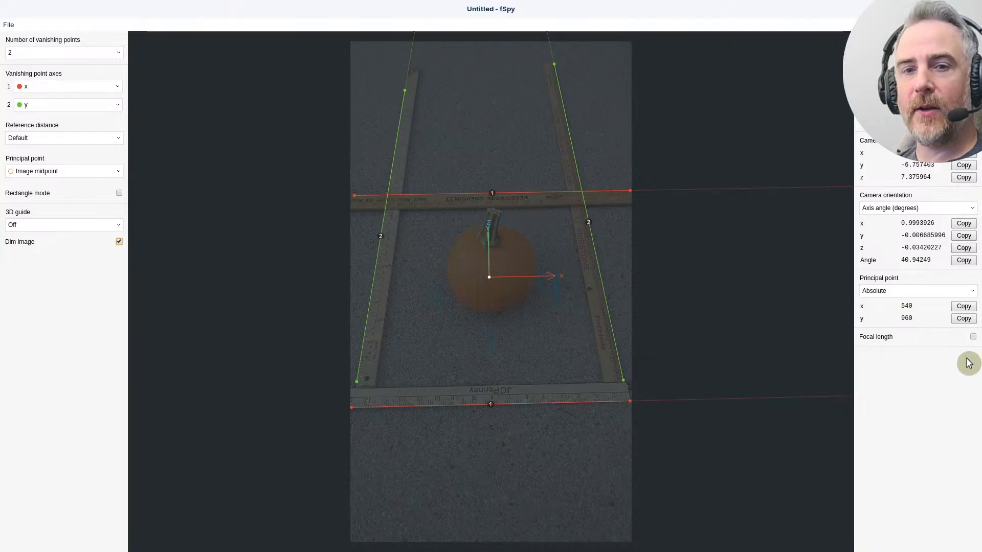
Step: Enable the focal length read-out and set the 3D guide to the xy grid floor
click(972, 338)
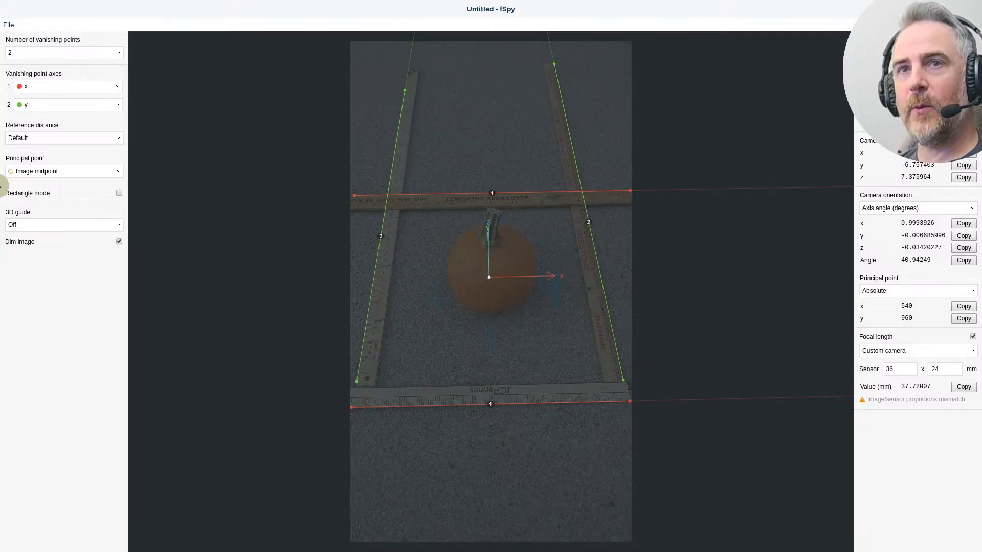
click(75, 228)
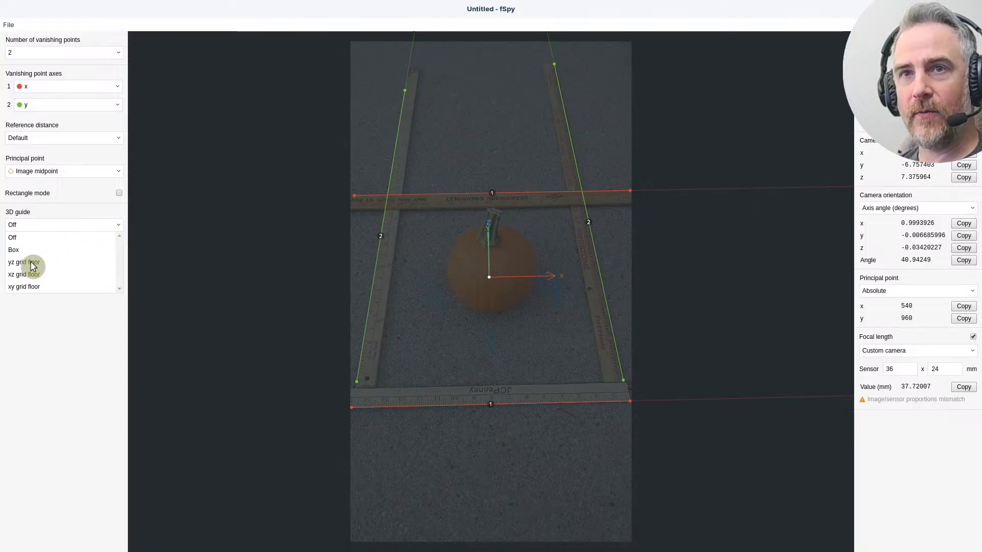
click(26, 289)
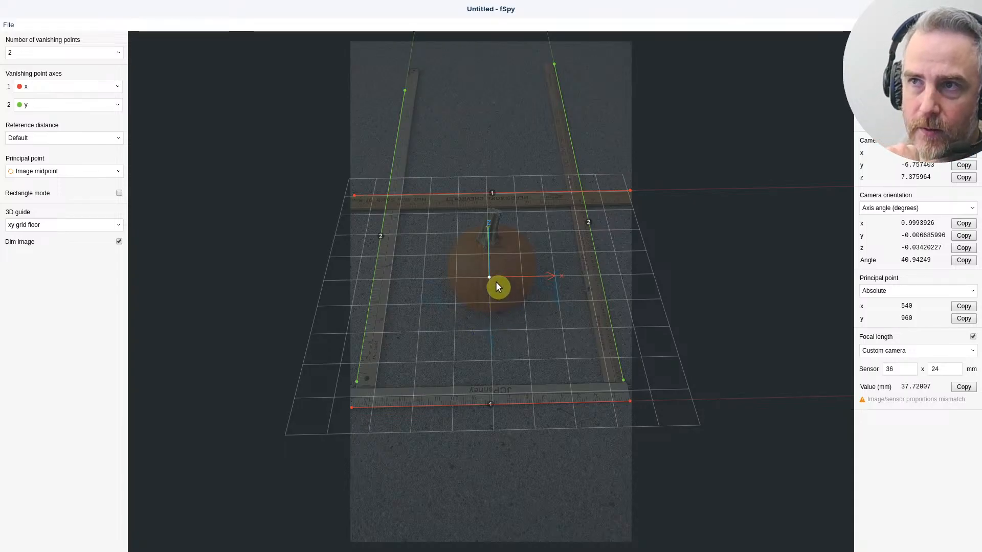
Step: Lower the origin to the pumpkin's base on the ground and save the fSpy project as a new file
drag(489, 278, 490, 297)
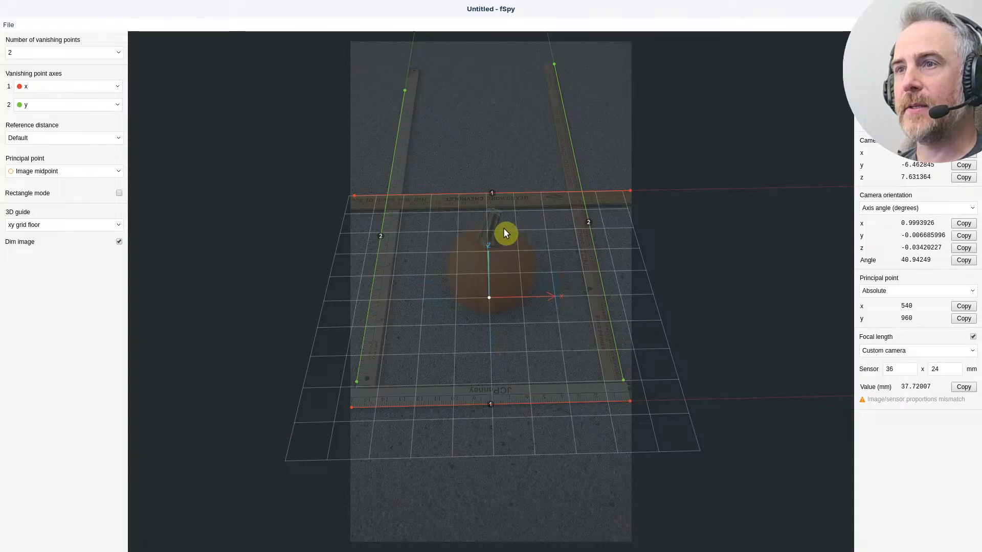
drag(491, 298, 494, 292)
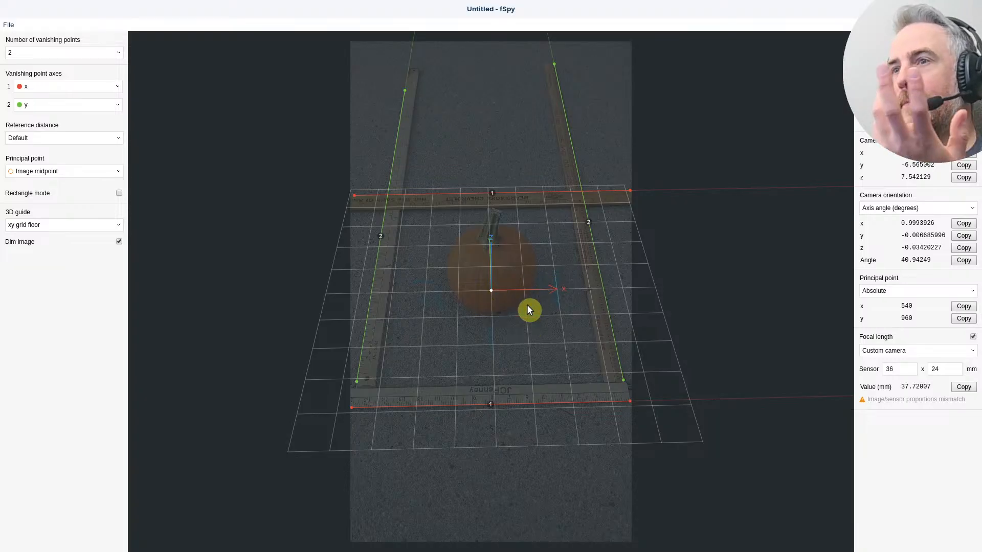
click(9, 25)
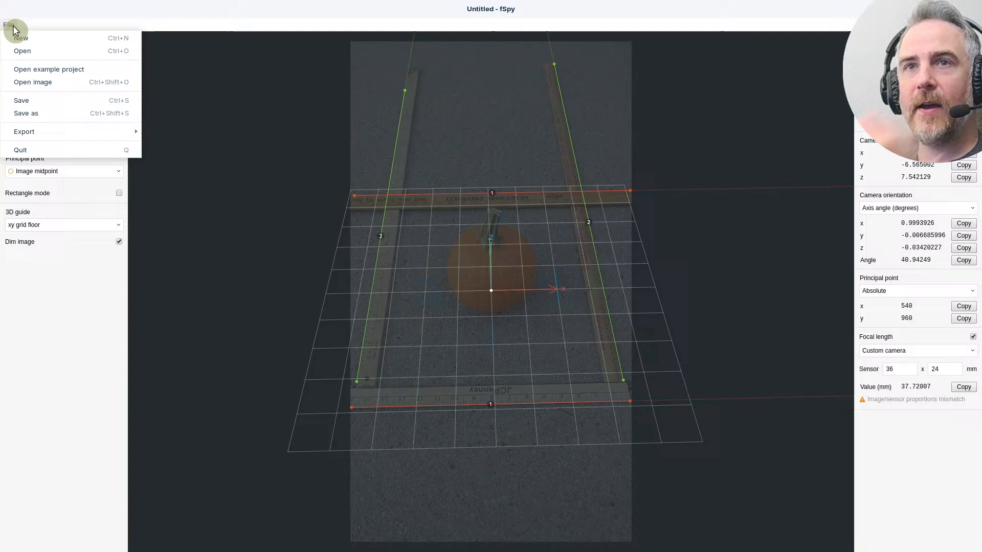
click(43, 123)
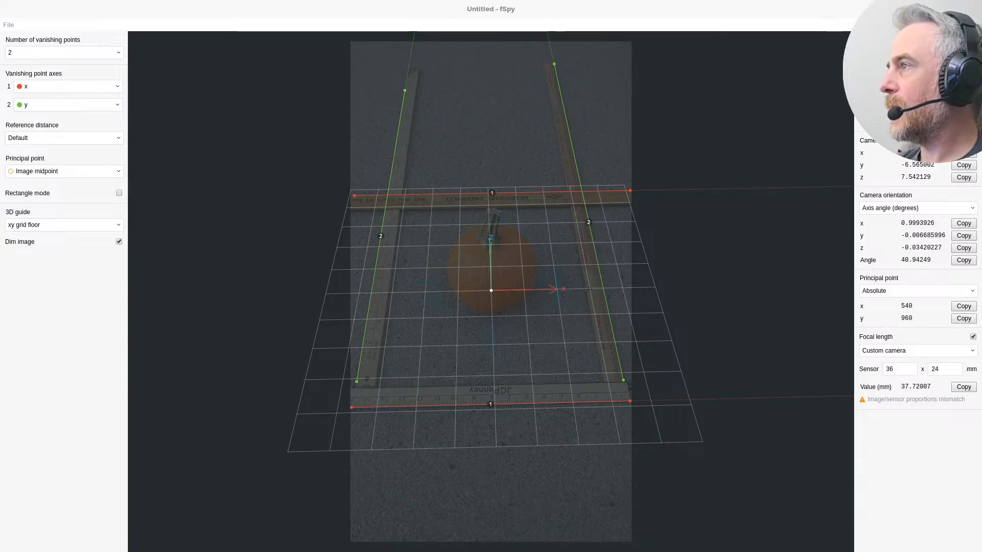
Step: Switch to Blender's Layout workspace and make the scene named Scene active
key(alt+Tab)
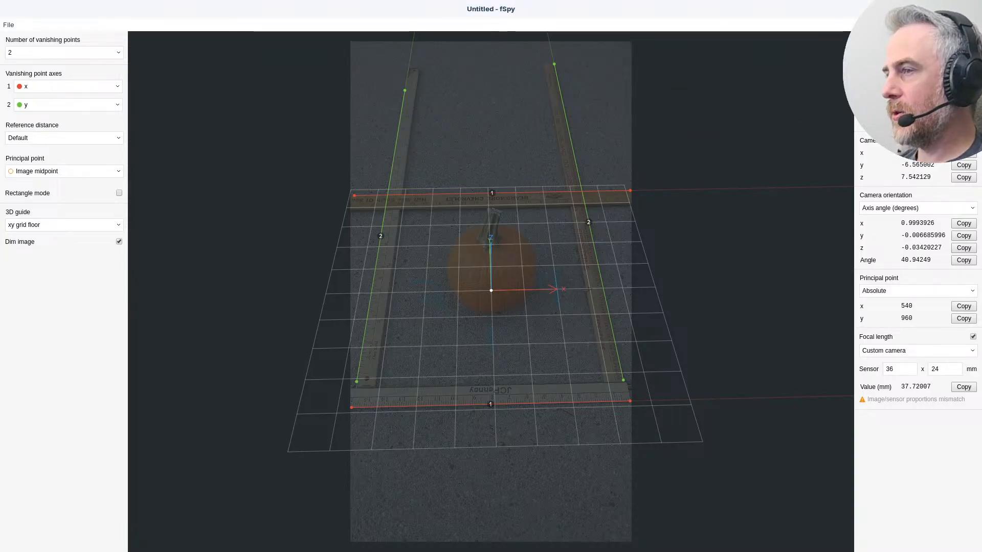
key(alt+Tab)
click(174, 26)
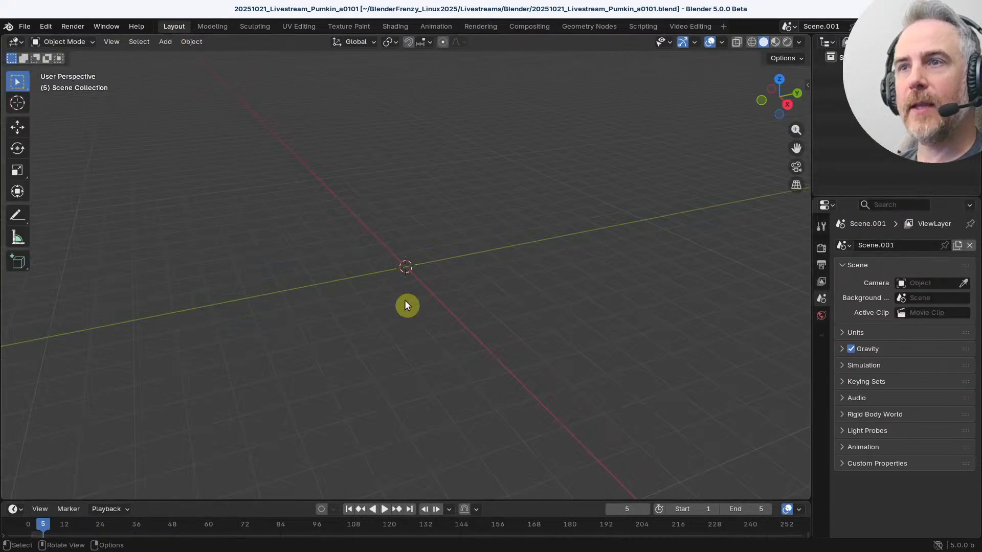
click(790, 24)
click(798, 46)
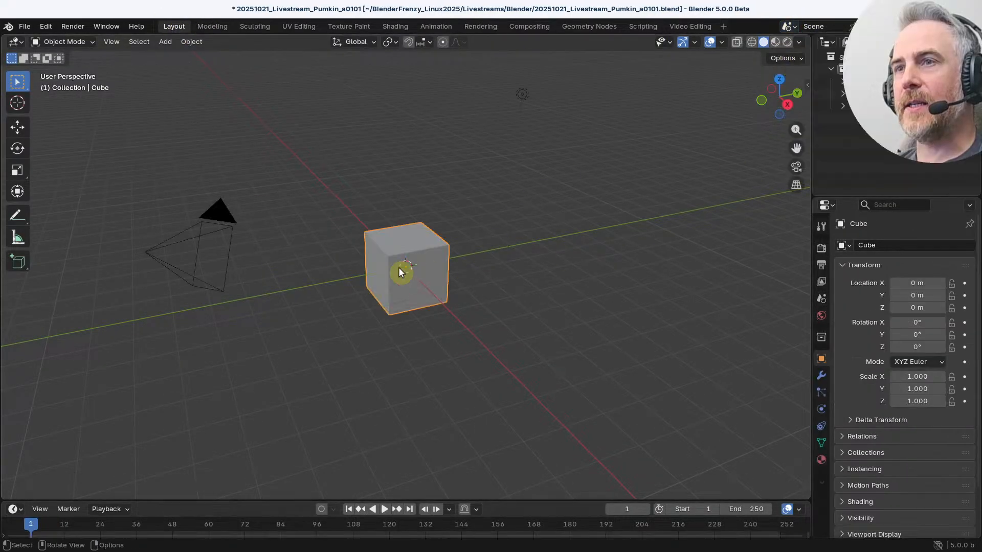
Step: Delete all default objects, including the cube, camera and light, from the scene
scroll(398, 251, down, 4)
scroll(395, 247, up, 2)
scroll(291, 230, down, 1)
scroll(351, 238, up, 2)
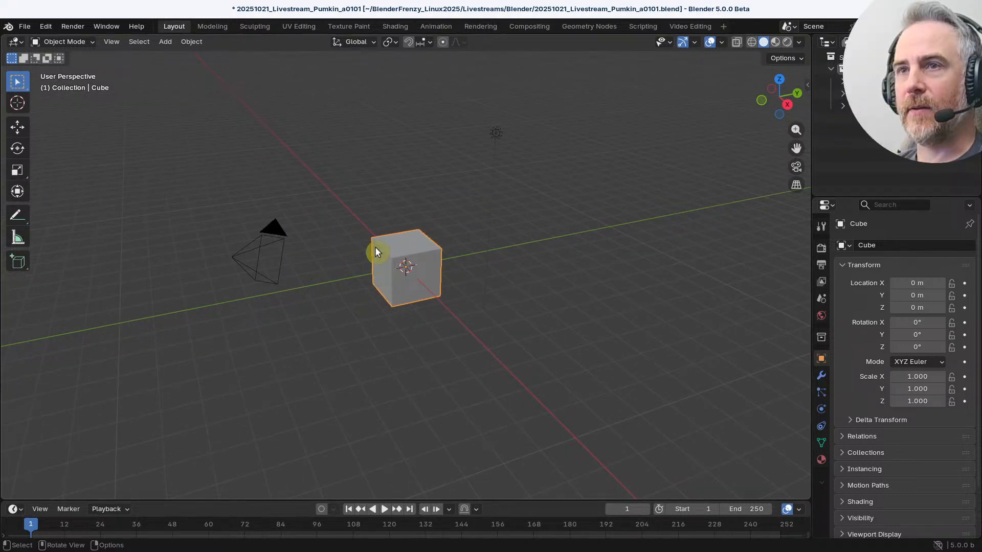
key(a)
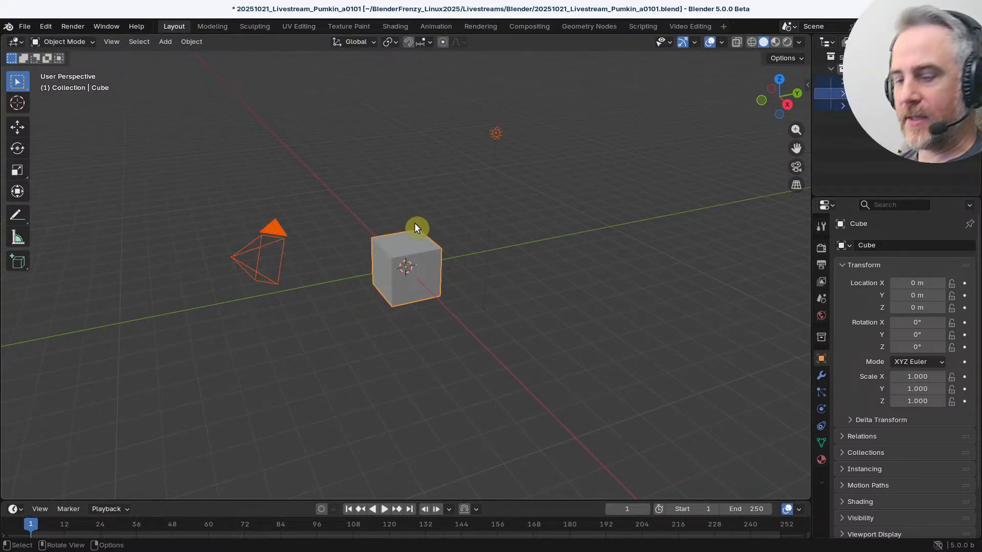
key(x)
click(410, 219)
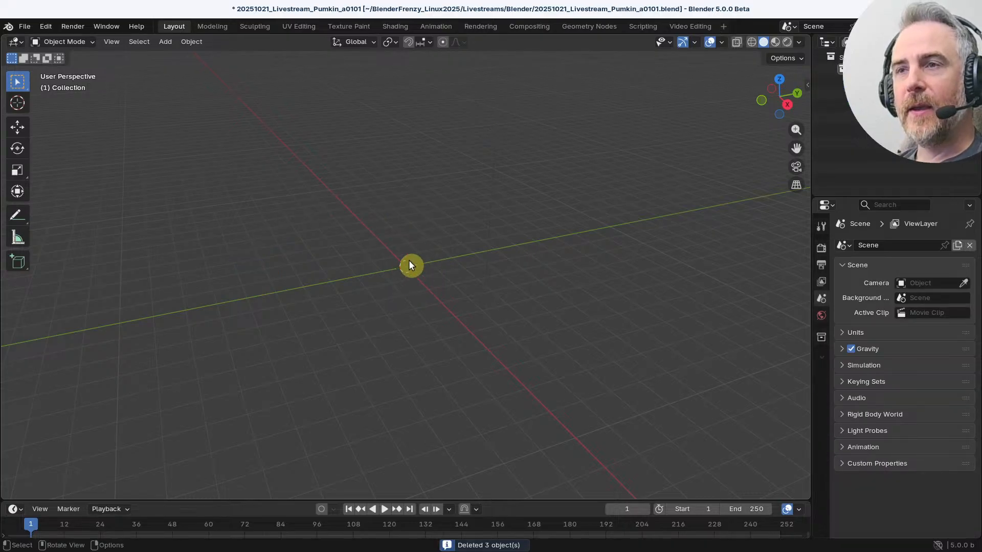
Step: Import the saved fSpy project pumpkin_proj_01.fspy into the scene
click(25, 26)
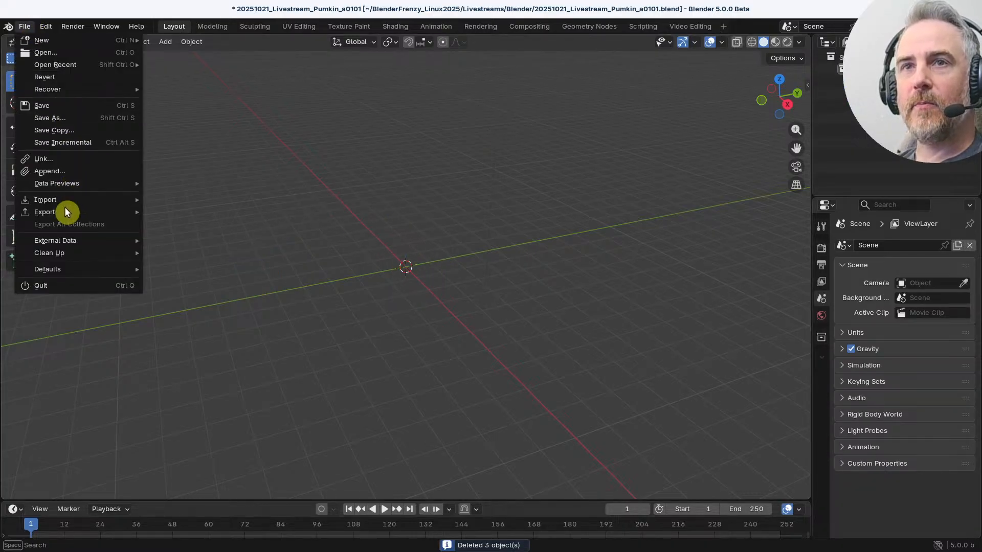
mouse_move(72, 201)
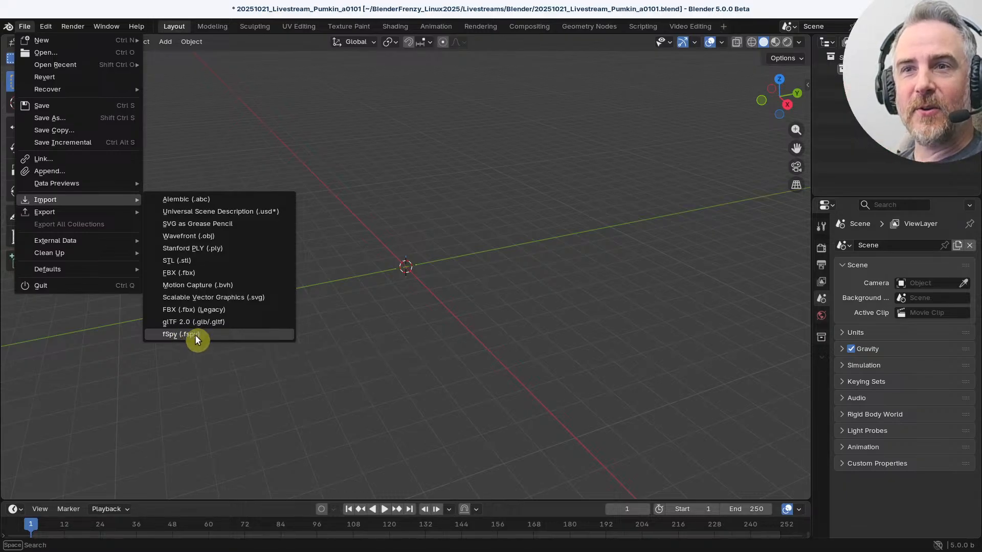
click(194, 335)
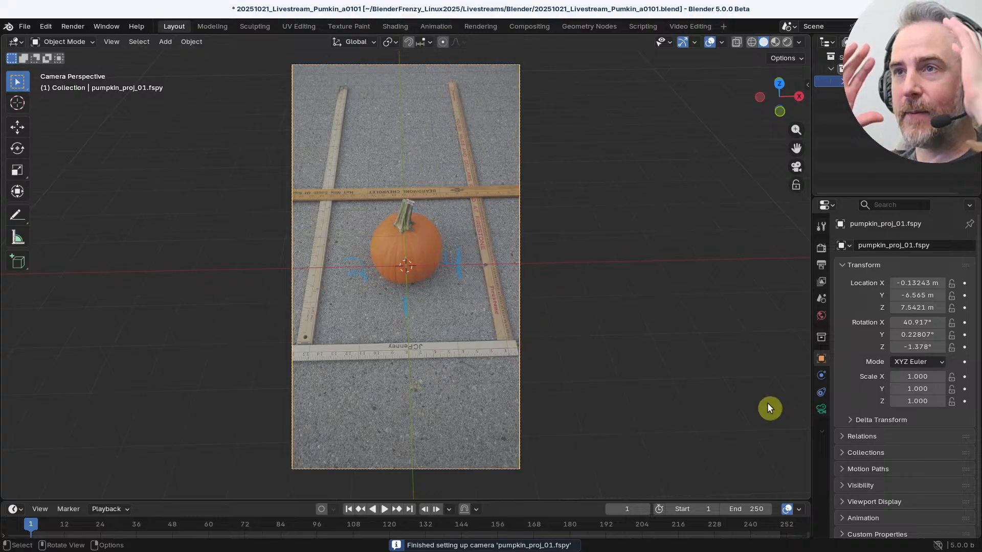
Step: Leave the camera view to see the imported camera from the side and add a cube mesh at the world origin
middle_drag(570, 285, 320, 219)
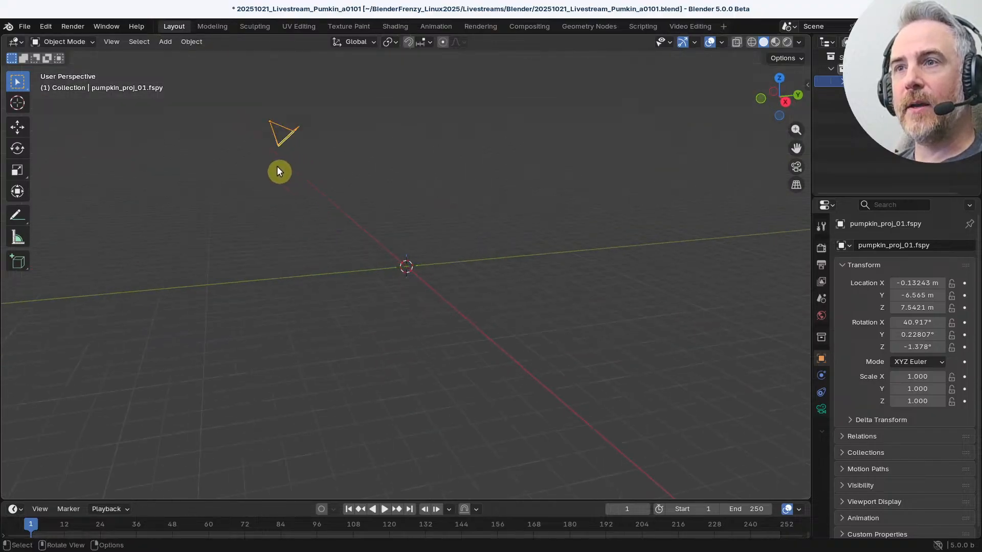
middle_drag(280, 172, 275, 157)
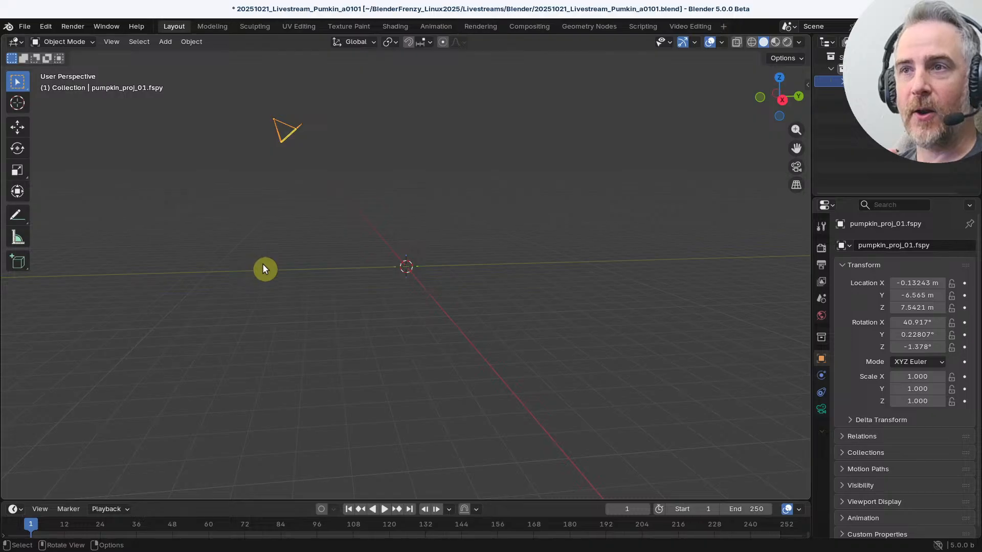
middle_drag(266, 281, 390, 294)
key(shift+a)
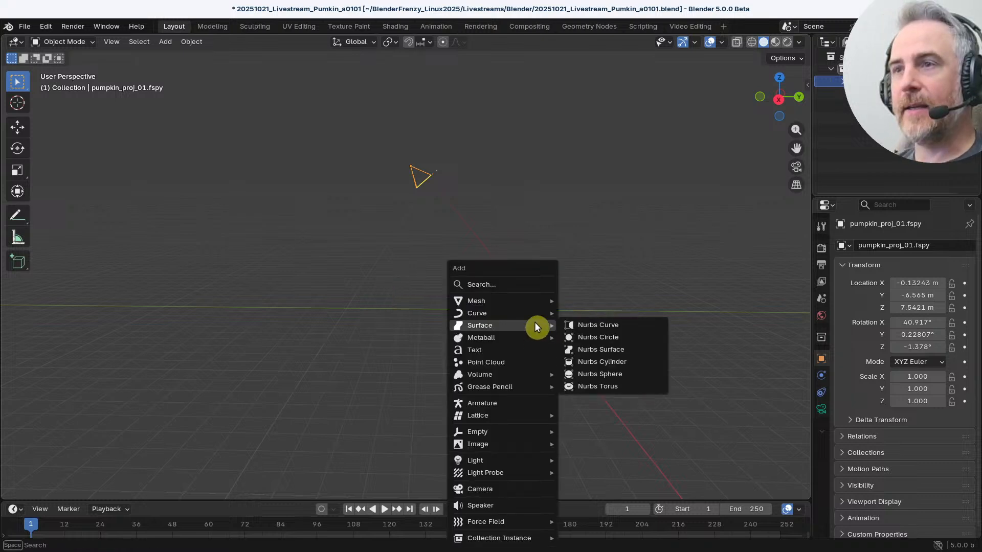
mouse_move(530, 305)
click(588, 313)
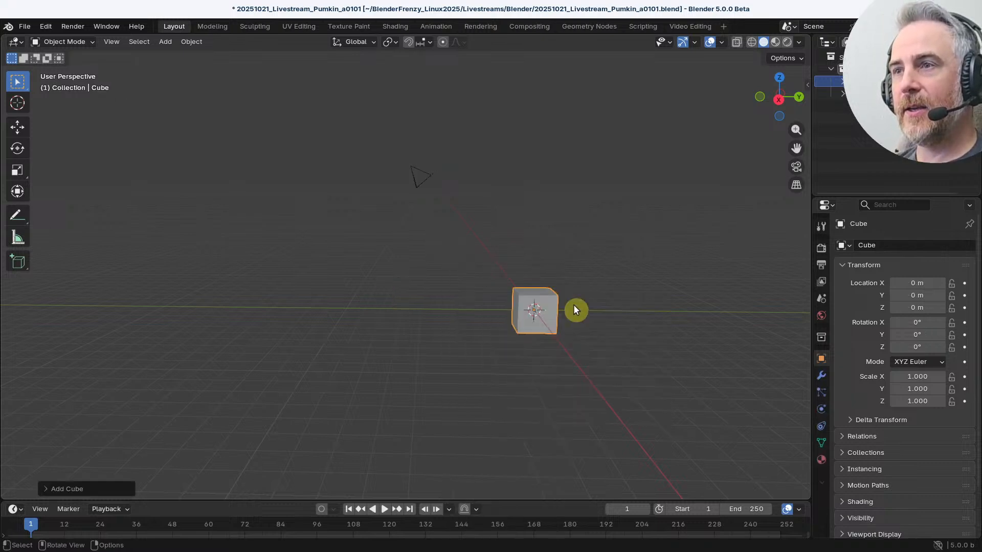
Step: Raise the cube's mesh 1 m along Z in Edit Mode so its origin sits at its base
key(Tab)
key(g)
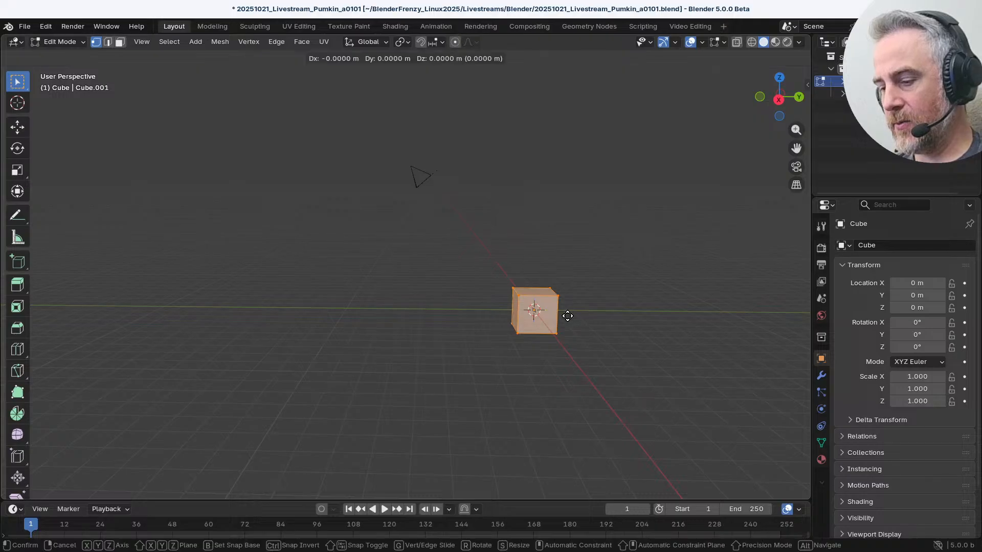
key(z)
key(1)
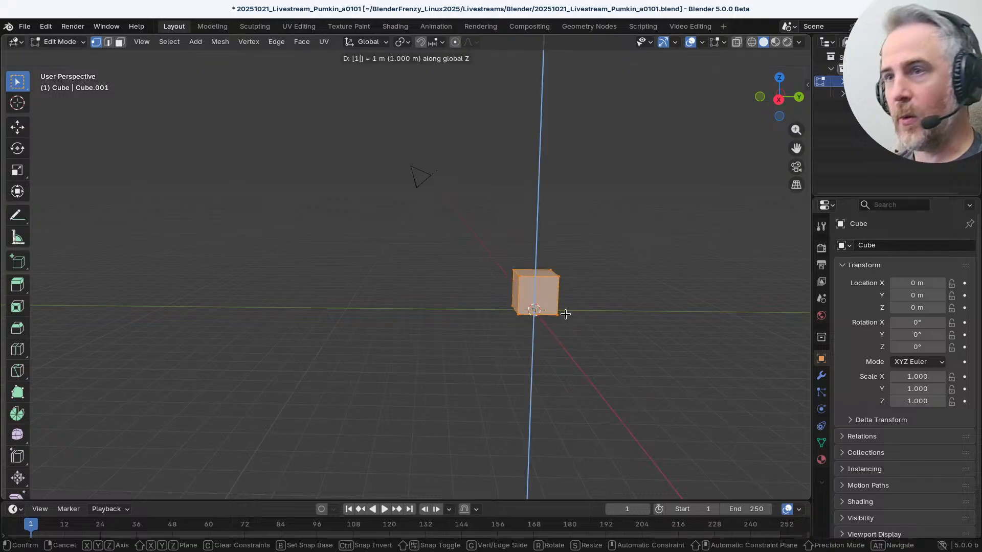
click(565, 314)
key(Tab)
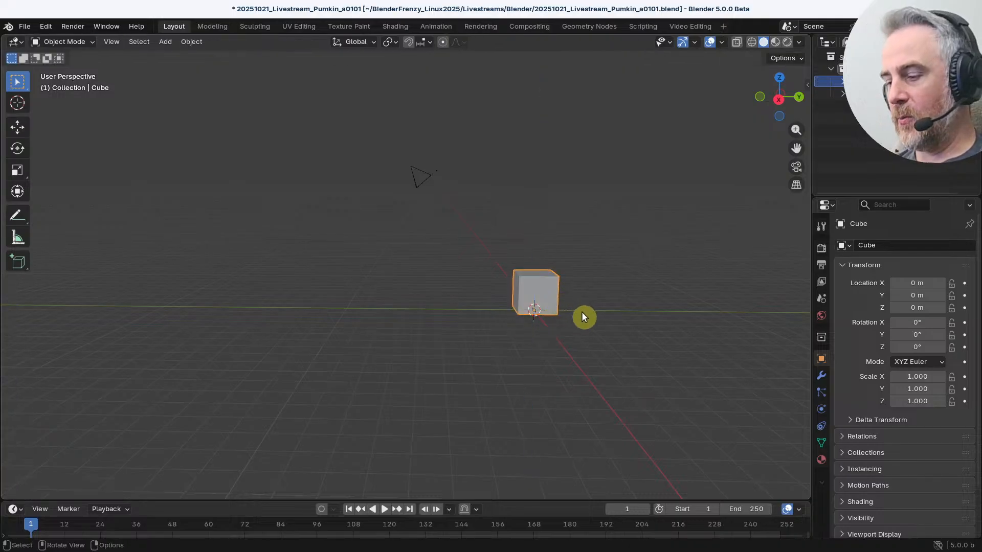
right_click(574, 321)
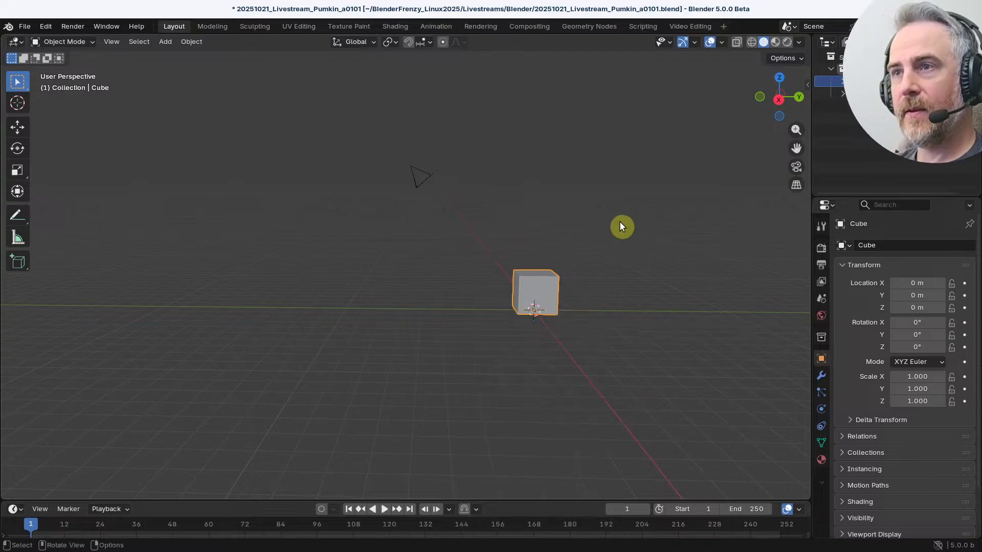
Step: Move the cube along Y to about -5.6 m, beneath the imported camera
key(KP_3)
key(g)
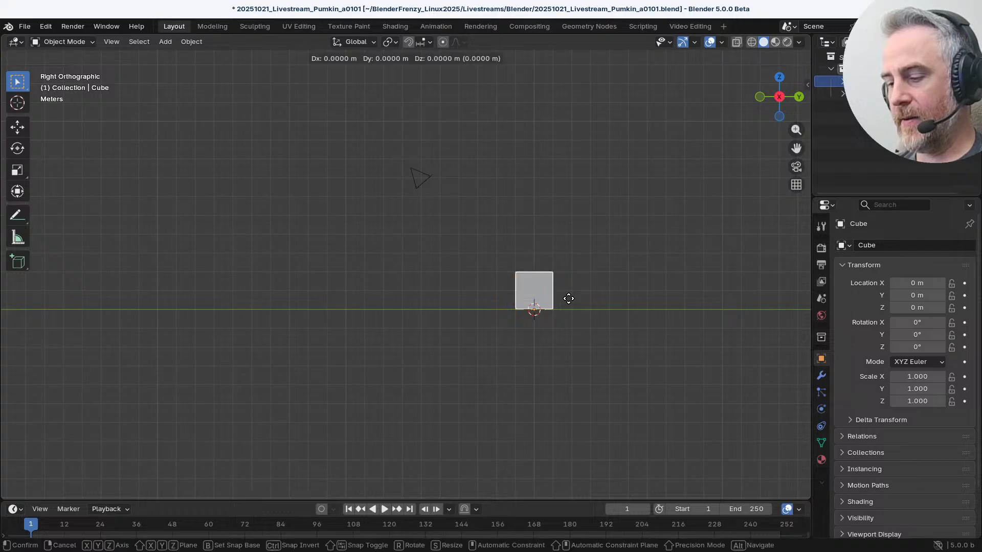
key(y)
click(469, 276)
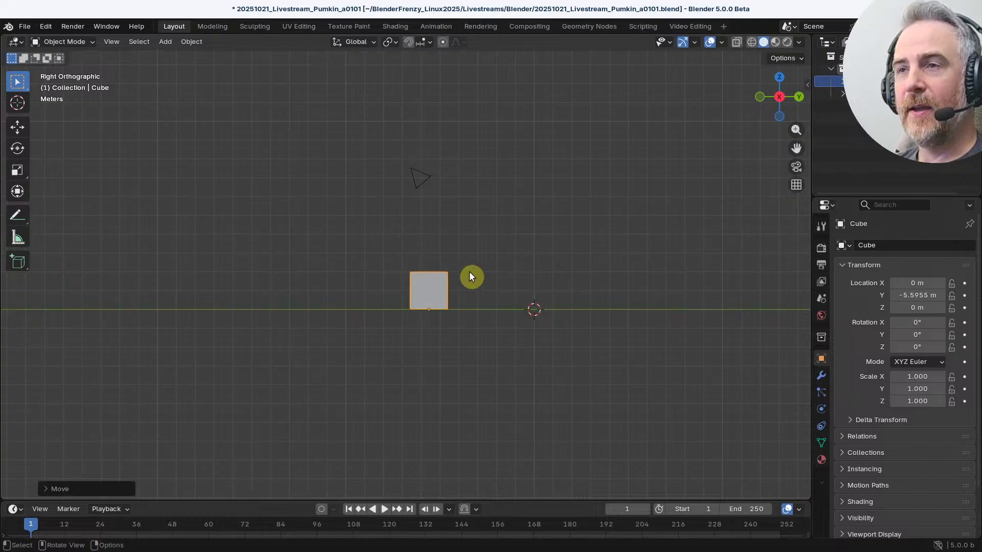
Step: Stretch the cube along Z to a scale of about 3.19, up towards the camera
key(s)
right_click(467, 235)
key(s)
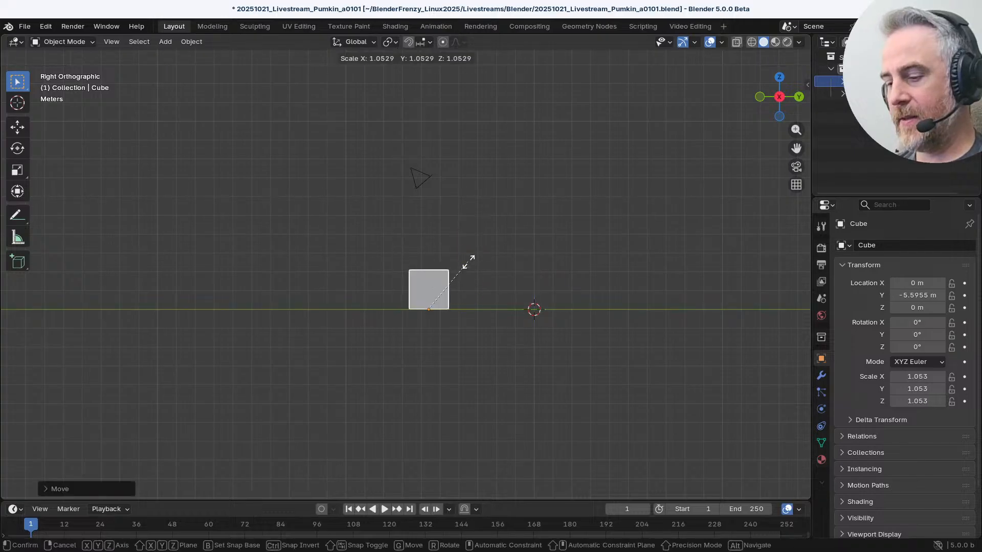
key(z)
click(469, 132)
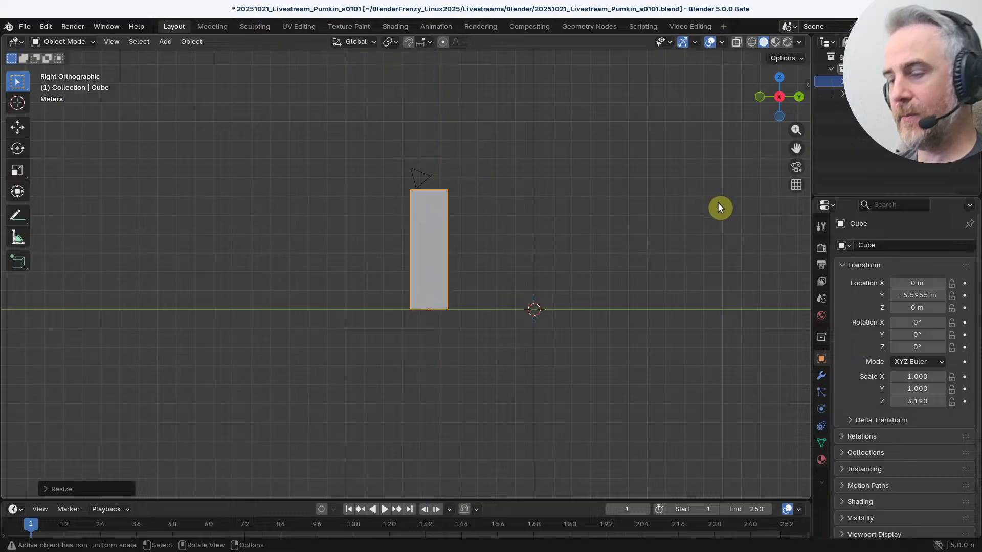
Step: Show the object's dimensions and increase the cube's Z dimension to 8.18 m
key(n)
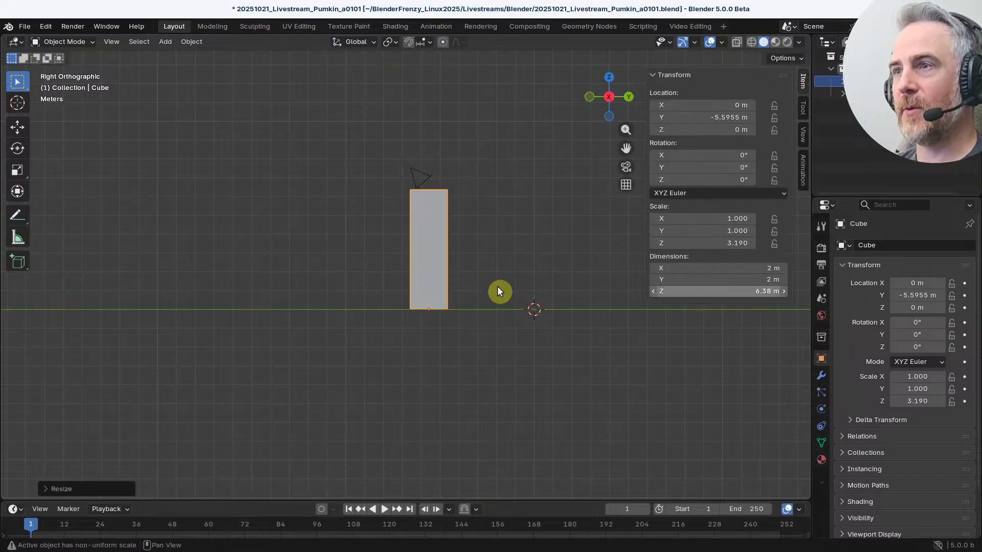
click(434, 228)
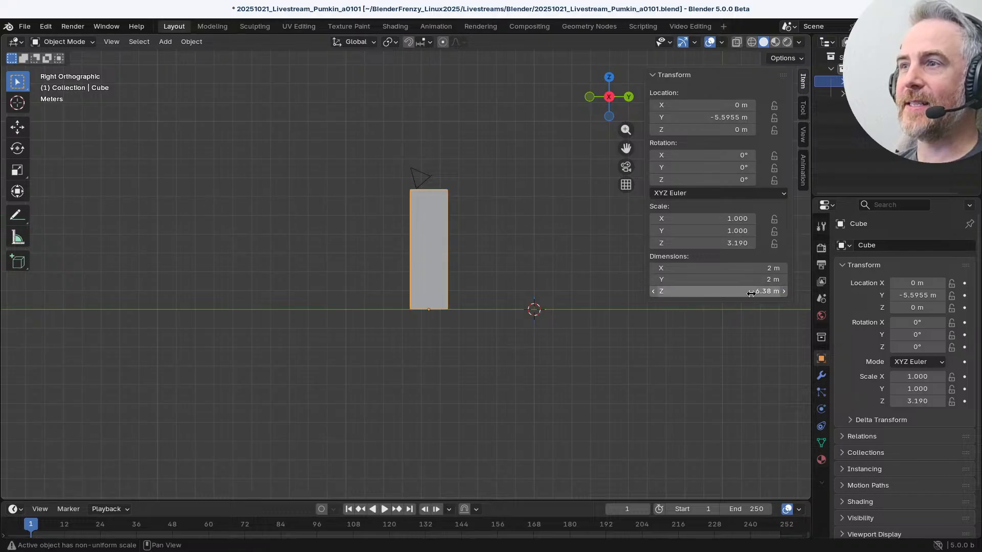
drag(751, 294, 821, 293)
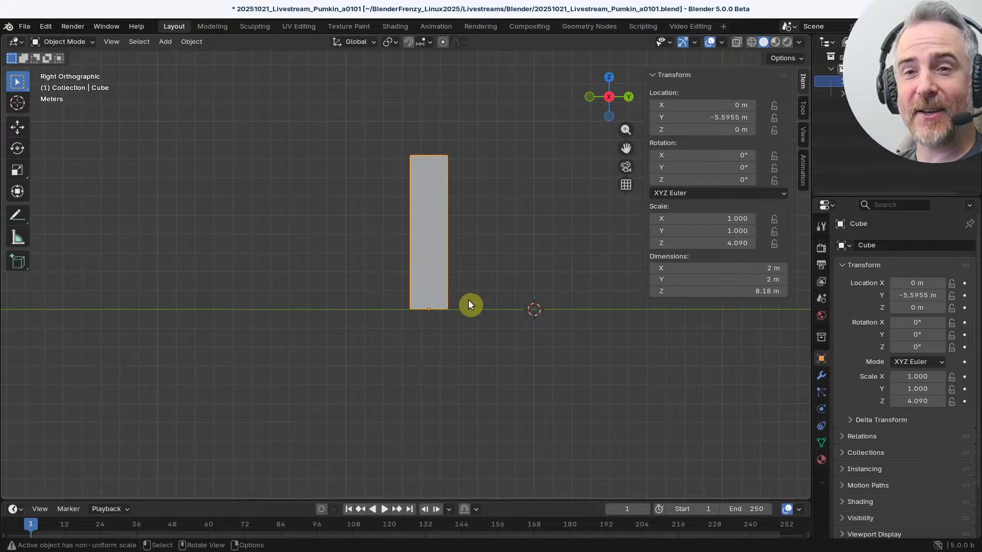
Step: Move the tall block along Y to about -7.77 m, just behind the camera
key(g)
key(z)
key(y)
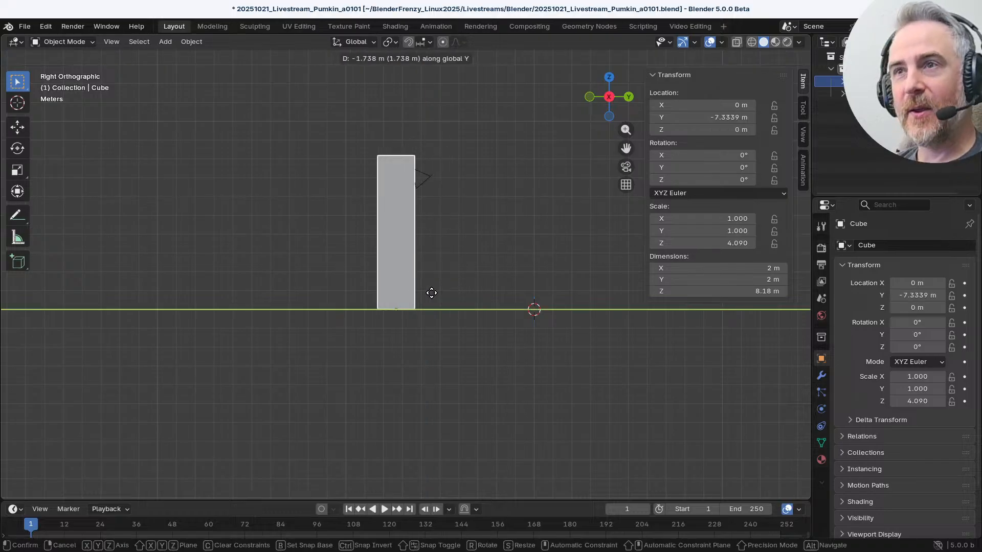
click(413, 188)
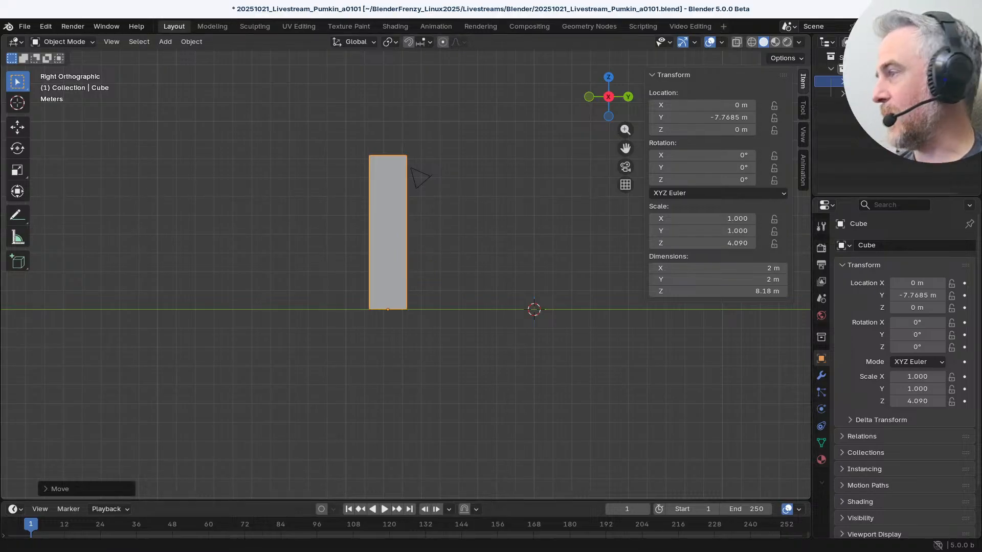
Step: Switch to fSpy and examine the rulers in the undimmed reference photo for a known distance
key(alt+Tab)
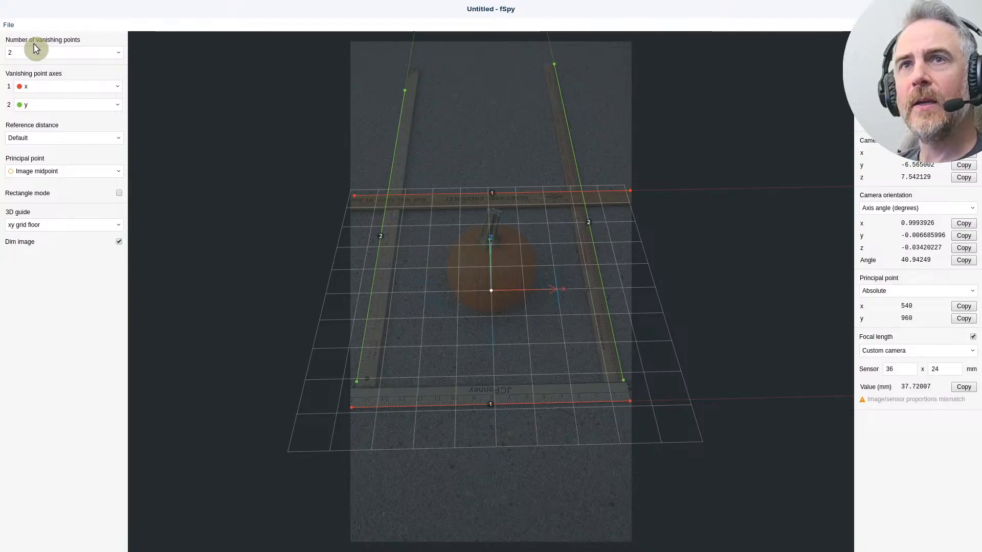
click(14, 26)
click(40, 113)
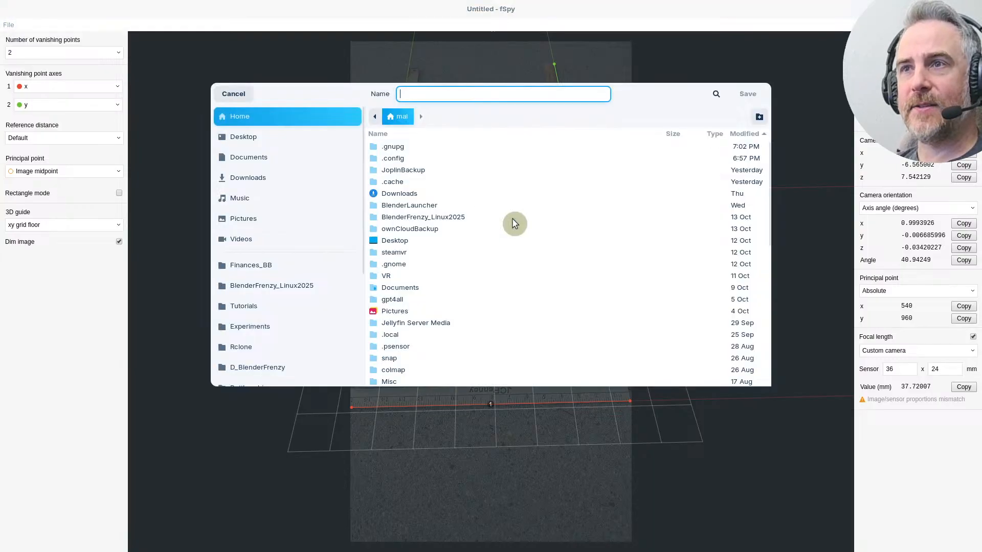
key(Escape)
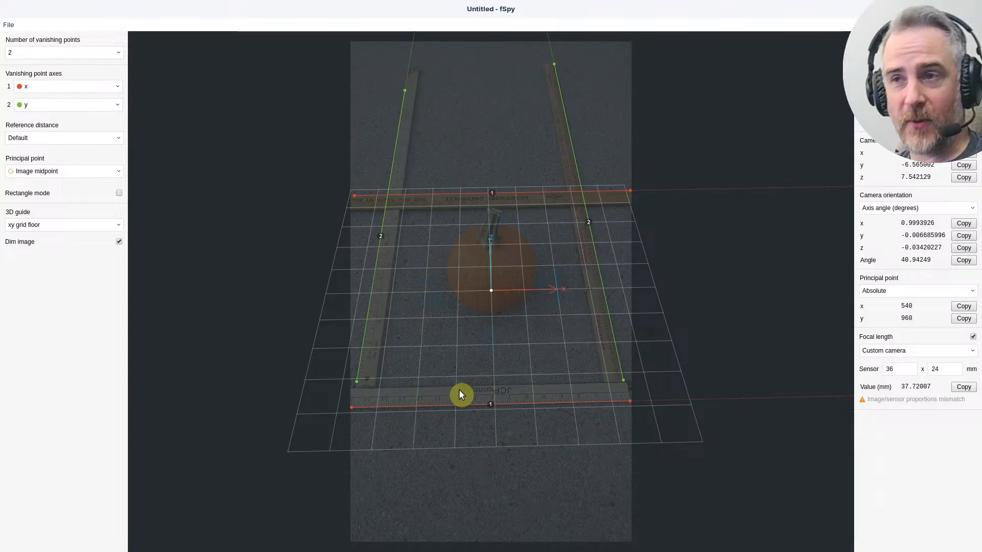
click(119, 241)
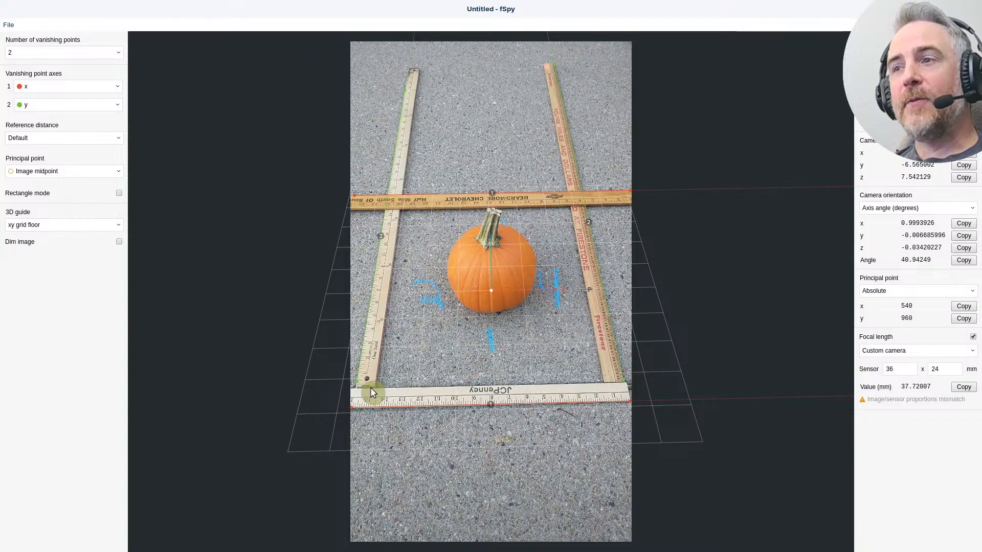
click(120, 139)
click(118, 141)
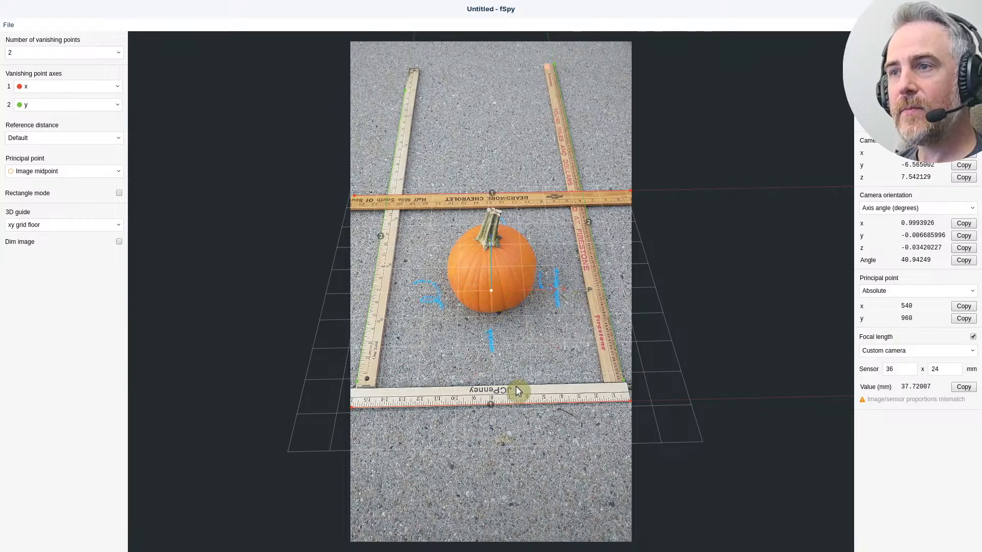
click(119, 242)
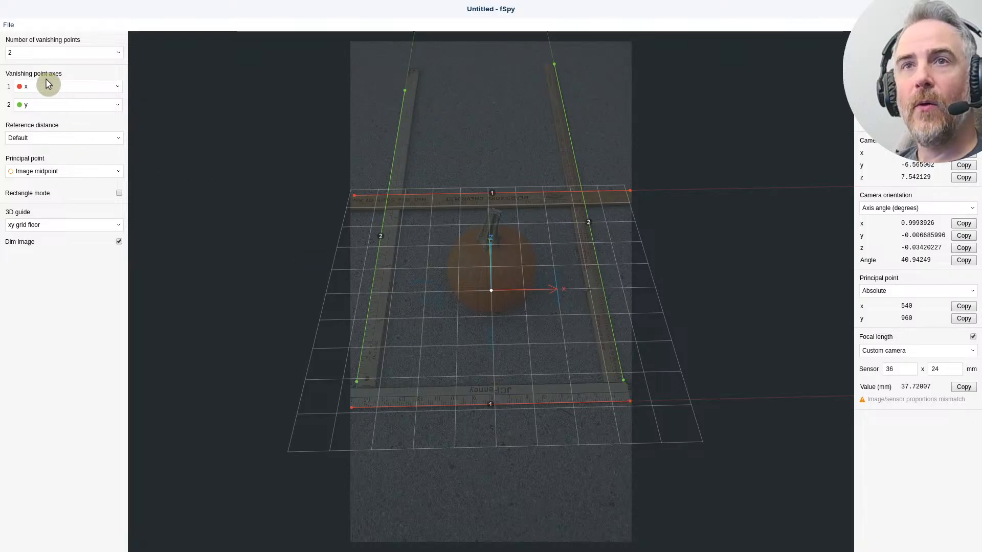
Step: Set the reference distance along the x axis, spanning from the origin at the pumpkin's base to the ruler beside it, with the photo undimmed
click(114, 138)
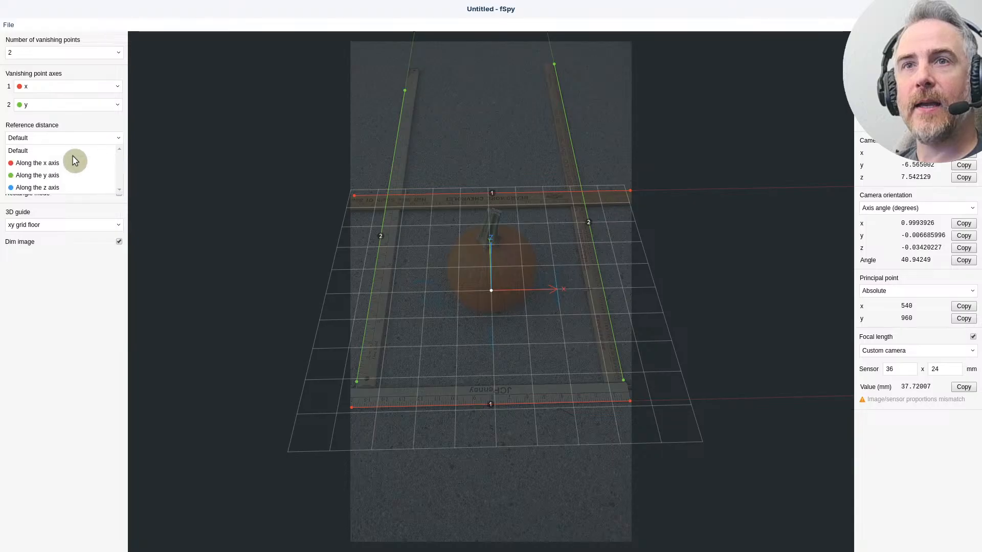
click(75, 160)
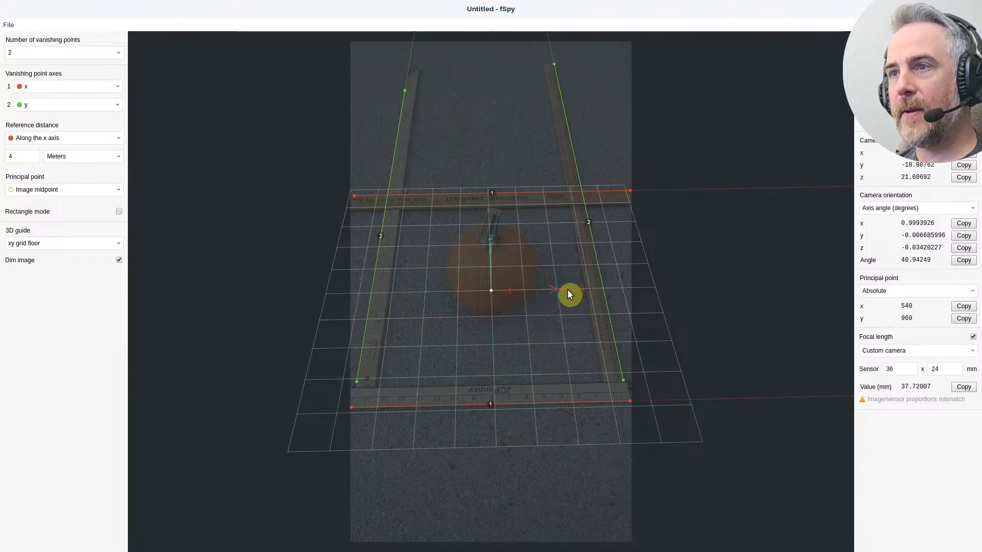
drag(568, 290, 601, 290)
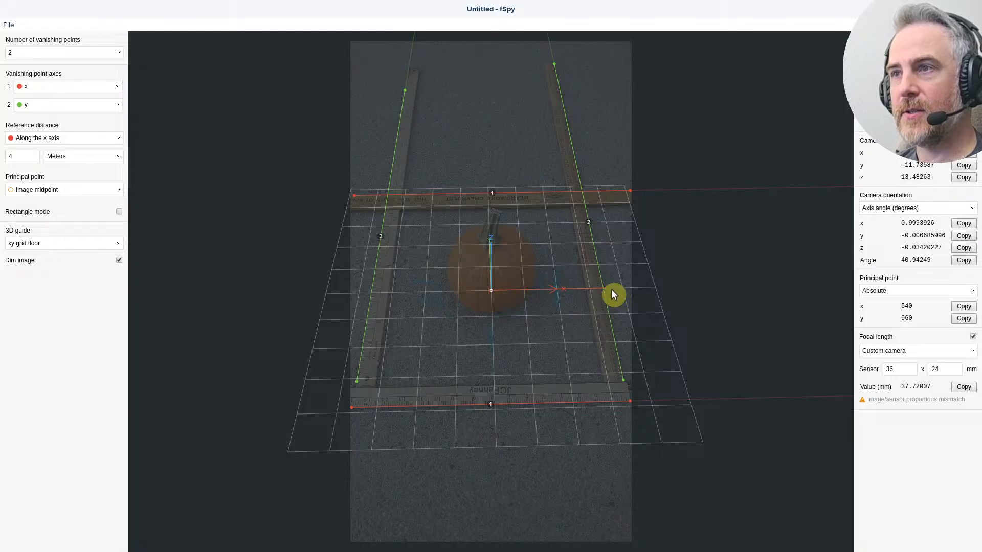
click(33, 159)
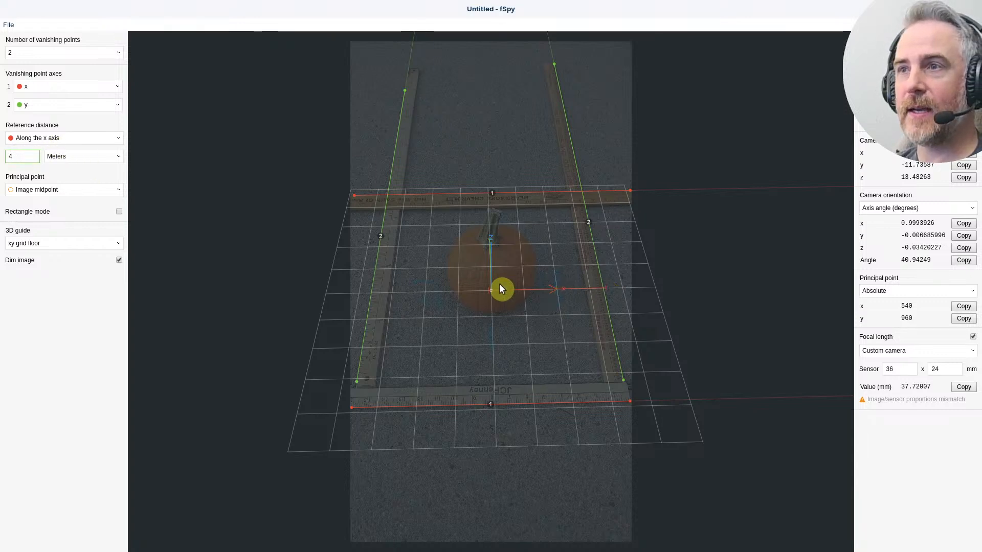
drag(607, 288, 629, 287)
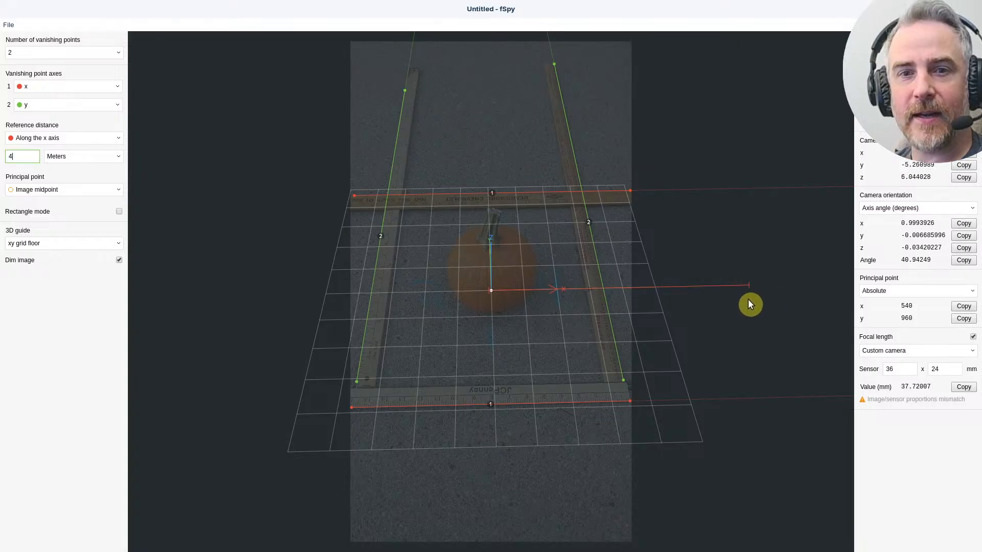
drag(749, 288, 606, 305)
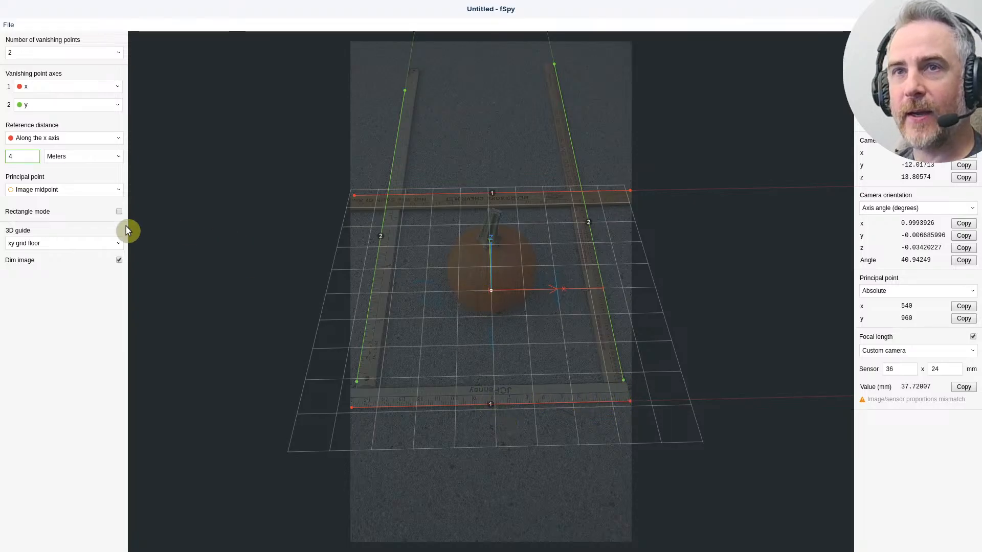
click(119, 260)
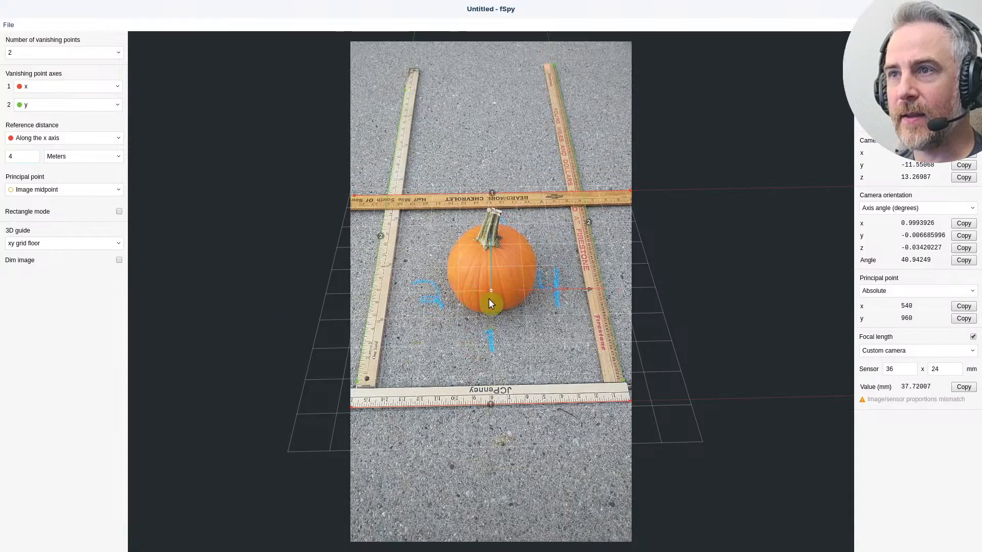
drag(487, 309, 489, 309)
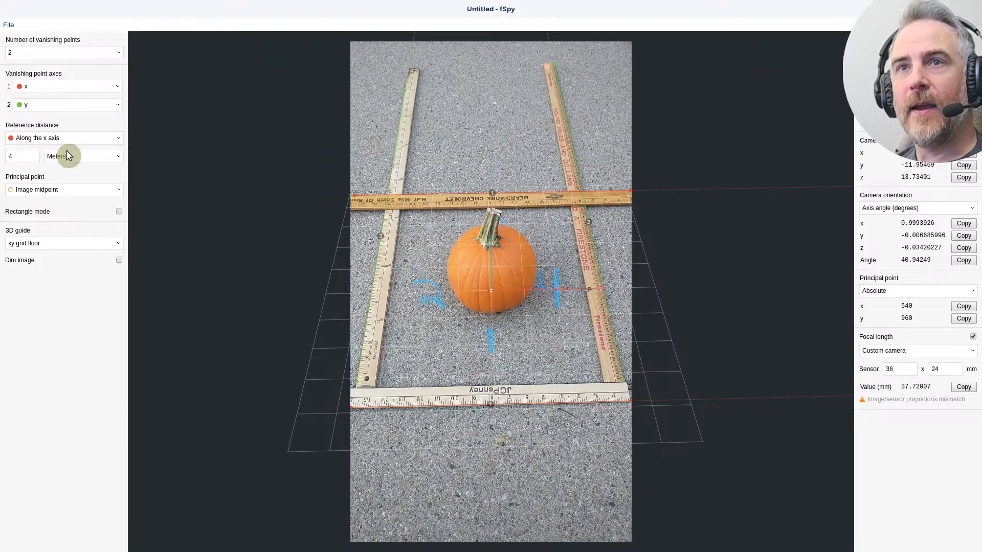
Step: Set the reference distance to 8 inches and save the project as pumpkin_proj_01b.fspy
double_click(9, 156)
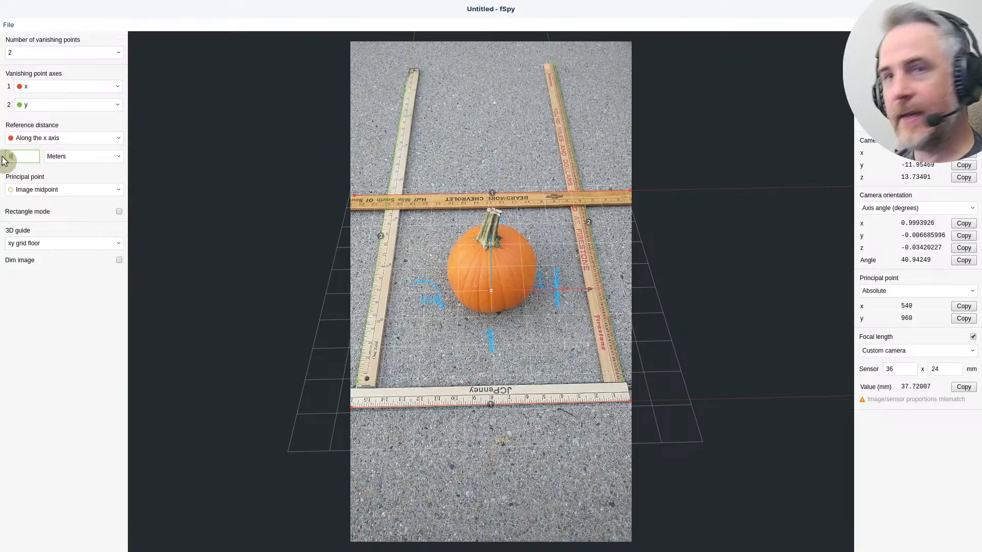
click(64, 157)
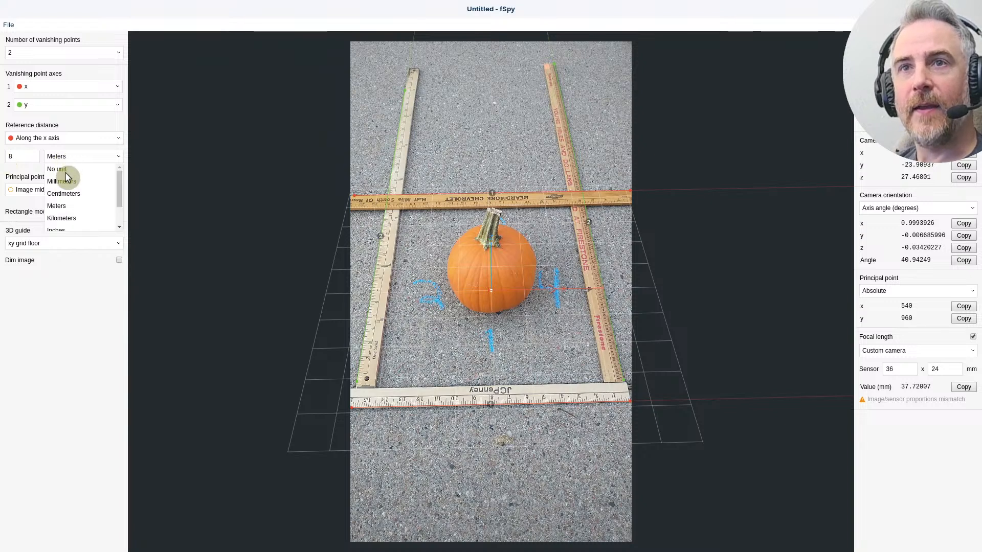
scroll(62, 229, down, 1)
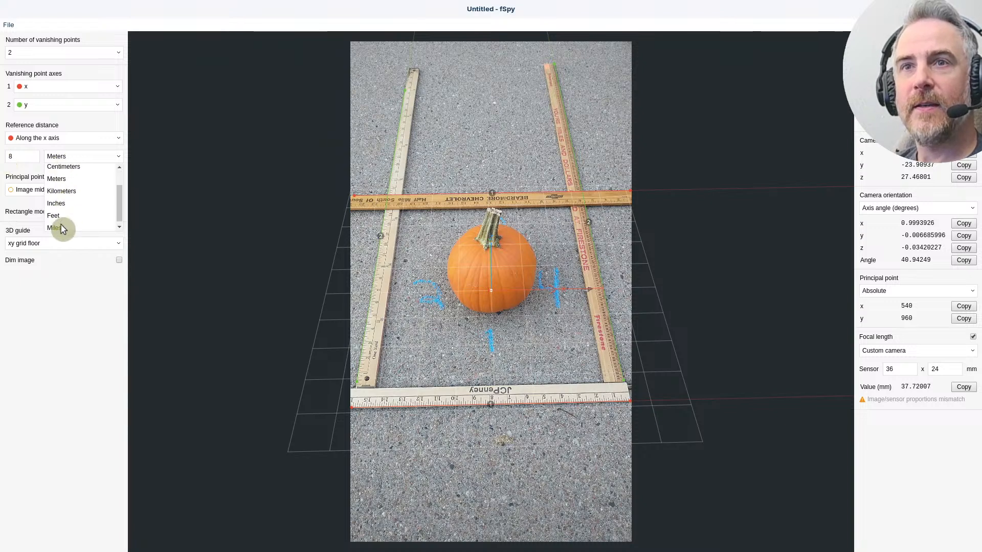
click(61, 203)
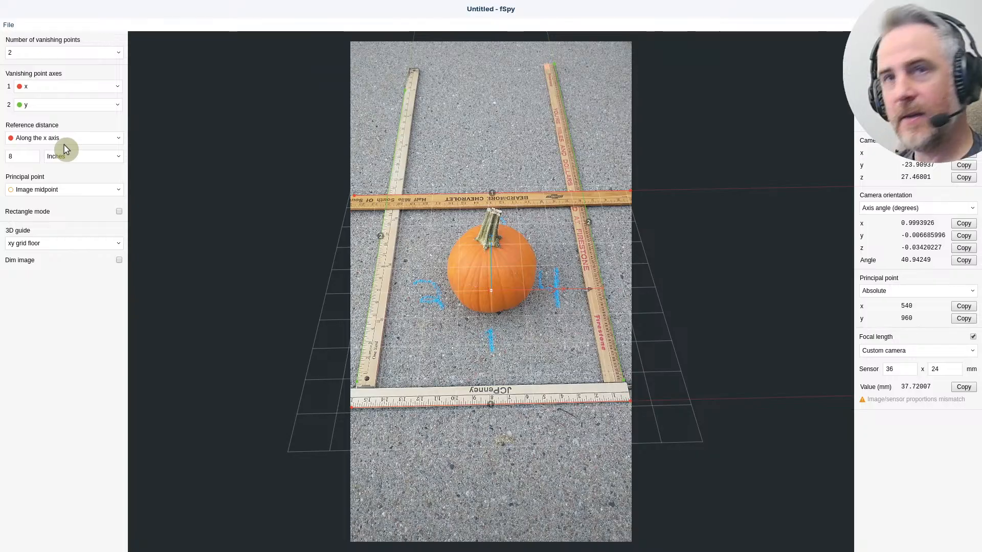
click(21, 156)
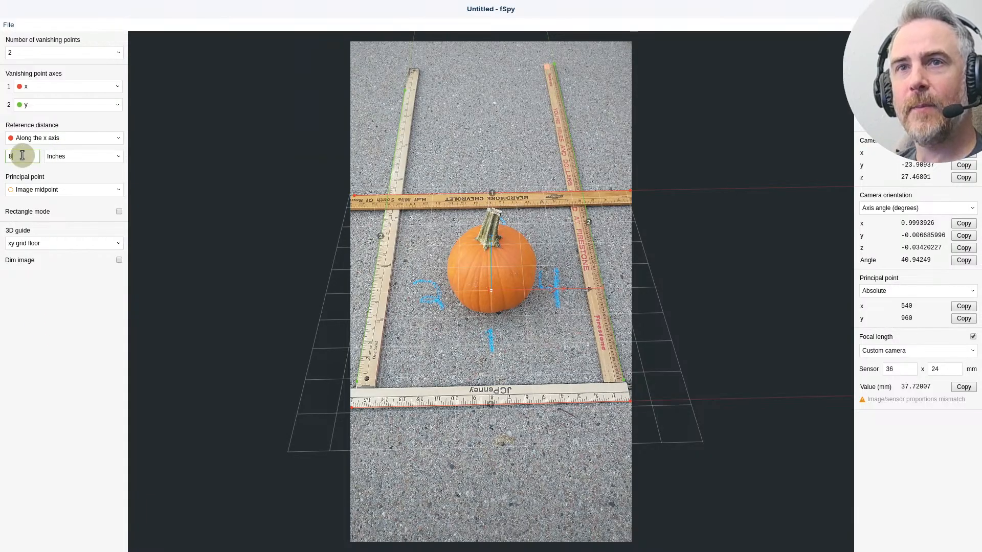
key(Return)
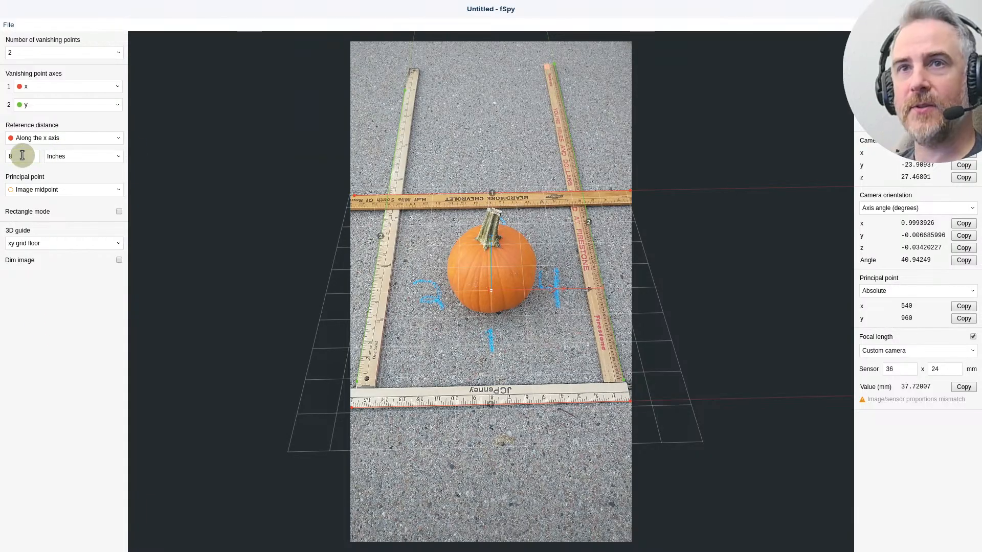
click(7, 25)
click(200, 189)
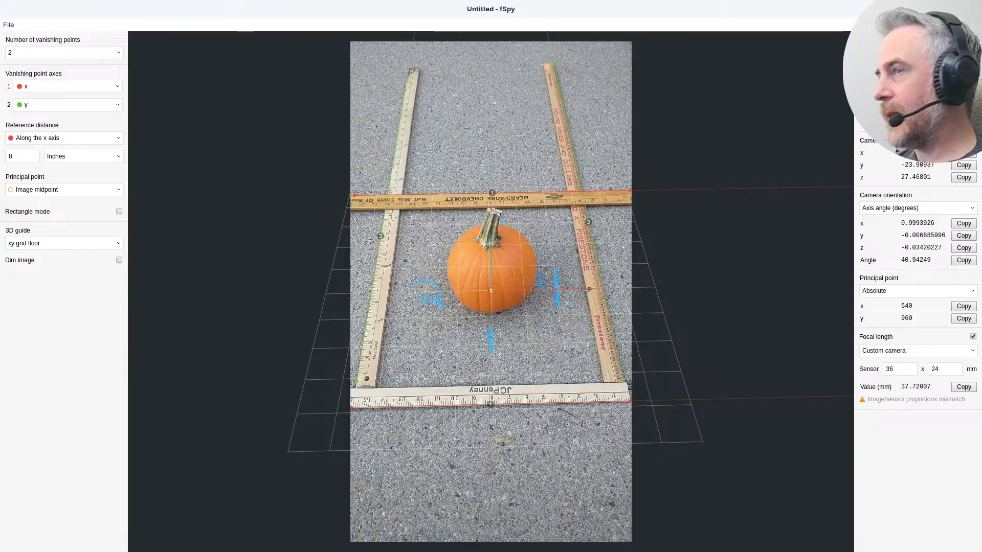
Step: Switch to Blender and hide the previously imported camera pumpkin_proj_01.fspy
key(alt+Tab)
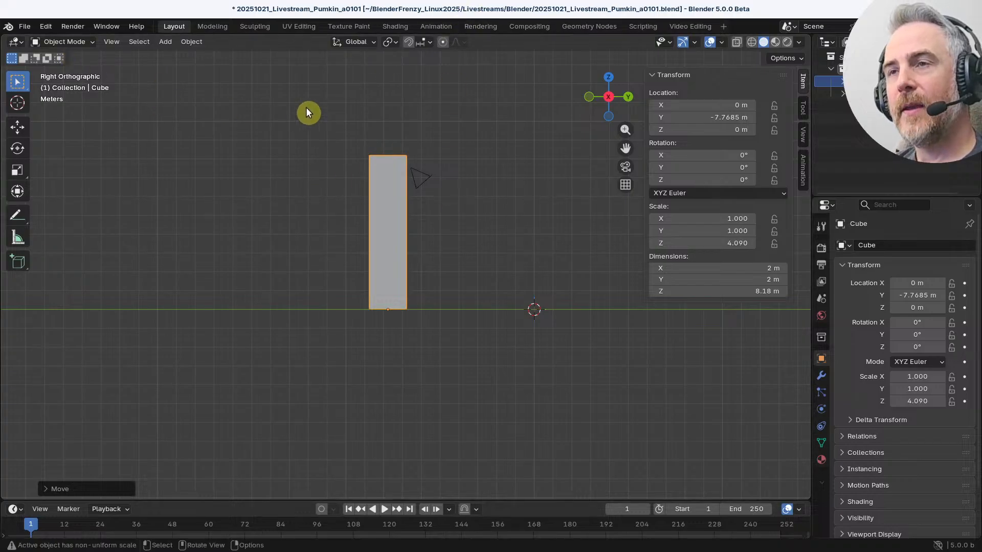
click(427, 177)
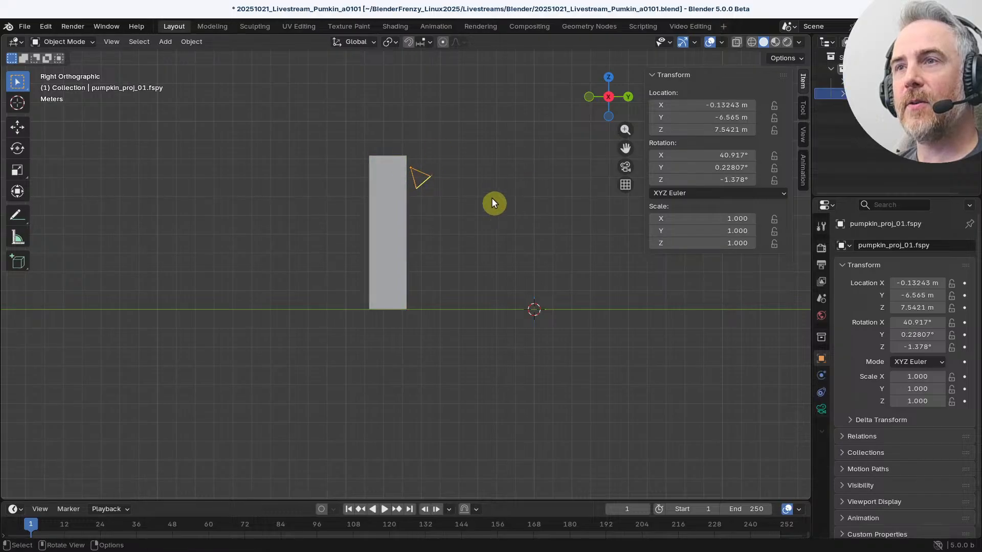
key(h)
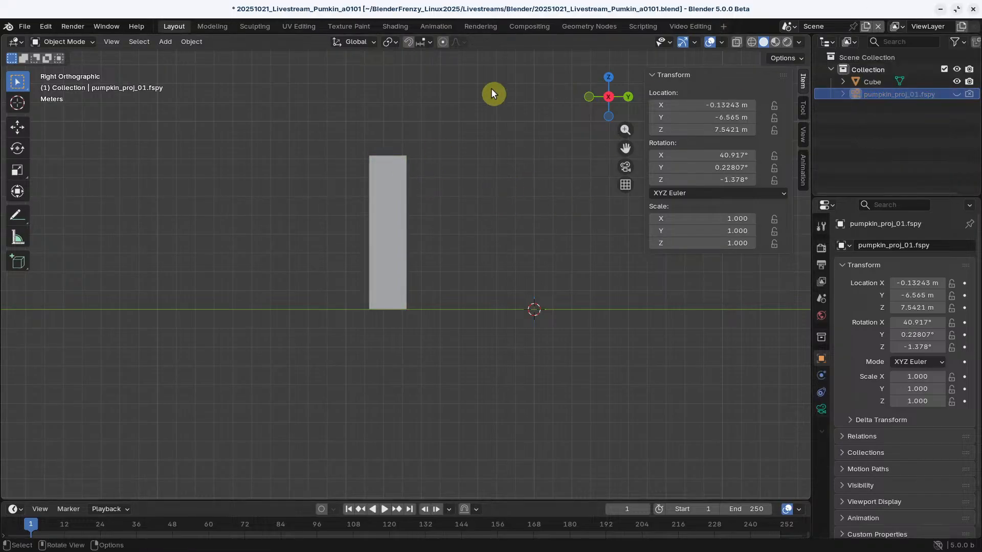
Step: Import the fSpy project pumpkin_proj_01b.fspy and view the new camera from the side of the tall block
click(24, 26)
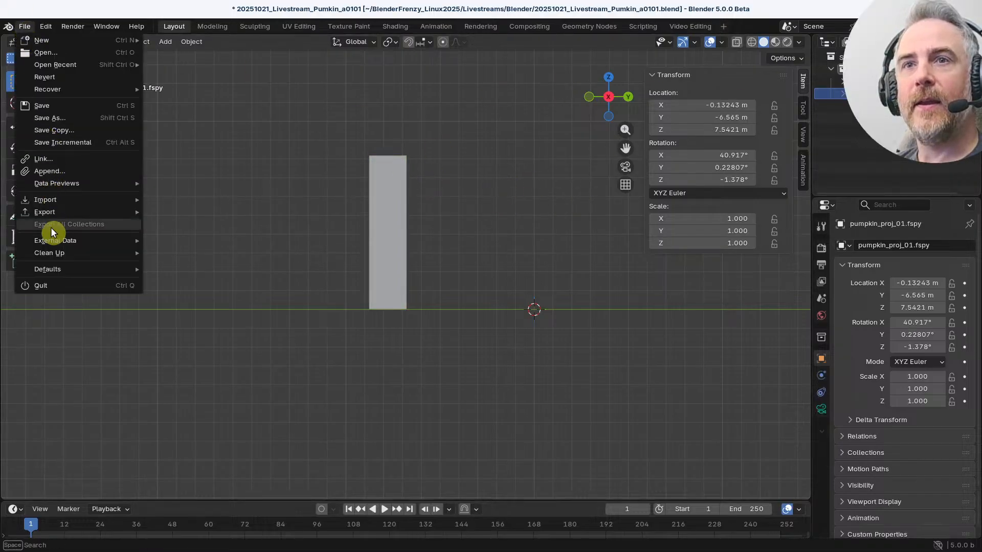
mouse_move(52, 200)
click(198, 336)
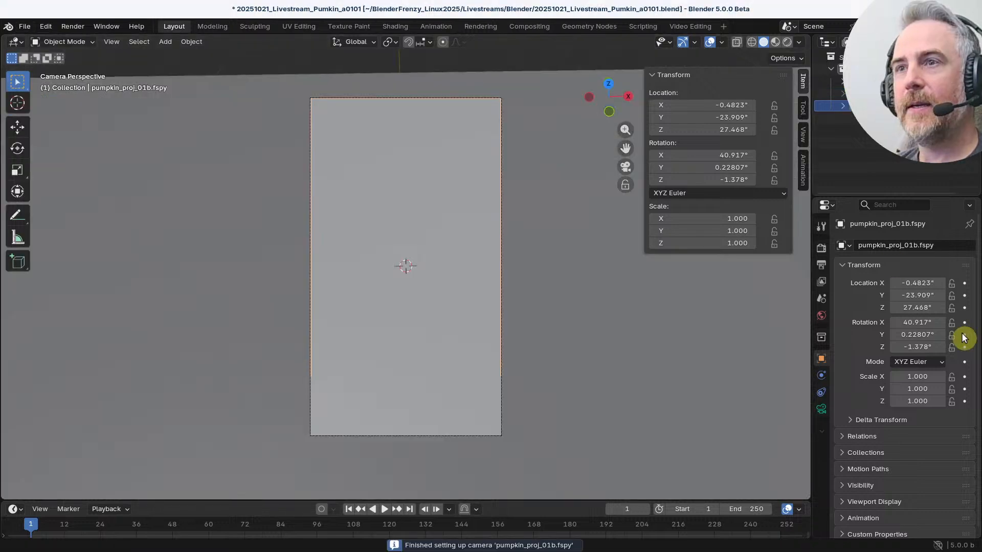
middle_drag(614, 317, 408, 238)
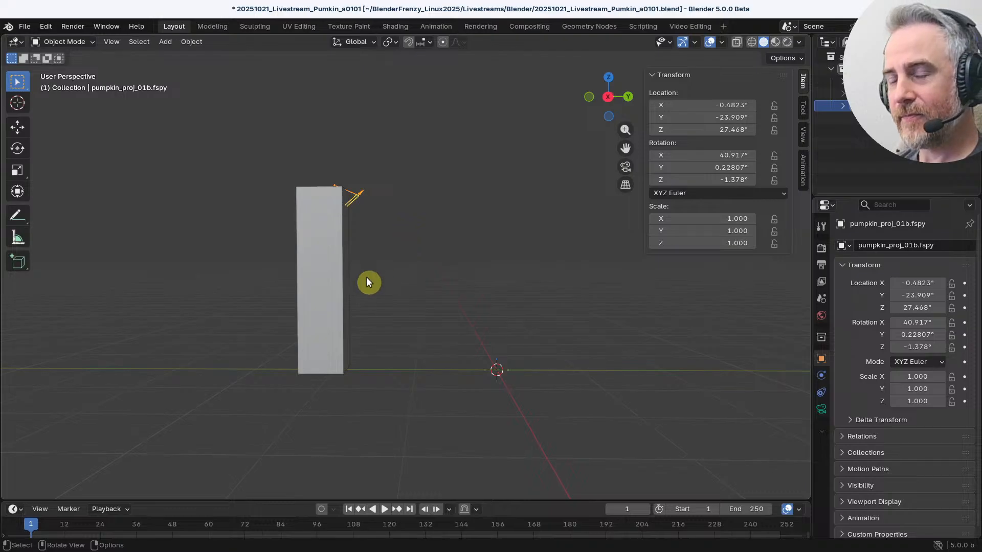
Step: Select the tall block and examine its dimensions alongside the scene's unit settings
click(342, 246)
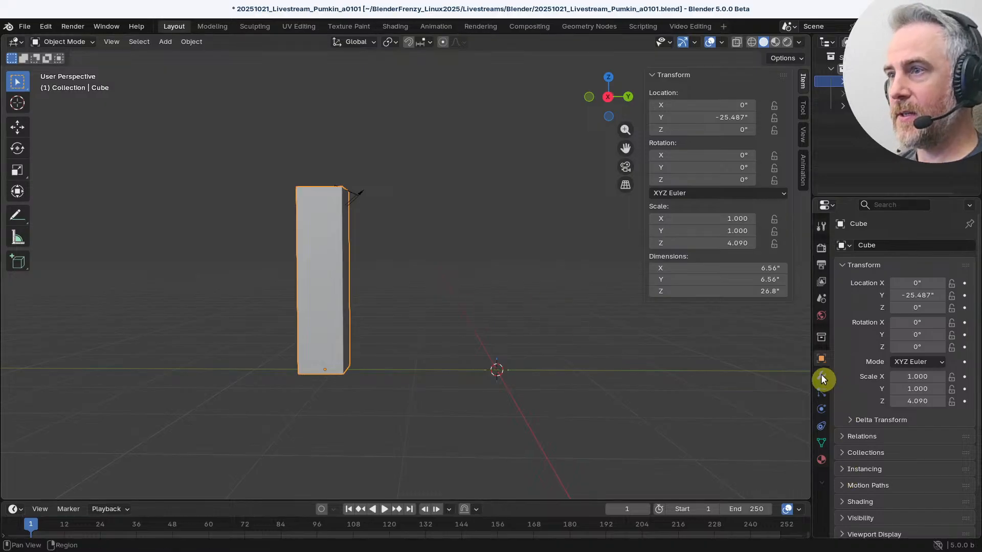
click(821, 315)
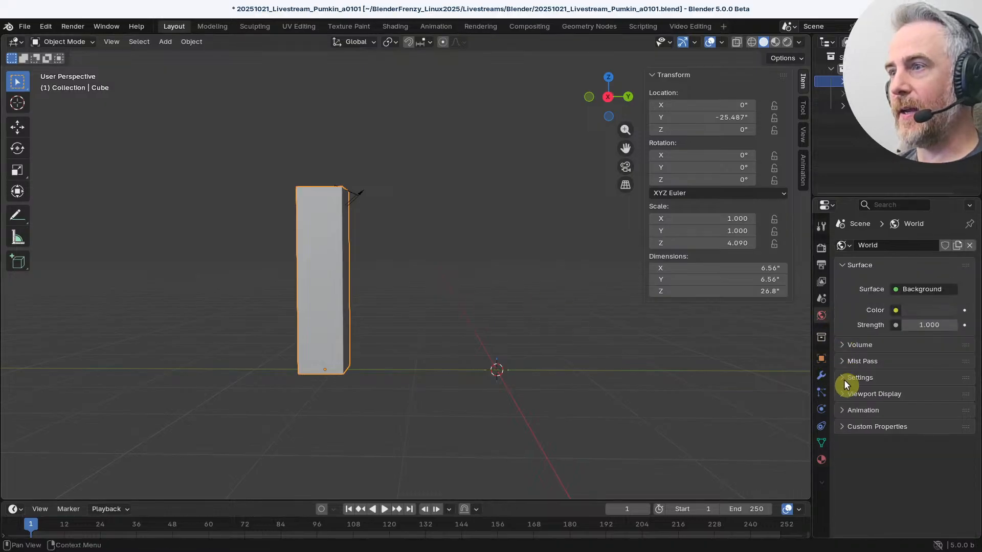
click(822, 299)
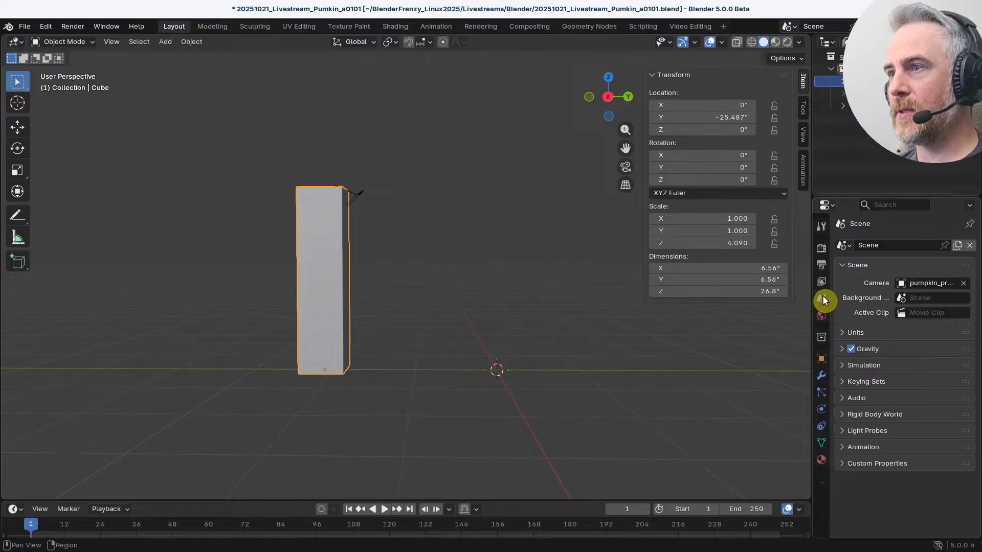
click(843, 333)
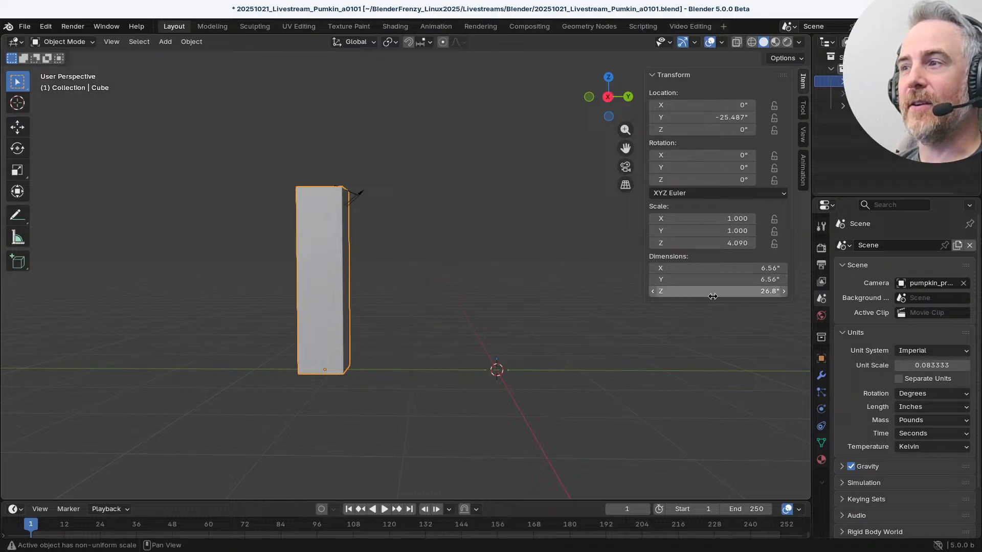
Step: Try a unit scale of 1 for the scene, checking the block's dimensions, and undo it
click(931, 366)
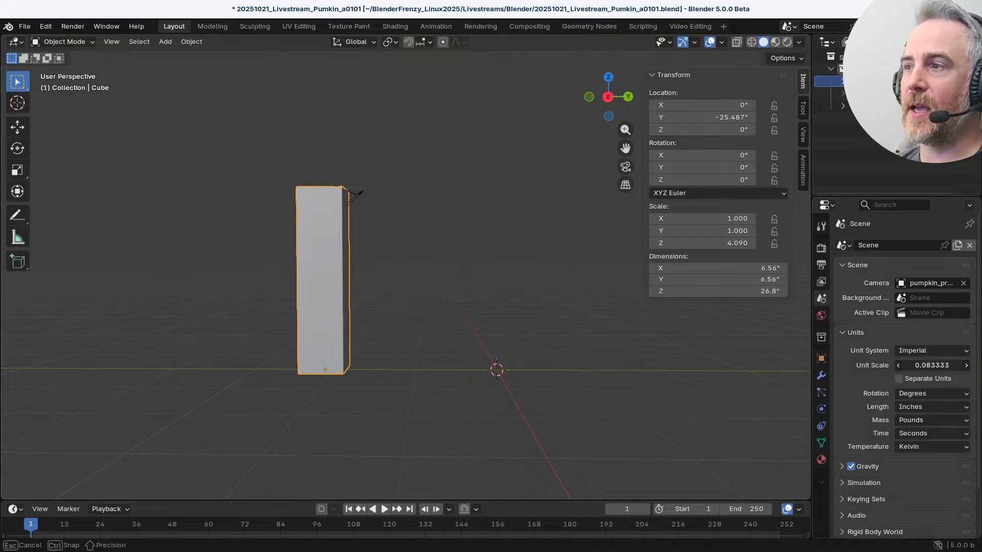
text(1)
key(Return)
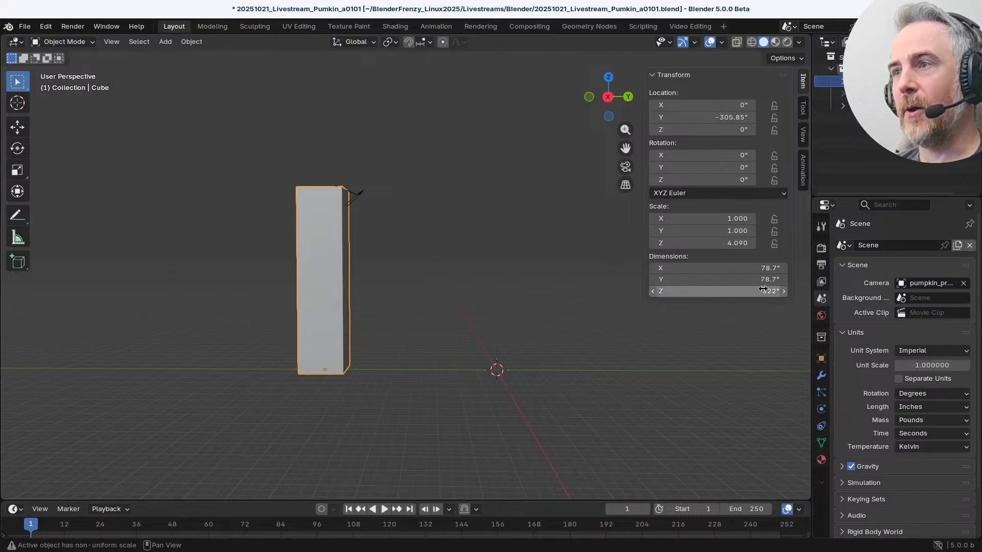
key(ctrl+z)
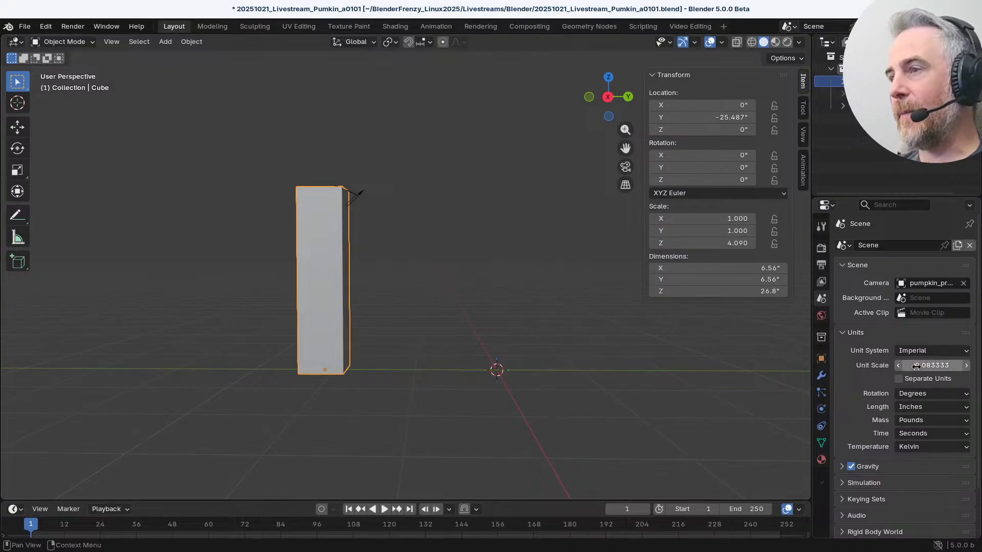
Step: Enable Separate Units in the scene's unit settings
click(898, 378)
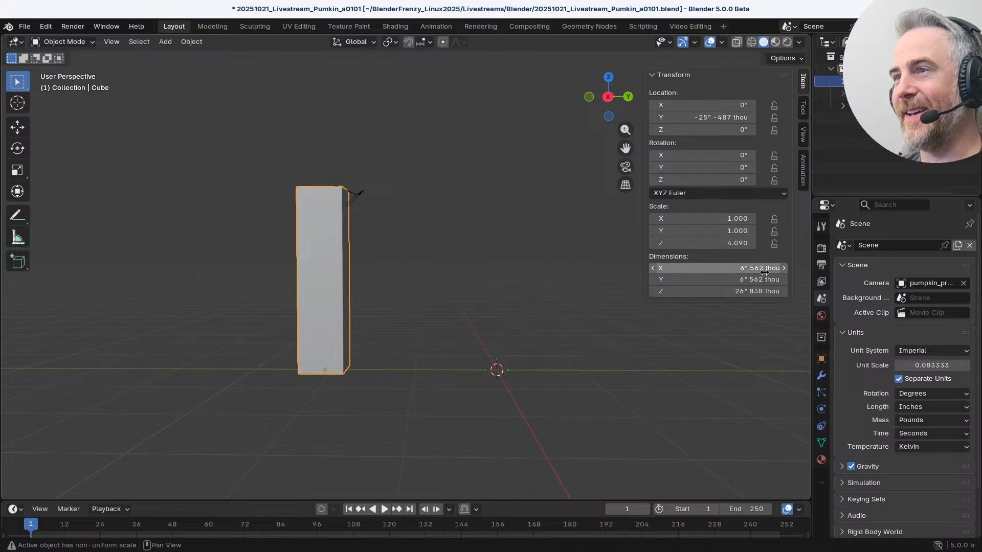
Step: Compare the block's dimensions with Separate Units off and back on, and apply the block's scale
click(901, 380)
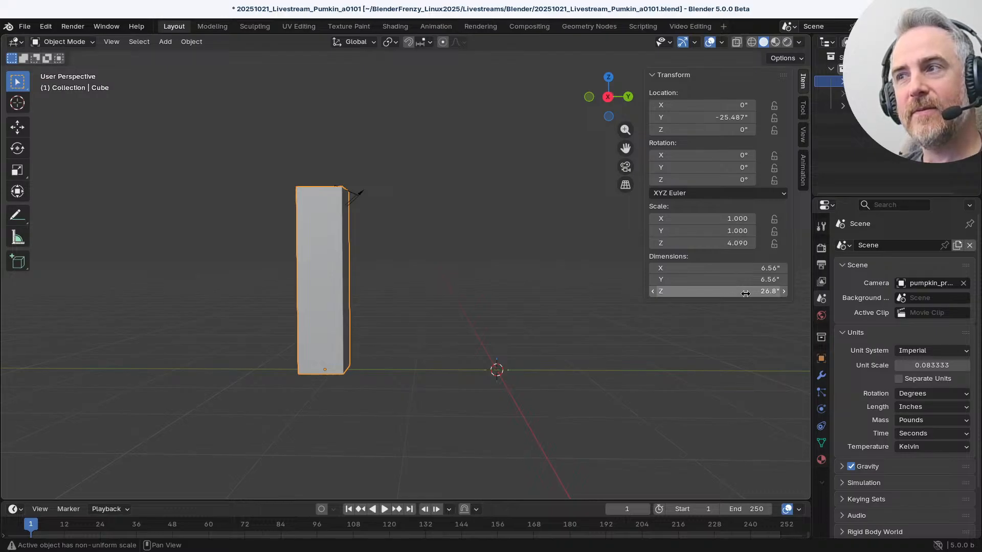
click(899, 379)
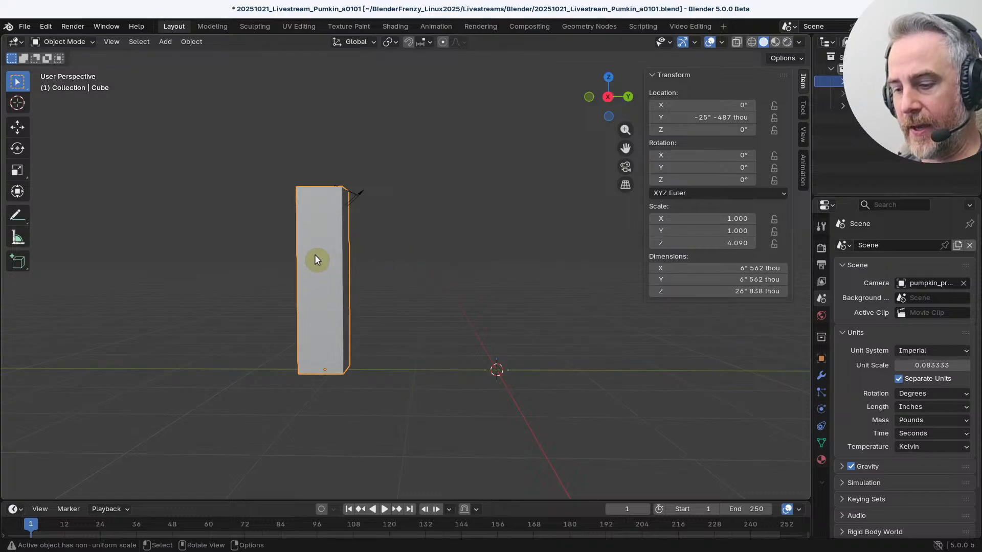
key(ctrl+a)
click(274, 280)
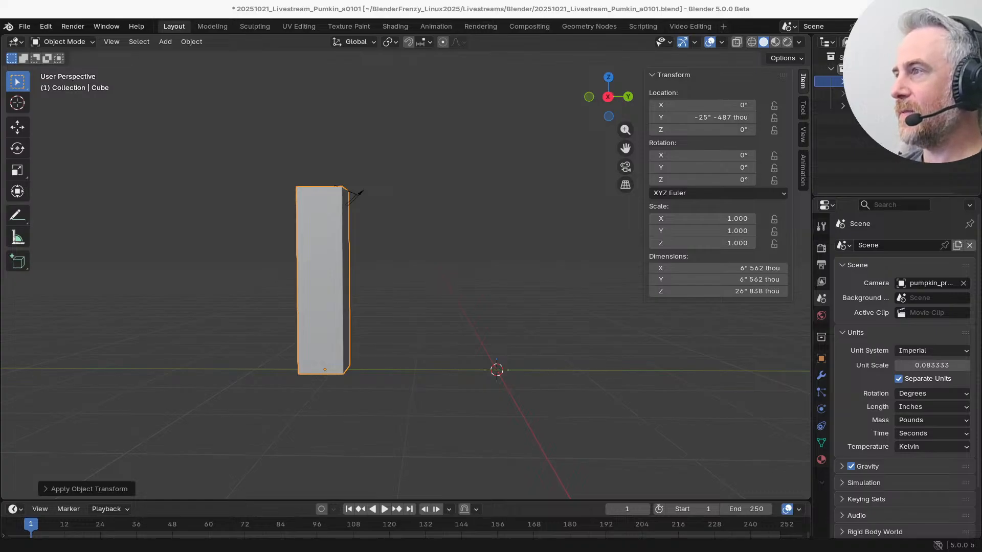
Step: Try a scene unit scale of 1 with the block's scale applied, and undo it
double_click(922, 365)
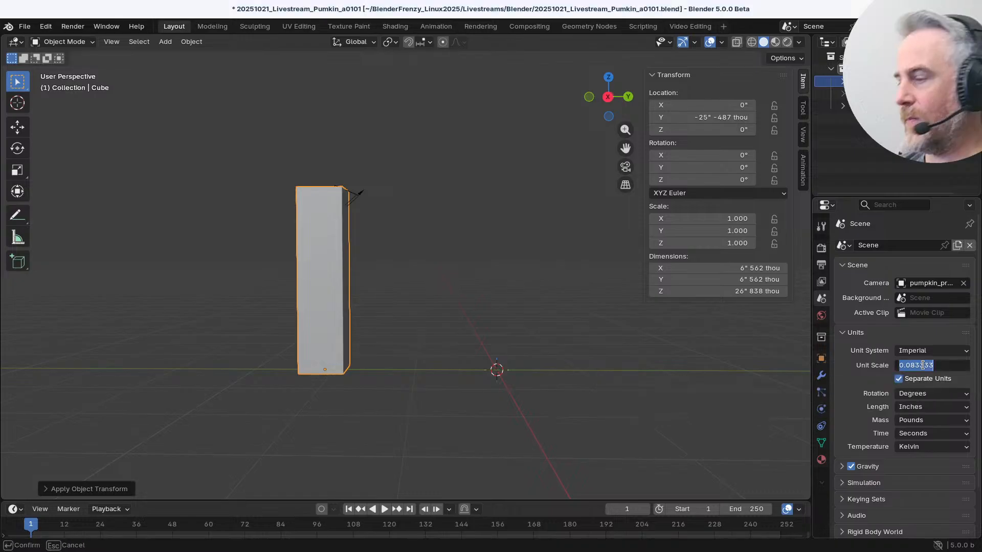
text(1)
key(Return)
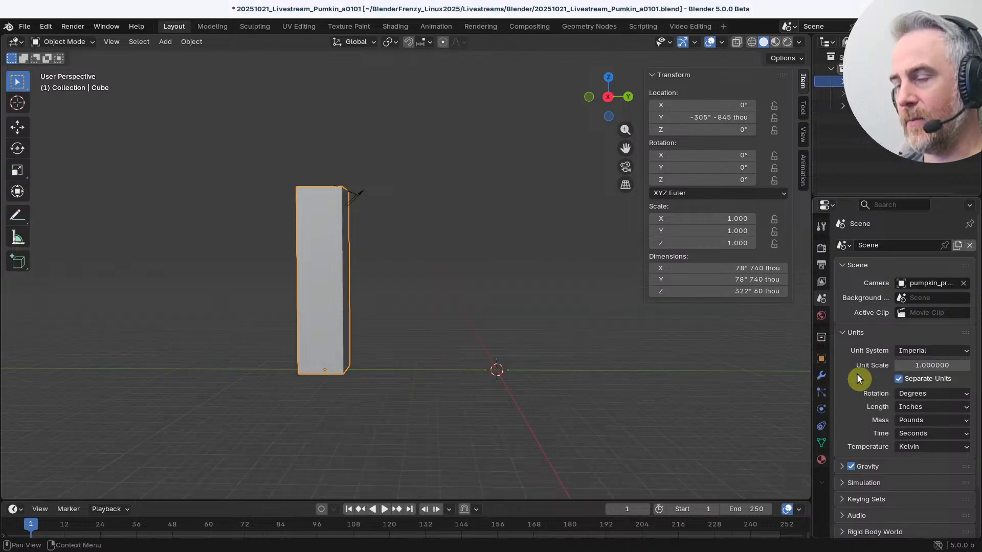
key(ctrl+z)
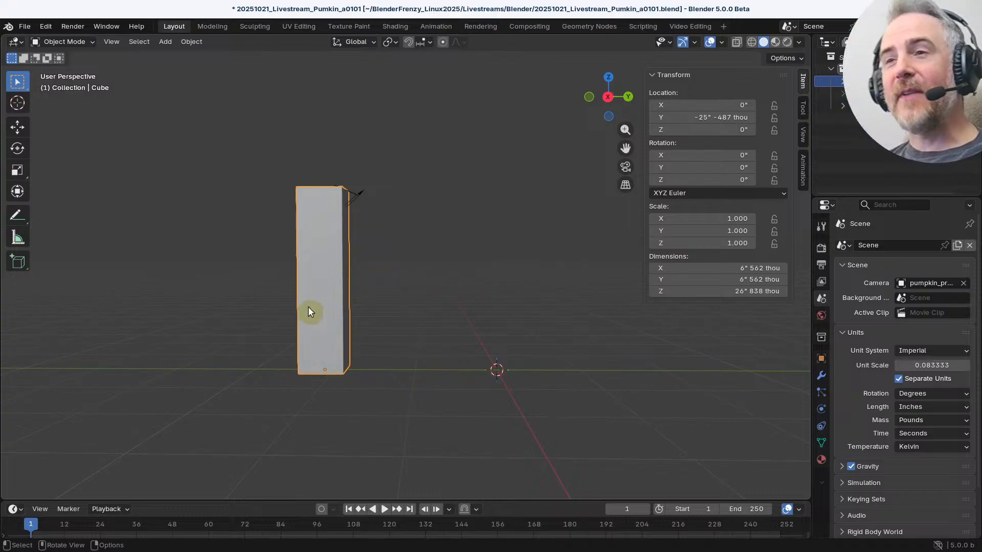
Step: Try deleting the tall block to view the camera alone, and undo the deletion
key(x)
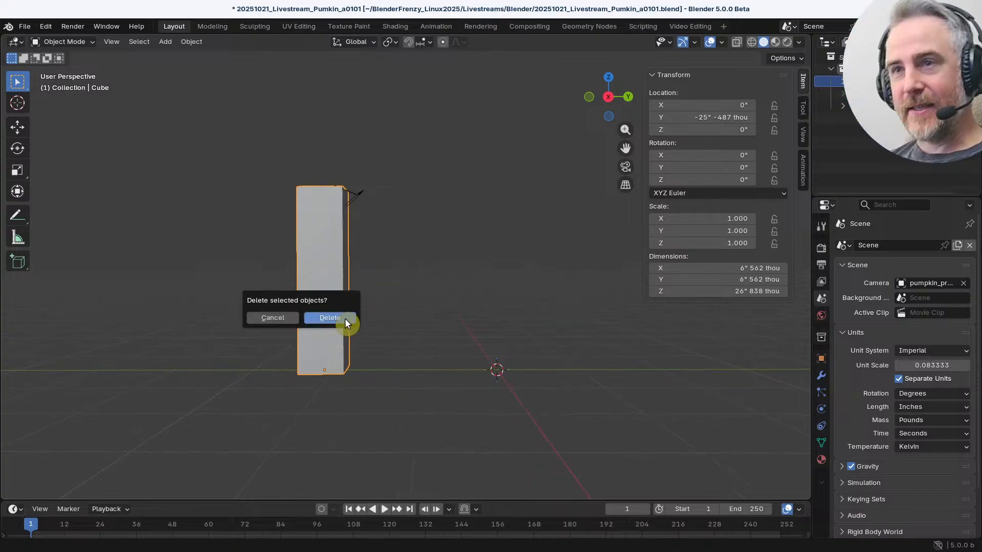
click(344, 318)
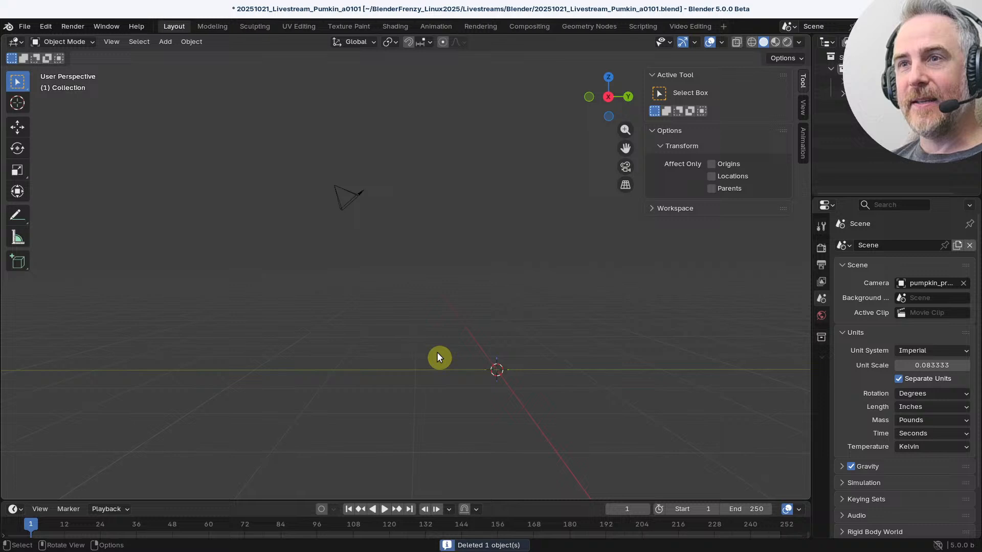
click(349, 195)
middle_drag(349, 195, 360, 247)
key(ctrl+z)
key(ctrl+z)
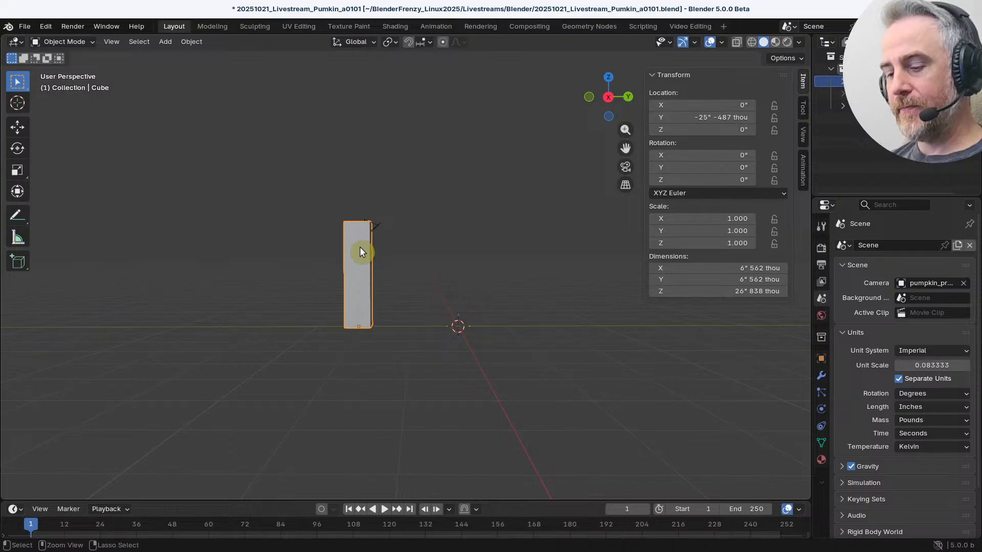
key(s)
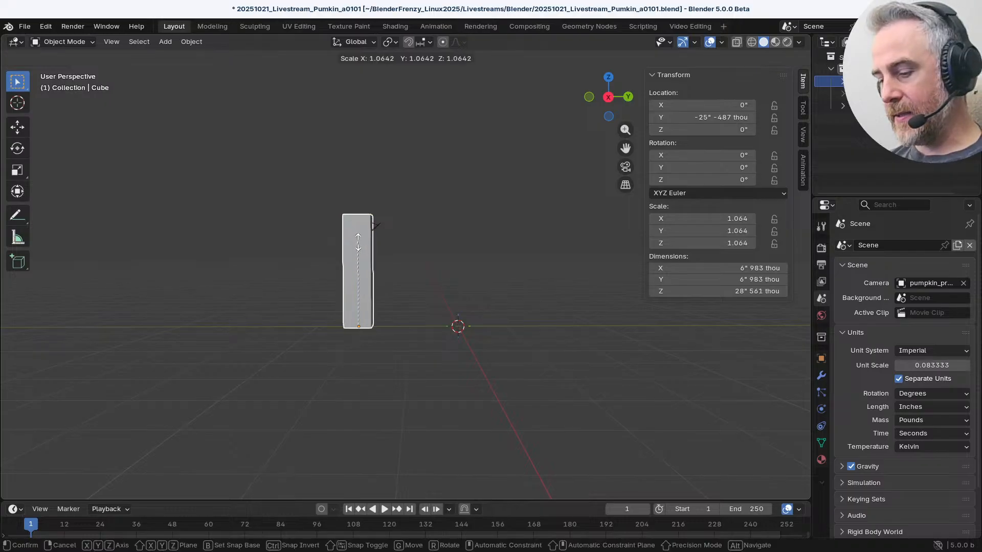
key(z)
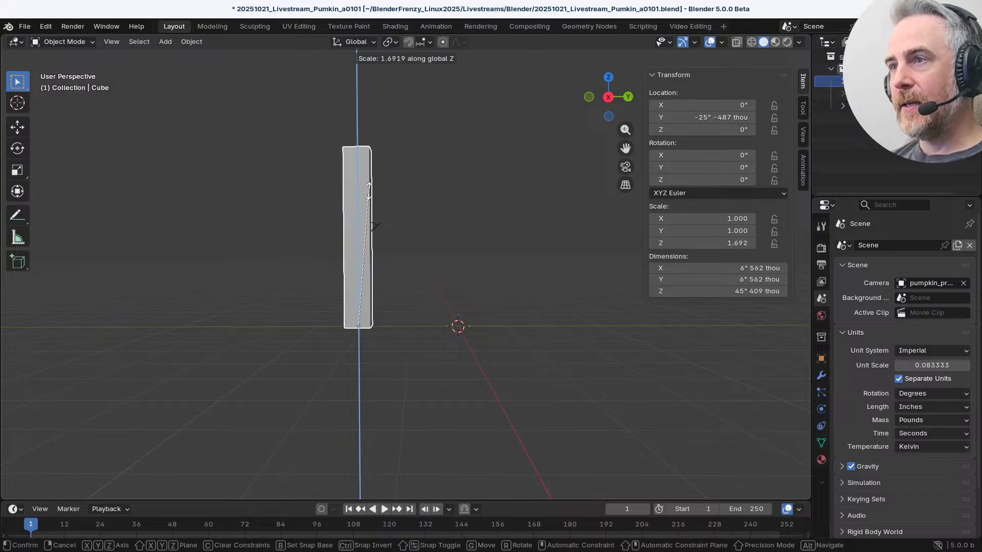
key(Escape)
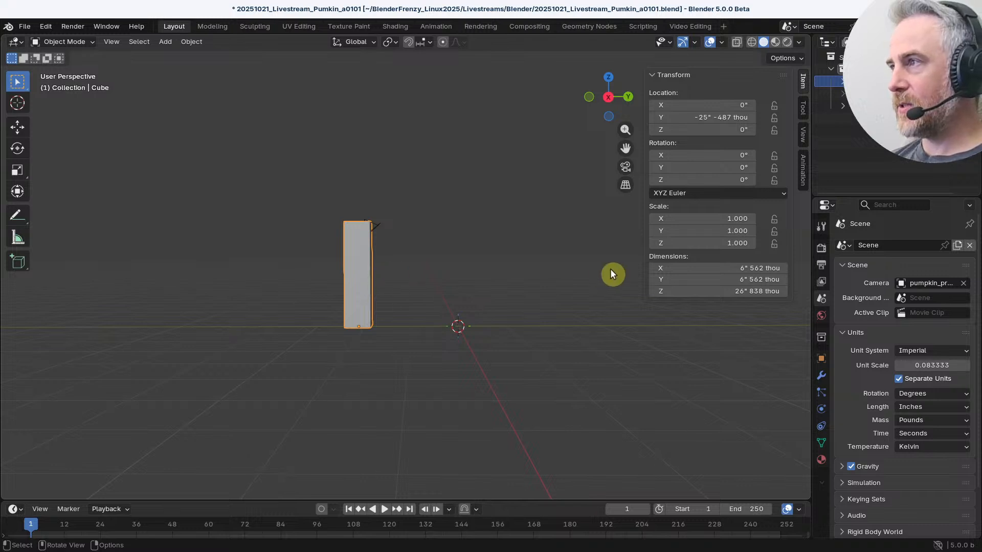
key(z)
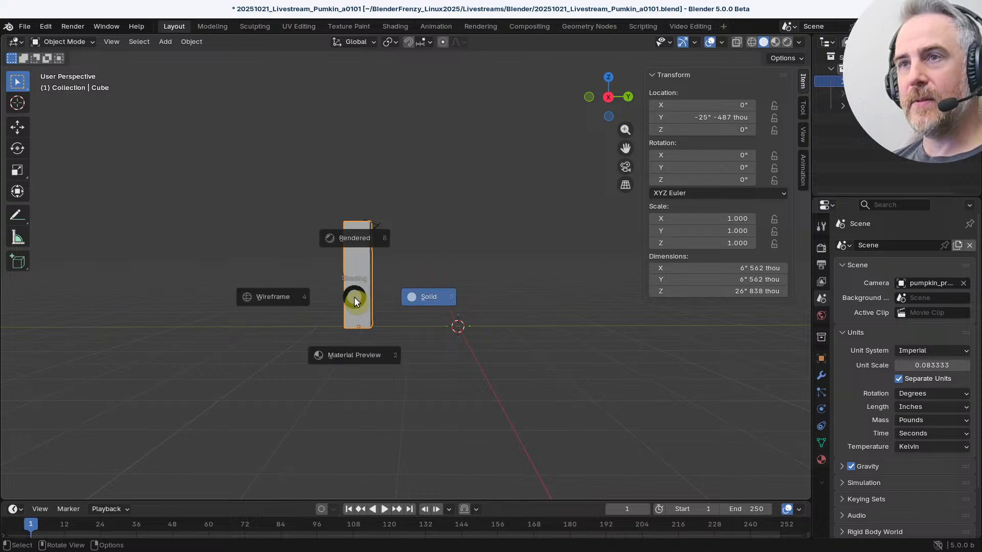
key(Escape)
Step: Scale the block along the Z axis to a height of about 70 inches
key(s)
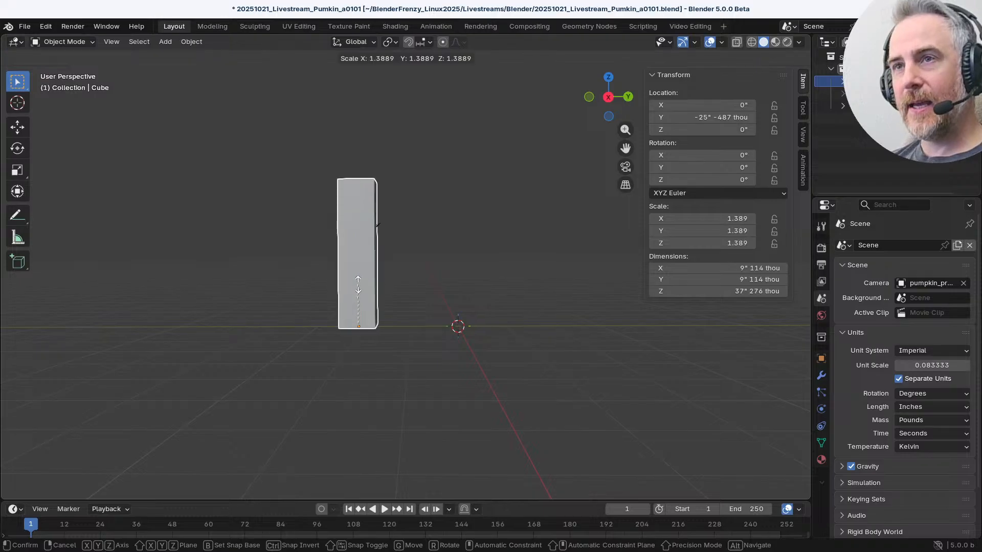
key(z)
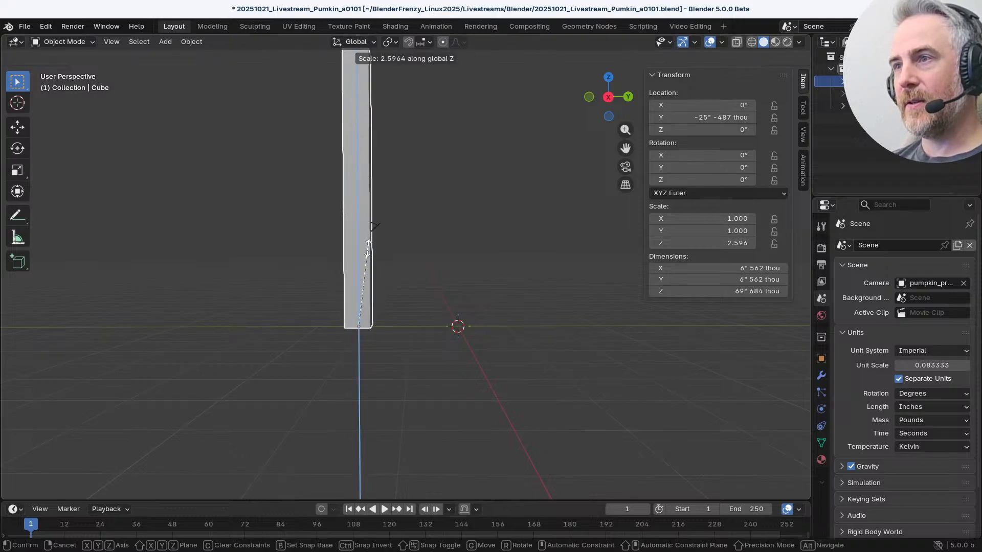
click(379, 263)
scroll(409, 279, down, 4)
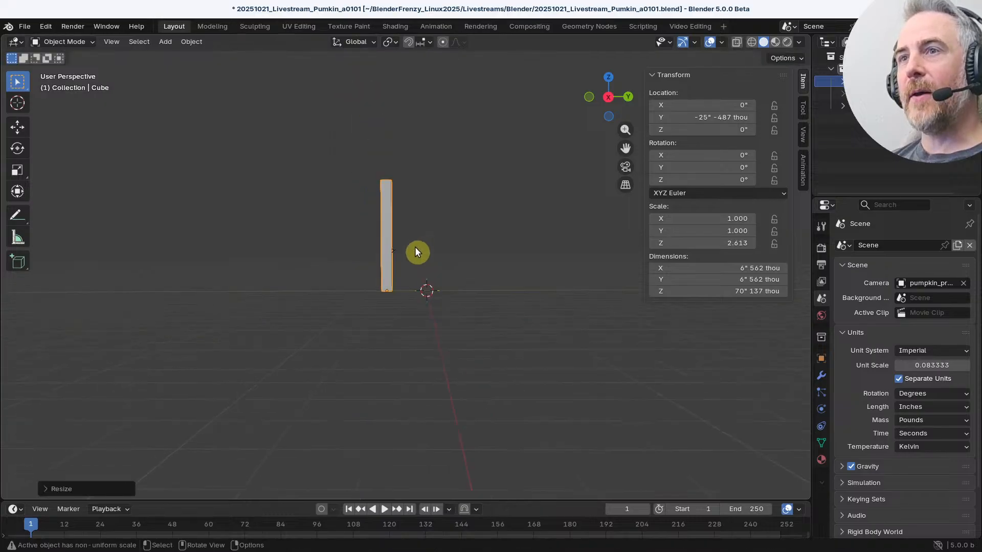
shift+middle_drag(417, 252, 501, 309)
scroll(494, 280, up, 2)
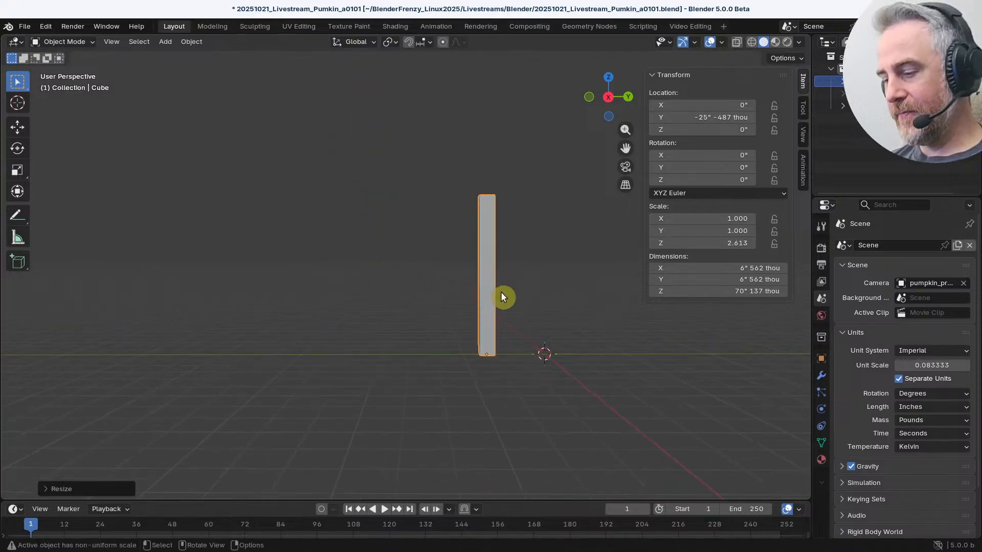
Step: Move the block along the Y axis to about -36 inches, away from the camera
key(g)
key(z)
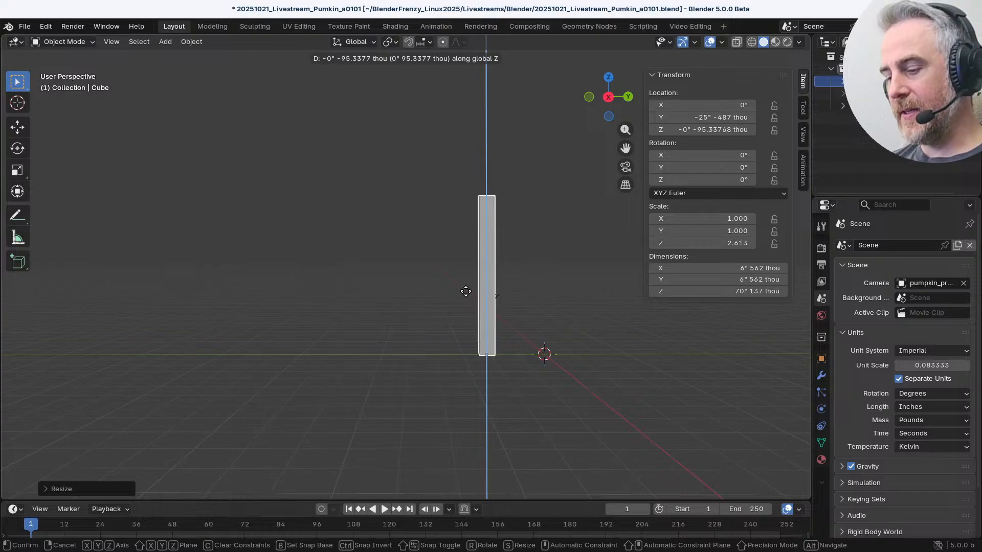
key(y)
click(488, 300)
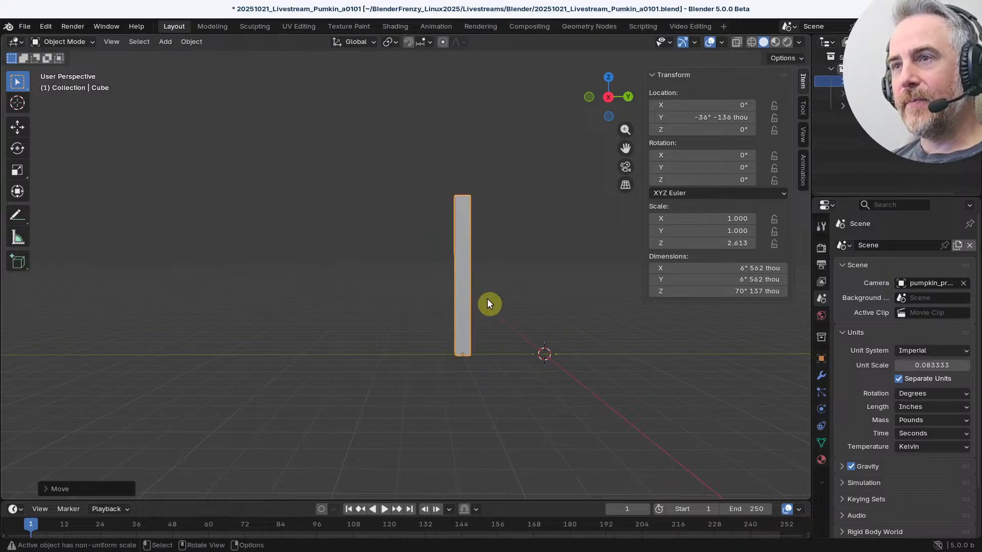
Step: Select the pumpkin_proj_01b.fspy camera and examine its position and height beside the block
middle_drag(487, 301, 461, 204)
middle_drag(512, 304, 524, 310)
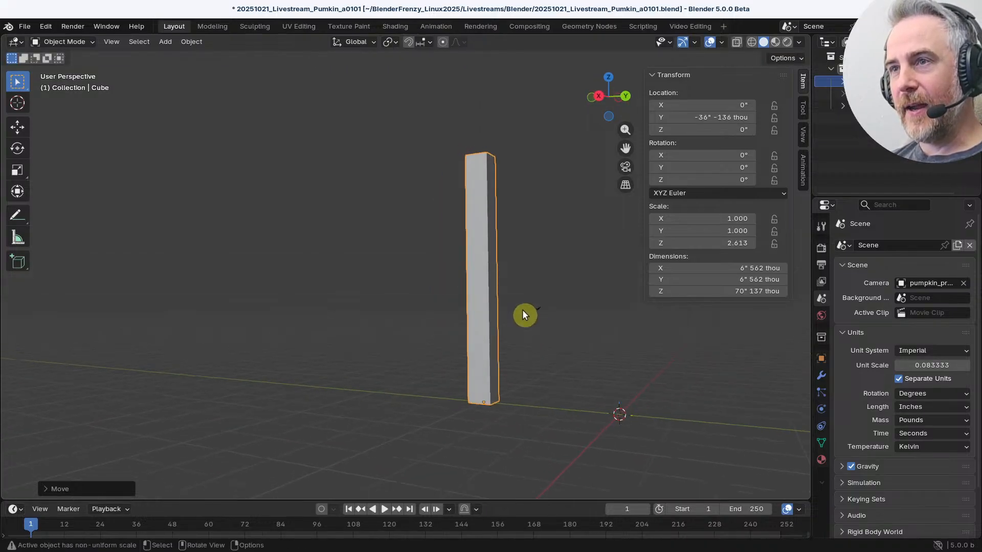
click(528, 311)
middle_drag(571, 373, 445, 341)
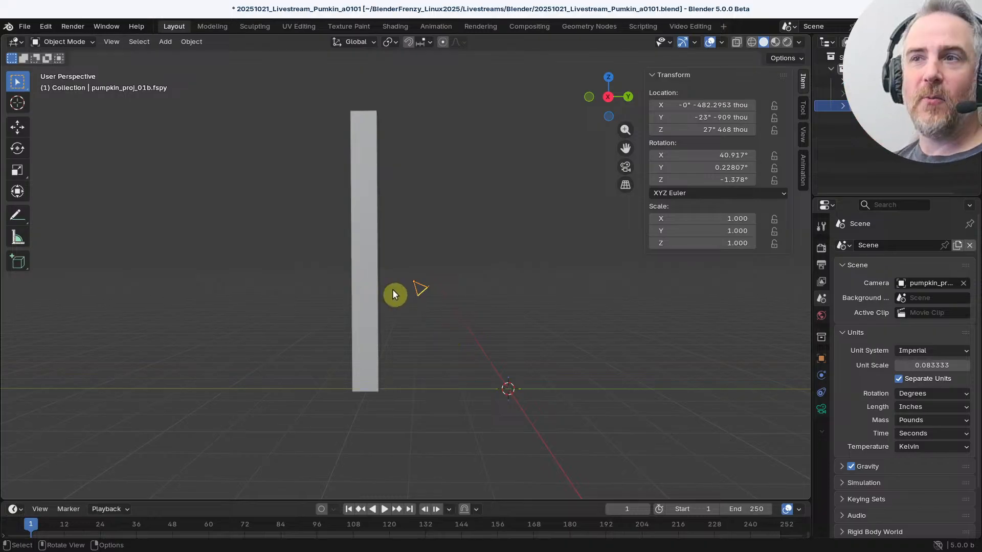
Step: Delete the tall block from the scene
click(368, 297)
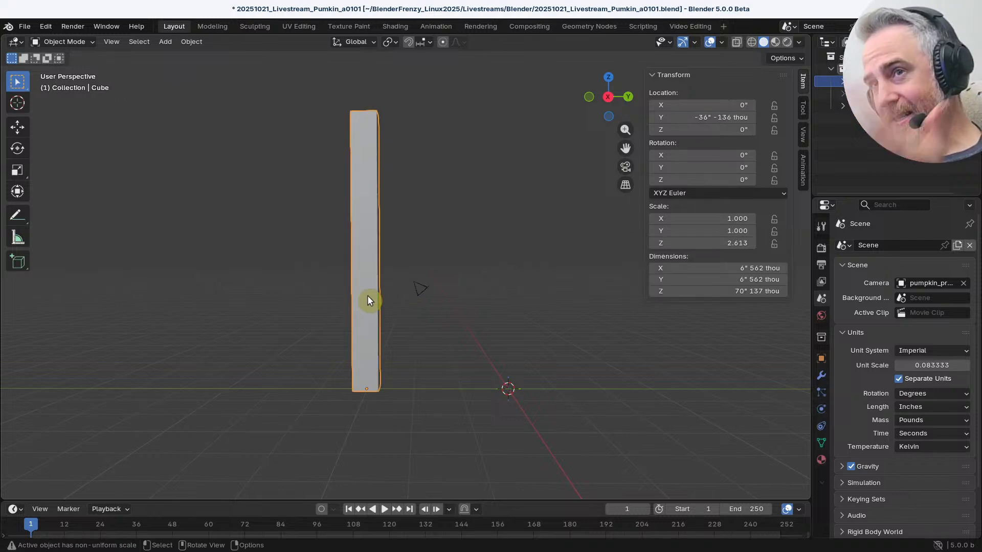
key(x)
click(368, 299)
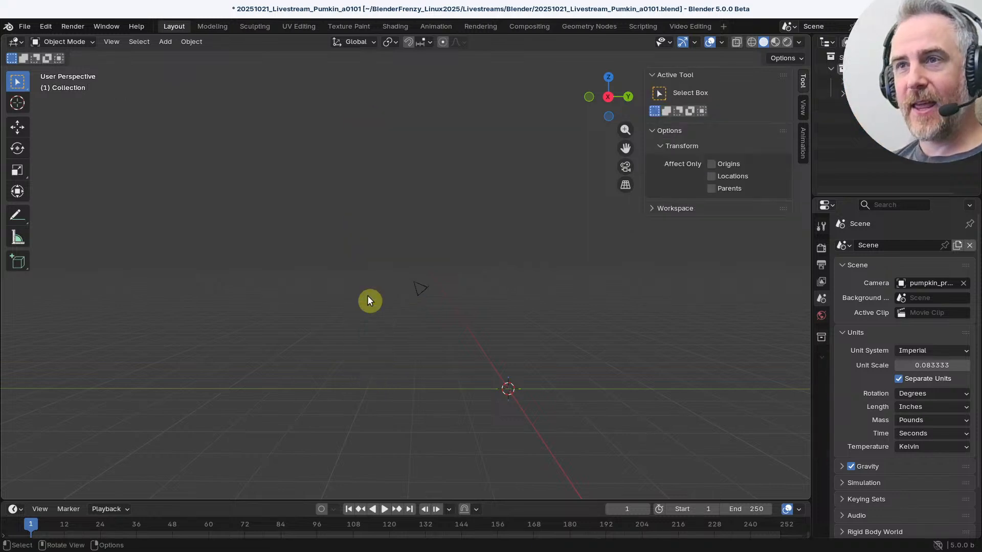
Step: Look through the pumpkin_proj_01b.fspy camera and set its background image opacity to 1
click(422, 290)
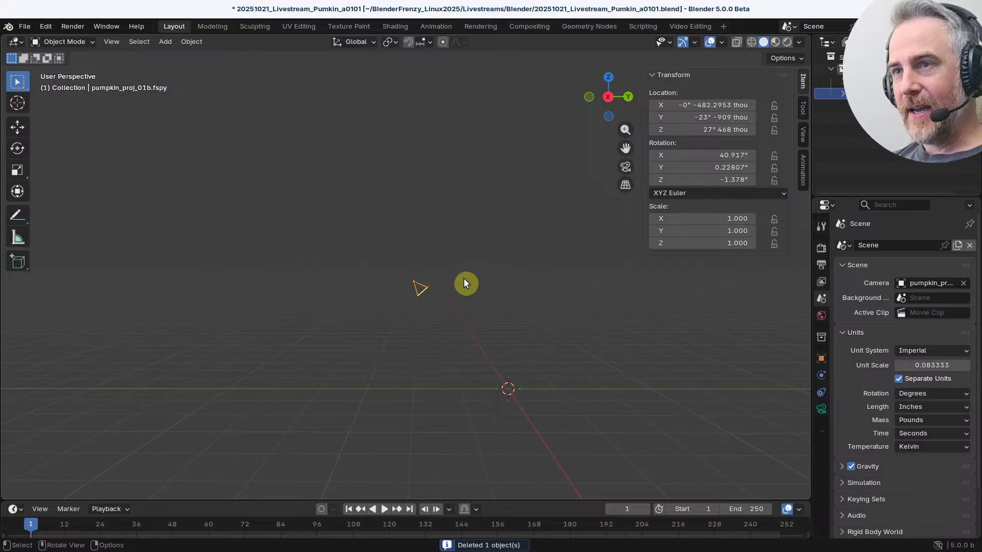
key(KP_0)
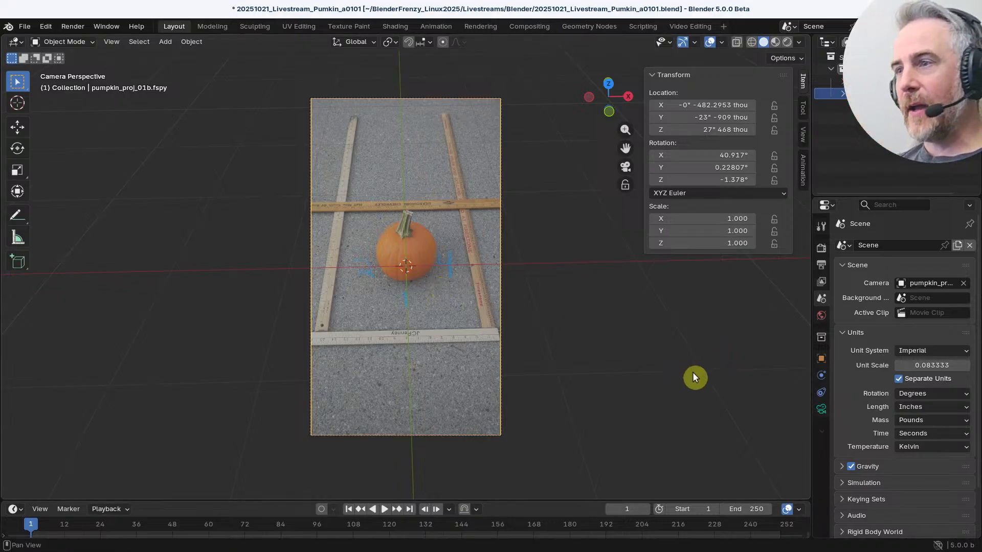
click(822, 409)
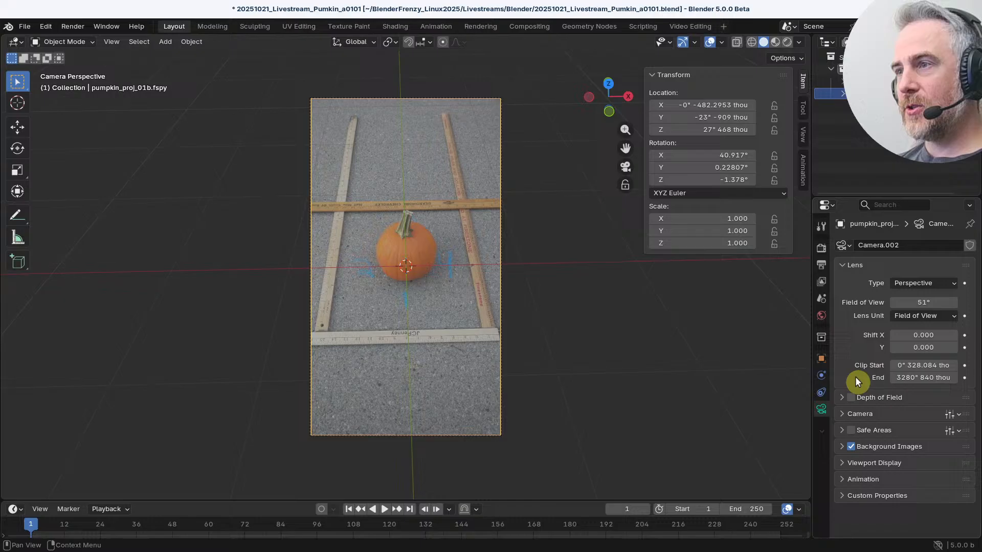
click(843, 447)
scroll(943, 471, down, 5)
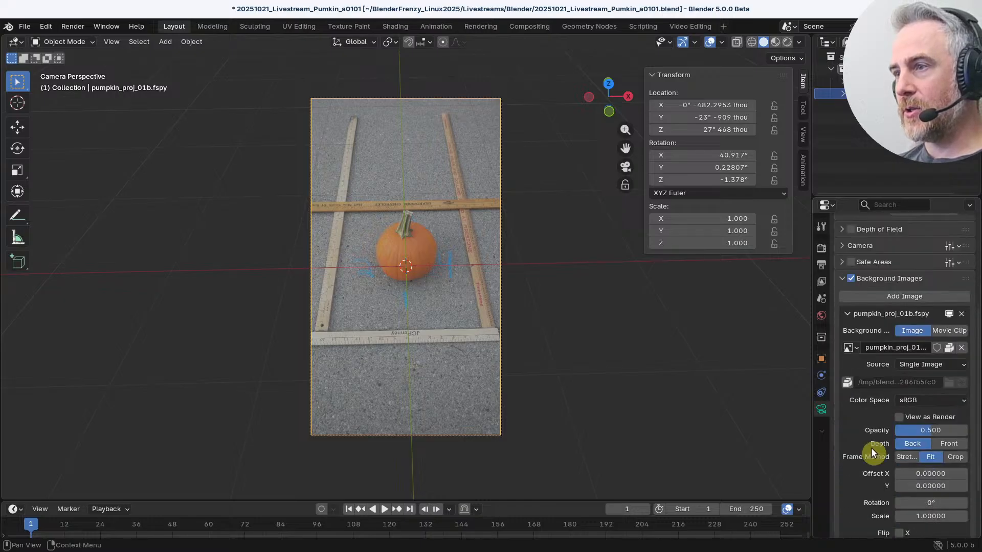
drag(813, 434, 753, 434)
drag(911, 437, 966, 432)
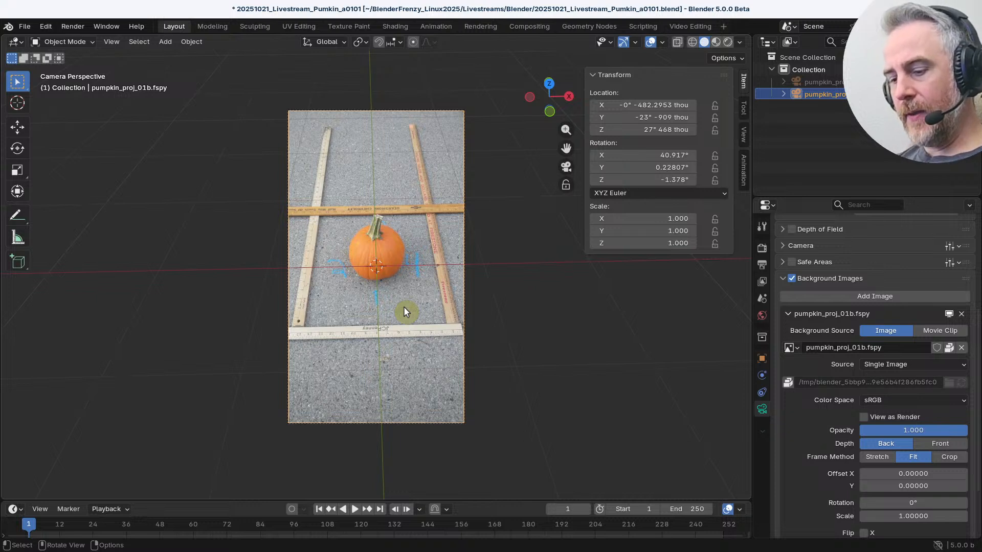
Step: Add a mesh plane at the world origin over the pumpkin photo
key(shift)
key(shift+a)
mouse_move(404, 301)
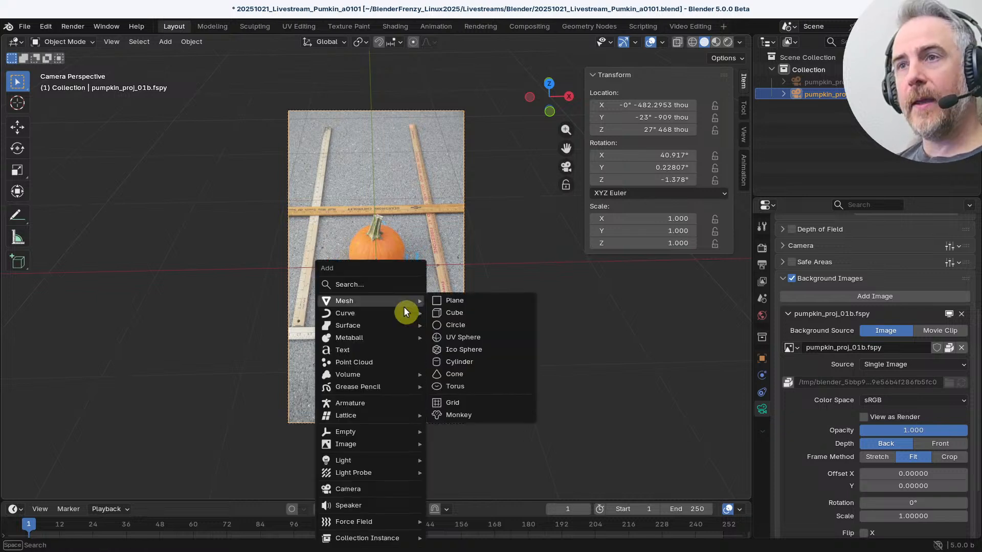
click(467, 300)
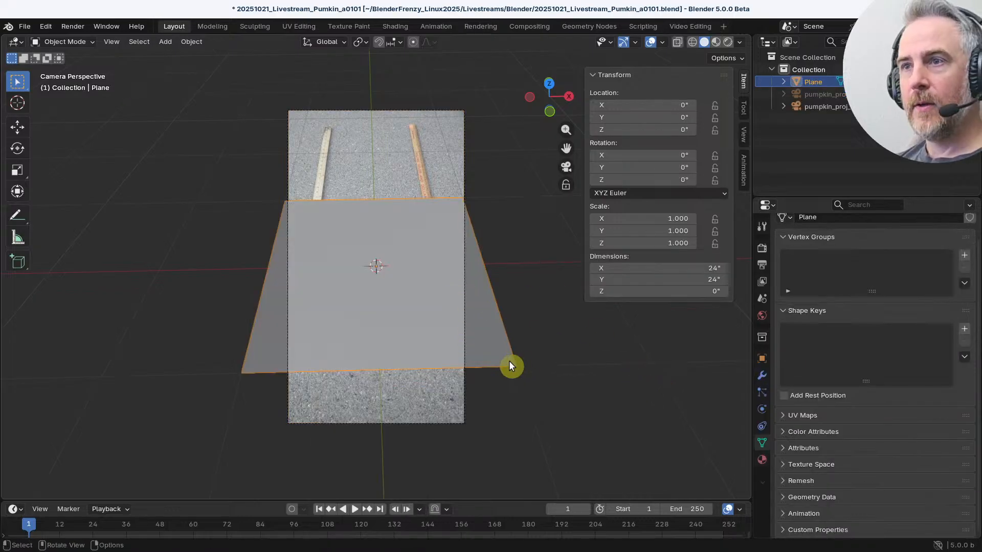
Step: Examine the plane's size and placement relative to the camera from outside and through the camera view
middle_drag(406, 327, 474, 349)
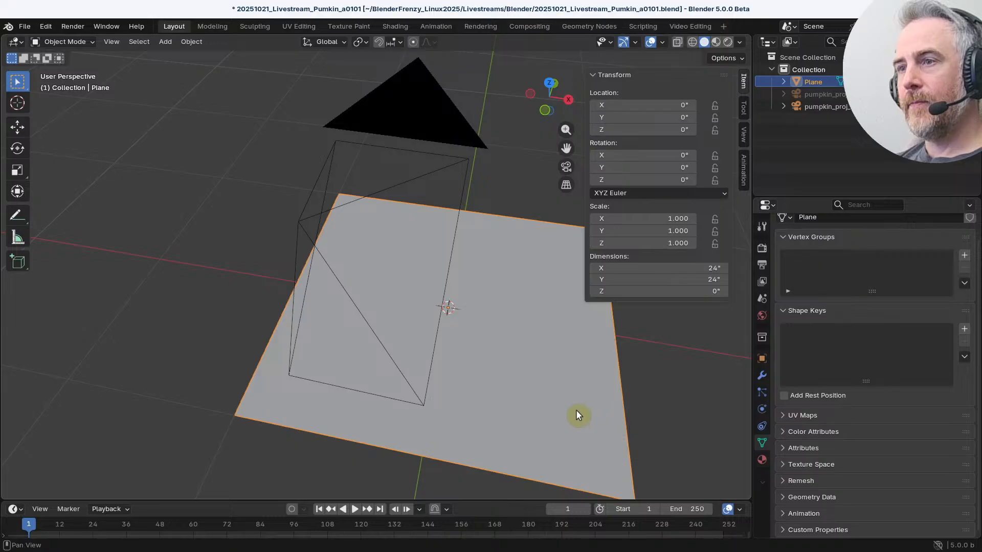
scroll(423, 226, down, 3)
scroll(463, 317, down, 6)
scroll(468, 318, up, 3)
middle_drag(467, 318, 490, 315)
key(s)
right_click(542, 358)
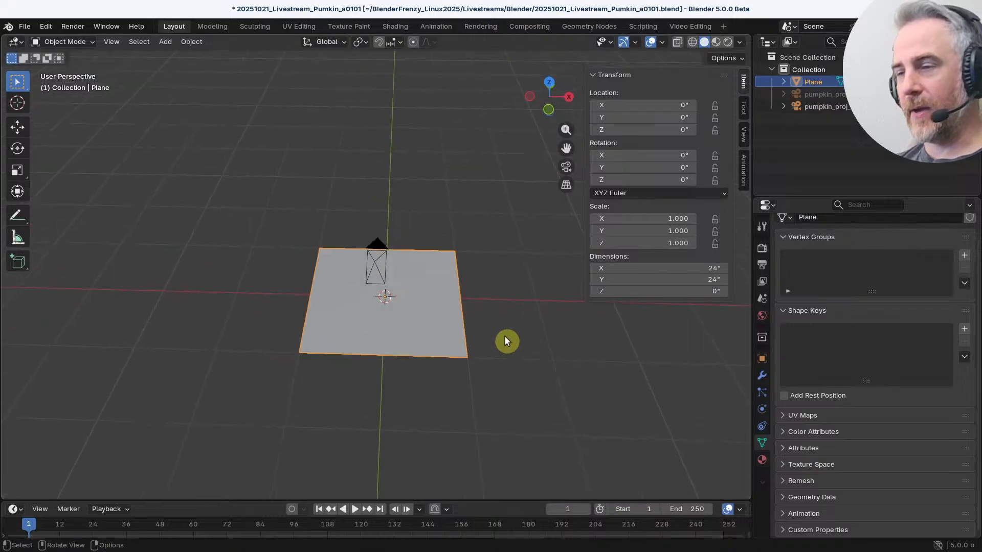
key(KP_0)
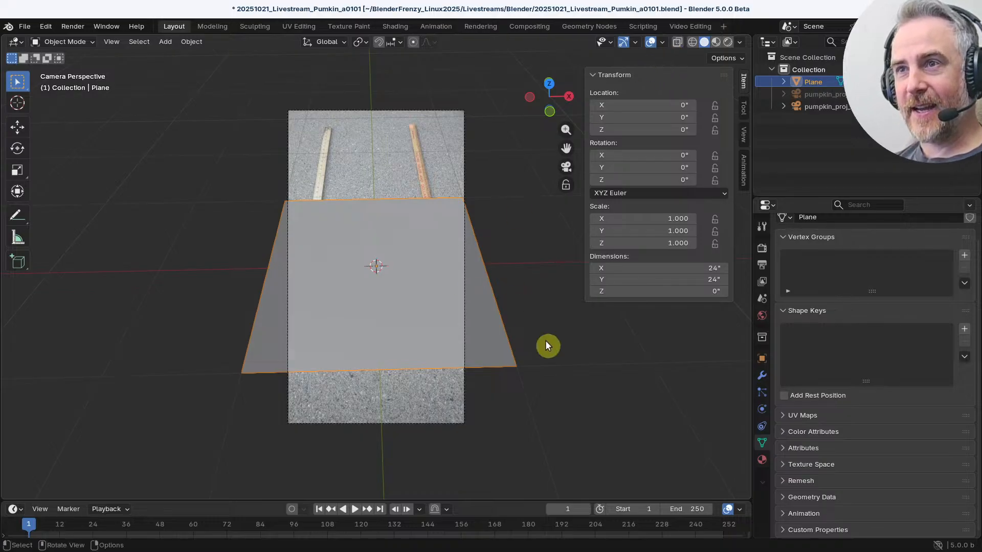
Step: Scale the plane to about 15.57 inches square to fit between the rulers in the photo, and toggle X-ray
key(s)
click(492, 314)
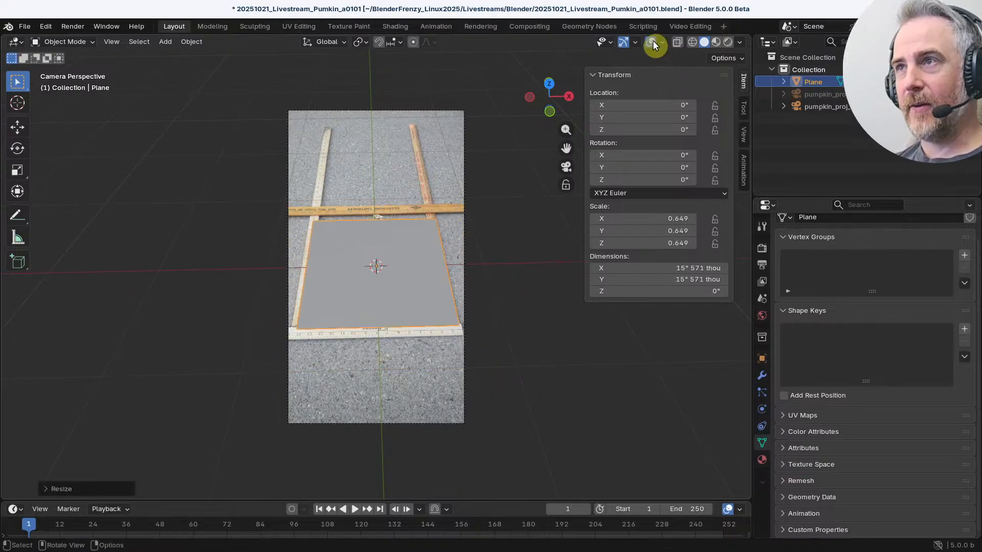
click(679, 43)
click(680, 42)
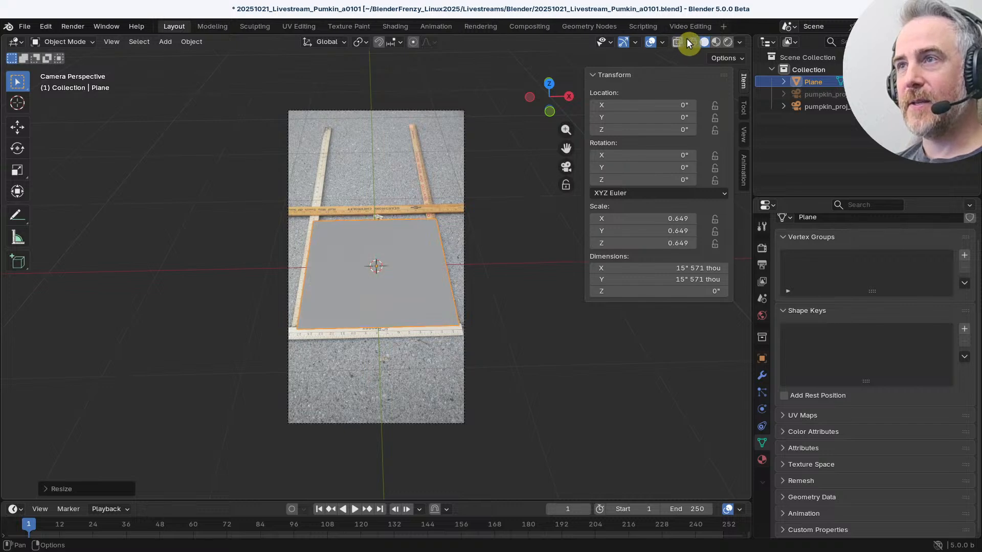
Step: Show the scene in wireframe and scale the plane down to about 12.86 inches square, inside the photo's rulers
click(692, 41)
scroll(350, 244, up, 2)
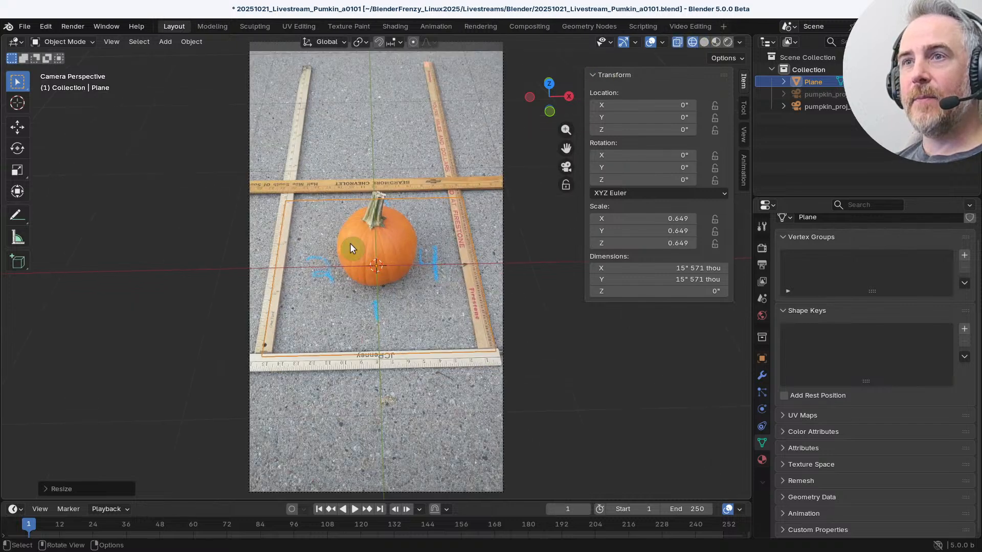
scroll(350, 244, up, 1)
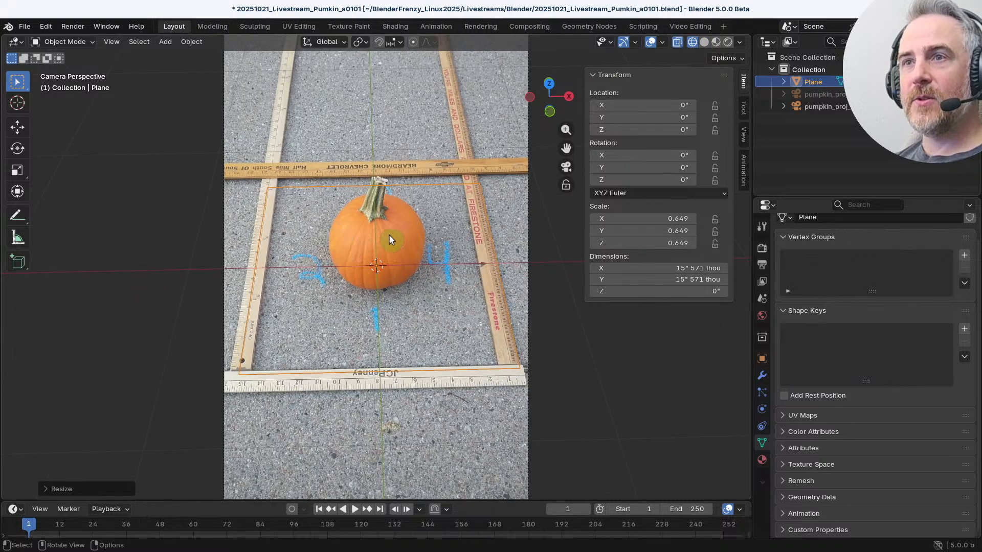
key(s)
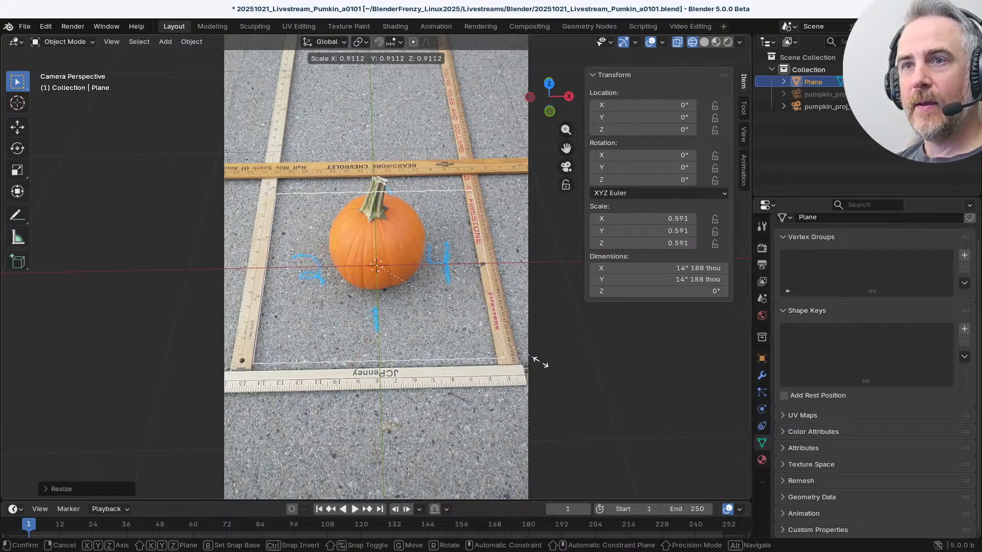
click(528, 360)
key(g)
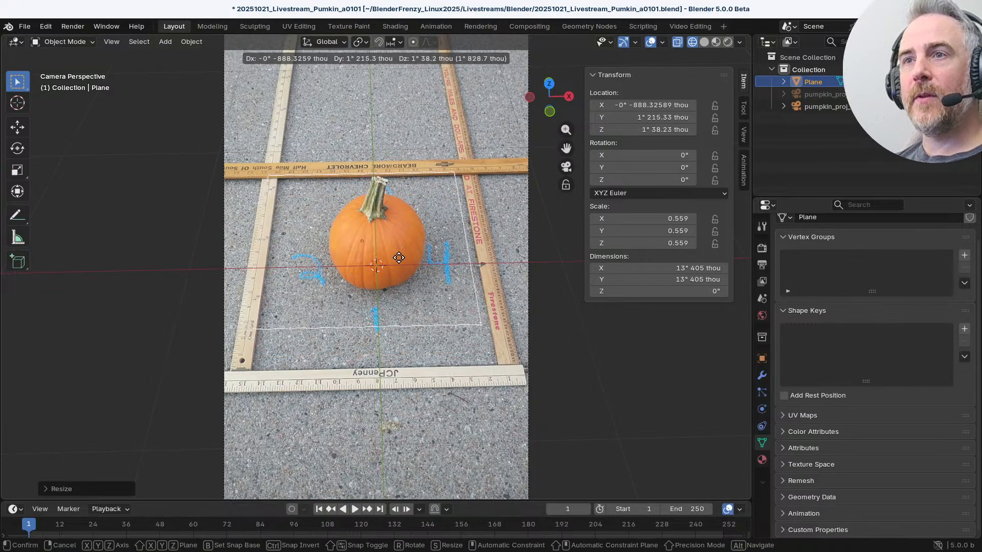
right_click(410, 290)
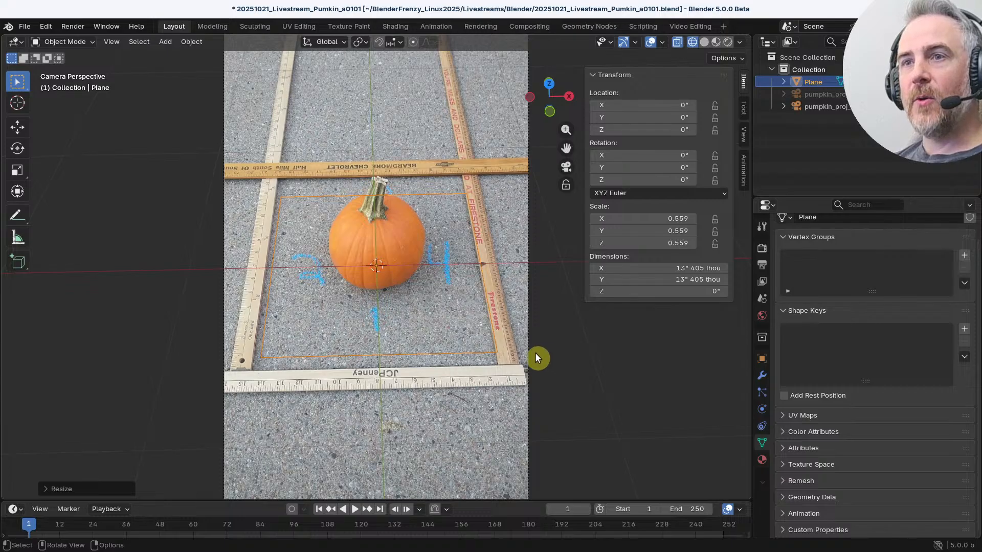
key(s)
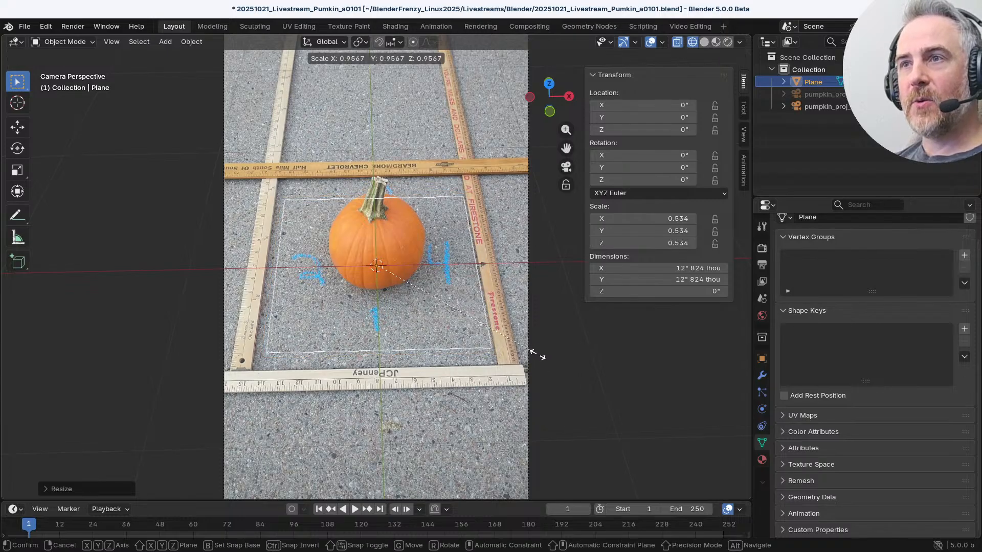
click(537, 354)
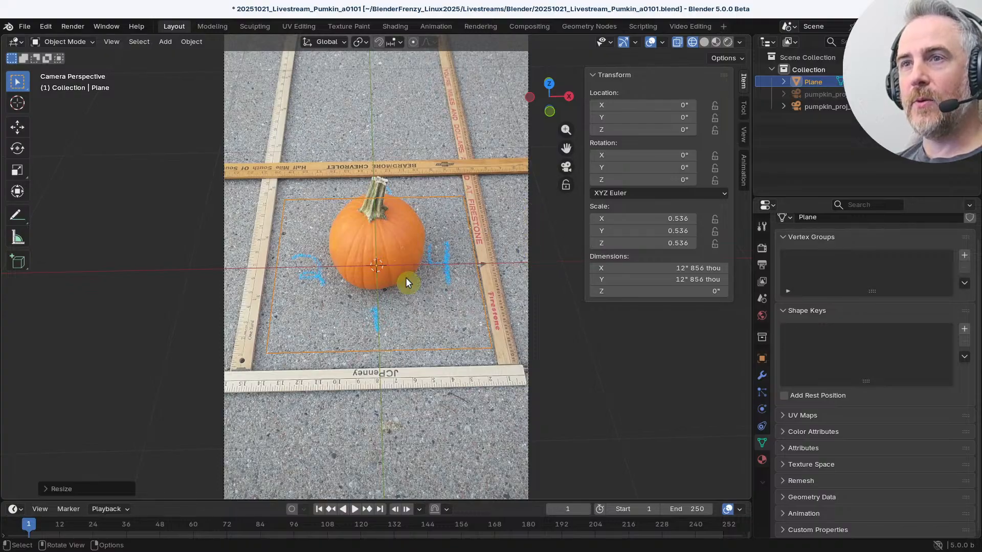
Step: Select the pumpkin_proj_01b.fspy camera, set the pivot point to the 3D cursor, and move the camera about 0.26 inch along global X
click(529, 236)
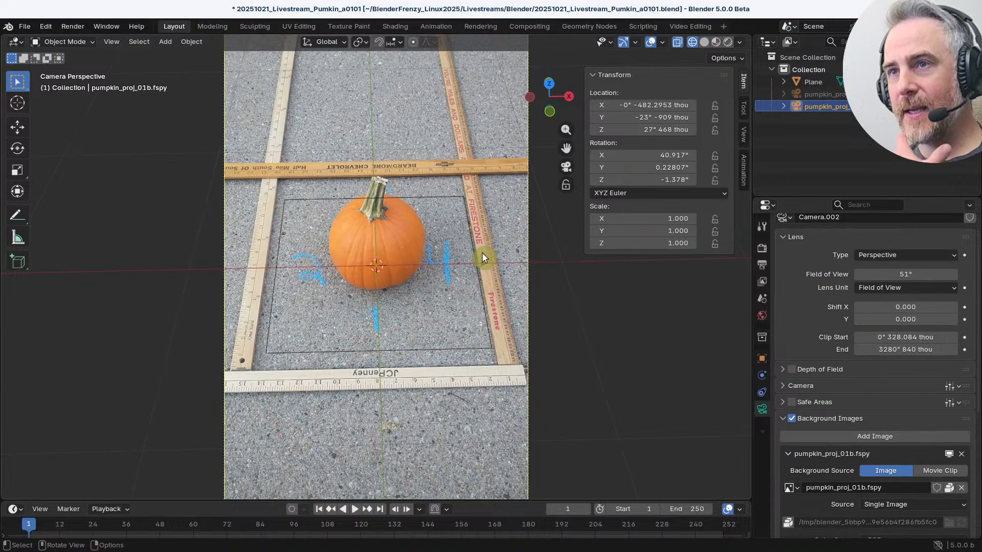
click(363, 41)
click(375, 81)
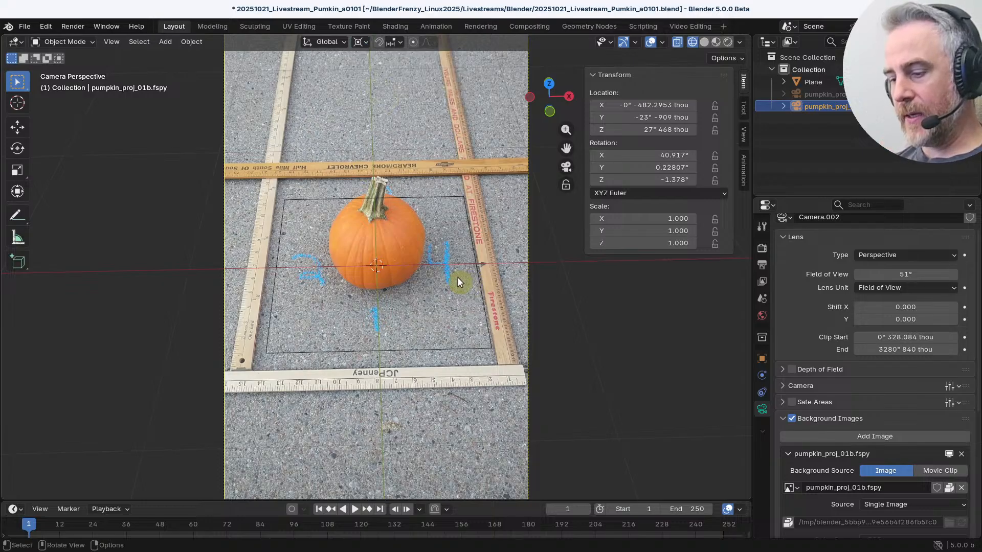
key(g)
key(x)
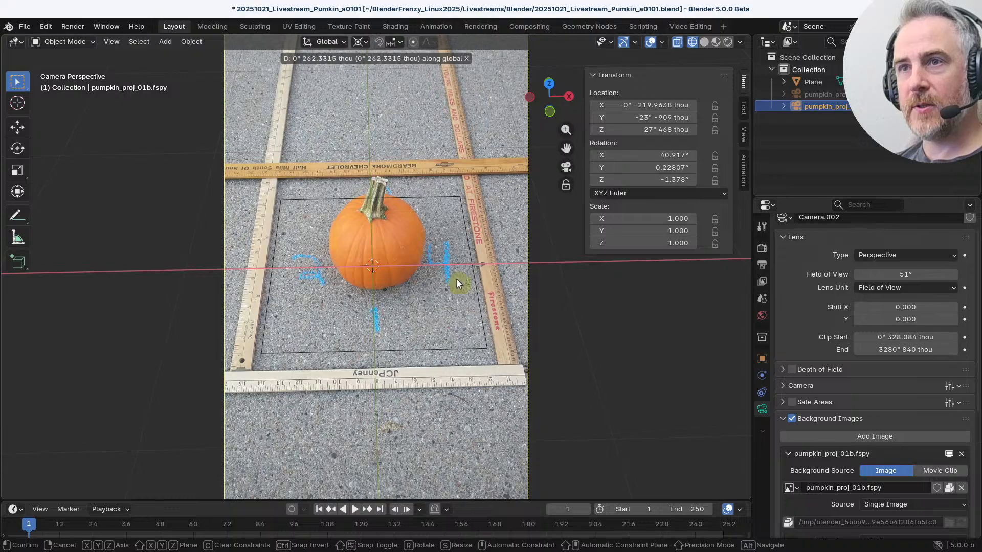
click(457, 282)
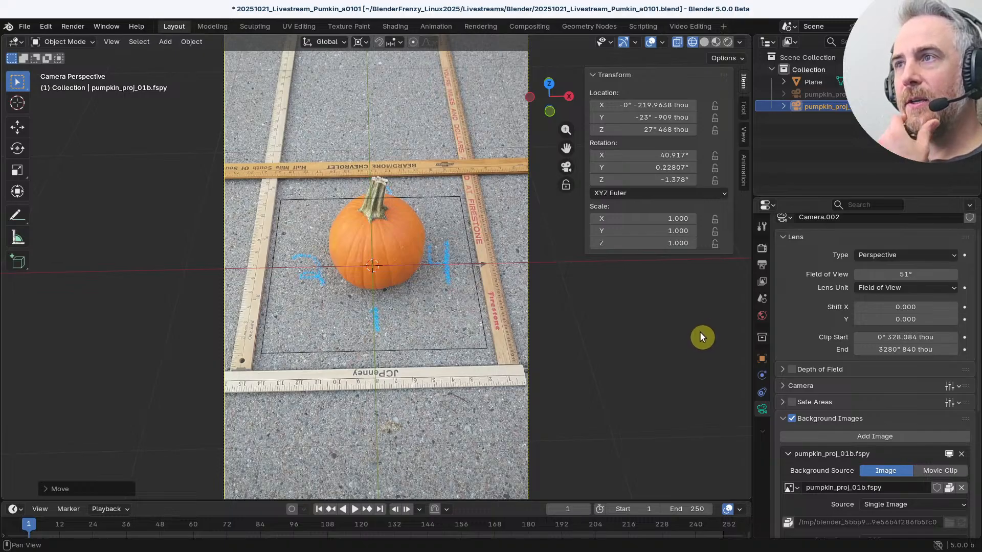
Step: Scale the plane uniformly to about 13.69 inches wide, and stretch it along Y to a scale of about 0.626
click(428, 348)
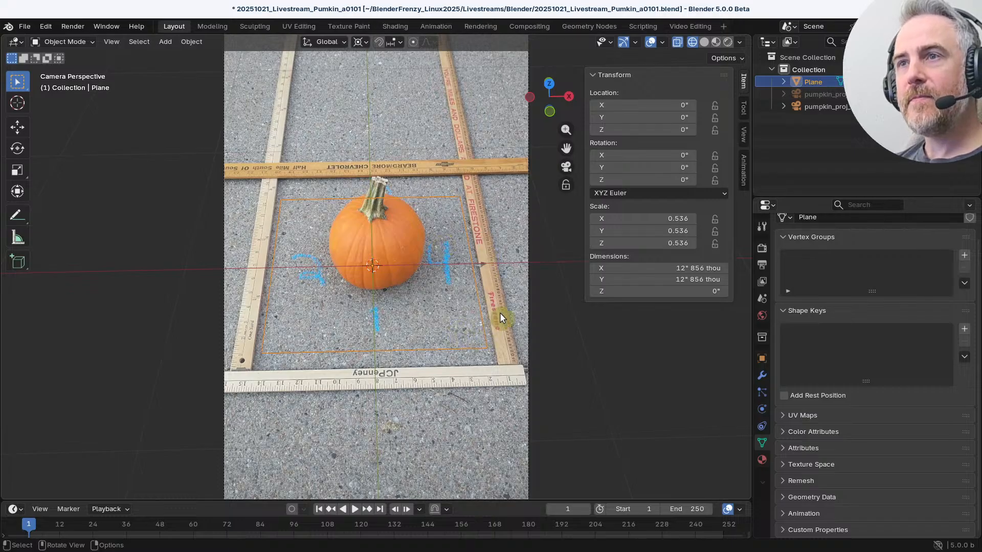
key(s)
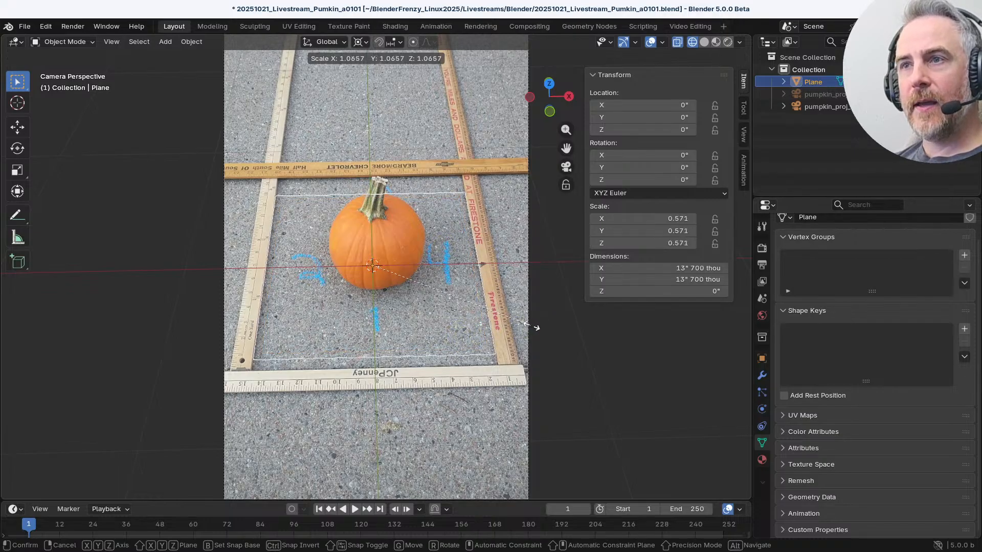
click(532, 328)
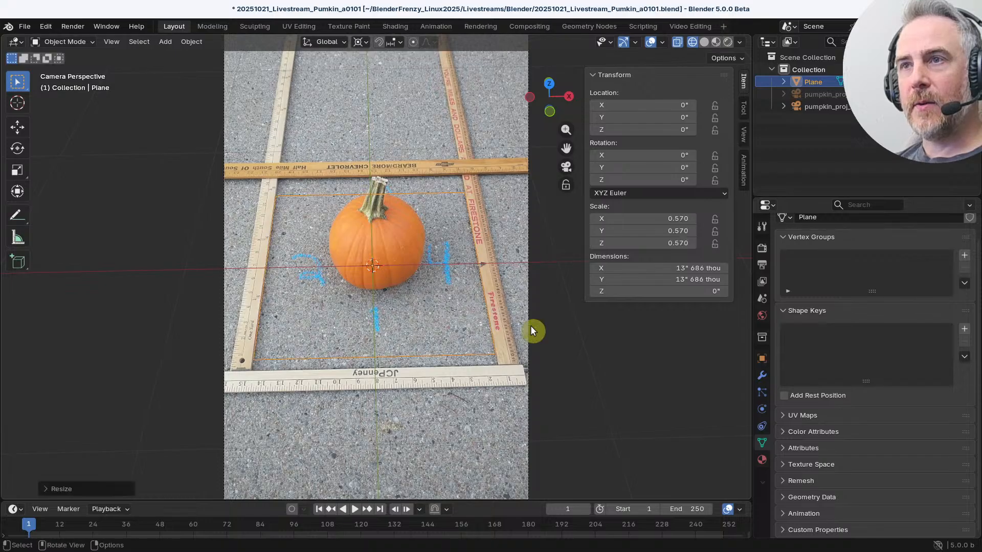
key(s)
key(y)
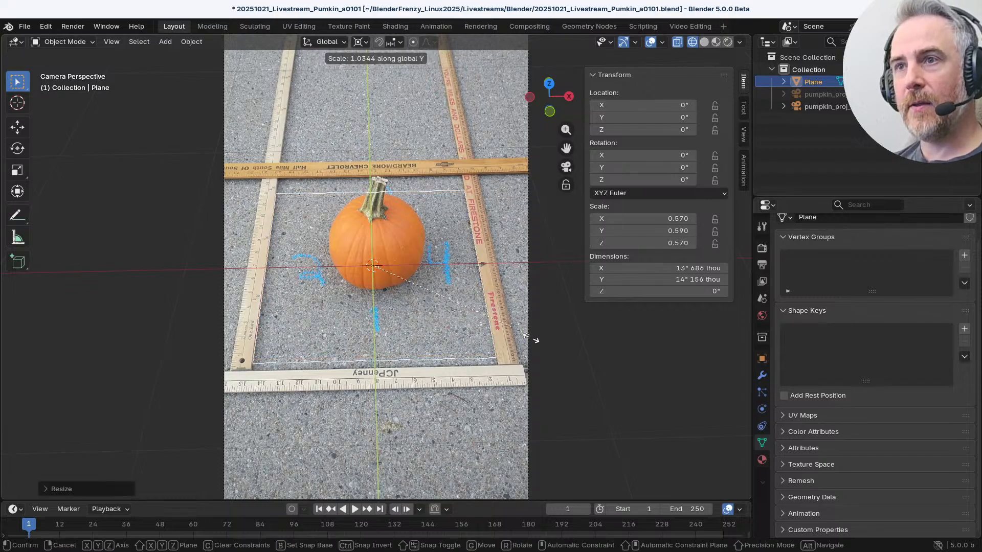
click(533, 346)
Step: Edge-slide the plane's far edge outward by a factor of about -0.0956 to meet the ruler lying across behind the pumpkin
key(Tab)
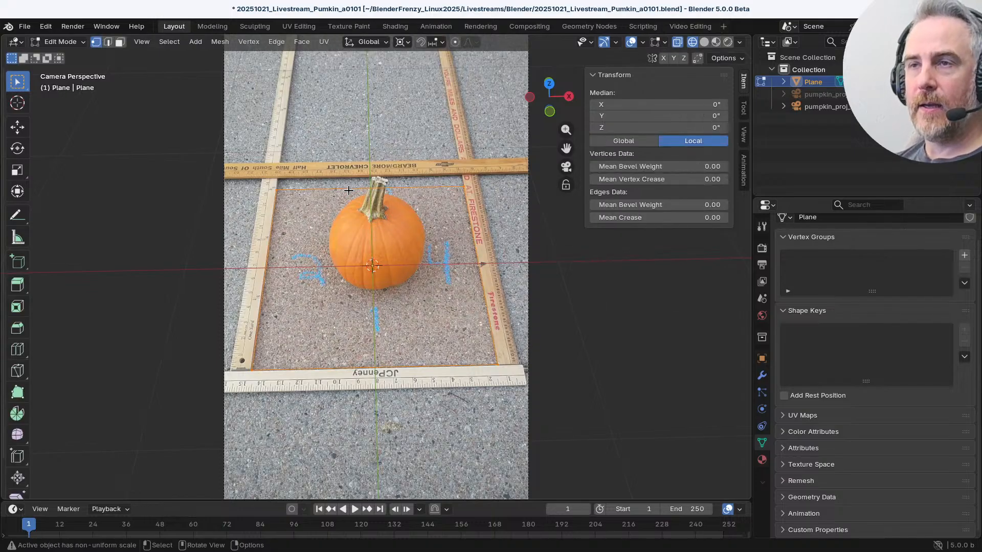
key(2)
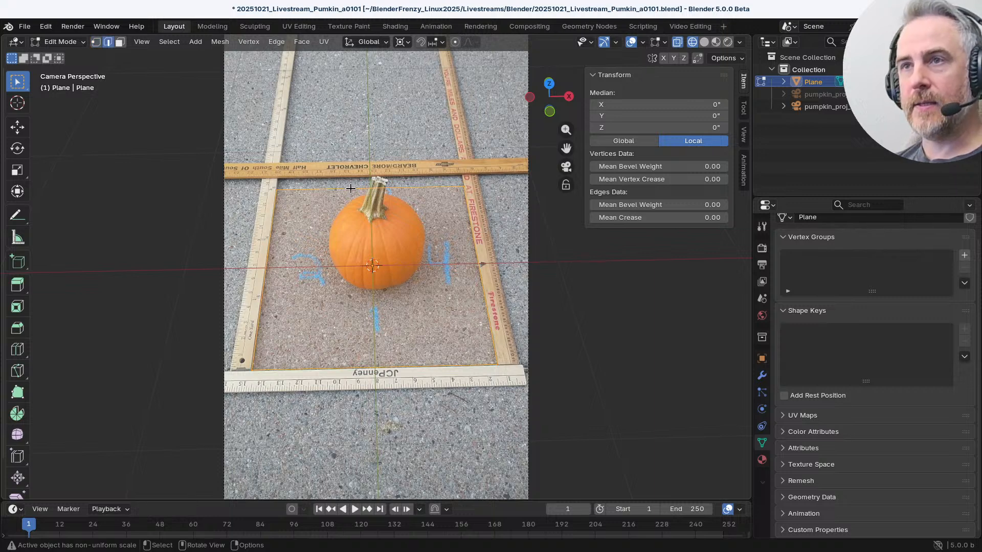
key(g)
key(g)
right_click(352, 189)
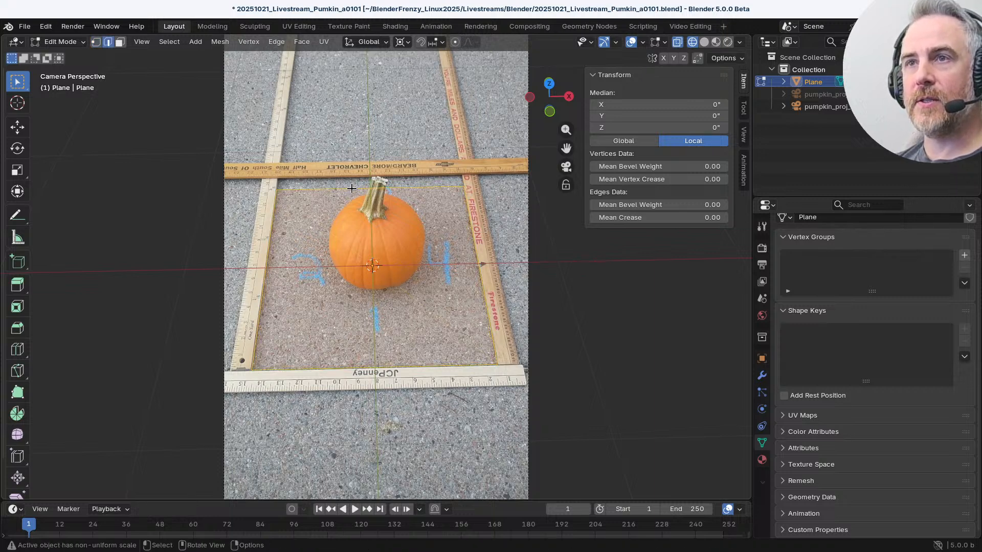
click(351, 189)
key(g)
key(g)
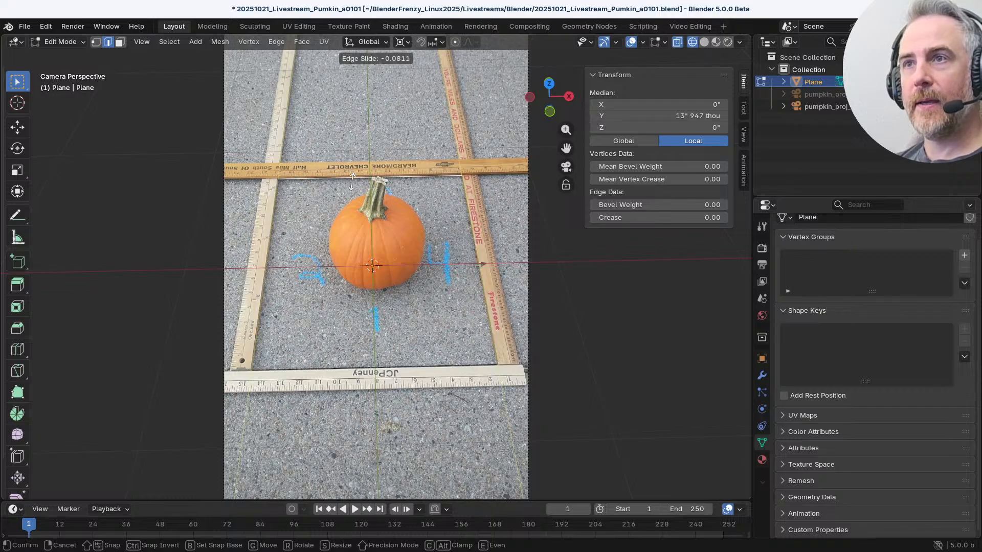
right_click(352, 182)
key(g)
key(g)
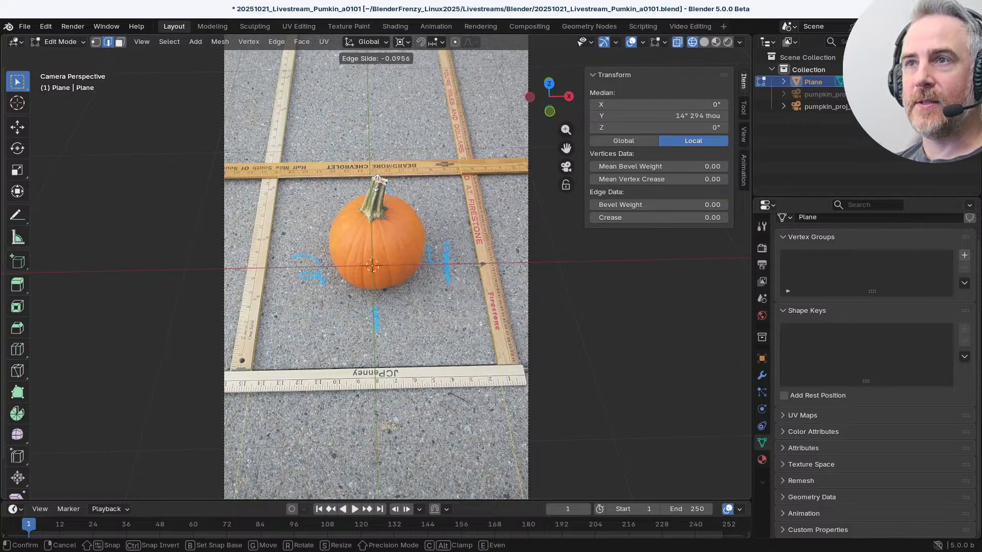
click(377, 180)
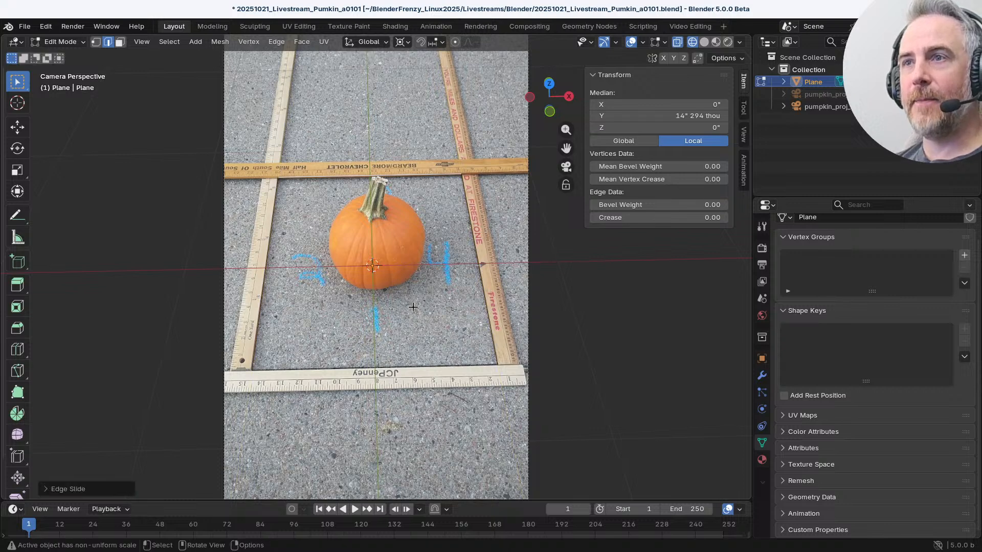
key(Tab)
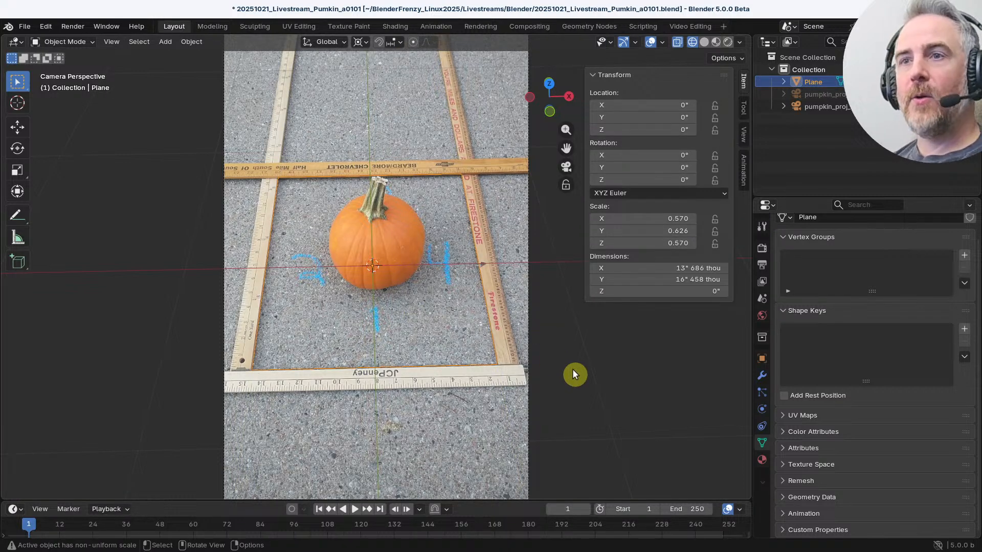
Step: Show the plane in solid shading from outside the camera, save the file, and save an incremental copy as 20251021_Livestream_Pumkin_a0102.blend
scroll(474, 330, down, 2)
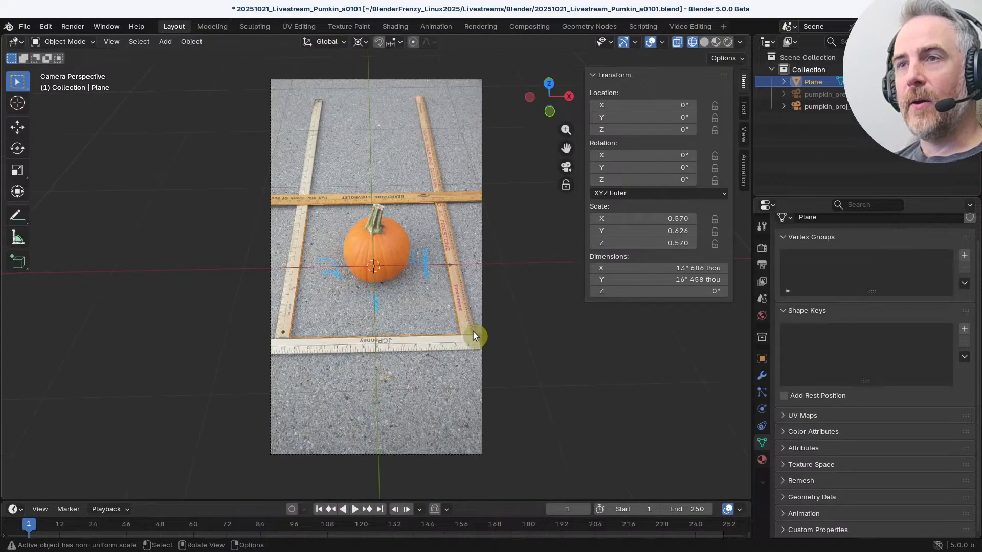
middle_drag(475, 332, 466, 323)
scroll(466, 322, down, 4)
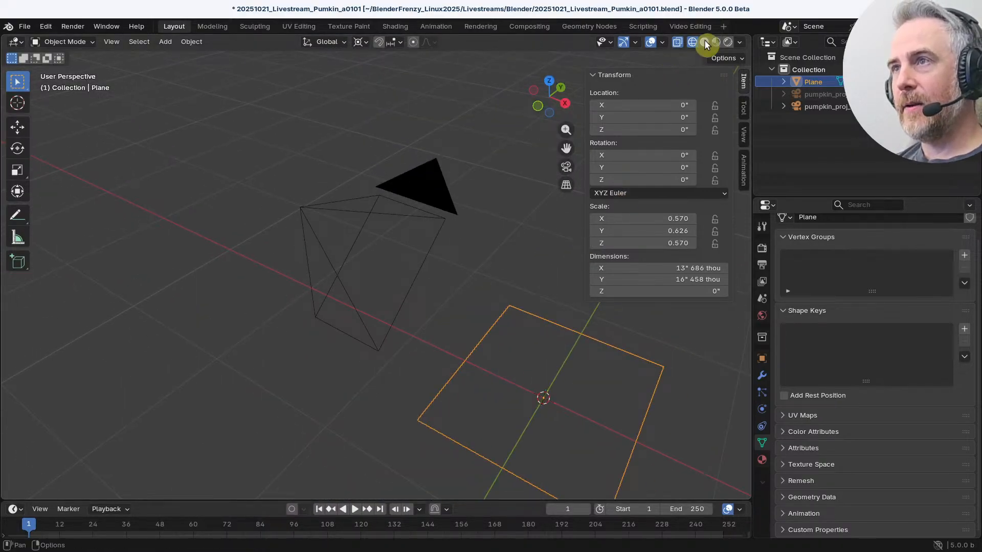
click(705, 42)
scroll(549, 353, down, 2)
shift+middle_drag(548, 351, 456, 299)
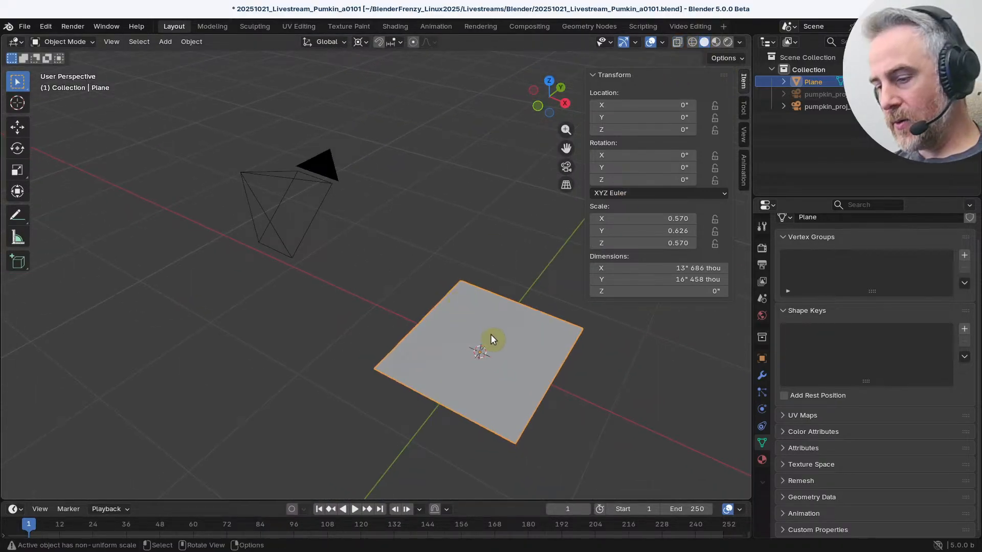
key(ctrl+s)
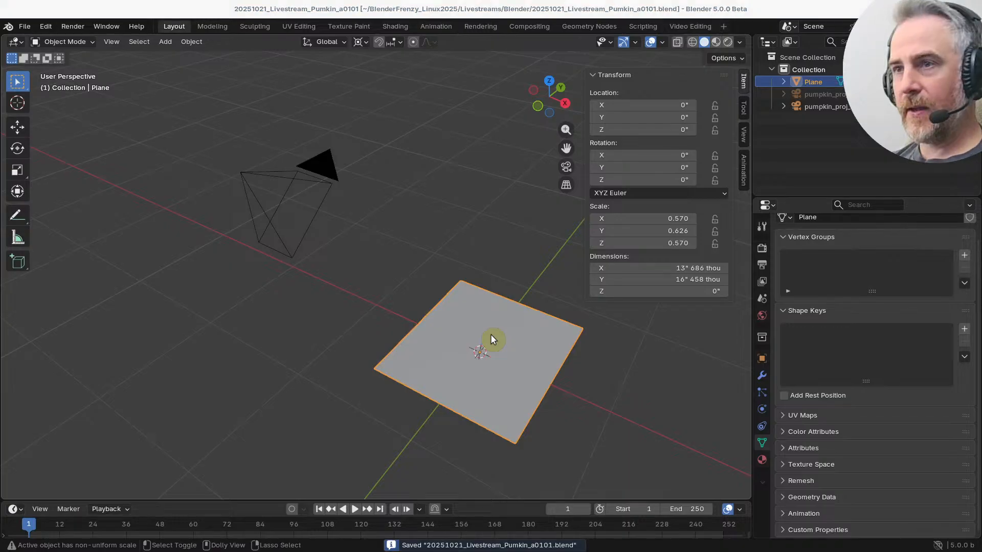
key(ctrl+alt+s)
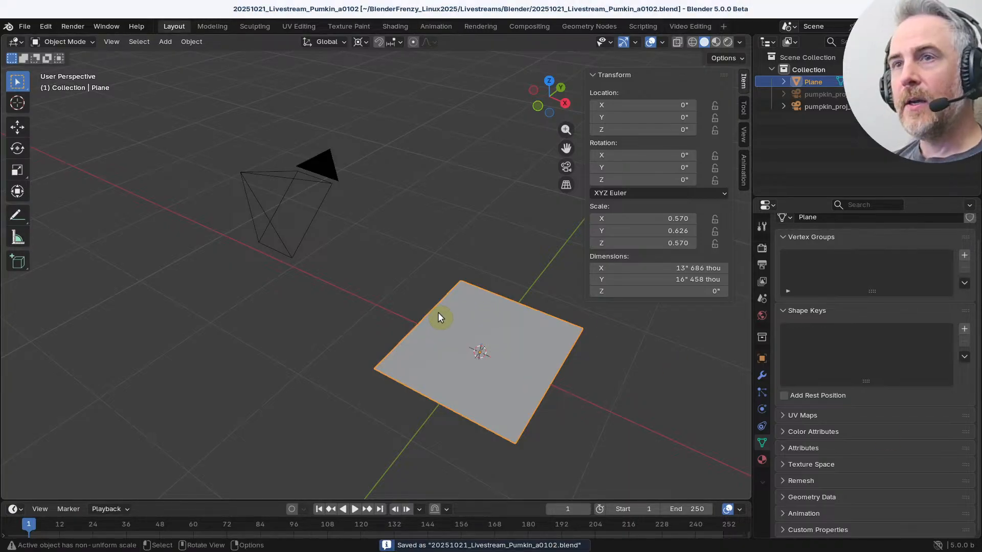
Step: Look through the camera in wireframe and add a UV sphere at the world origin over the pumpkin
key(KP_0)
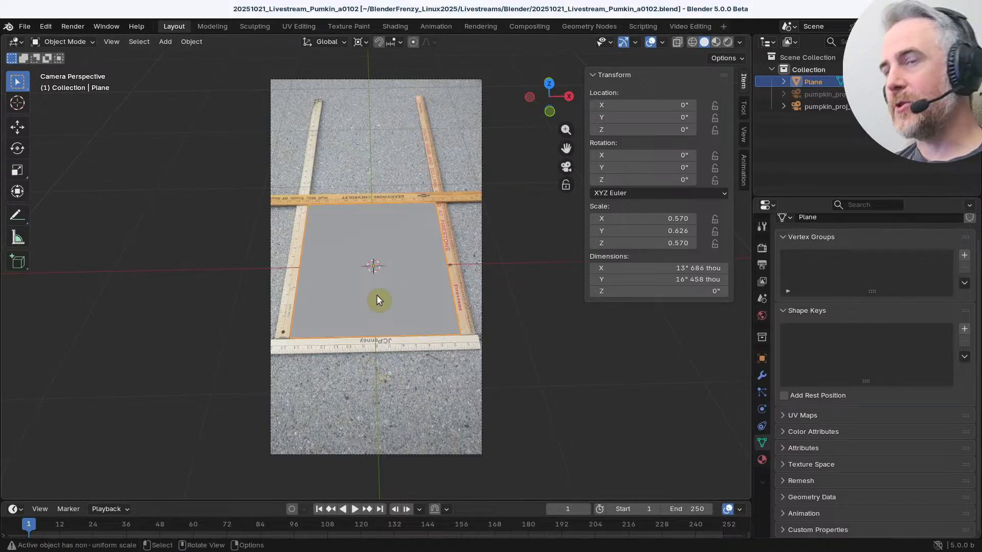
click(692, 41)
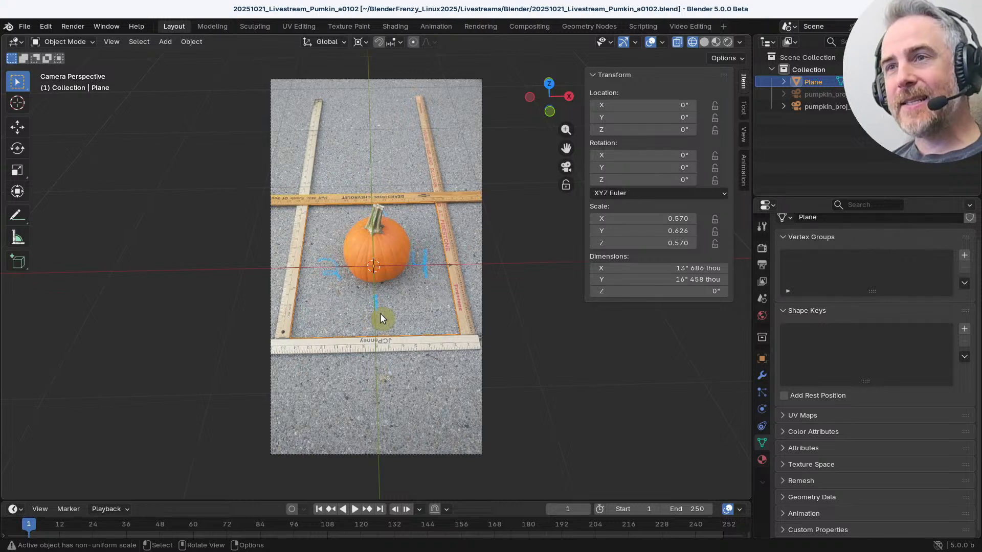
scroll(380, 313, up, 4)
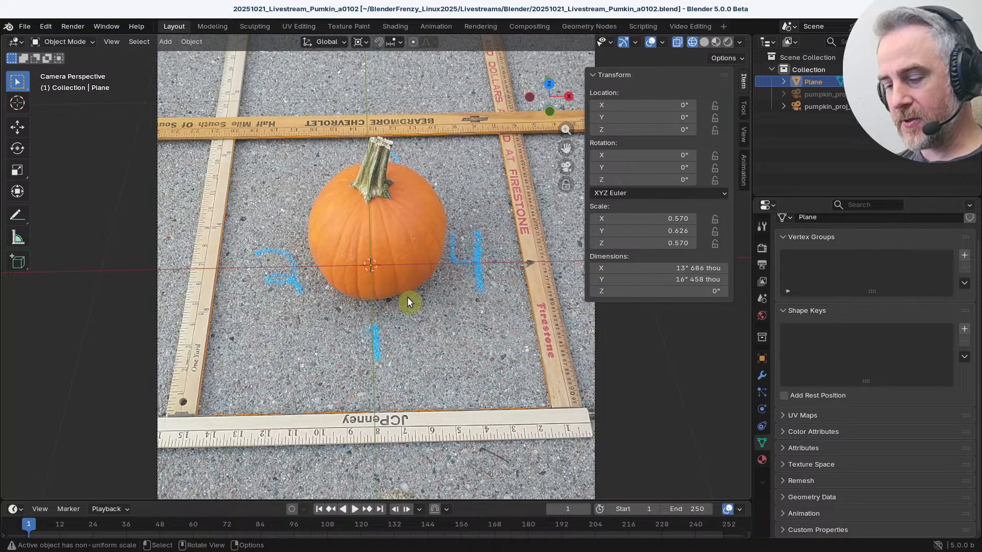
scroll(406, 282, down, 2)
scroll(404, 280, up, 1)
key(shift+a)
mouse_move(401, 284)
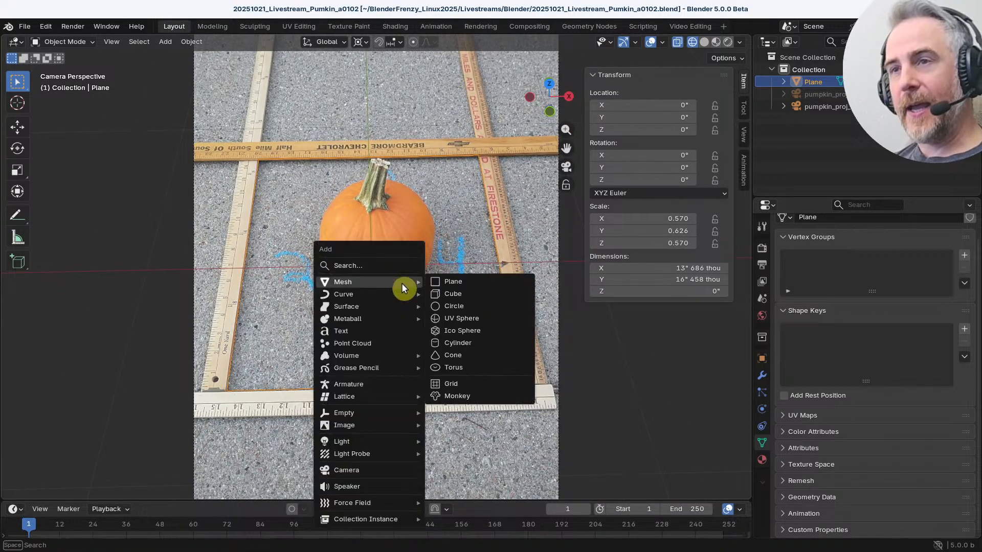
click(476, 317)
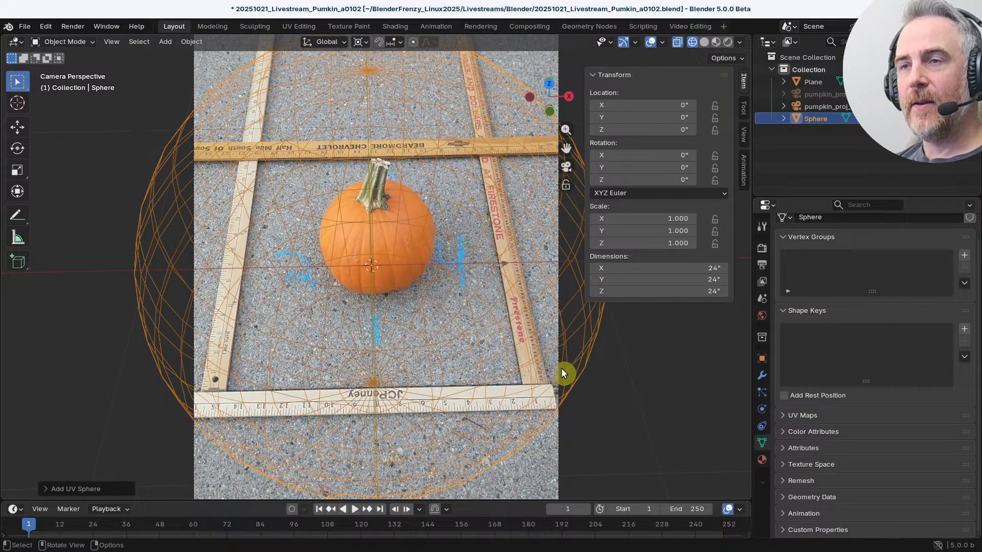
Step: Frame the sphere in front orthographic view and enter Edit Mode on its mesh
key(KP_1)
key(KP_Decimal)
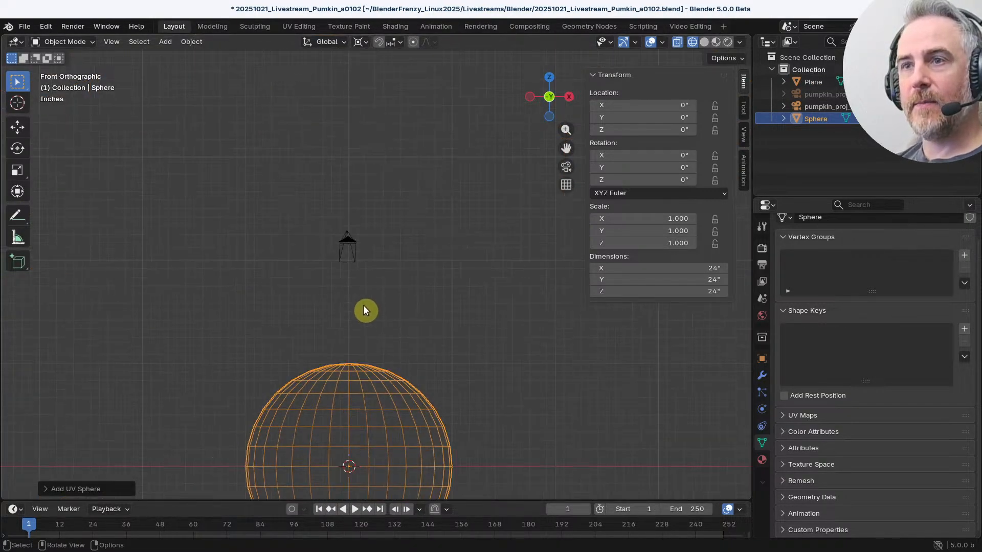
scroll(378, 357, up, 3)
shift+middle_drag(414, 342, 452, 261)
scroll(430, 320, up, 5)
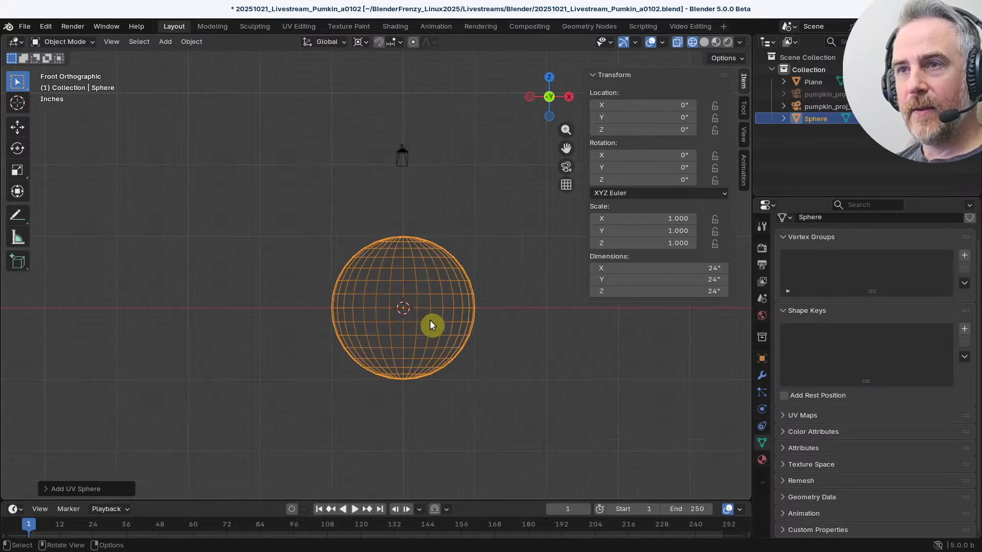
shift+middle_drag(448, 349, 404, 319)
key(Tab)
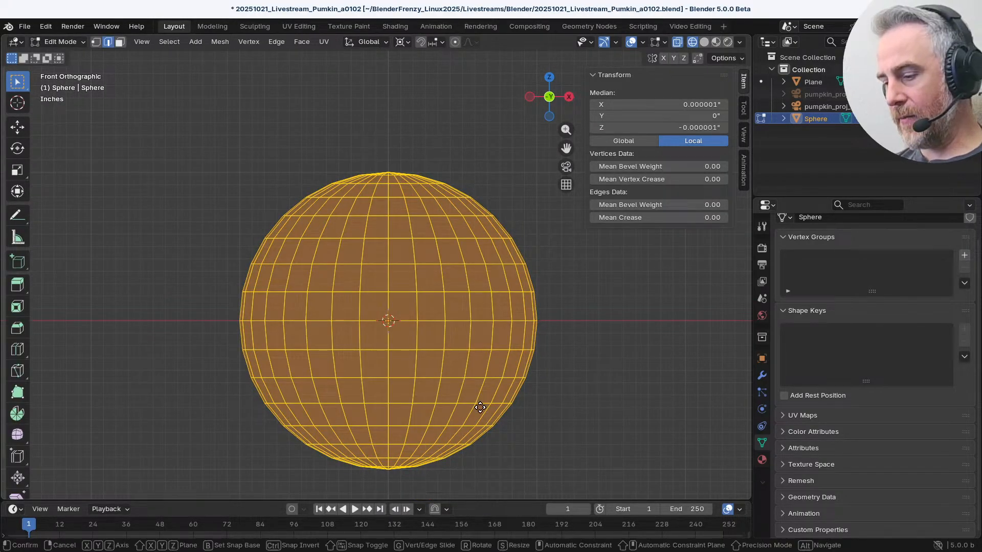
key(g)
text(z)
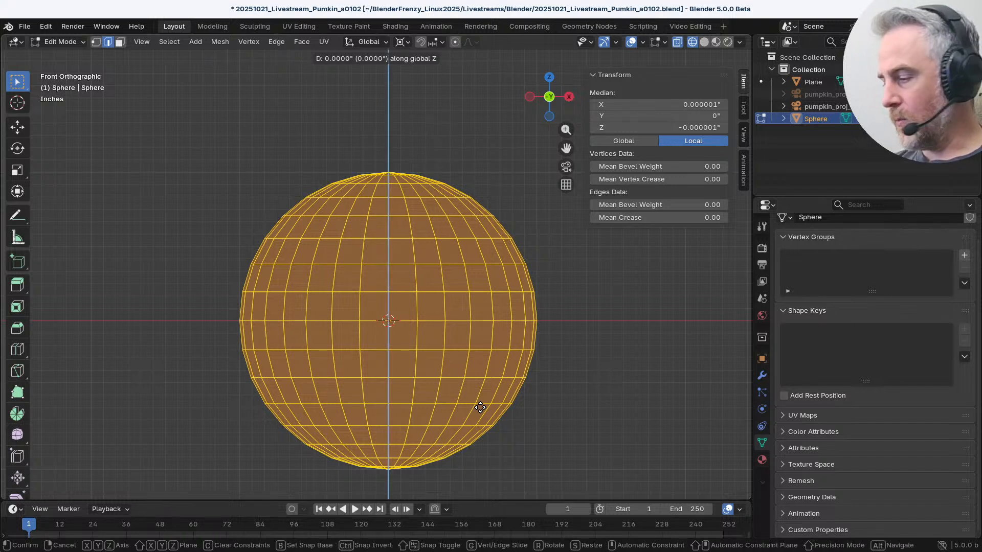
text(1)
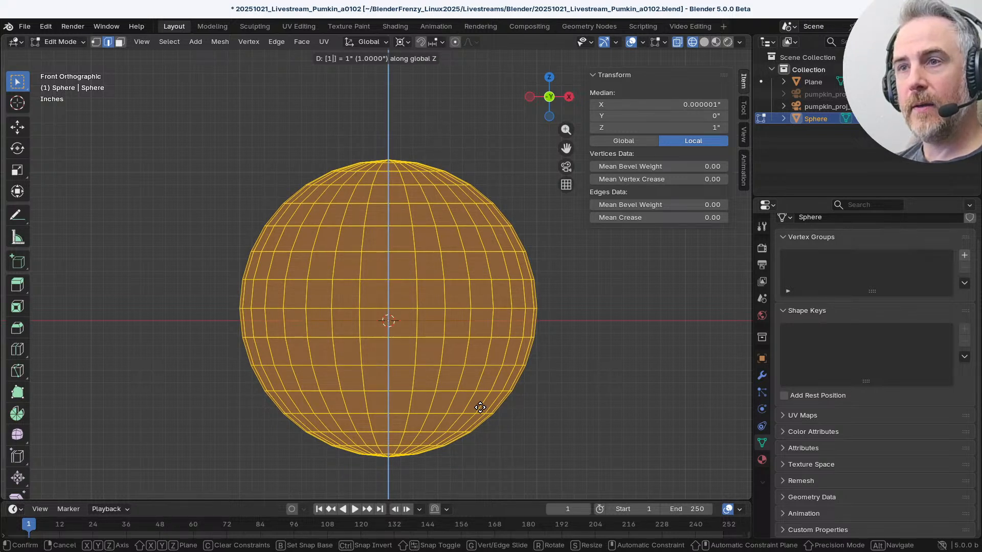
key(Escape)
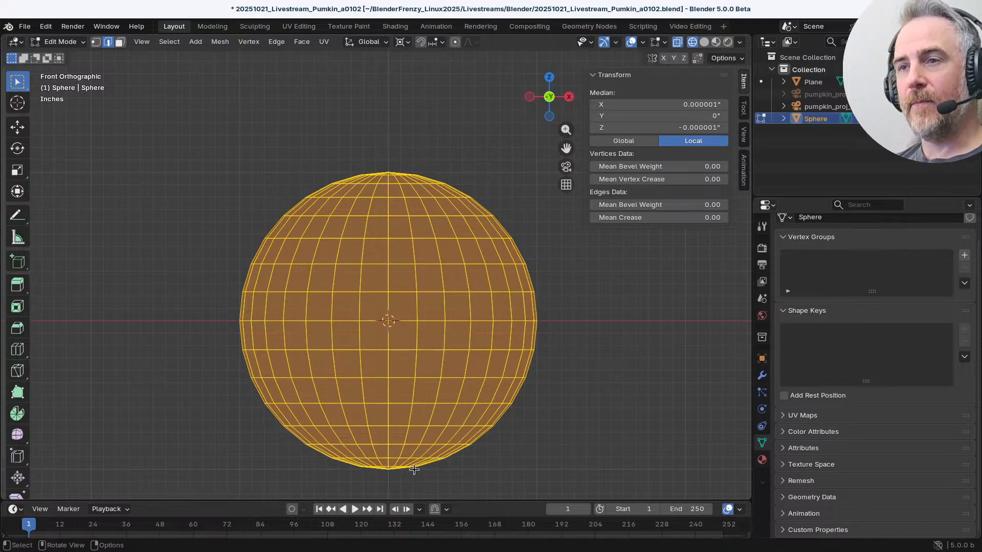
Step: Raise the sphere's whole mesh 12 inches along Z so its lowest point rests on the object's origin
key(g)
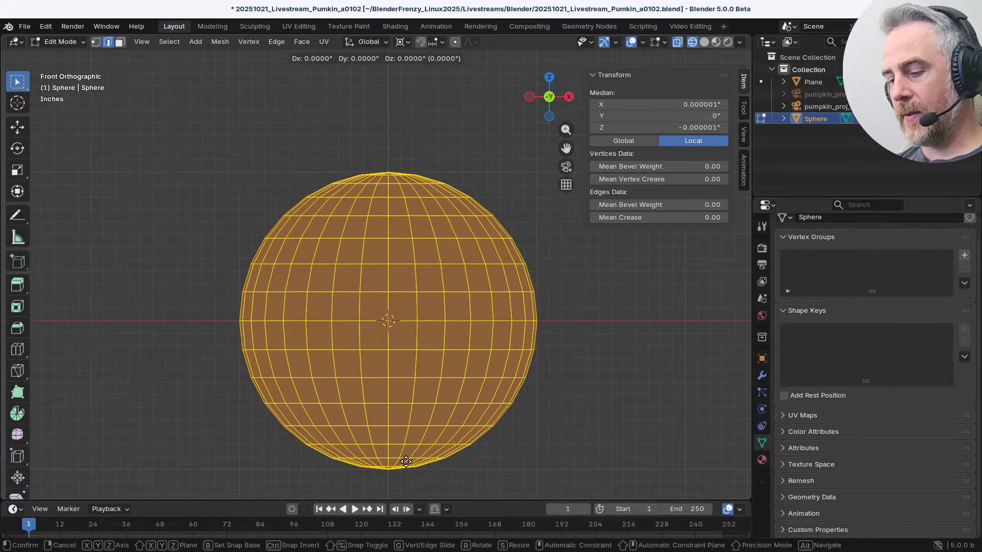
key(z)
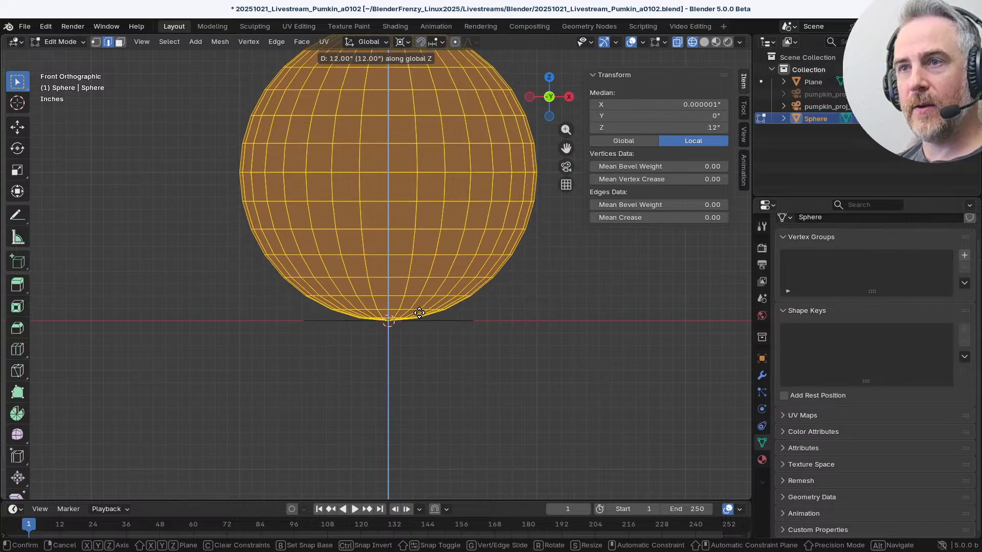
click(412, 313)
scroll(400, 335, up, 3)
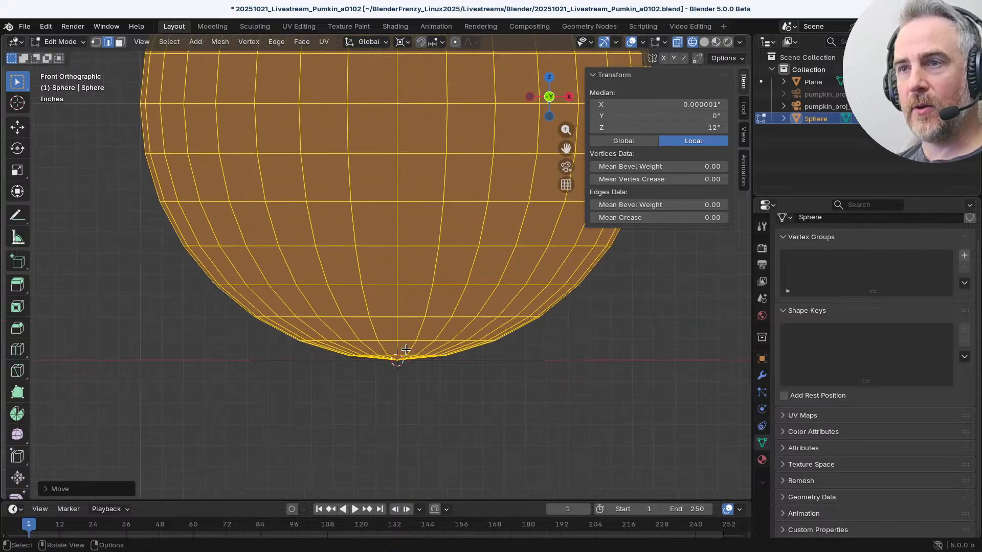
scroll(406, 399, down, 5)
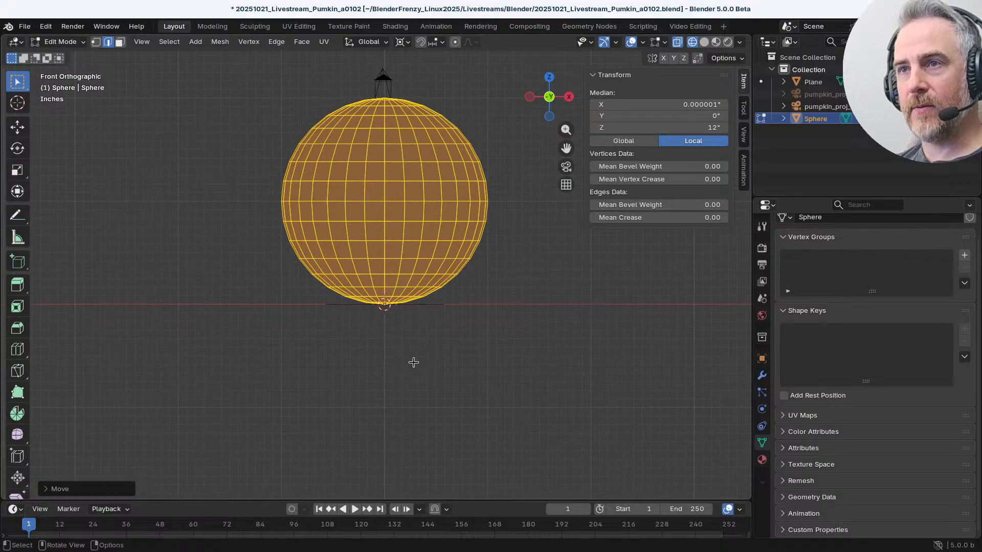
Step: Return to Object Mode and scale the sphere down uniformly to a scale of about 0.179
key(Tab)
key(s)
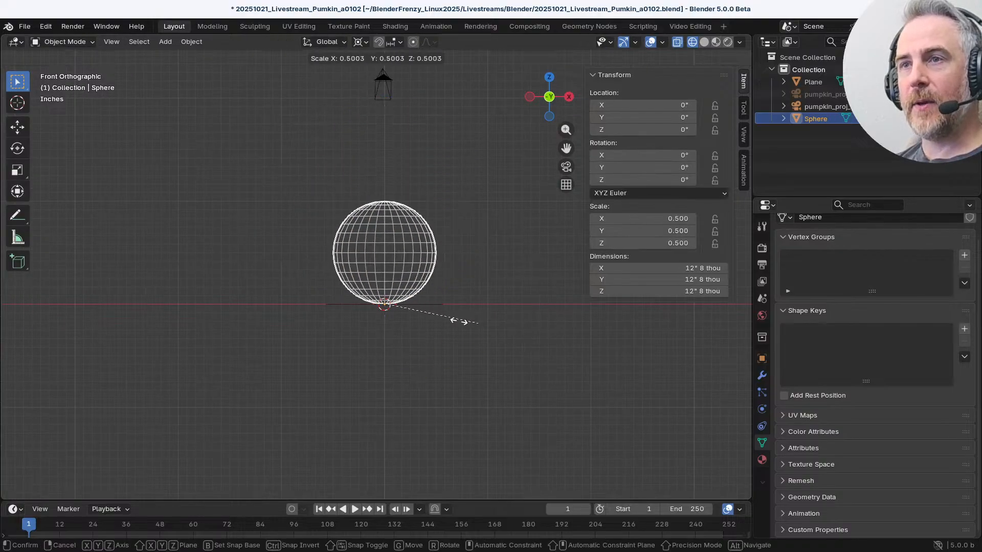
click(421, 318)
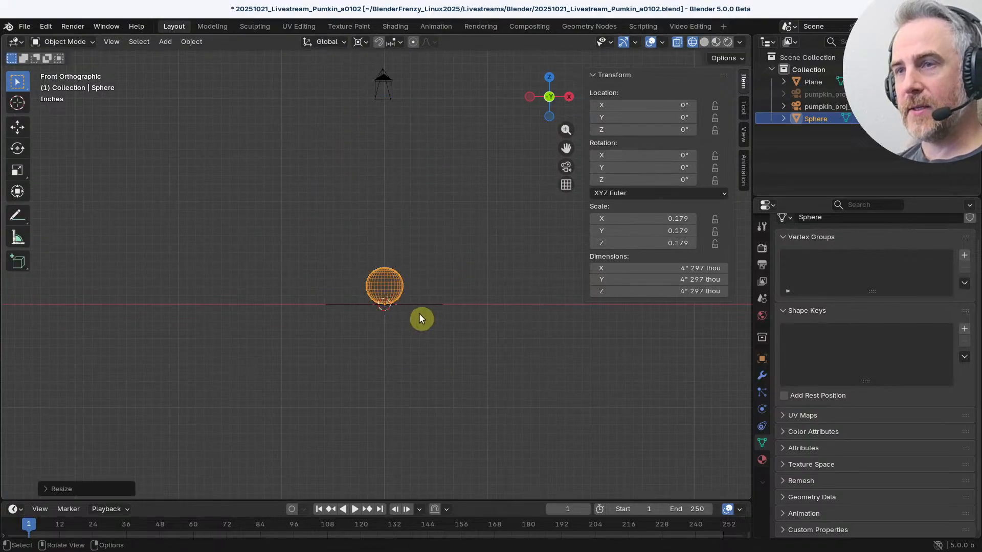
Step: Look through the camera and enlarge the sphere uniformly to a scale of about 0.230, close to the photographed pumpkin's size
middle_drag(421, 318, 419, 318)
key(KP_0)
scroll(421, 302, up, 2)
key(s)
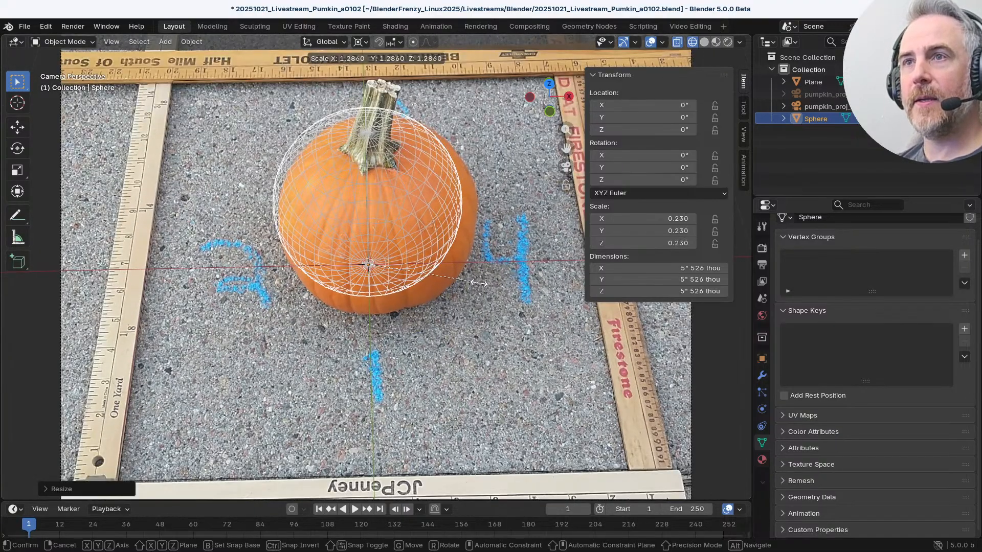
click(436, 243)
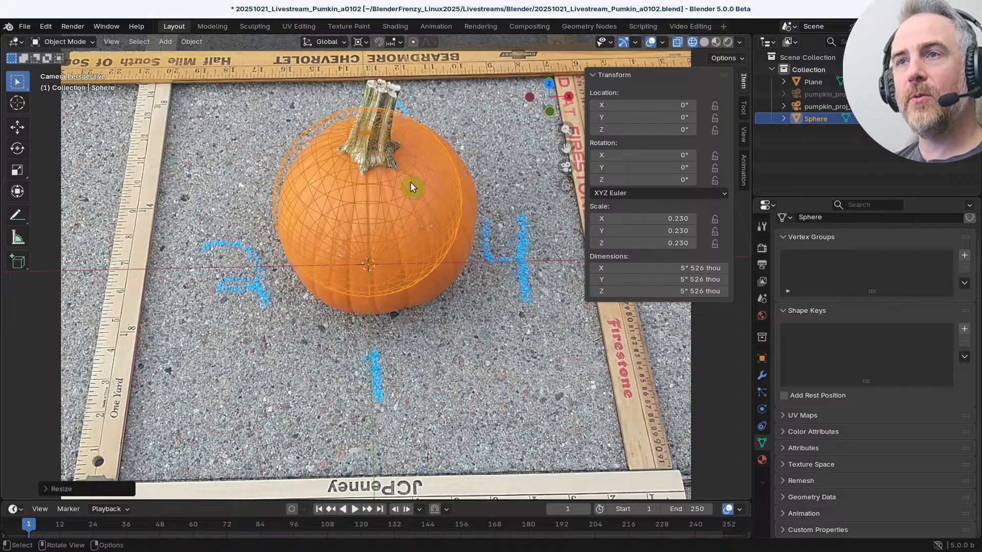
scroll(391, 181, down, 2)
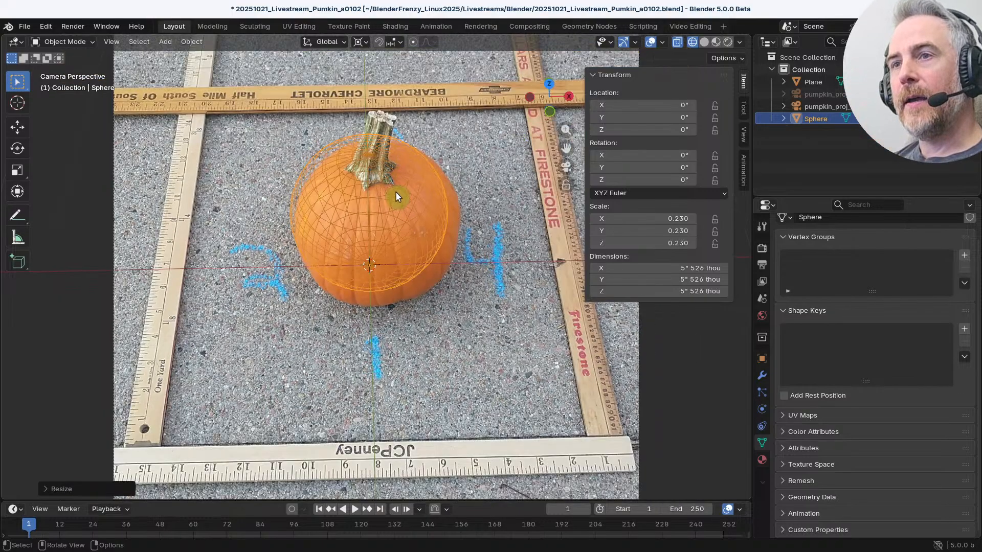
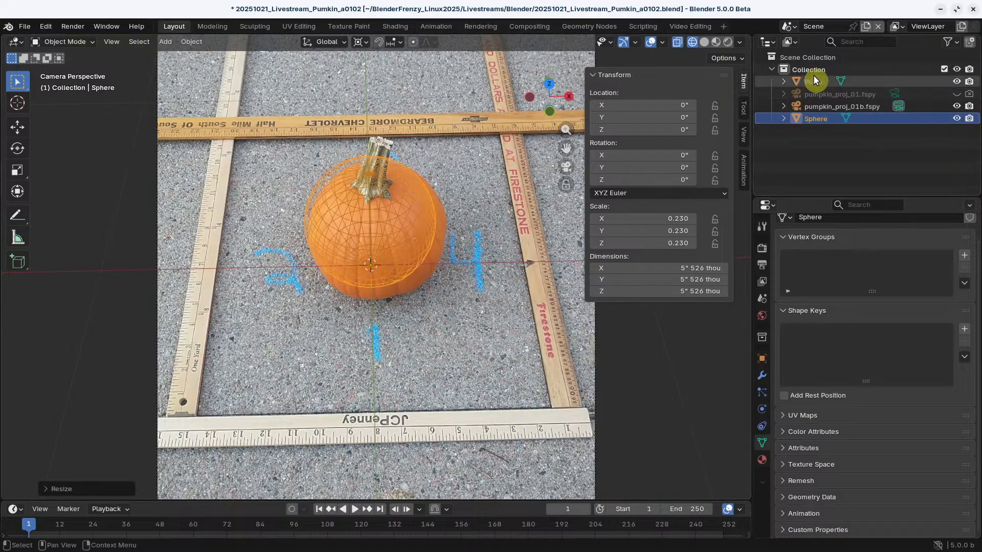
Step: Move the pumpkin_proj_01b.fspy camera horizontally, locking Z, to about X -0.508 and Y -23.457 inches so the sphere overlays the pumpkin
click(815, 108)
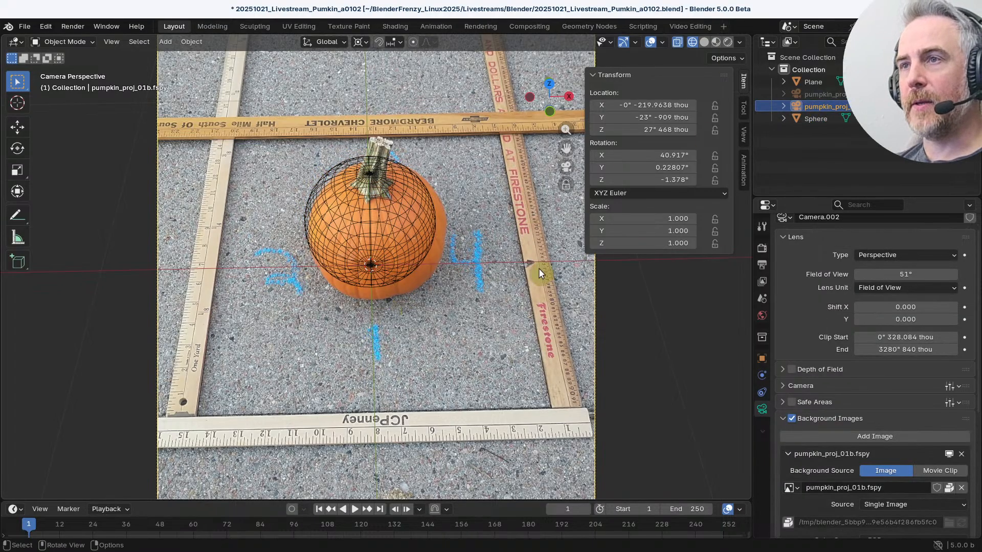
scroll(455, 284, down, 1)
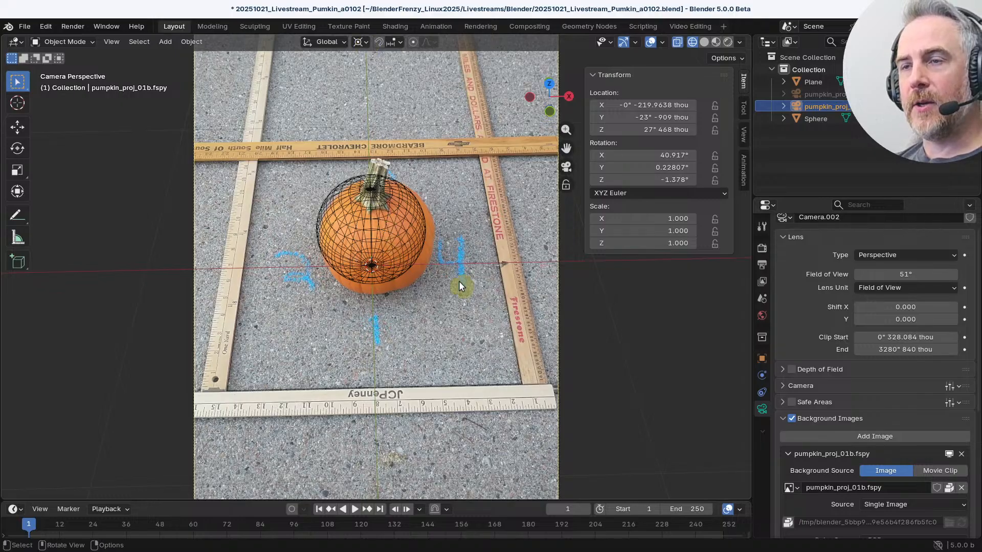
scroll(385, 272, up, 1)
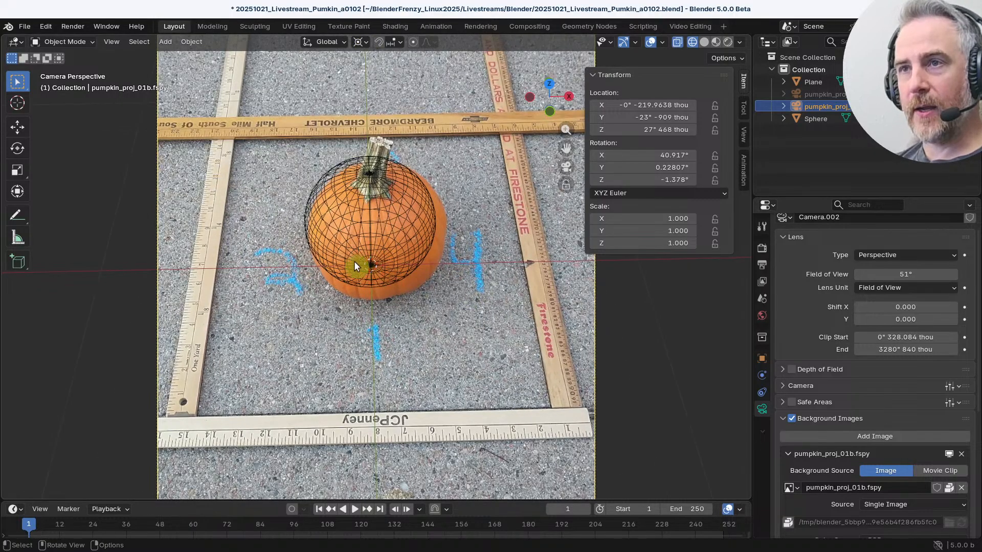
scroll(454, 287, down, 1)
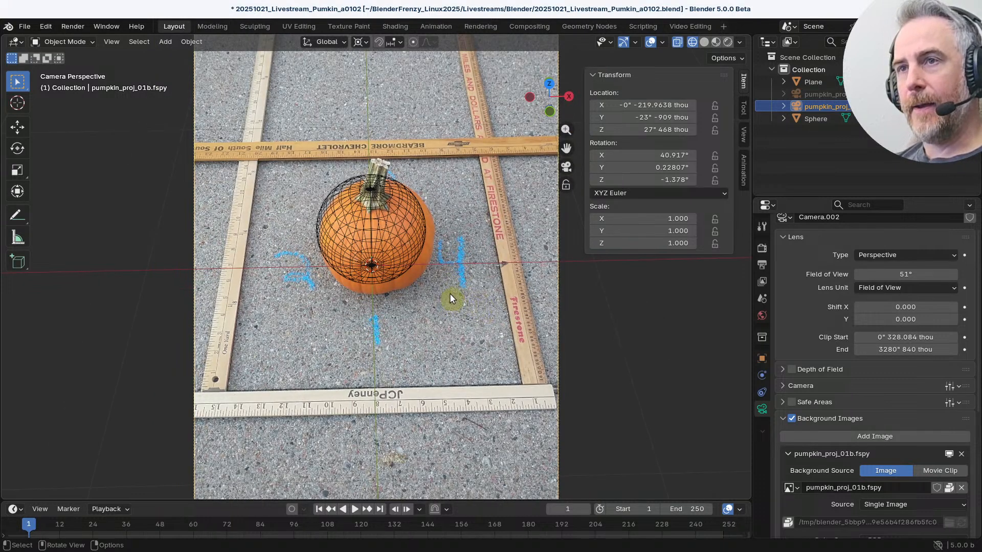
key(g)
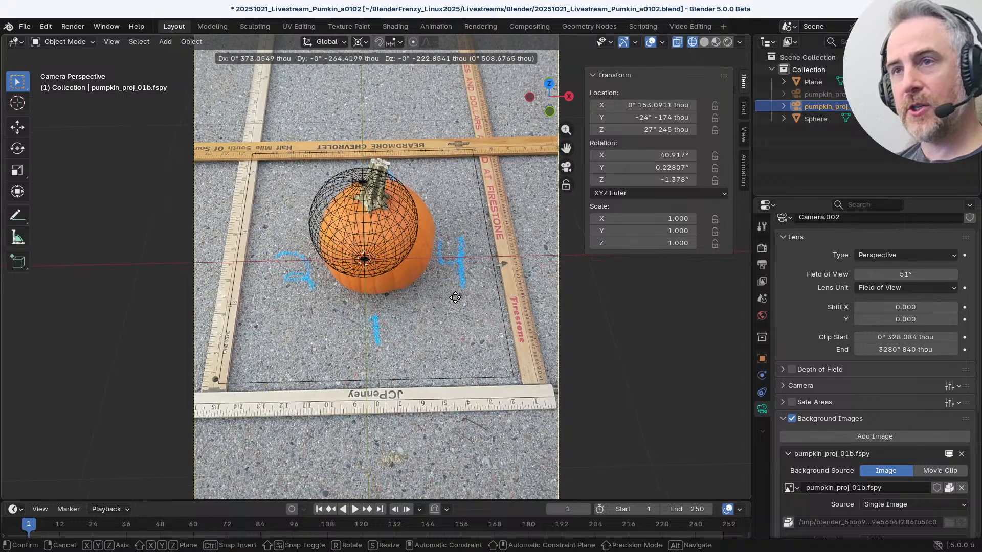
key(shift+z)
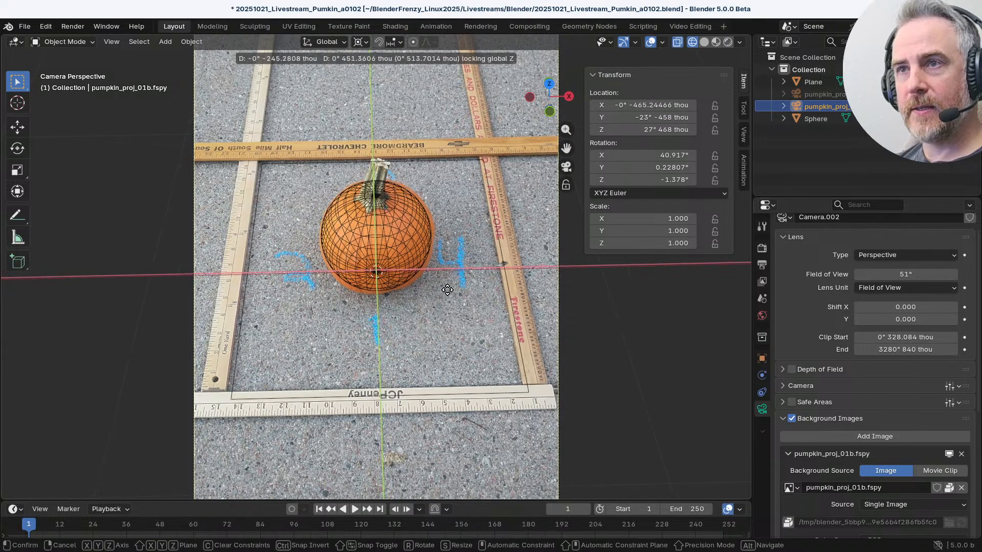
click(441, 315)
scroll(379, 284, up, 3)
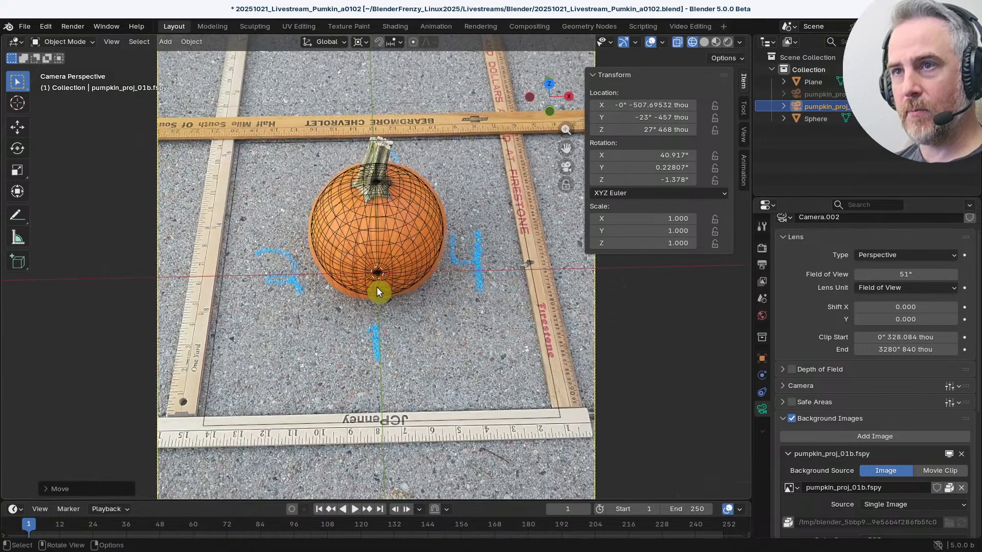
scroll(482, 314, down, 2)
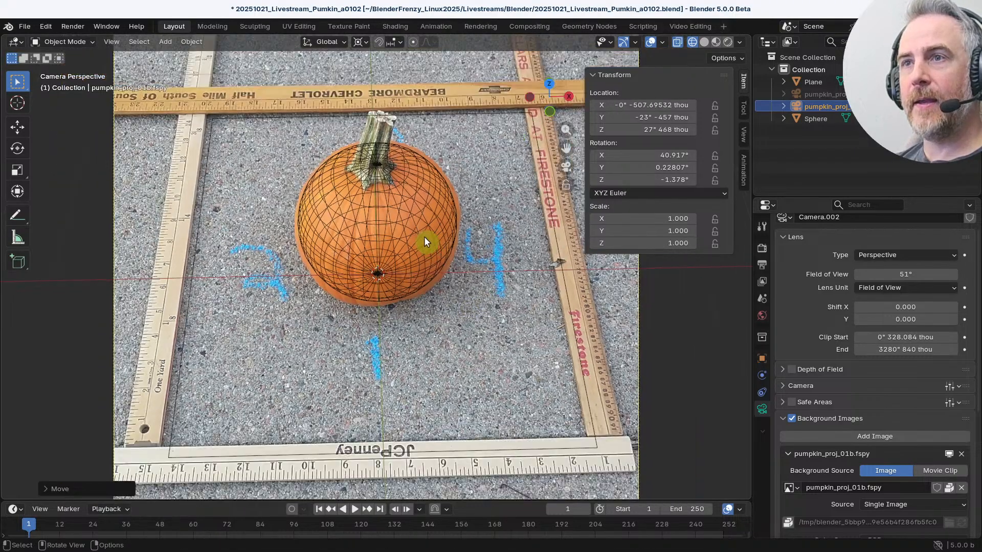
Step: Select the sphere and scale it uniformly to about 0.235 to fit the pumpkin's outline
scroll(403, 222, down, 3)
click(402, 239)
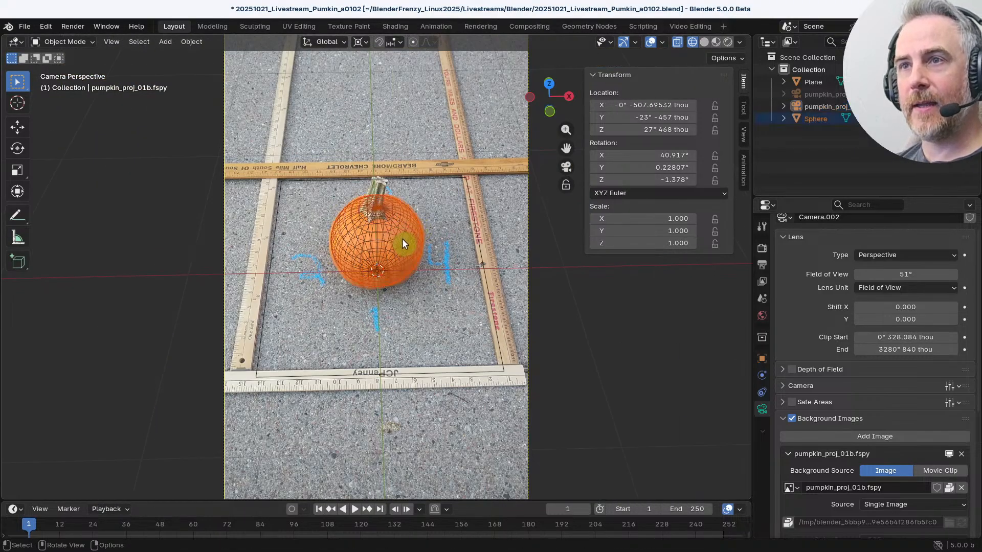
scroll(459, 308, up, 5)
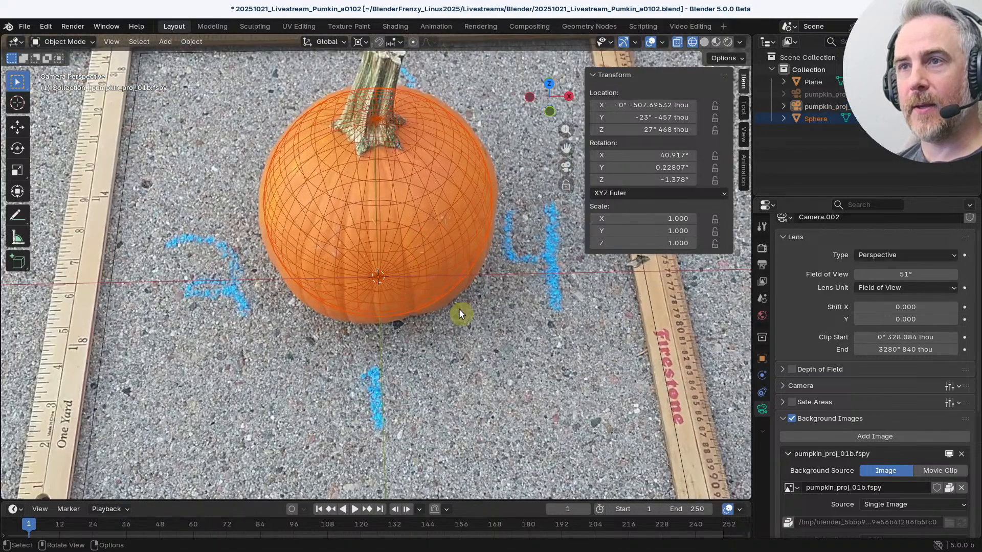
click(395, 193)
key(s)
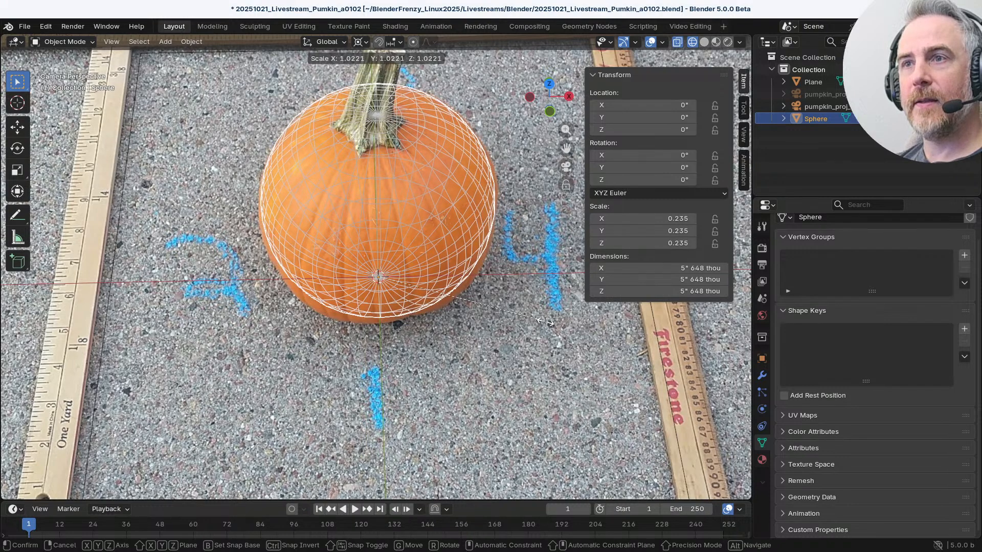
click(490, 317)
key(Home)
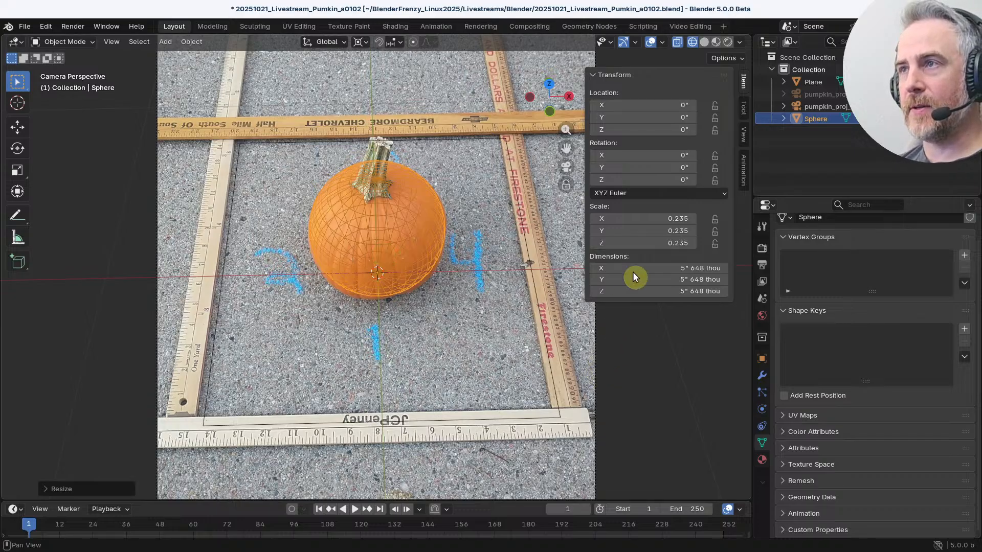
Step: Move the pumpkin_proj_01b.fspy camera about 0.17 inches along Y to line the sphere up with the pumpkin's base
click(815, 106)
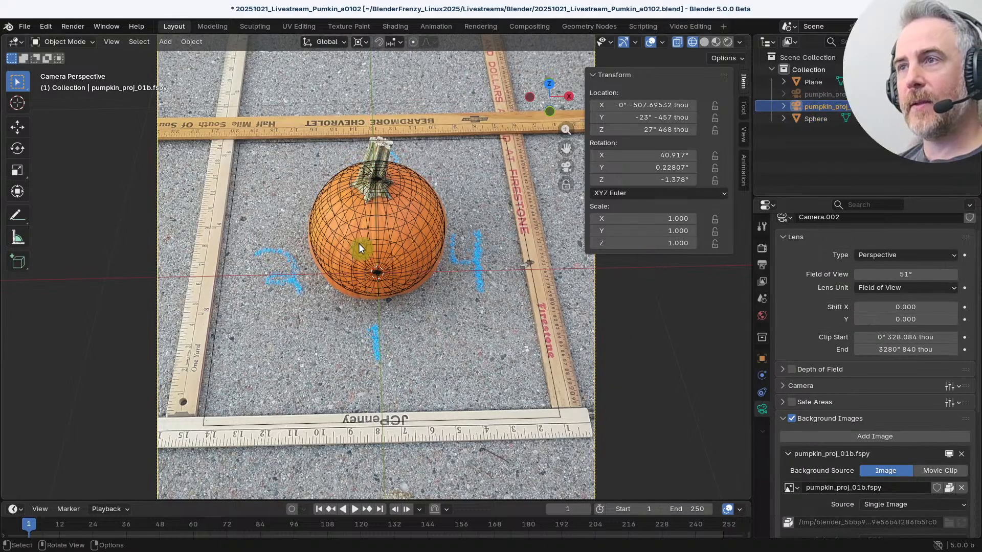
scroll(419, 256, up, 1)
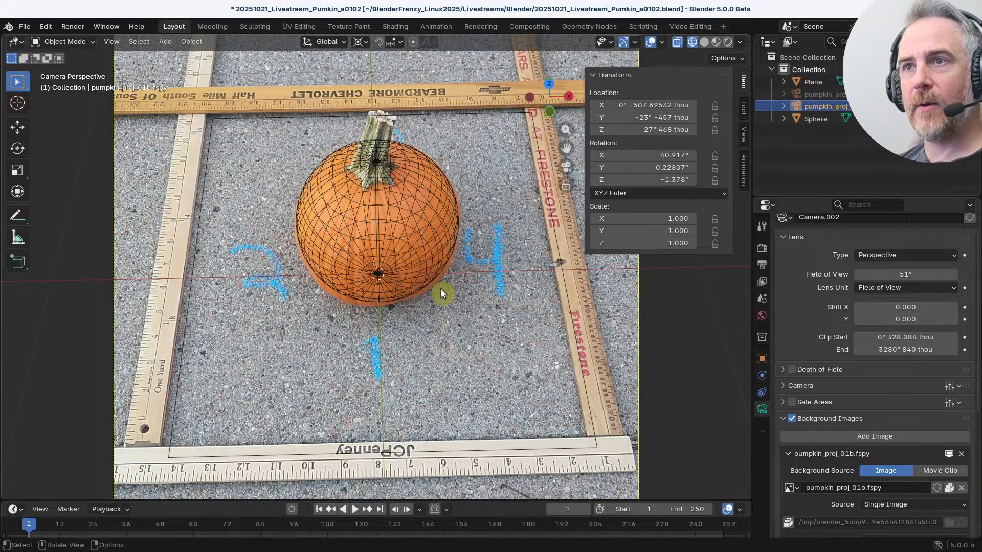
scroll(441, 290, down, 1)
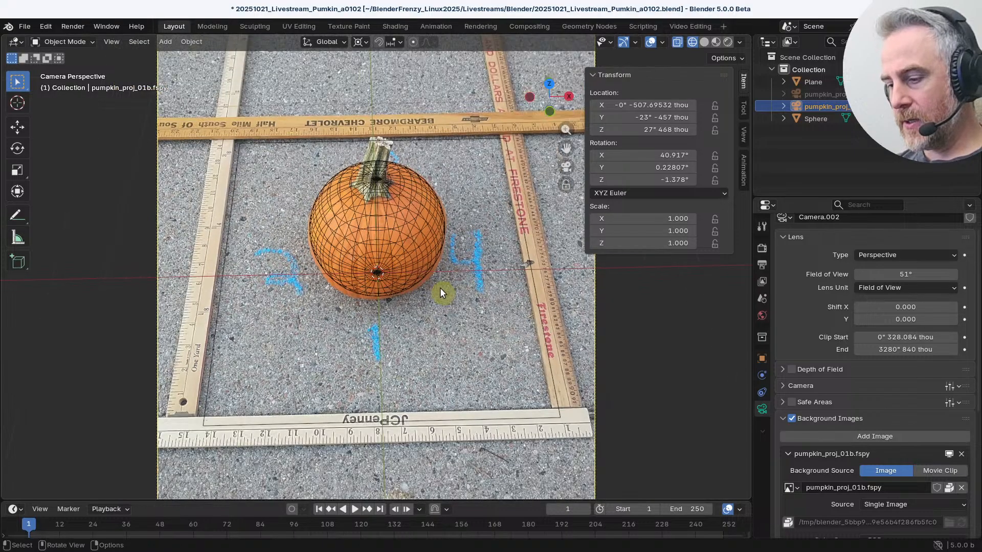
key(g)
key(y)
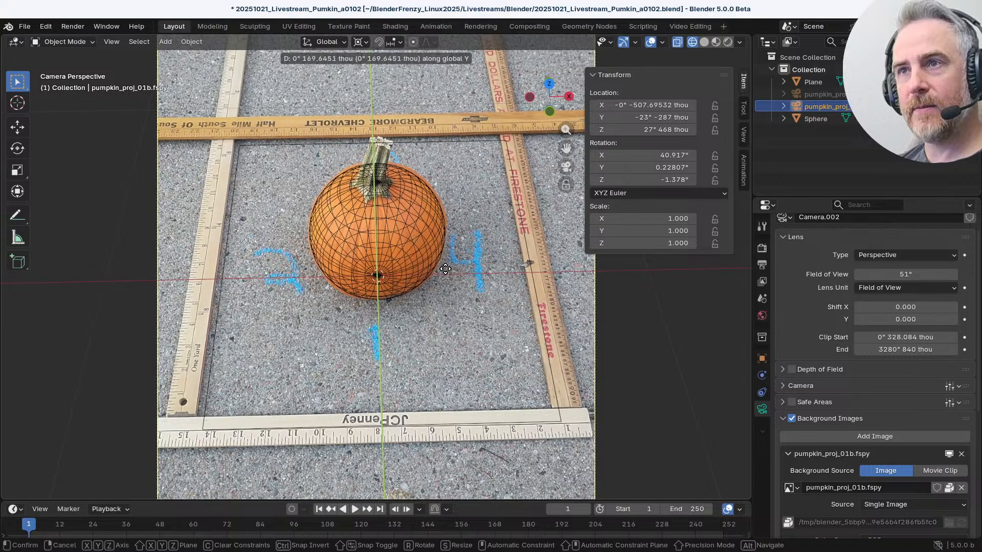
click(446, 269)
Step: Scale the sphere uniformly to about 0.240, roughly 5.757 inches across, to match the pumpkin's width
click(419, 251)
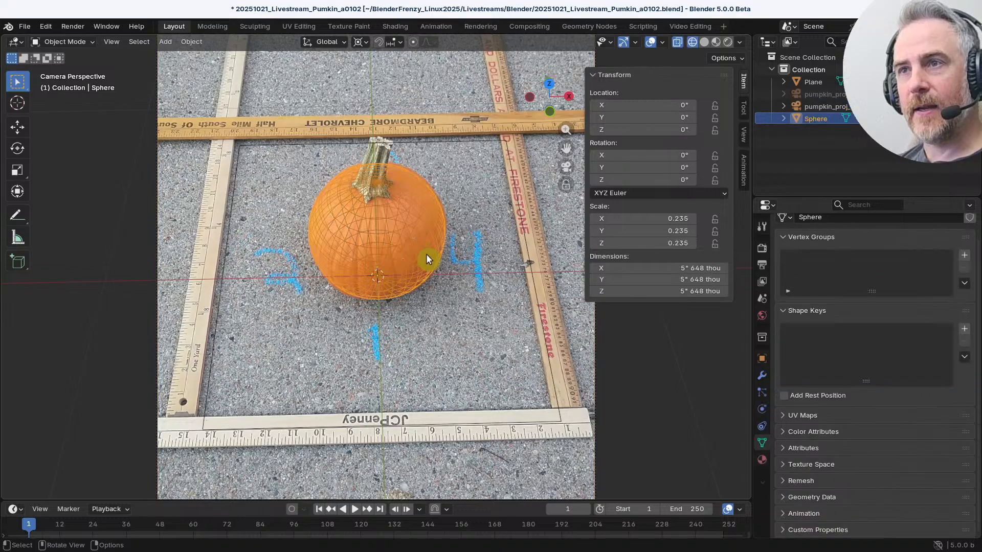
key(s)
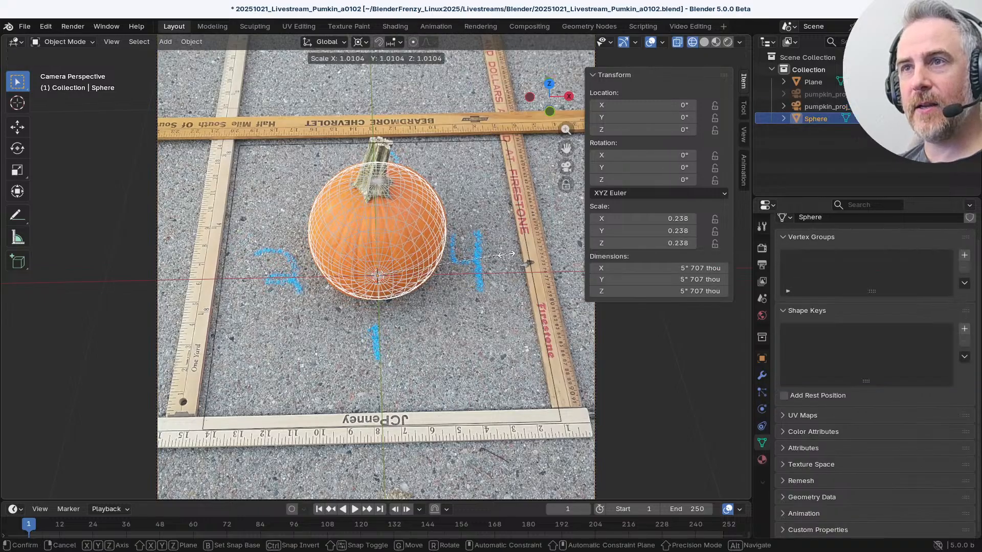
click(515, 248)
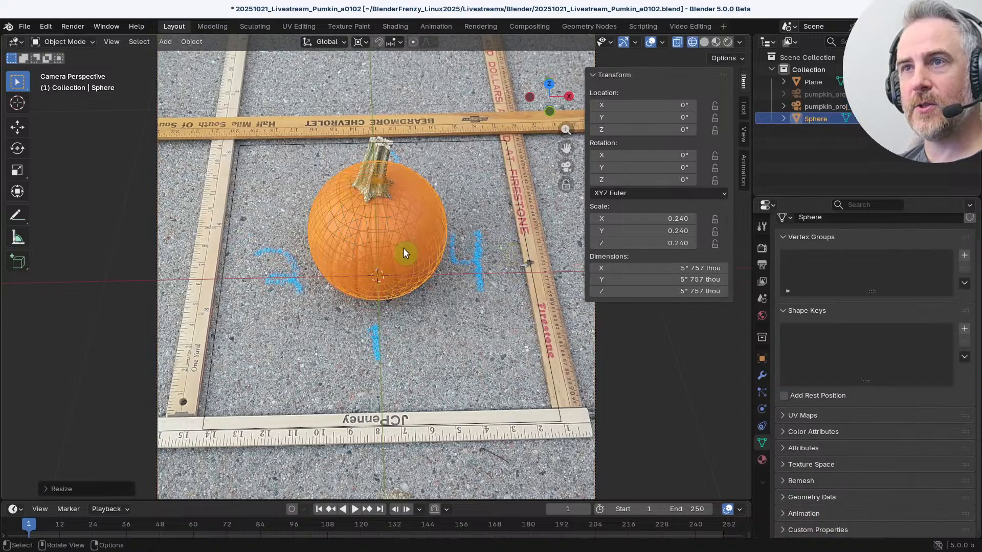
Step: Turn off X-ray display in the viewport so the sphere's far-side wireframe is hidden over the photographed pumpkin
scroll(376, 240, up, 2)
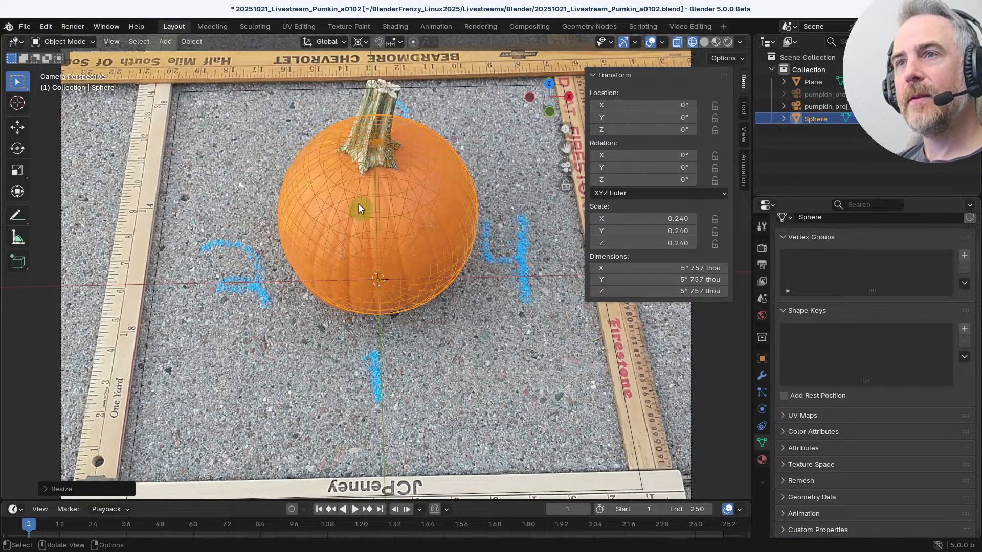
scroll(363, 266, up, 1)
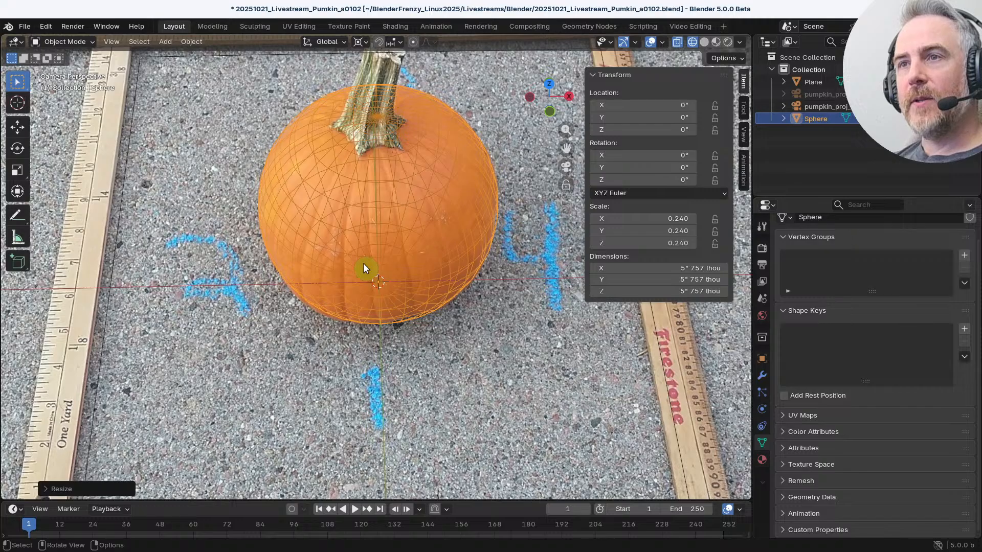
scroll(363, 263, up, 2)
scroll(398, 247, down, 4)
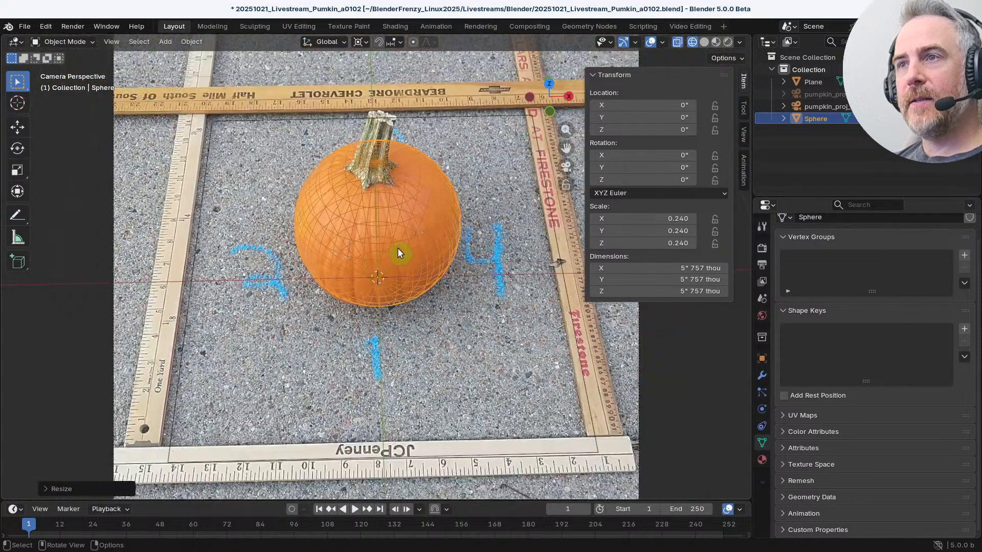
click(677, 41)
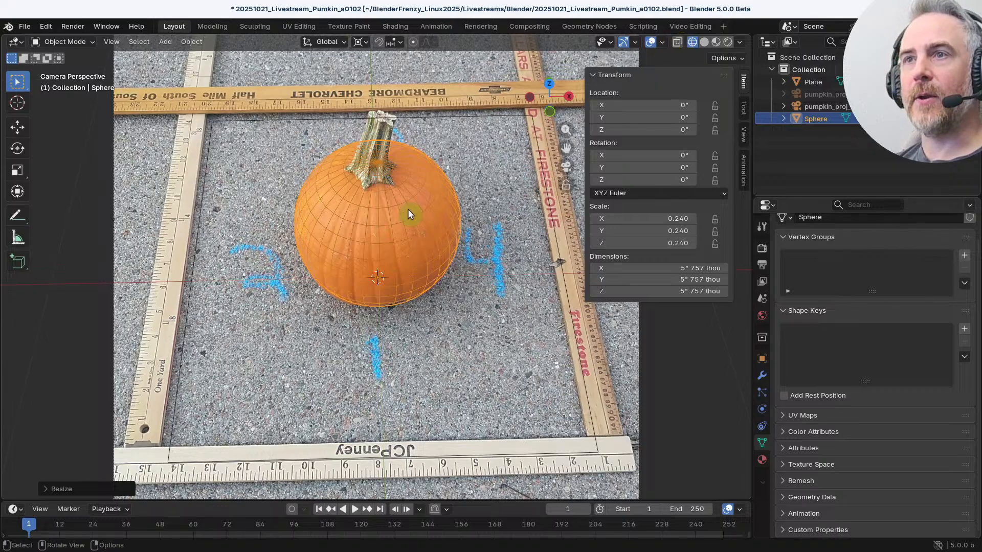
Step: Inspect the sphere's fit against the pumpkin's outline and stem in the camera view, and save the Blender file
scroll(376, 271, up, 2)
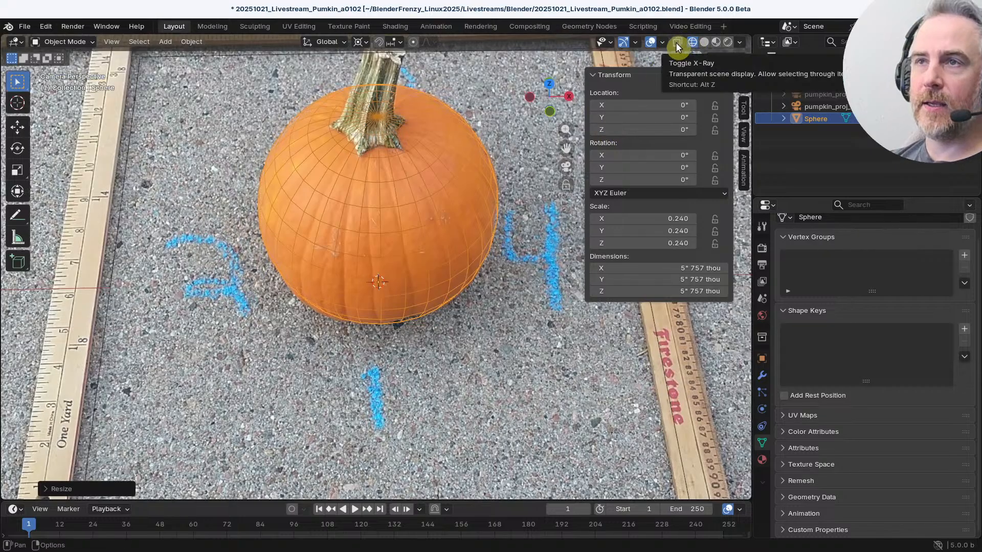
scroll(383, 266, down, 2)
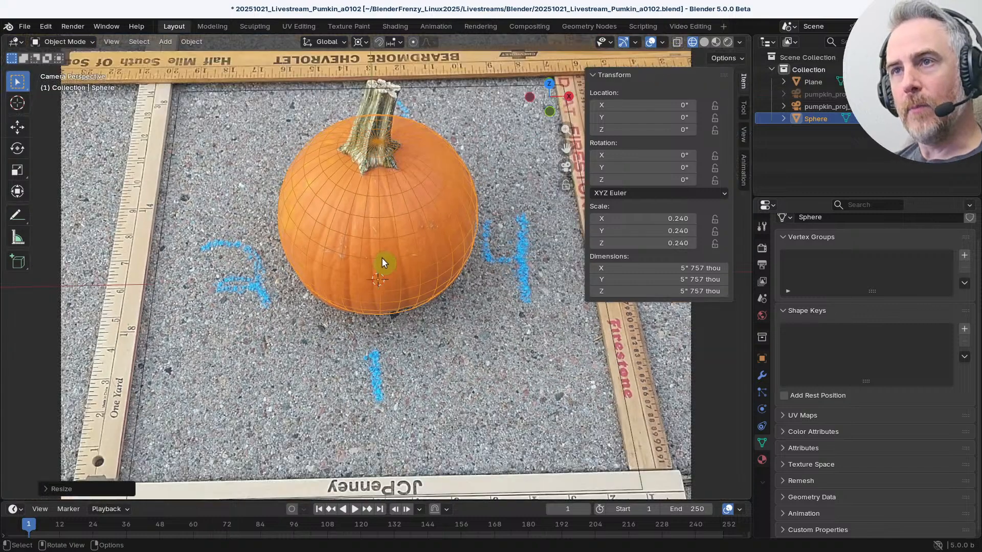
scroll(382, 256, down, 2)
scroll(379, 257, up, 1)
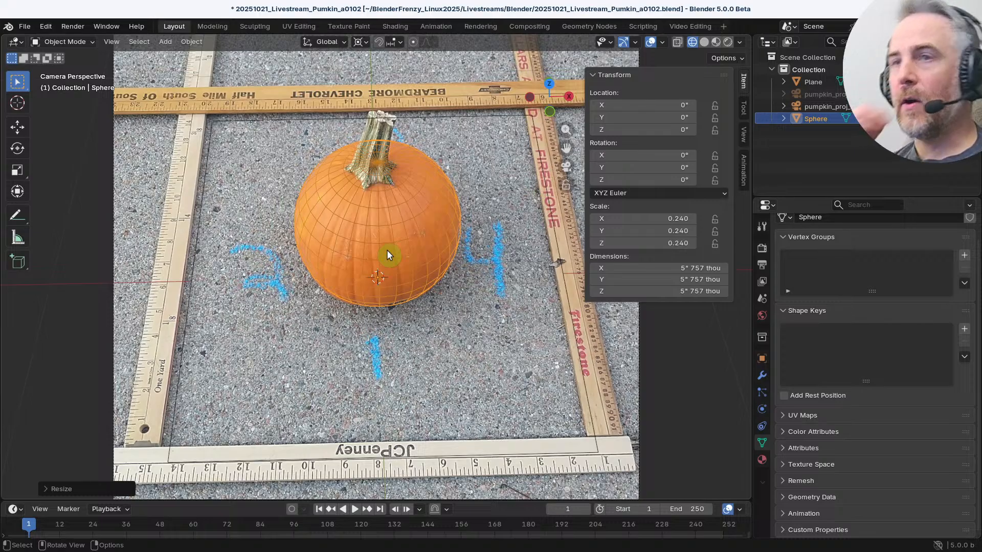
ctrl+middle_drag(387, 256, 365, 234)
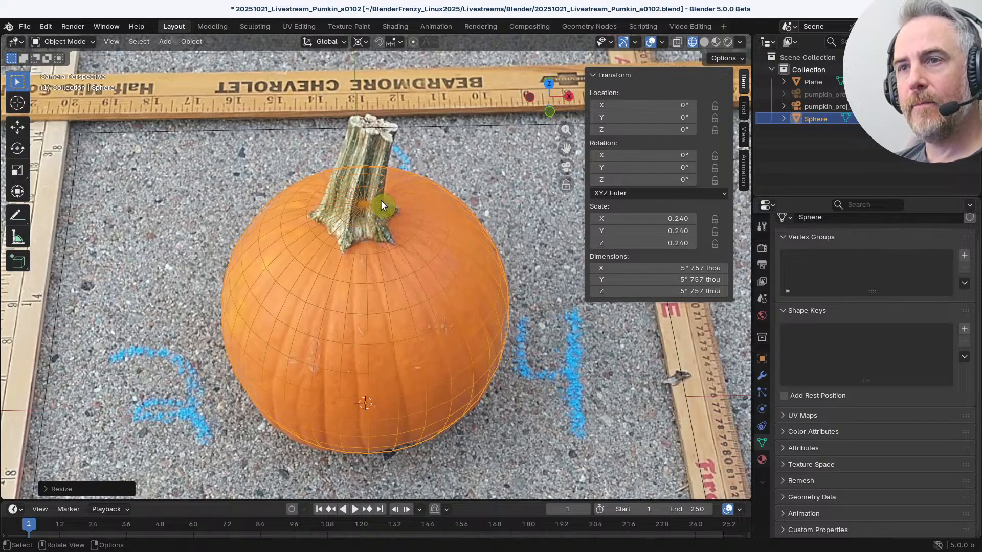
scroll(381, 201, down, 6)
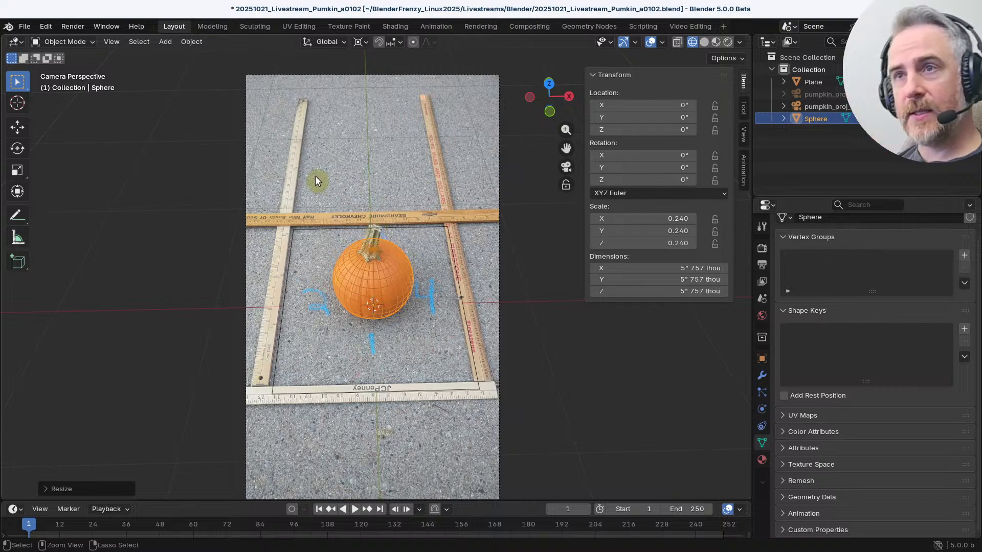
key(ctrl+s)
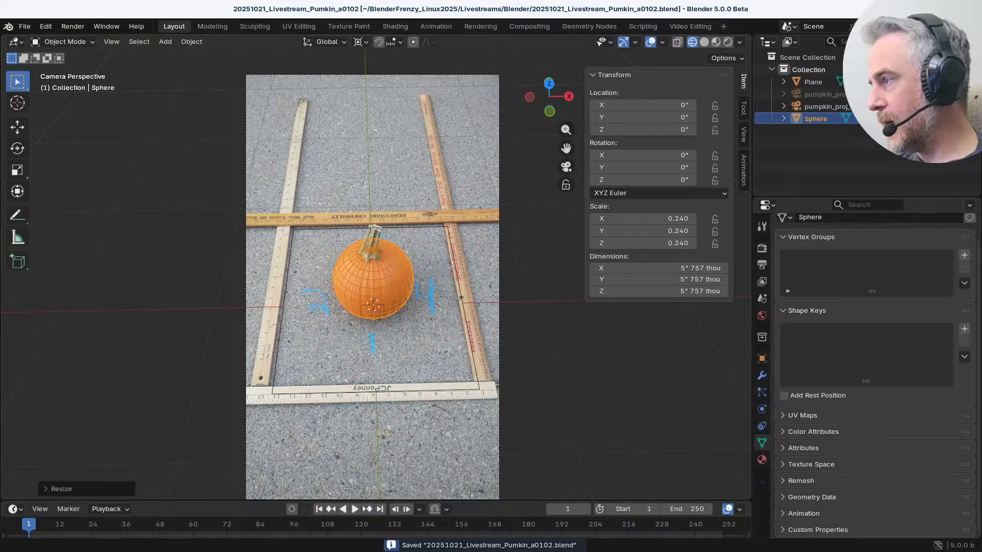
Step: Switch to fSpy to review the pumpkin photo's camera solution, and return to Blender
key(alt+Tab)
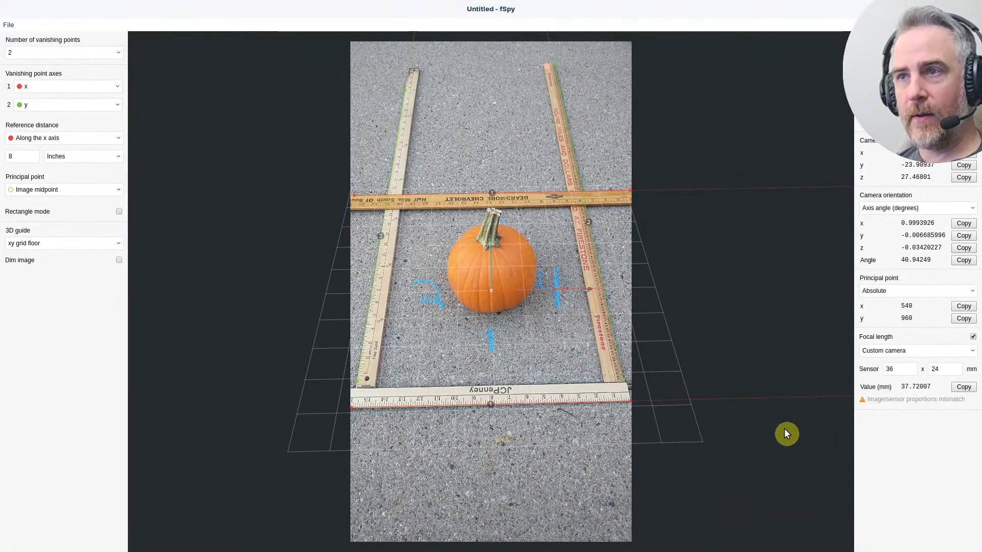
key(alt+Tab)
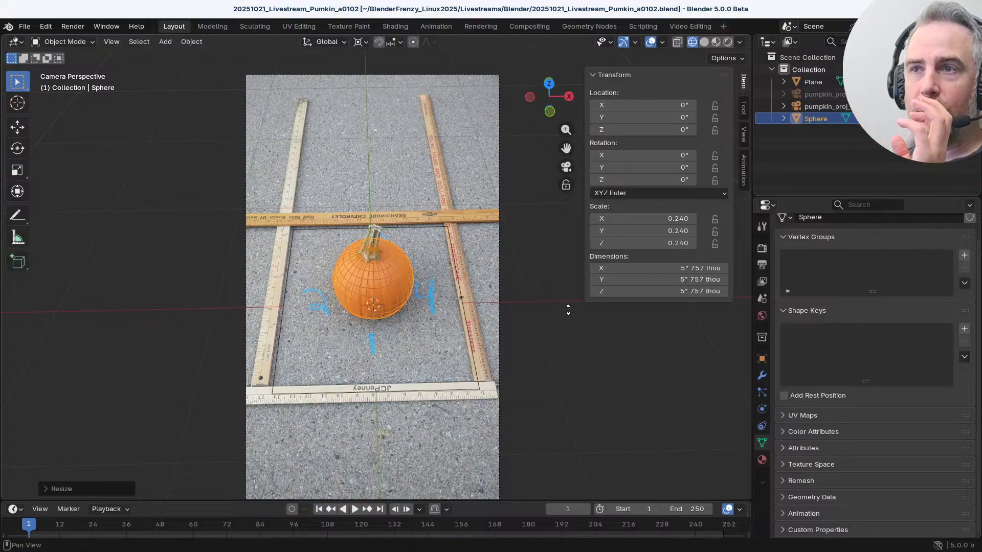
Step: Leave the camera view, show the scene's unit settings, and select the pumpkin_proj_01b.fspy camera to examine its position relative to the sphere
middle_drag(540, 353, 444, 321)
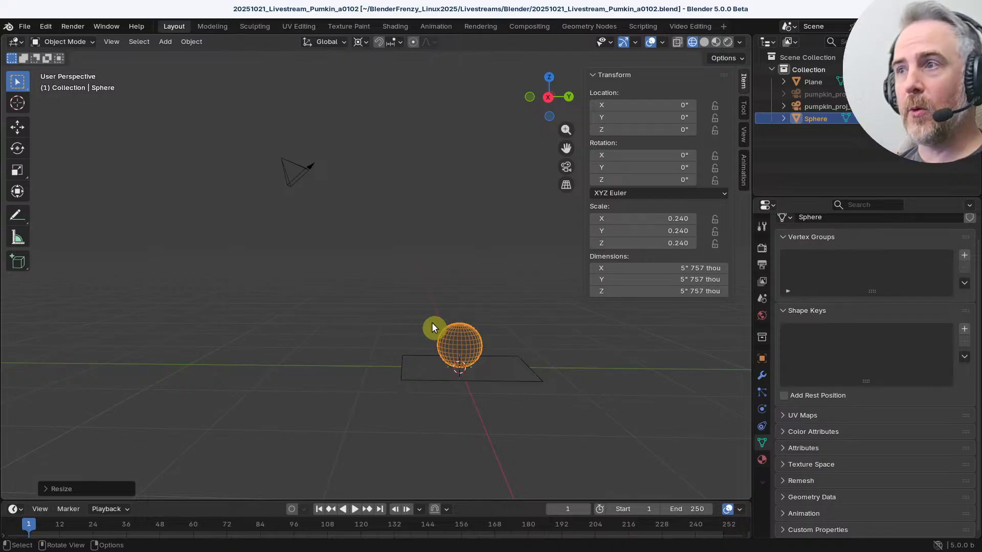
click(762, 298)
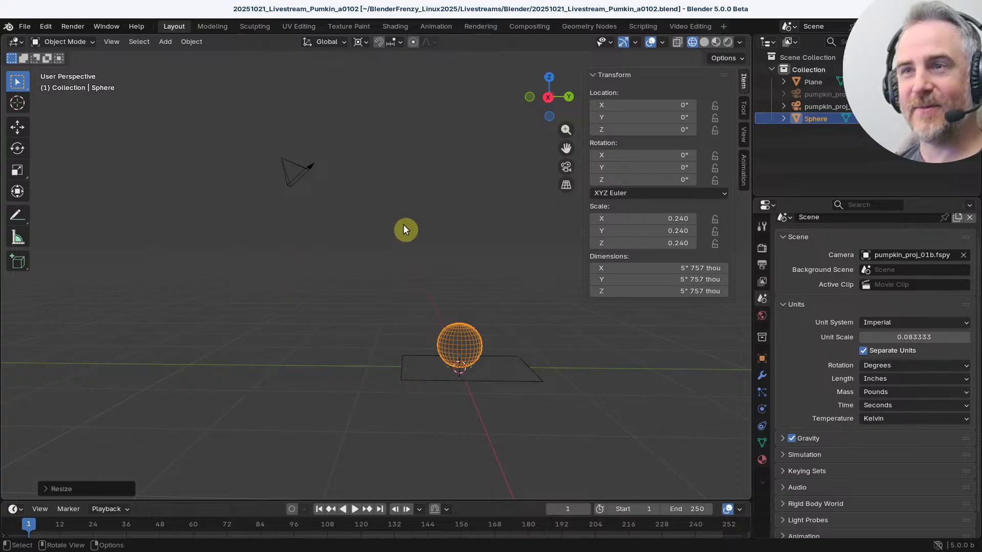
click(296, 167)
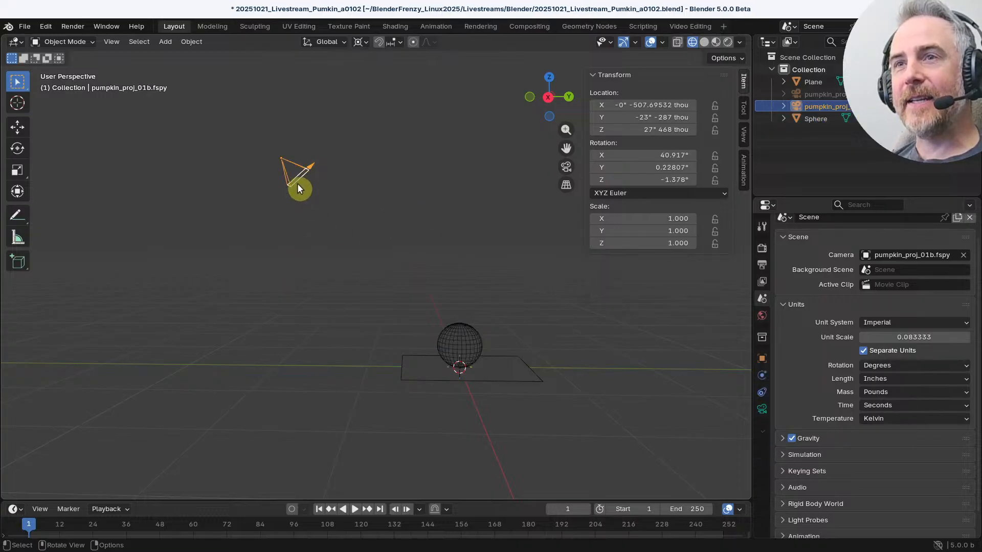
middle_drag(294, 174, 308, 197)
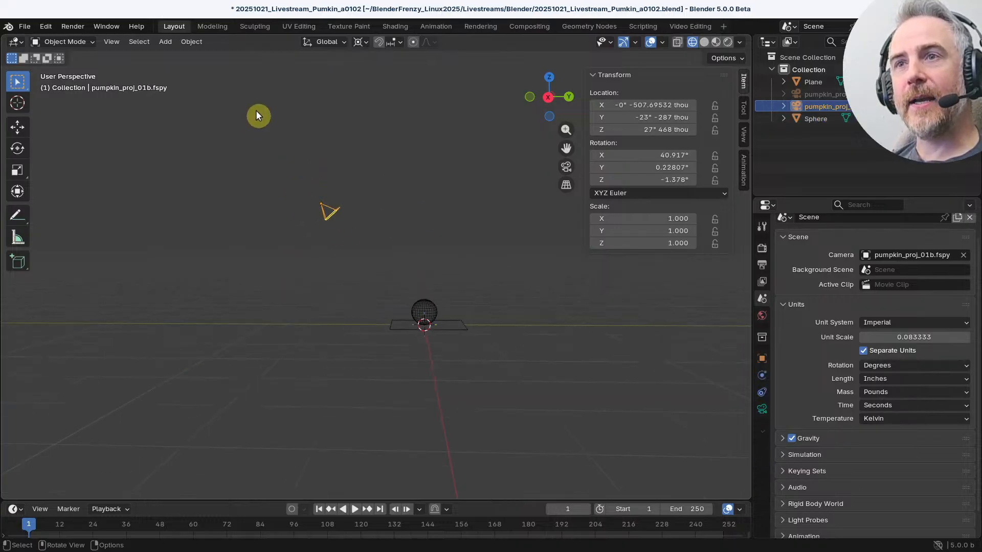
Step: Switch to fSpy, replace the background photo with the pumpkin picture that has grass behind it, and return to Blender
scroll(304, 226, up, 3)
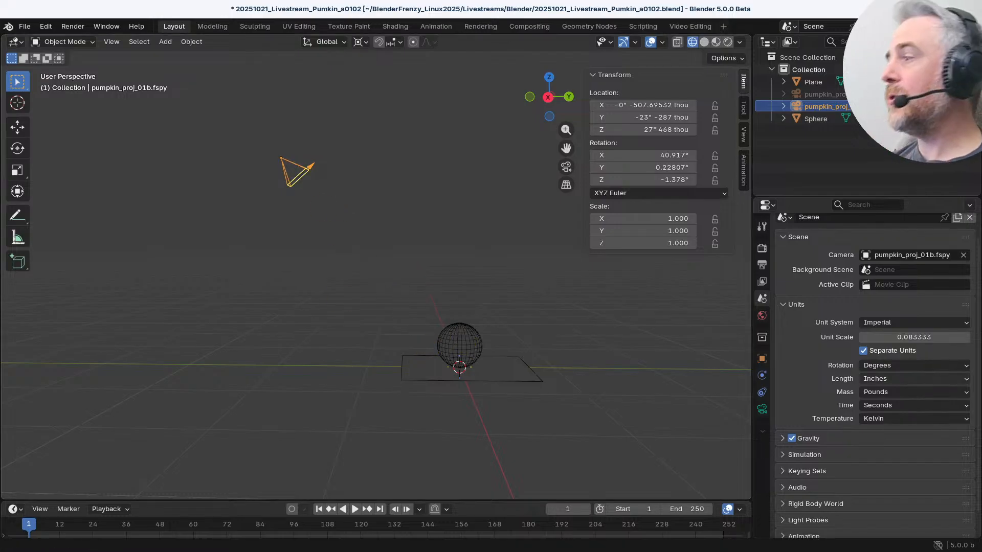
key(alt+Tab)
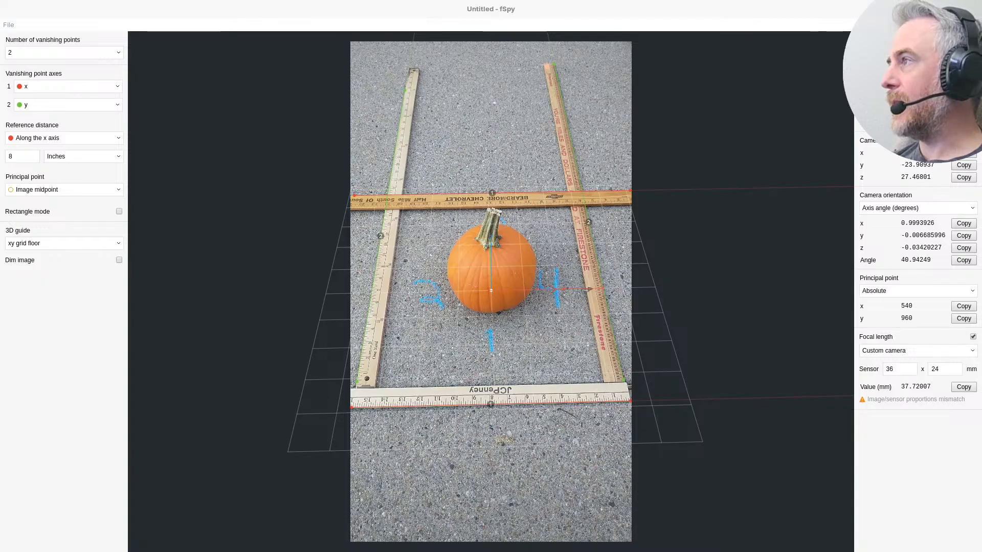
drag(981, 299, 527, 267)
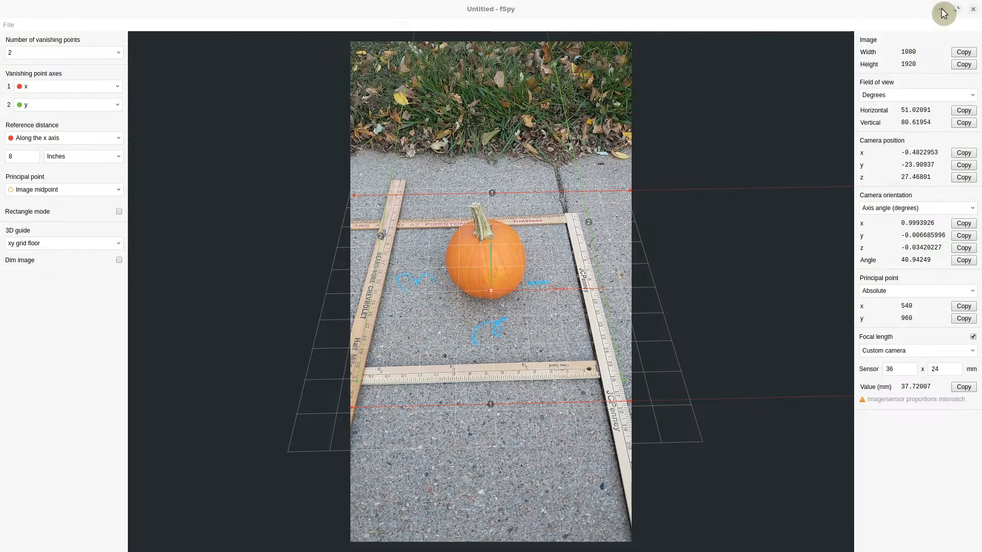
click(944, 11)
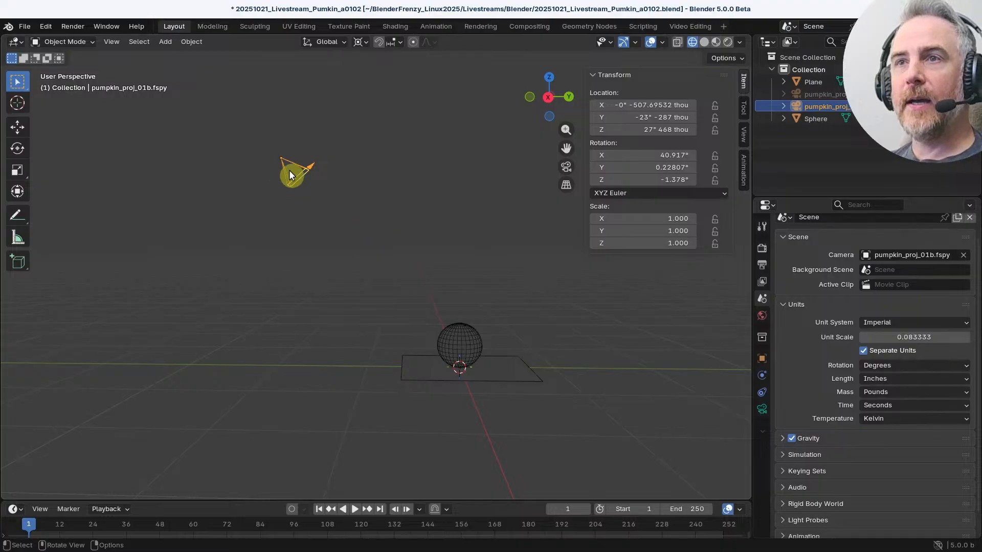
Step: Duplicate the pumpkin_proj_01b.fspy camera in place, keeping the copy at the original's location
key(shift+d)
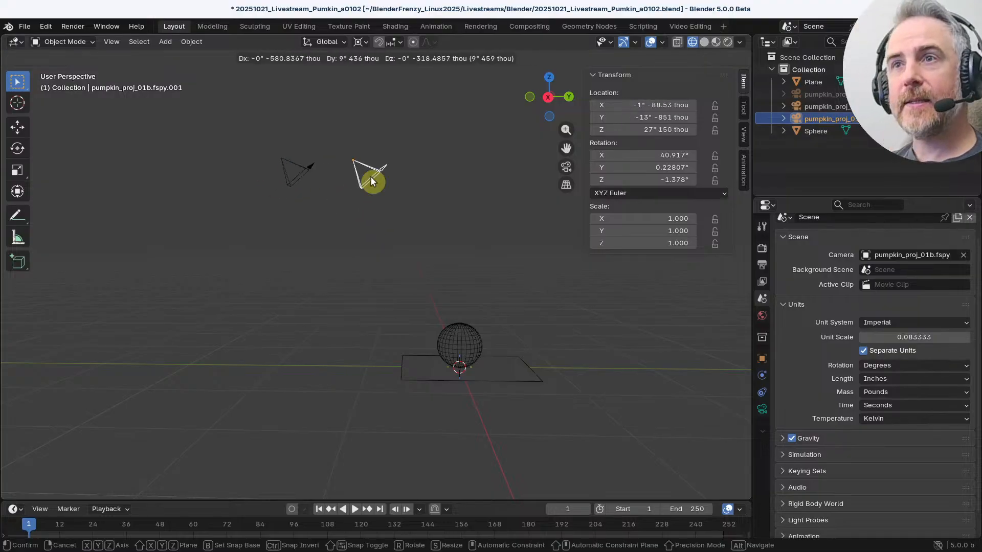
right_click(372, 177)
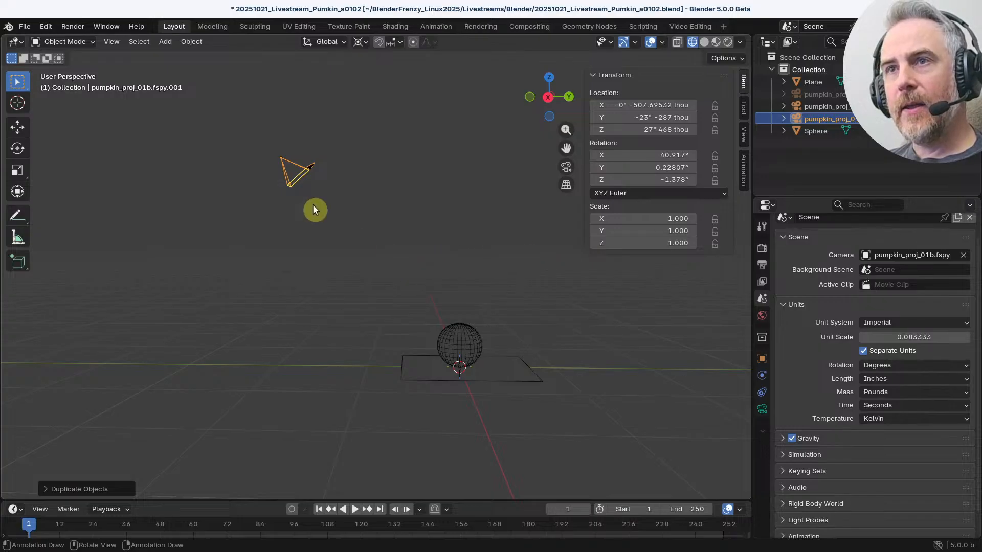
middle_drag(312, 204, 430, 266)
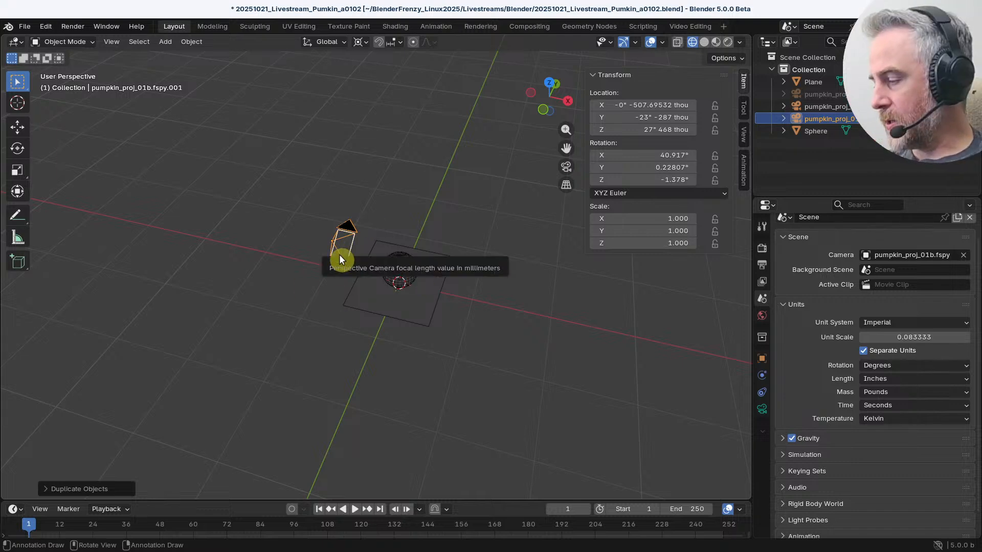
key(KP_0)
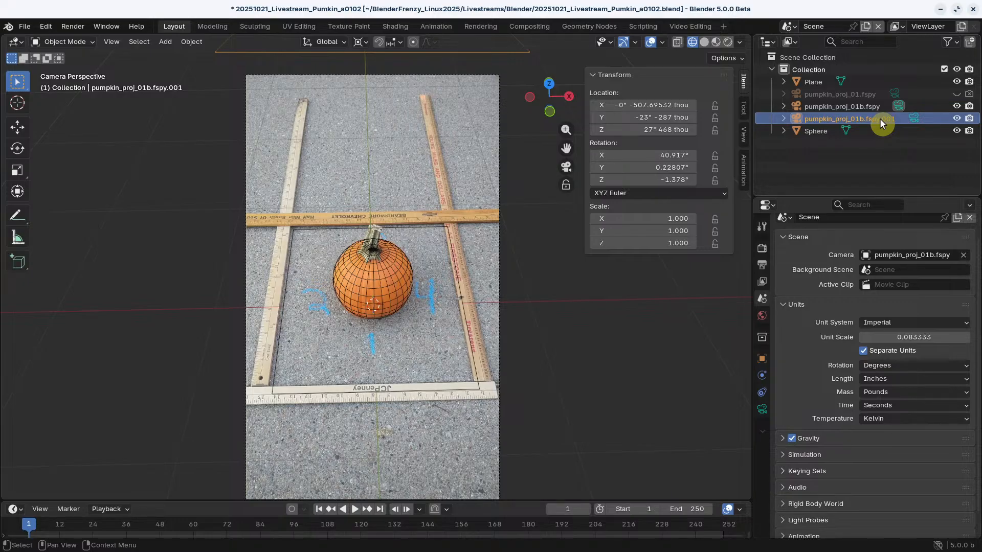
Step: Rename the duplicated camera to pumpkin_proj_01b_dup1
double_click(880, 118)
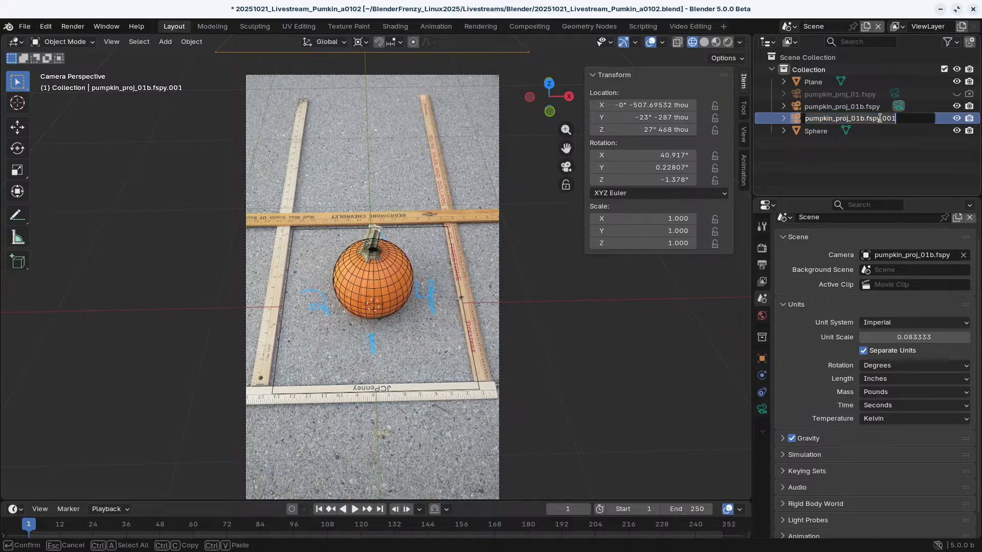
click(899, 119)
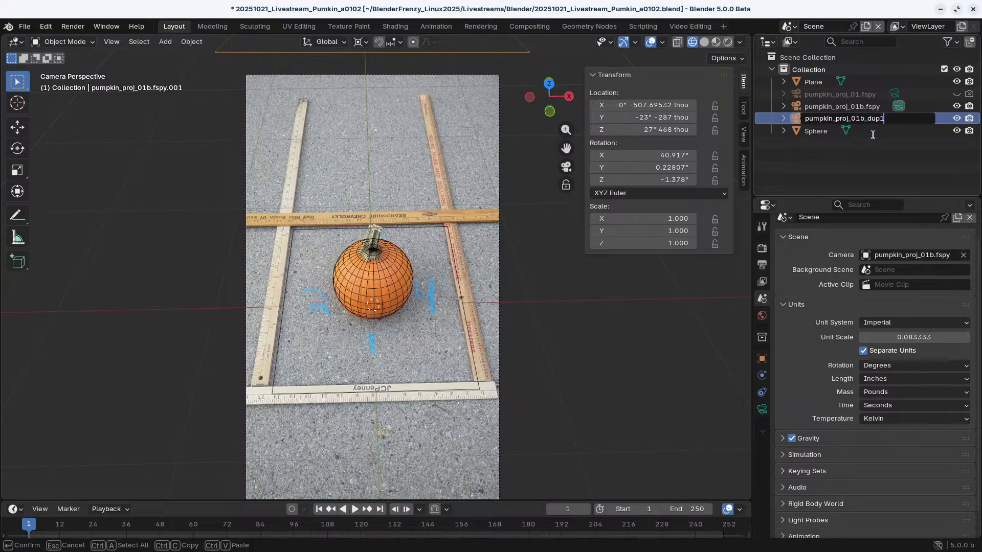
text(_dup1)
click(873, 134)
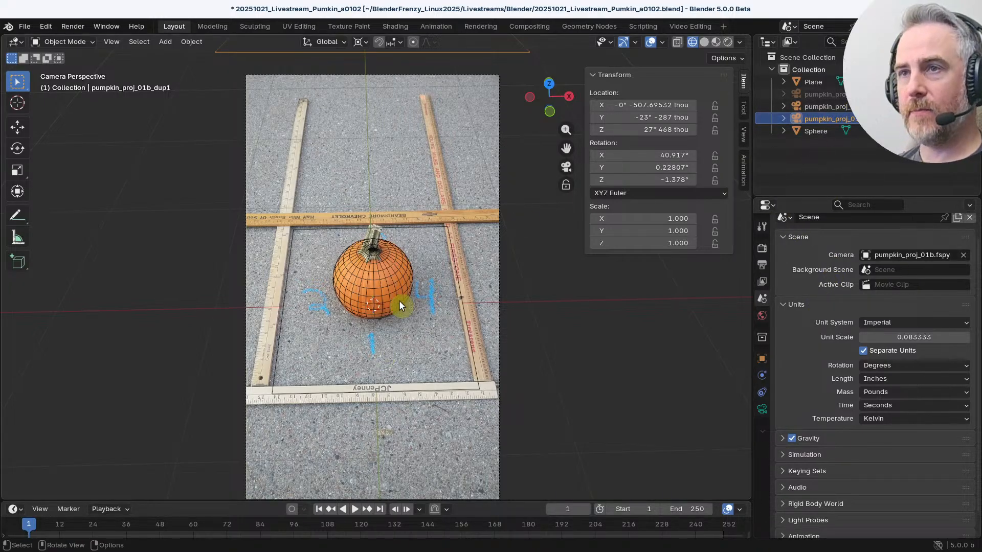
Step: Rotate the duplicated camera -90° about the global Z axis, pivoting around the 3D cursor
scroll(412, 279, down, 2)
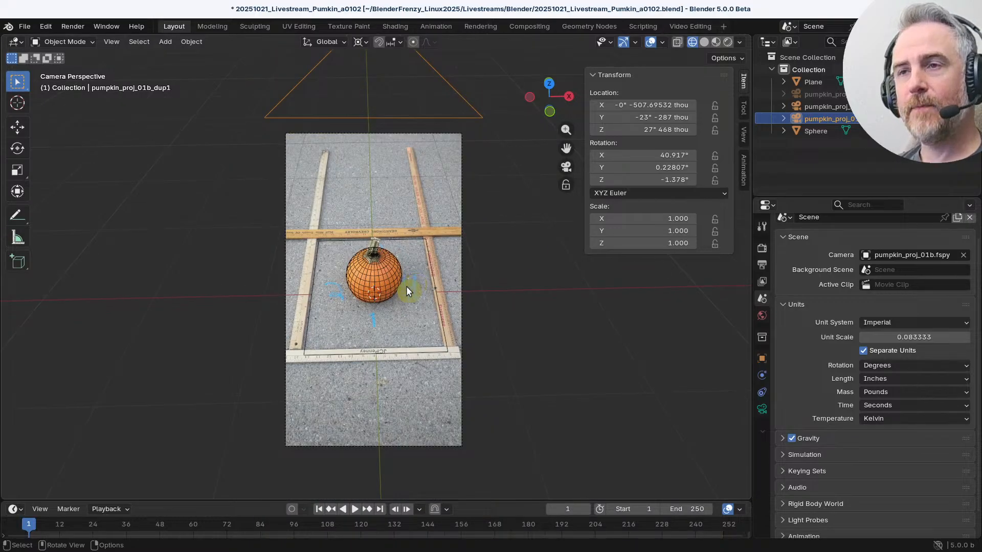
scroll(407, 291, up, 1)
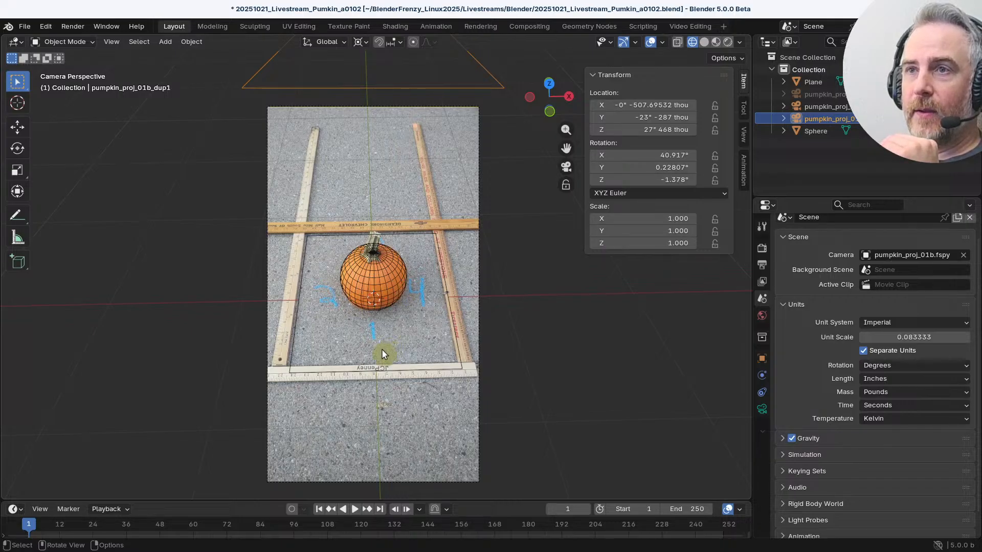
scroll(507, 311, down, 3)
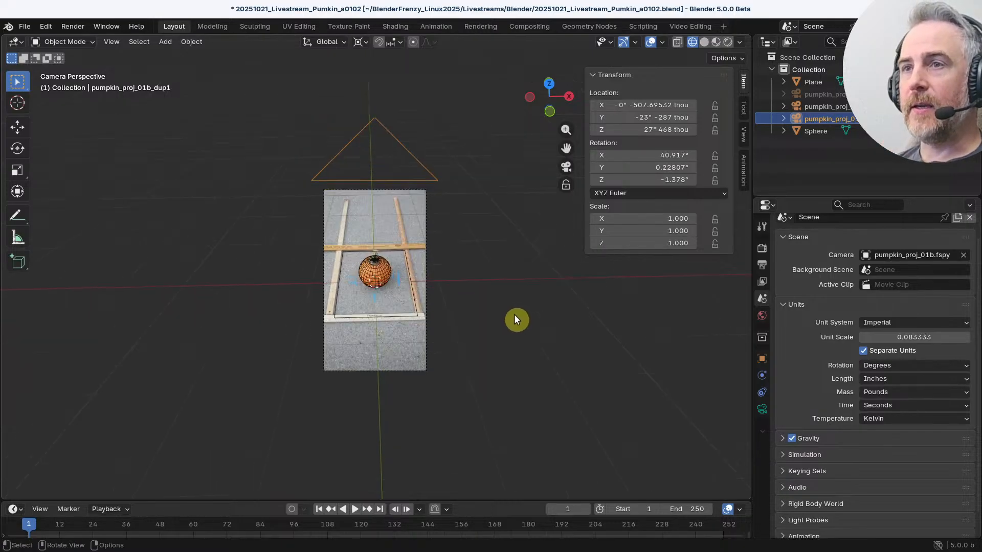
middle_drag(514, 314, 371, 211)
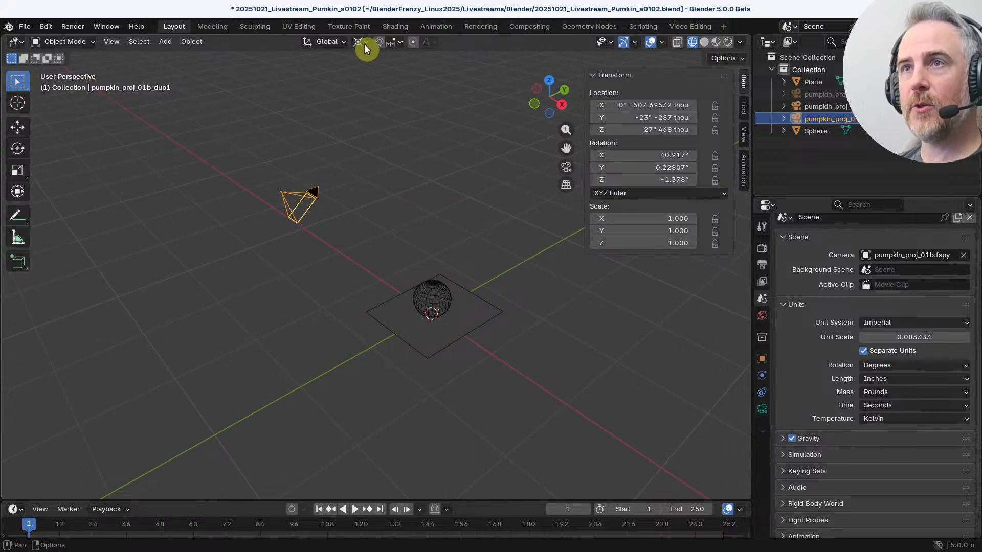
key(r)
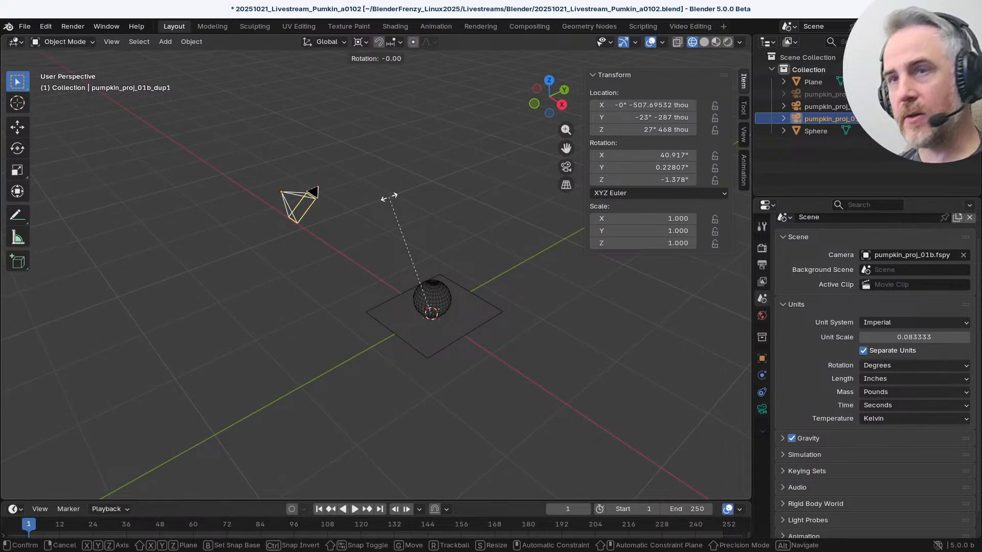
key(z)
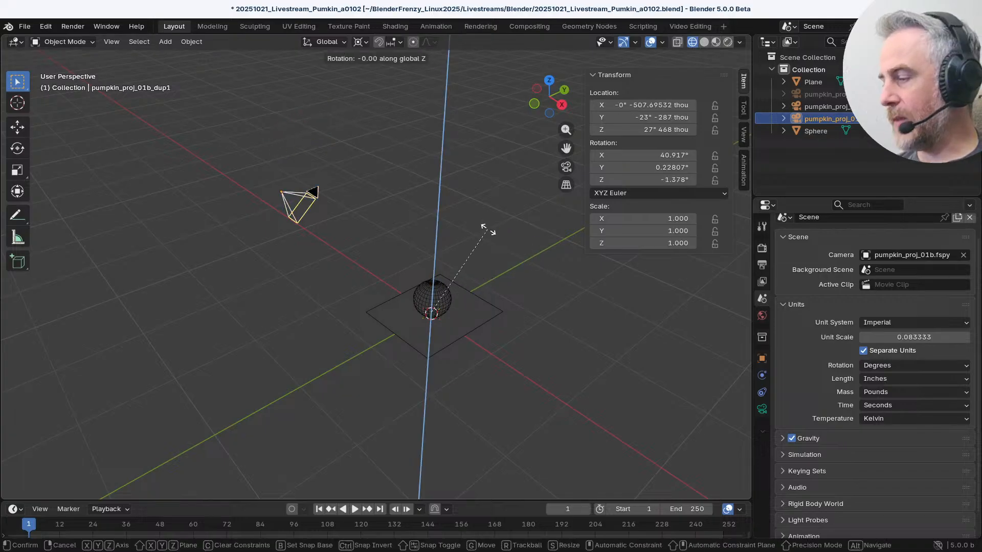
text(-90)
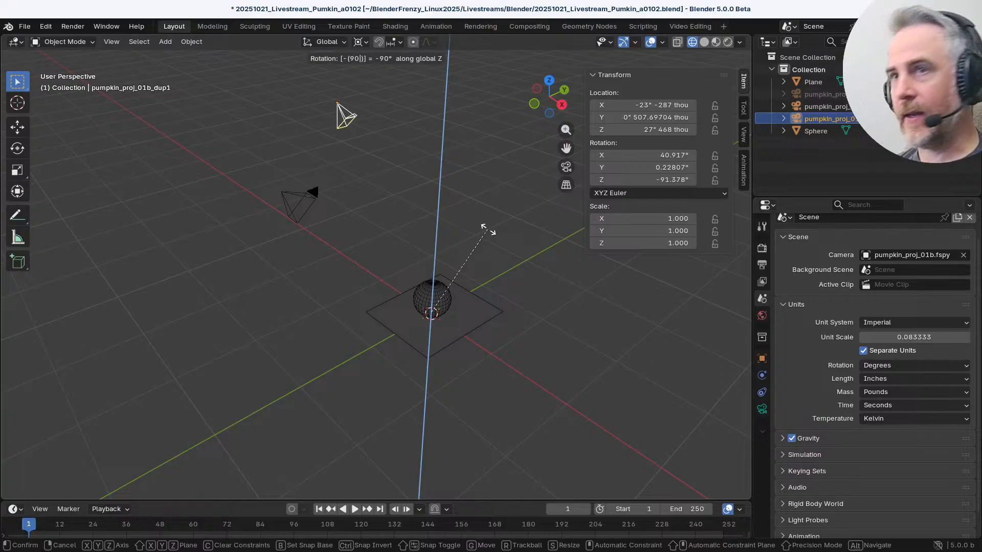
key(Return)
middle_drag(447, 255, 358, 231)
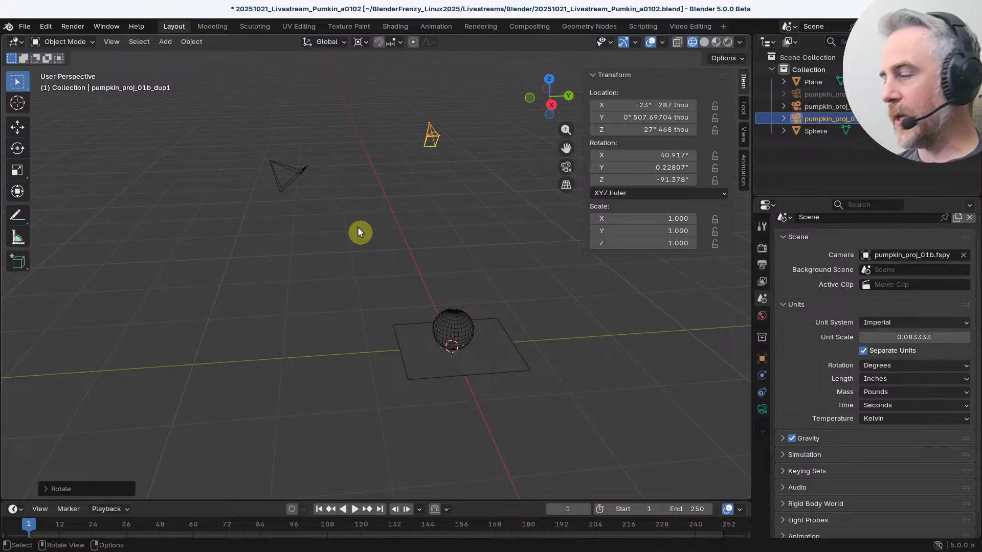
Step: Compare the views through pumpkin_proj_01b.fspy and pumpkin_proj_01b_dup1 by making each the active camera in turn
key(KP_0)
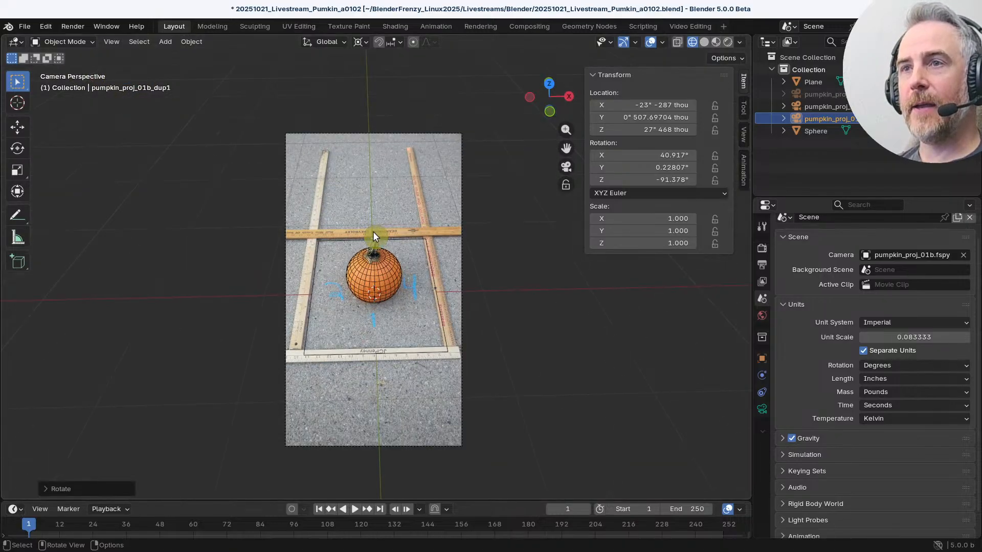
scroll(373, 233, down, 3)
scroll(372, 235, up, 4)
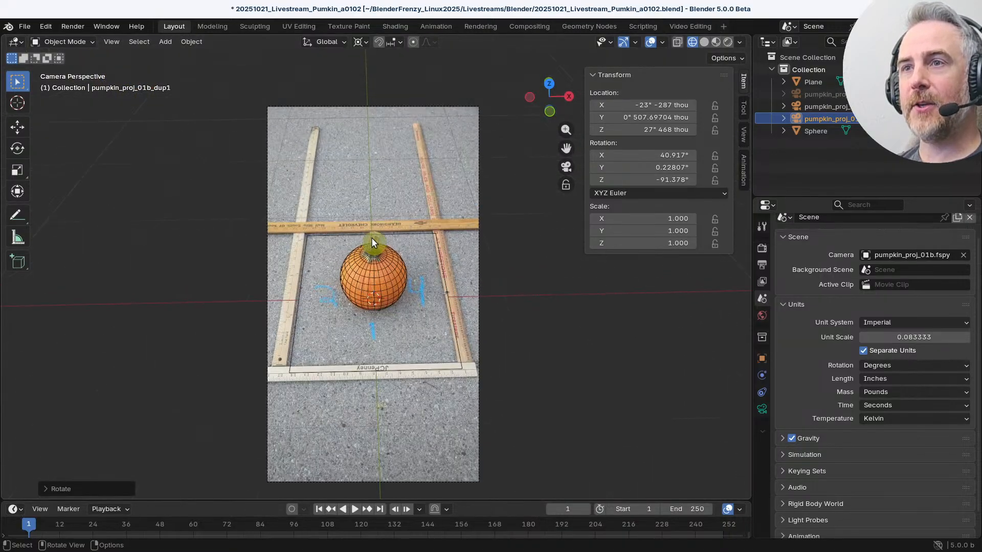
scroll(371, 239, down, 5)
scroll(416, 210, up, 2)
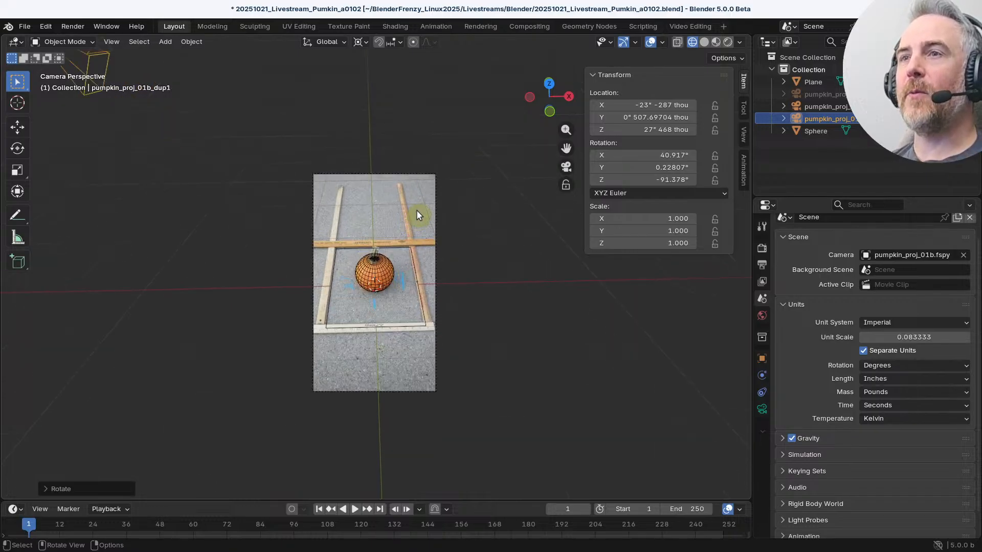
scroll(416, 210, up, 1)
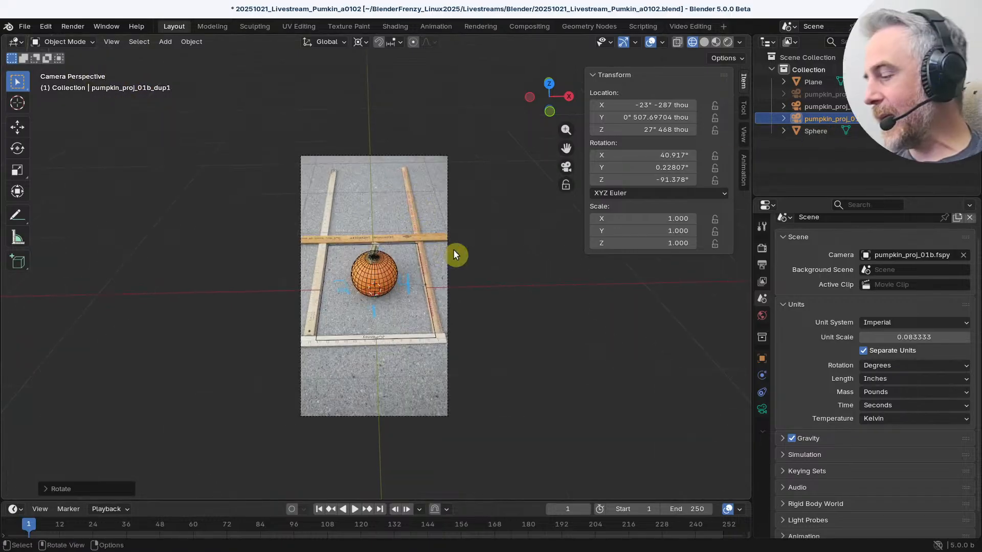
scroll(454, 250, up, 1)
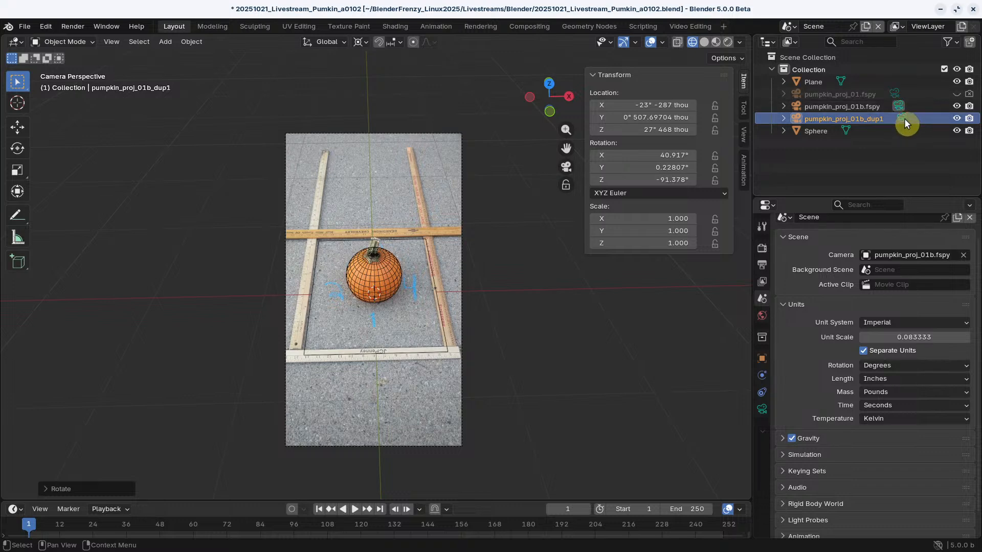
click(903, 119)
click(900, 109)
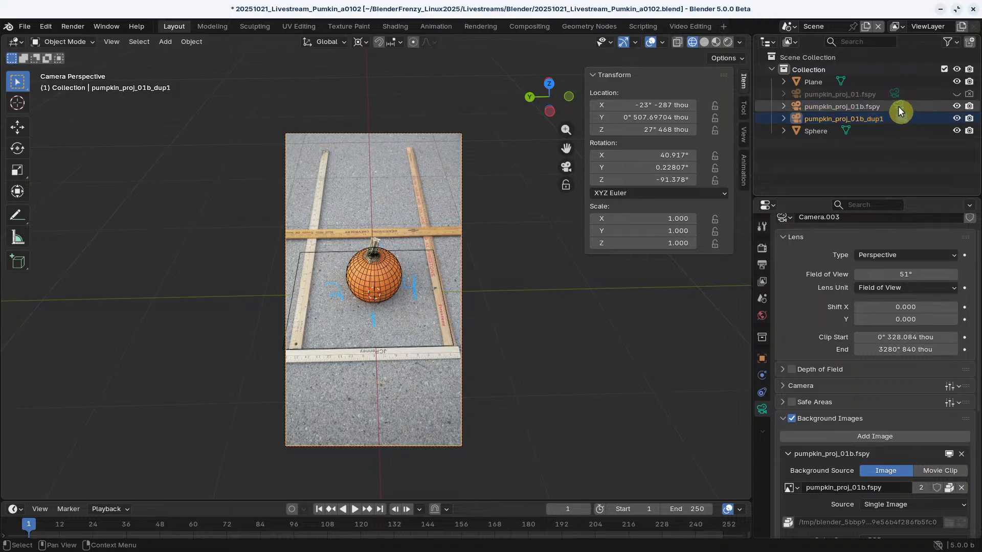
click(902, 120)
click(898, 106)
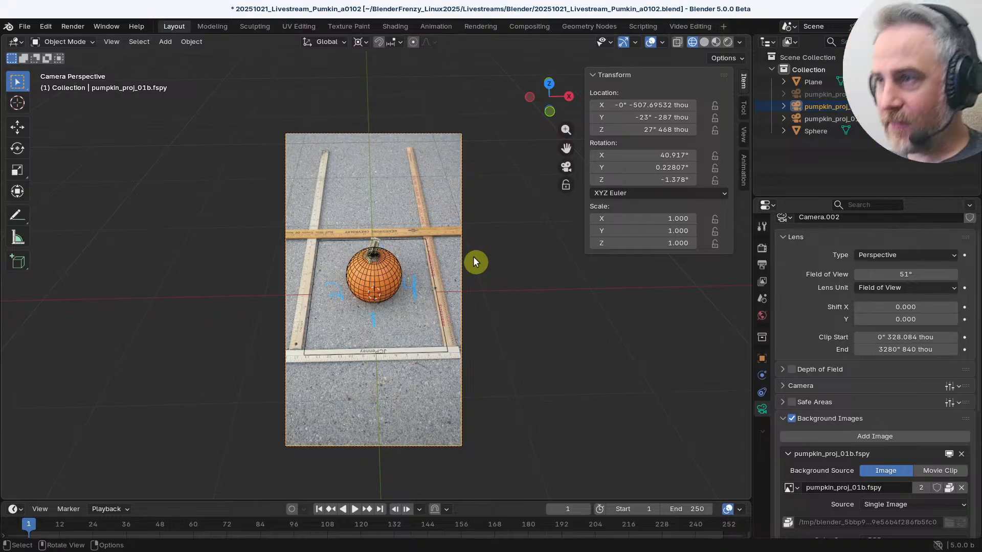
Step: Replace the background image of the pumpkin_proj_01b_dup1 camera with Pumpkin_0002.png
scroll(845, 431, down, 4)
scroll(845, 431, down, 4)
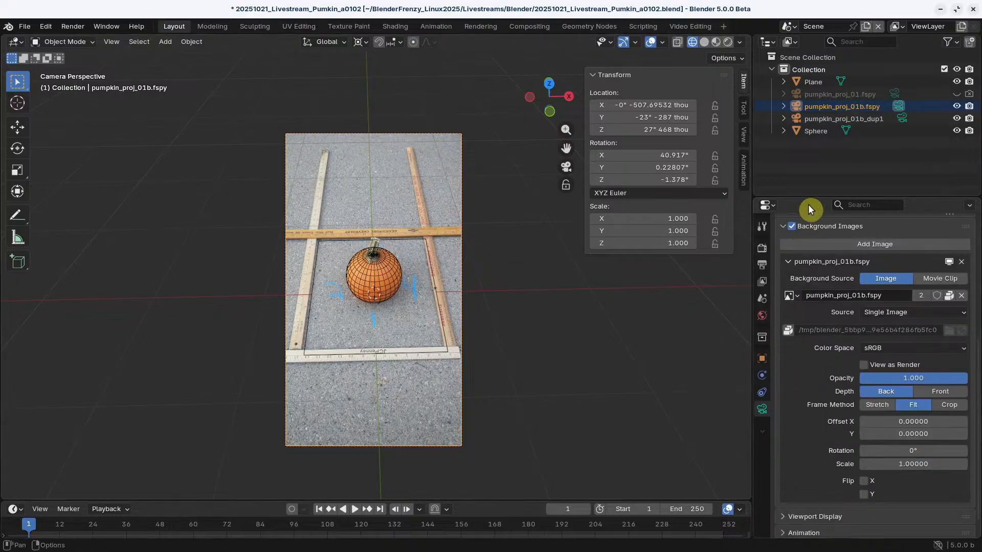
click(870, 122)
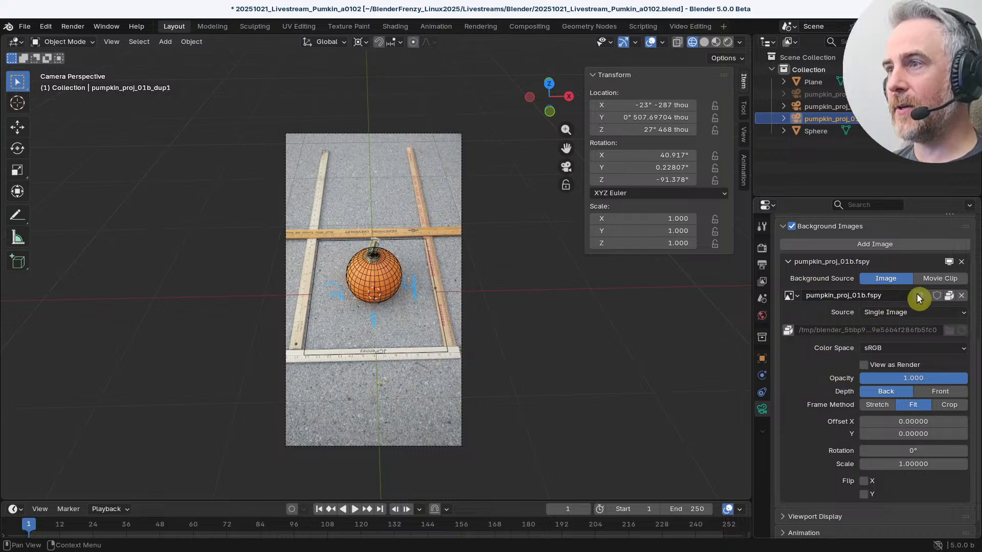
click(962, 296)
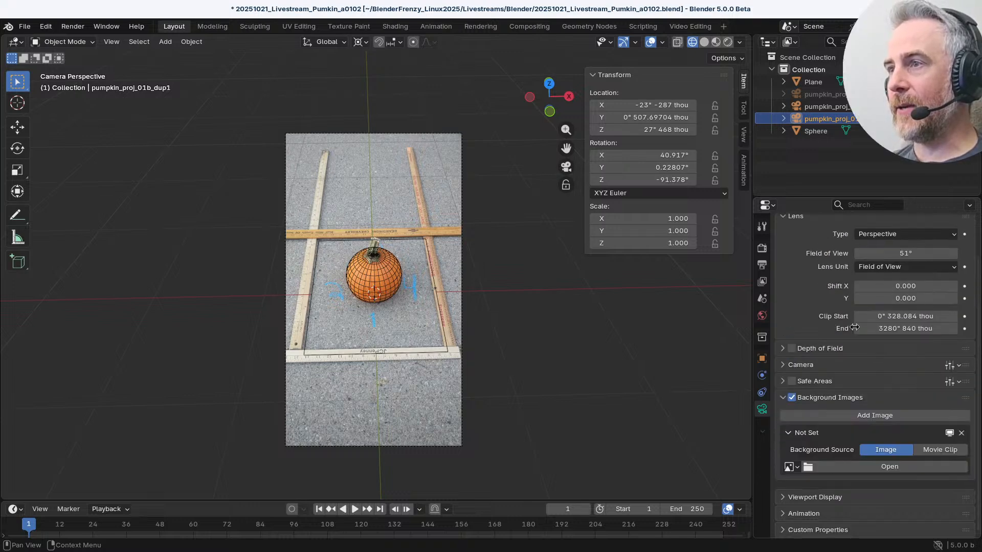
click(790, 475)
click(795, 477)
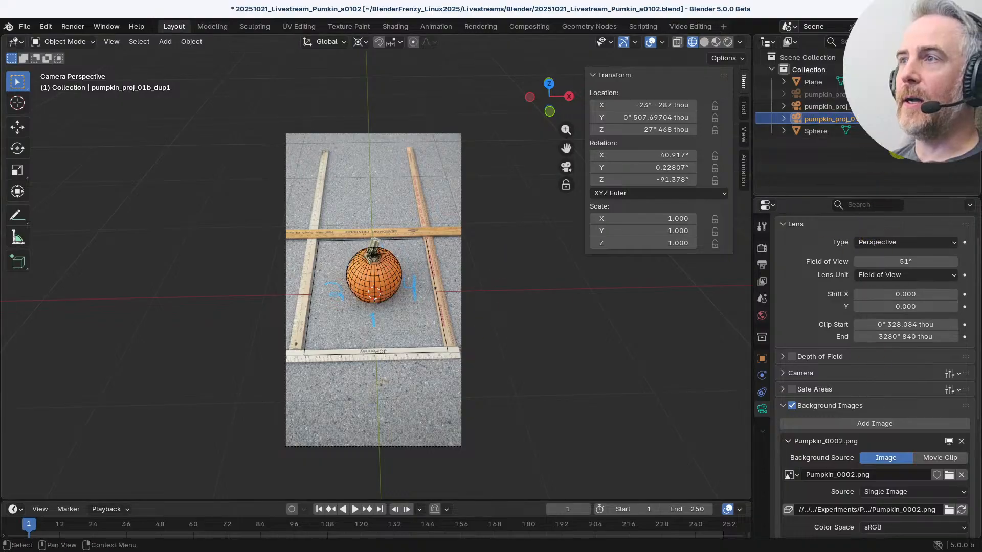
Step: Alternate the active camera between the duplicate and the original to check how the sphere and plane align with each pumpkin photo
click(901, 120)
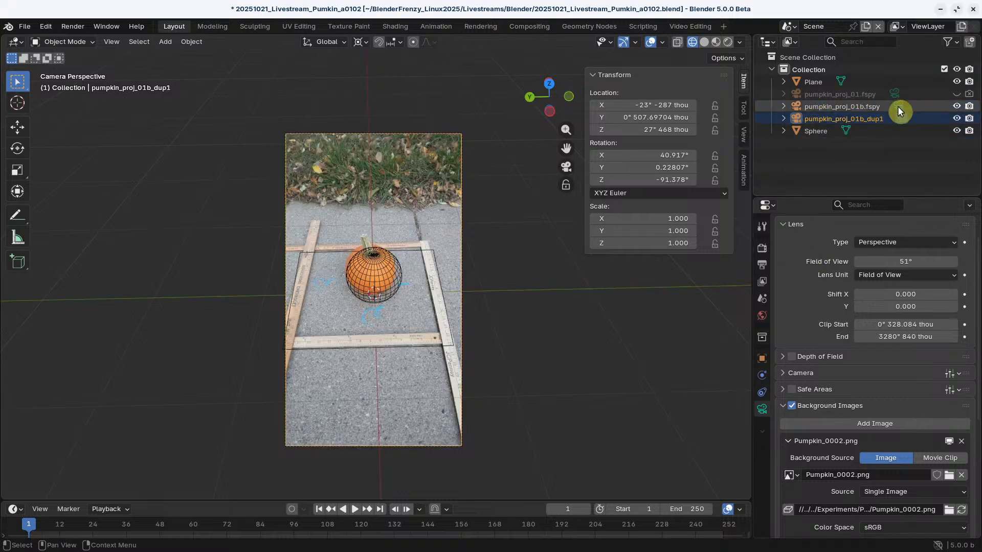
click(899, 106)
click(901, 119)
click(900, 106)
click(901, 119)
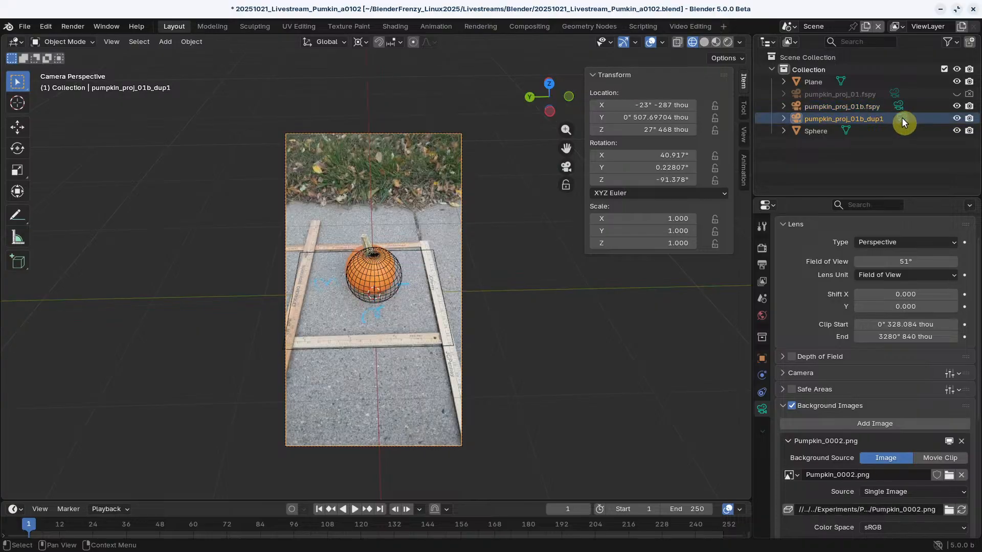
click(899, 106)
click(901, 119)
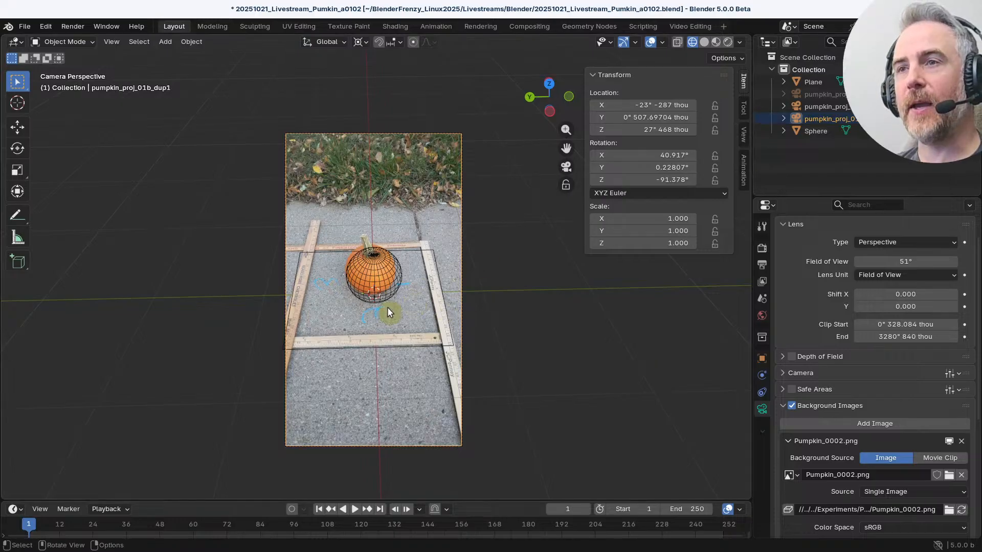
scroll(388, 307, up, 2)
scroll(389, 316, up, 3)
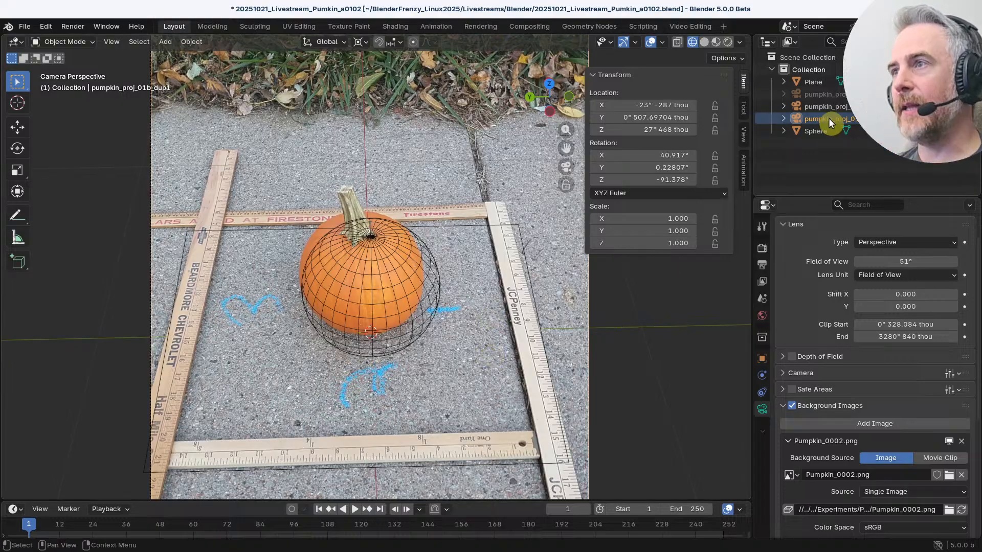
click(900, 107)
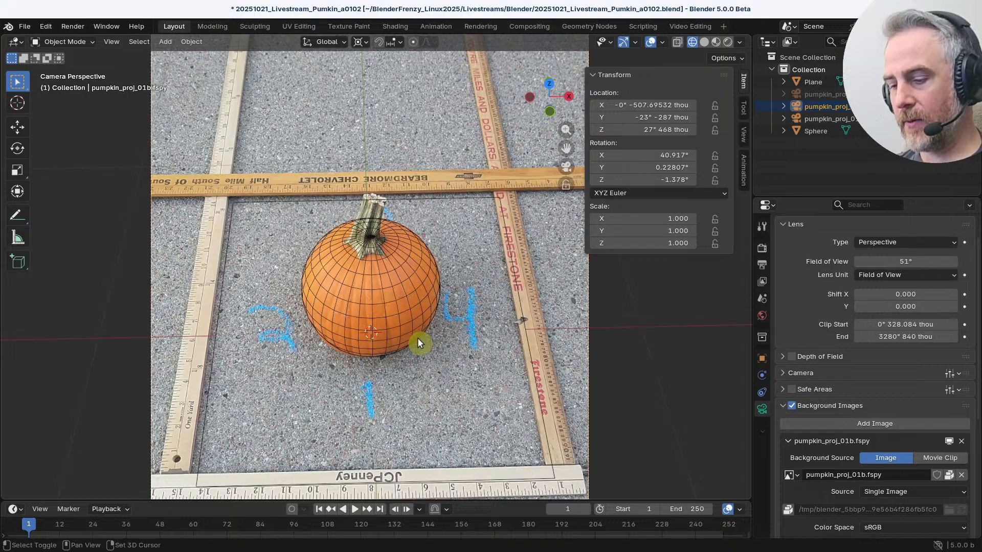
Step: Add a cone-shaped empty at the world origin
key(shift+a)
mouse_move(417, 336)
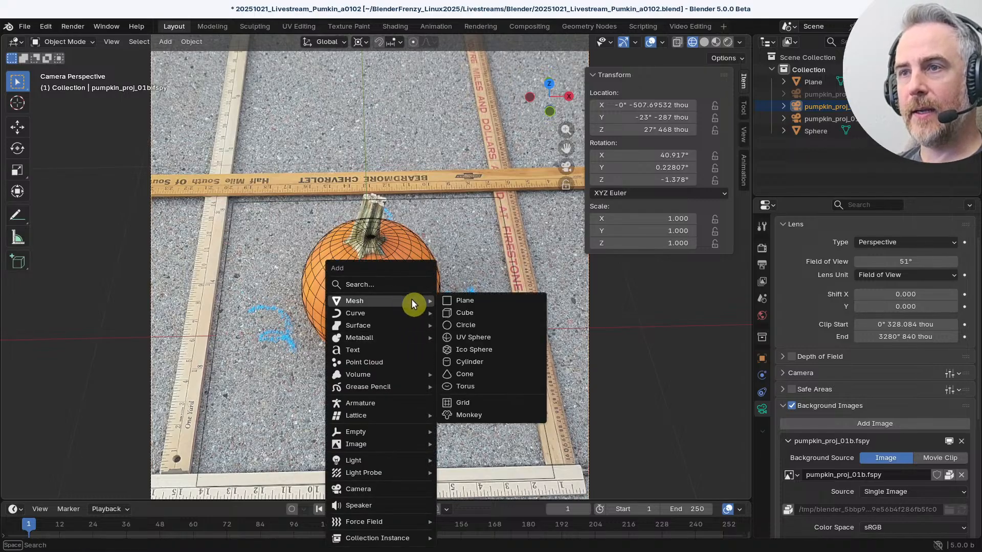
mouse_move(381, 445)
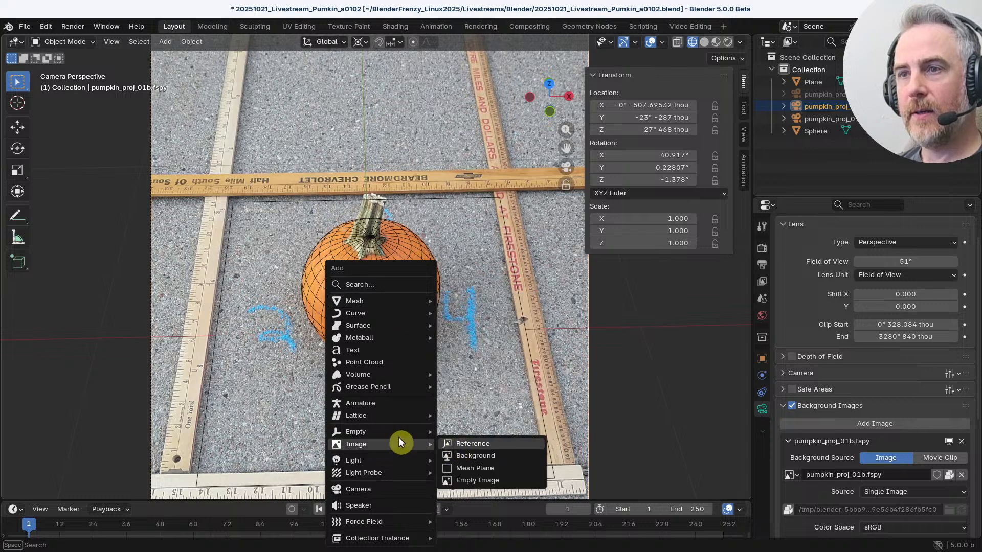
mouse_move(400, 430)
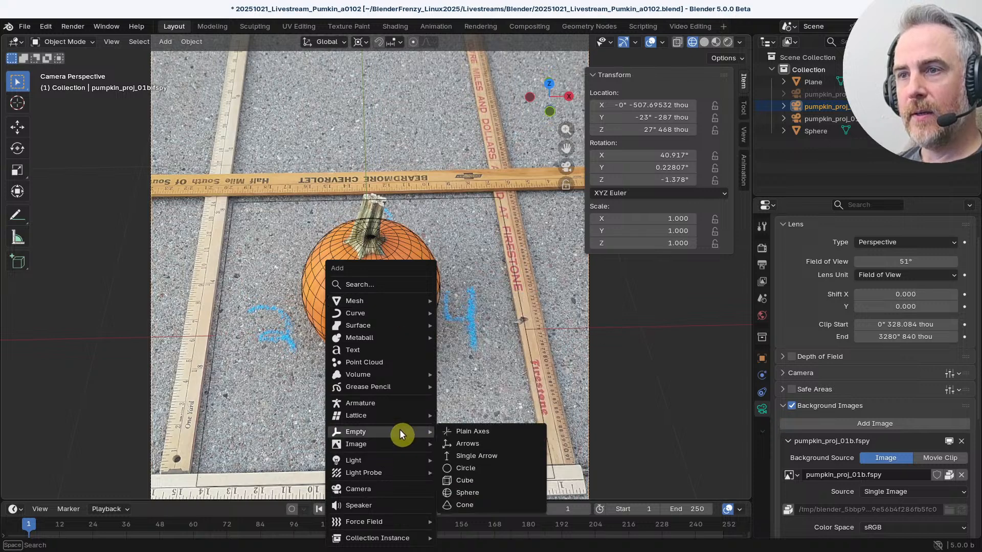
click(472, 505)
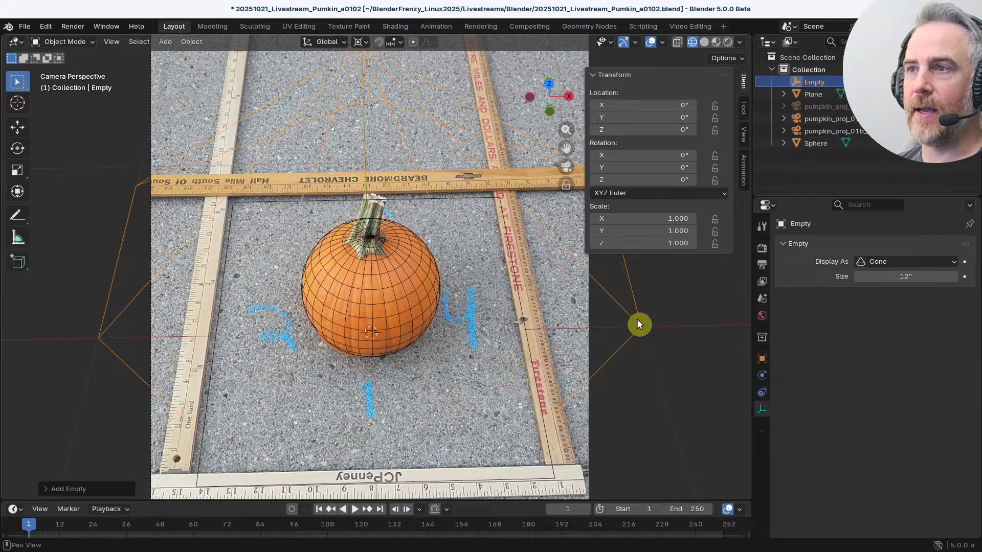
Step: Rotate the cone empty 90° about the global X axis so its tip points up
scroll(530, 318, down, 3)
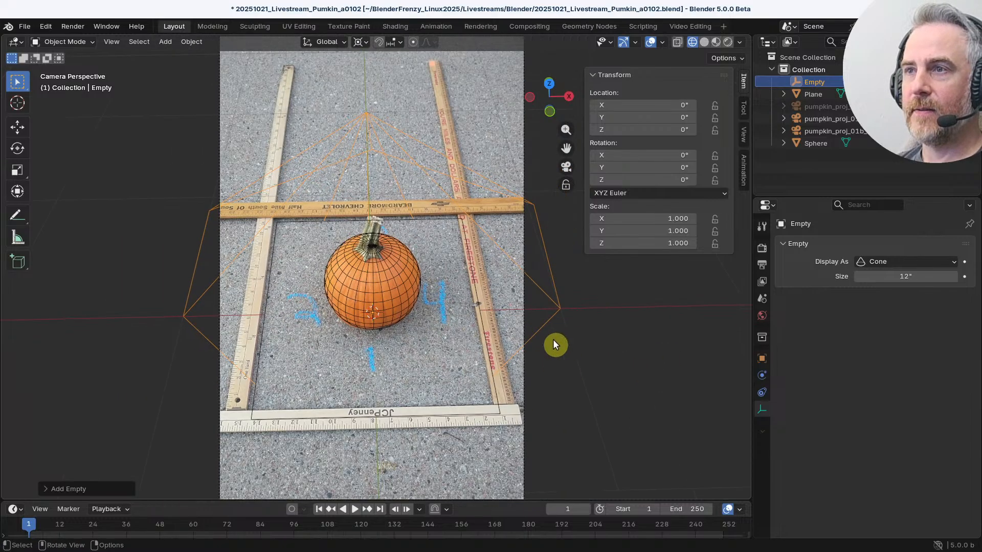
middle_drag(555, 345, 481, 344)
scroll(562, 385, down, 3)
key(r)
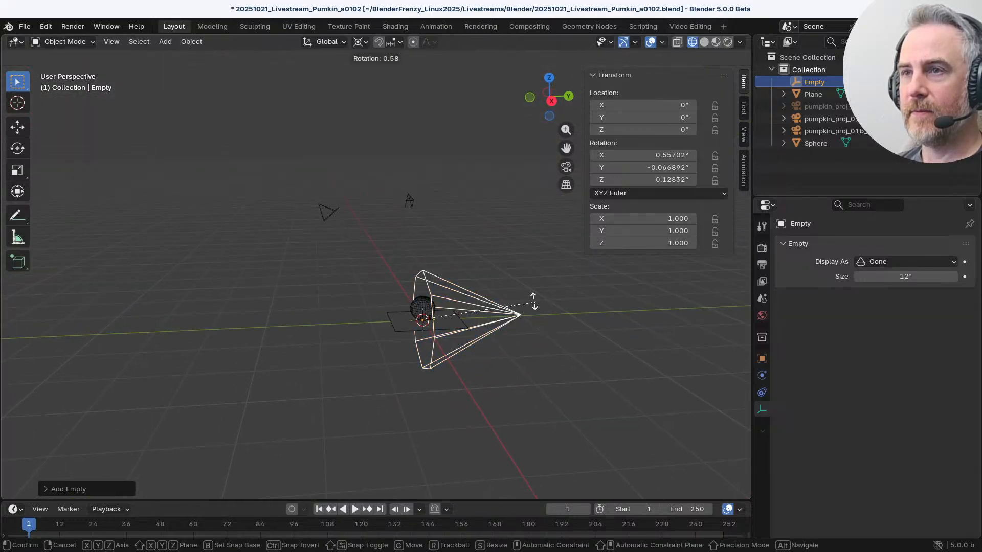
right_click(509, 303)
text(r90)
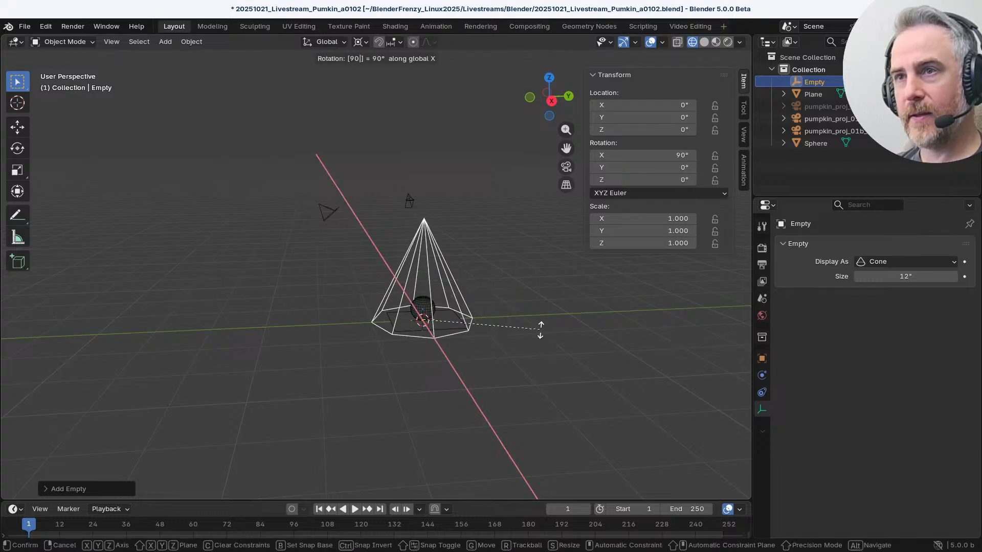
click(541, 334)
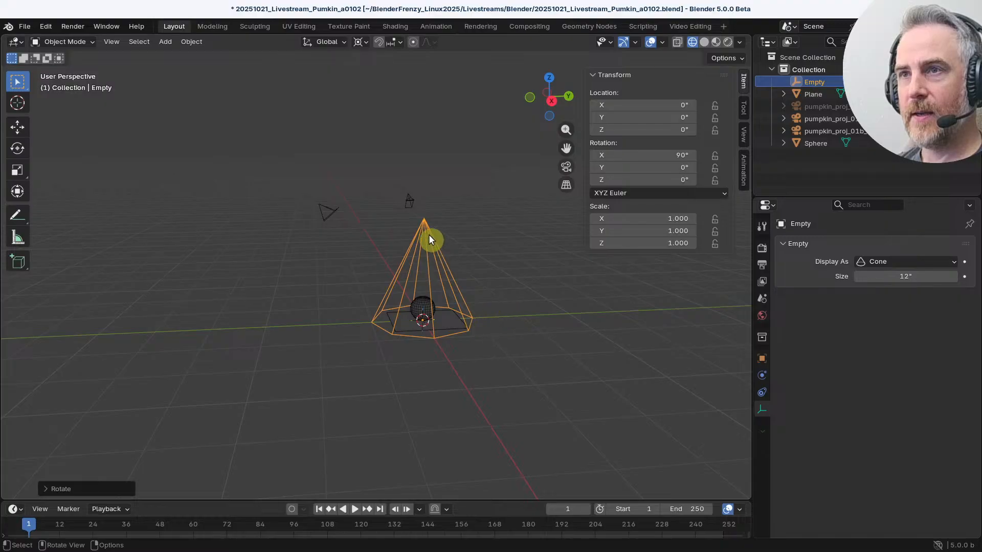
Step: Scale the cone empty down uniformly to about 0.135
key(s)
click(453, 317)
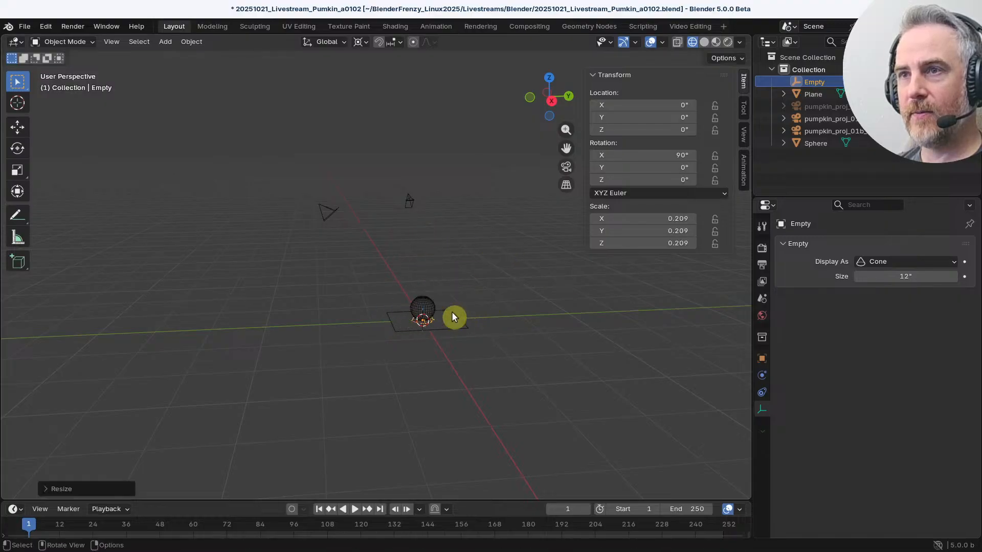
key(KP_0)
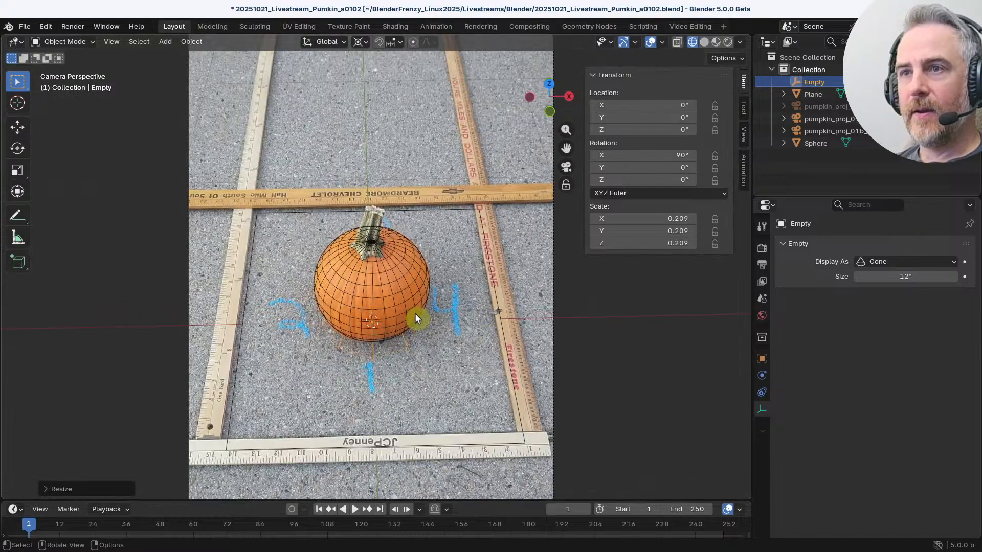
key(s)
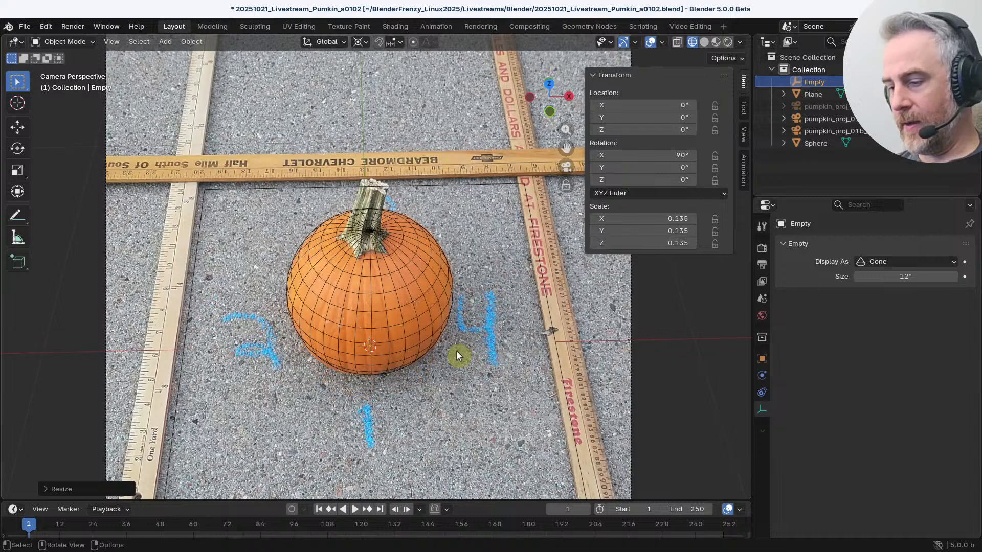
click(457, 351)
Step: Move the cone empty about -3.77 inches along the global Y axis onto the chalk number 1
key(g)
key(y)
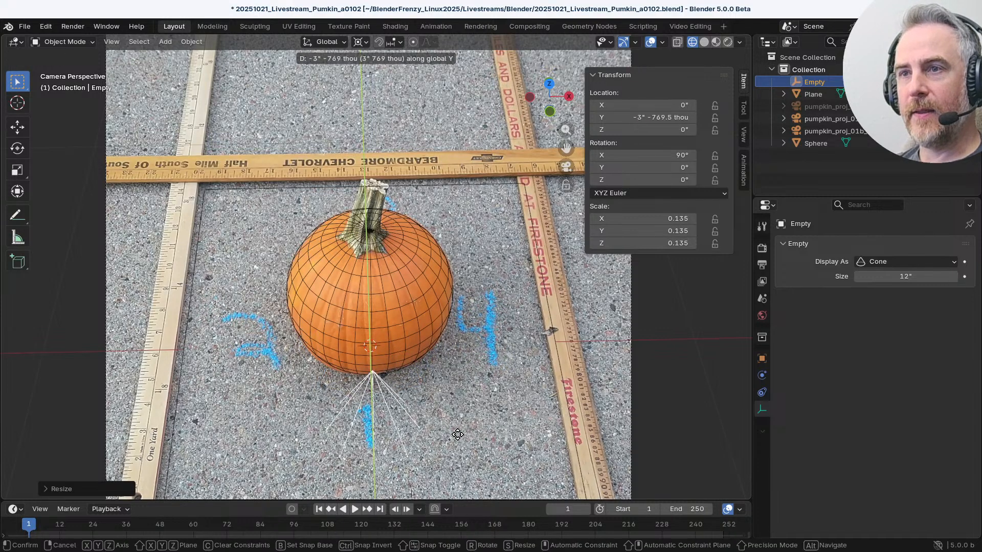
click(457, 434)
scroll(405, 411, down, 1)
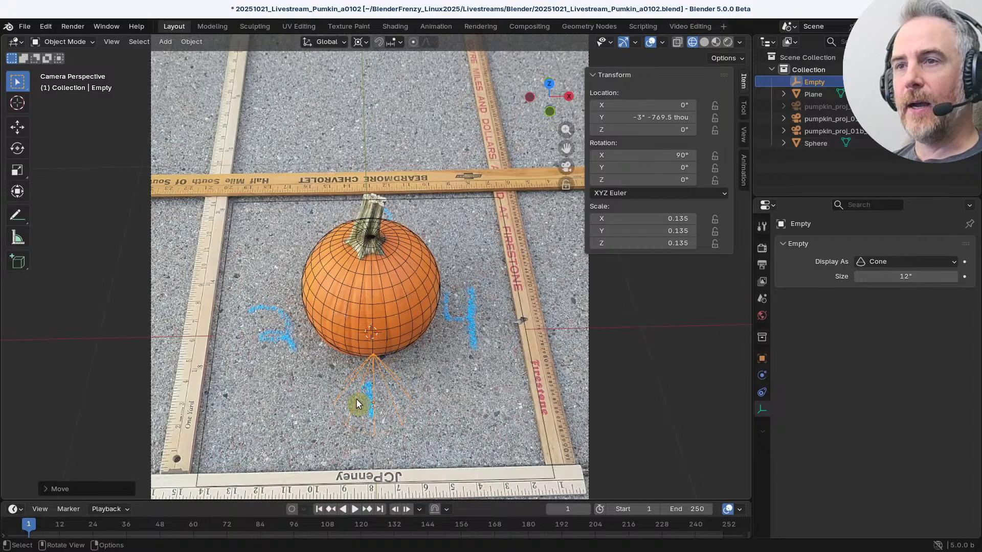
Step: Compare the cone marker's position with the chalk number 1 through both the pumpkin_proj_01b_dup1 and pumpkin_proj_01b.fspy cameras
middle_drag(351, 400, 399, 340)
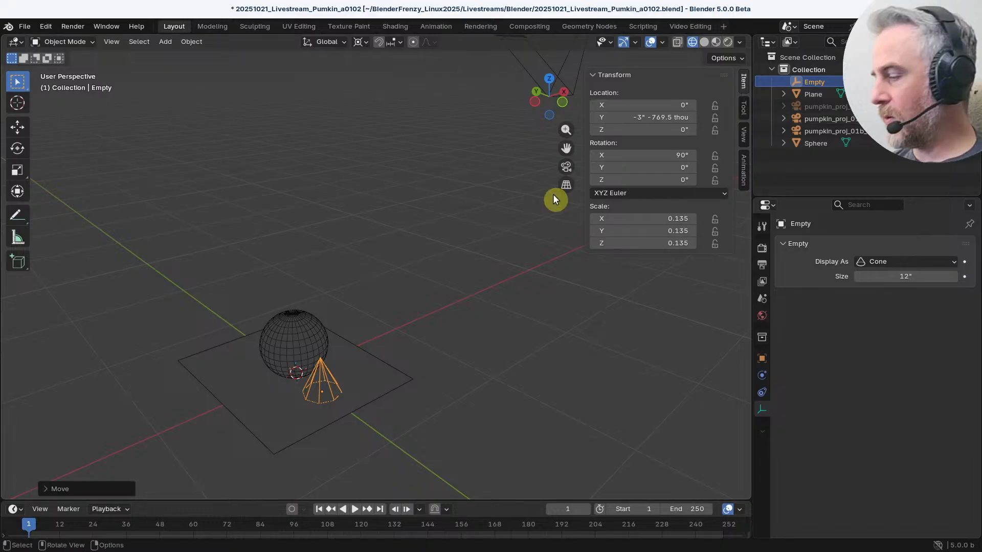
key(KP_0)
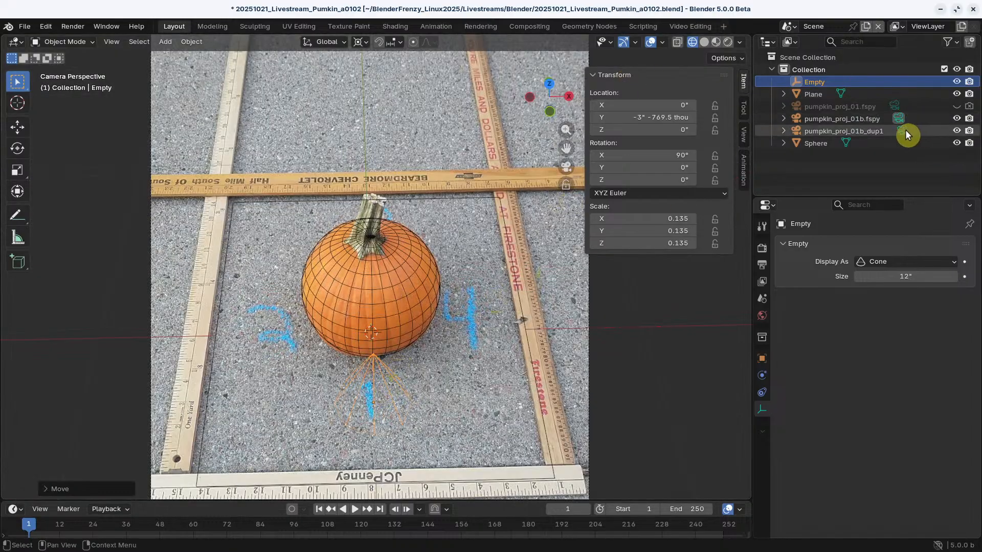
click(901, 130)
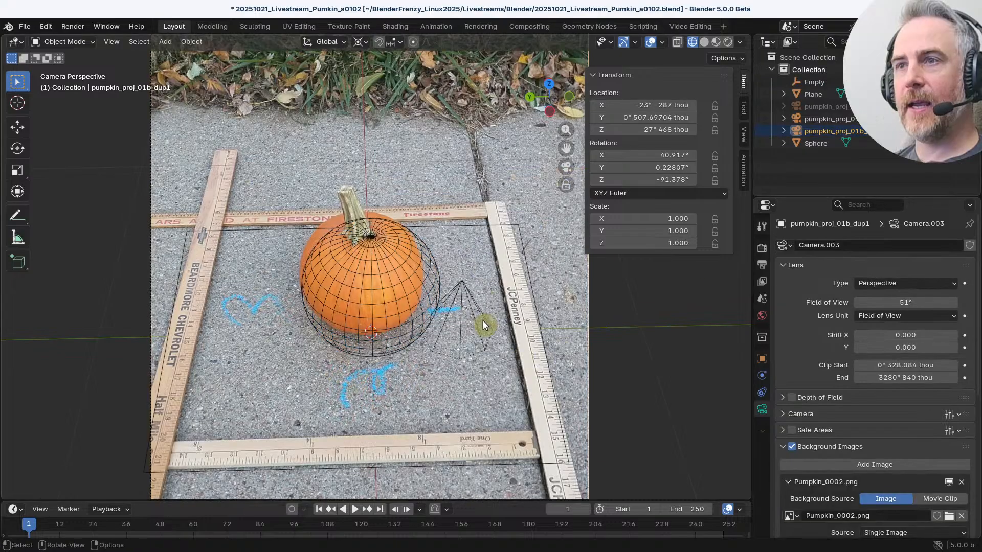
key(Home)
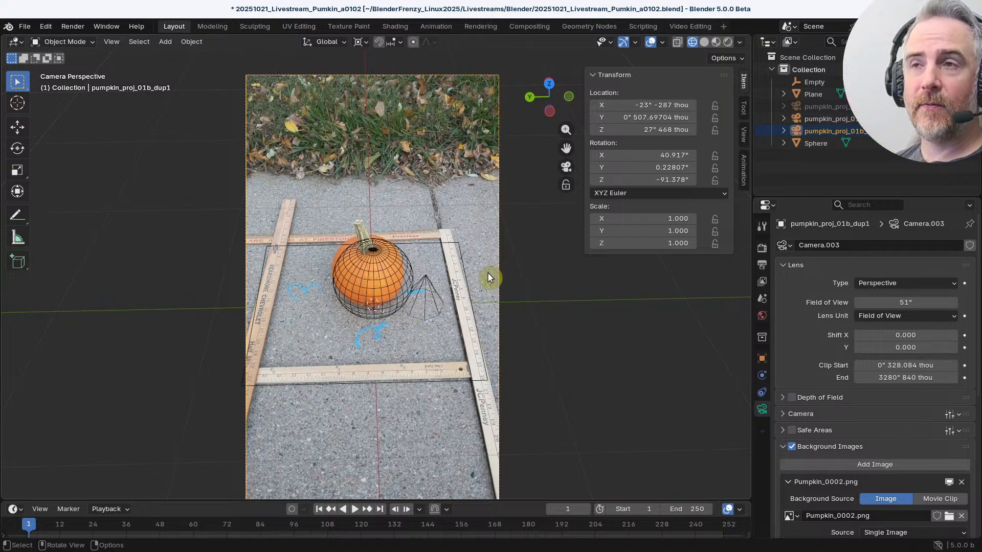
click(900, 118)
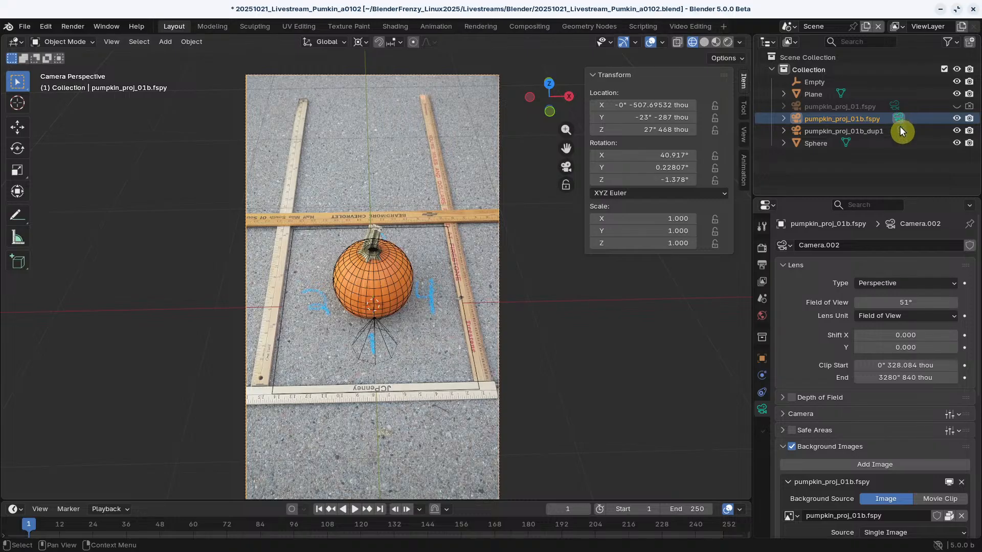
click(900, 131)
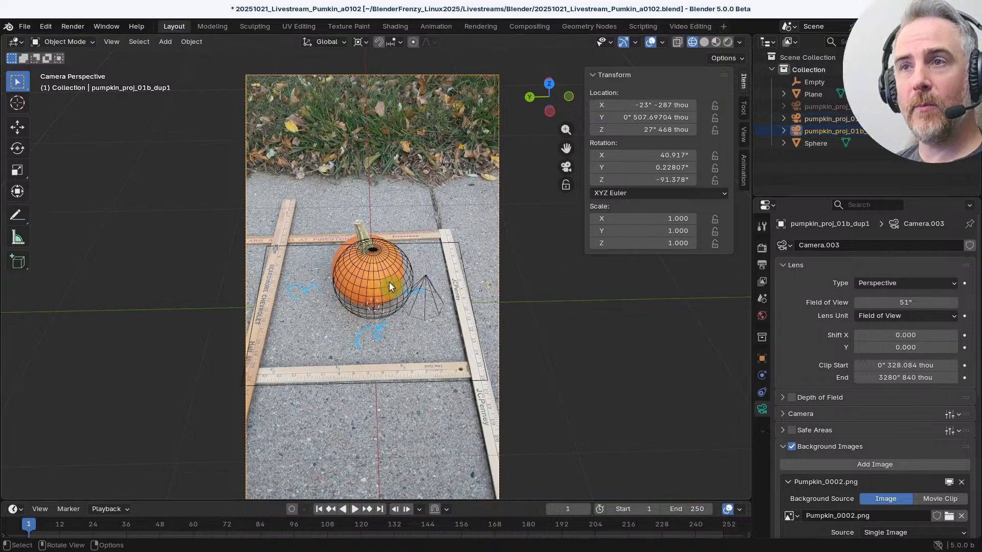
Step: Move the pumpkin_proj_01b_dup1 camera in the global XY plane to about X -24.085 and Y 0.108 inches, centring the sphere on the pumpkin
click(377, 269)
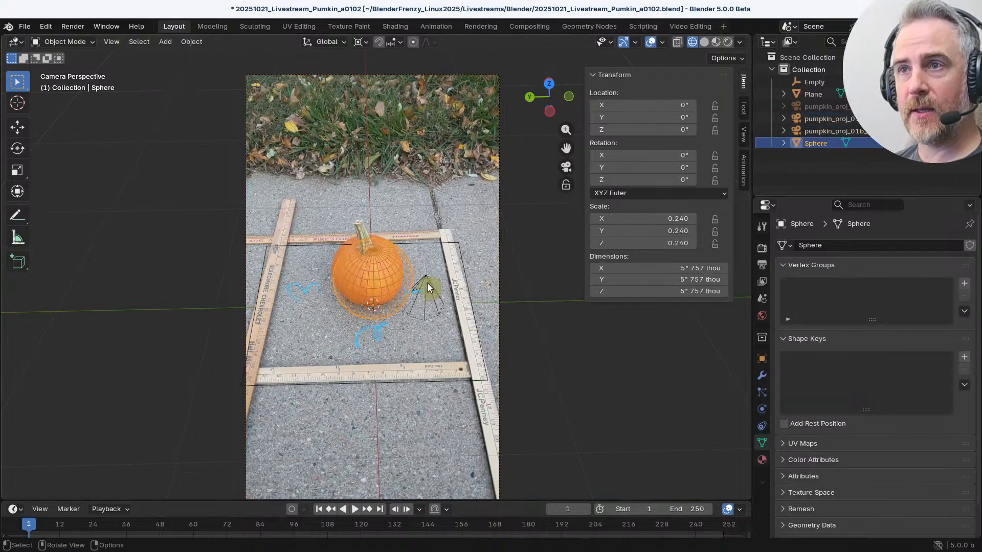
click(498, 263)
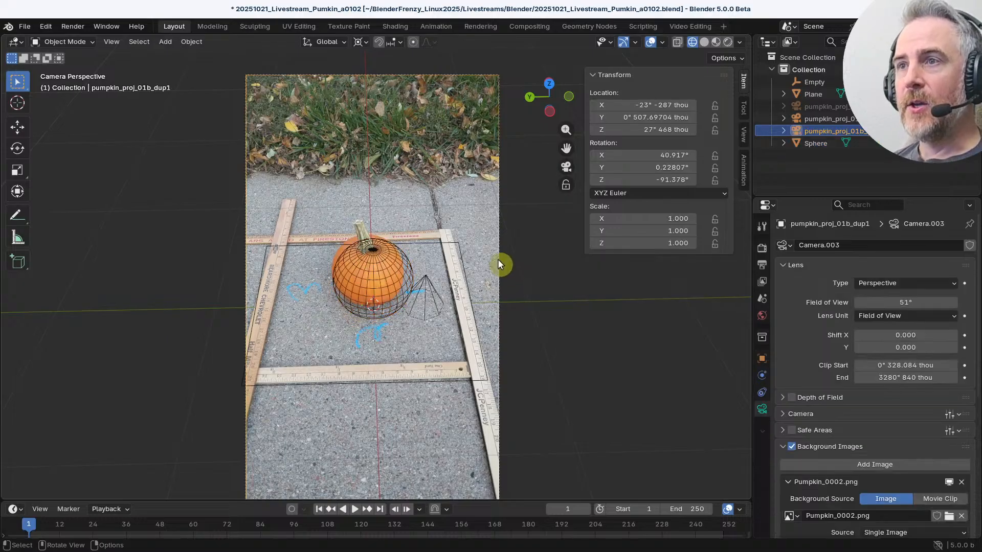
scroll(414, 310, up, 2)
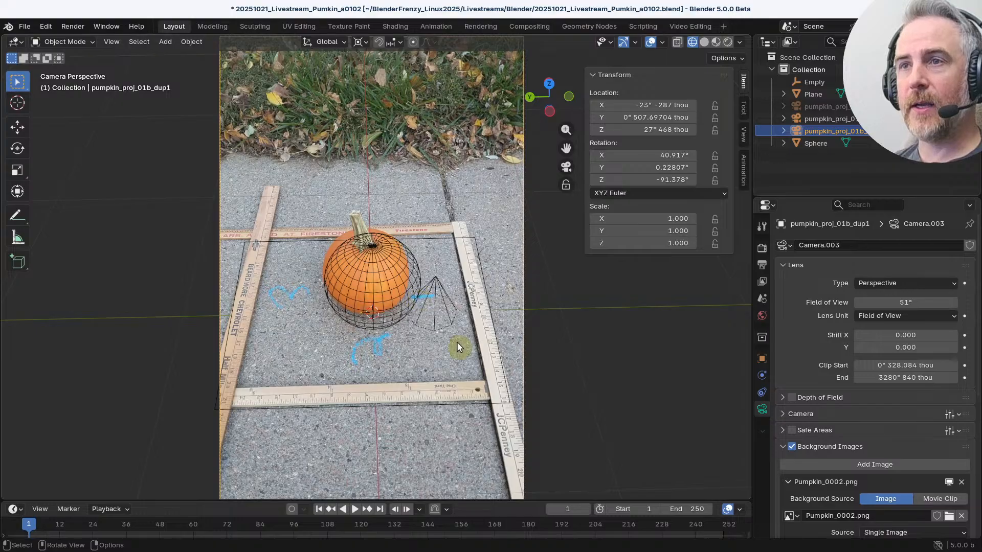
scroll(438, 307, down, 1)
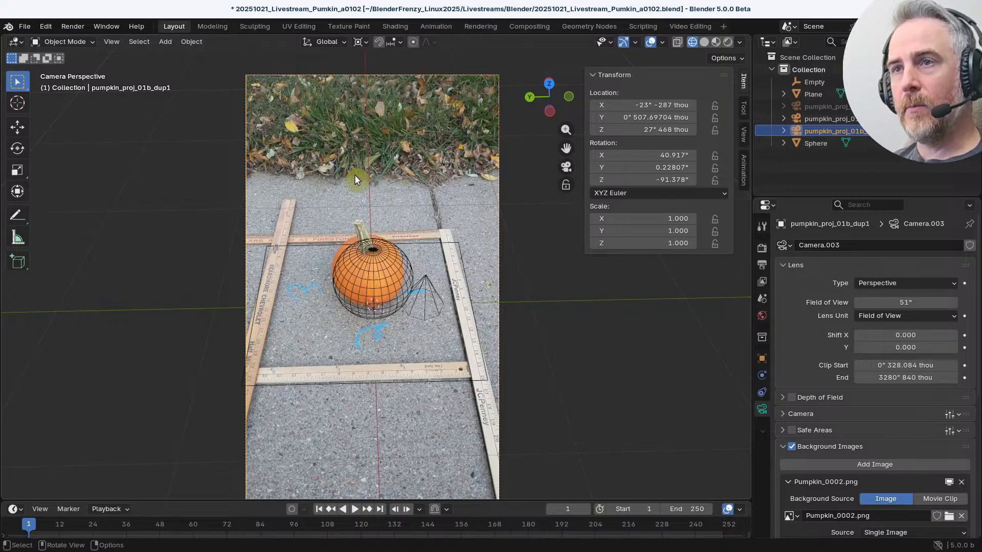
click(360, 42)
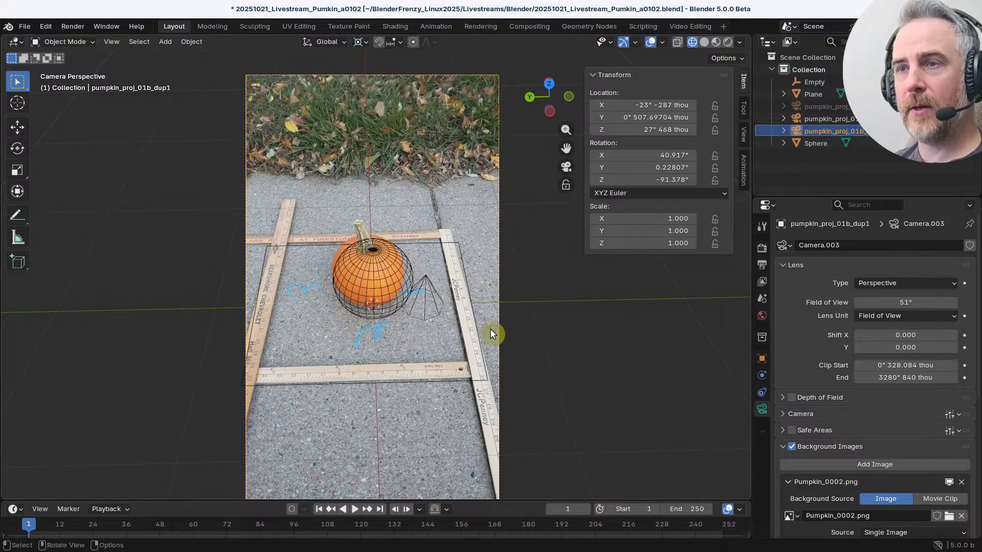
key(g)
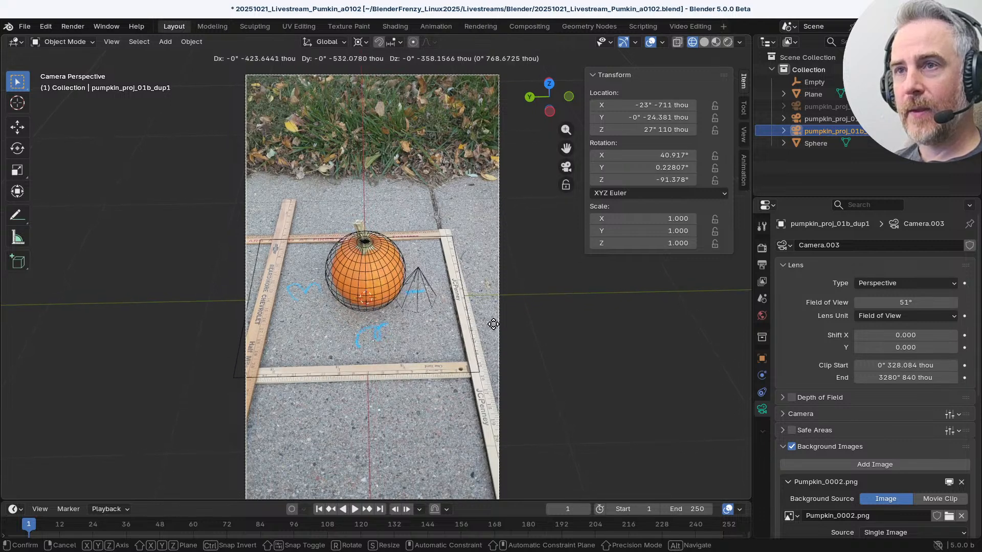
key(shift+z)
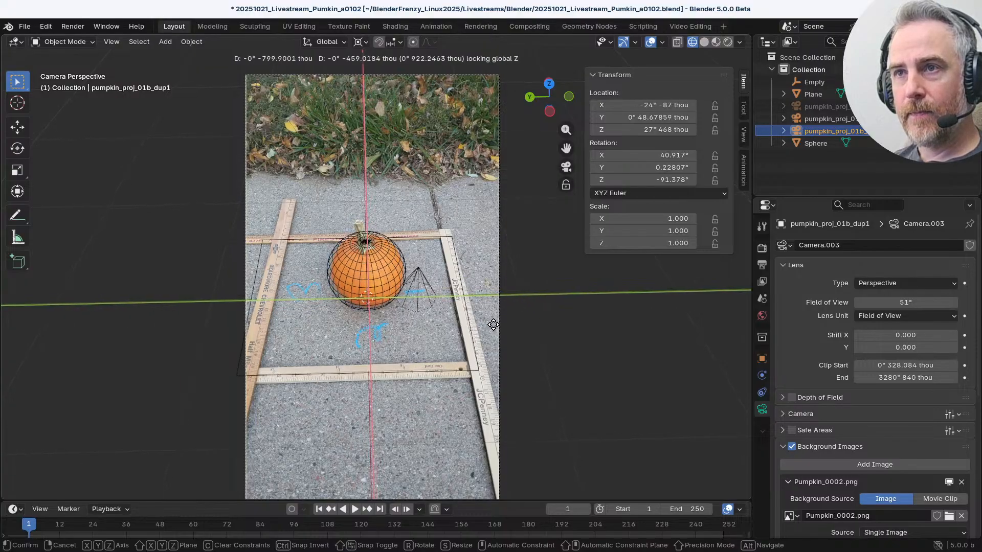
click(493, 325)
scroll(358, 281, up, 5)
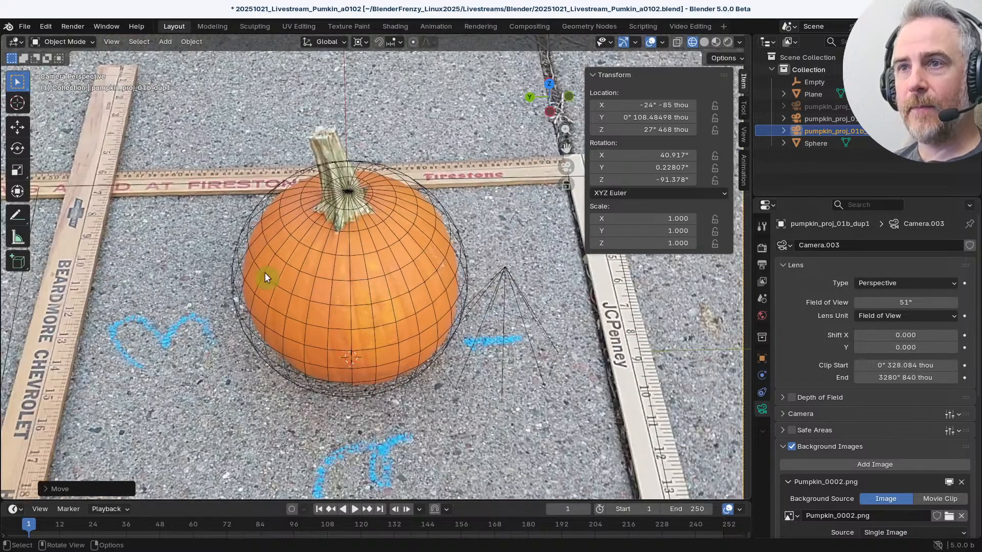
scroll(334, 266, down, 5)
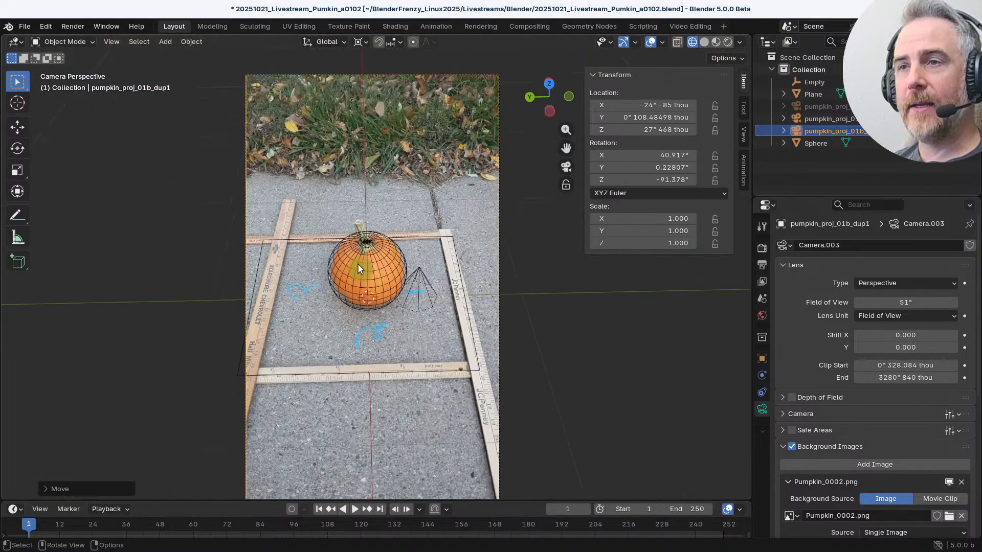
scroll(353, 261, up, 2)
scroll(345, 287, down, 2)
scroll(427, 314, up, 3)
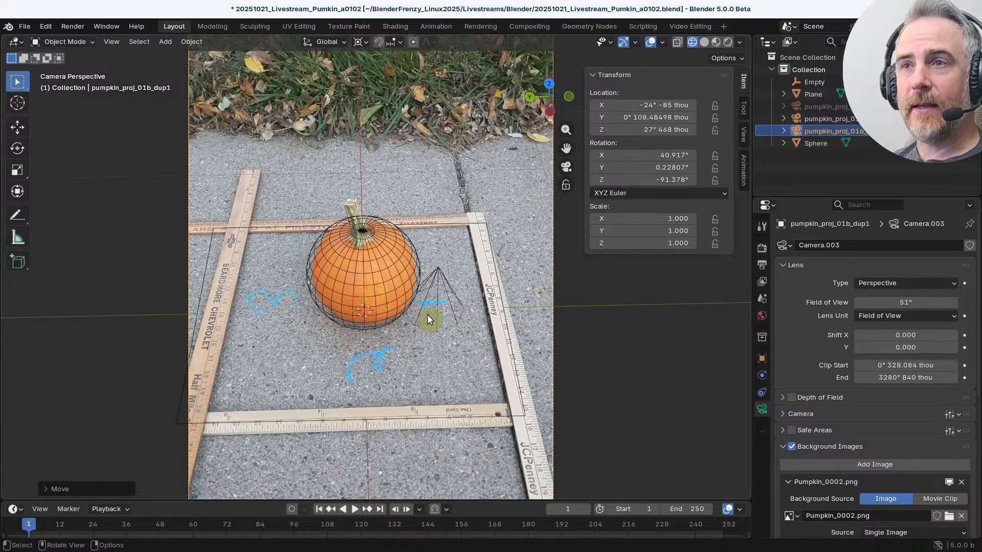
scroll(554, 339, down, 1)
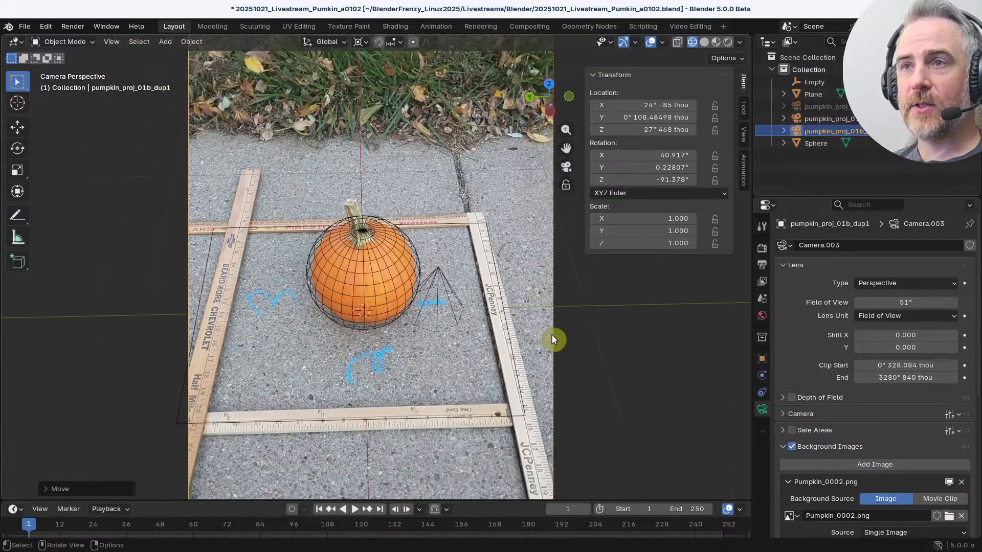
key(s)
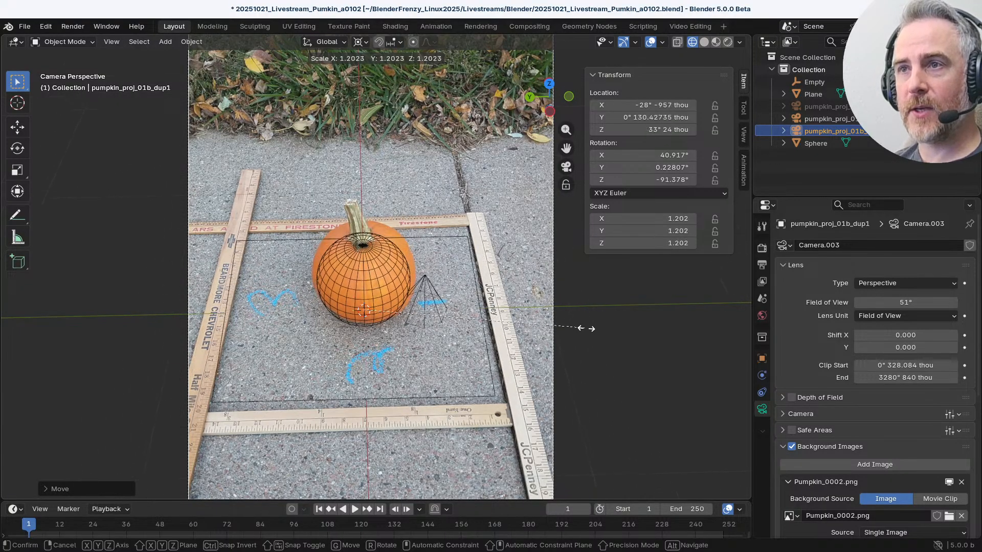
right_click(556, 326)
ctrl+middle_drag(598, 338, 413, 302)
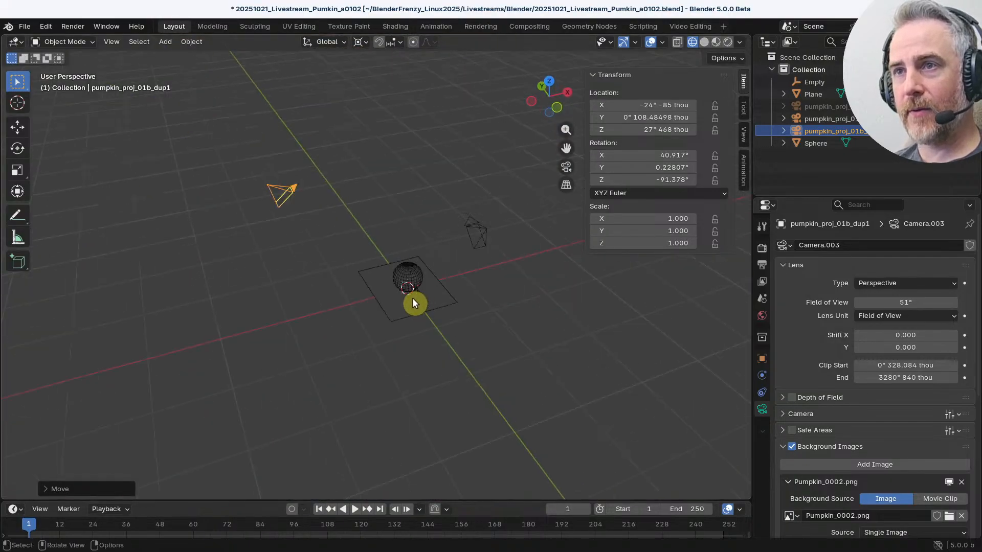
key(s)
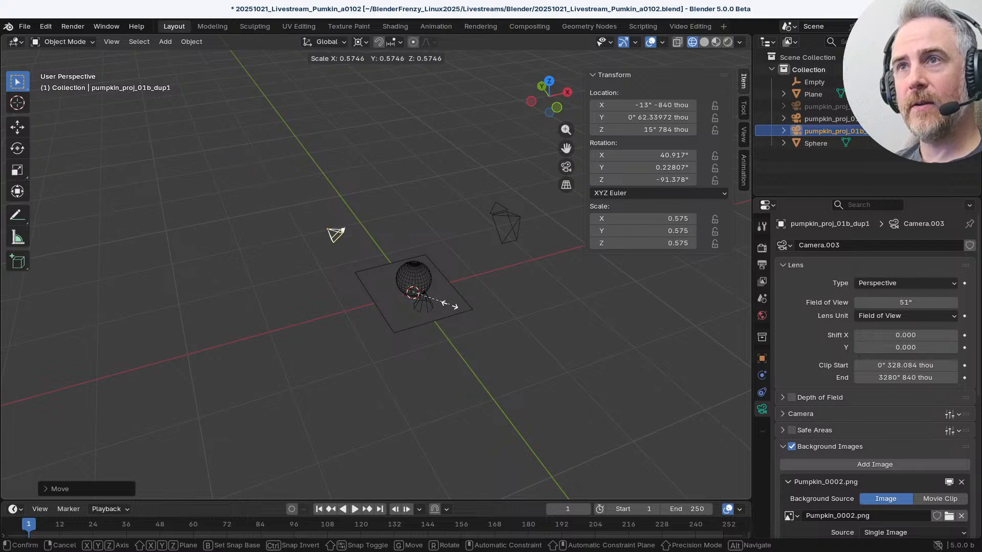
right_click(488, 313)
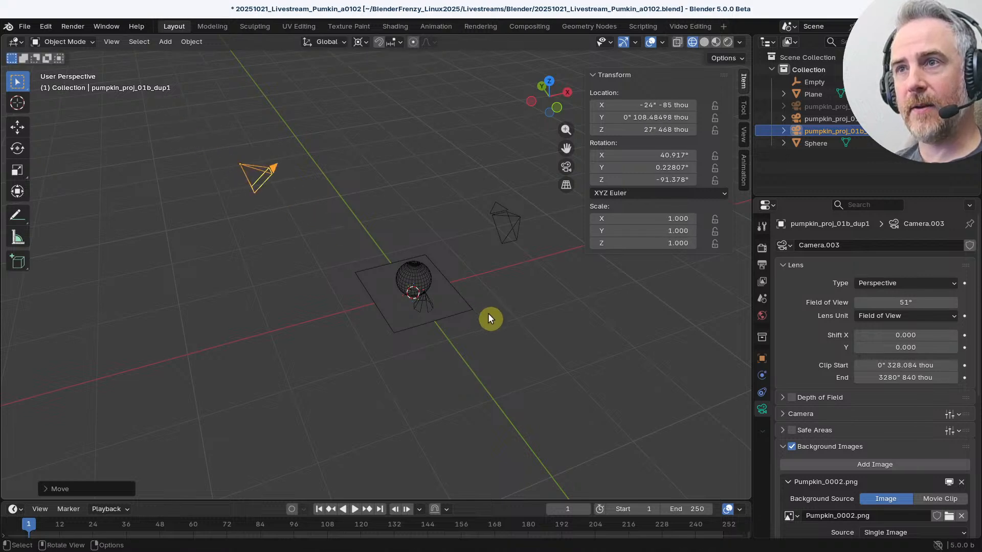
middle_drag(488, 313, 474, 305)
Step: Scale the pumpkin_proj_01b_dup1 camera uniformly about the 3D cursor to about 1.090, fitting the sphere's size to the pumpkin in its photo
key(s)
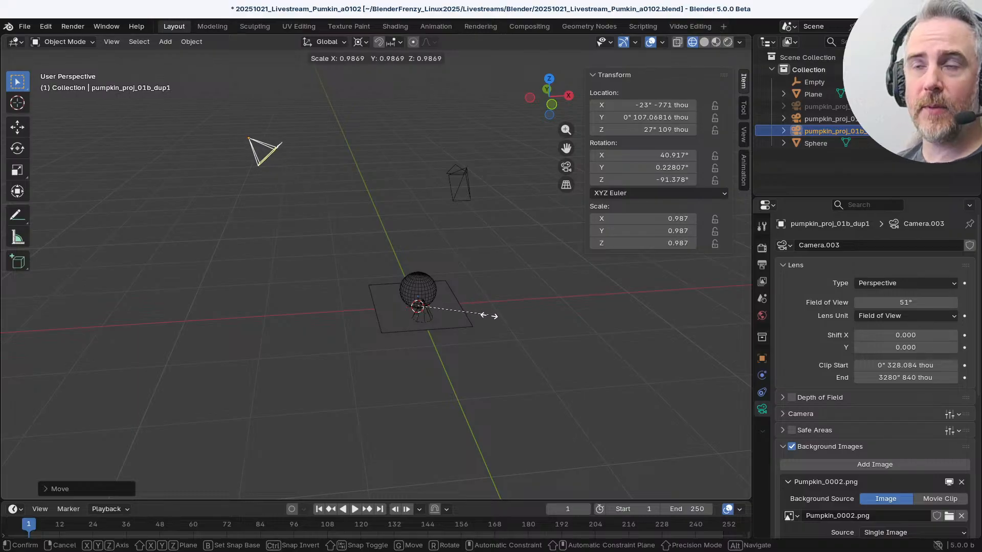
right_click(476, 314)
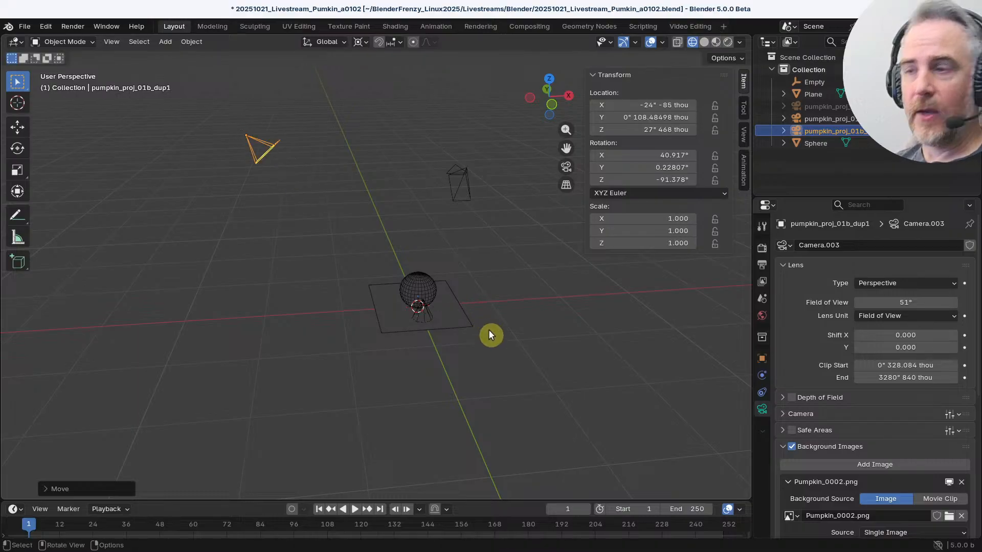
key(ctrl+KP_0)
scroll(442, 319, up, 4)
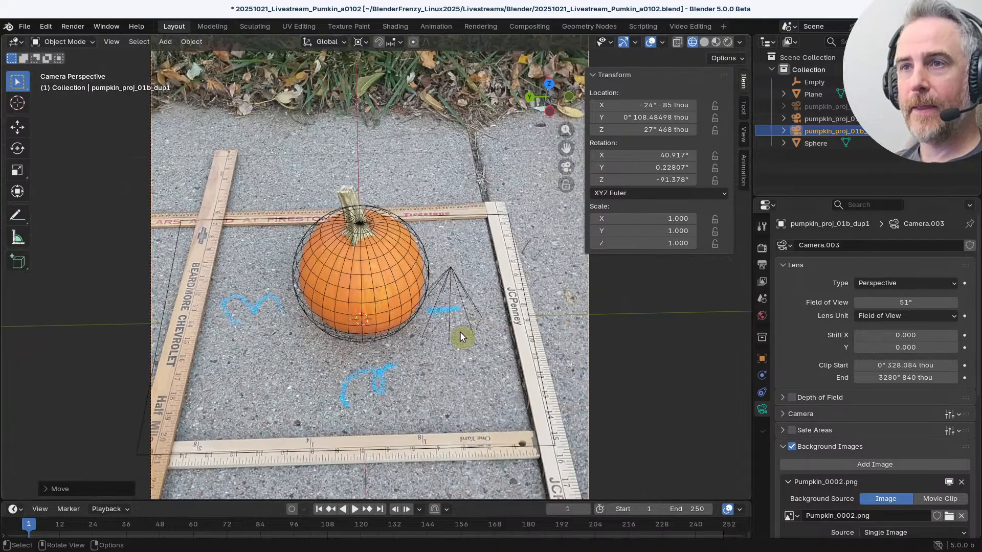
key(s)
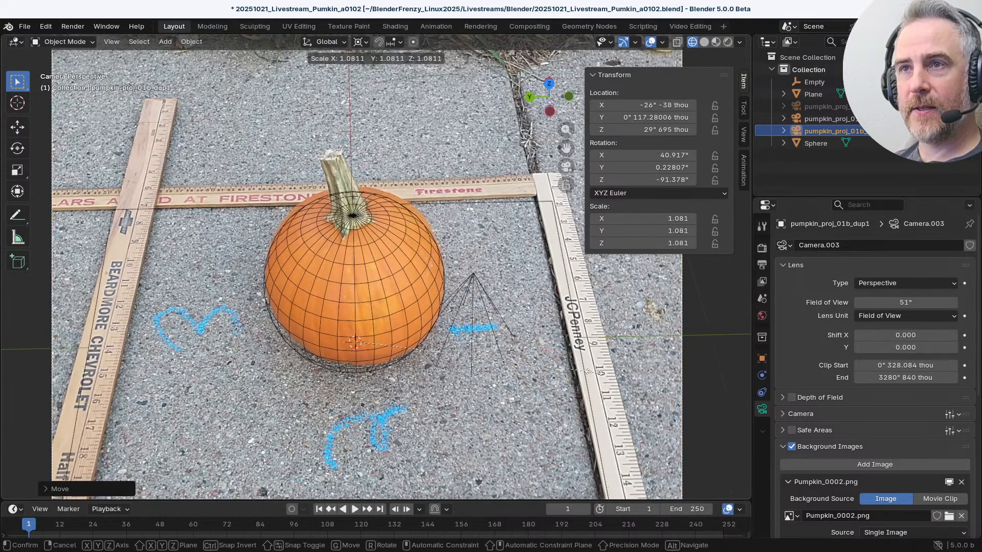
click(401, 314)
scroll(401, 313, down, 2)
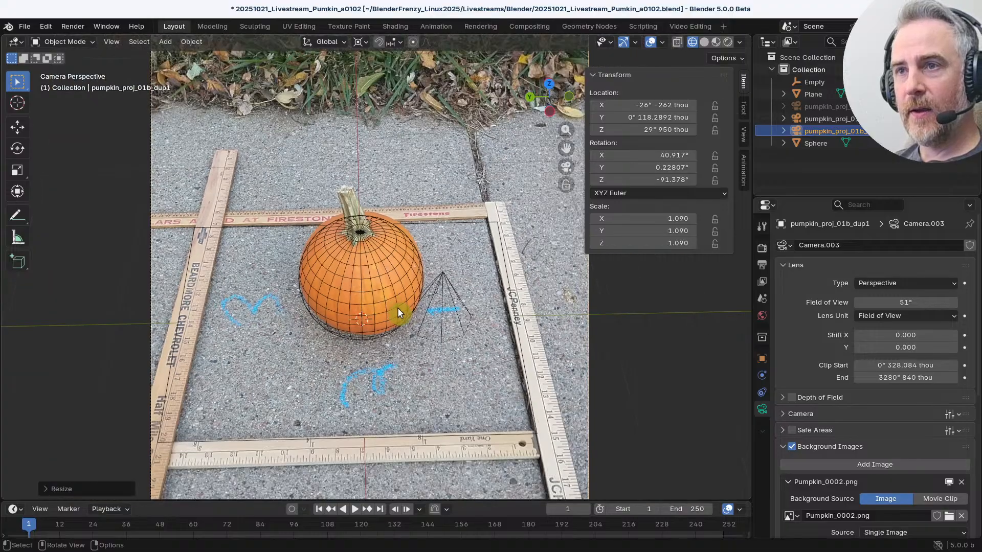
Step: Move the pumpkin_proj_01b_dup1 camera to about X -26.405, Y 0.221 and Z 29.825 inches, centring the sphere on the pumpkin
key(g)
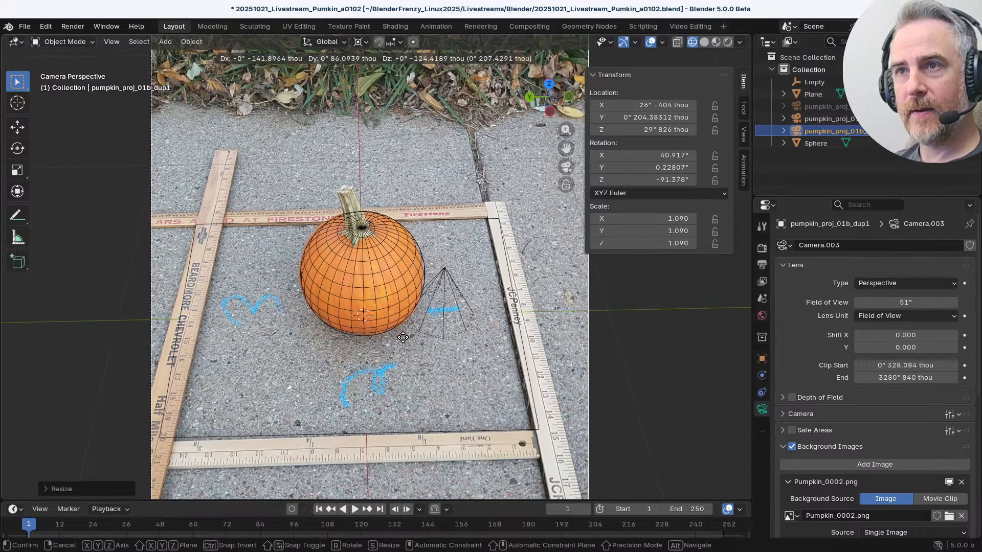
click(404, 341)
scroll(394, 333, up, 4)
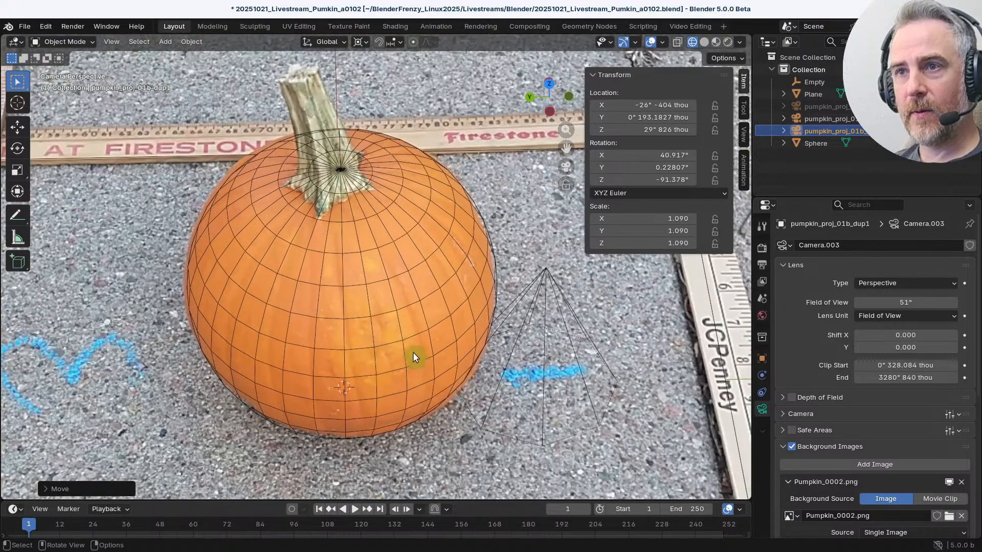
scroll(403, 269, down, 2)
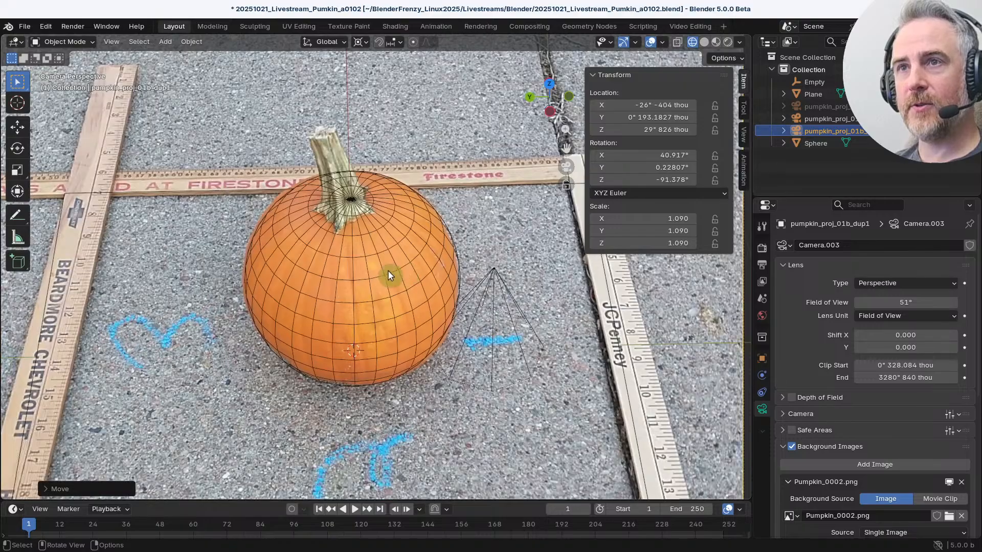
key(g)
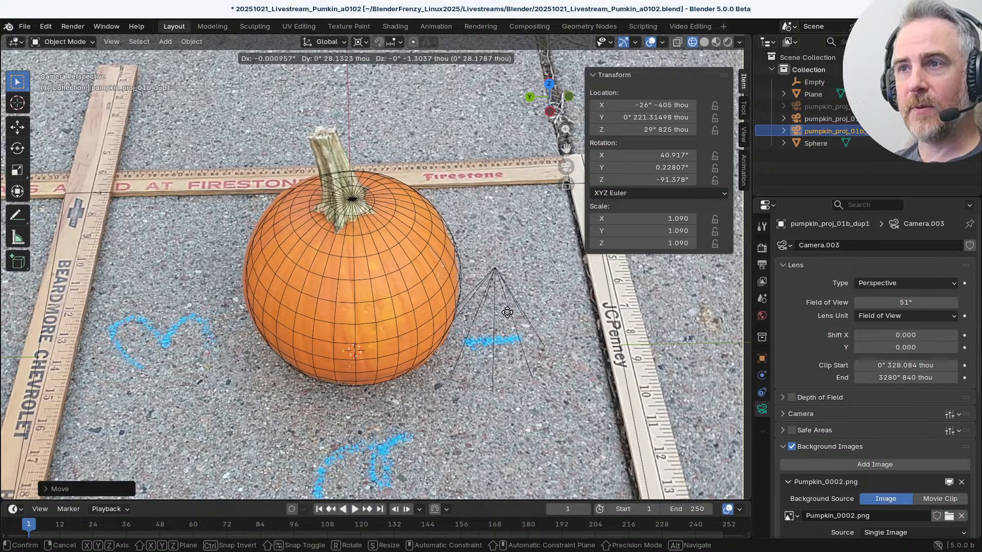
click(507, 313)
scroll(509, 314, down, 3)
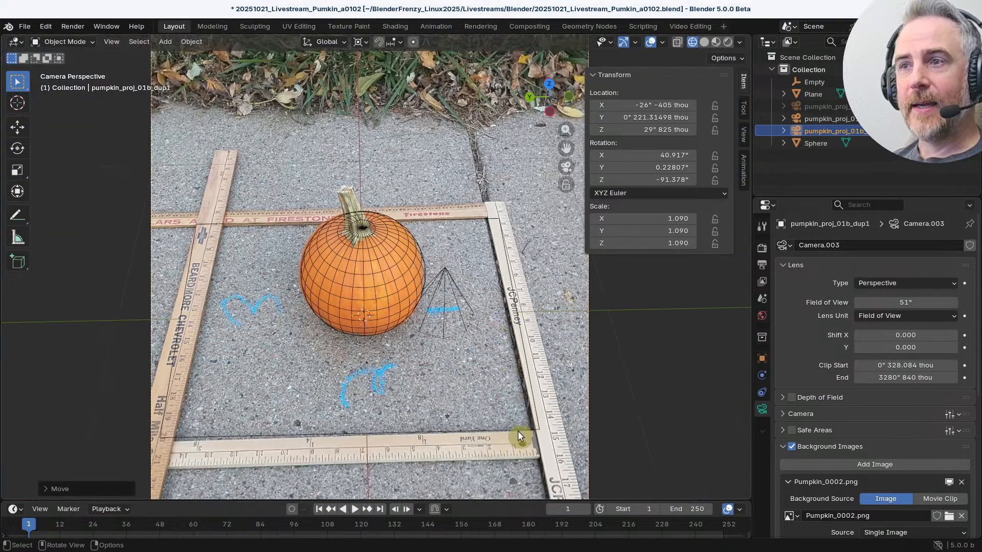
Step: Through the pumpkin_proj_01b.fspy camera, edge-slide the plane's front edge to the JCPenney yardstick at about local Y -11.092 inches
click(202, 292)
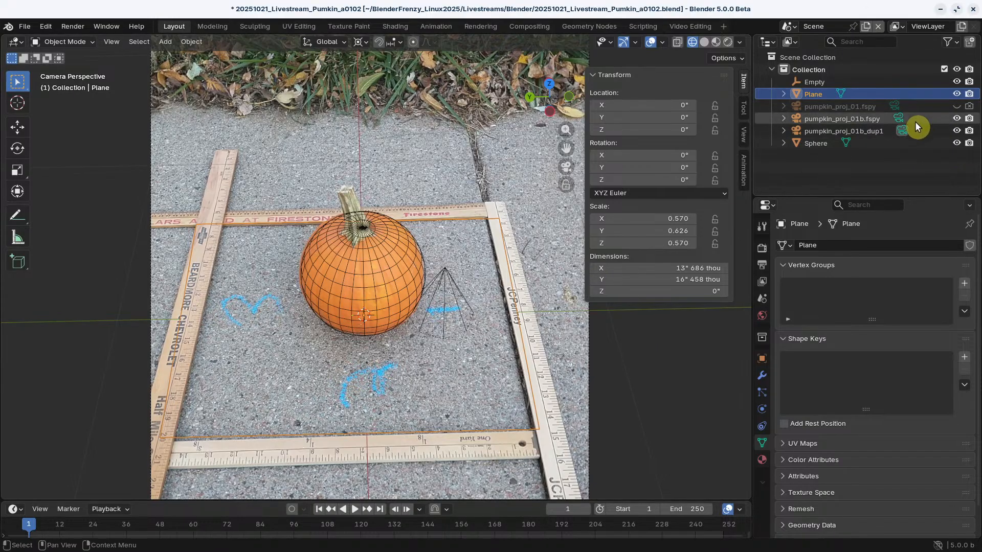
click(899, 119)
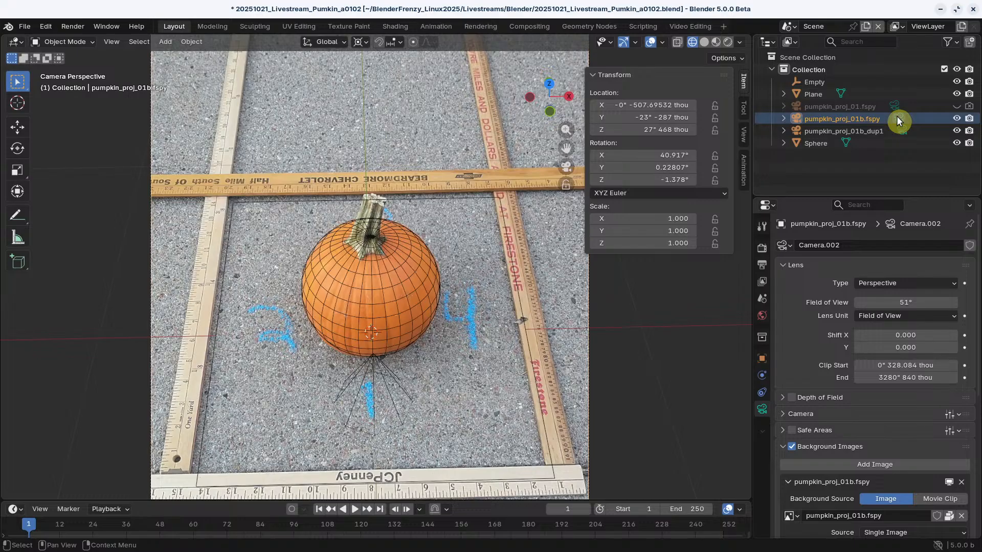
click(508, 251)
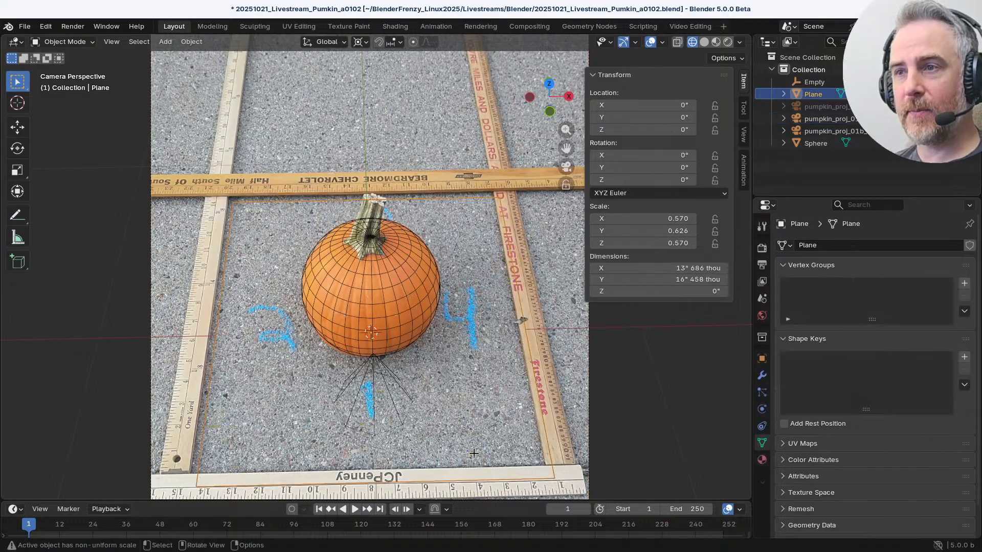
key(Tab)
key(alt+a)
click(473, 484)
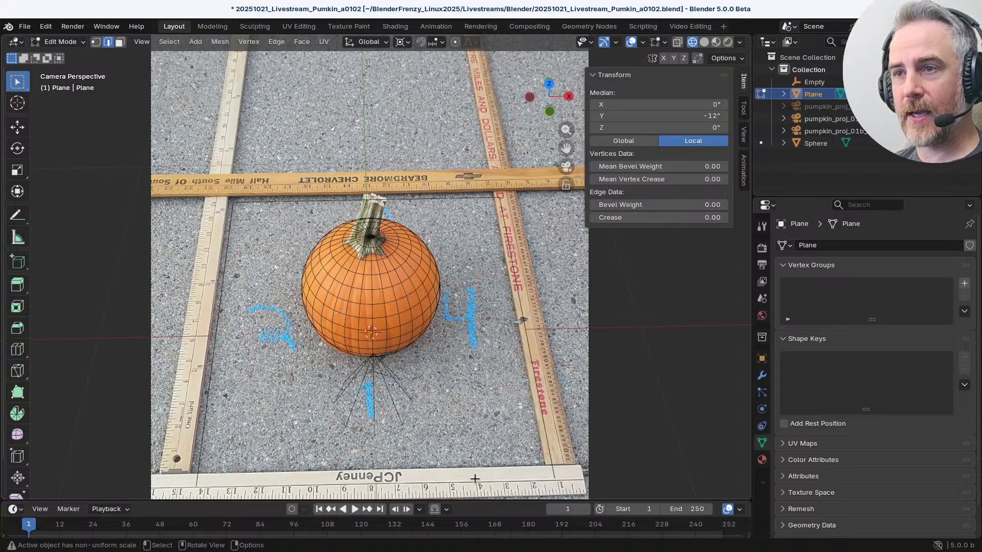
key(g)
key(g)
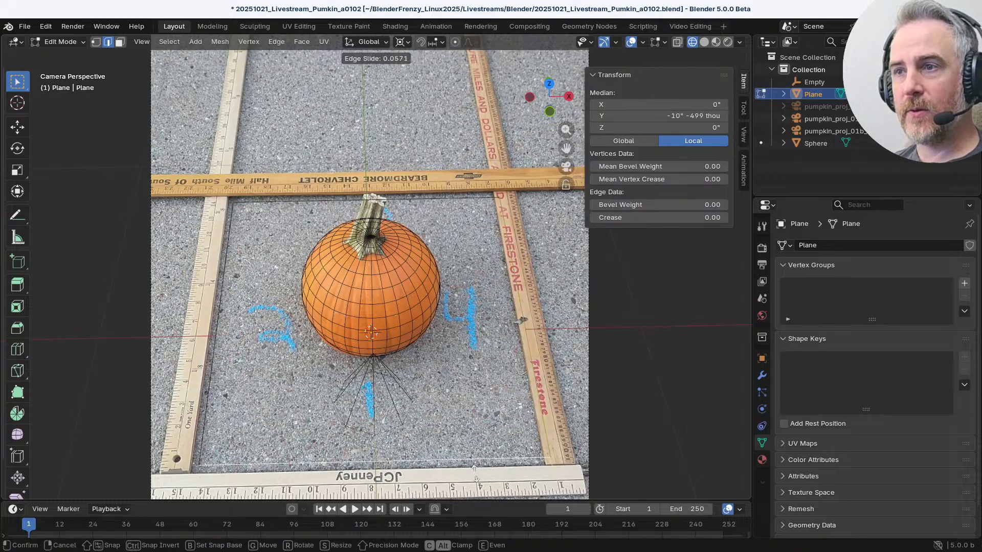
click(475, 475)
key(g)
key(g)
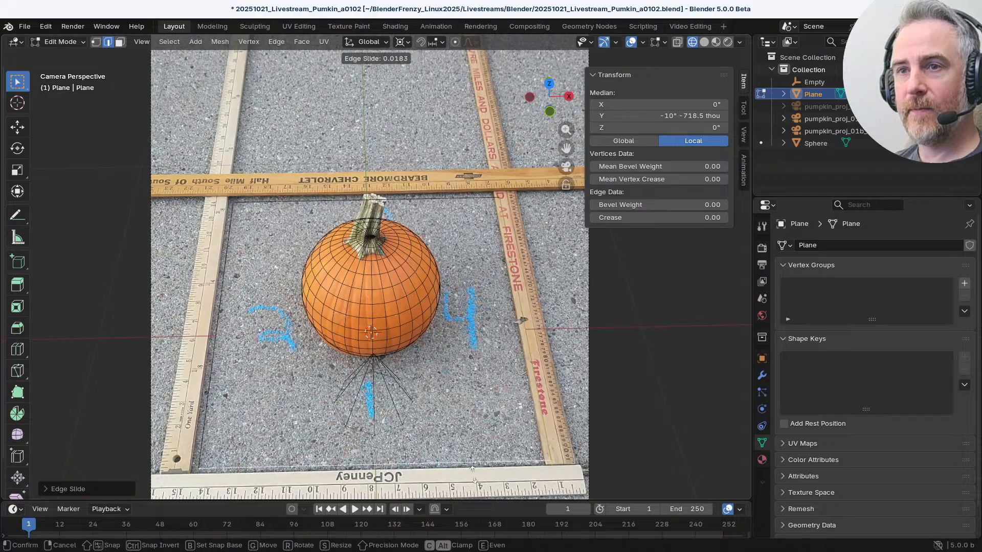
click(472, 476)
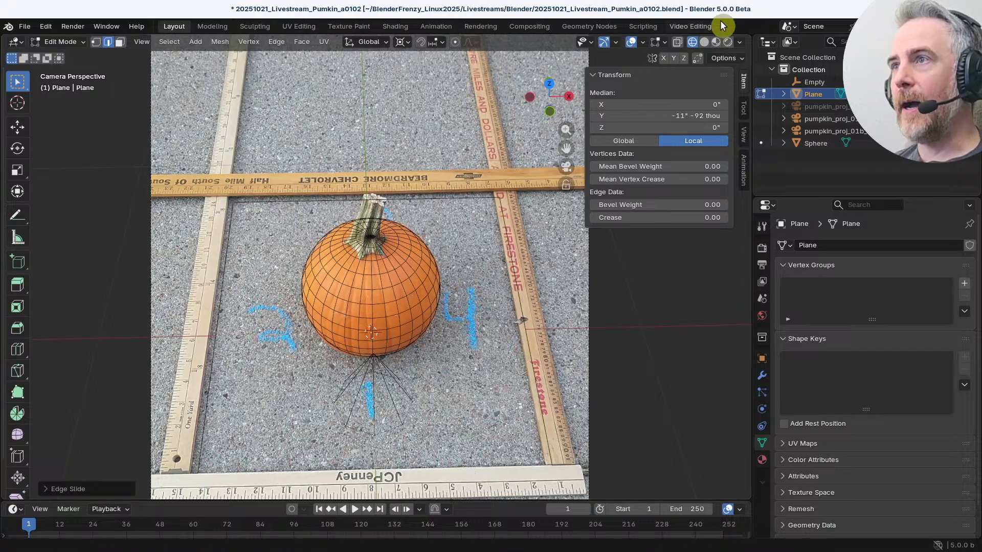
Step: Switch to solid shading with X-ray and edge-slide the plane's edge beside the Firestone yardstick to about local X 11.631 inches
click(705, 45)
click(676, 44)
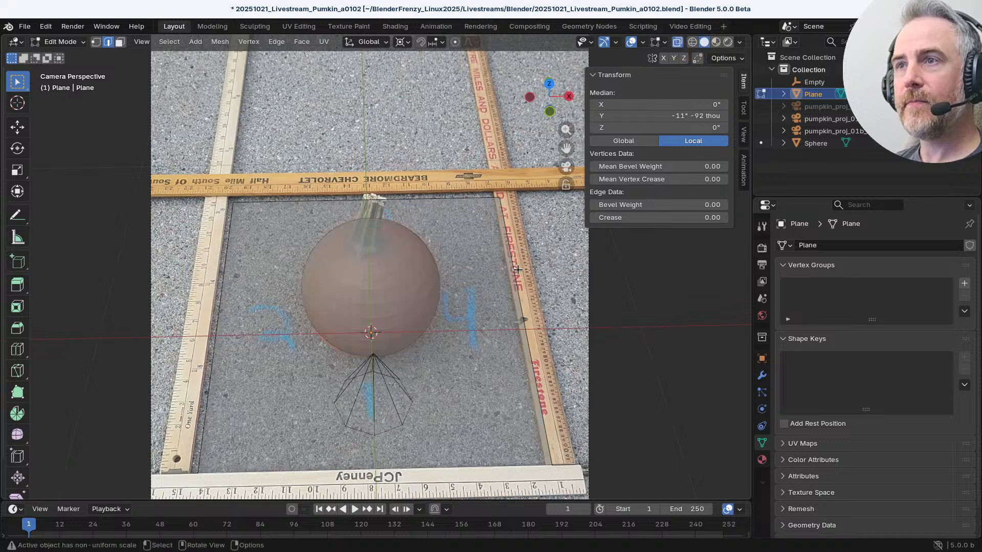
key(g)
key(g)
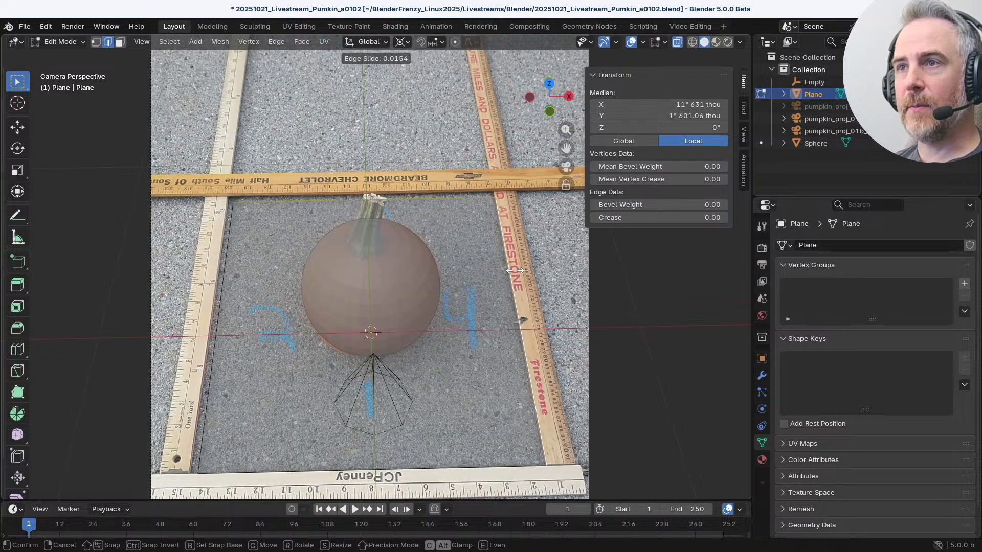
click(514, 271)
Step: Edge-slide the plane's far edge to the Beardmore Chevrolet yardstick at about local Y 15.005 inches
click(462, 199)
key(g)
key(g)
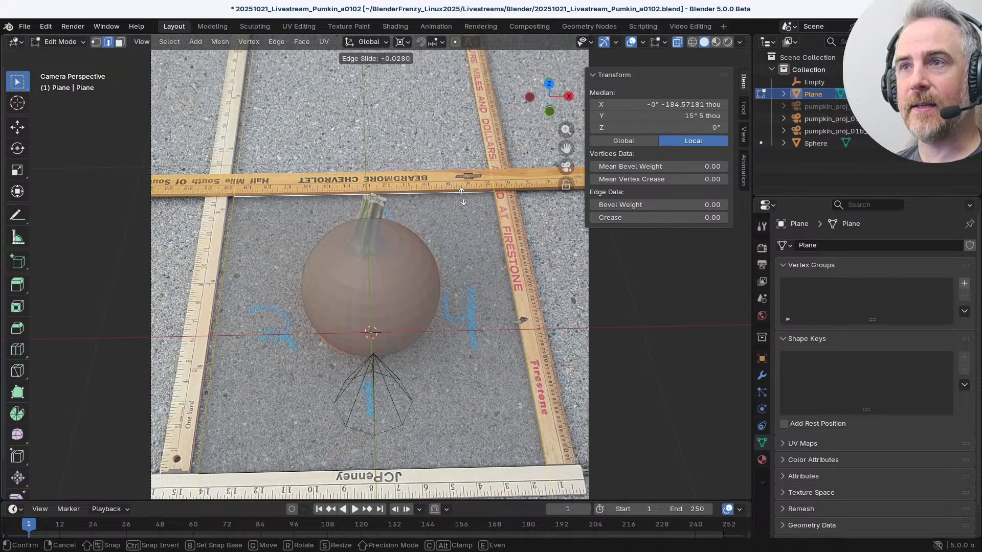
click(462, 196)
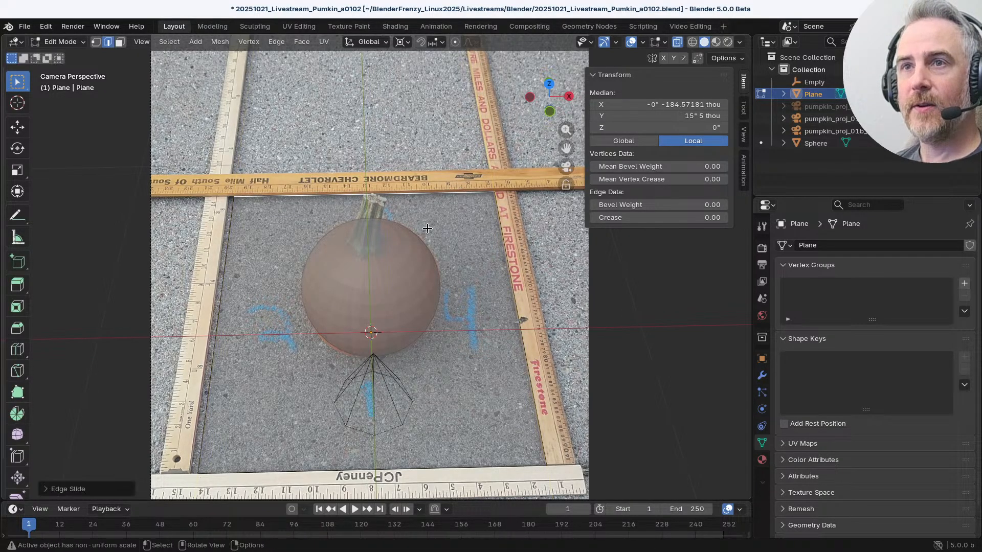
Step: Edge-slide the plane's edge beside the One Yard yardstick to about local X -12.638 inches
click(219, 316)
key(g)
key(g)
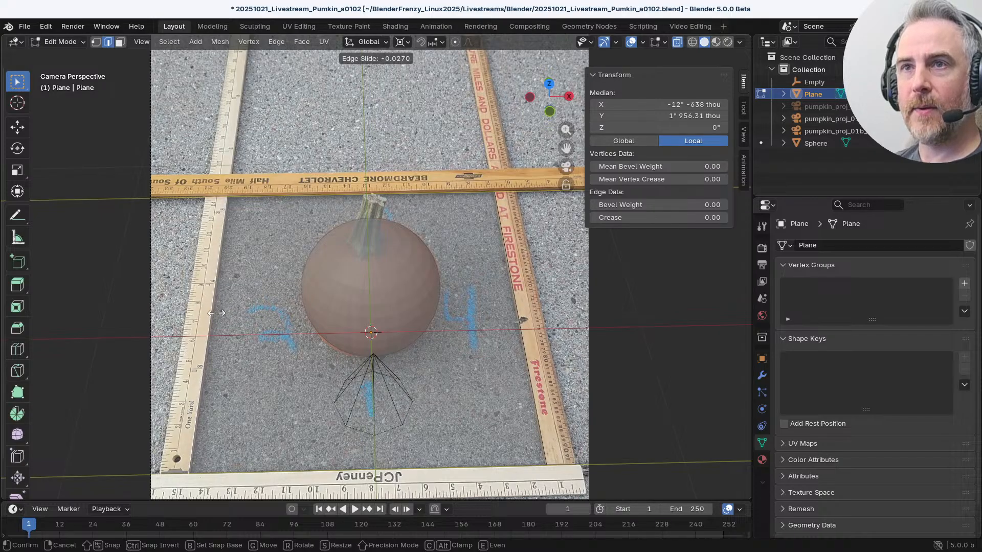
click(271, 208)
click(275, 197)
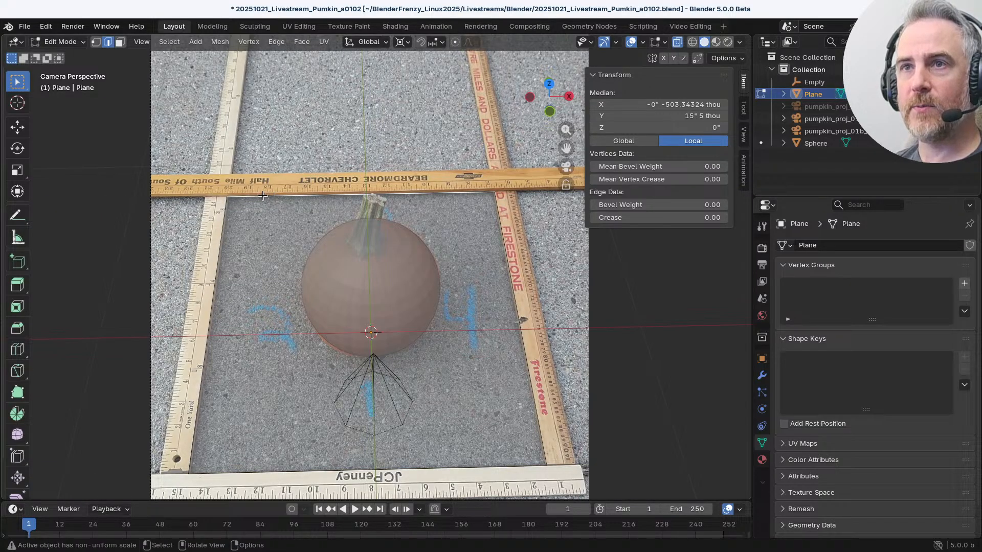
Step: Refine the plane's edge beside the Firestone yardstick by edge-sliding it to about local X 11.452 inches, and deselect it
click(497, 222)
key(g)
key(g)
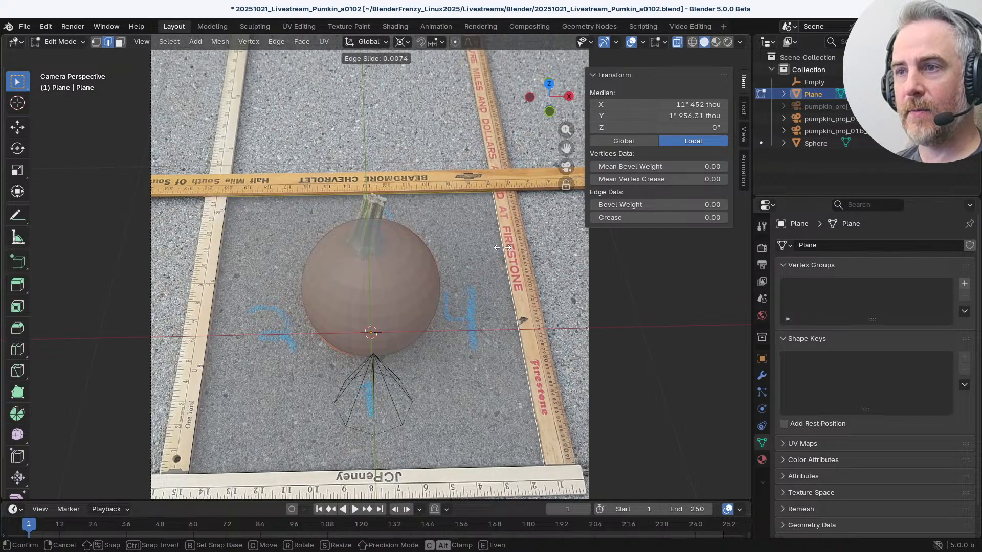
click(501, 247)
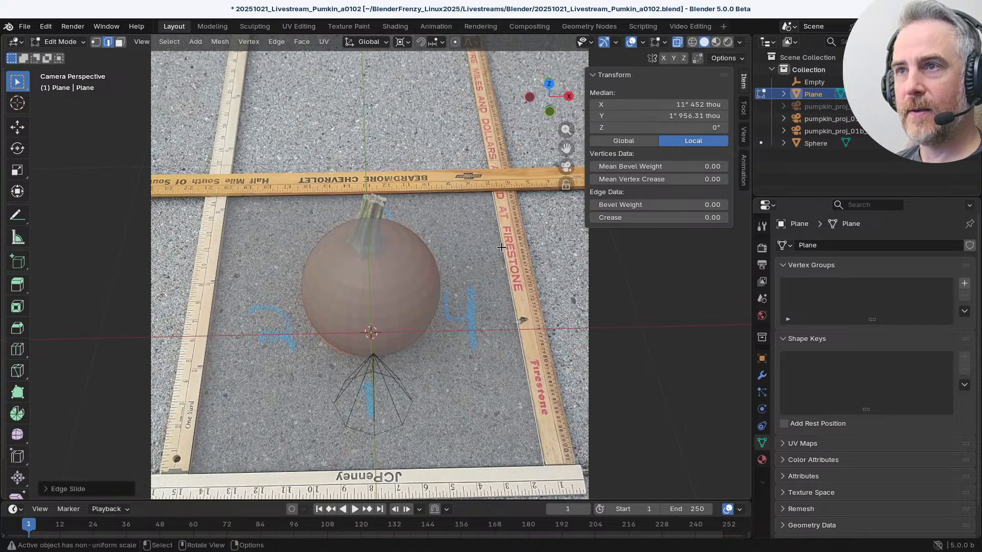
click(555, 290)
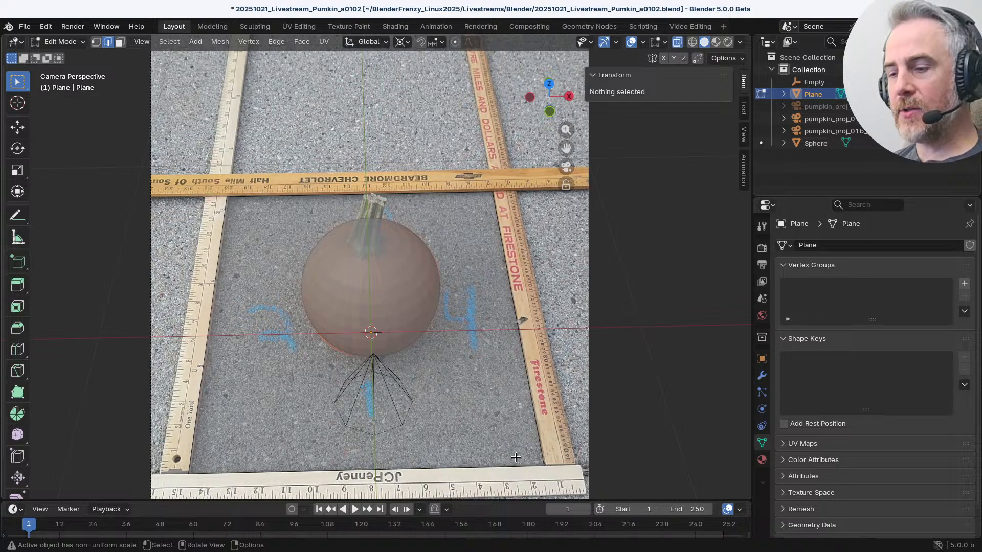
key(a)
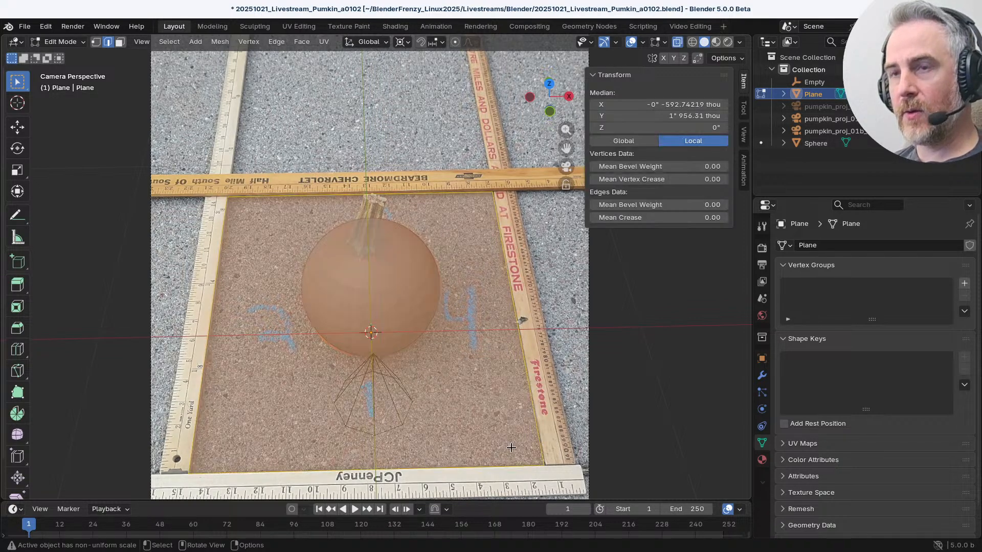
key(1)
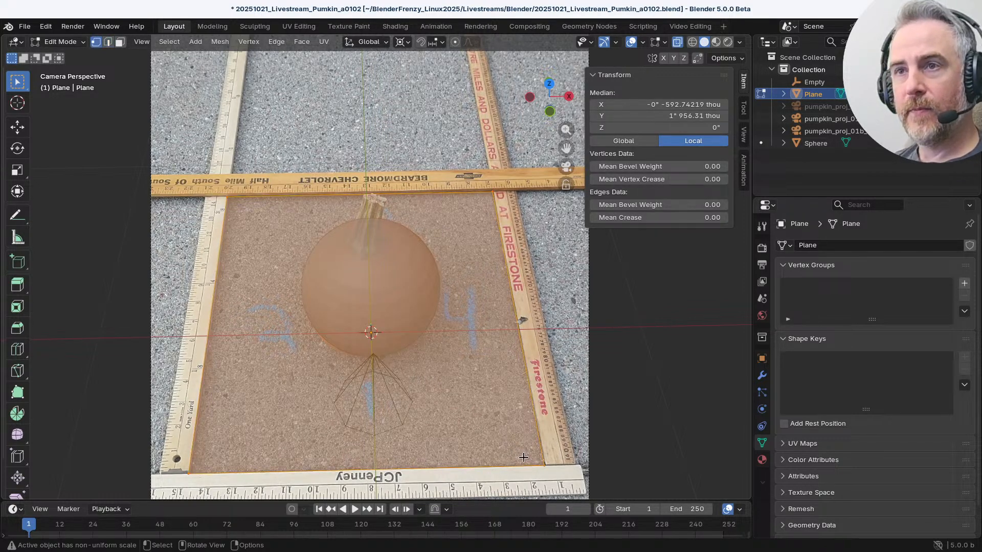
click(549, 465)
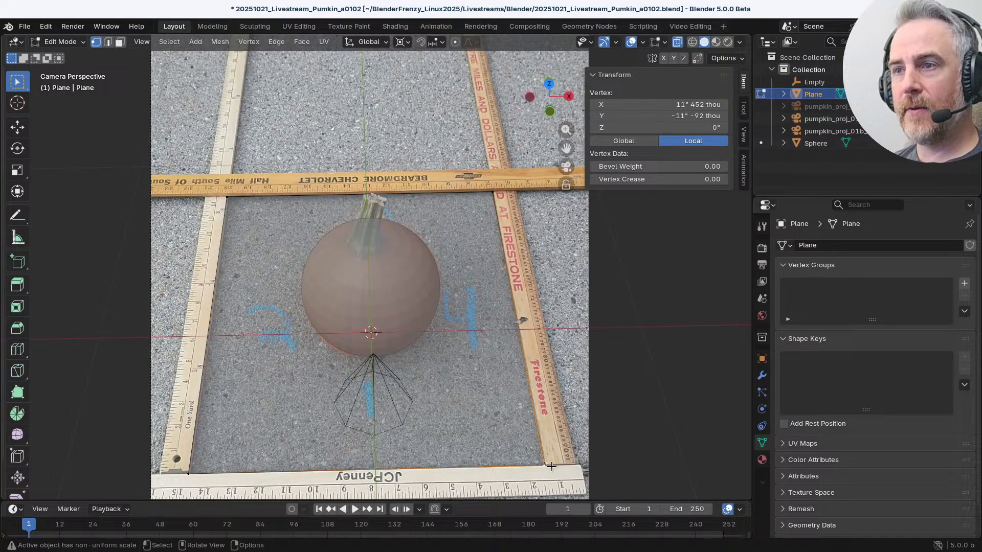
drag(17, 81, 57, 81)
drag(558, 461, 512, 425)
key(Escape)
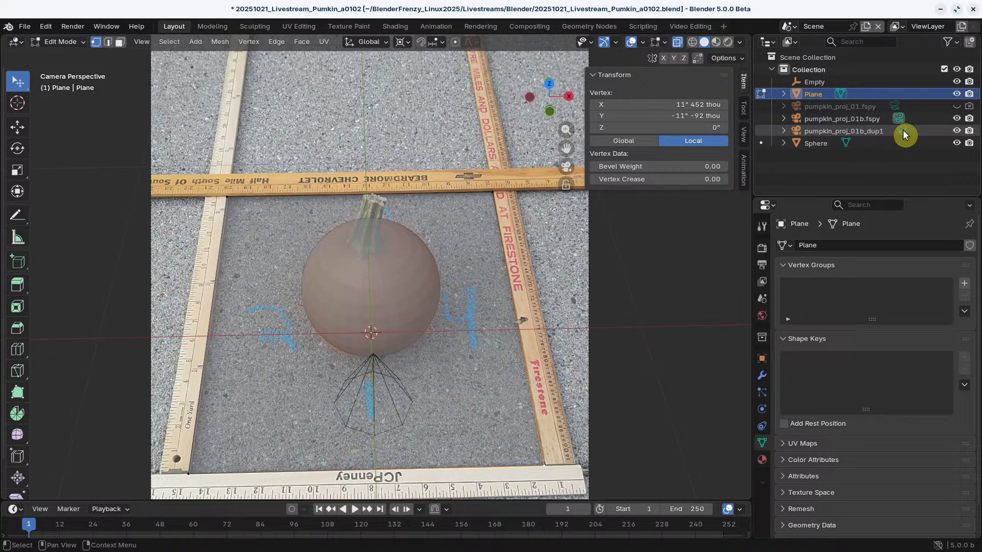
Step: Switch the view to the pumpkin_proj_01b_dup1 camera and return the plane to Object Mode
click(902, 132)
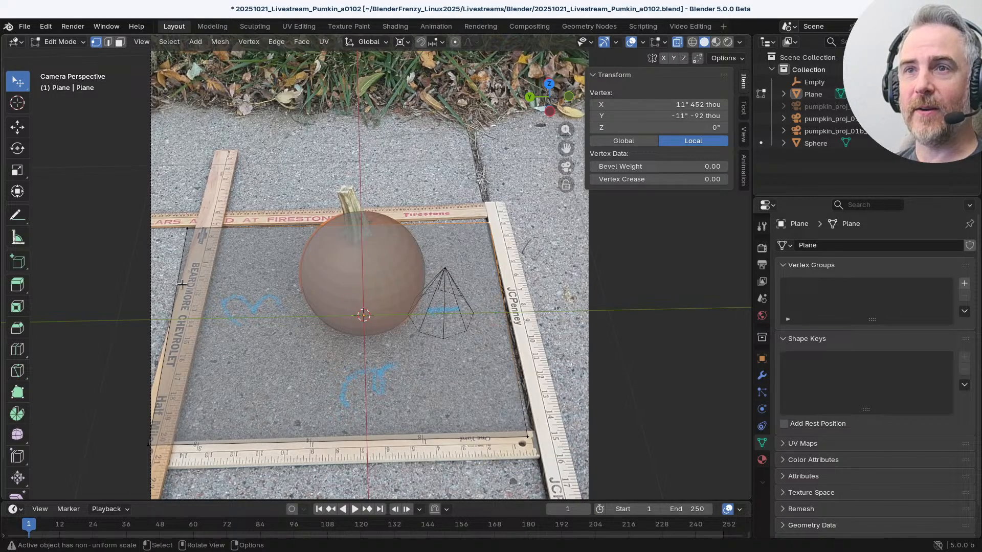
key(Tab)
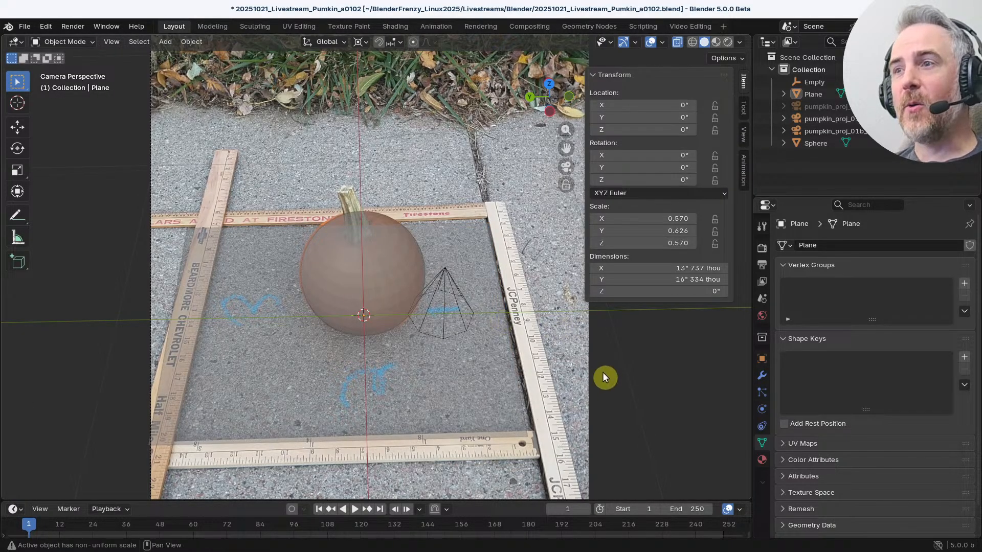
scroll(473, 178, down, 2)
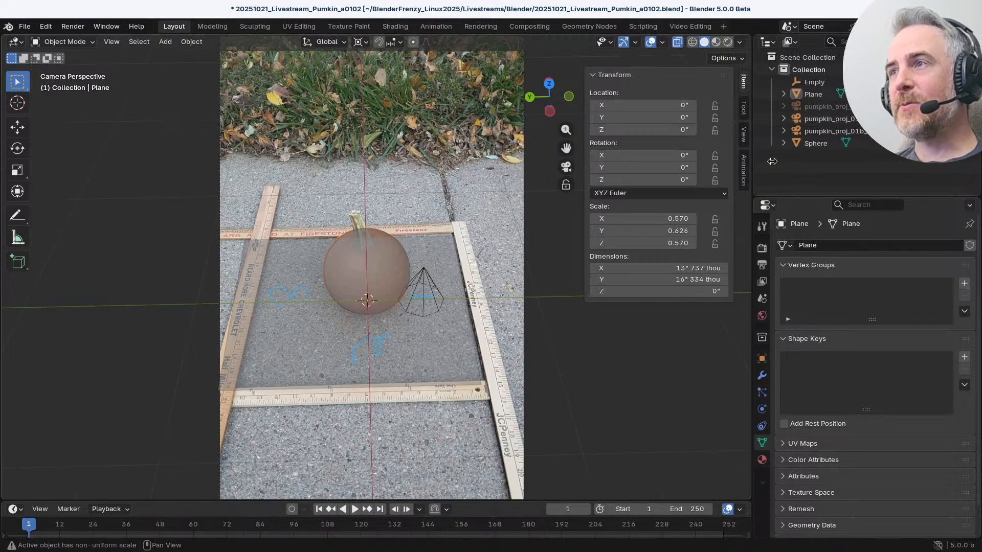
Step: Select the pumpkin_proj_01b_dup1 camera
click(863, 131)
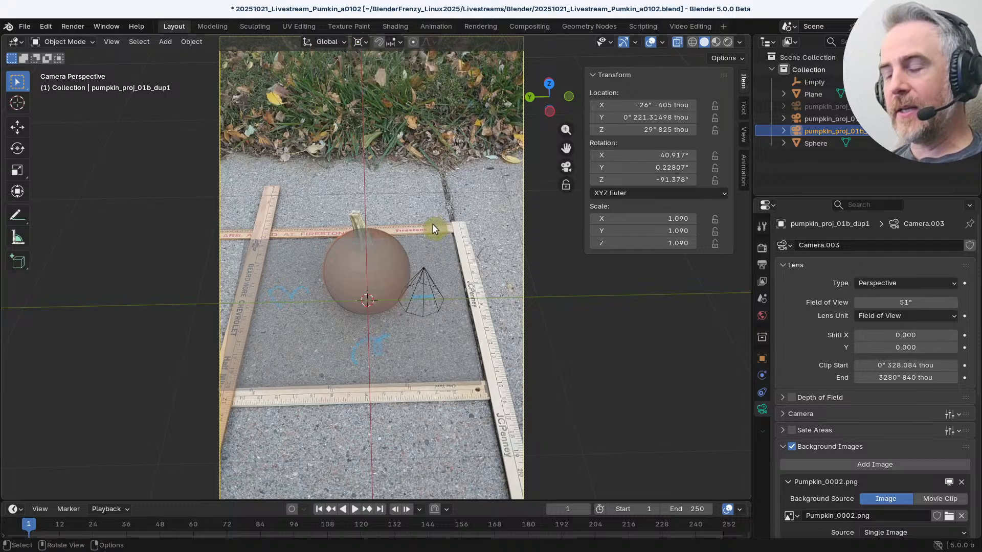
key(r)
key(r)
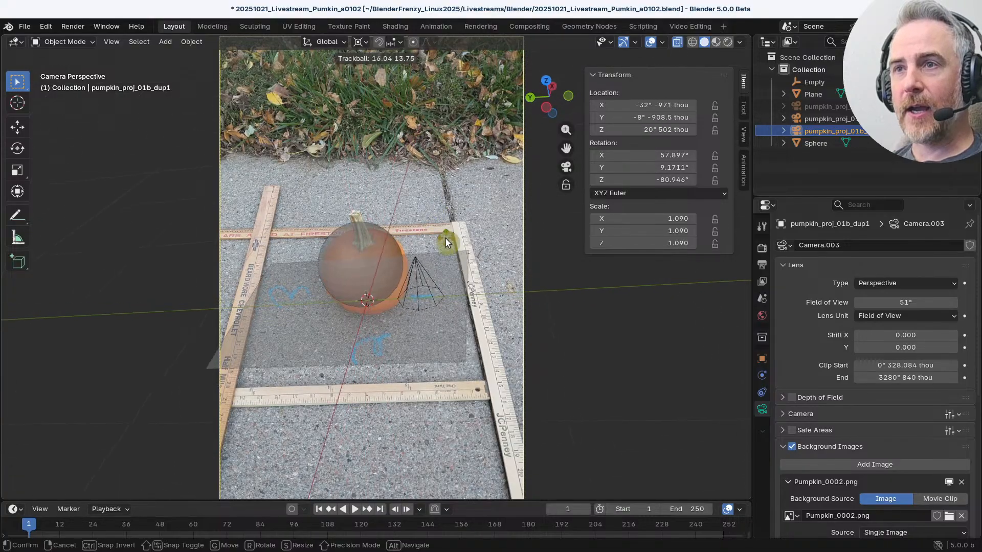
key(r)
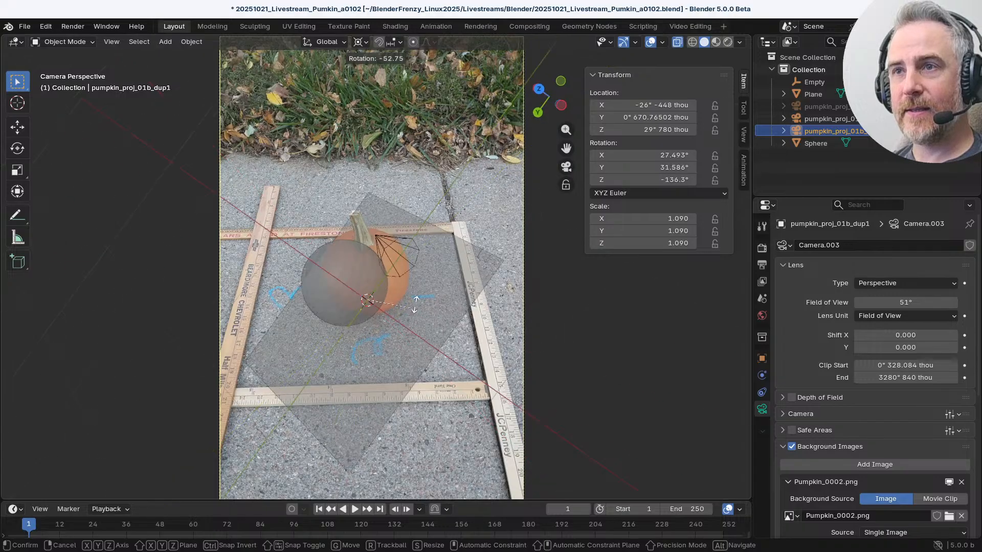
click(402, 239)
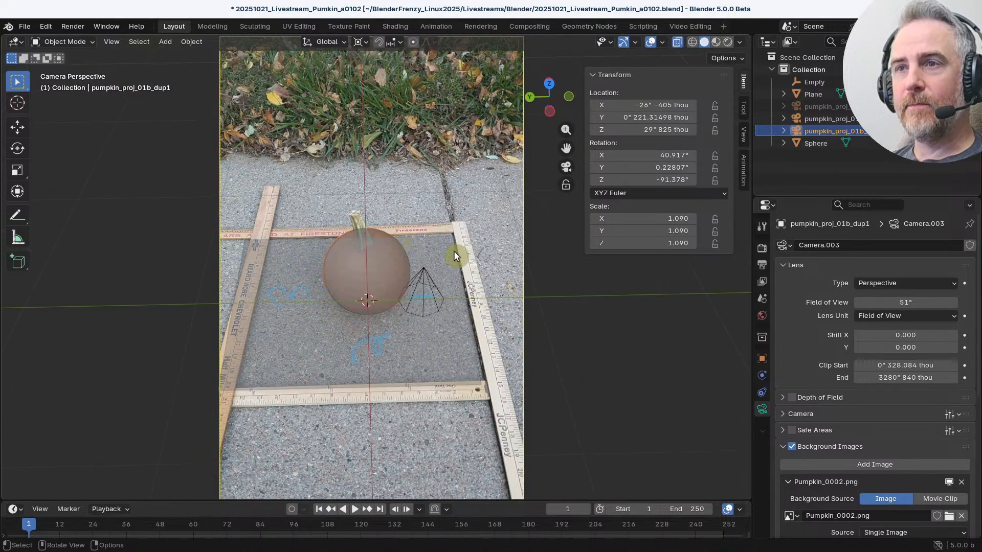
key(r)
key(r)
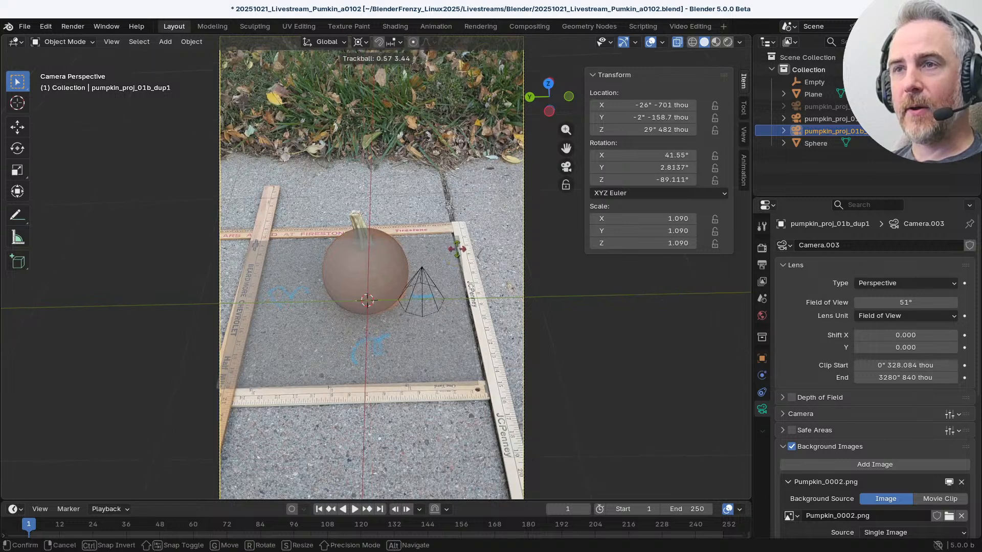
right_click(458, 250)
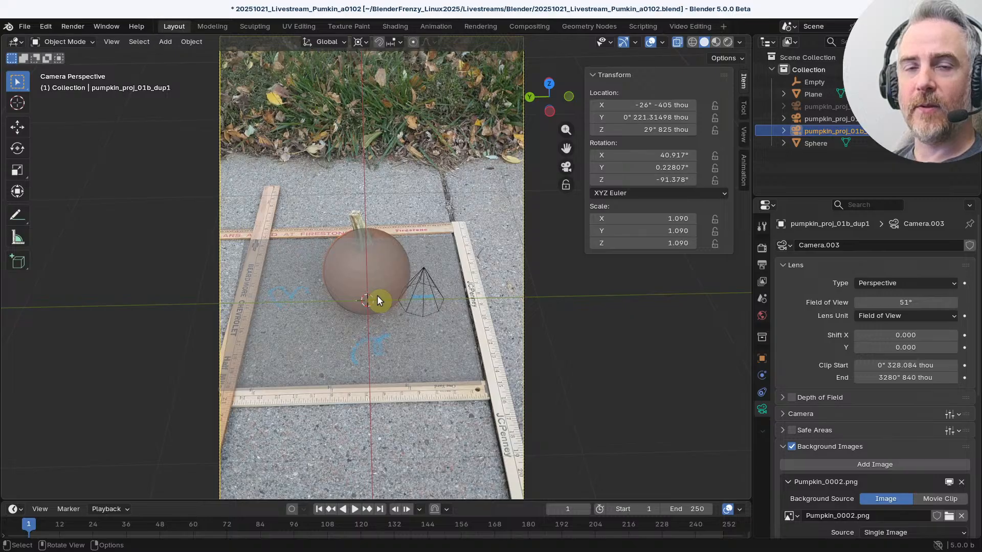
key(r)
key(r)
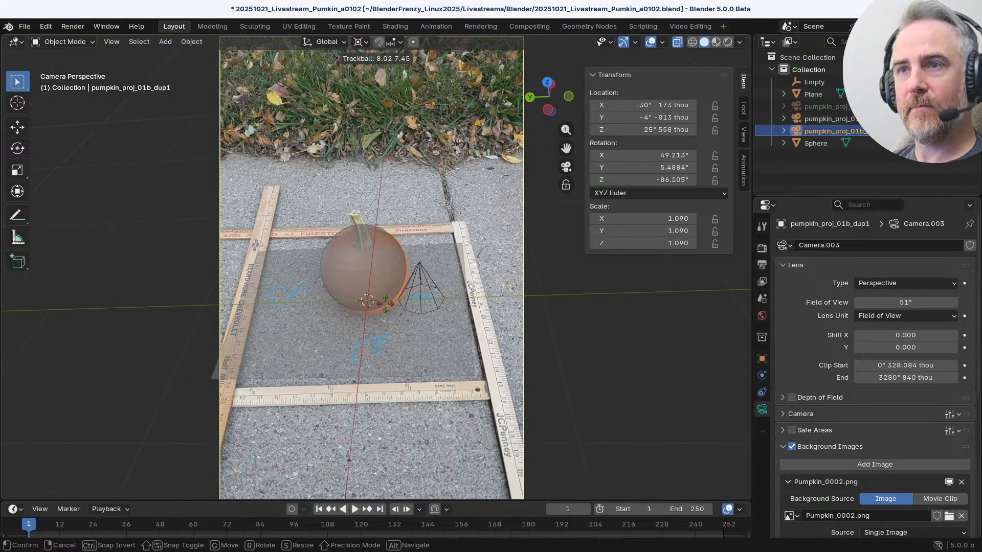
click(384, 309)
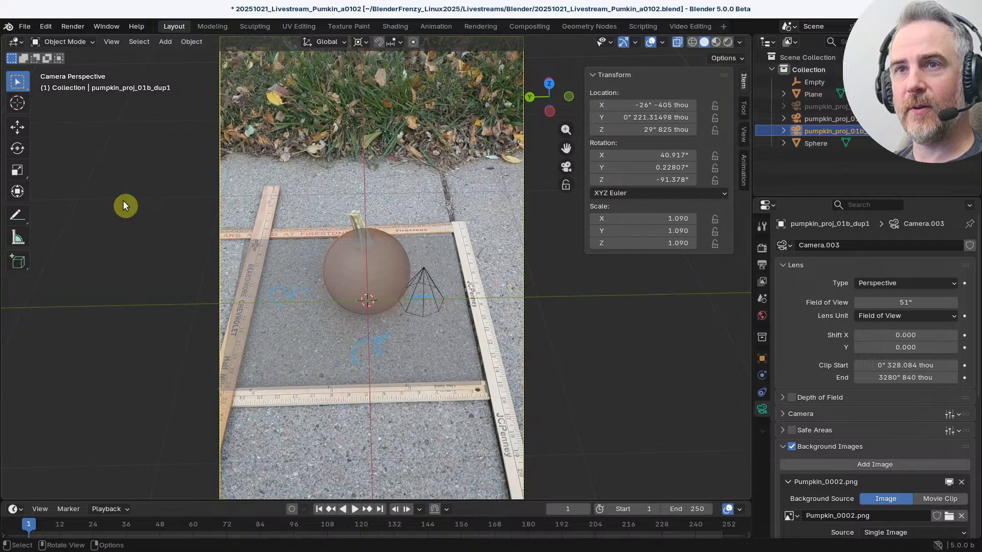
Step: Trackball-rotate the pumpkin_proj_01b_dup1 camera to about X 47.8°, Y 1.46°, Z -90.2°
key(r)
key(r)
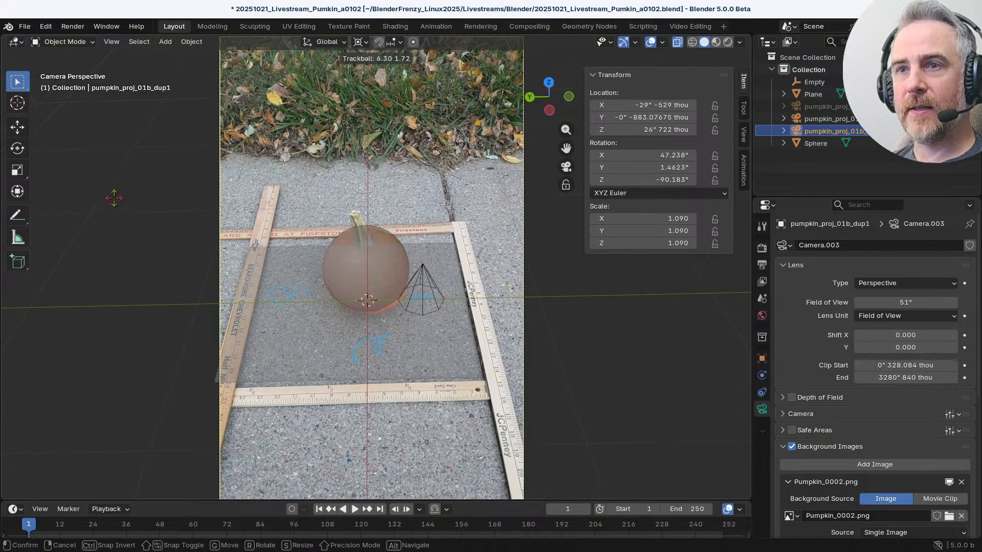
click(114, 198)
Step: Check the plane's outline against the yardsticks and try a finer trackball rotation of the camera to about X 48.3°, Y 1.38°, Z -90.3°
scroll(259, 269, up, 5)
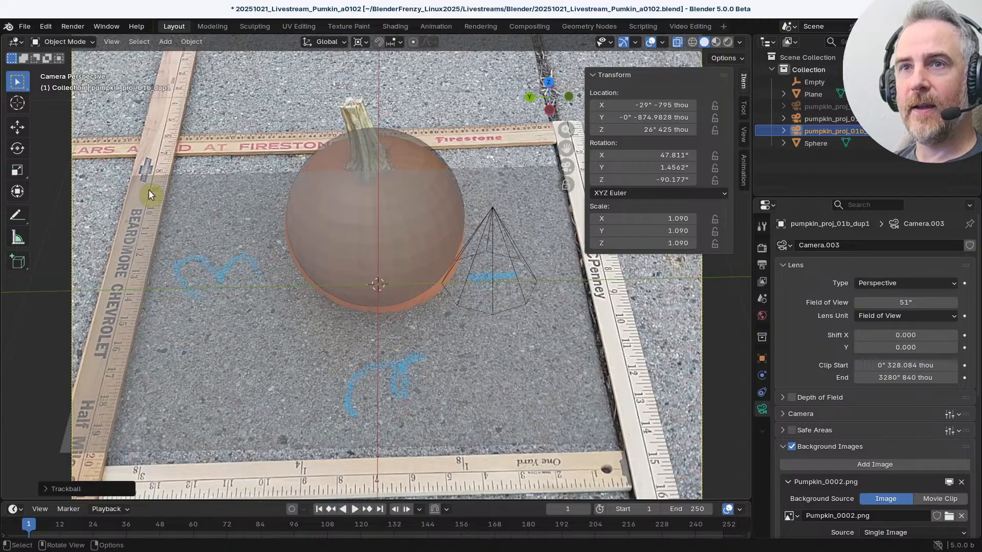
scroll(346, 407, down, 1)
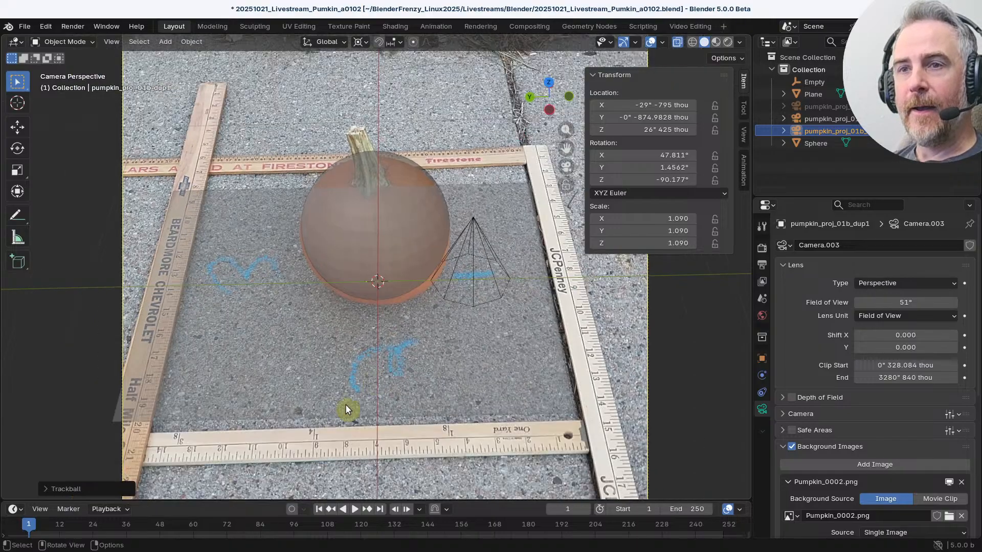
click(213, 414)
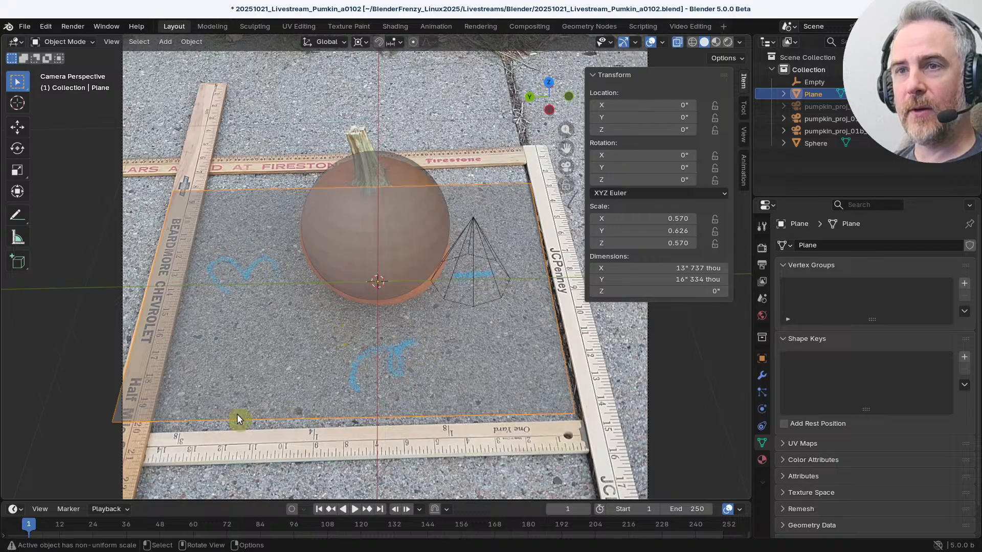
click(123, 208)
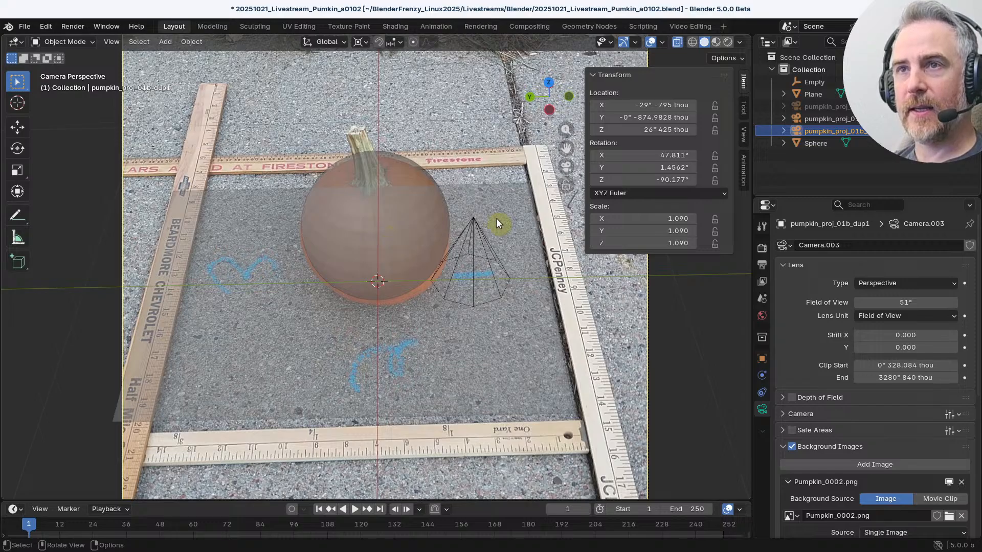
key(r)
key(r)
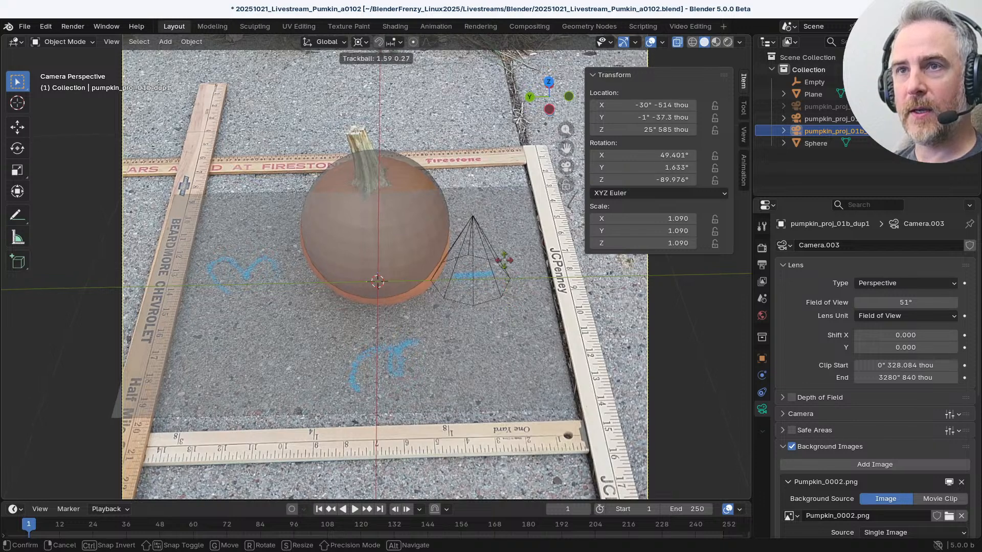
click(494, 231)
Step: Try rotating the camera about global Z to about -90.9° and compare the plane's outline with the yardsticks
key(r)
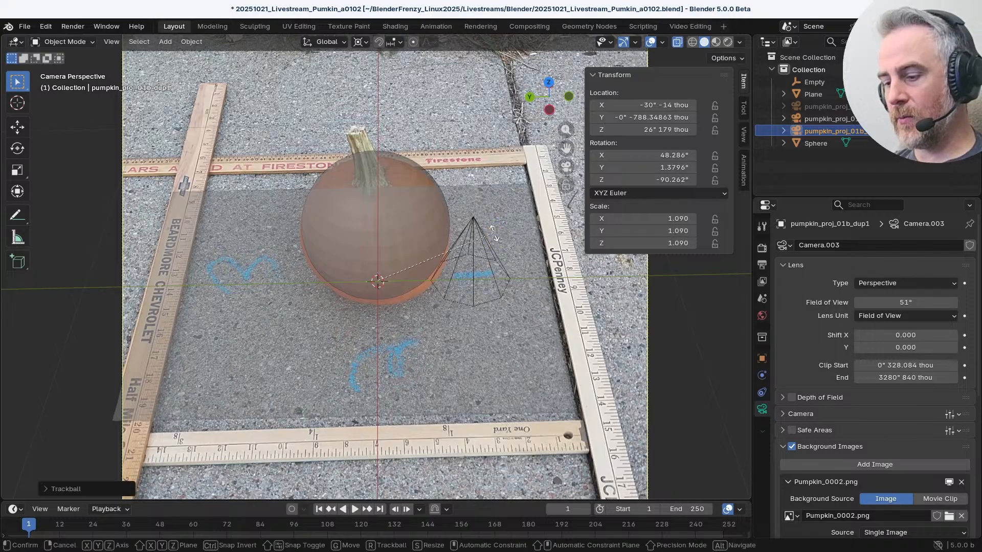
key(z)
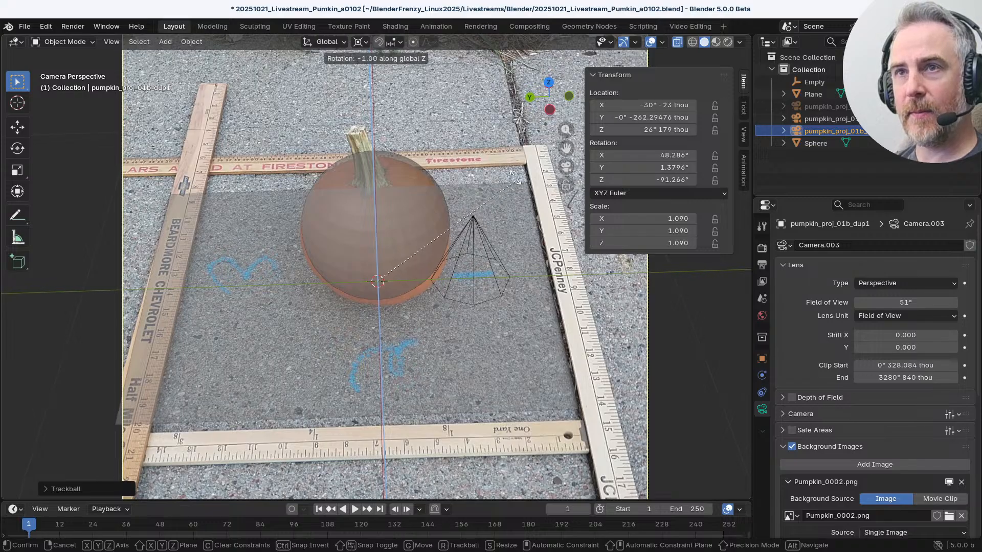
click(474, 177)
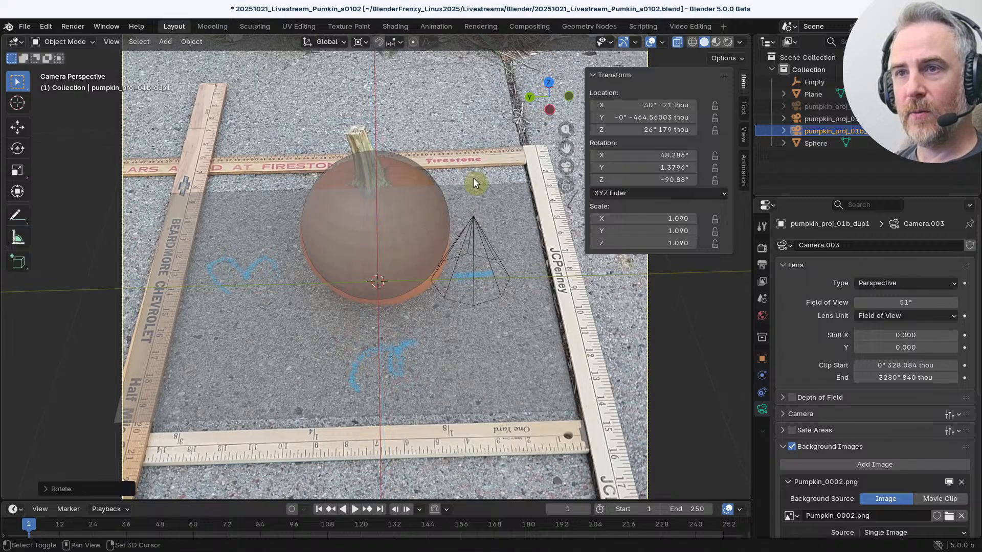
click(436, 420)
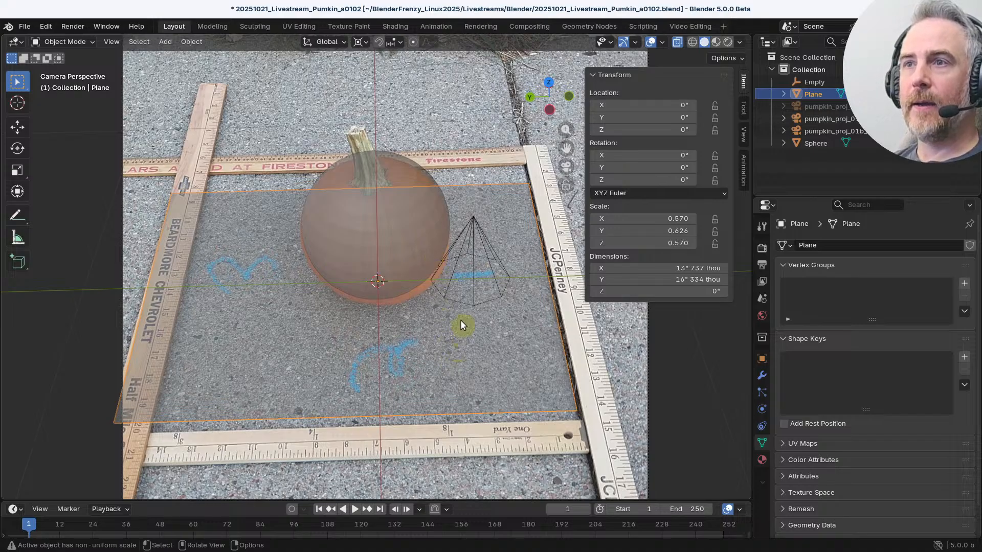
click(465, 343)
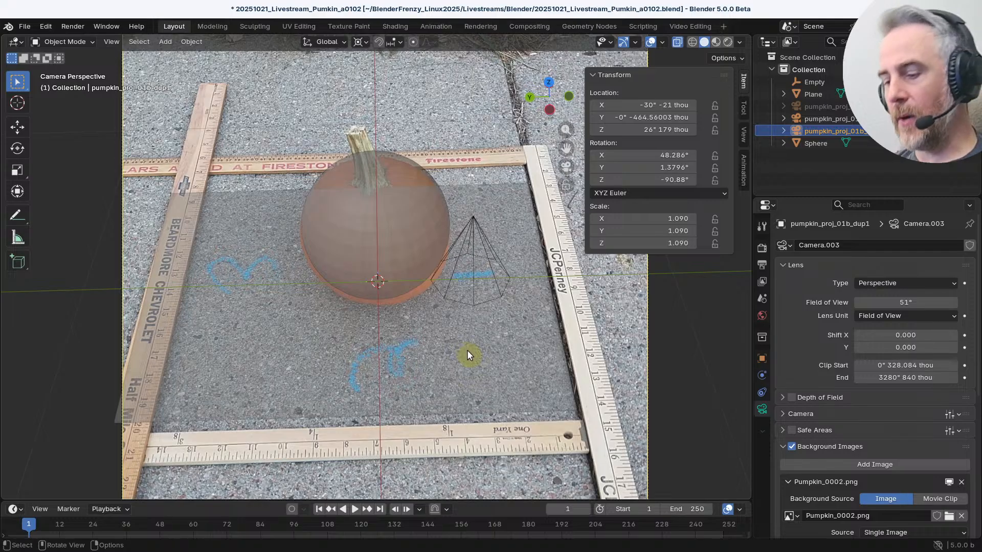
Step: Undo the last Z rotation and fine trackball rotation of the camera, back to the plane selection
key(ctrl+z)
key(ctrl+z)
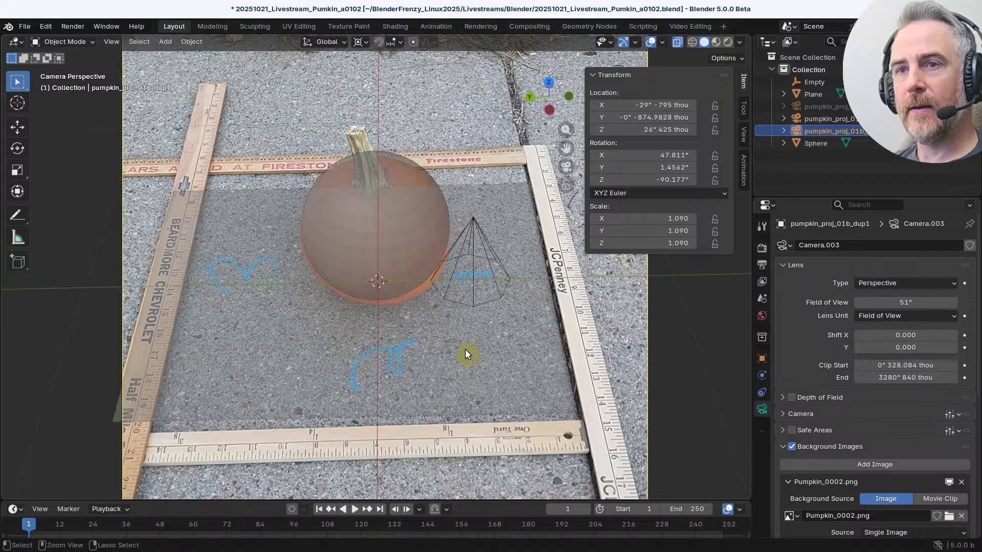
key(ctrl+z)
Step: Inspect how the sphere and cone sit on the plane from the front and right, and return to the camera view
middle_drag(473, 353, 434, 308)
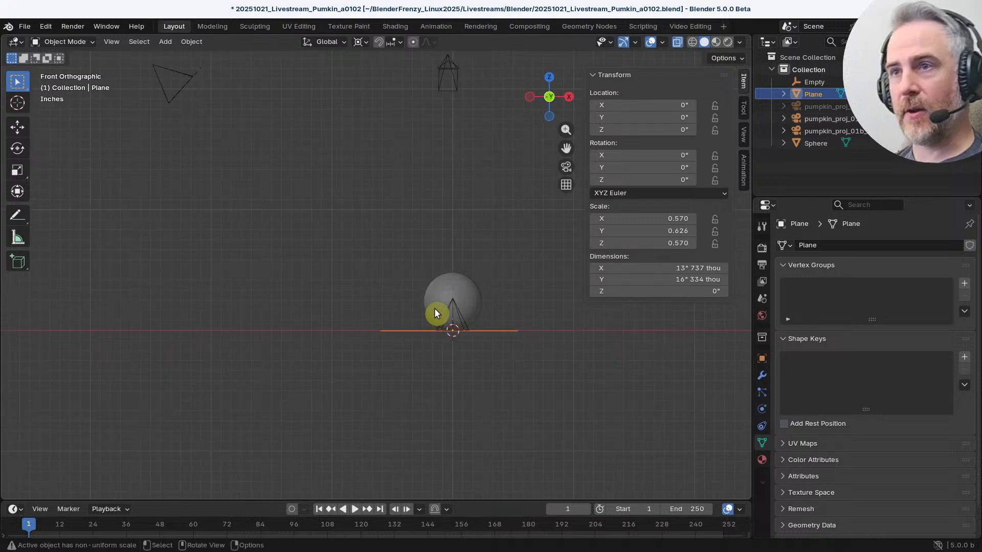
key(KP_1)
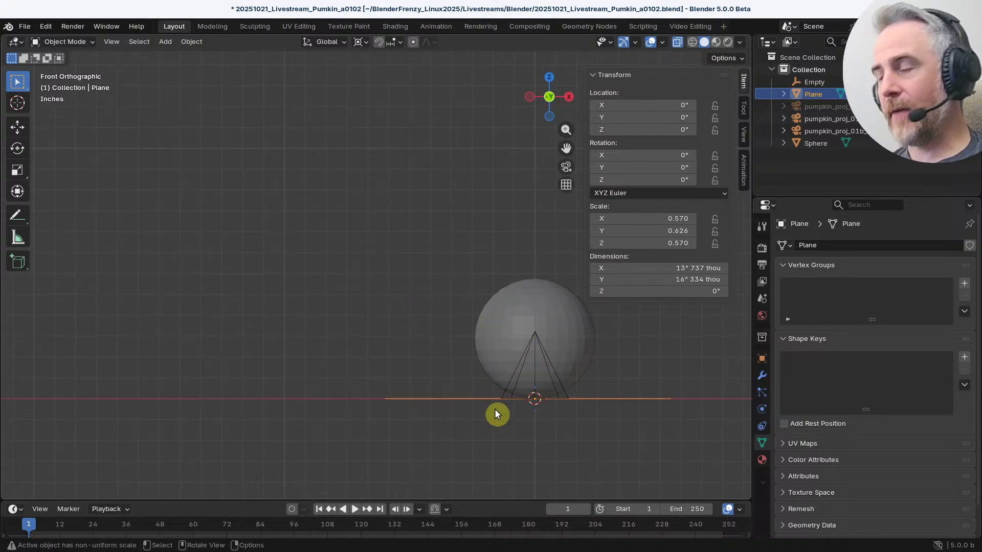
key(KP_3)
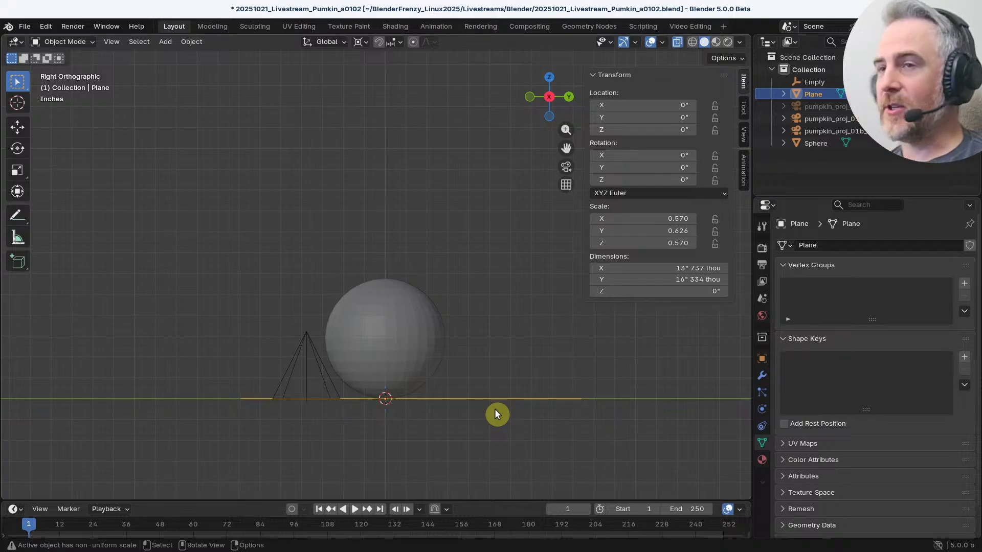
key(KP_0)
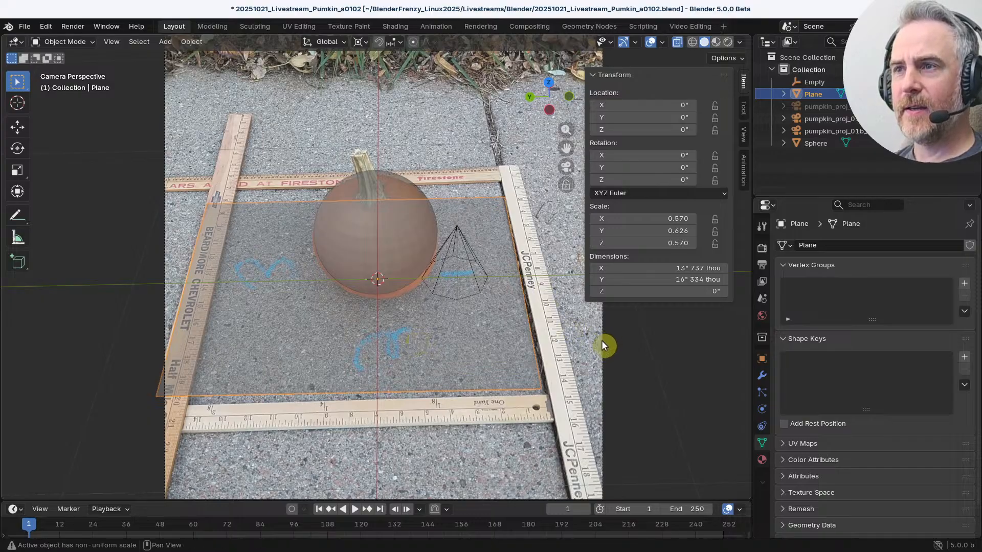
Step: Select the pumpkin_proj_01b_dup1 camera and trackball-rotate it to about X 24.3°, Y 1.92°, Z -89.8°
click(856, 134)
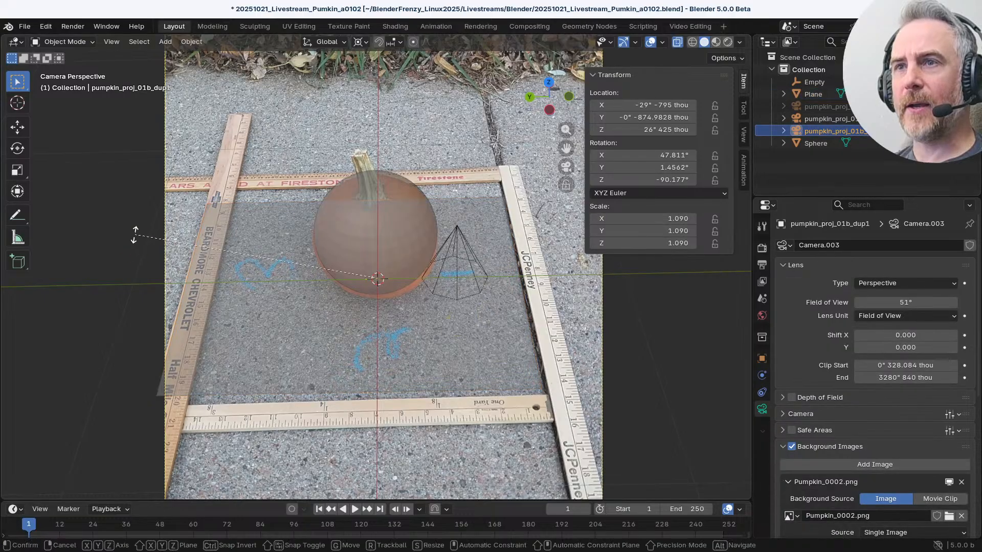
key(r)
key(r)
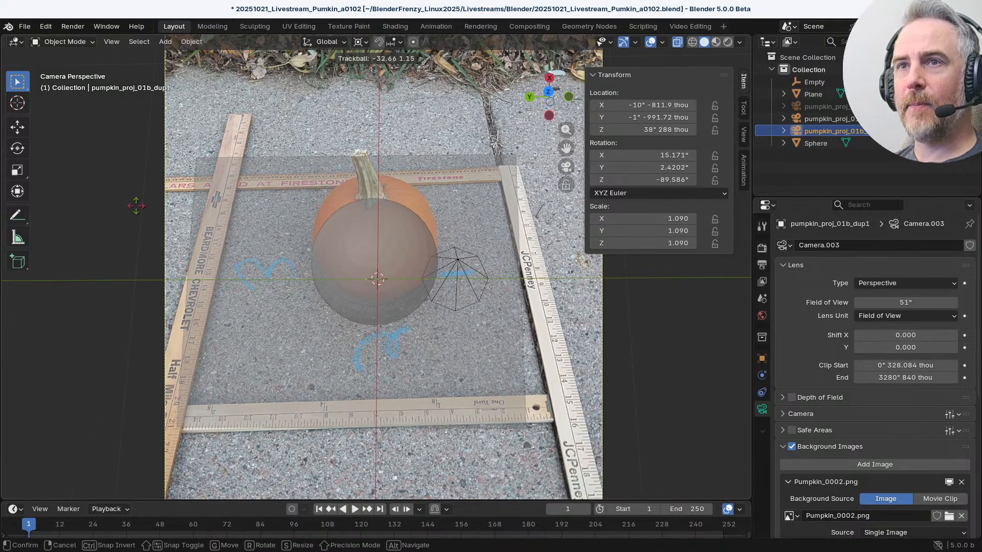
click(208, 249)
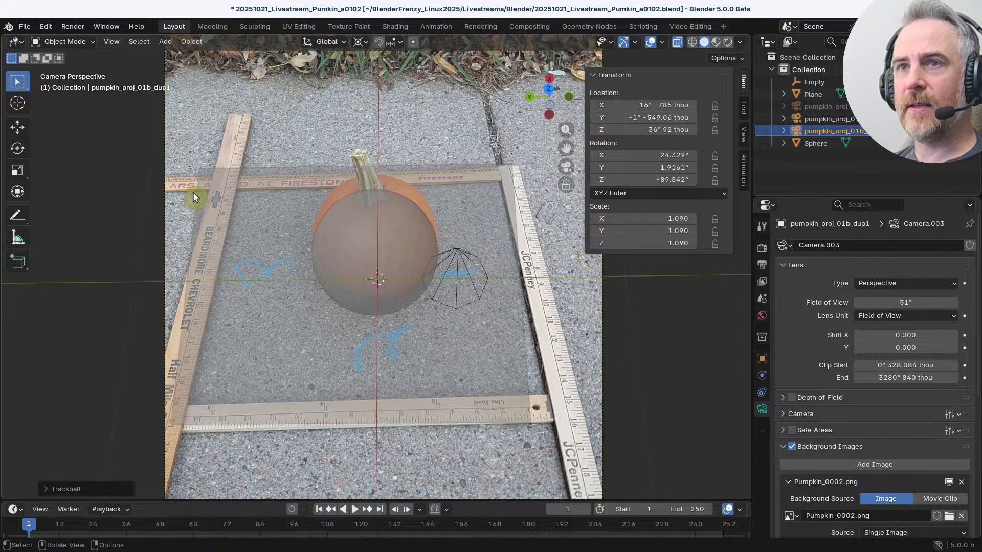
Step: Turn off X-ray display and trackball-rotate the camera to about X 49.3°, Y 0.75°, Z -90.7°
click(679, 42)
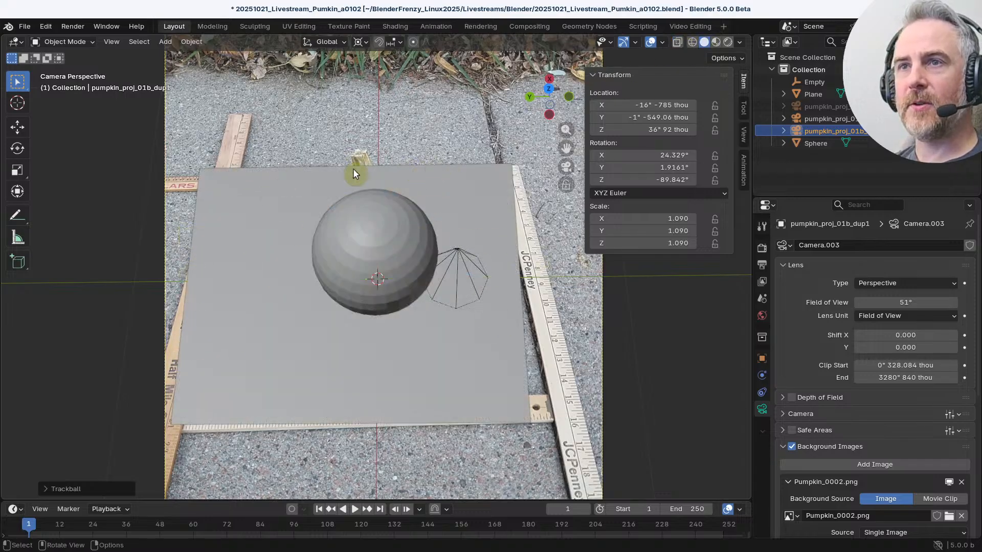
key(r)
key(r)
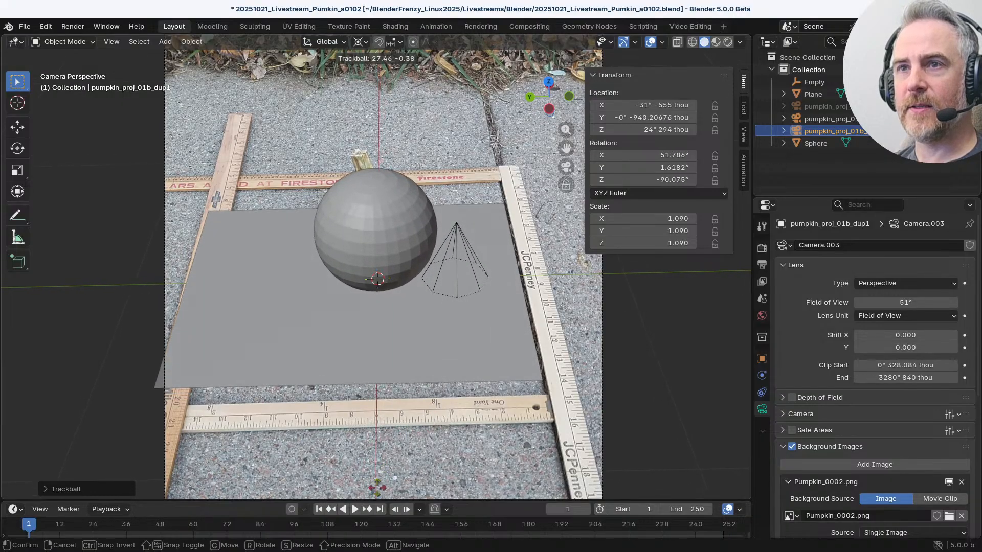
click(349, 422)
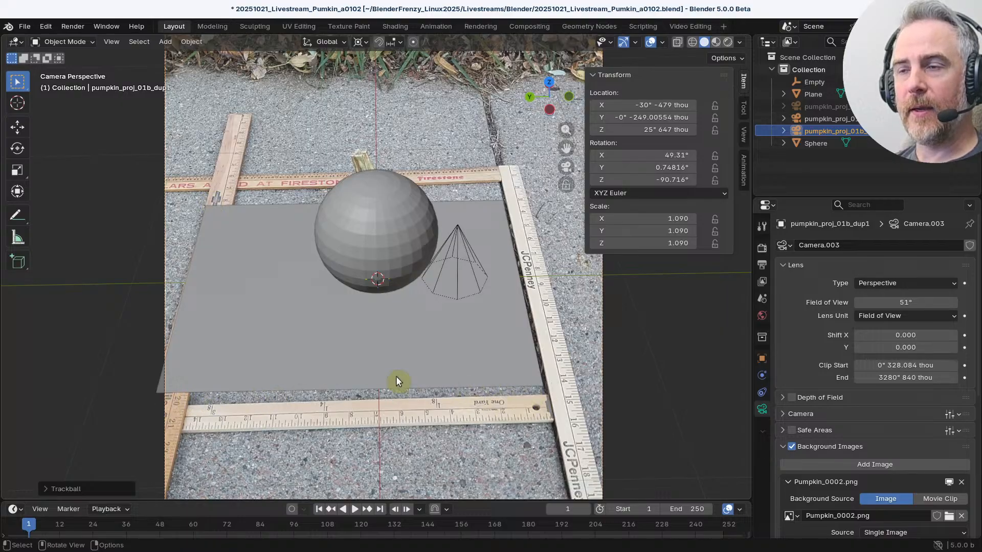
Step: Try tilting the plane about global X to about -0.86°, and undo the rotation
click(516, 349)
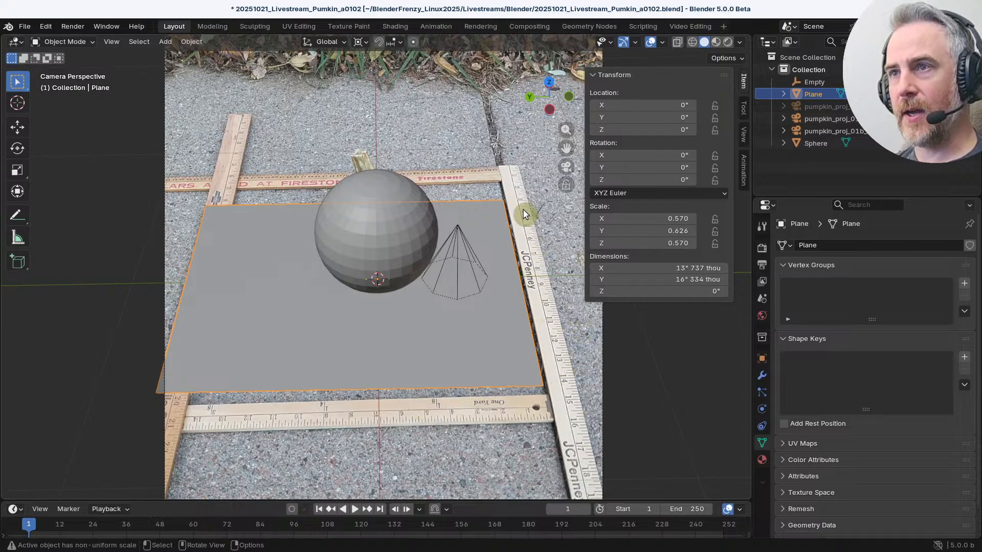
key(r)
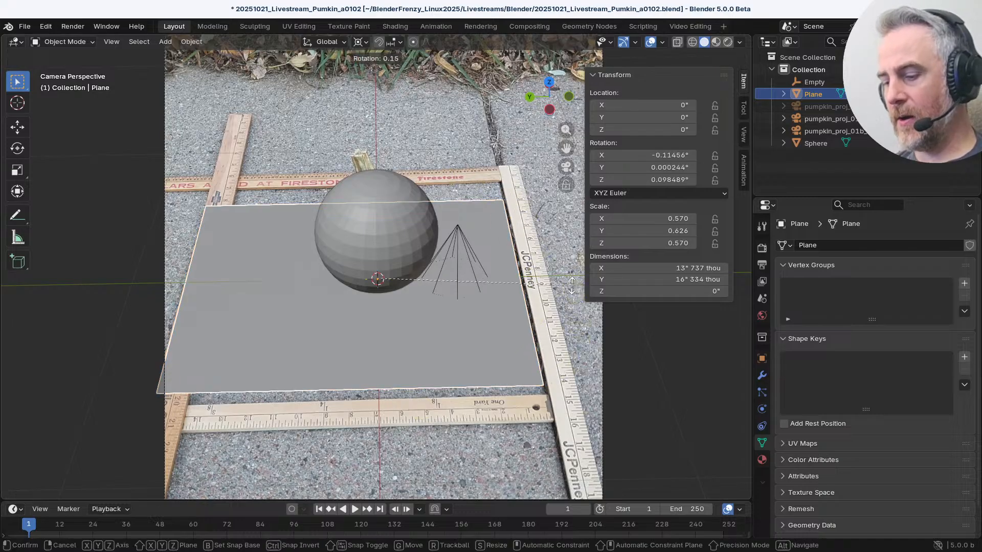
key(x)
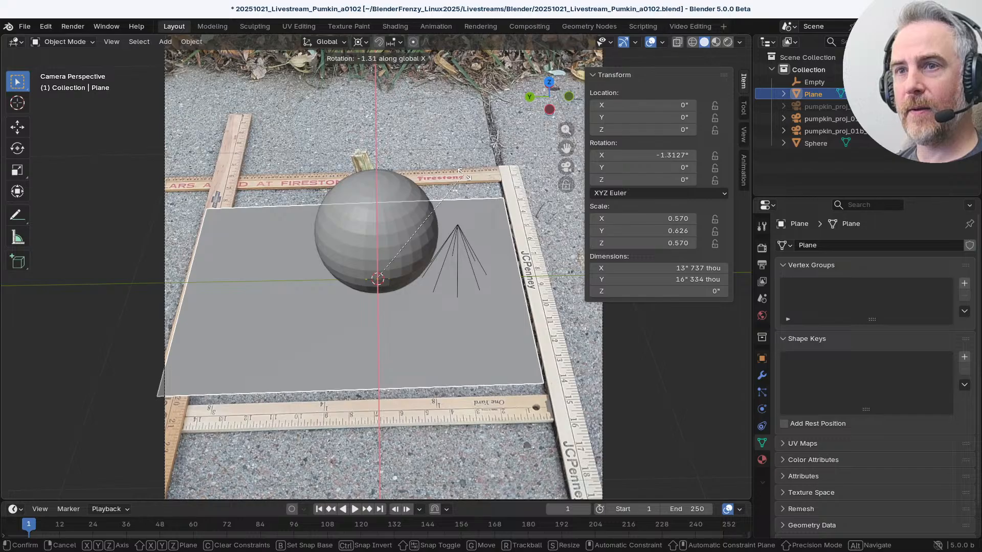
click(491, 194)
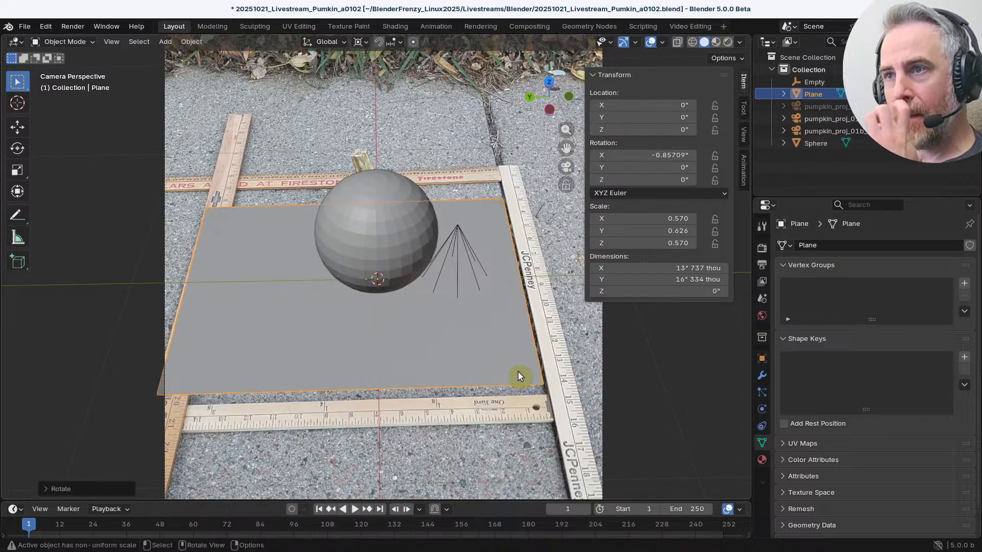
key(ctrl+z)
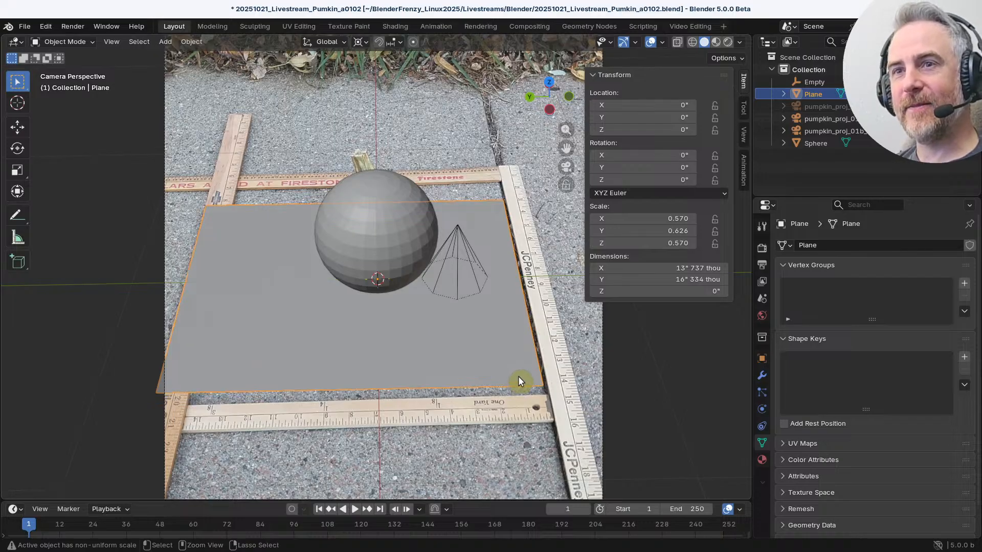
Step: Check the plane, sphere and cone in the front and right orthographic views, and return to the camera view
key(KP_1)
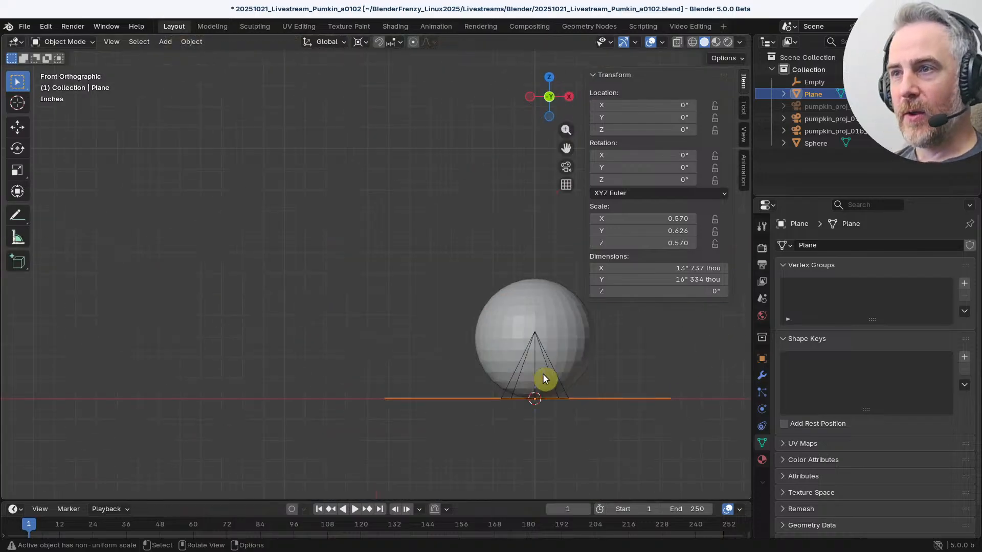
key(KP_3)
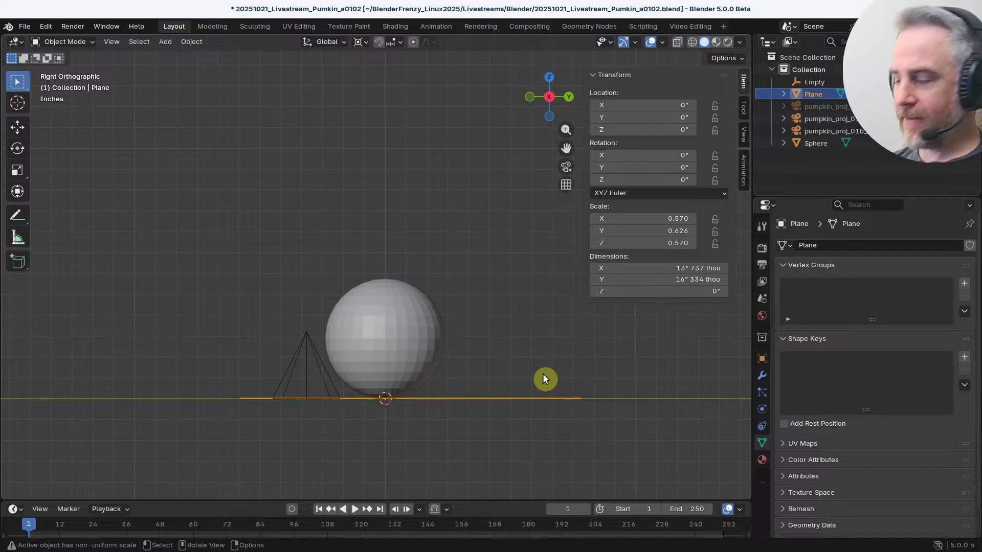
key(KP_0)
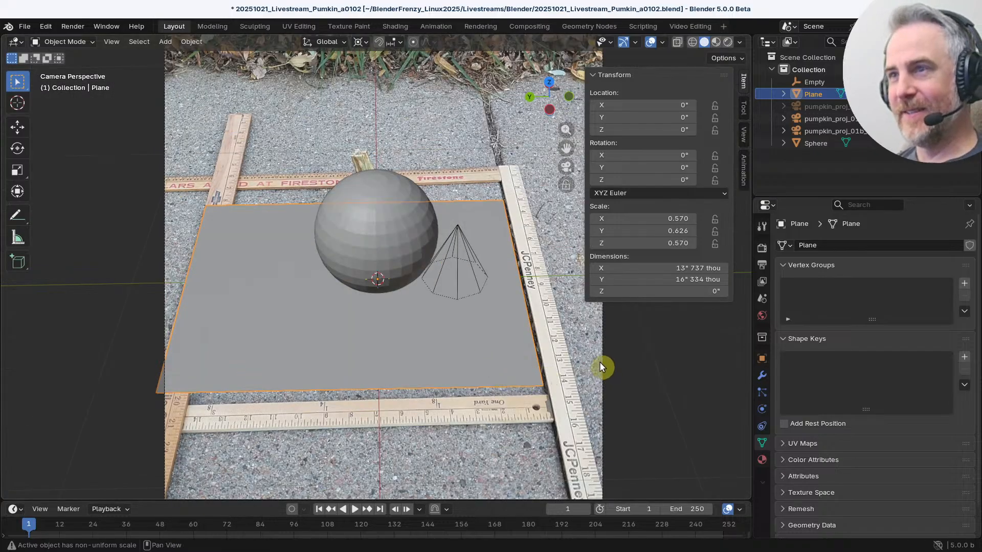
Step: Select the pumpkin_proj_01b_dup1 camera and rotate it 0.75° about global X
click(162, 93)
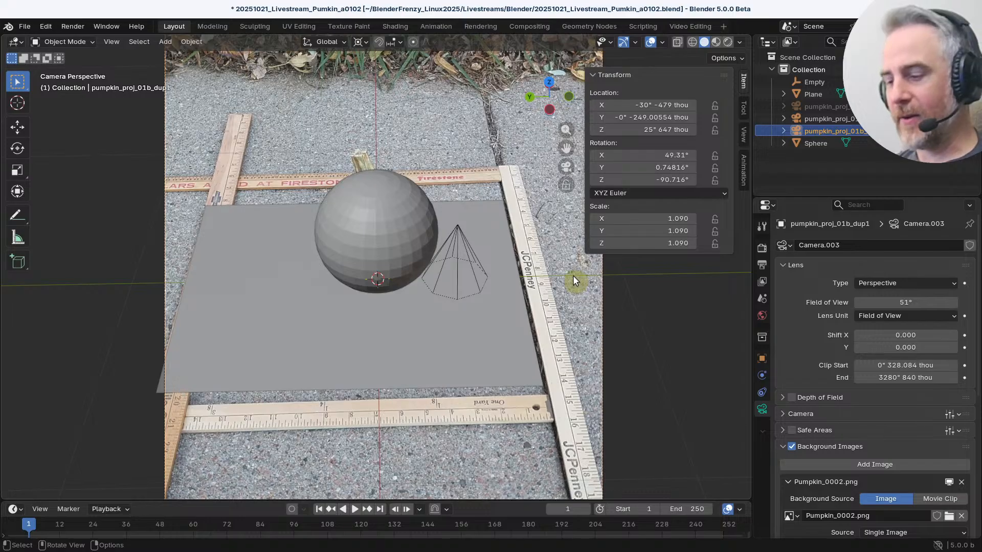
key(r)
key(x)
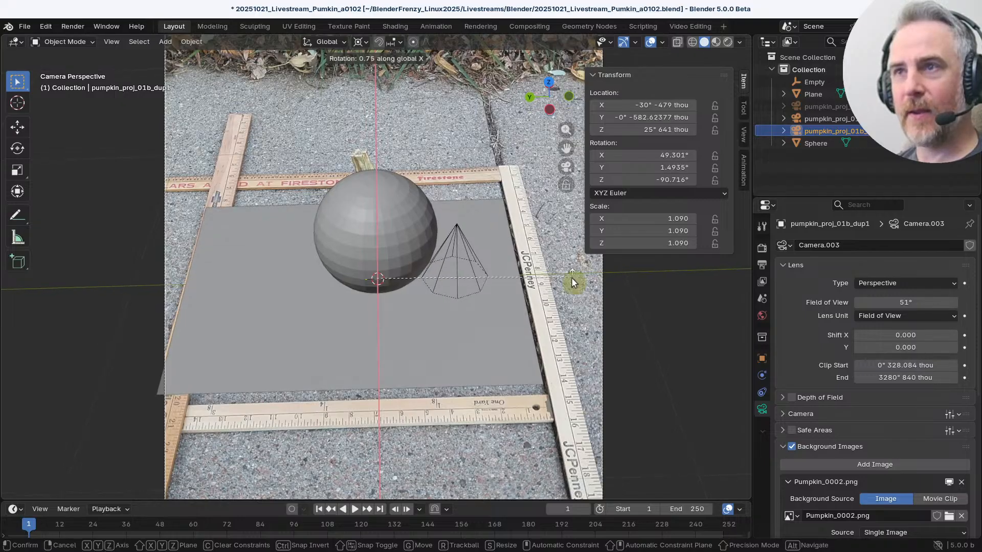
click(572, 277)
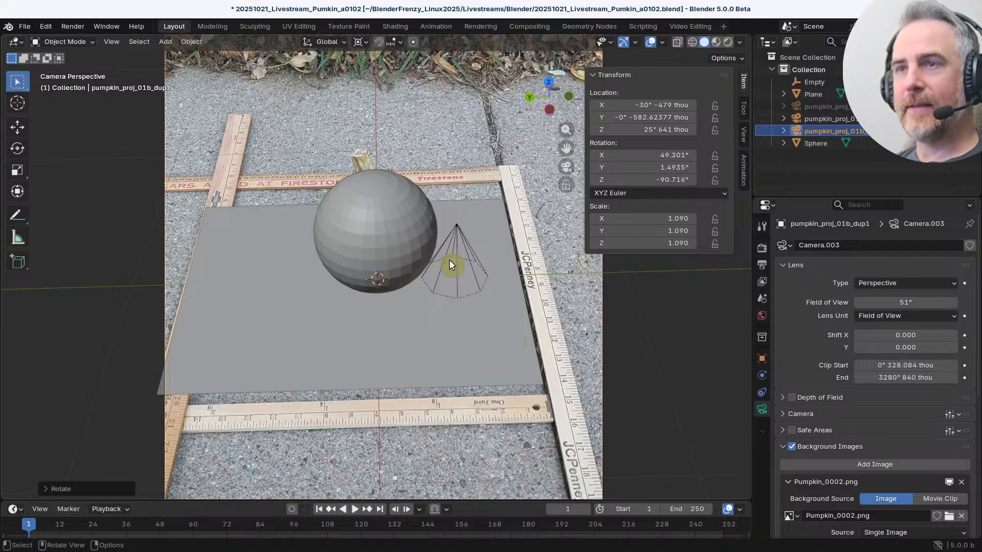
key(r)
key(r)
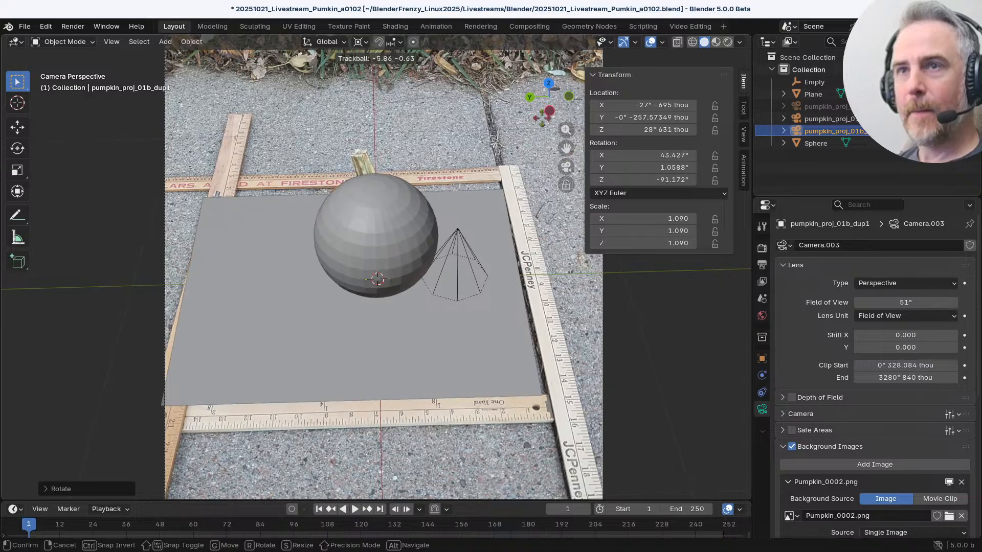
click(600, 340)
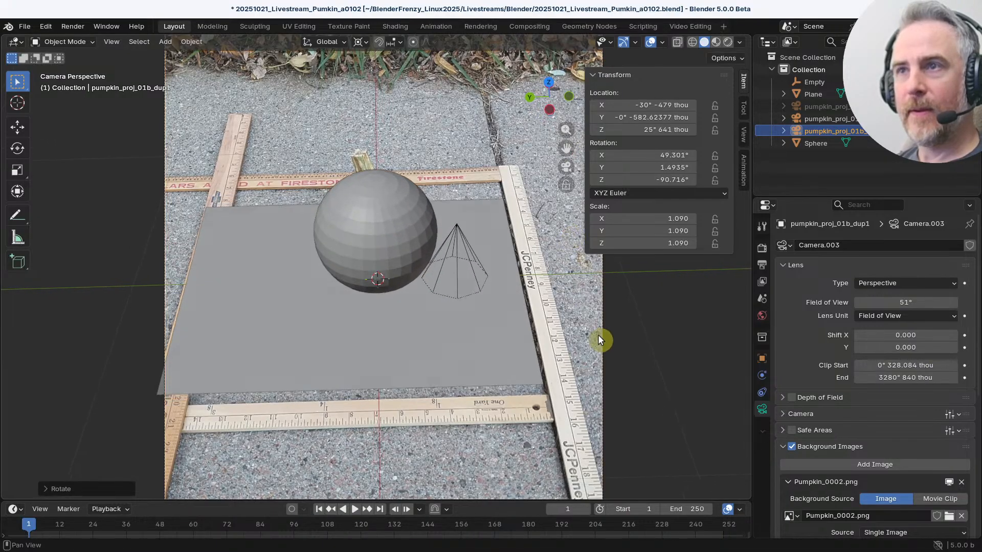
key(s)
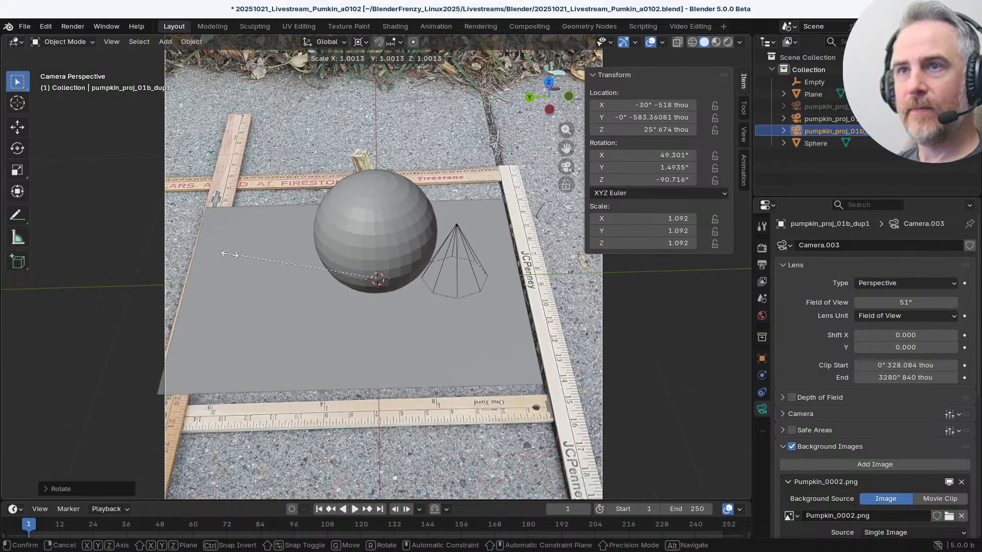
right_click(230, 260)
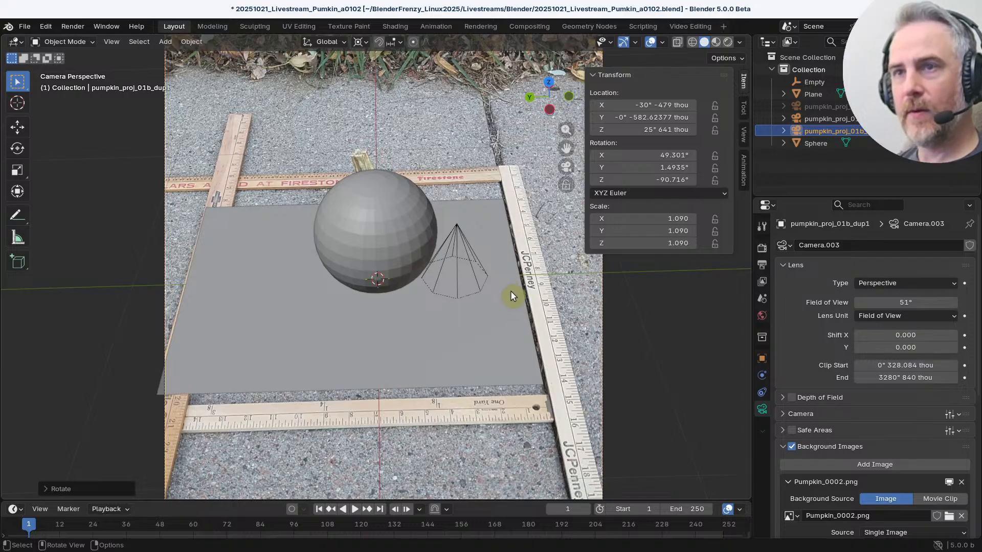
Step: Move the camera to about X -30.69", Y -0.55", Z 25.40" to shift the plane against the yardsticks
key(g)
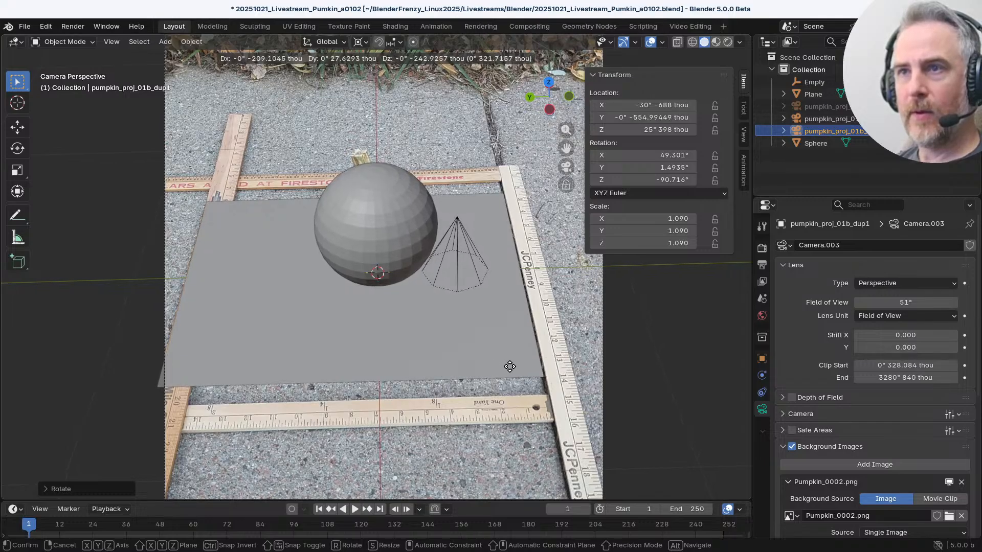
click(510, 366)
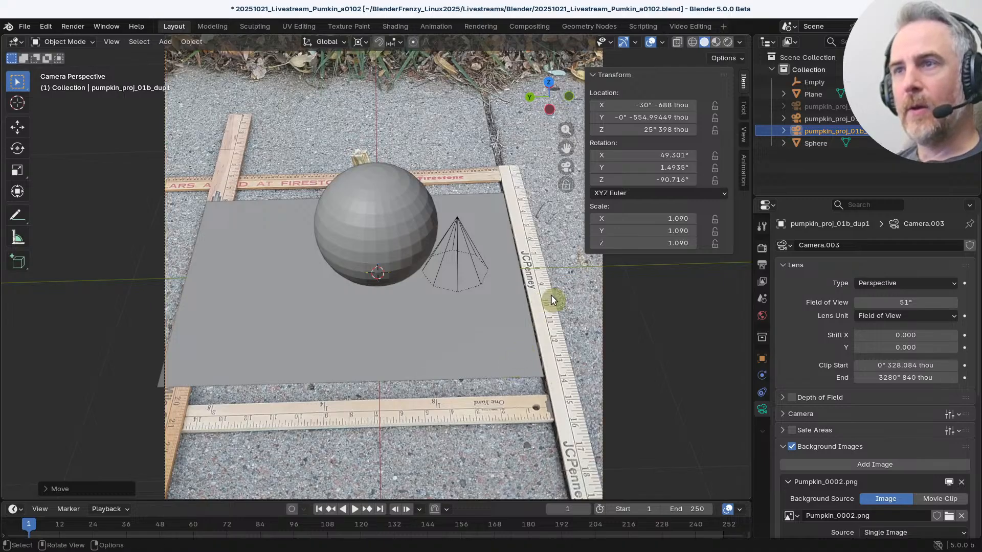
key(r)
key(r)
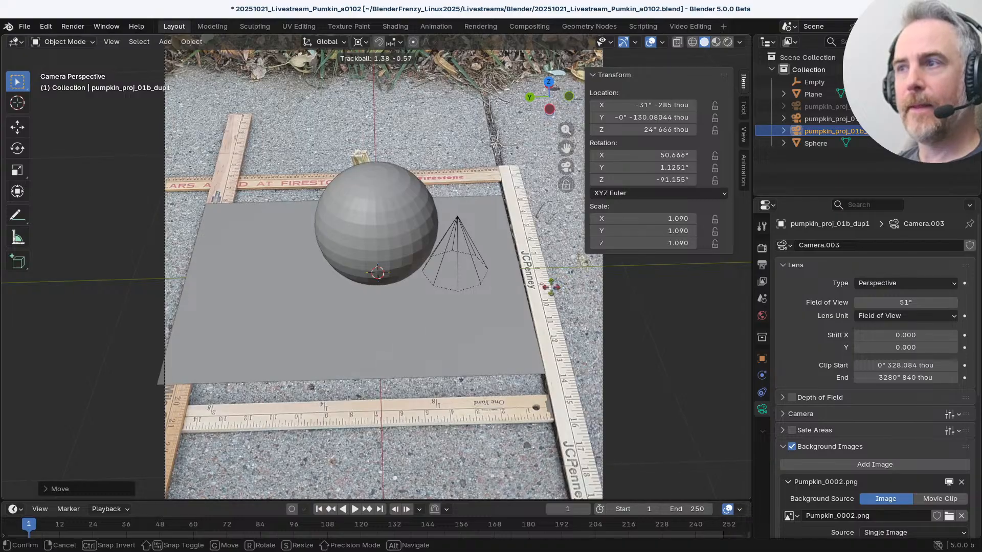
click(550, 292)
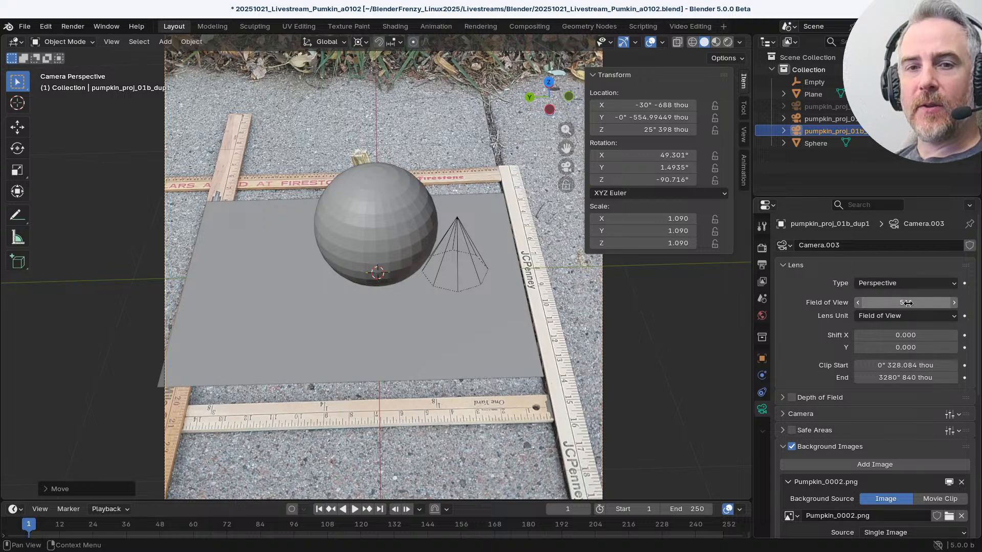
Step: Set the lens unit to Millimeters for both the pumpkin_proj_01b_dup1 and pumpkin_proj_01b.fspy cameras
click(920, 316)
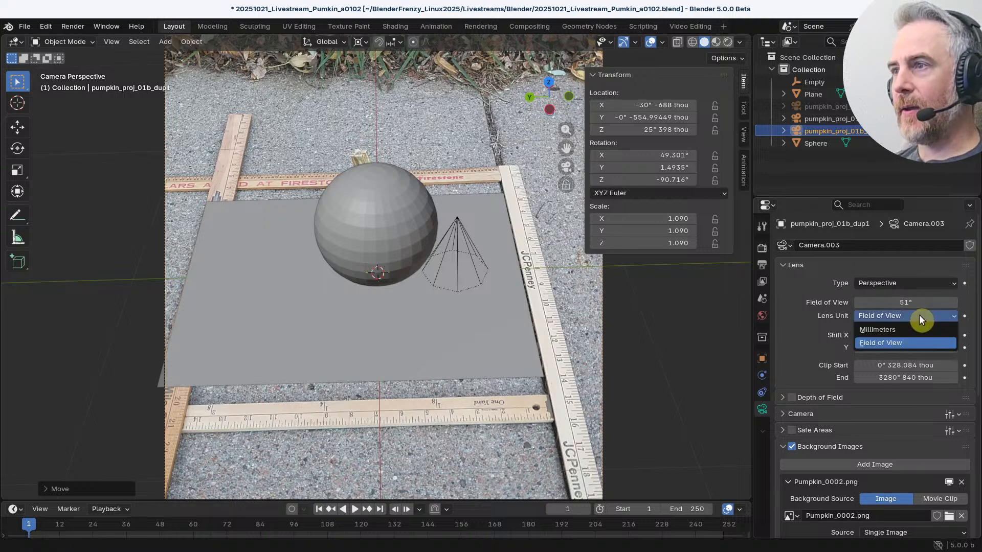
click(899, 330)
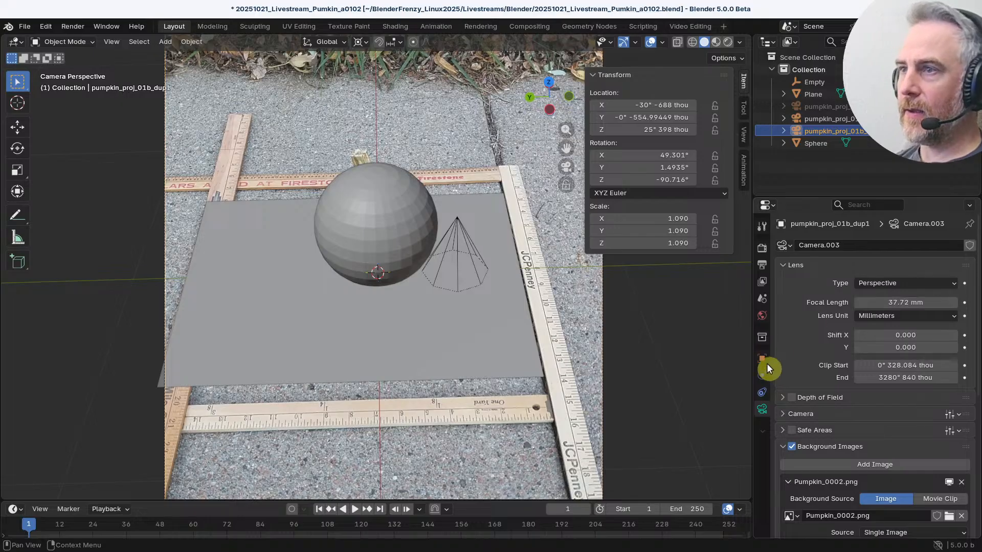
key(Home)
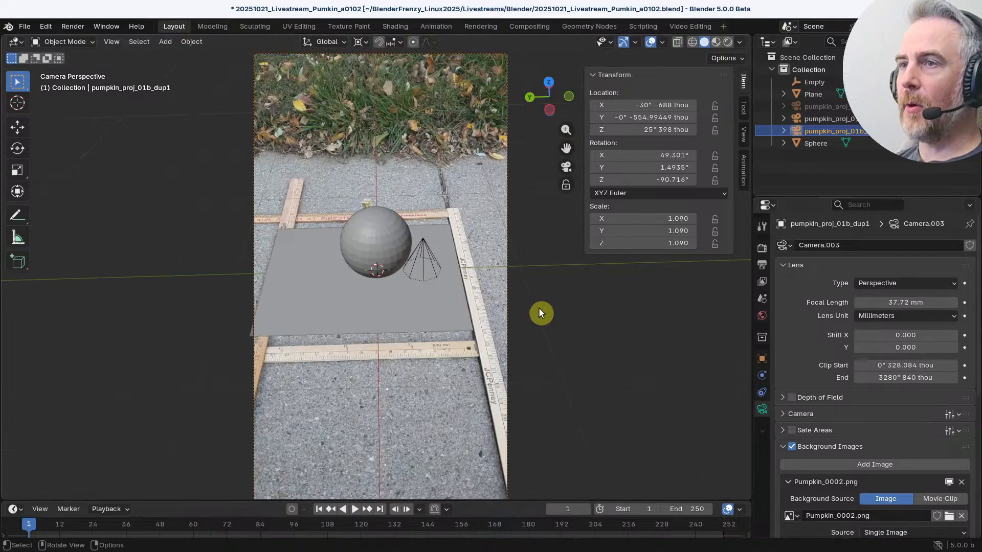
middle_drag(539, 308, 469, 246)
scroll(478, 290, down, 3)
click(483, 204)
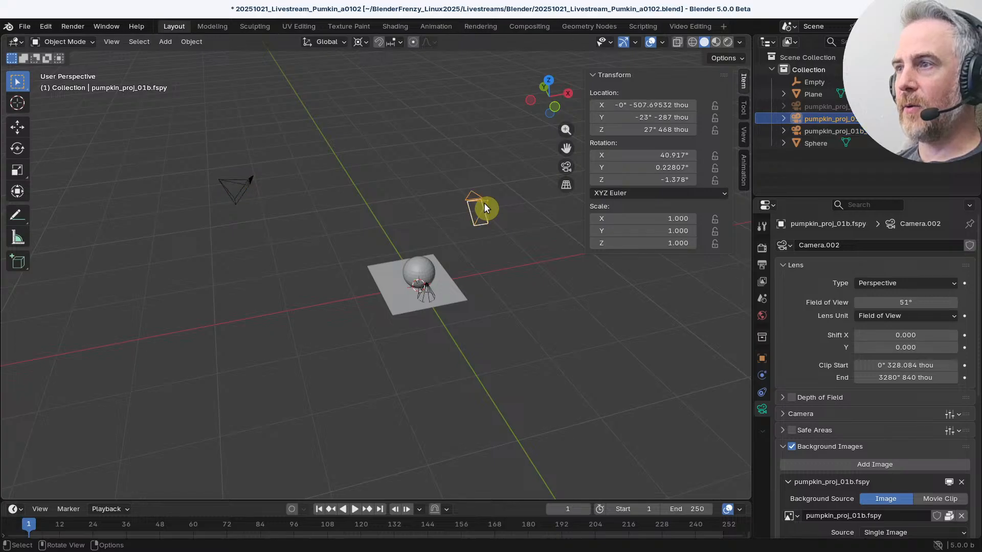
click(886, 316)
click(885, 341)
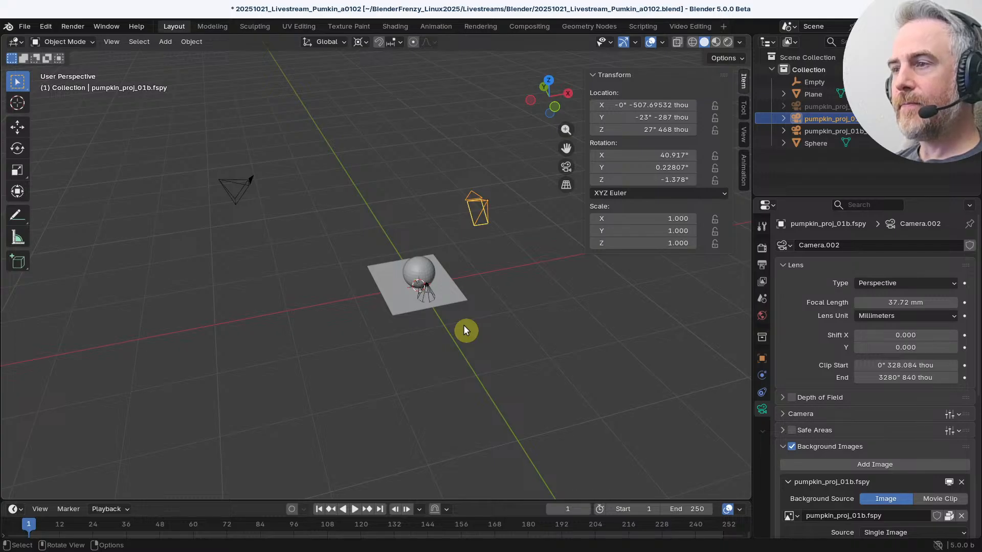
Step: Compare the plane and cone alignment through the pumpkin_proj_01b.fspy and pumpkin_proj_01b_dup1 cameras, ending on the pumpkin_proj_01b_dup1 view
middle_drag(464, 325, 492, 333)
key(KP_0)
scroll(406, 318, up, 3)
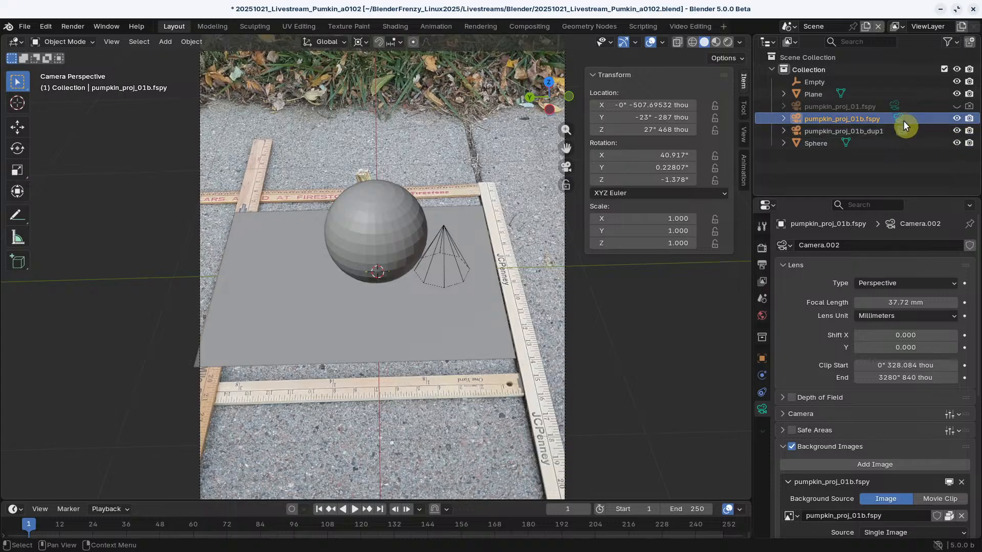
click(902, 119)
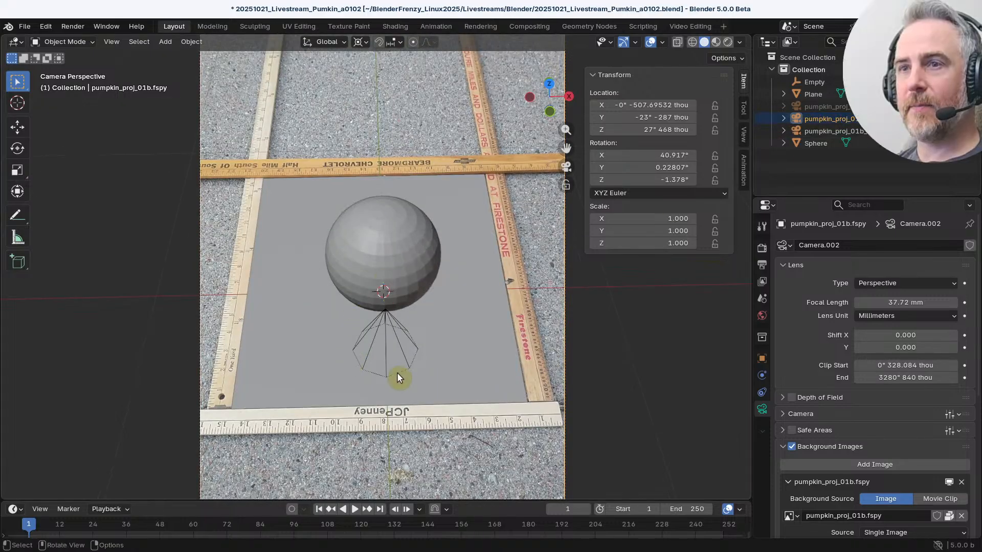
click(899, 131)
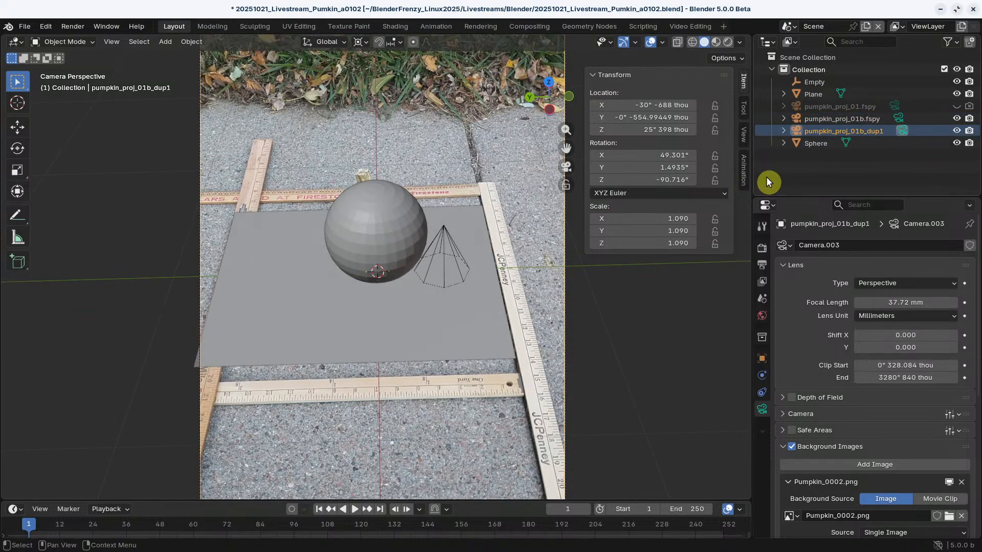
click(461, 250)
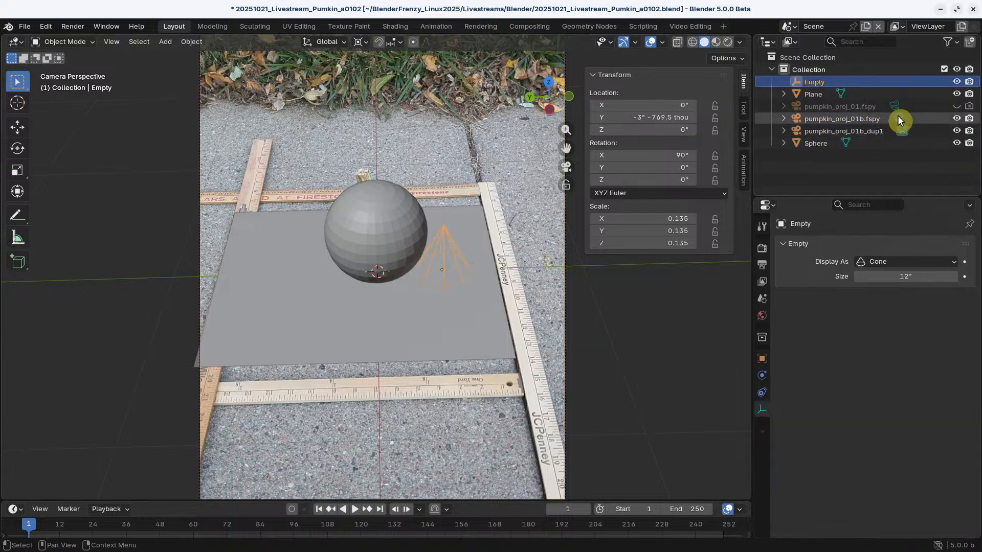
click(898, 118)
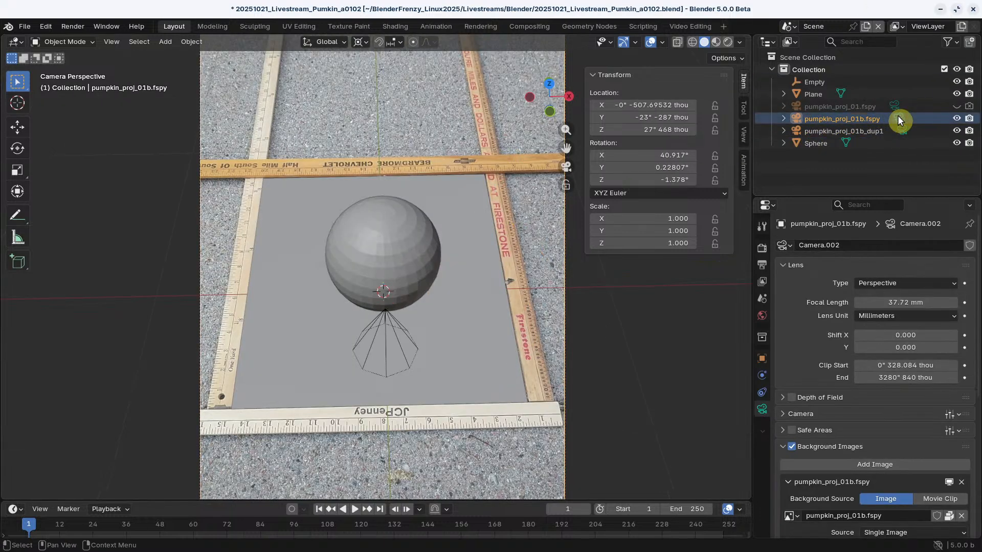
click(396, 326)
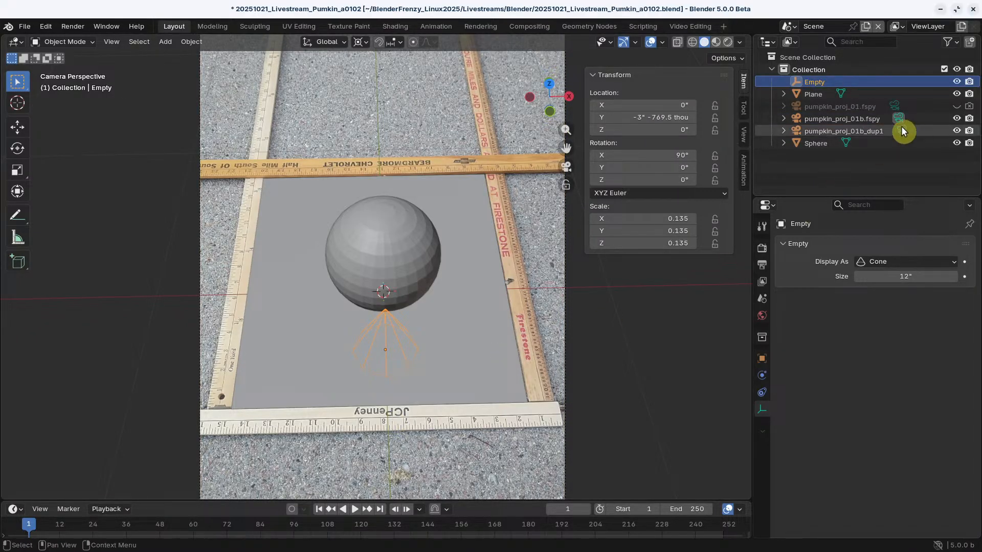
click(902, 132)
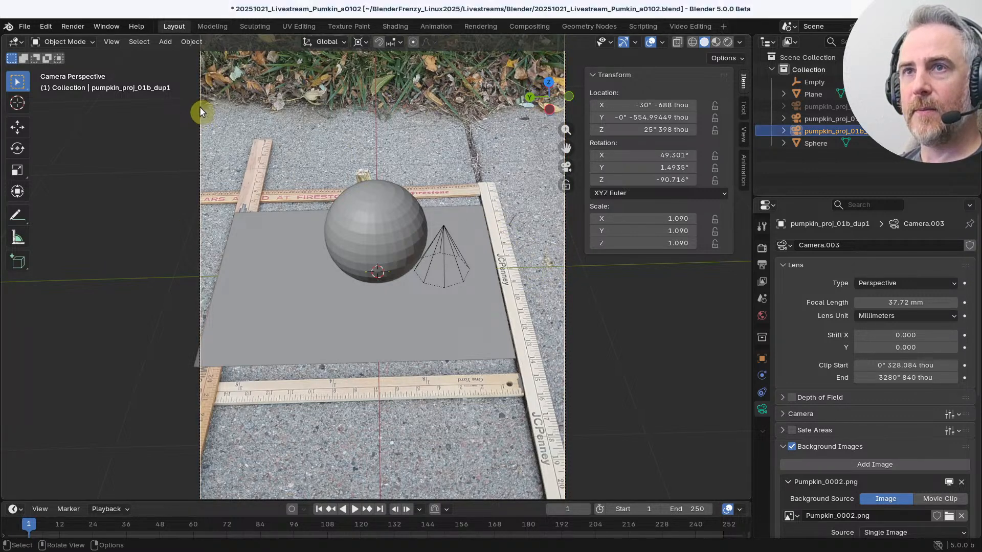
Step: Trackball-rotate the pumpkin_proj_01b_dup1 camera to about X 43.0°, Y -0.49°, Z -92.8° and scale it to 1.225
key(r)
key(r)
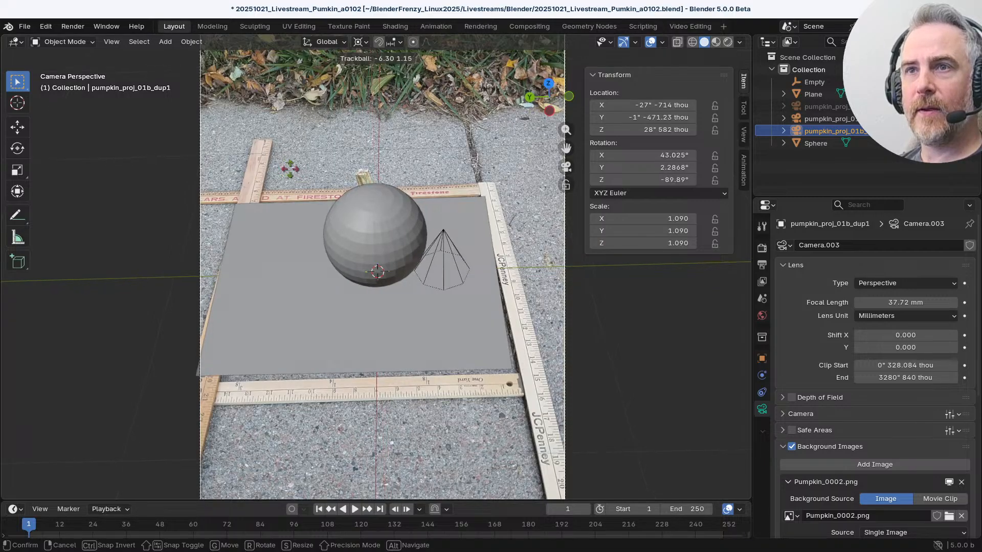
click(463, 263)
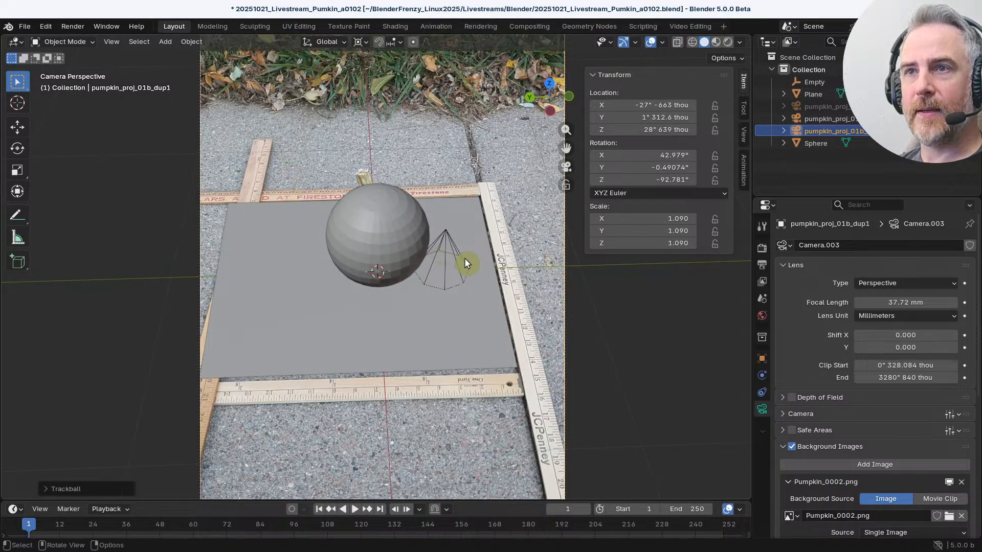
key(s)
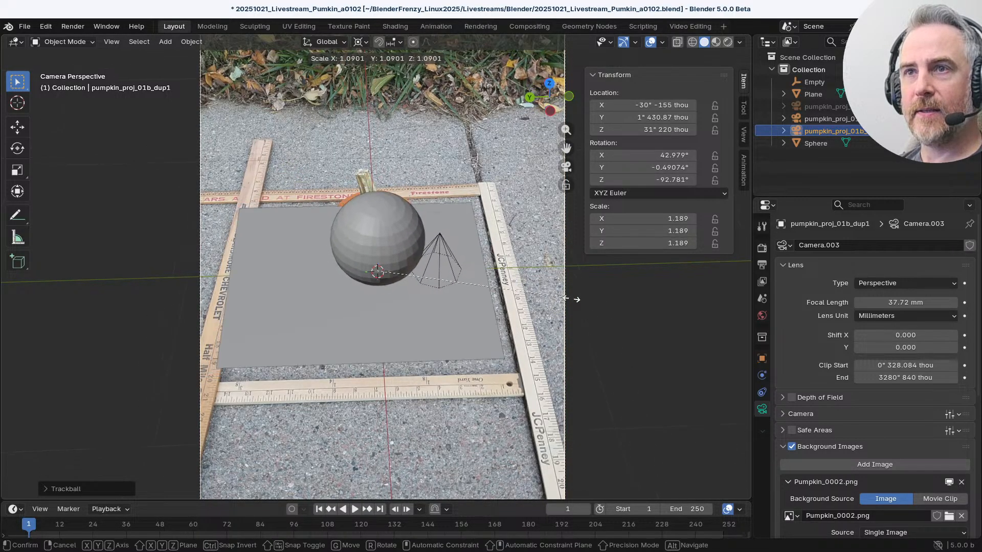
click(518, 263)
Step: Trackball-rotate the camera to about X 45.3°, Y 2.39°, Z -90.0° and move it so the plane shifts toward the JCPenney yardstick
key(r)
key(r)
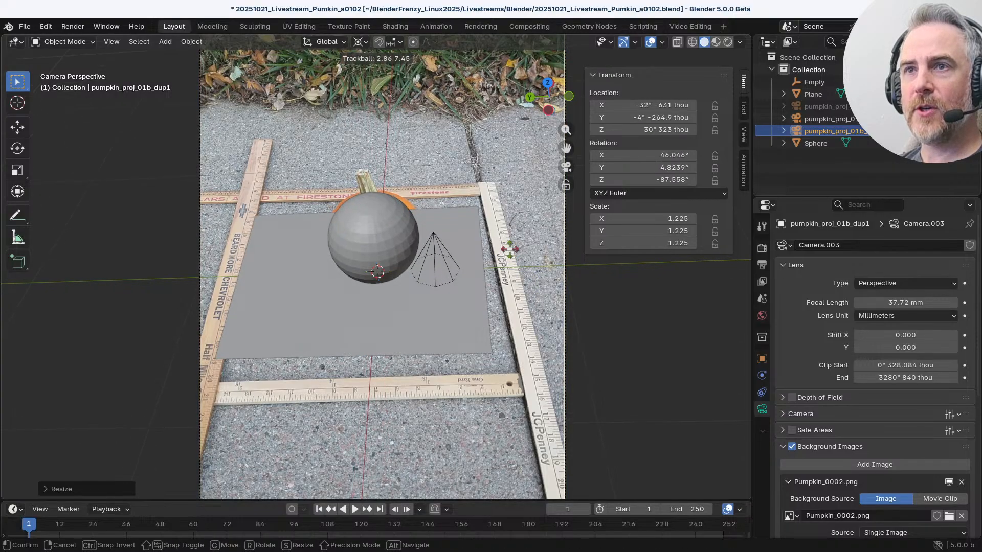
click(505, 257)
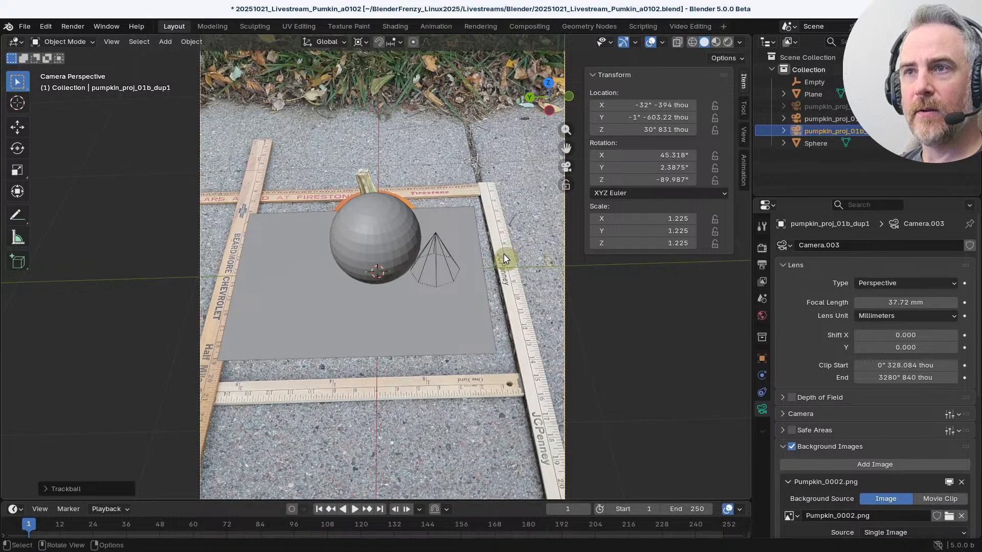
key(g)
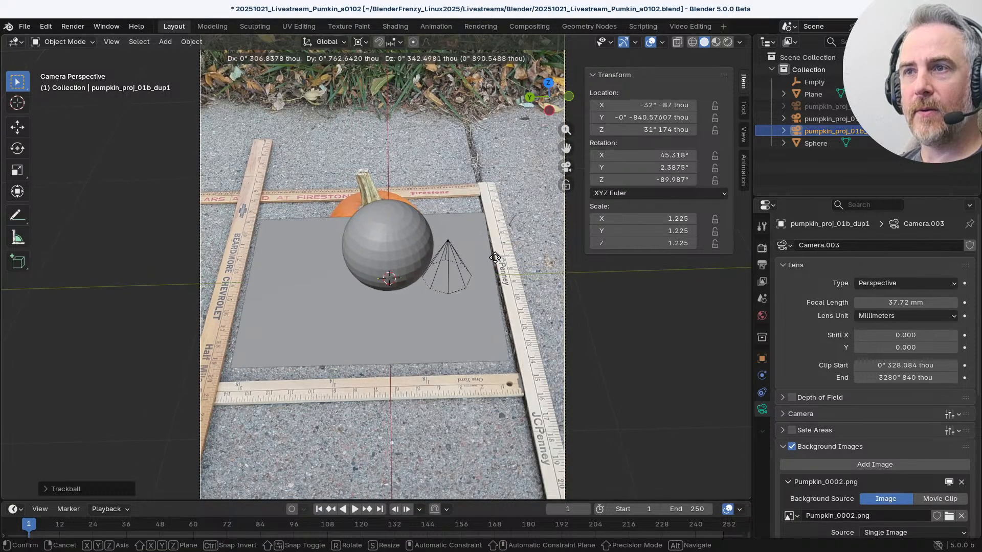
click(496, 260)
Step: Trackball-rotate the camera to about X 48.2°, Y 2.39°, Z -90.0° and scale it to 1.196
key(r)
key(r)
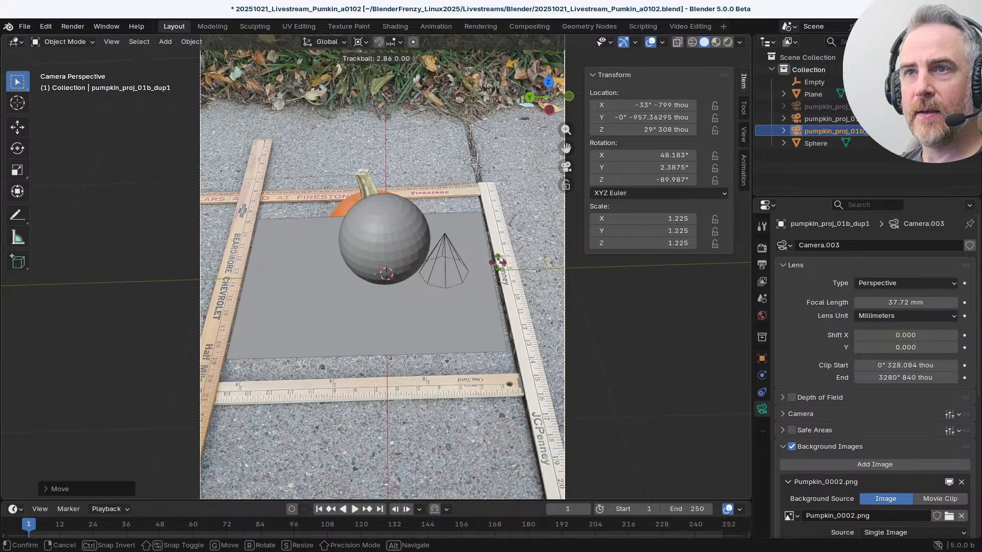
click(497, 260)
key(s)
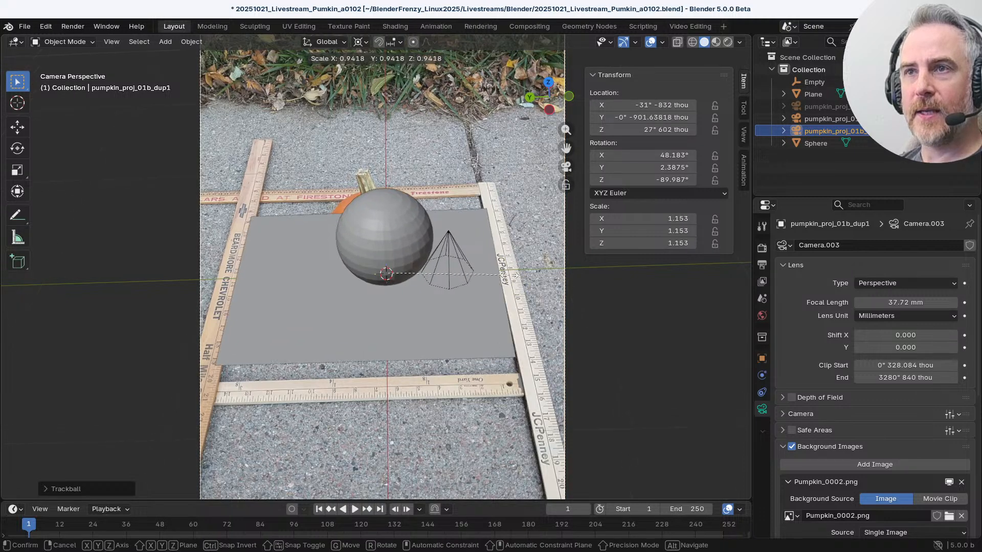
click(515, 273)
Step: Trackball-rotate the pumpkin_proj_01b_dup1 camera to about X 48.8°, Y 2.39°, Z -90.0°
key(r)
key(r)
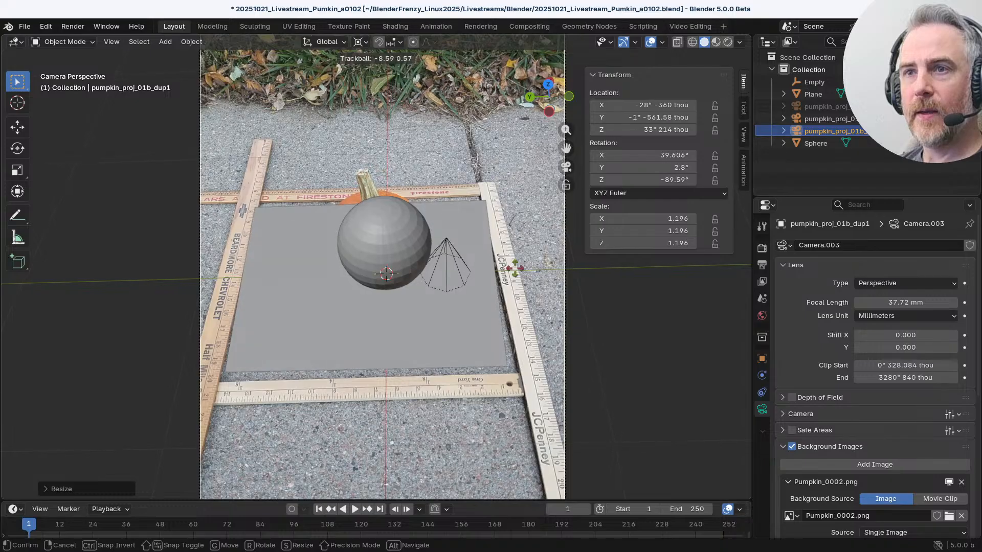
click(510, 277)
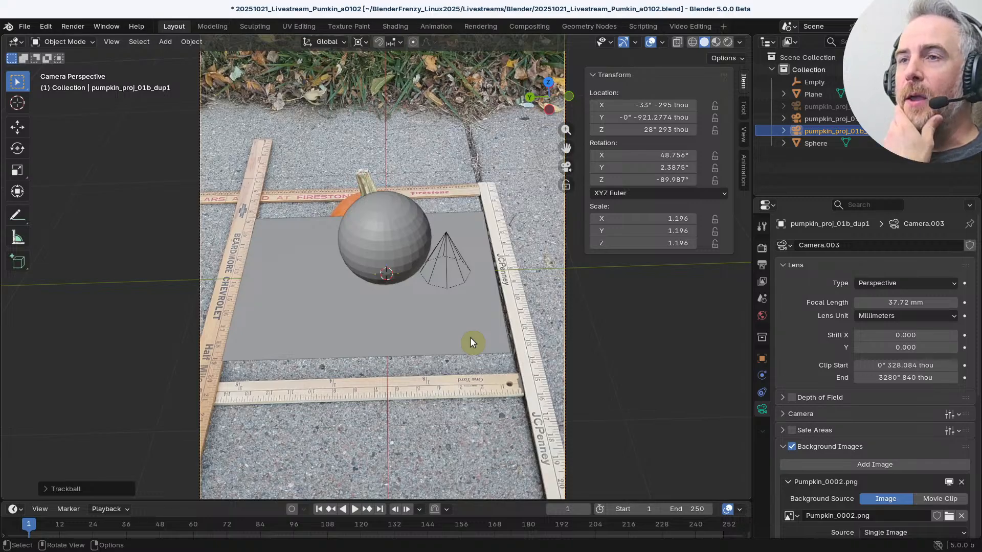
Step: View the scene through the pumpkin_proj_01b.fspy camera, fit the camera frame to the viewport and switch to wireframe shading
click(895, 118)
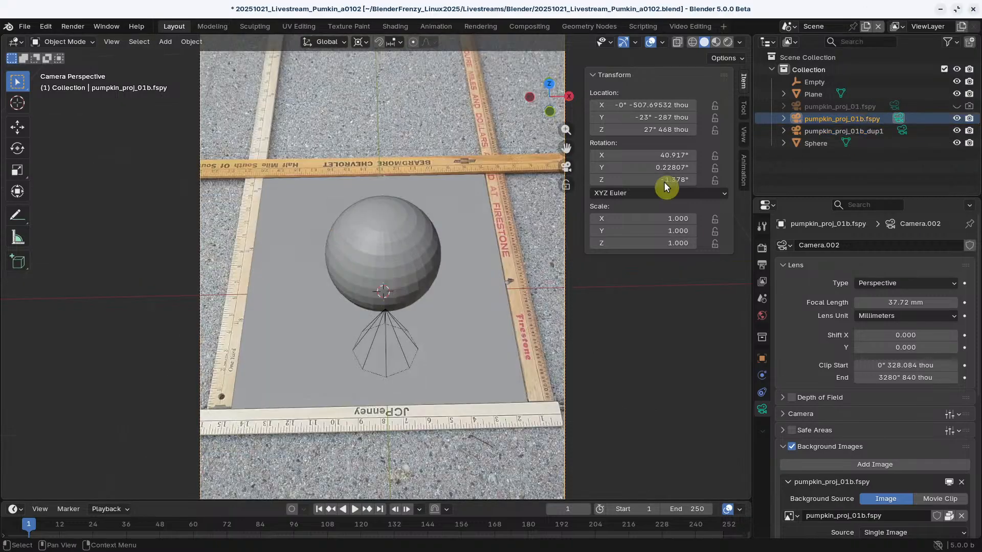
middle_drag(493, 253, 330, 215)
scroll(329, 213, up, 2)
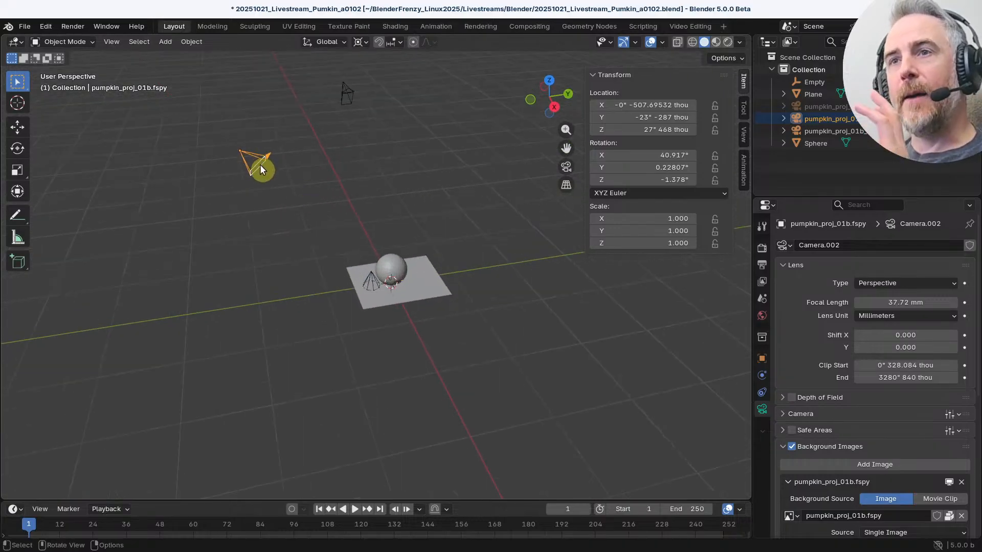
key(KP_0)
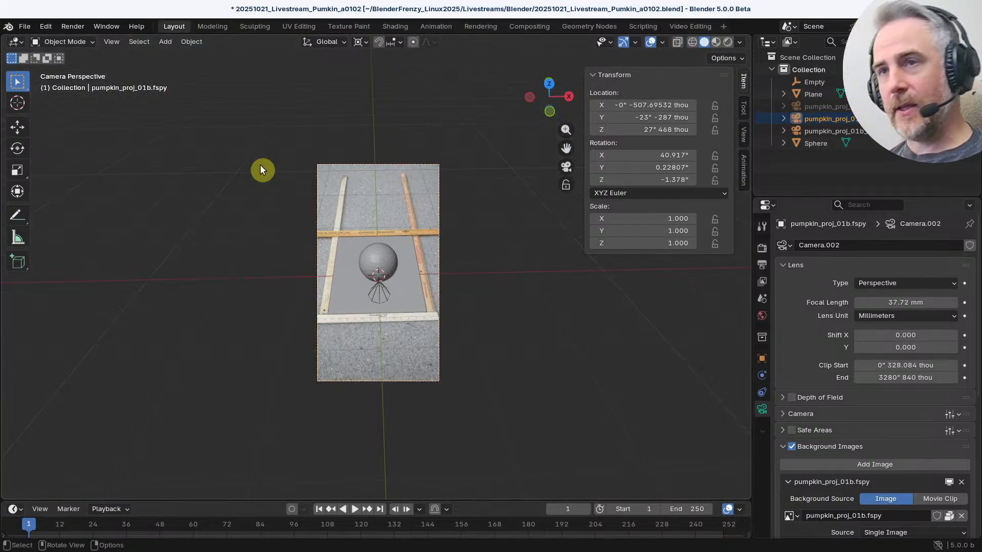
click(677, 42)
key(Home)
click(678, 42)
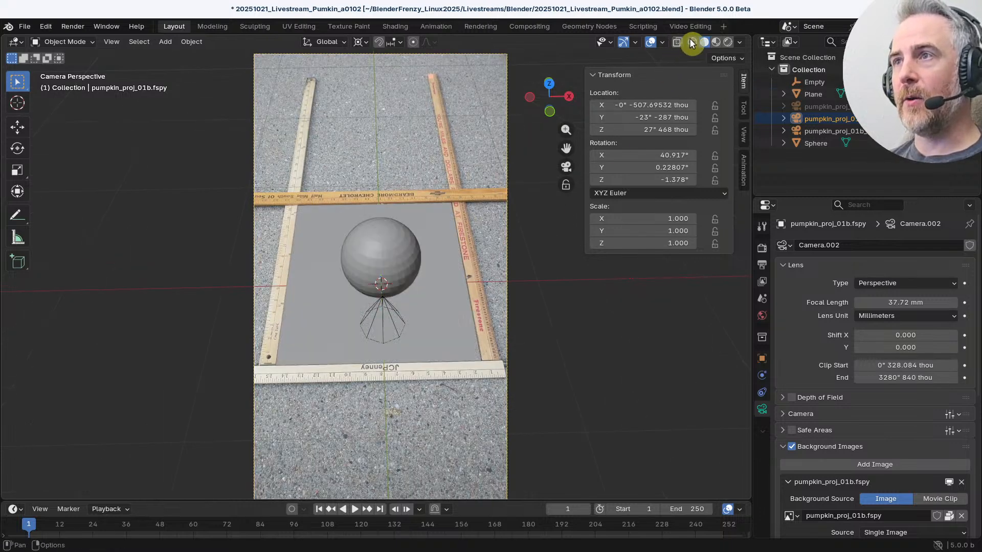
click(693, 42)
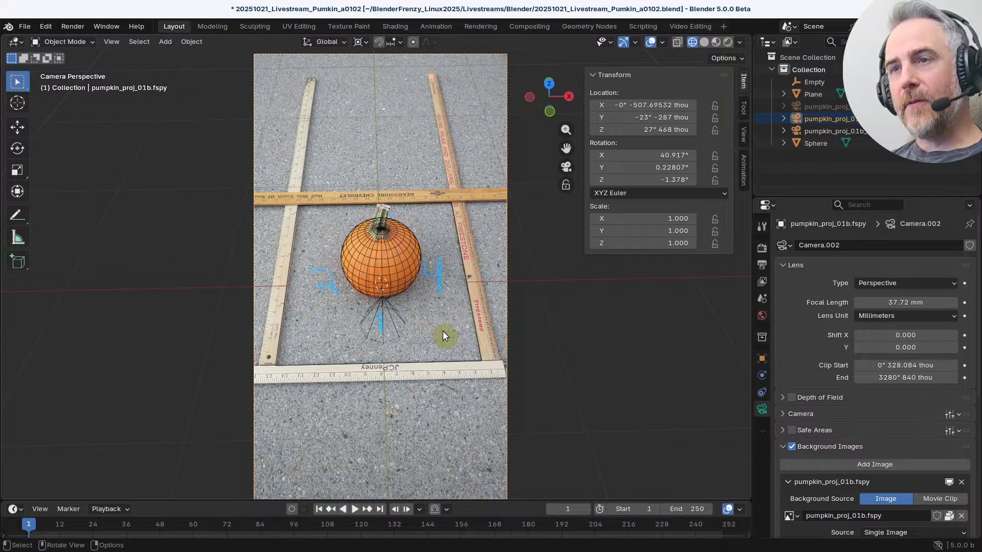
Step: Hide the pumpkin_proj_01b_dup1 camera in the scene and select the pumpkin_proj_01b.fspy camera
scroll(502, 326, down, 2)
middle_drag(502, 326, 458, 328)
scroll(458, 329, down, 2)
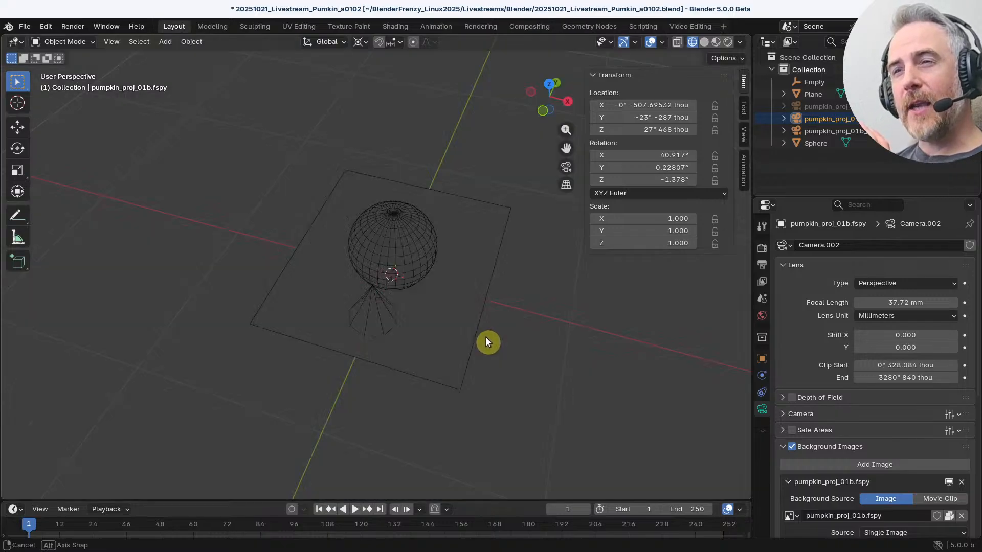
scroll(458, 330, down, 2)
middle_drag(275, 245, 259, 197)
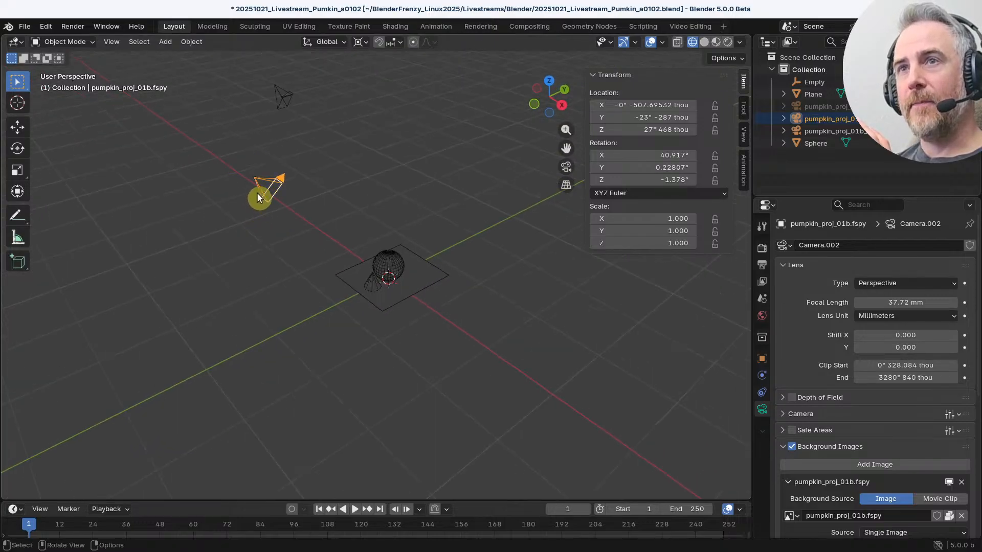
click(287, 100)
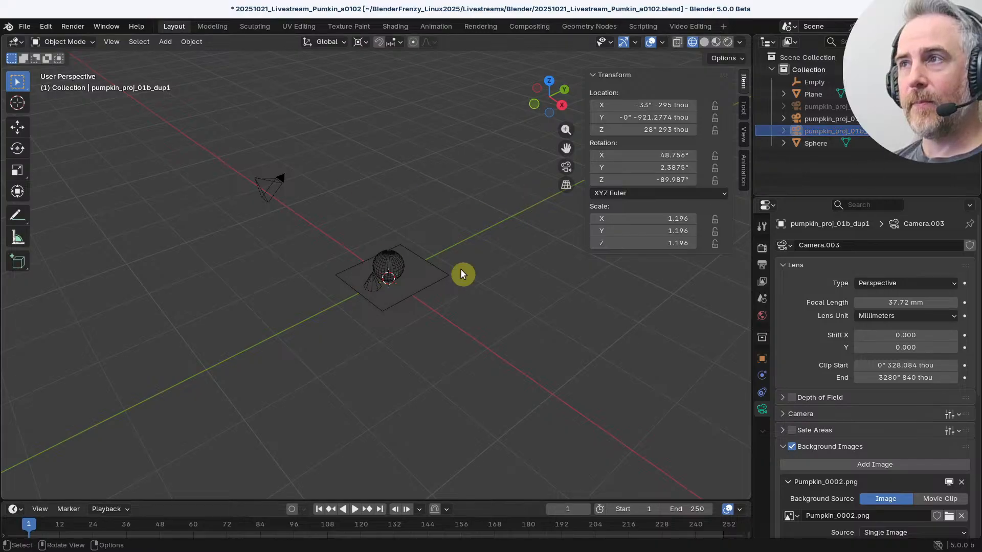
click(850, 121)
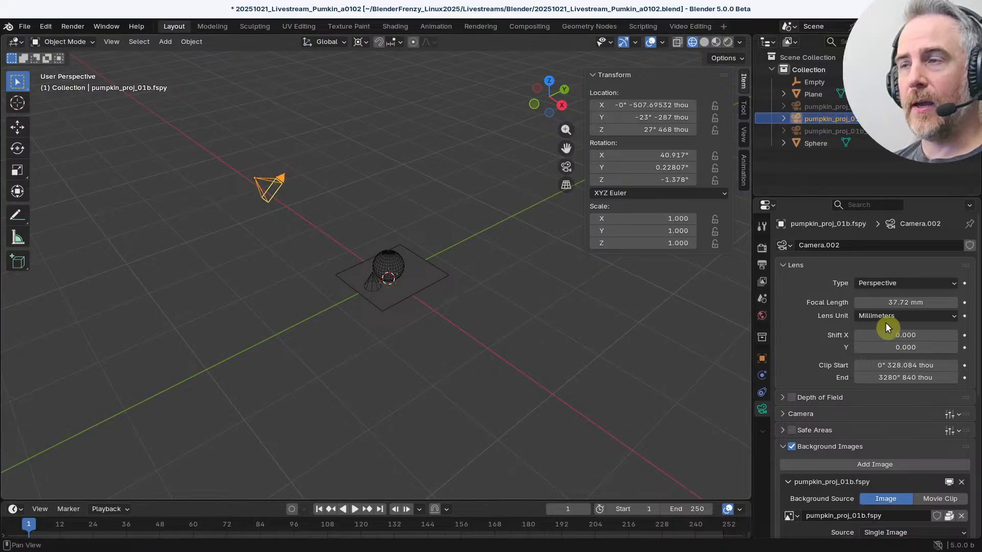
Step: Switch to fSpy and swap in other pumpkin photos to compare them with the existing vanishing lines
key(alt+Tab)
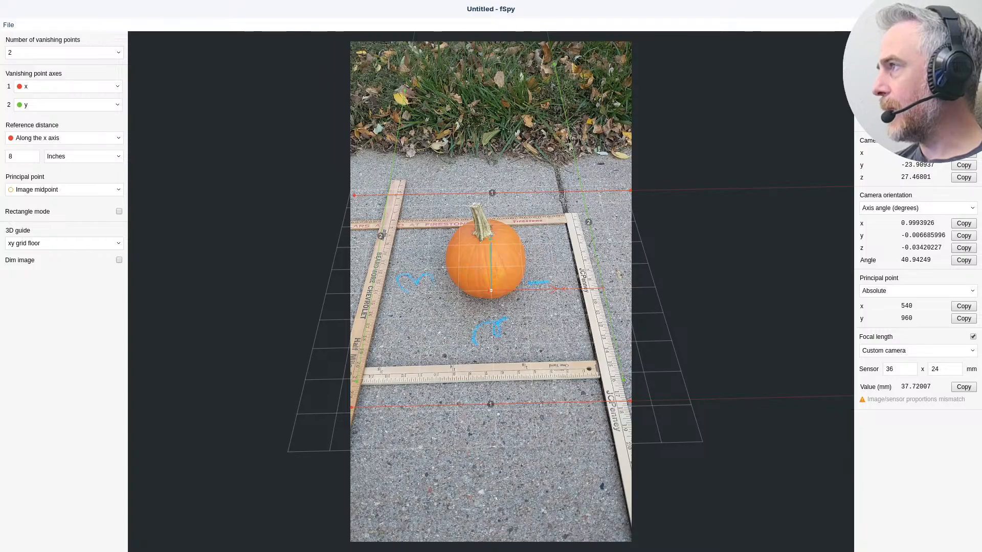
key(alt+Tab)
drag(981, 173, 604, 173)
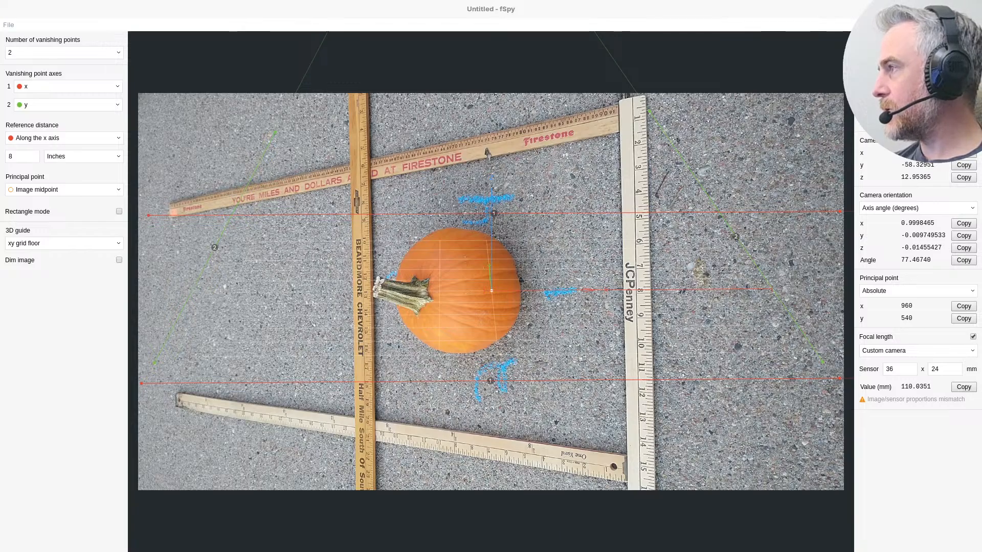
drag(981, 277, 482, 238)
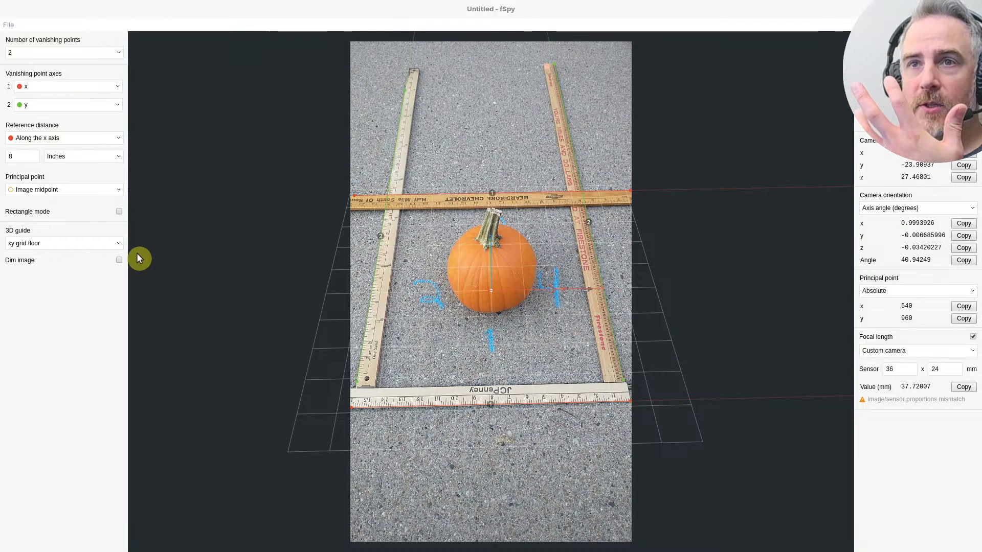
Step: Load the pumpkin photo with the grassy sidewalk edge, checking the vanishing lines against the dimmed image
click(119, 260)
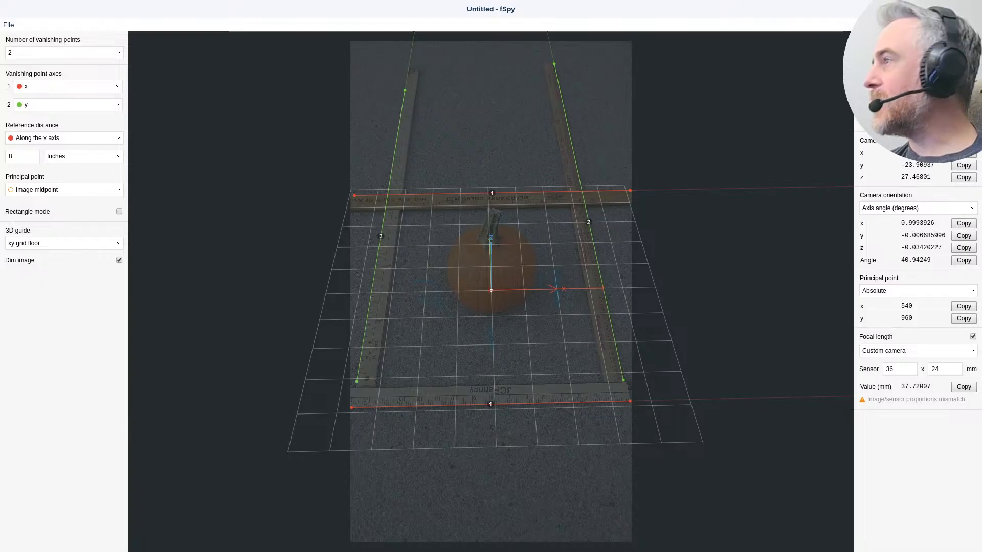
drag(981, 286, 559, 272)
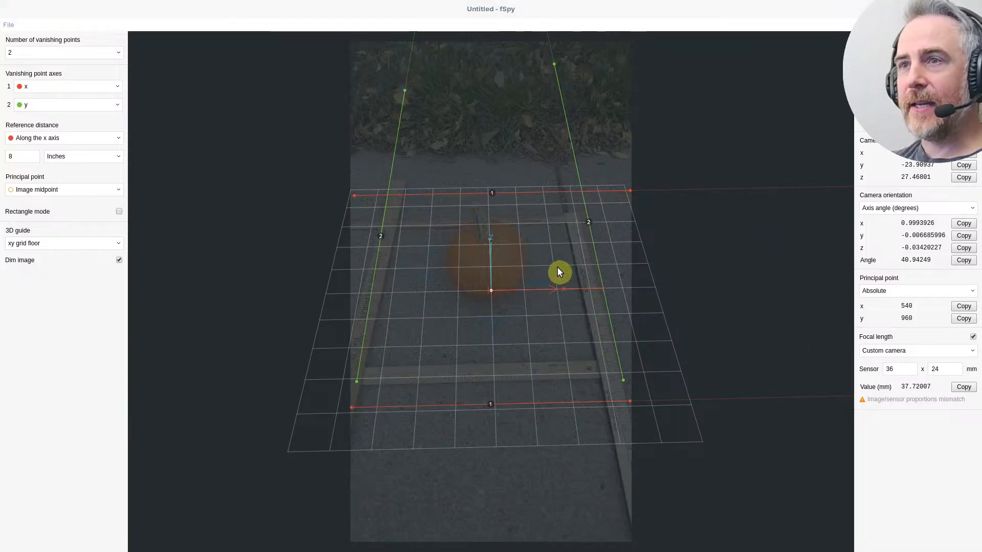
click(120, 261)
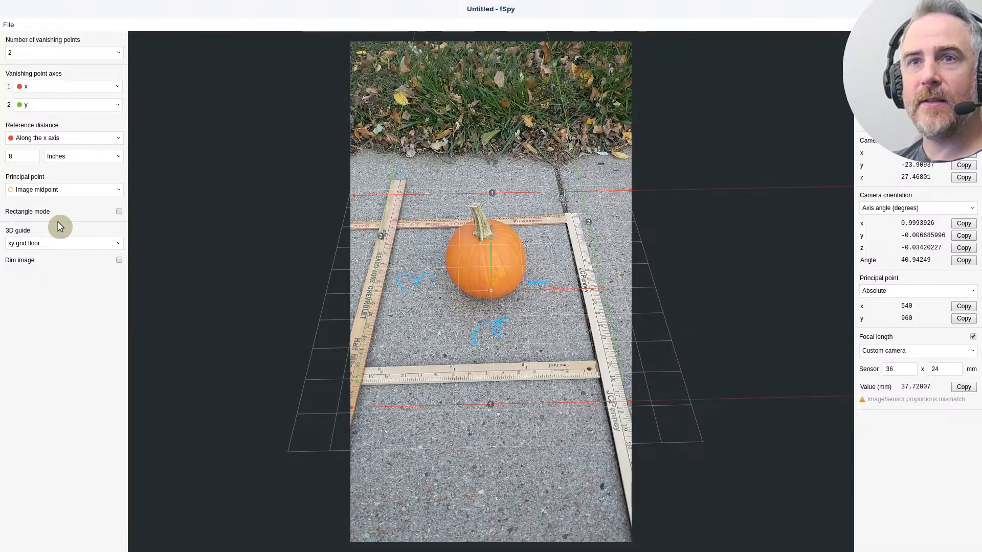
Step: Turn off the 3D guide and dim the image
click(105, 243)
click(15, 256)
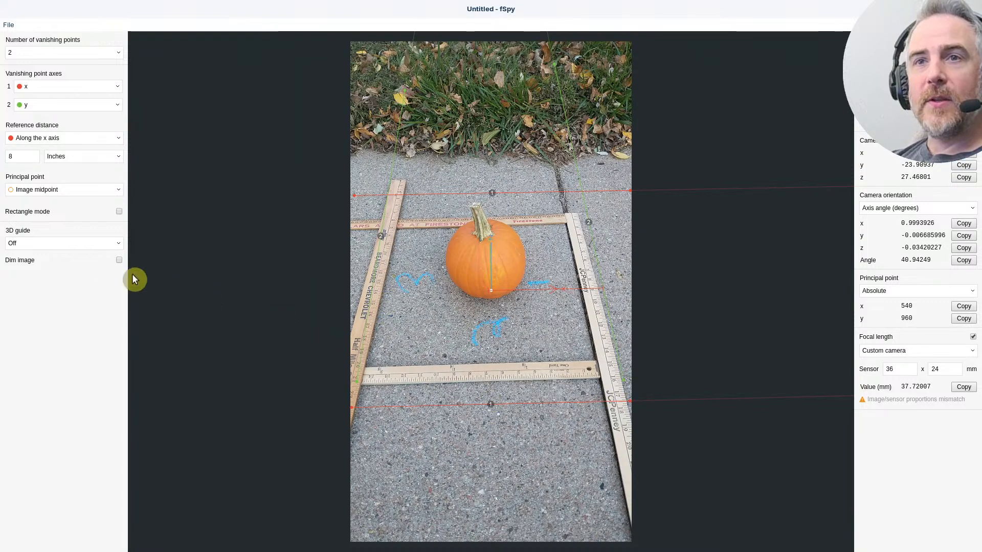
click(119, 261)
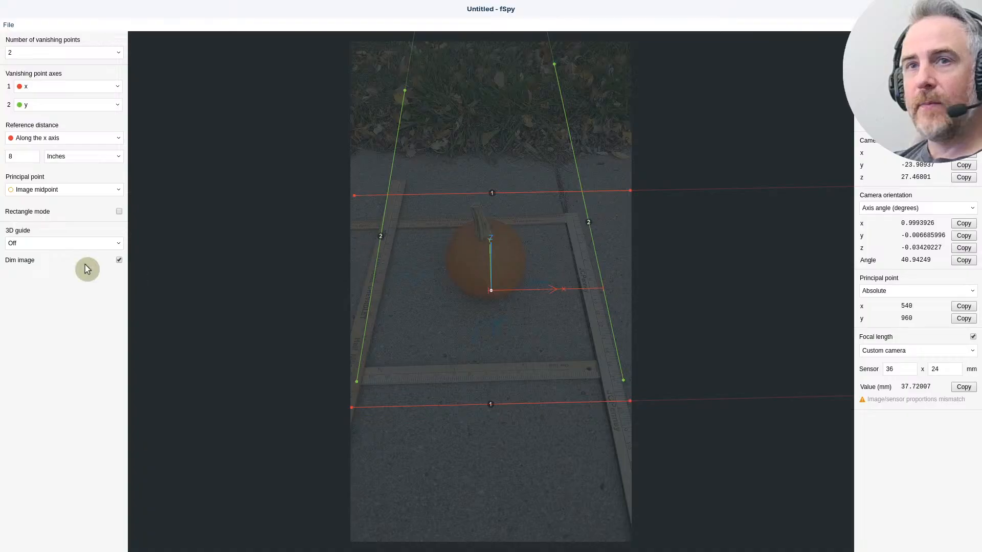
Step: Reposition the two green y-axis lines along the crosswise yardsticks behind and in front of the pumpkin
drag(623, 377, 372, 380)
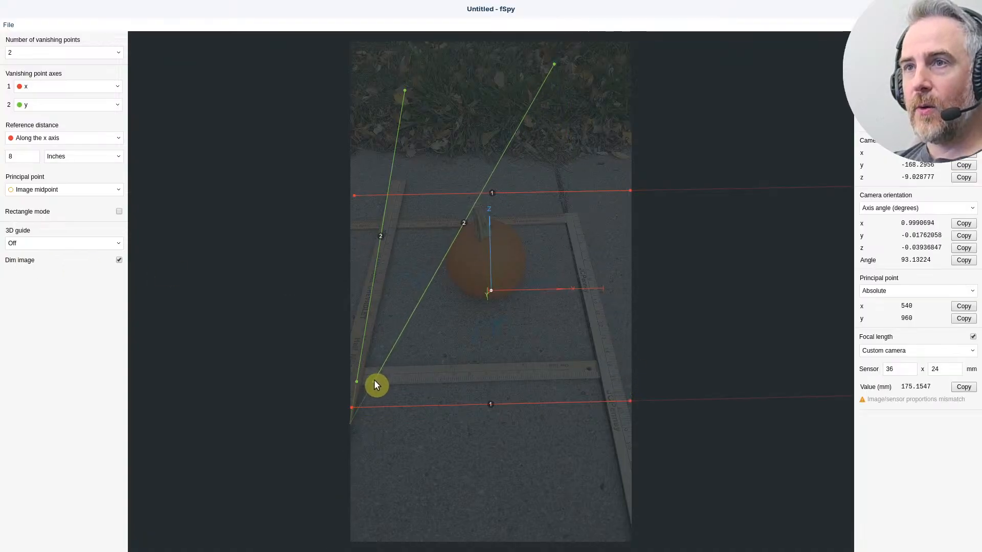
drag(375, 381, 354, 221)
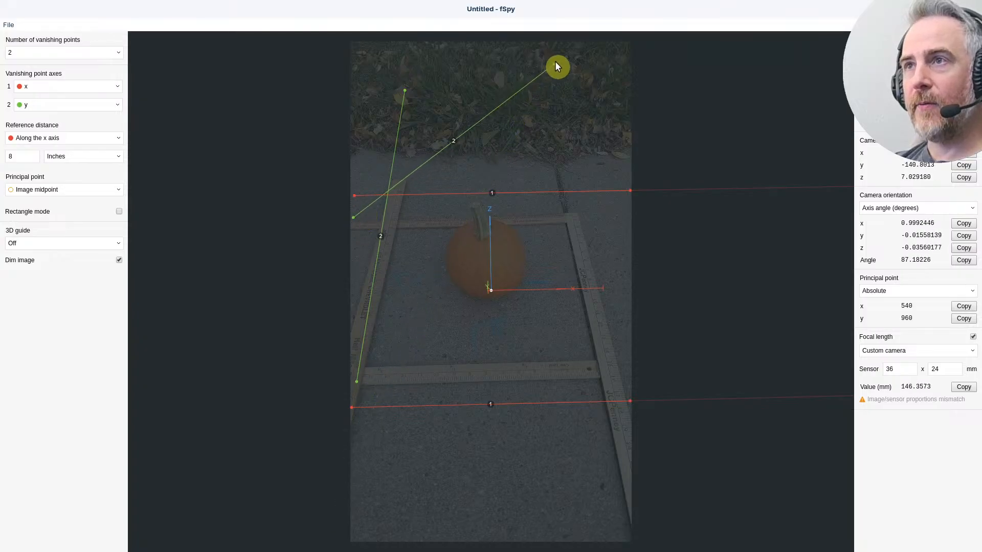
drag(556, 63, 559, 212)
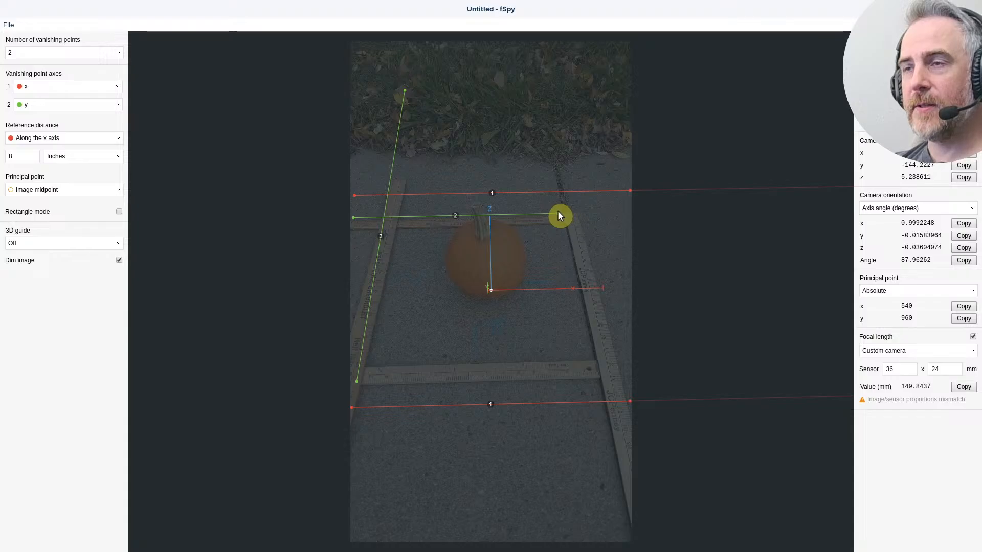
drag(411, 92, 592, 379)
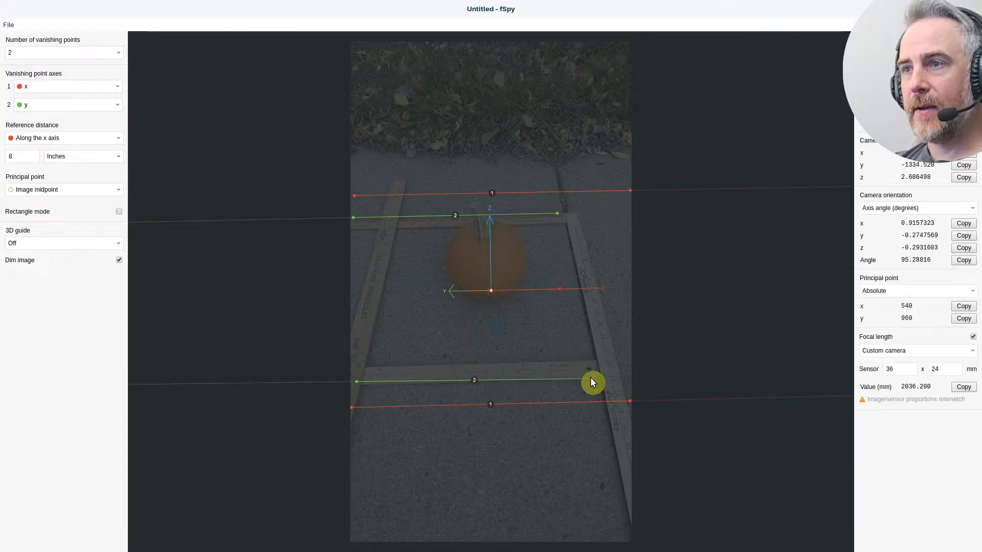
Step: Reposition the two red x-axis lines along the Beardmore Chevrolet and JCPenney yardsticks on either side of the pumpkin
drag(632, 404, 391, 197)
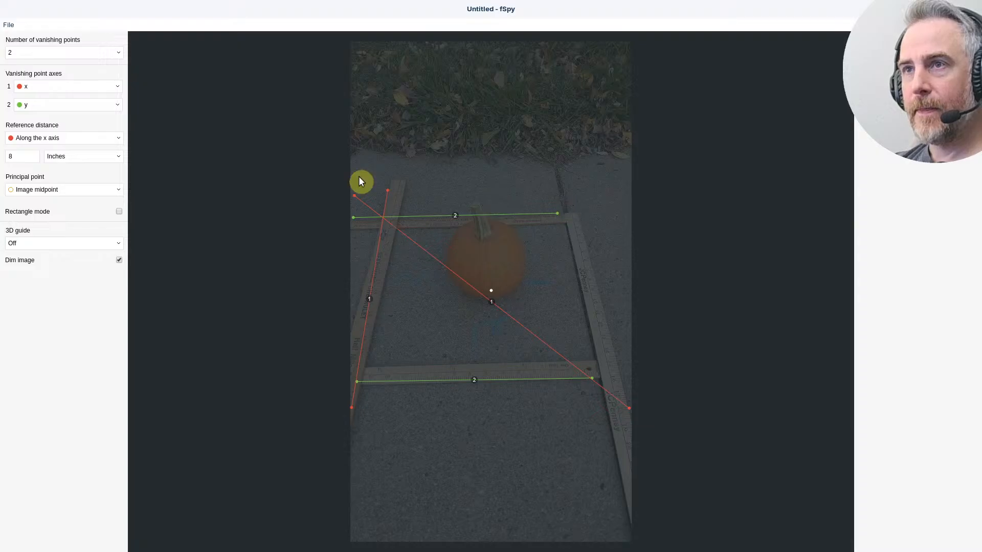
drag(577, 212, 519, 155)
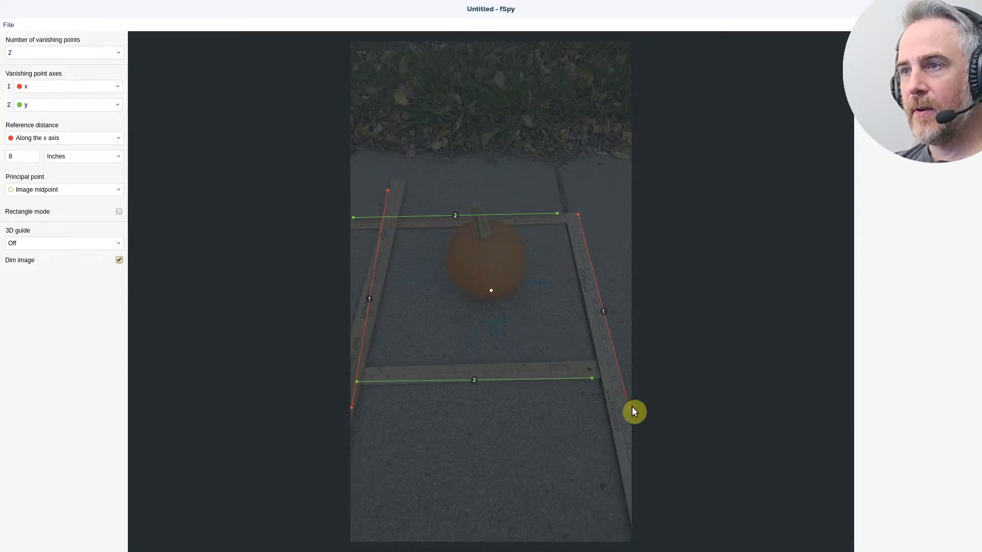
drag(630, 406, 592, 450)
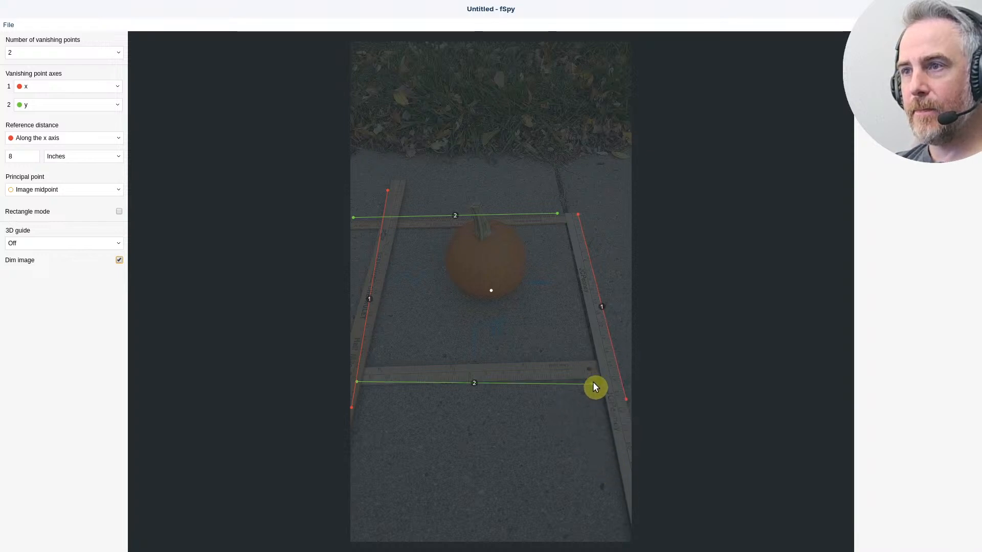
Step: Refine the front y-axis line along the near yardstick's edge and the x-axis line along the Beardmore Chevrolet yardstick's inner edge
shift+drag(593, 382, 643, 315)
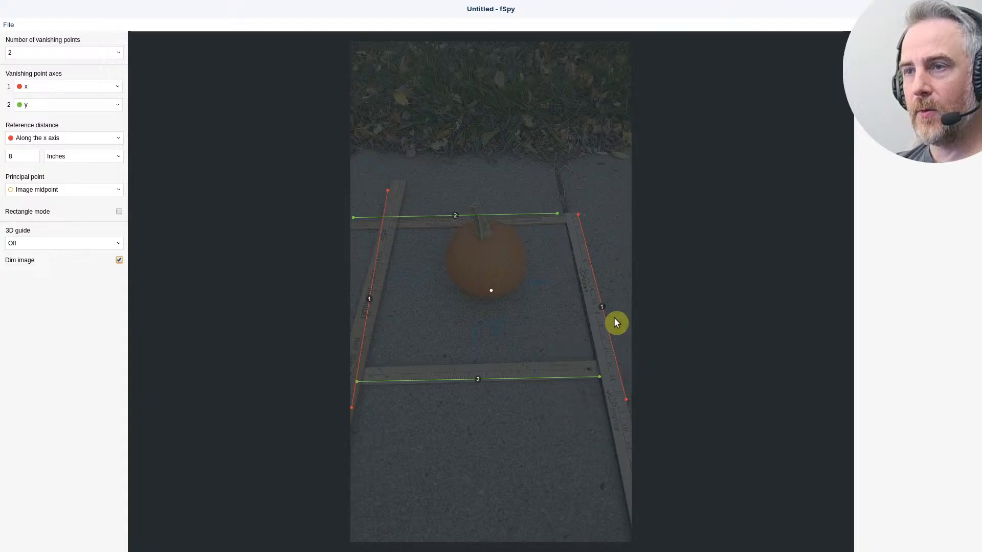
drag(357, 382, 363, 384)
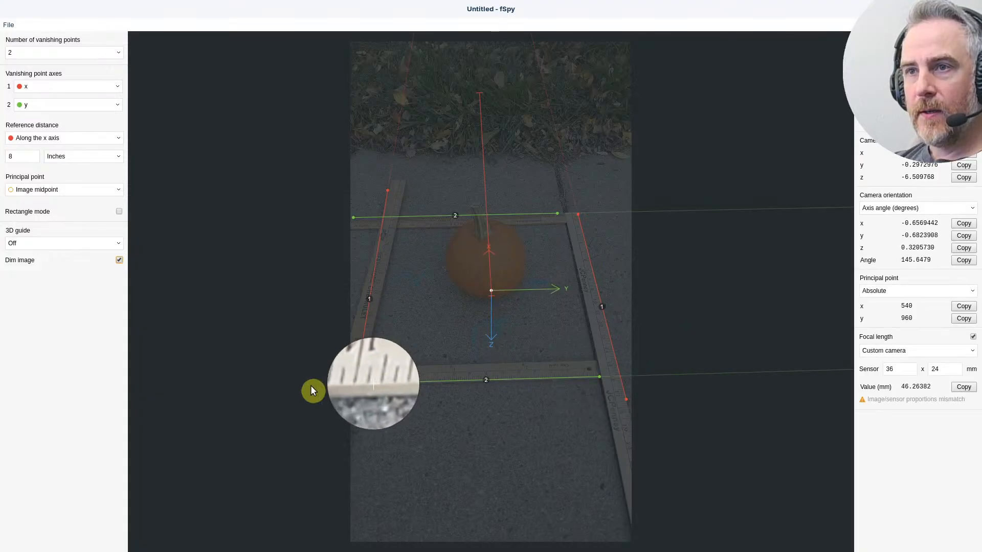
drag(229, 390, 215, 392)
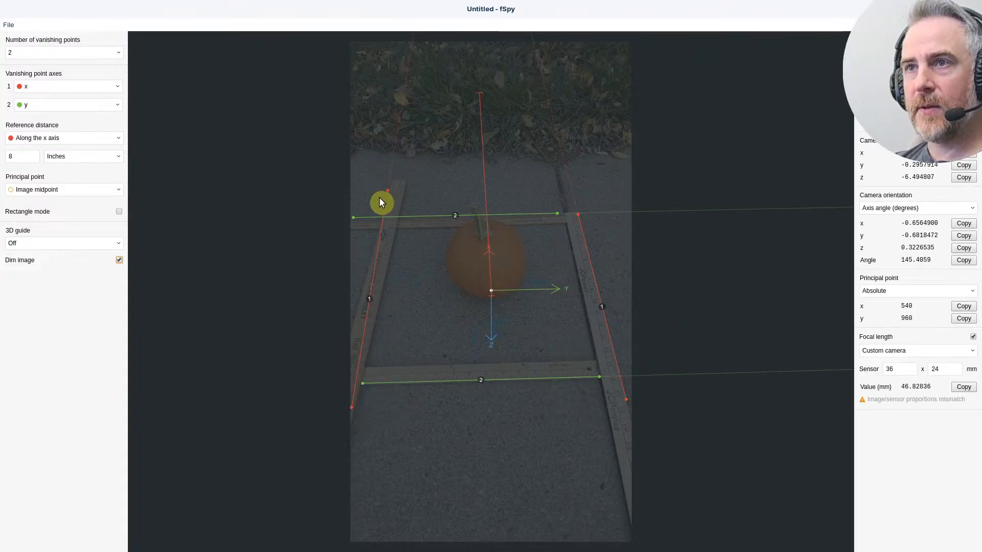
drag(387, 191, 404, 193)
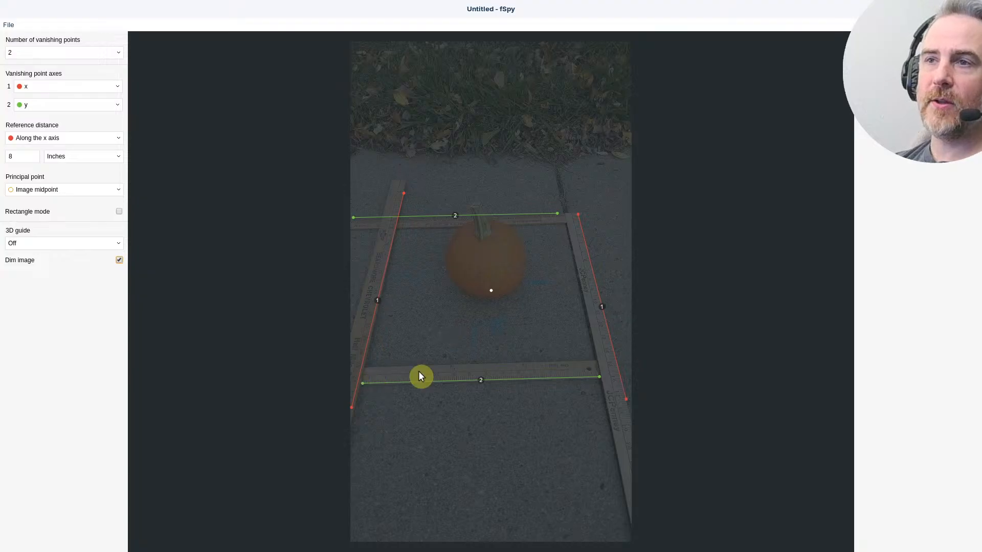
drag(353, 409, 303, 510)
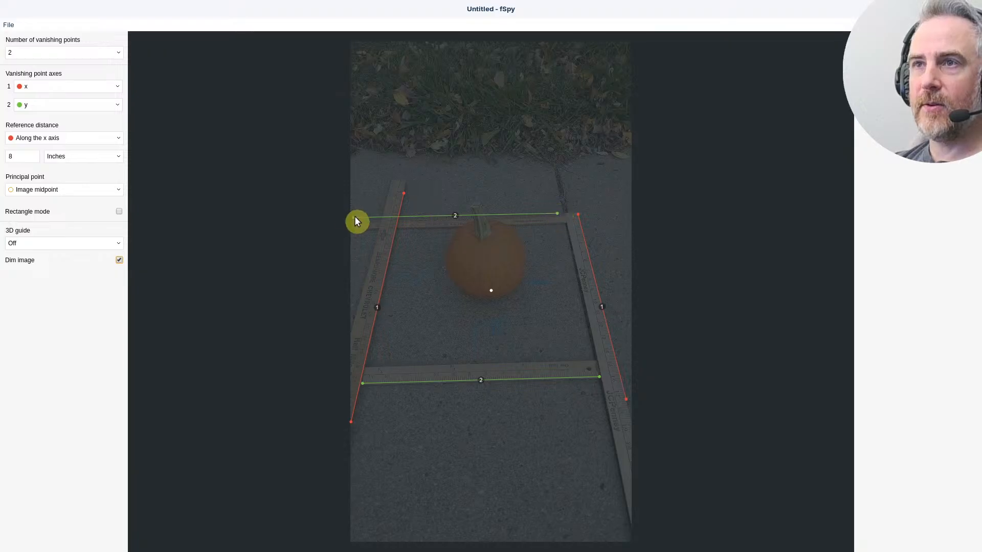
Step: Align the rear y-axis line's end with the Firestone yardstick's edge and turn on Rectangle mode
drag(356, 218, 174, 220)
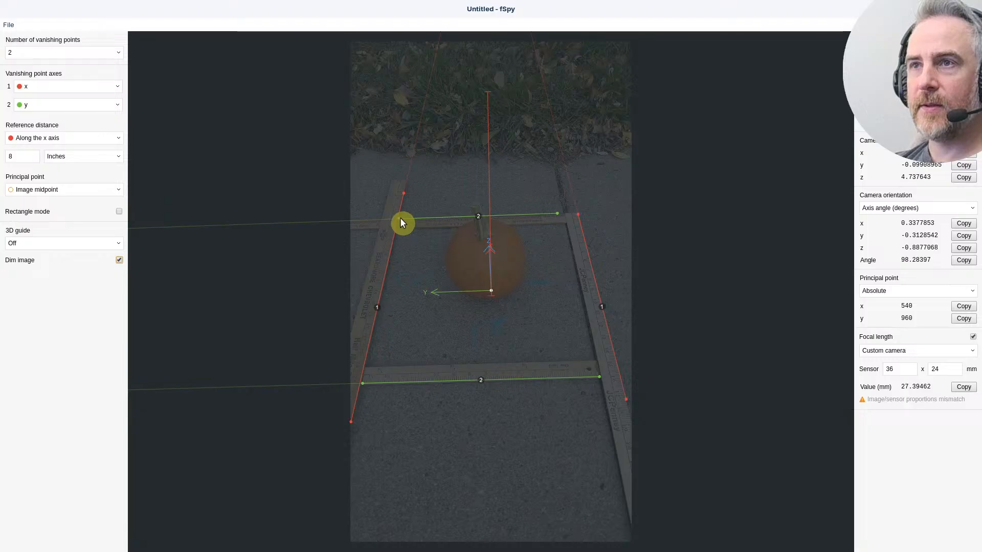
shift+drag(400, 219, 44, 224)
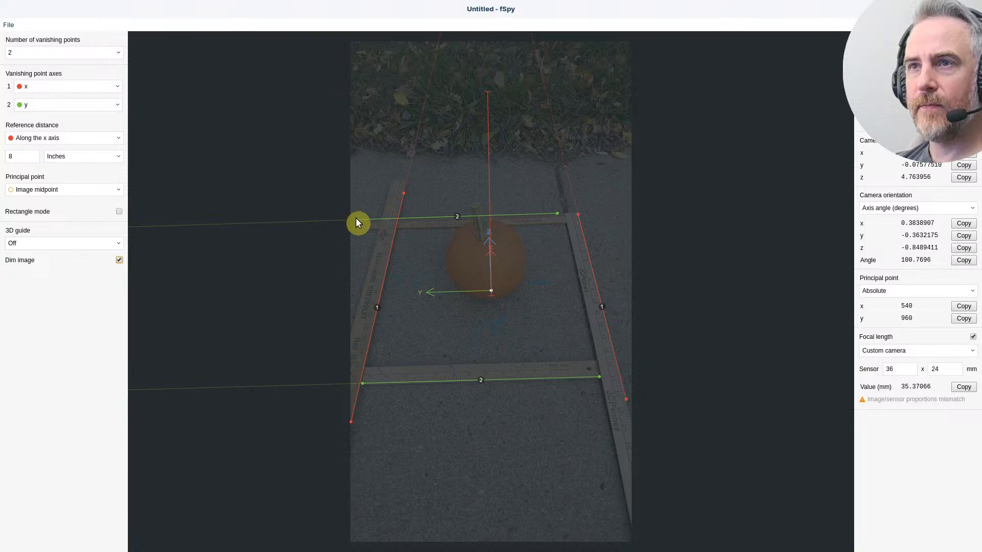
shift+drag(355, 218, 319, 239)
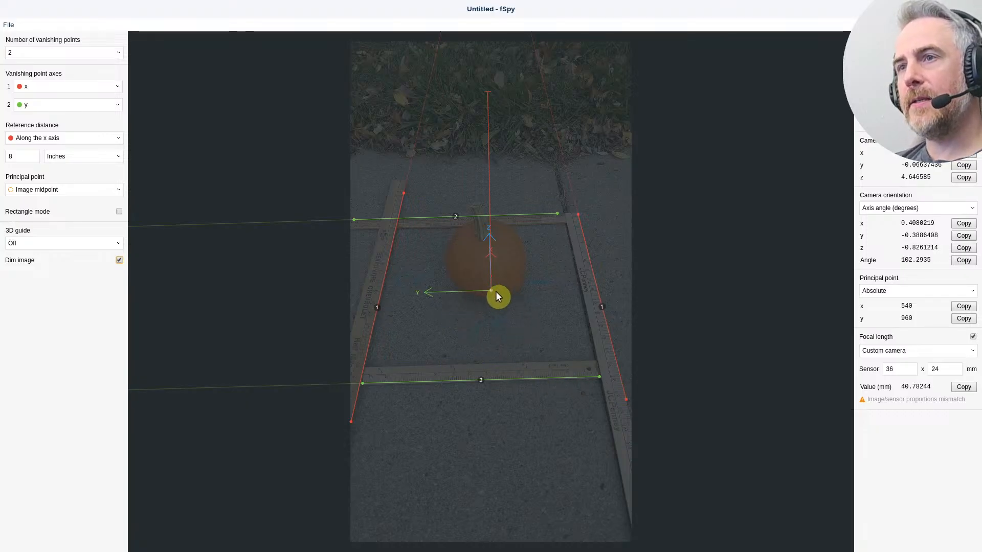
click(119, 212)
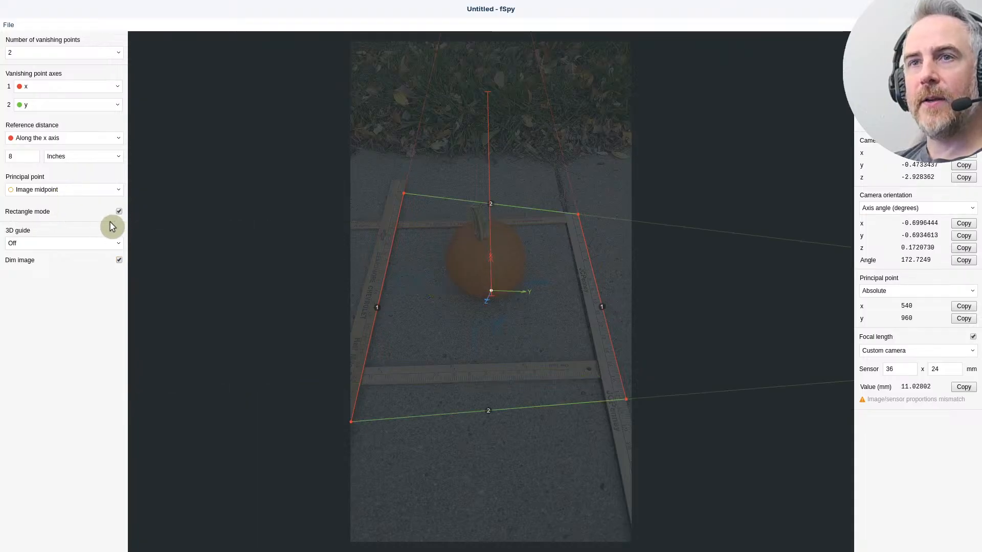
Step: Turn off Rectangle mode and show the xy grid floor as the 3D guide over the dimmed photo
click(119, 212)
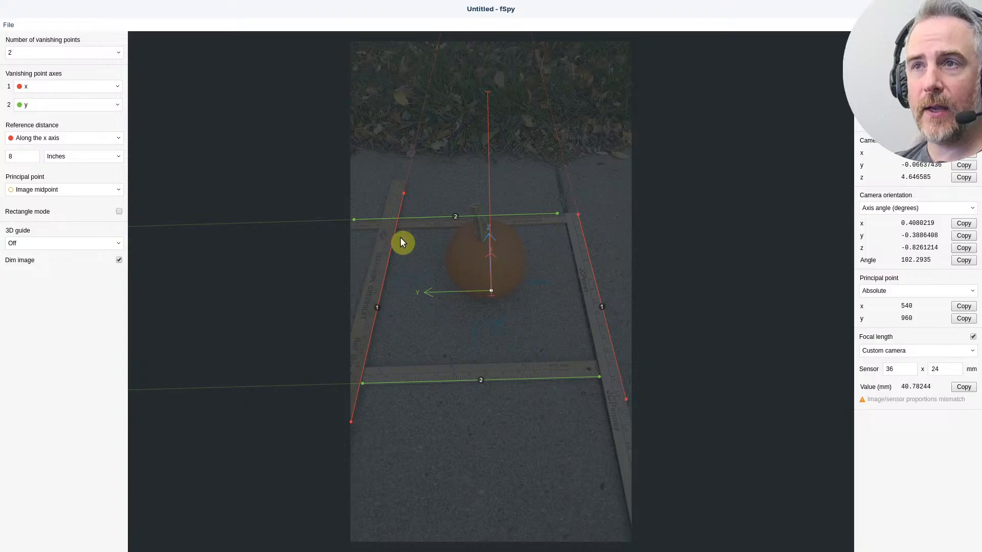
click(114, 244)
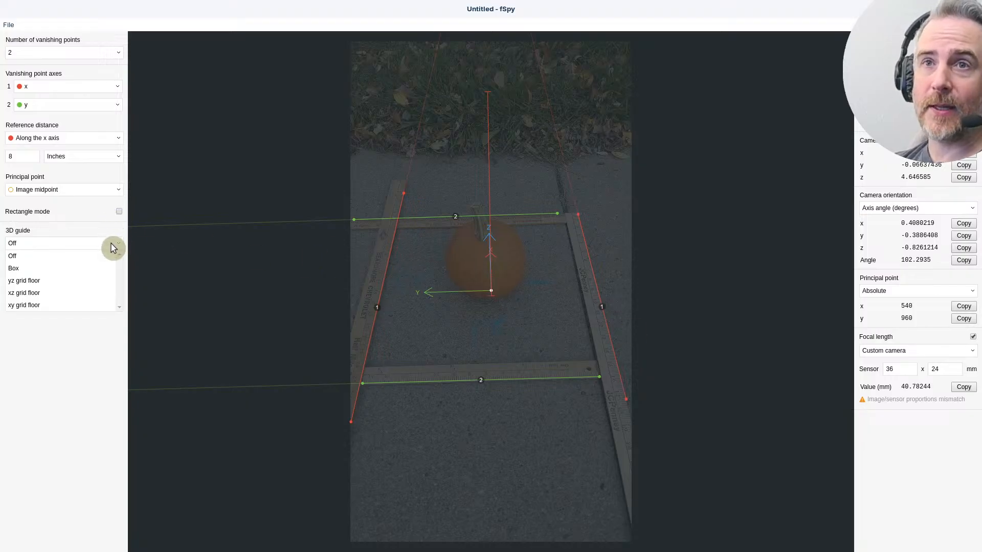
click(24, 305)
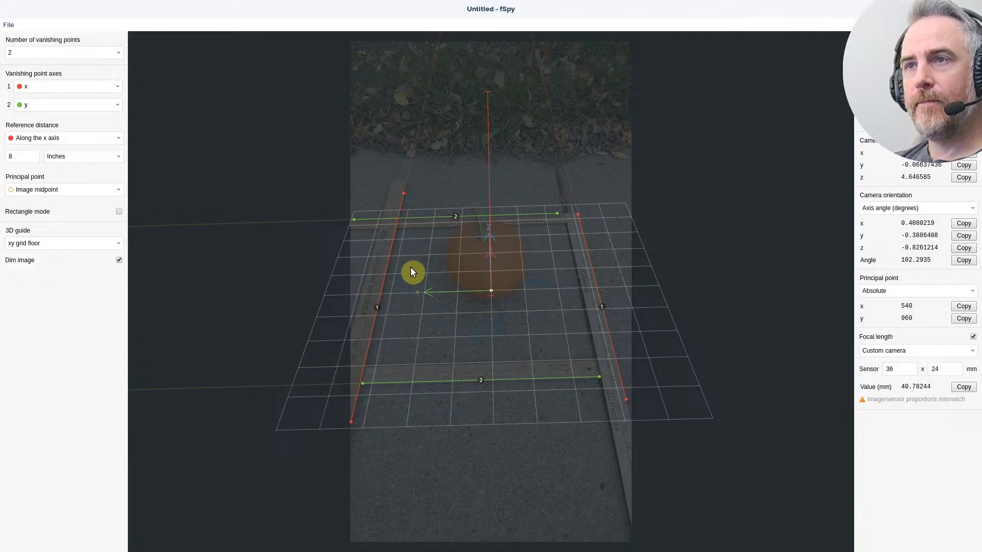
click(120, 261)
click(119, 260)
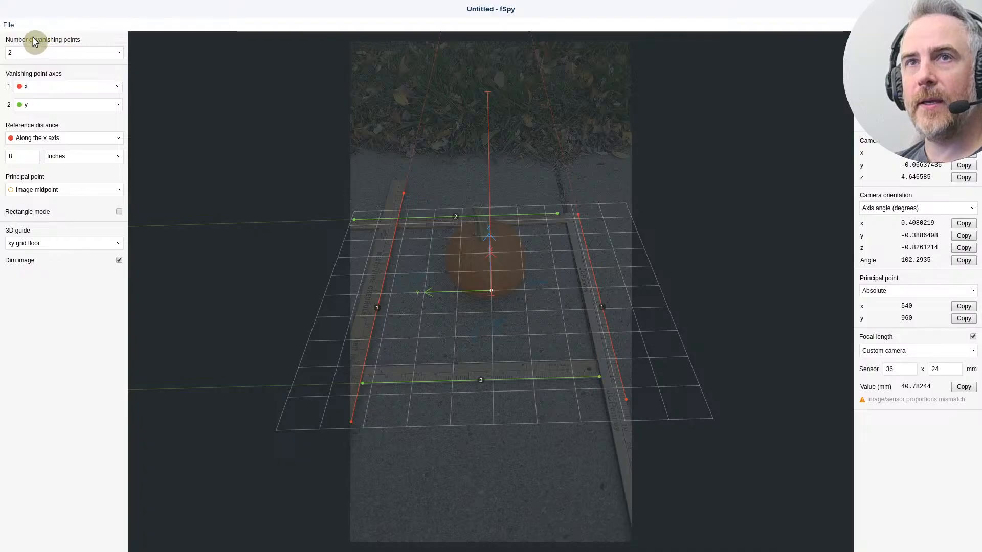
Step: Save the calibration project under the file name pumpkin_proj_02.fspy
click(8, 24)
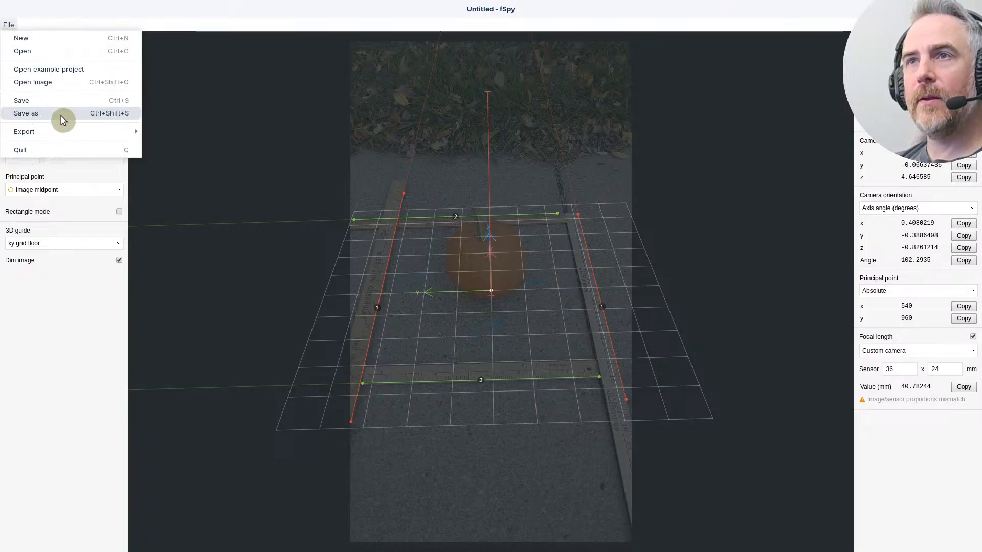
click(61, 115)
drag(665, 98, 981, 104)
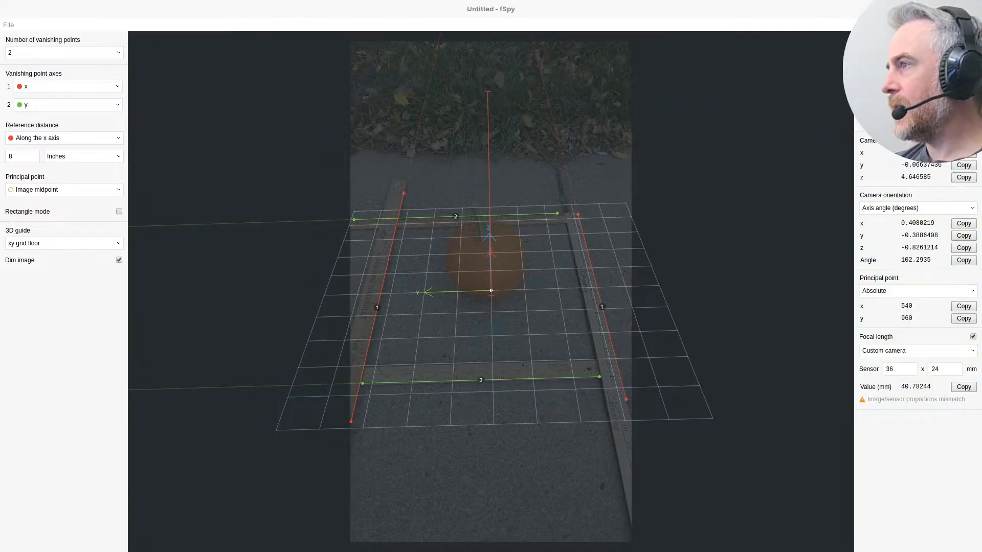
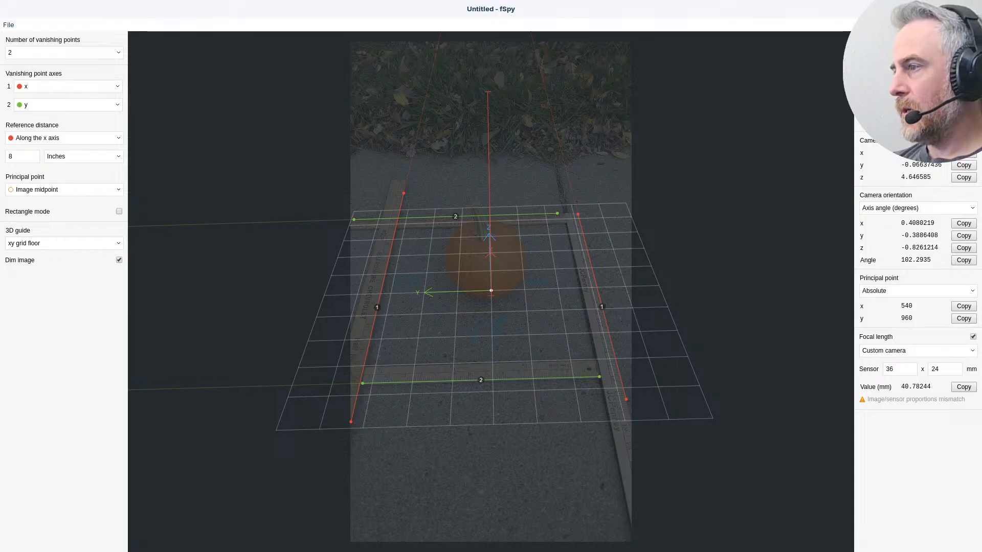
Step: Switch to Blender and import the pumpkin_proj_02.fspy project as a new camera
key(alt+Tab)
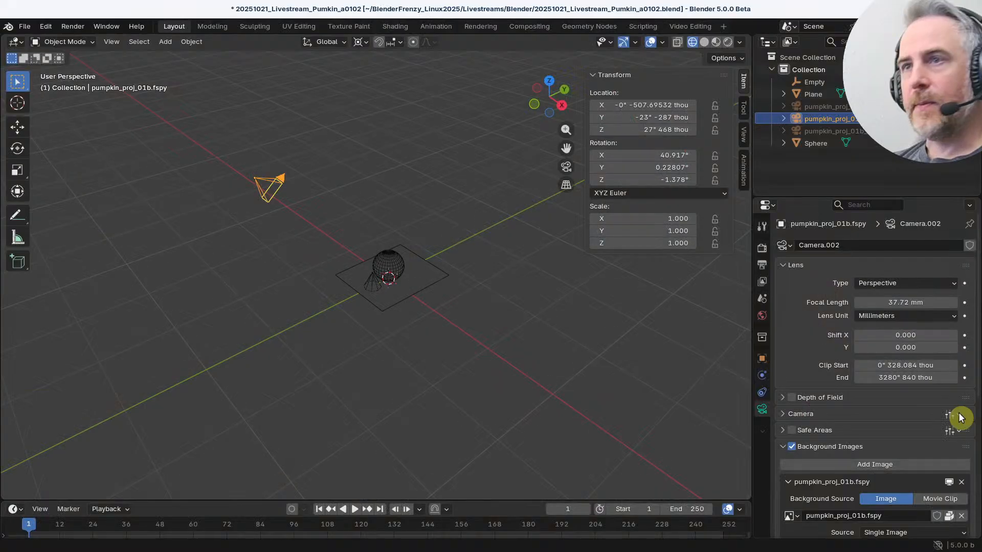
click(28, 29)
mouse_move(37, 256)
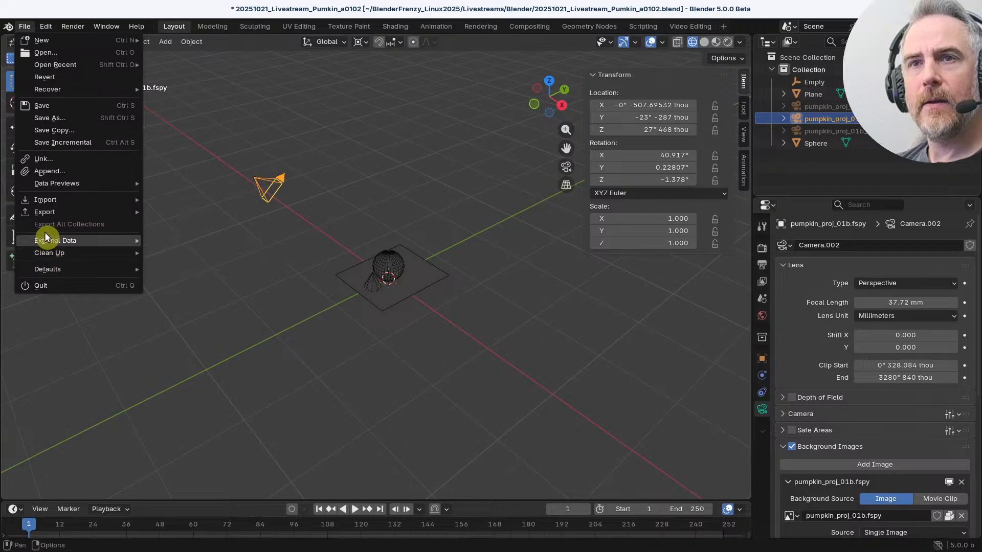
mouse_move(45, 200)
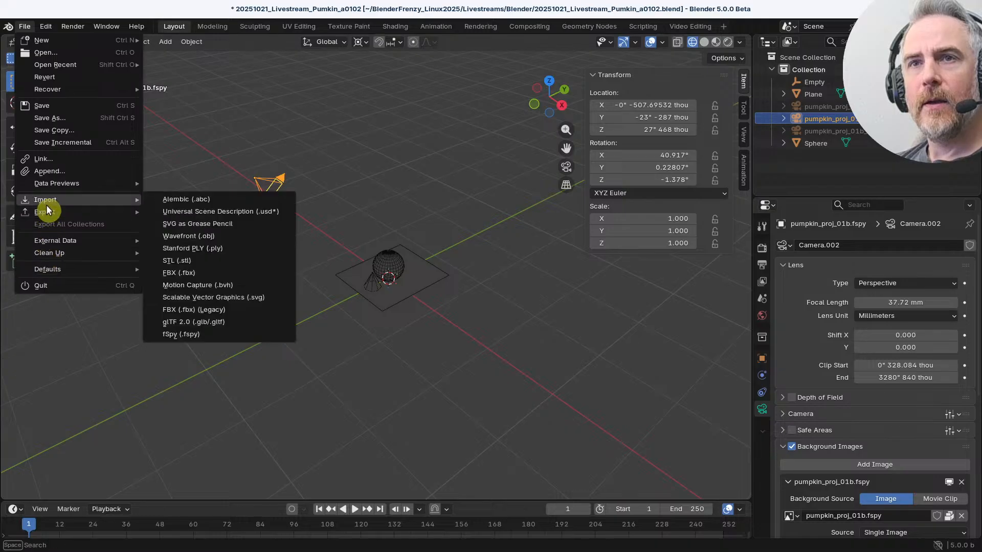
click(190, 339)
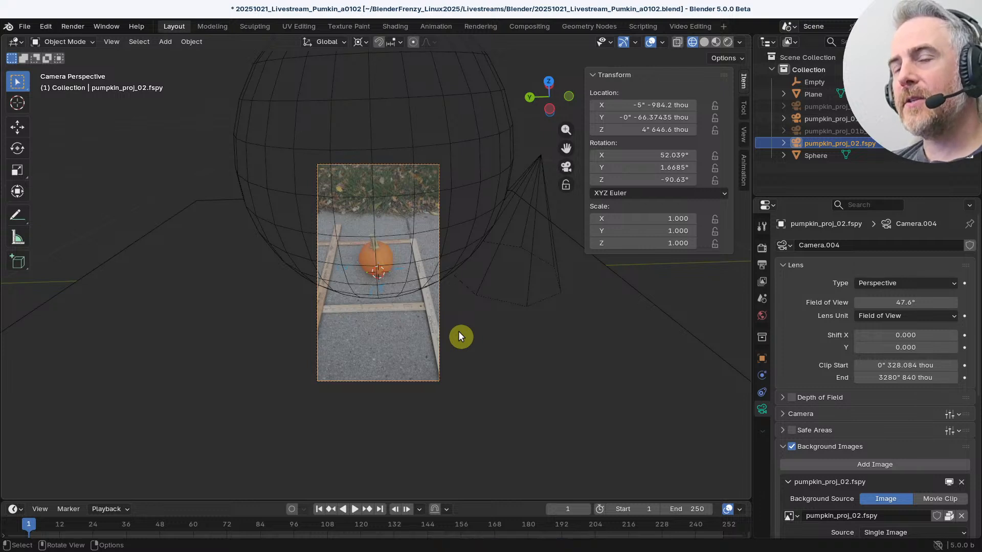
Step: Undo the camera import, then import pumpkin_proj_02.fspy again and show the scene's unit settings
key(ctrl+z)
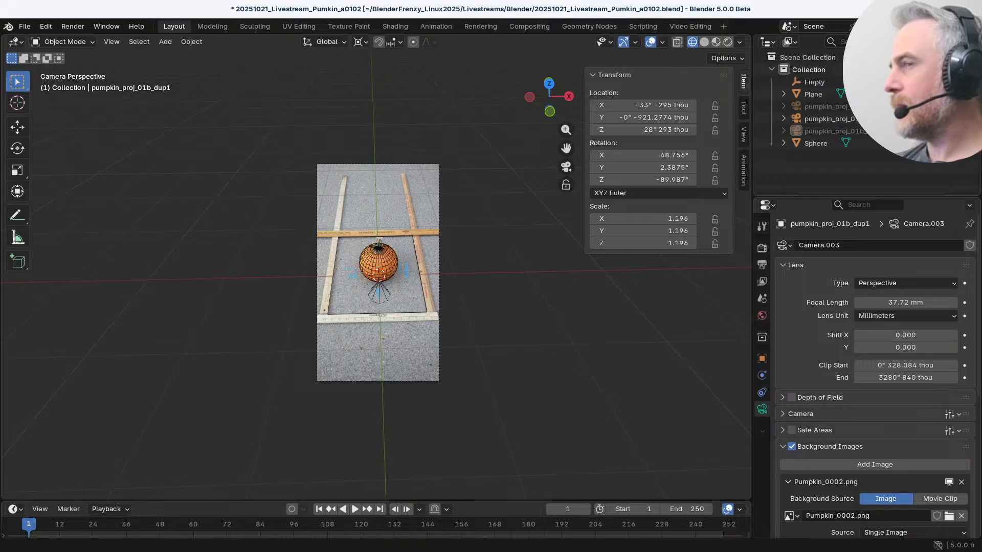
click(495, 343)
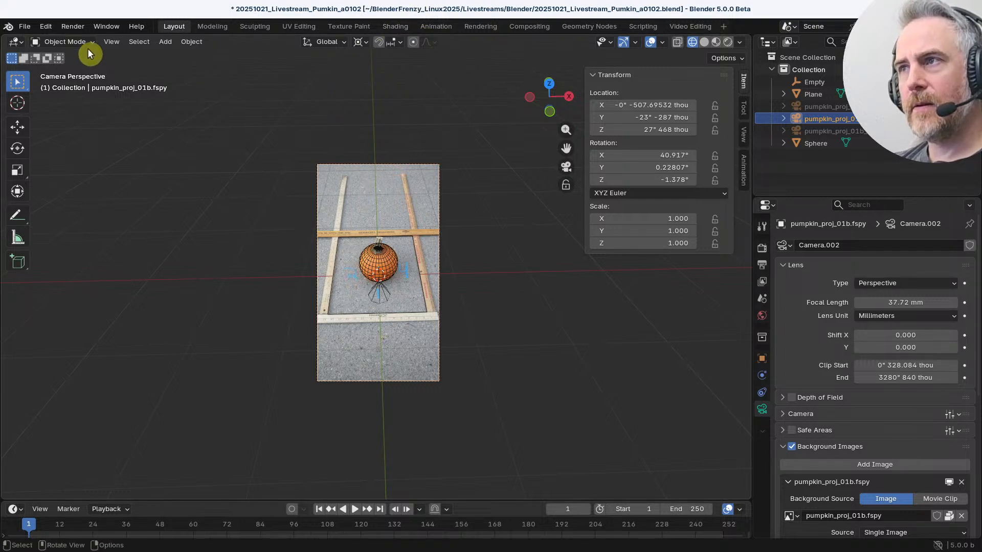
click(24, 26)
mouse_move(79, 199)
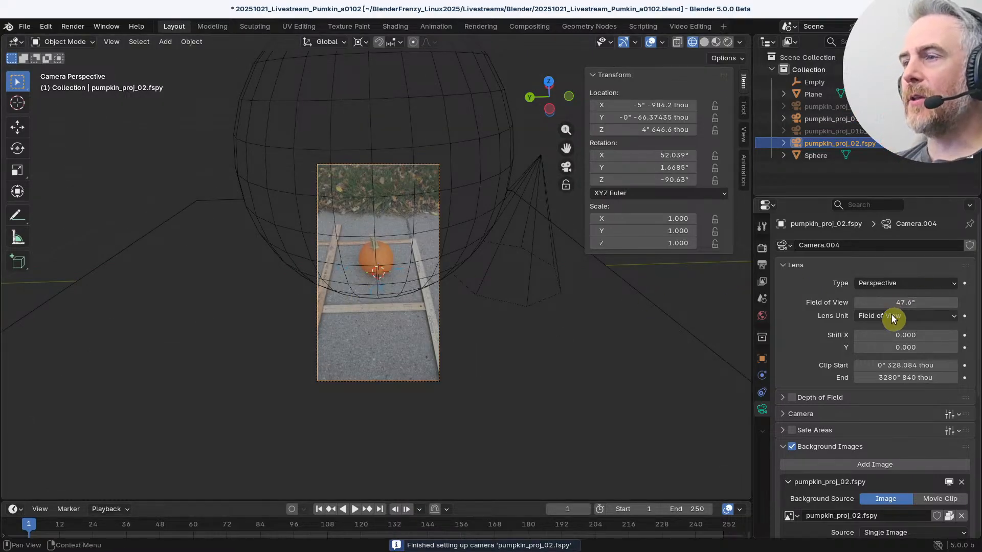
click(762, 297)
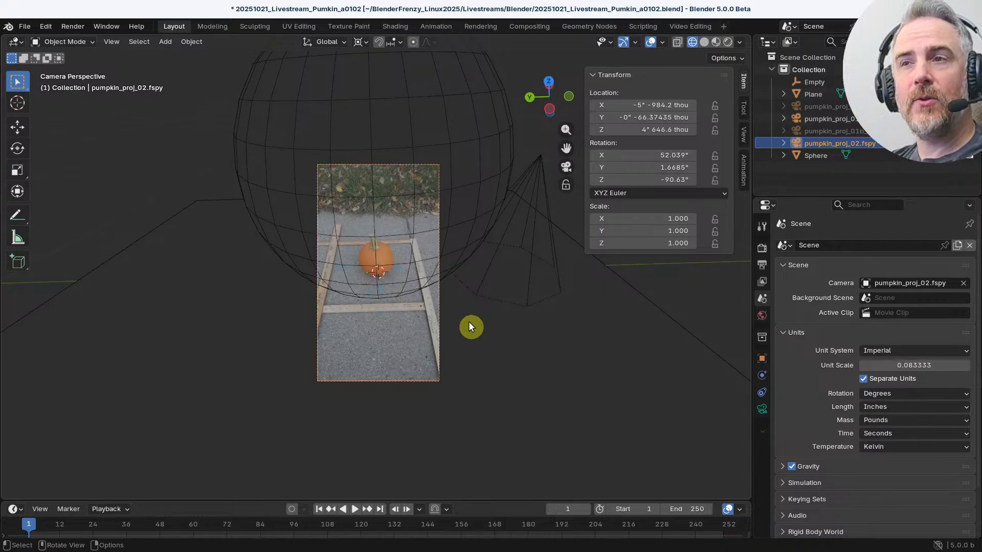
Step: Switch to fSpy and shorten the 8-inch x-axis reference distance so its far end sits just behind the rear yardstick
key(alt+Tab)
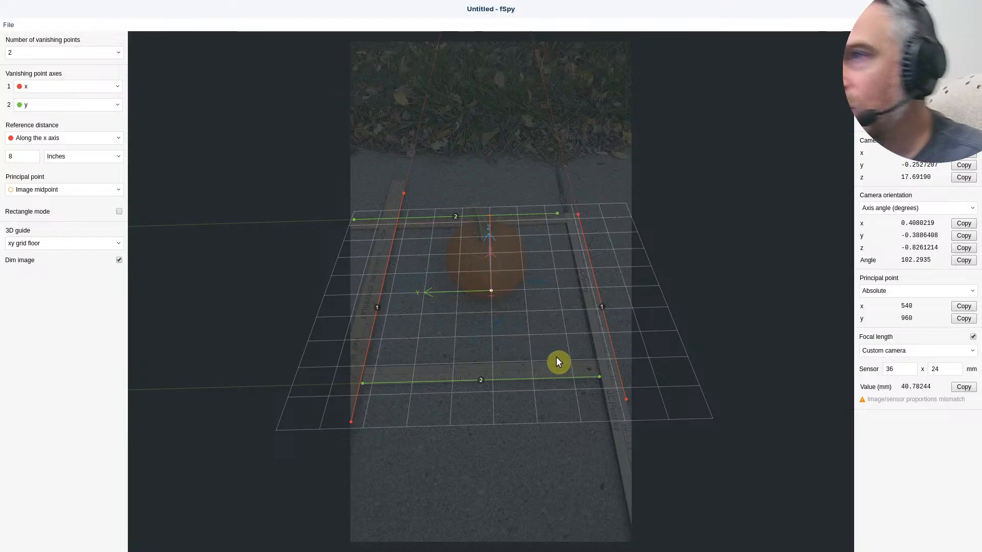
drag(492, 295, 529, 275)
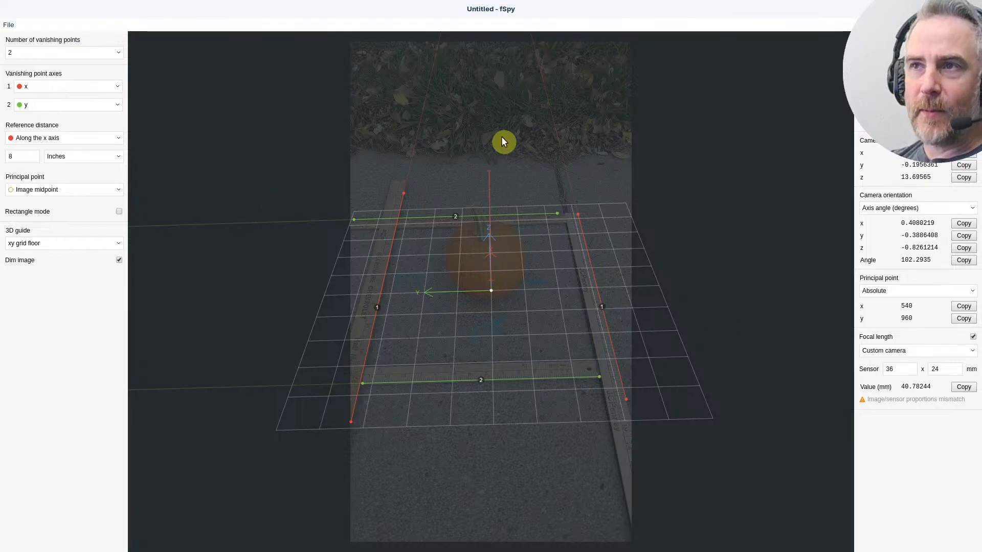
drag(502, 136, 507, 200)
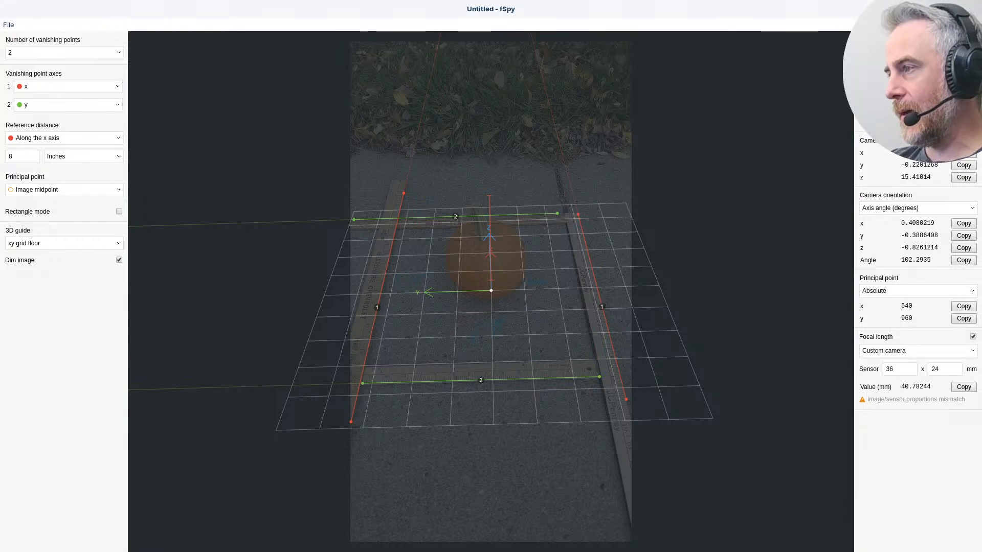
Step: Switch to Blender and scale the pumpkin_proj_02.fspy camera up to about 5.27 to fit the sphere to the photographed pumpkin
key(alt+Tab)
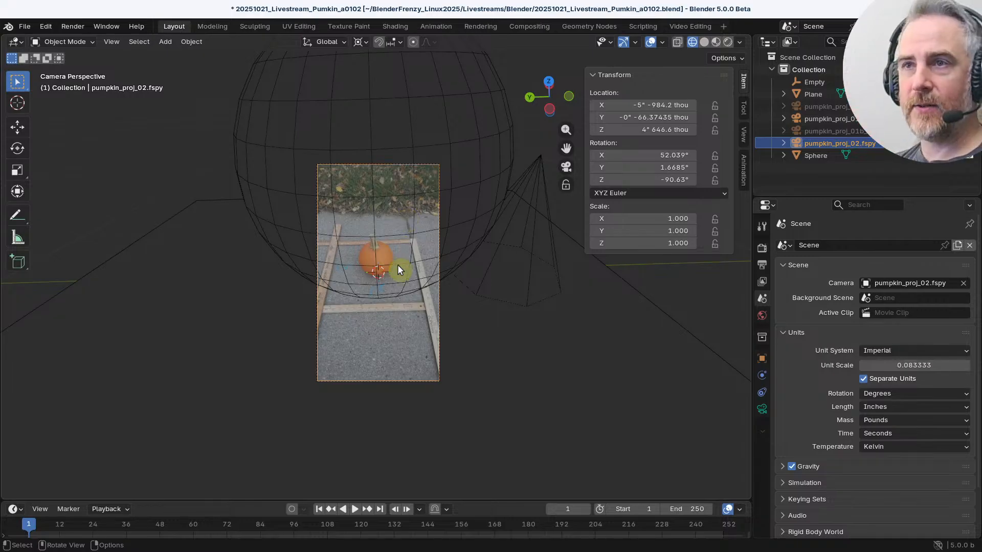
scroll(386, 273, up, 2)
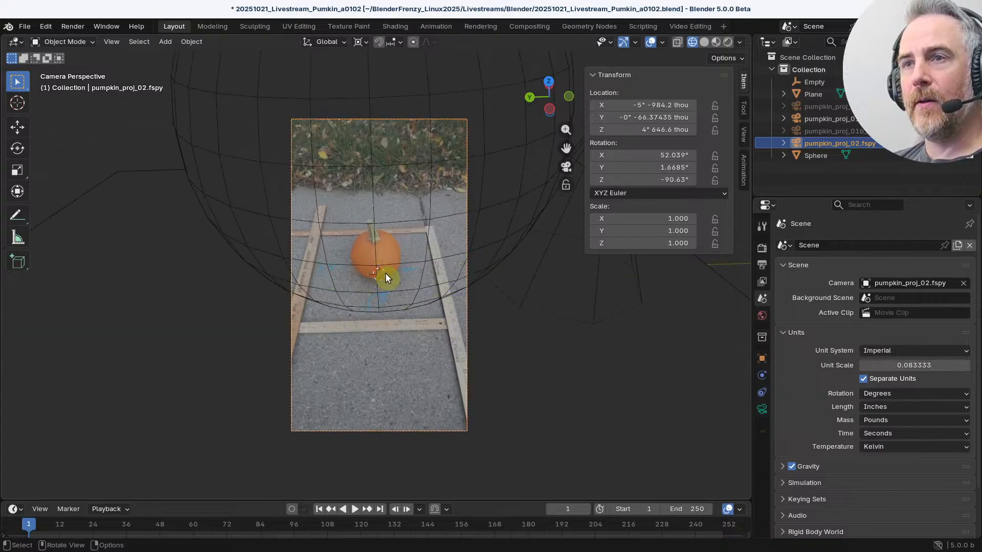
scroll(404, 284, up, 4)
scroll(401, 281, down, 7)
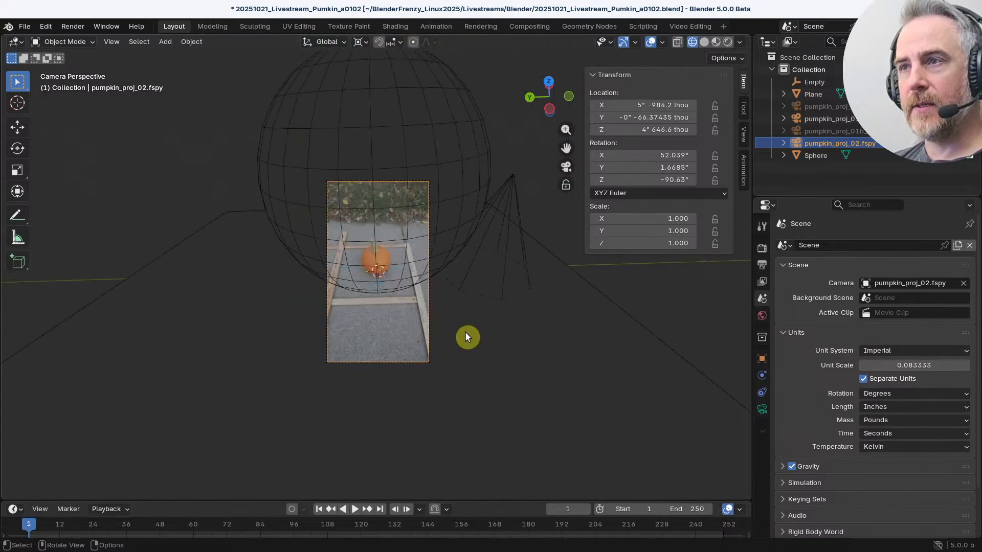
scroll(468, 336, up, 5)
scroll(349, 330, down, 3)
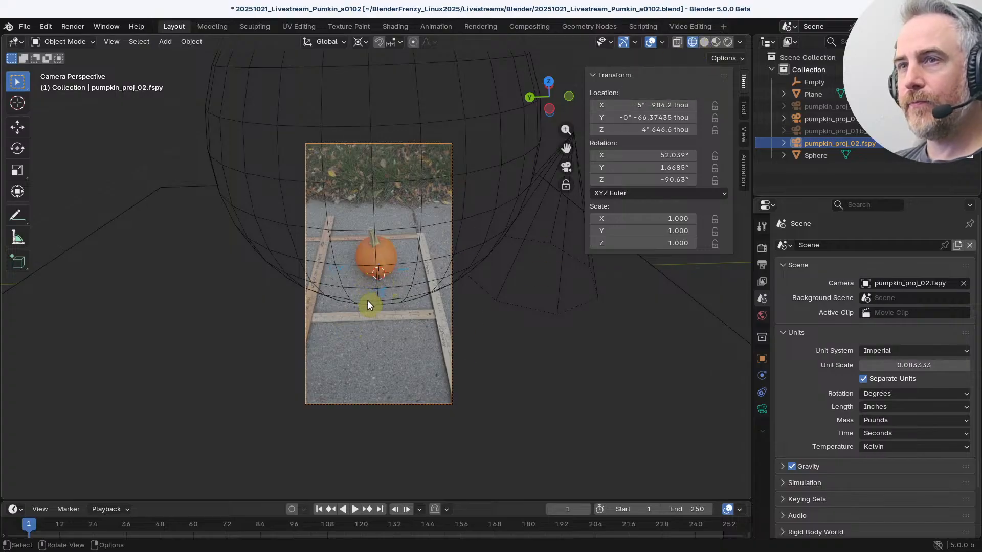
key(s)
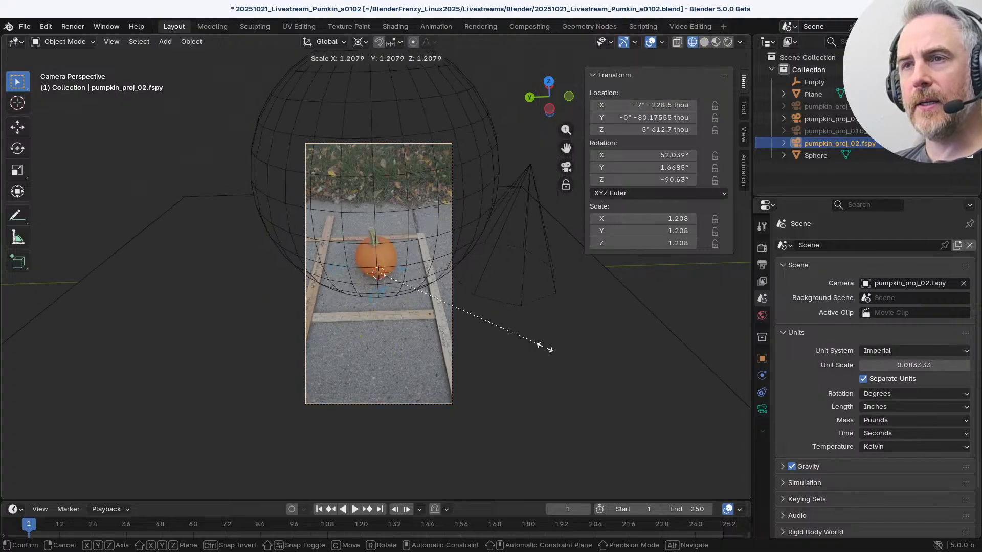
click(603, 372)
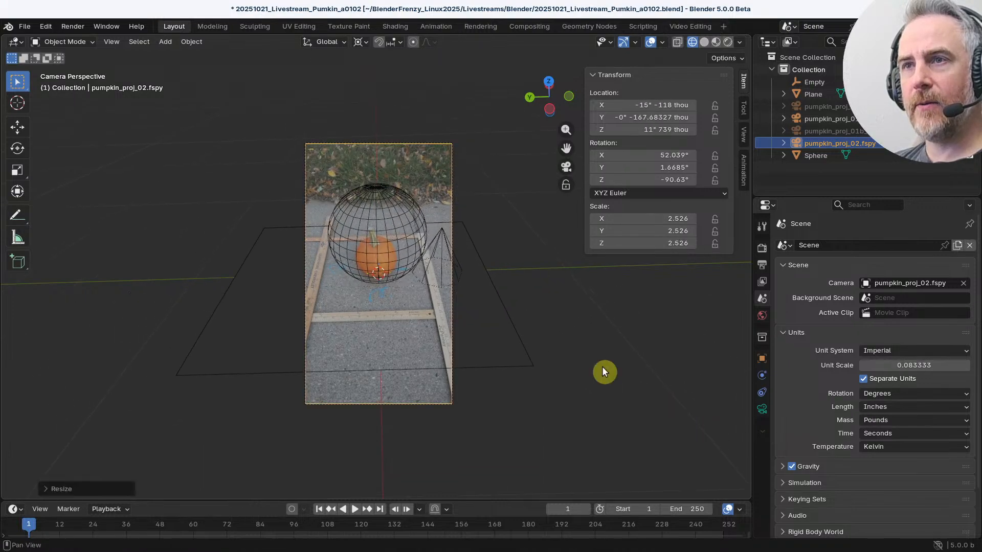
key(s)
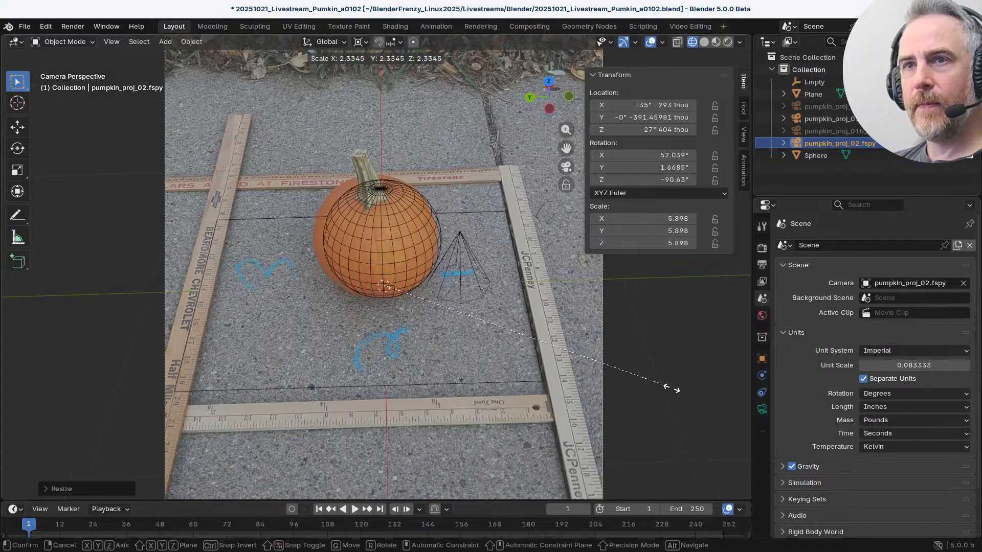
click(632, 386)
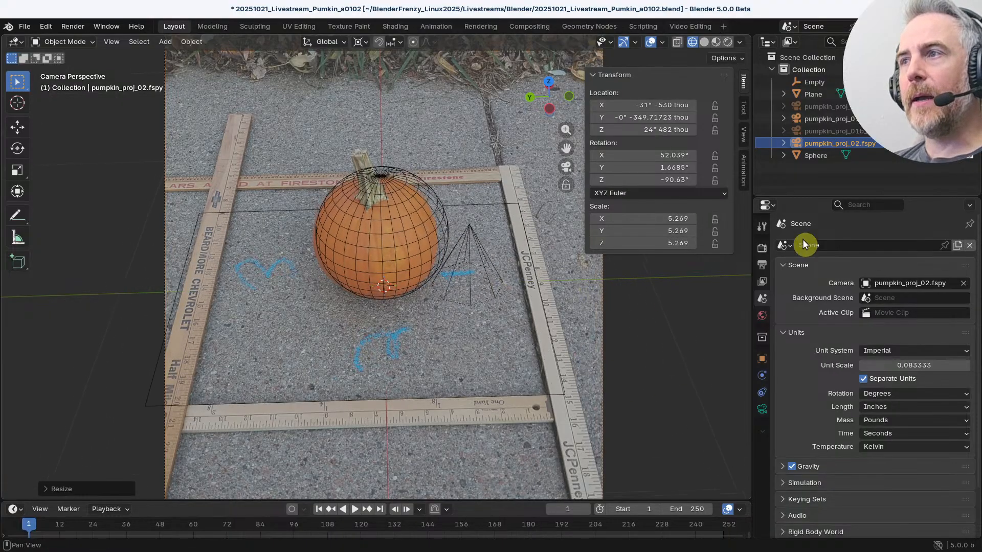
Step: Set the pumpkin_proj_02.fspy camera's lens unit to Millimeters
click(762, 408)
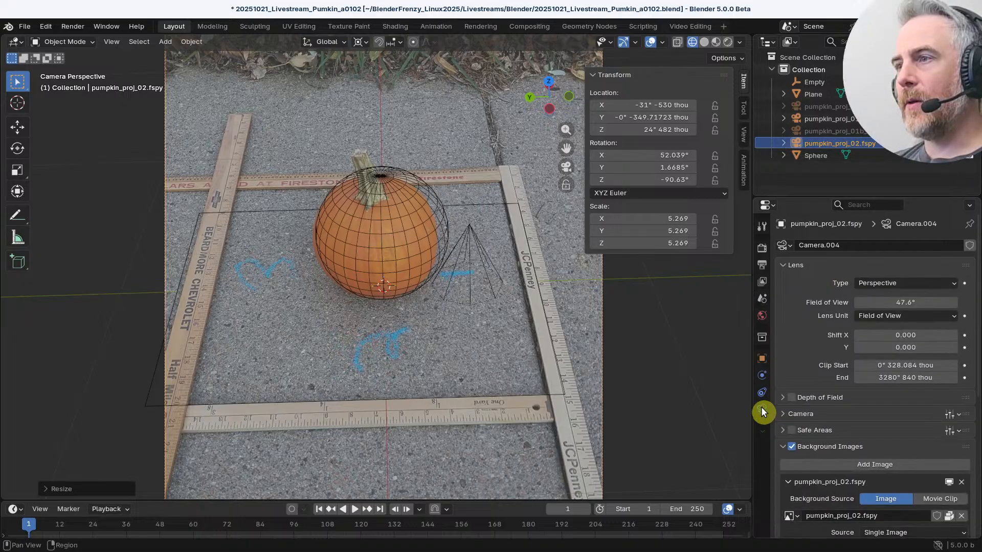
click(898, 316)
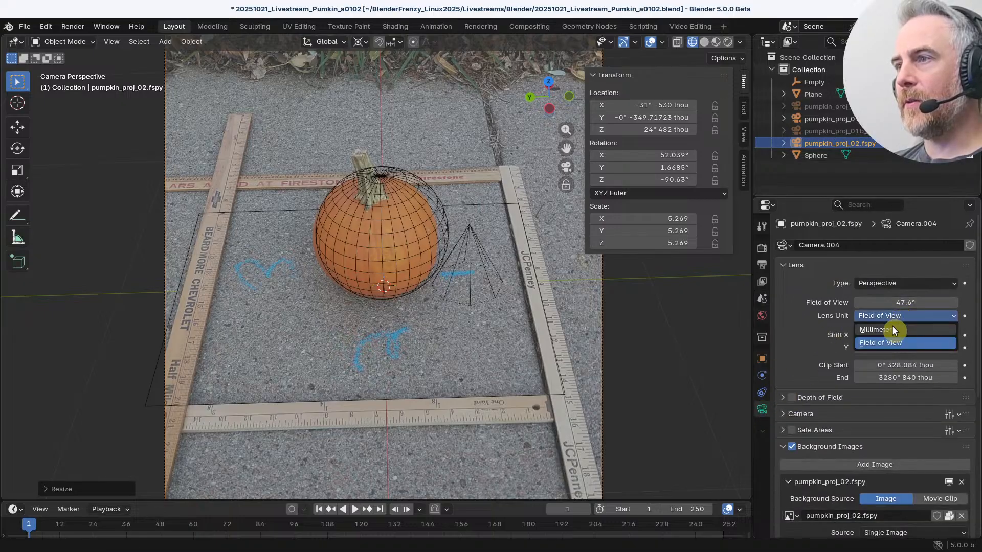
click(894, 330)
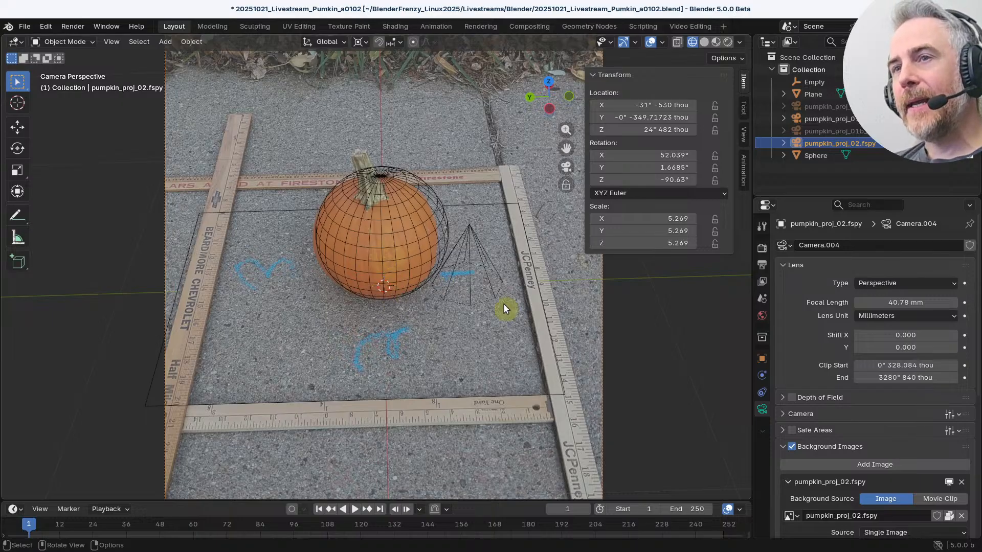
Step: Scale the camera to about 6.09 and trackball-rotate it to about 41.7° X, 2.1° Y and -90.2° Z
key(s)
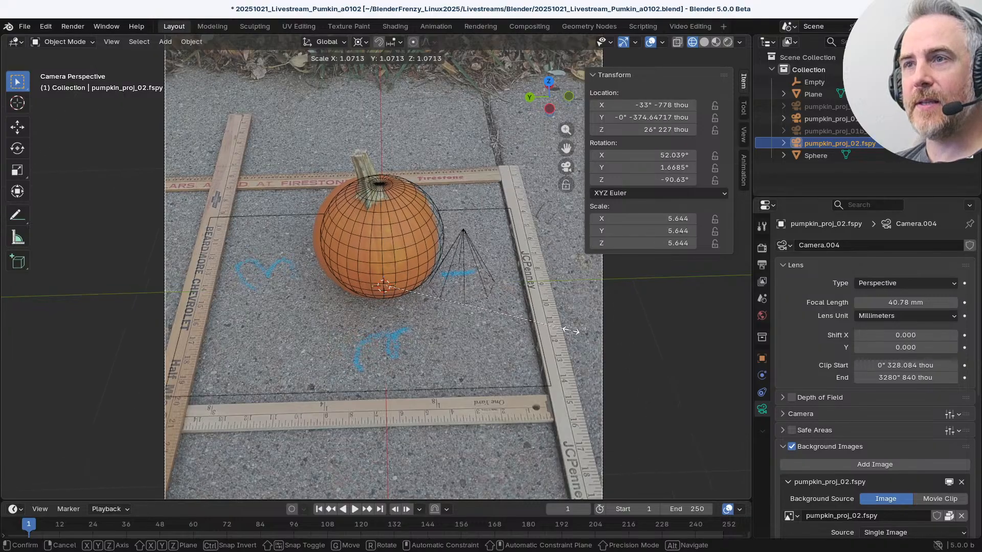
click(586, 339)
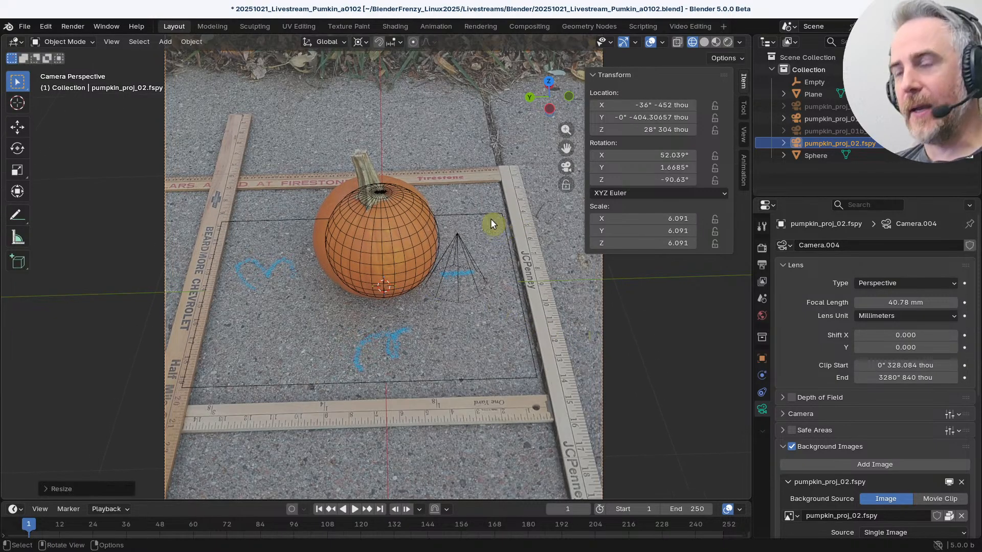
key(r)
key(r)
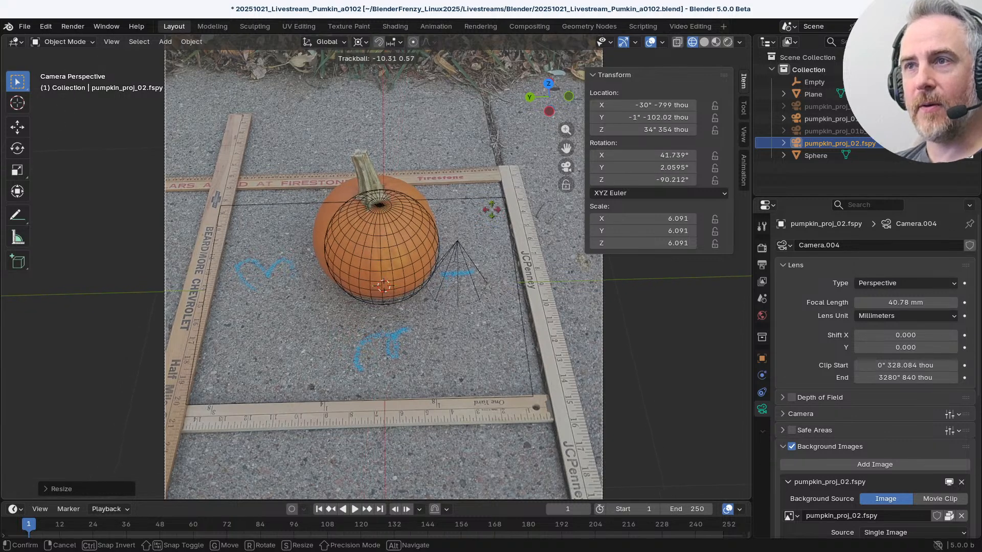
click(491, 215)
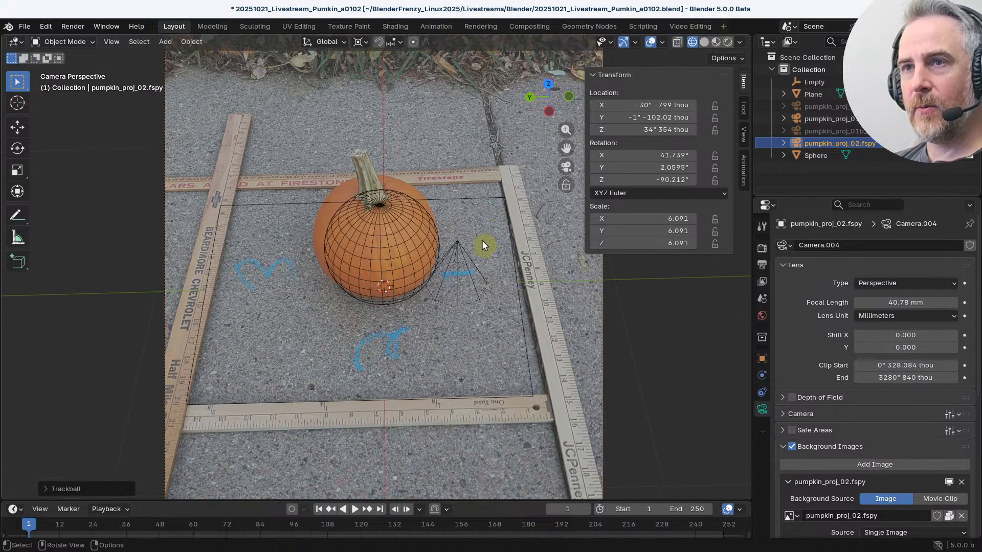
key(r)
key(r)
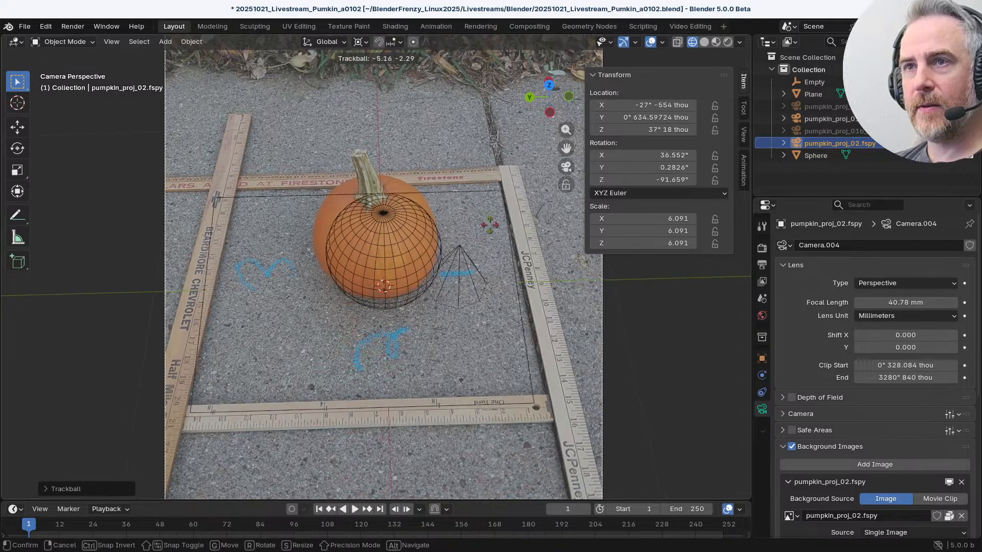
right_click(489, 226)
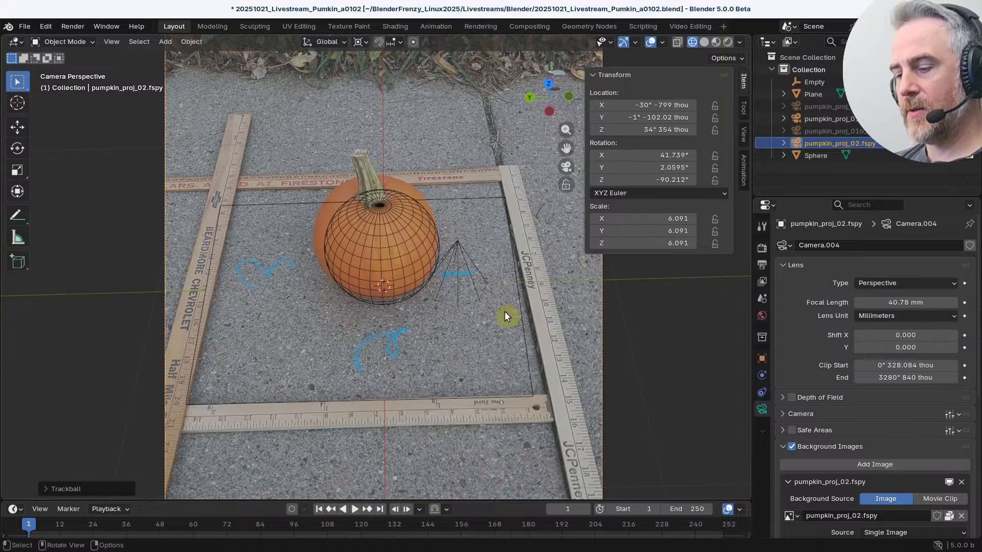
Step: Try to refit the pumpkin_proj_02.fspy camera by moving it and trackball-rotating it to about 51.5° X, 2.1° Y and -90.2° Z
key(r)
key(r)
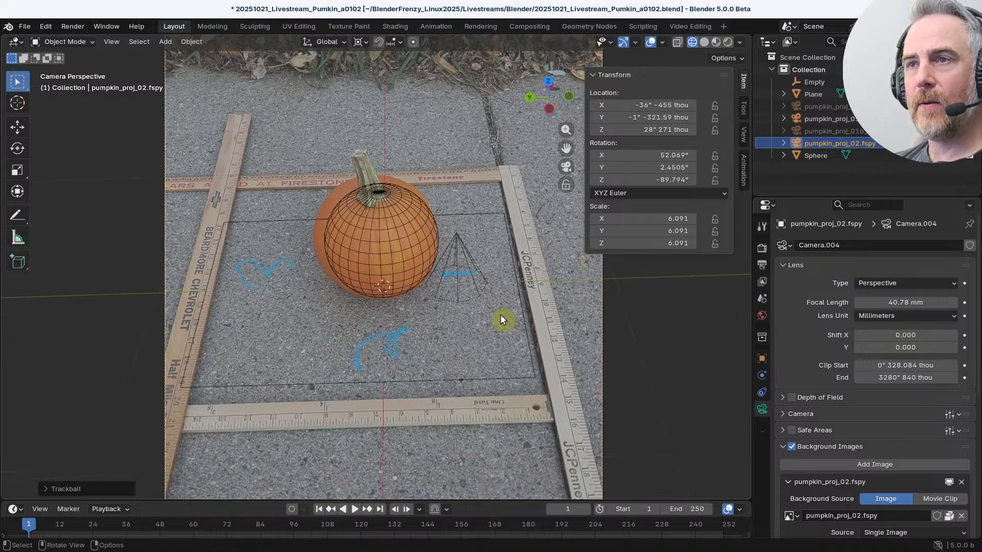
key(g)
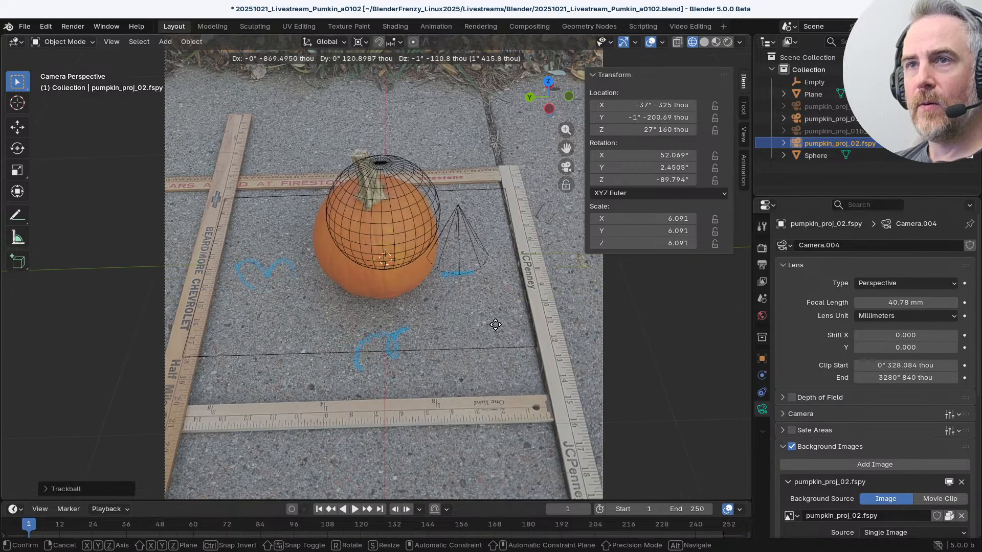
click(492, 326)
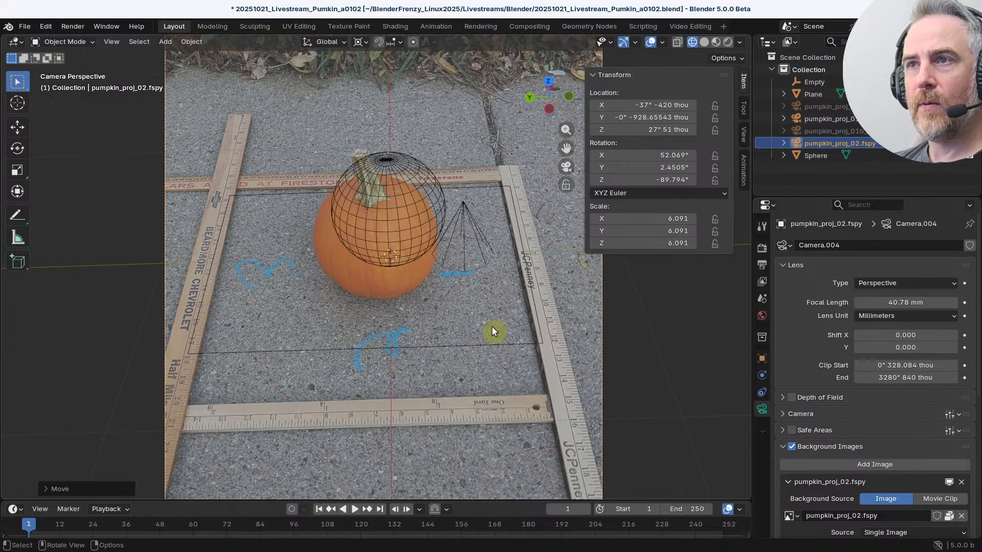
key(r)
key(r)
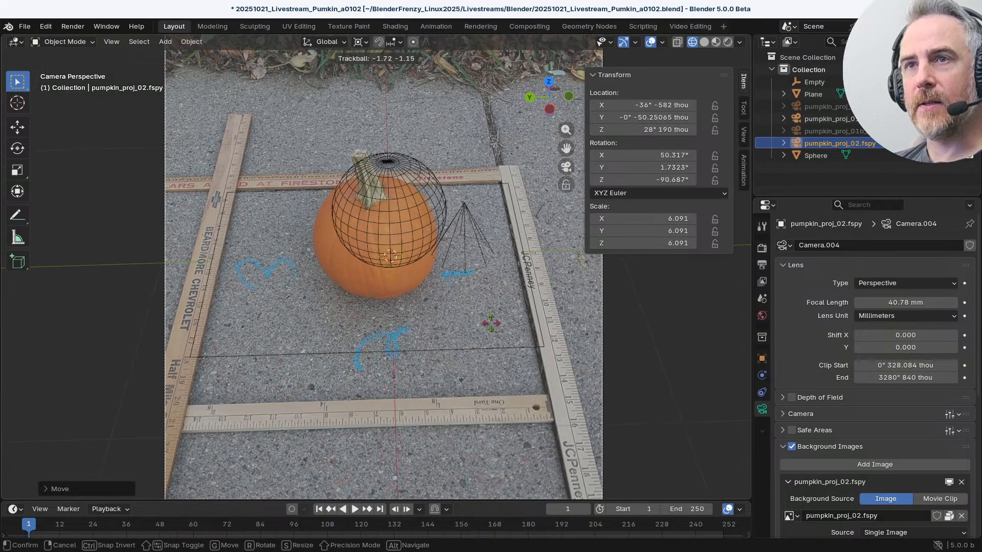
click(491, 324)
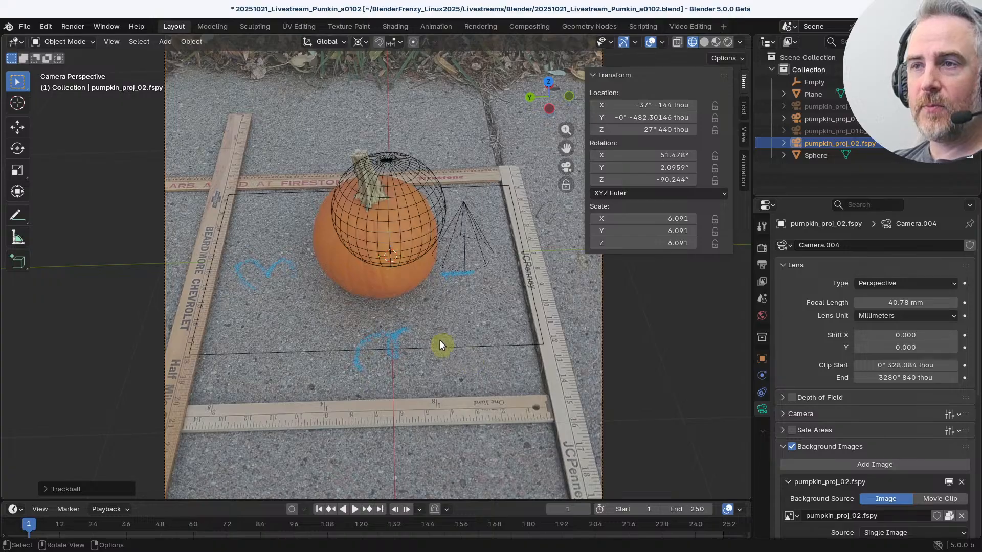
Step: Undo the transform and lens unit changes on the pumpkin_proj_02.fspy camera, back to its freshly imported state
key(ctrl+z)
key(ctrl+z)
key(ctrl+z)
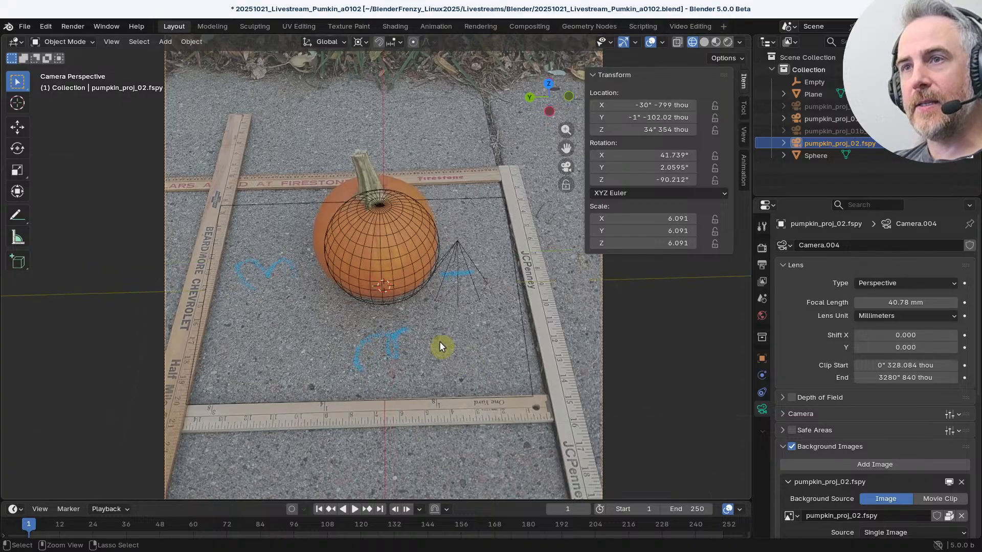
key(ctrl+z)
key(ctrl+z)
key(ctrl+z)
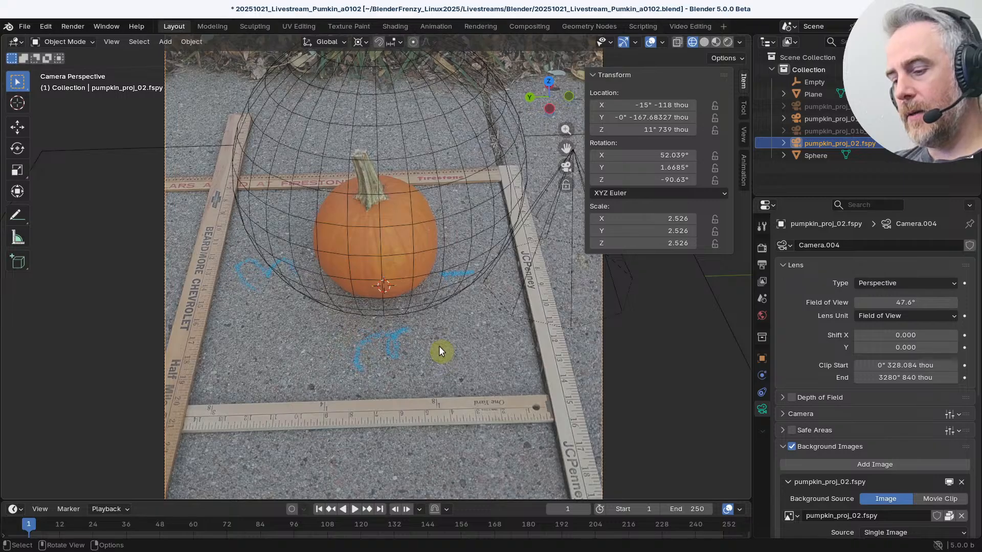
key(ctrl+z)
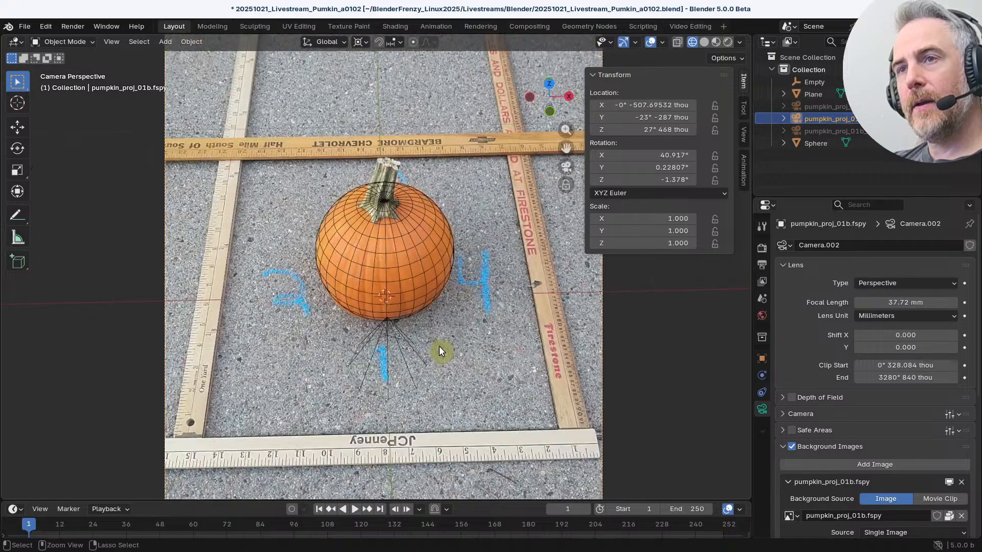
key(ctrl+shift+z)
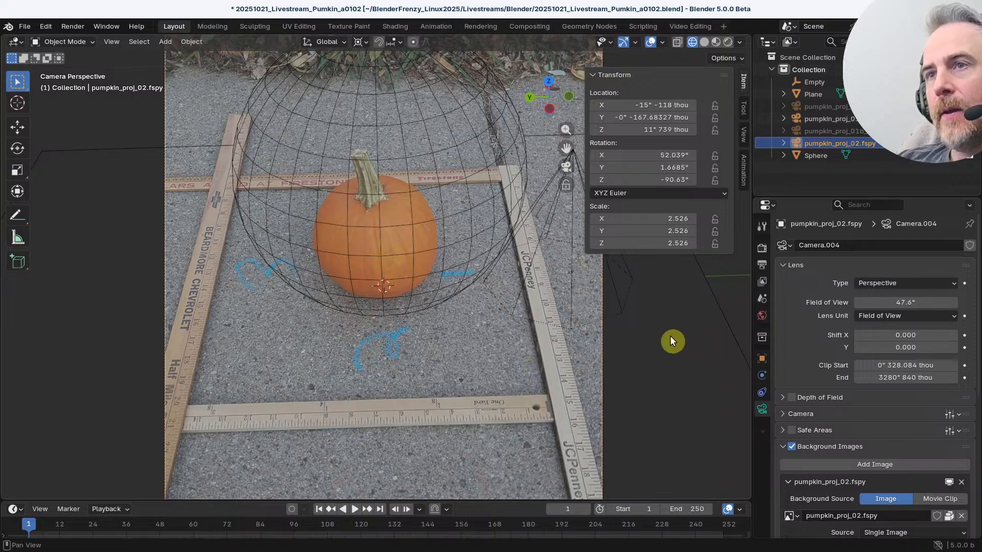
Step: Scale the pumpkin_proj_02.fspy camera up to about 5.84 so the sphere approximates the photographed pumpkin's size
key(s)
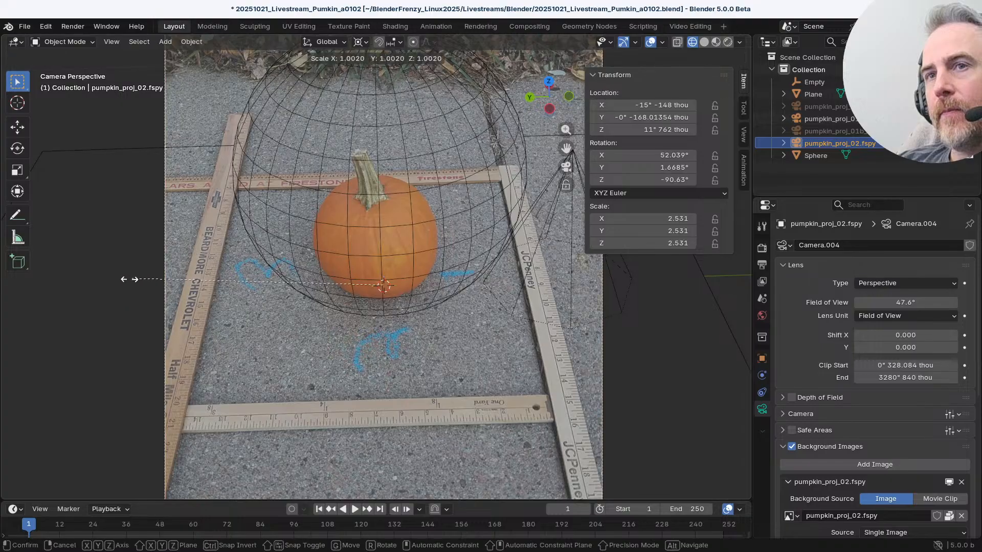
click(699, 384)
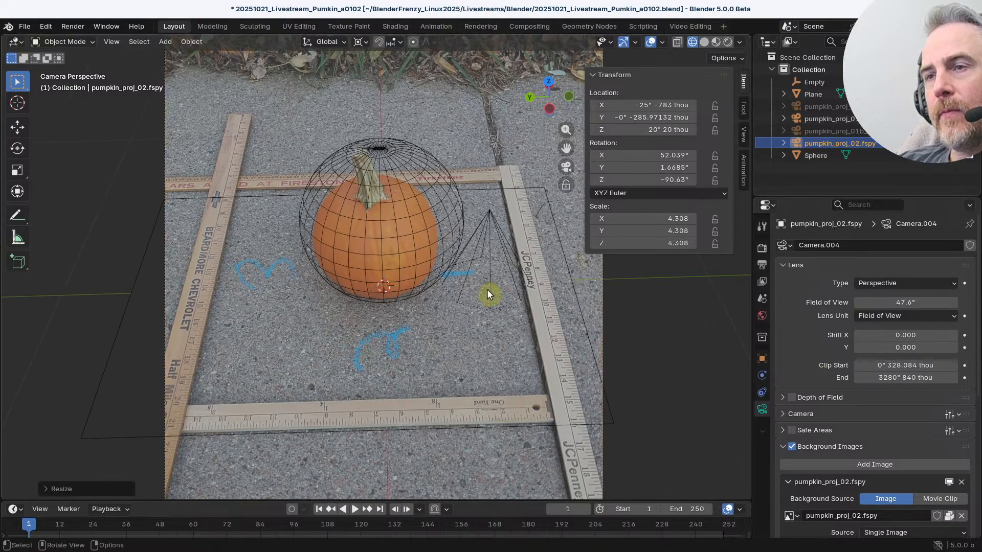
key(s)
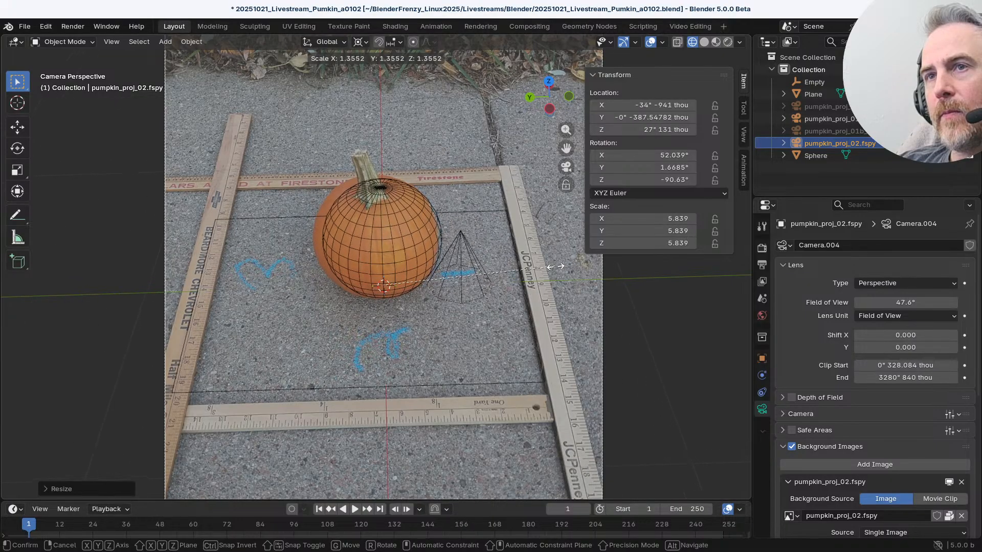
click(555, 266)
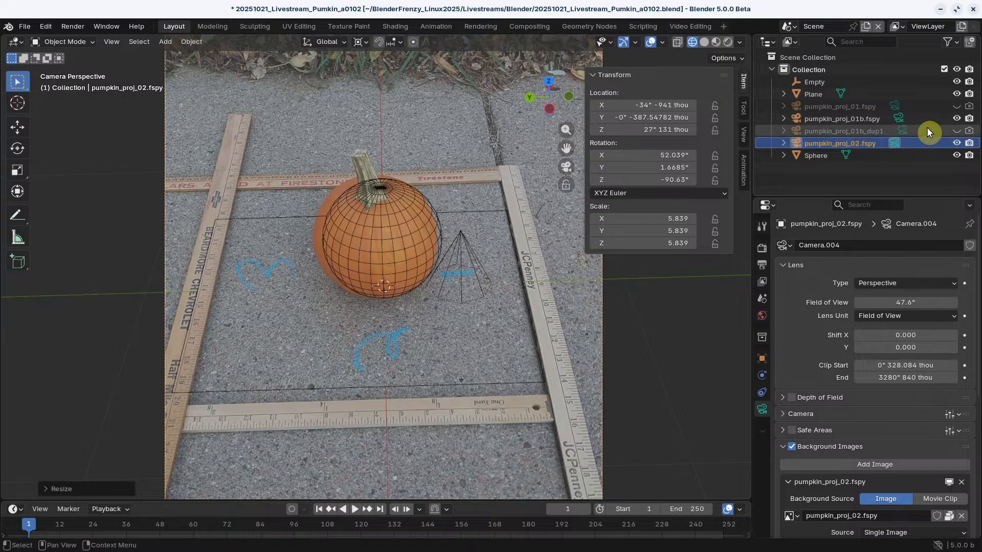
Step: Unhide the pumpkin_proj_01b_dup1 camera and compare the plane's fit through it, the pumpkin_proj_01b.fspy camera and the pumpkin_proj_02.fspy camera
click(955, 131)
click(903, 130)
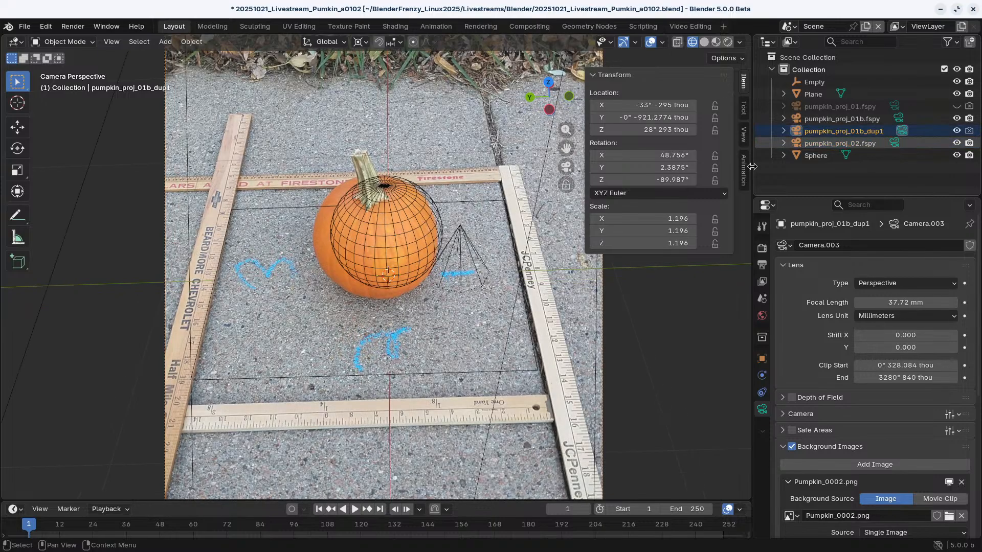
click(896, 119)
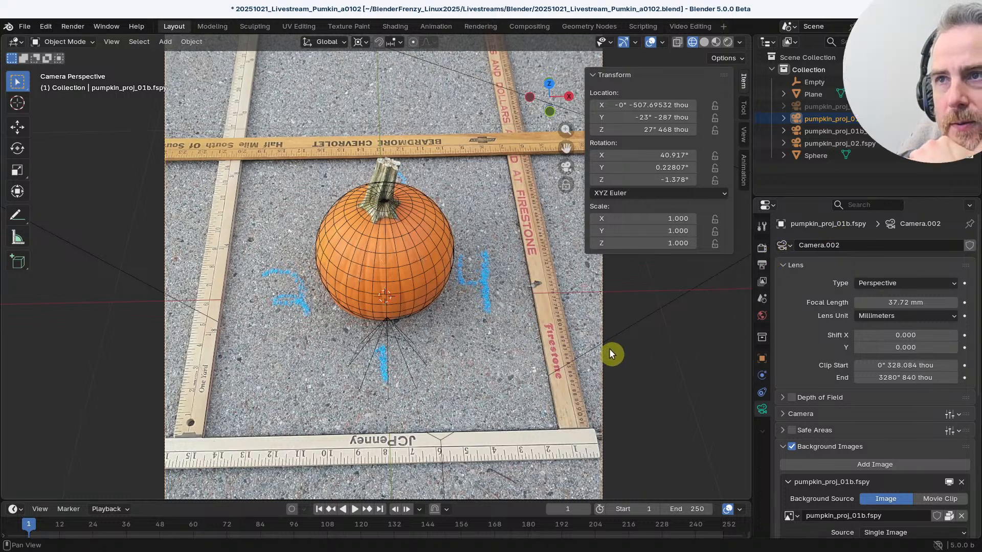
click(541, 421)
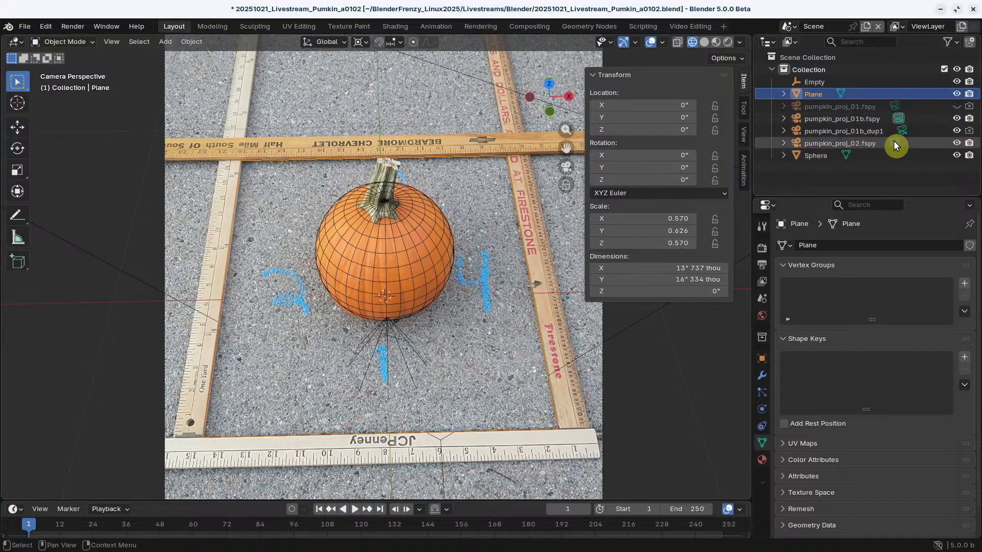
click(896, 146)
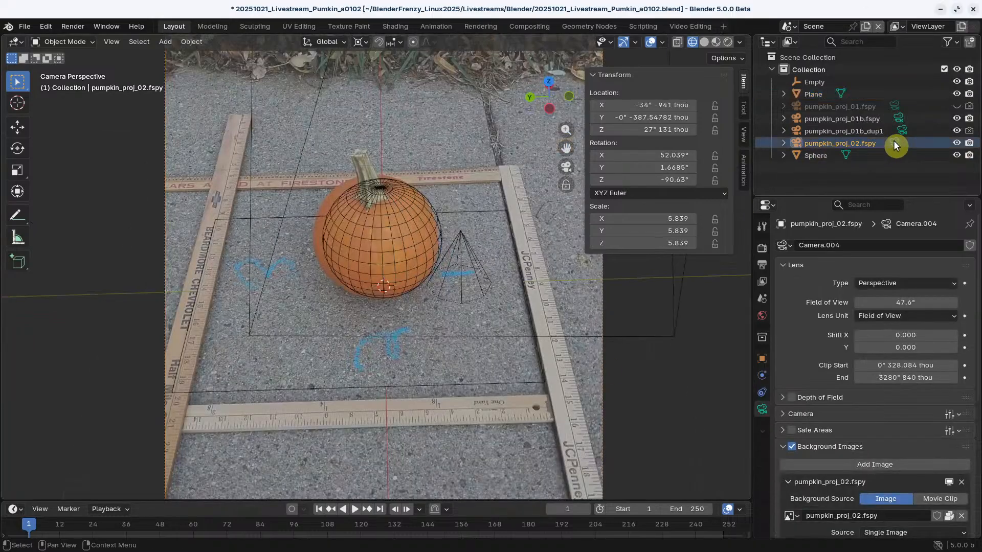
click(528, 379)
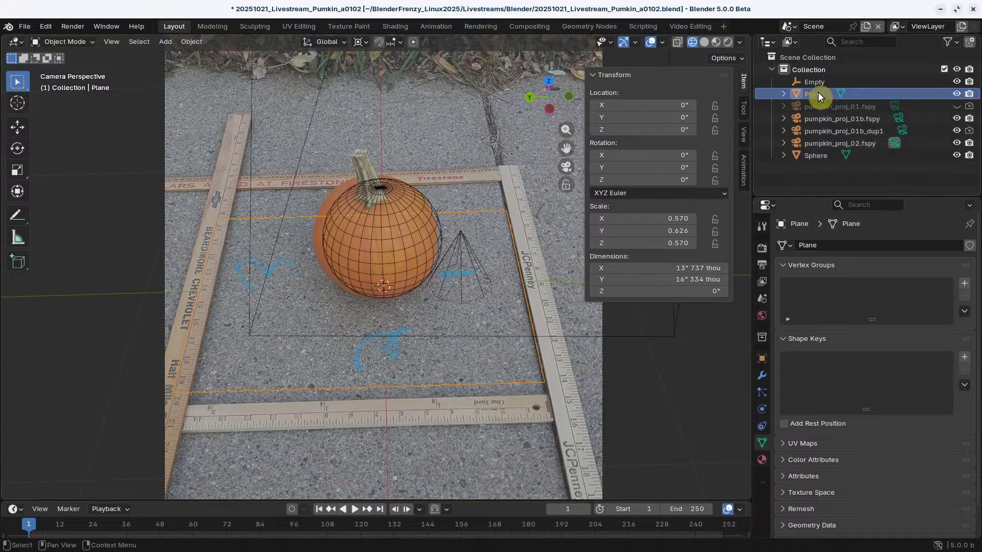
Step: Set the pumpkin_proj_02.fspy camera's background image opacity to 1.000
click(815, 143)
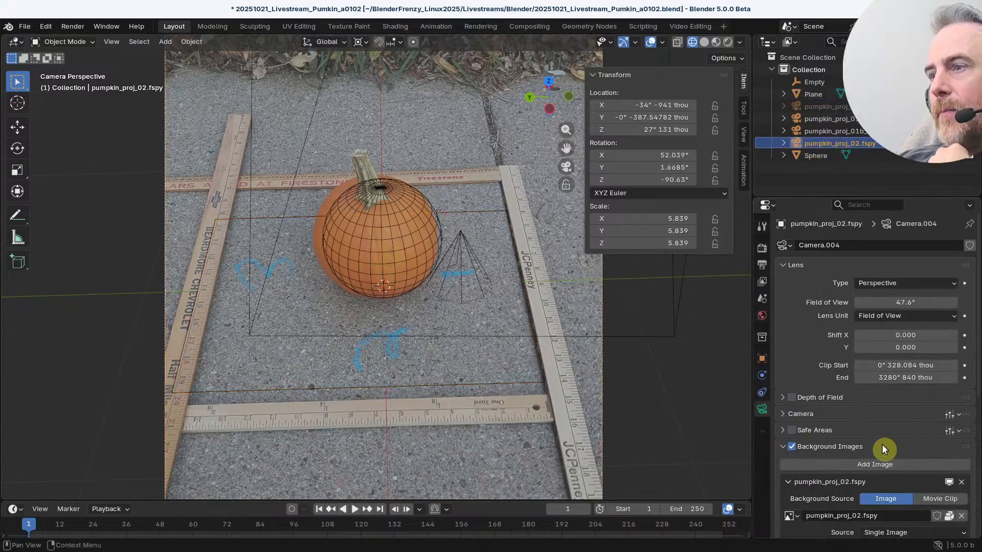
scroll(882, 444, down, 5)
drag(887, 454, 941, 454)
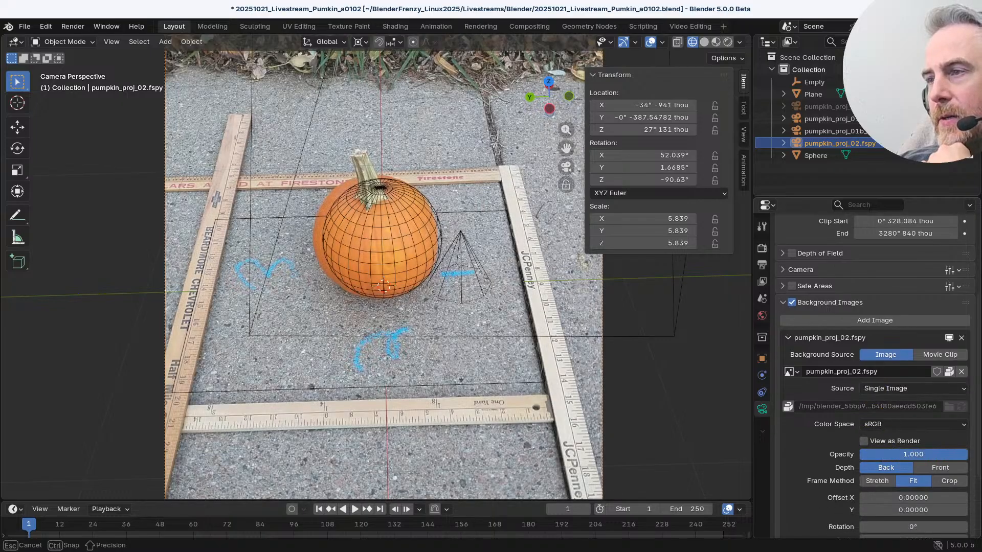
click(471, 384)
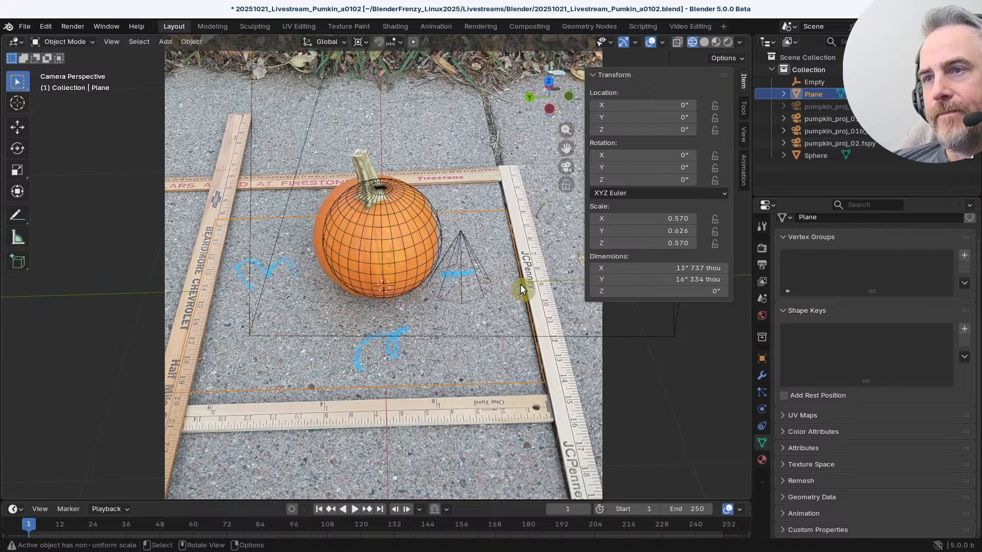
key(r)
key(r)
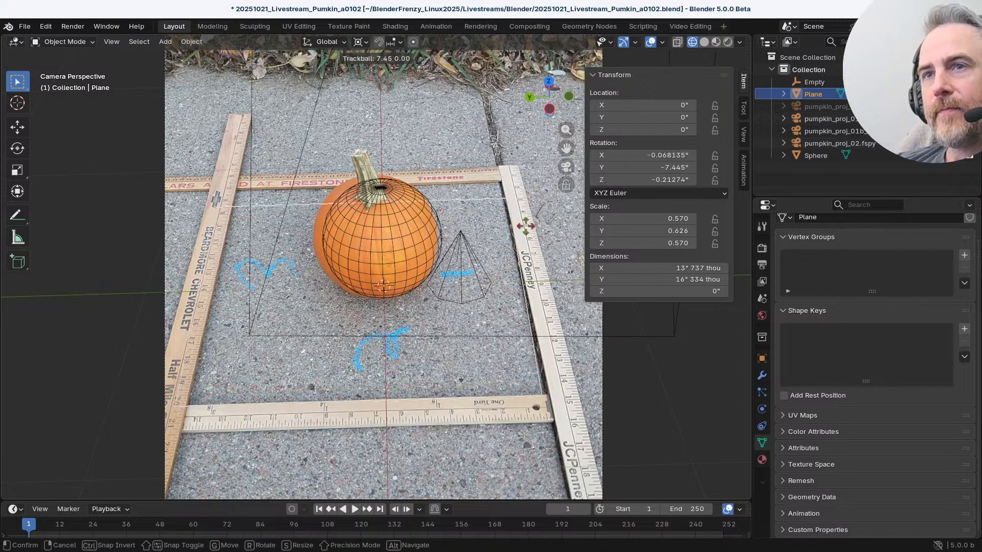
right_click(623, 360)
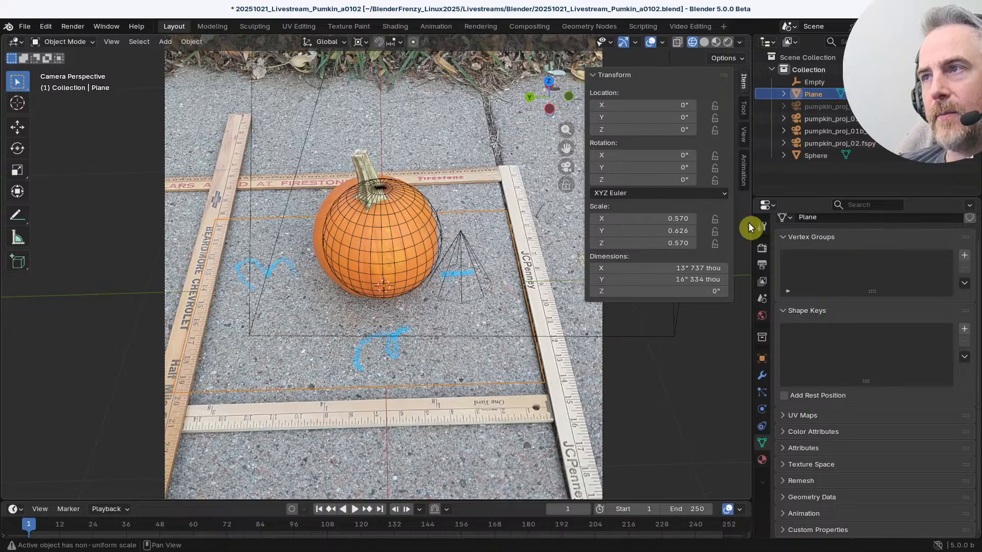
scroll(162, 129, down, 4)
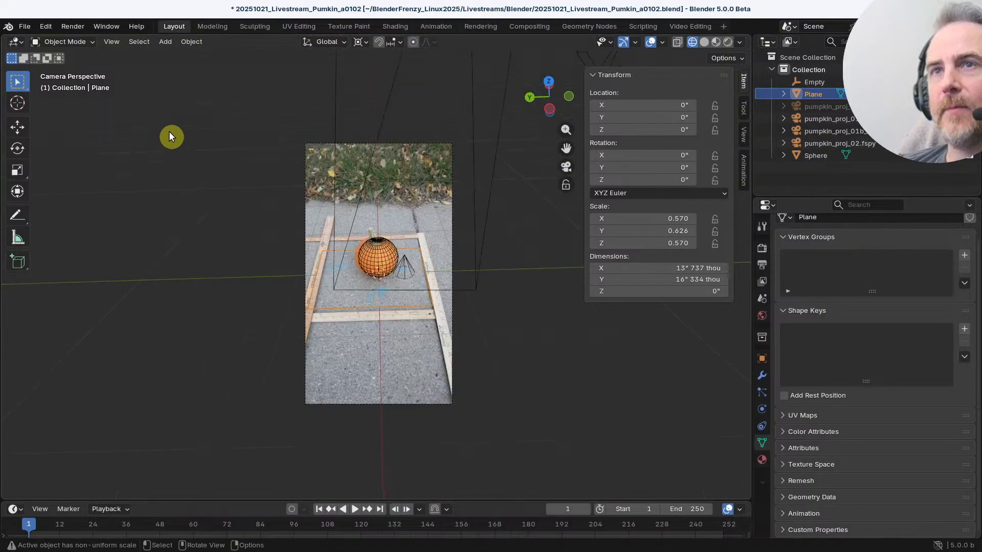
click(291, 118)
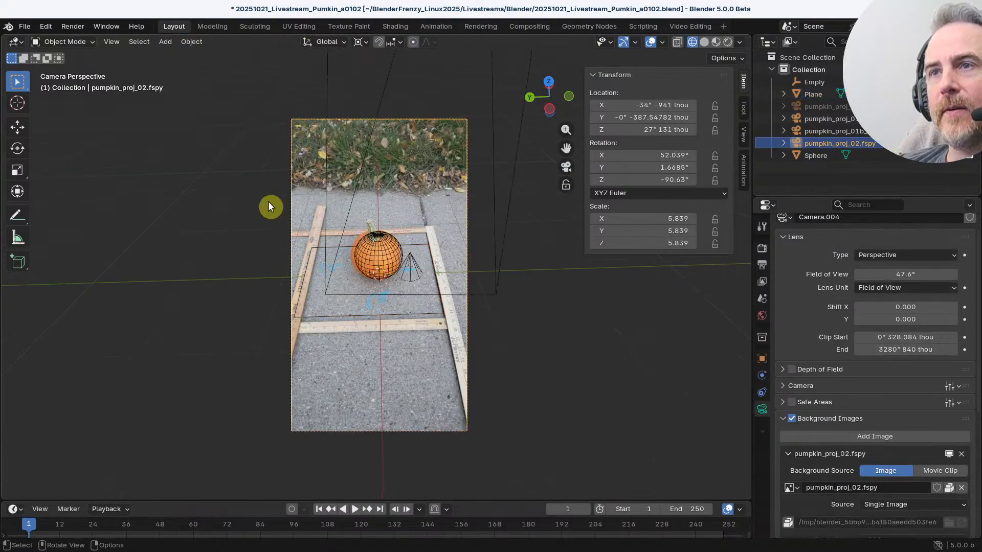
scroll(293, 268, up, 4)
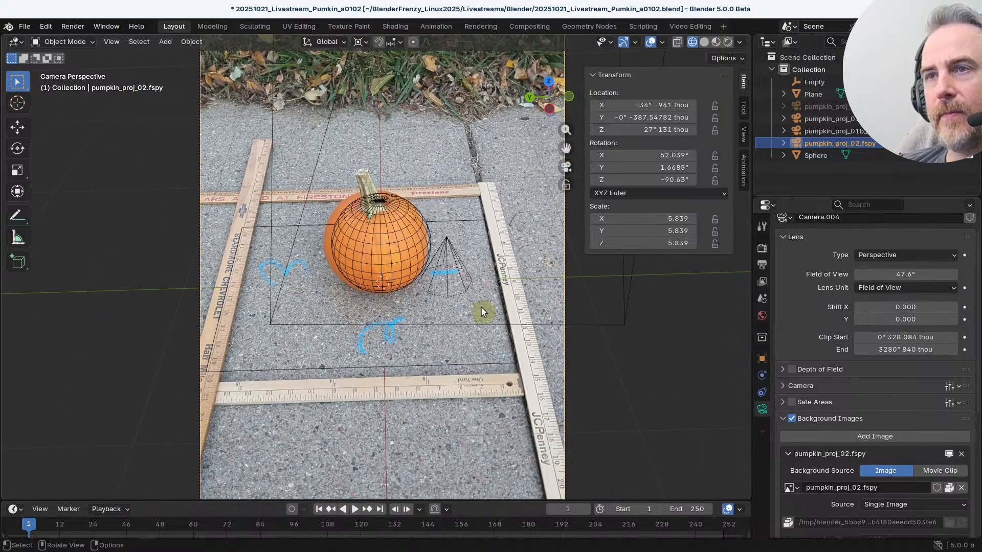
key(r)
key(r)
right_click(499, 274)
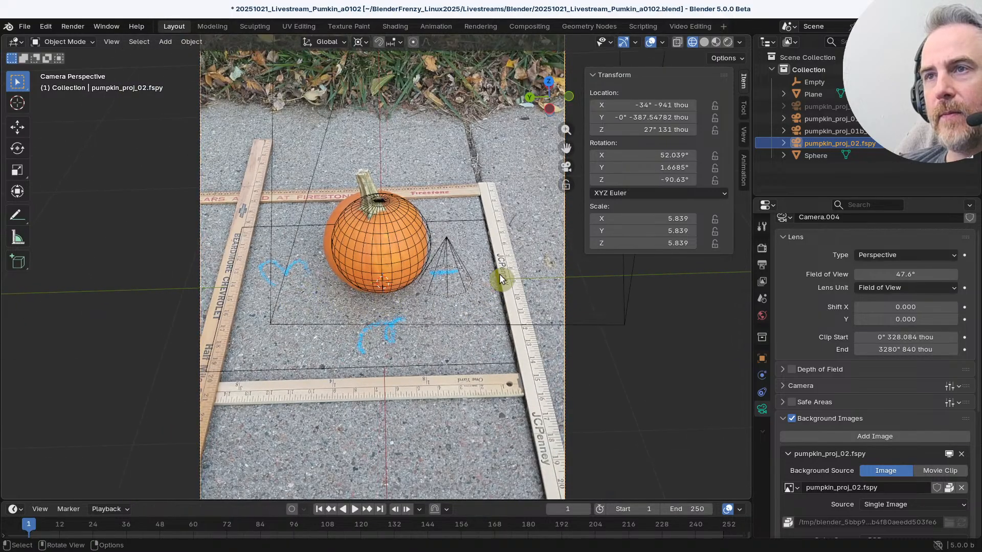
Step: Hide the pumpkin_proj_01b.fspy and pumpkin_proj_01b_dup1 cameras to declutter the view
click(659, 44)
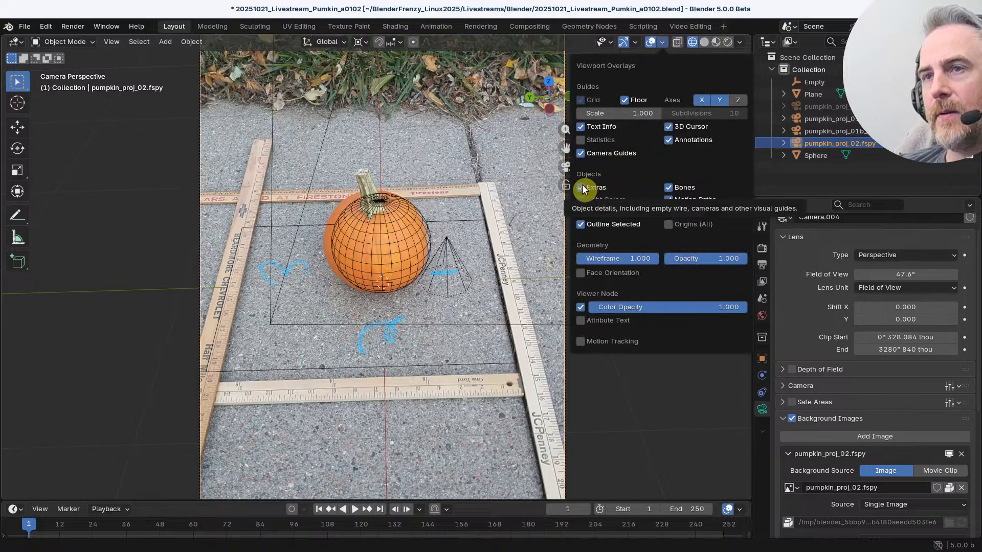
click(956, 119)
click(956, 131)
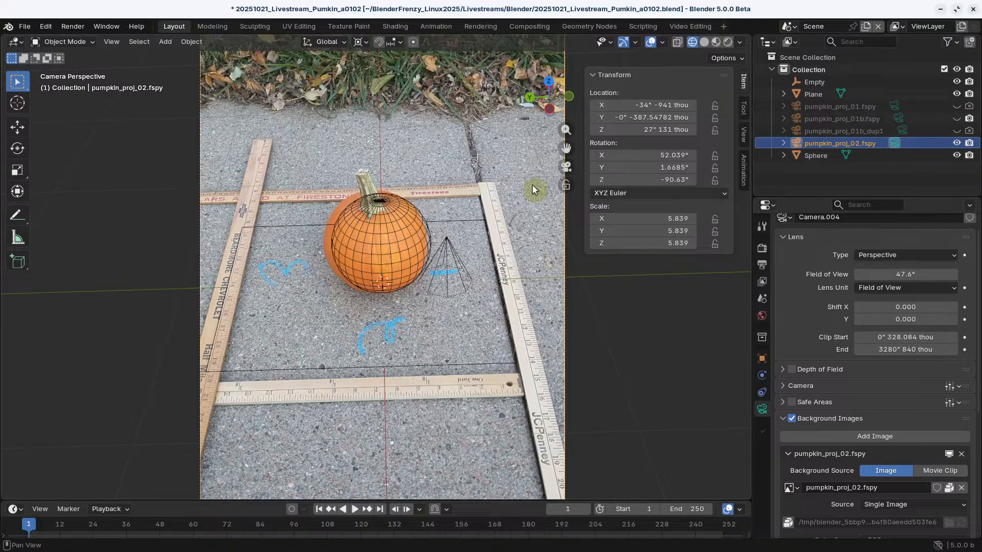
Step: Trackball-rotate the pumpkin_proj_02.fspy camera to about 52.1° X, 3.1° Y and -88.8° Z and scale it to about 5.56
key(r)
key(r)
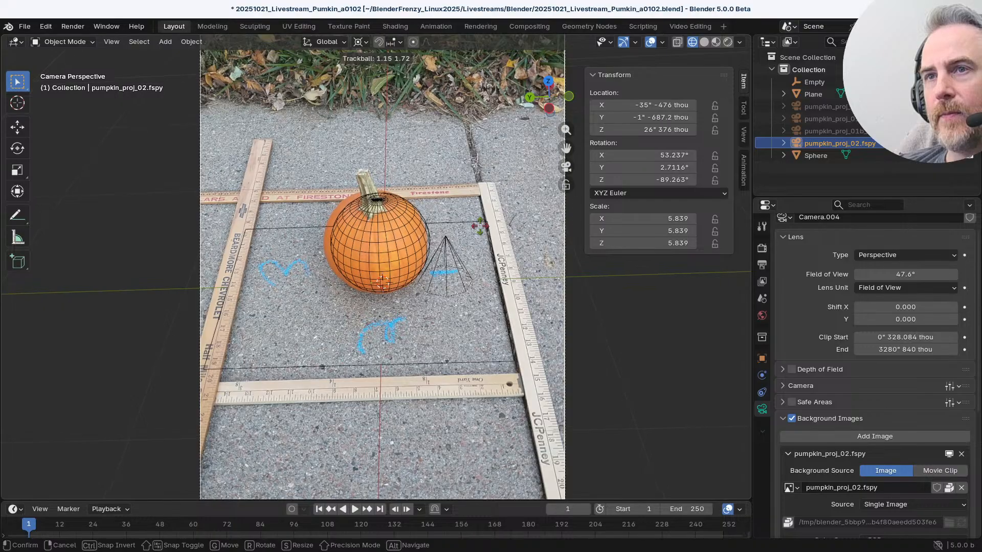
click(481, 225)
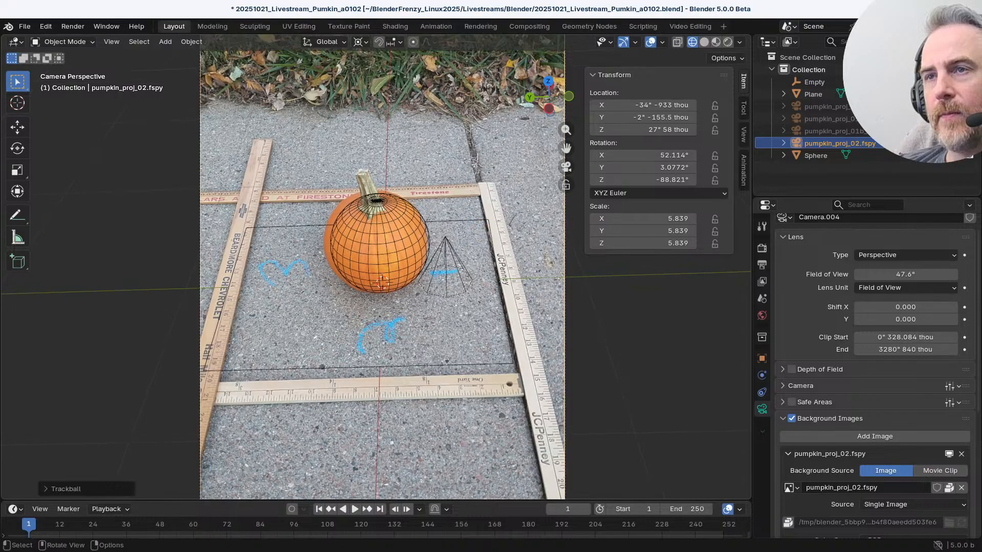
key(s)
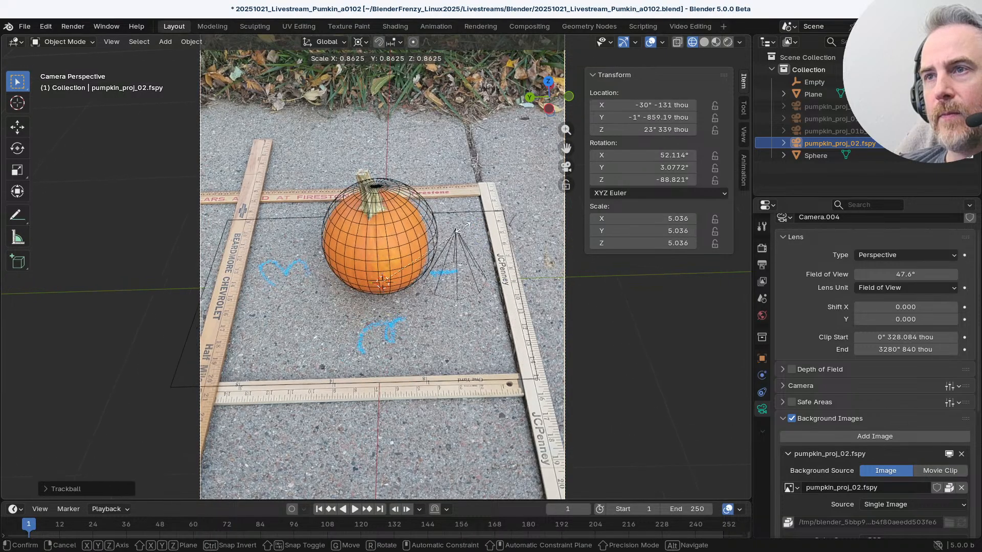
click(481, 240)
Step: Trackball-rotate the pumpkin_proj_02.fspy camera to about 40.6° X, 0.7° Y and -91.3° Z and scale it to about 6.59
key(r)
key(r)
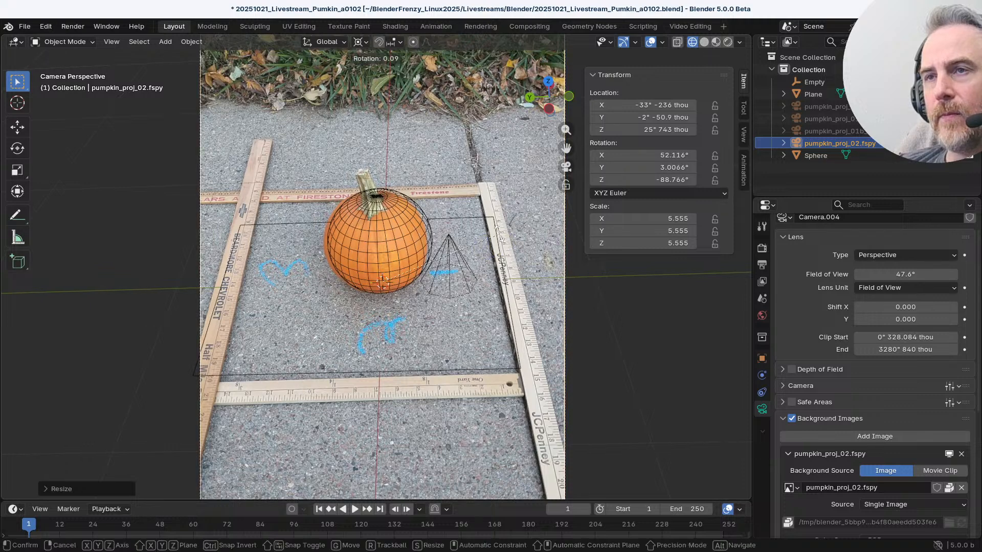
click(497, 225)
key(s)
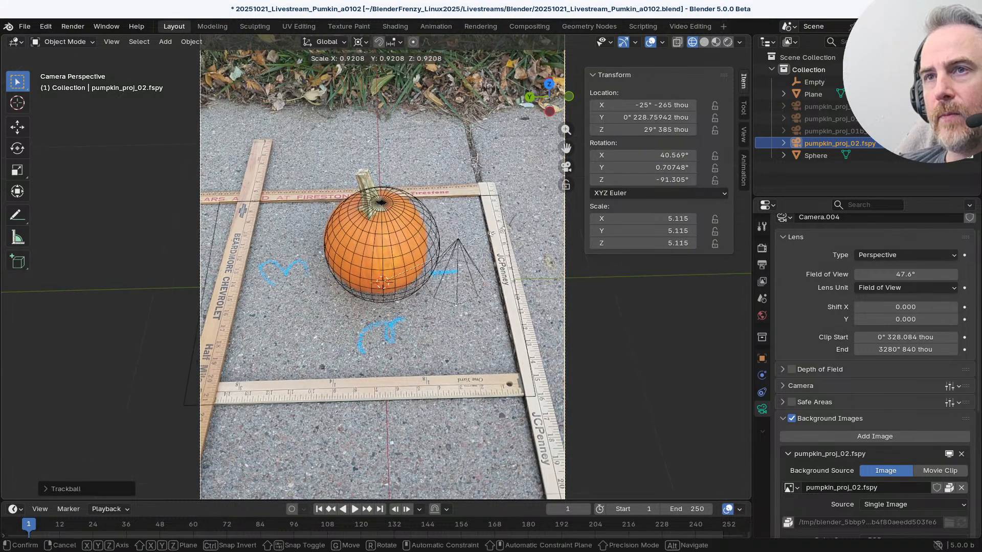
click(530, 235)
Step: Trackball-rotate the pumpkin_proj_02.fspy camera to about 44.7° X, 3.2° Y and -89.0° Z and scale it to about 6.745
key(r)
key(r)
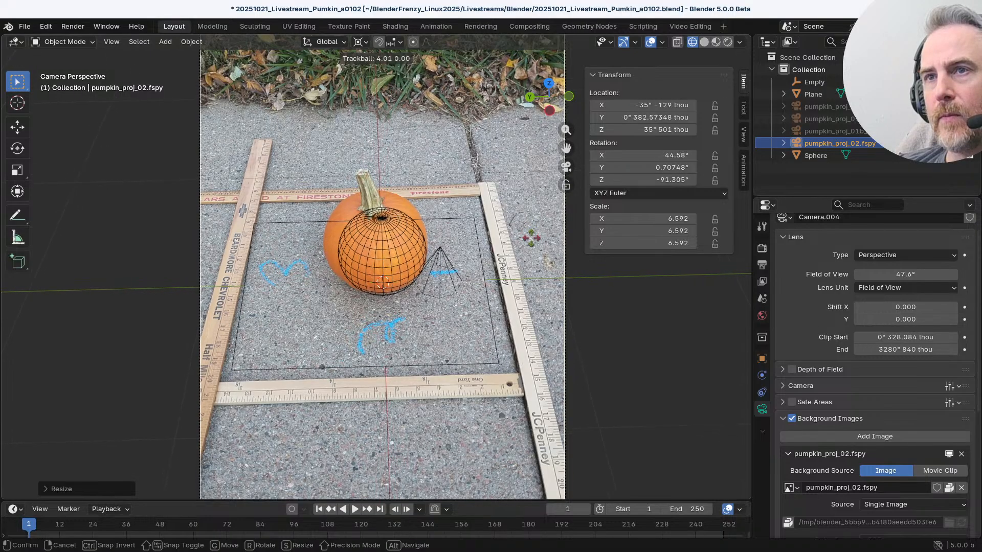
click(534, 238)
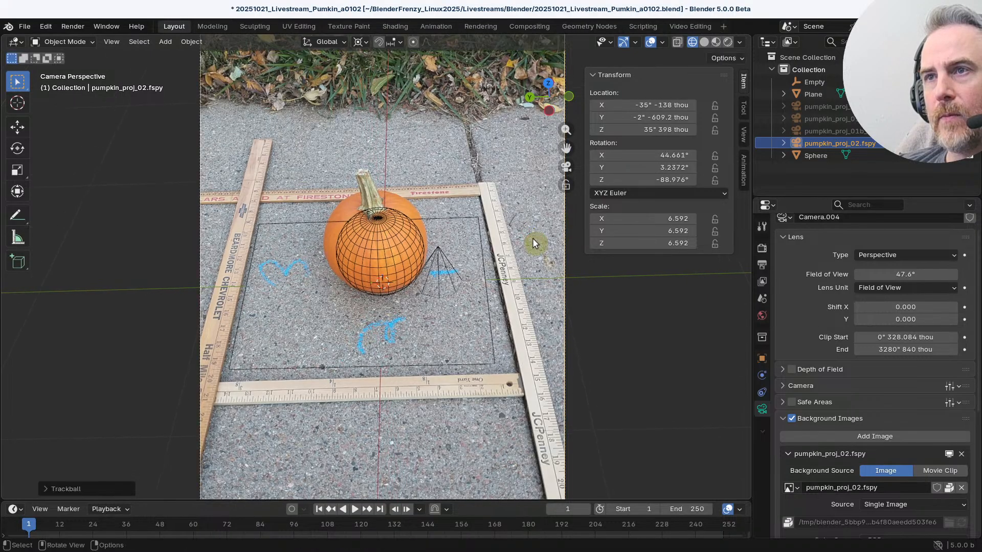
key(s)
click(537, 240)
Step: Rotate the pumpkin_proj_02.fspy camera around the global Z axis to a Z rotation of about -89.1°
key(r)
key(z)
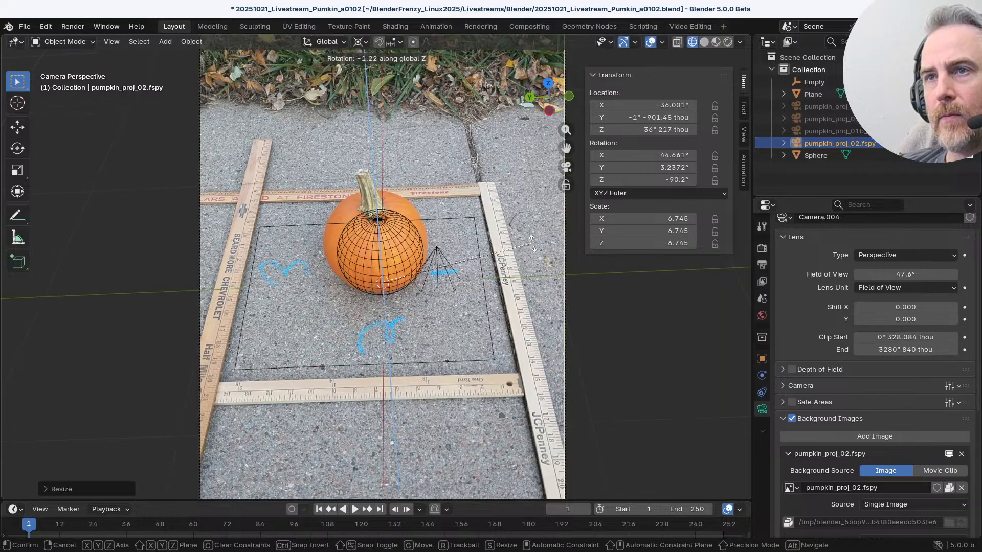
click(533, 241)
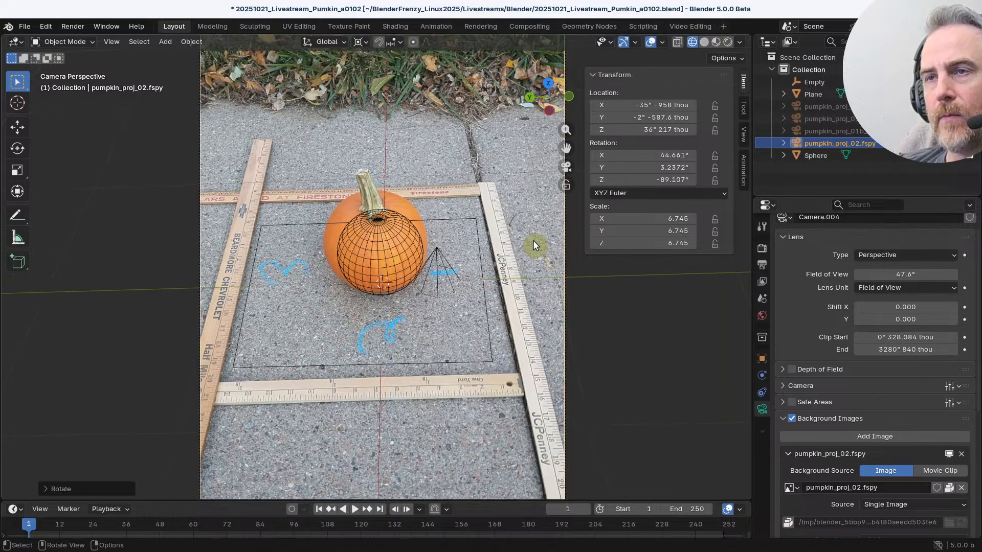
Step: Rotate the pumpkin_proj_02.fspy camera around global X and trackball-rotate it to about 39.5° X, 1.9° Y and -88.0° Z
key(r)
key(y)
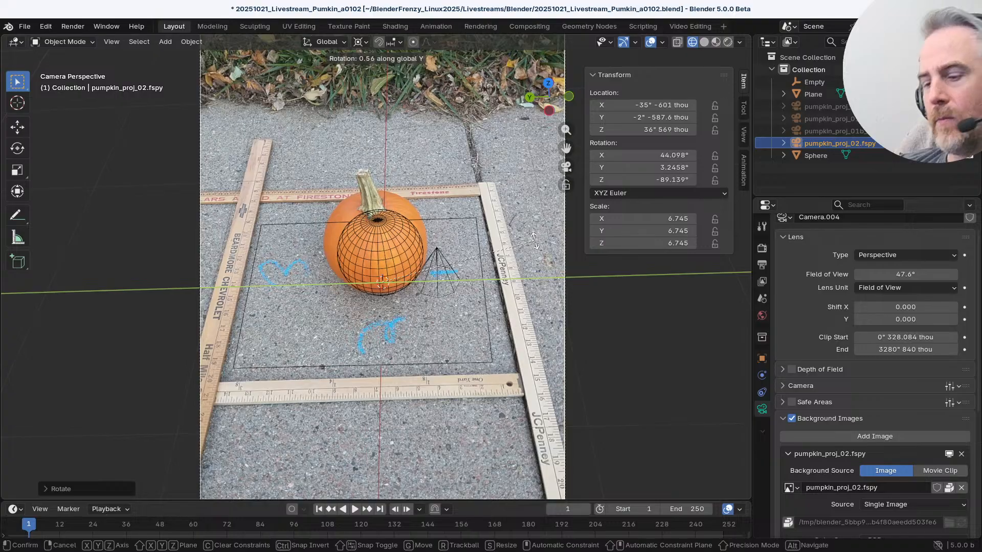
key(z)
key(x)
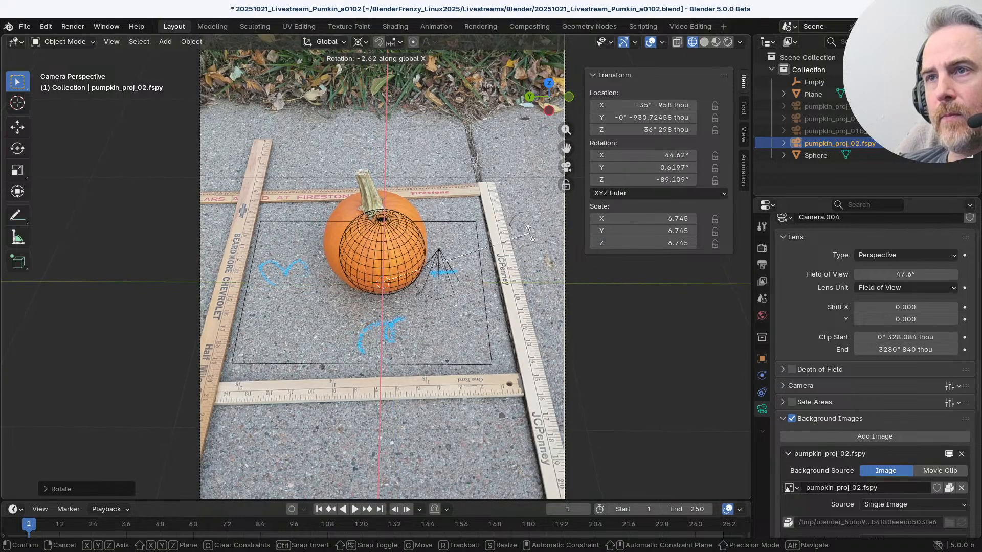
key(r)
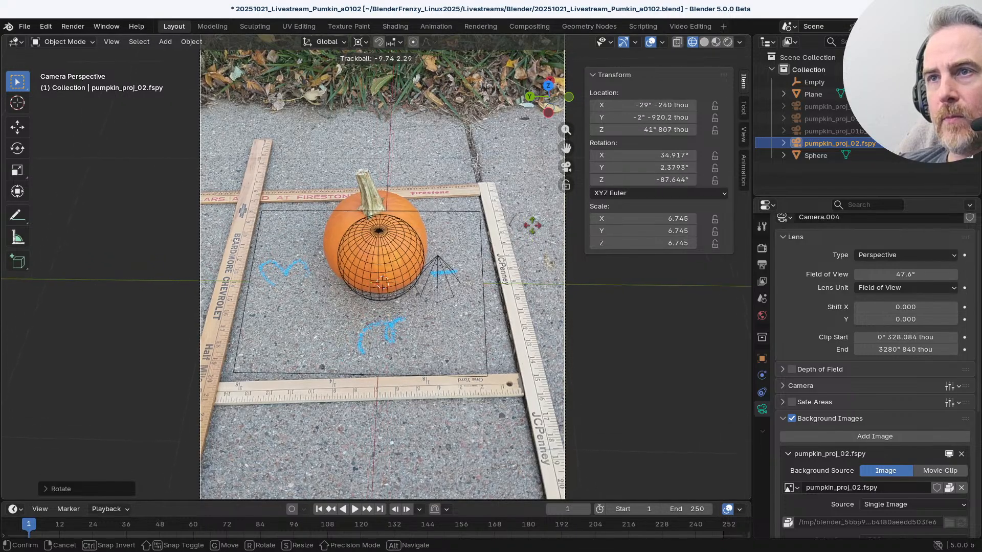
click(531, 233)
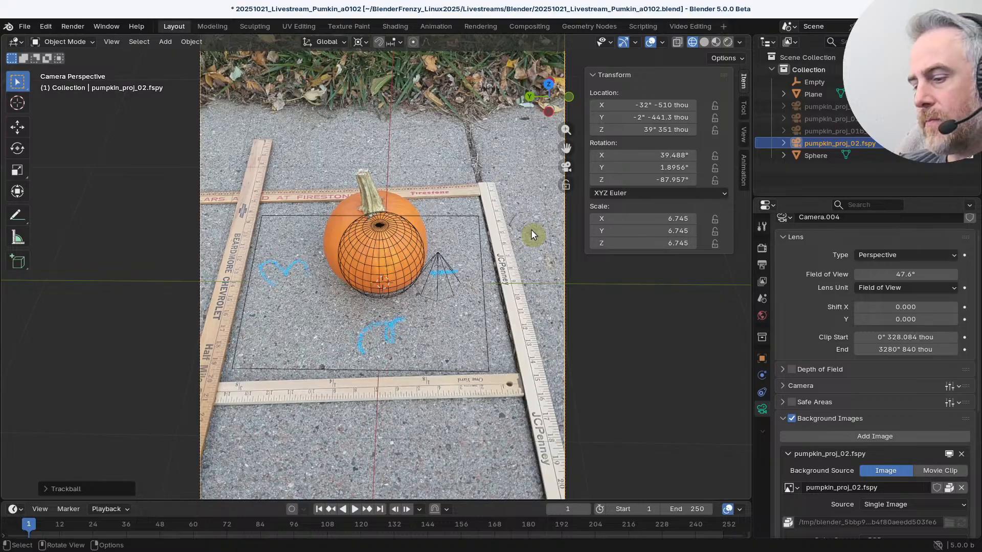
Step: Refine the pumpkin_proj_02.fspy camera's trackball rotation to about 41.8° X, 1.0° Y and -88.7° Z
key(r)
key(r)
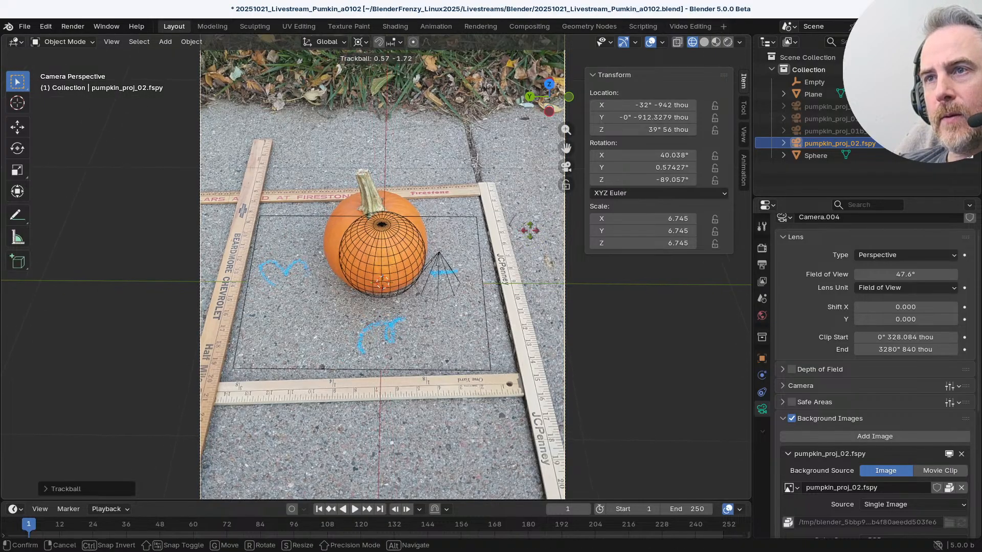
click(531, 235)
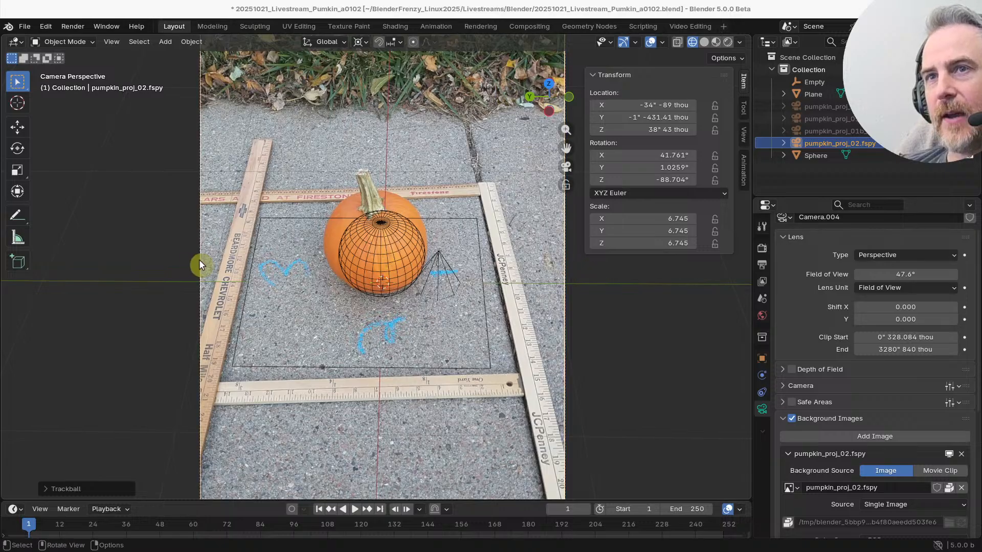
key(r)
key(r)
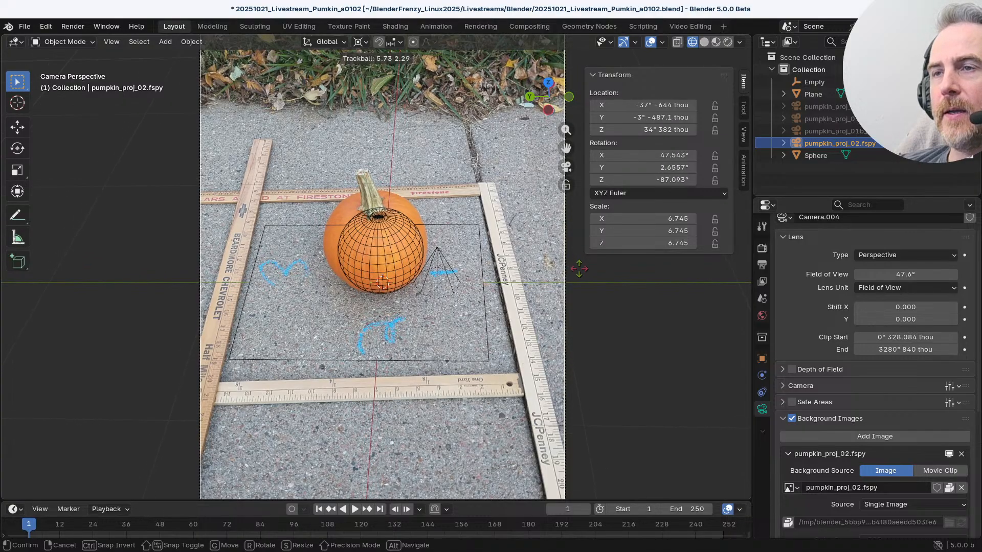
right_click(579, 269)
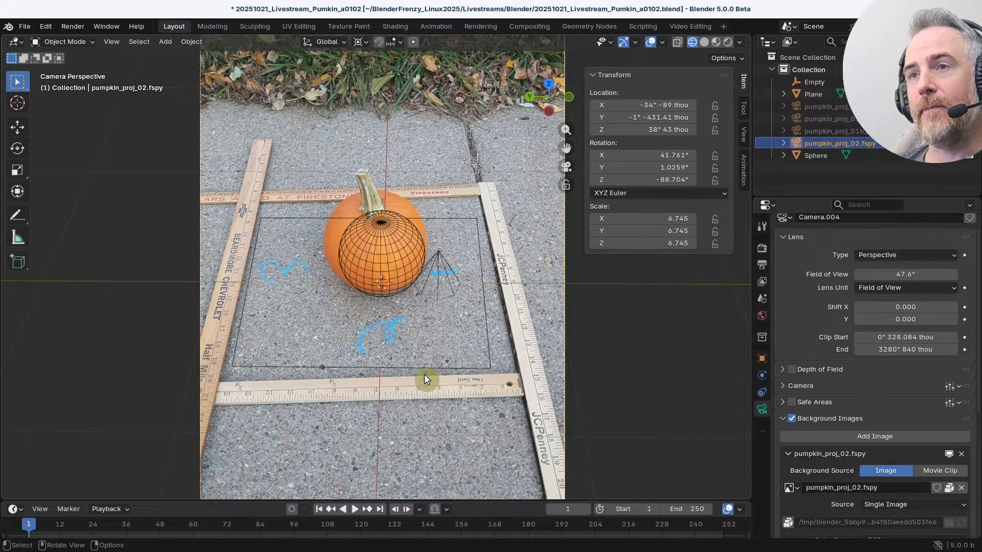
Step: Select the wireframe sphere over the pumpkin
click(399, 247)
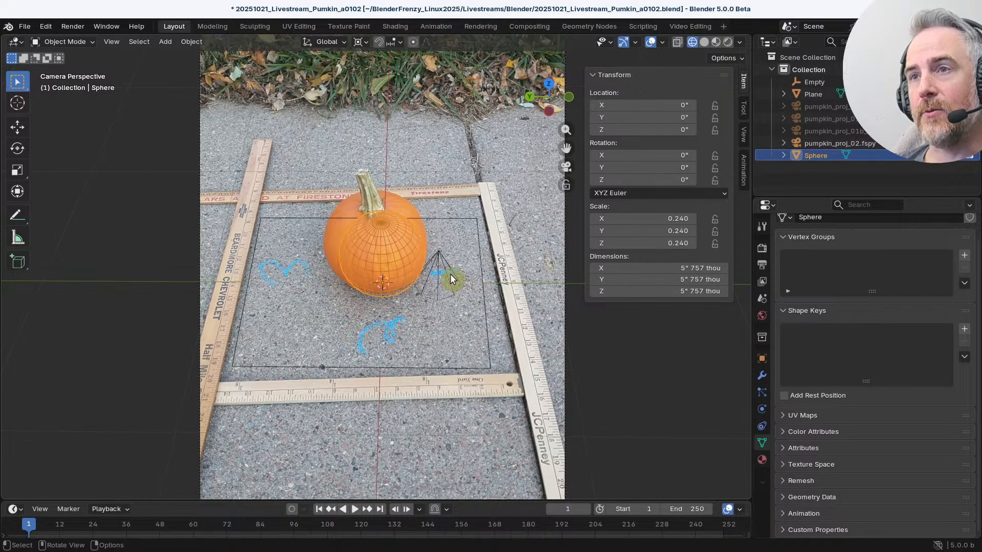
Step: Select the sphere, the cone-shaped empty and the ground plane together
shift+click(450, 271)
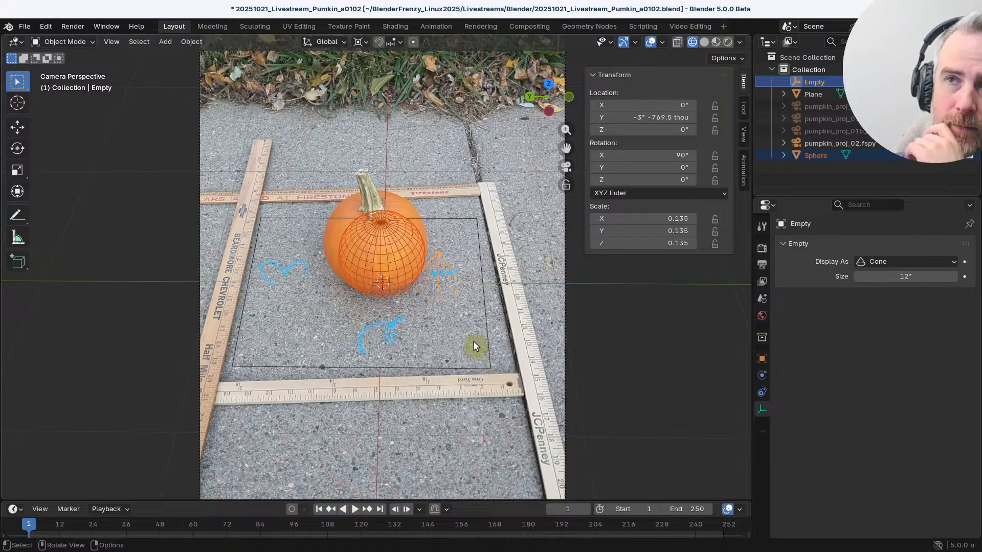
click(529, 333)
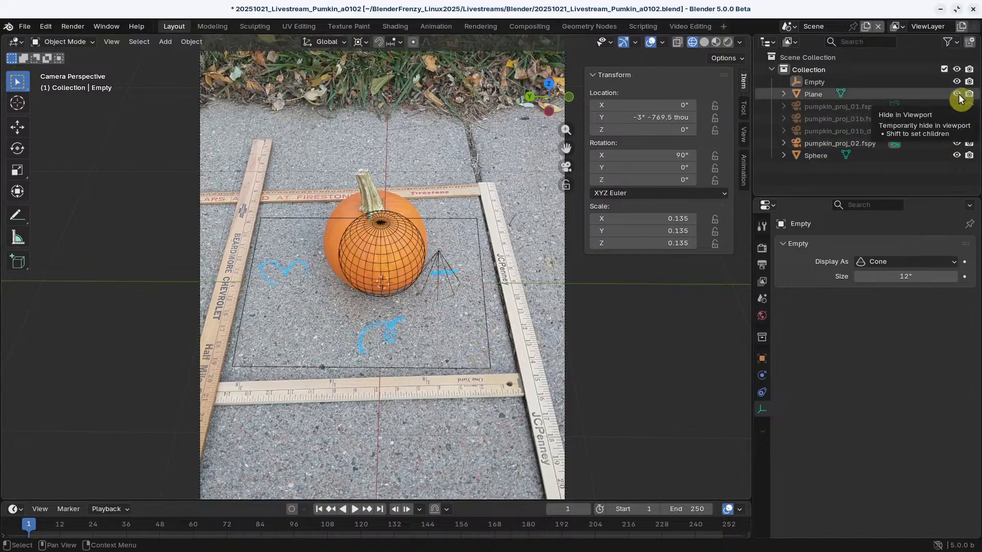
click(375, 247)
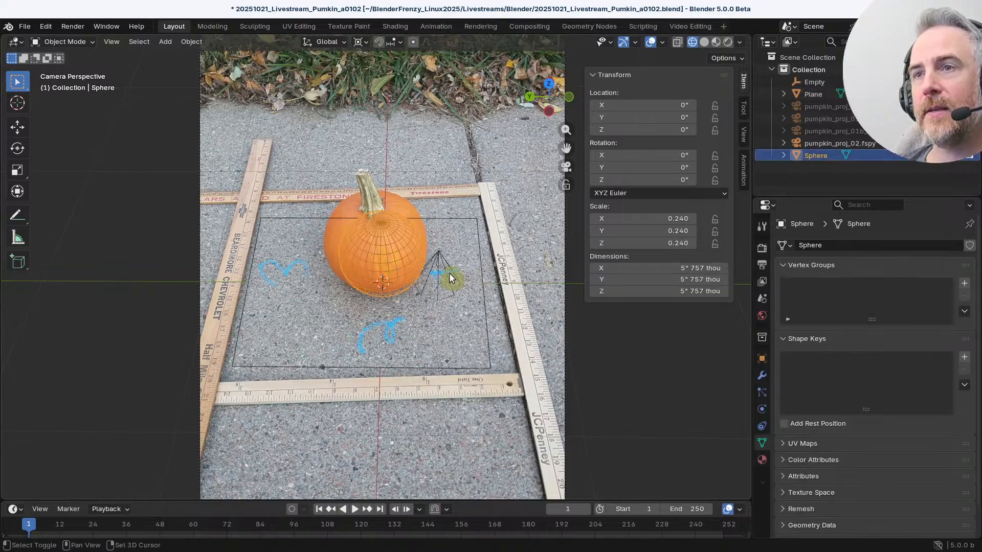
shift+click(461, 259)
shift+click(463, 240)
Step: Reduce the viewport display size of the pumpkin_proj_02.fspy camera so its frame appears much smaller in the scene
middle_drag(464, 239, 394, 322)
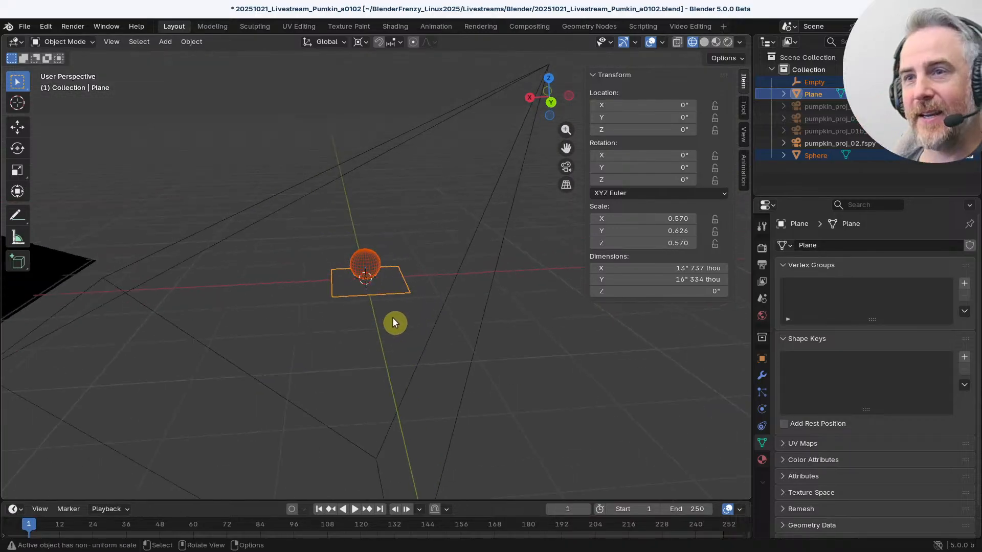
scroll(239, 317, down, 3)
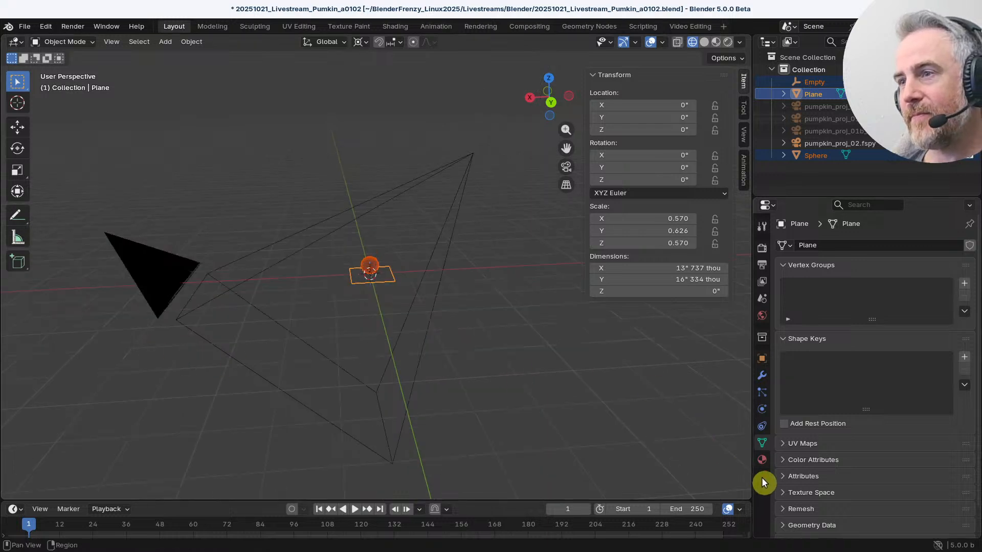
click(461, 206)
scroll(837, 481, down, 10)
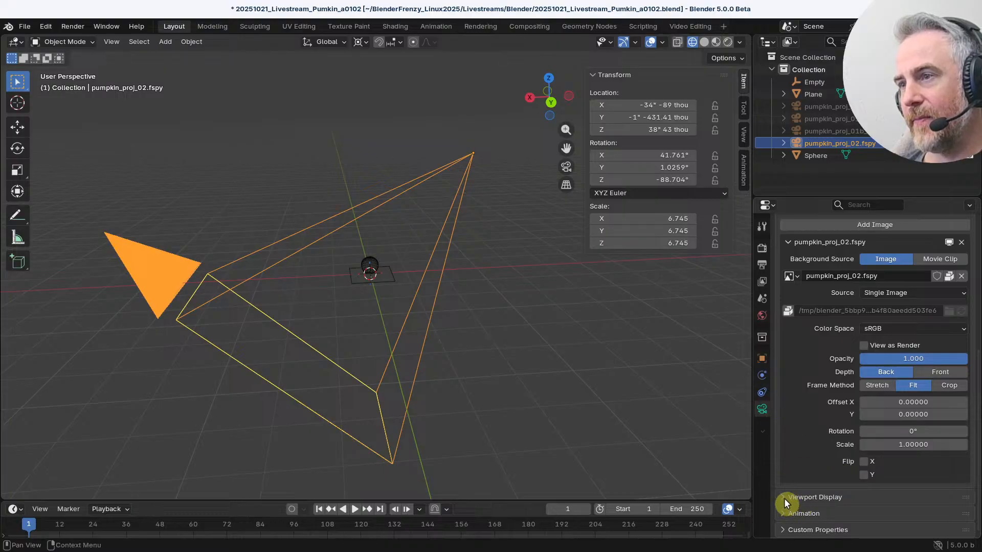
click(784, 497)
drag(895, 410, 788, 409)
Step: Turn off separate units for the scene and set the pumpkin_proj_02.fspy camera's lens unit to Millimeters
click(761, 297)
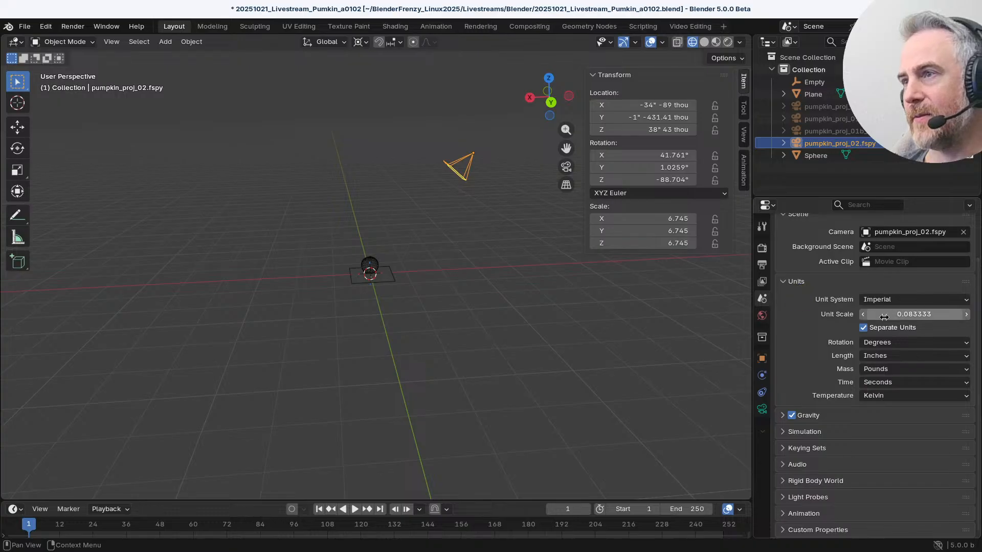
click(865, 328)
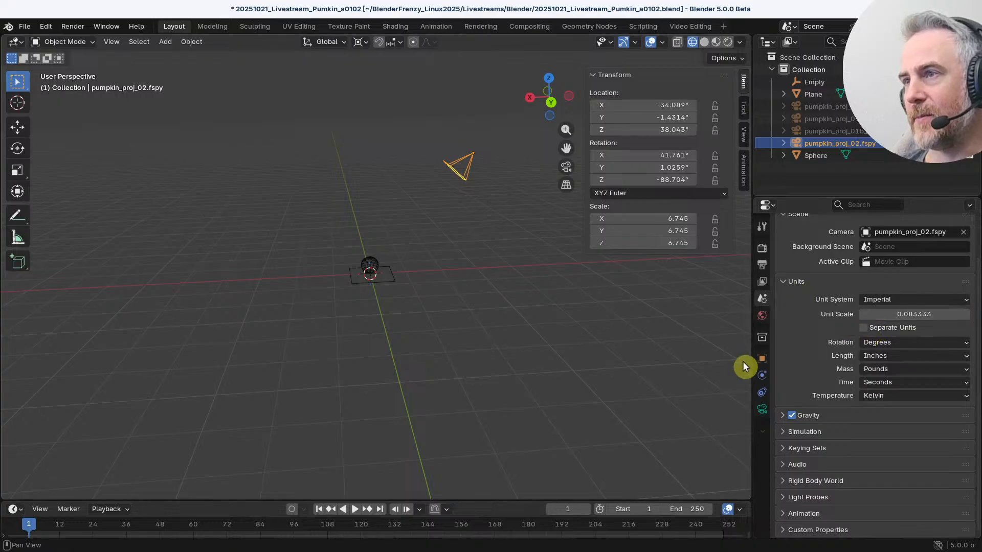
click(761, 408)
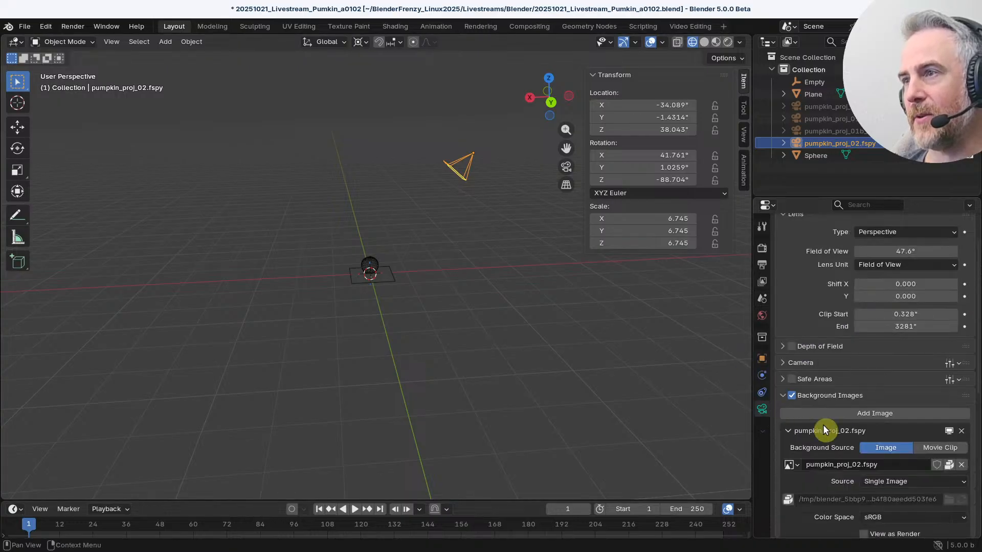
click(898, 265)
click(888, 280)
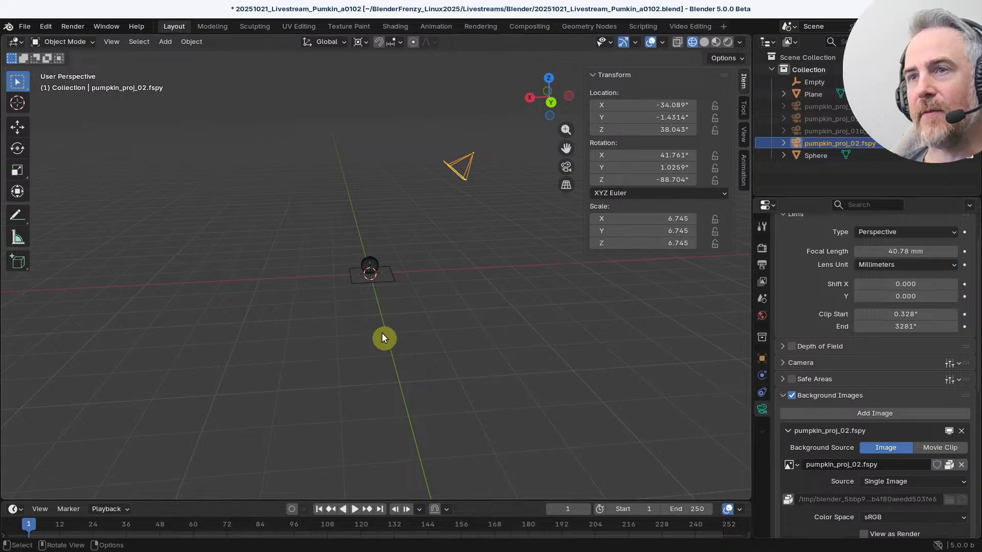
Step: Inspect the sphere, empty and plane around the camera, and compare them with the pumpkin photo through the active camera
scroll(404, 289, up, 5)
scroll(406, 294, down, 2)
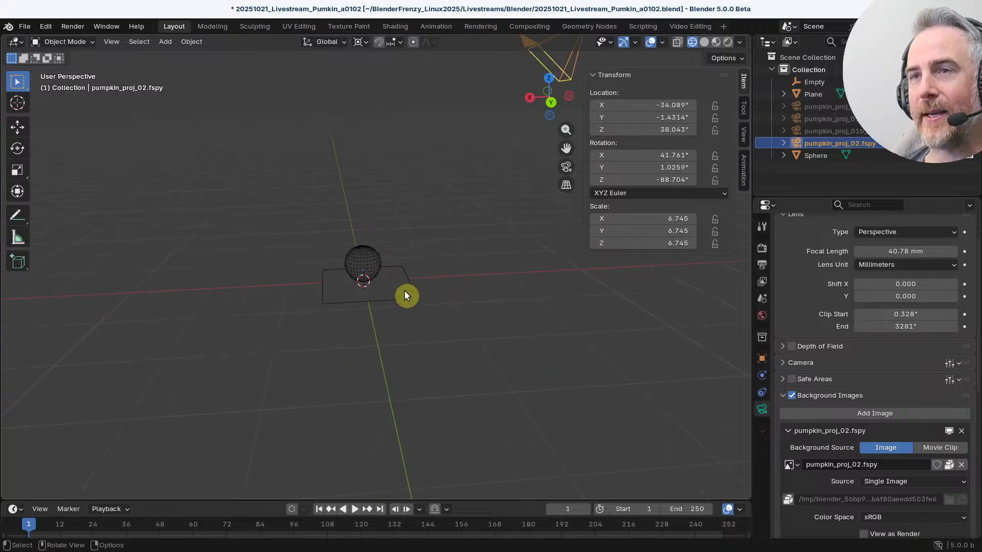
middle_drag(399, 292, 293, 335)
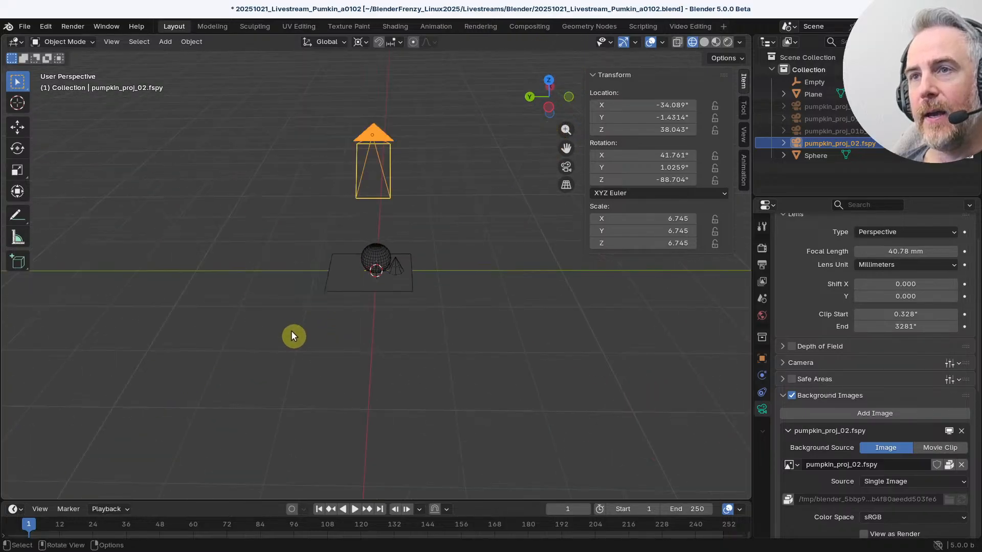
key(KP_0)
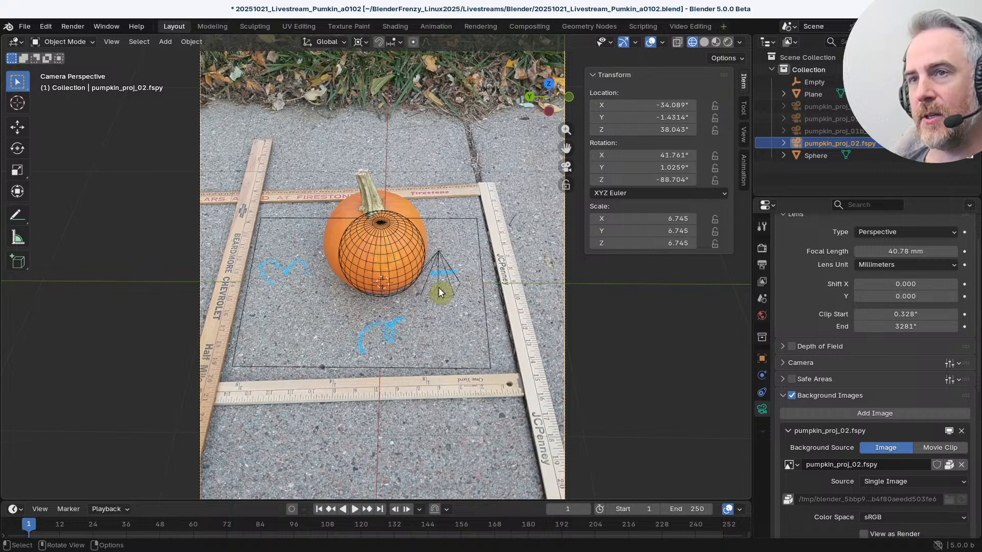
Step: Move the sphere, the cone-shaped empty and the plane into a new collection named Geometry
middle_drag(438, 287, 492, 171)
scroll(359, 241, up, 6)
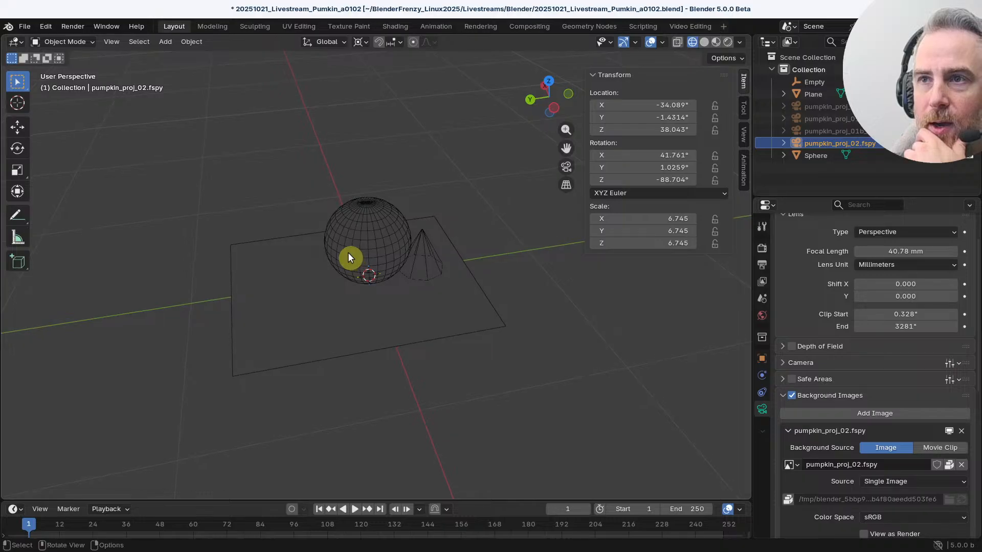
scroll(347, 260, down, 4)
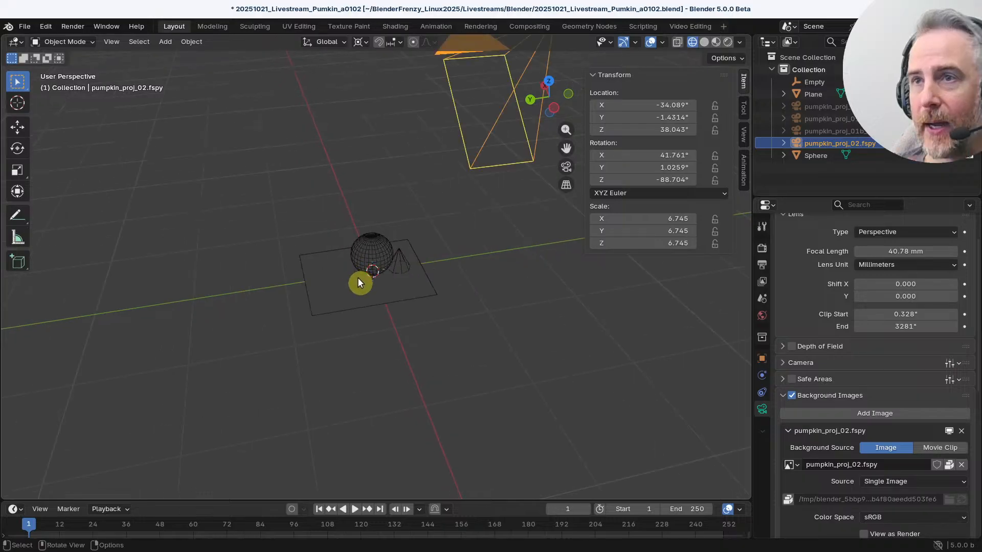
click(361, 241)
drag(275, 207, 458, 329)
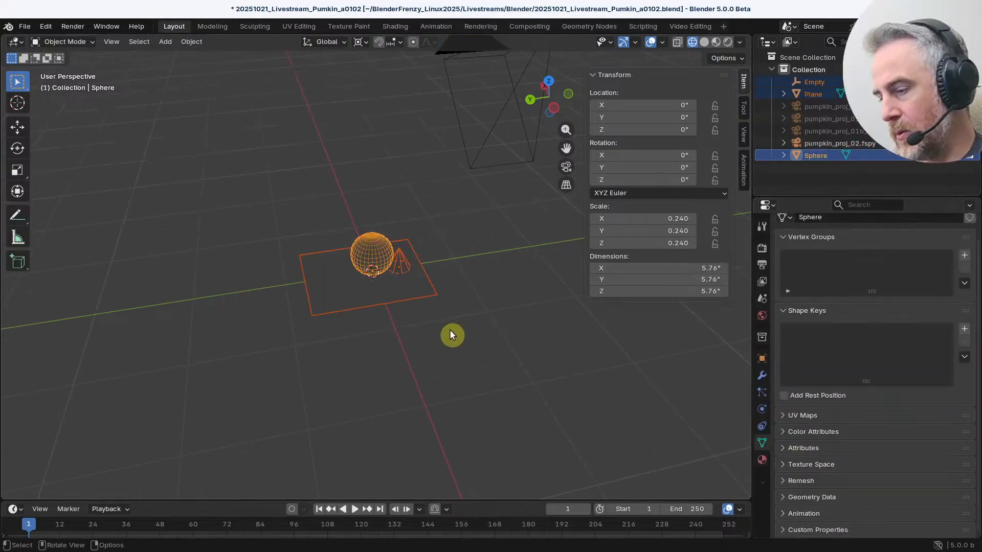
key(m)
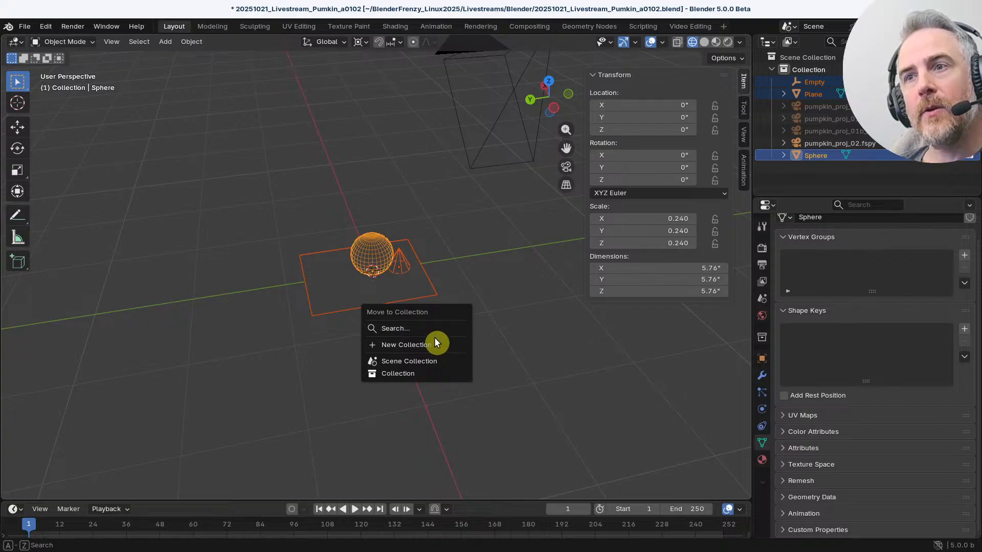
click(431, 344)
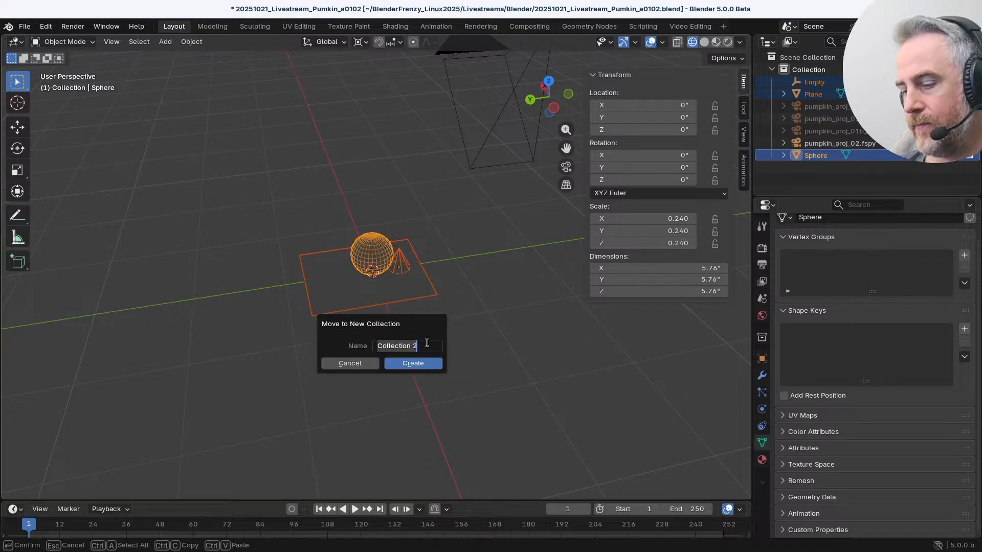
text(Geometry)
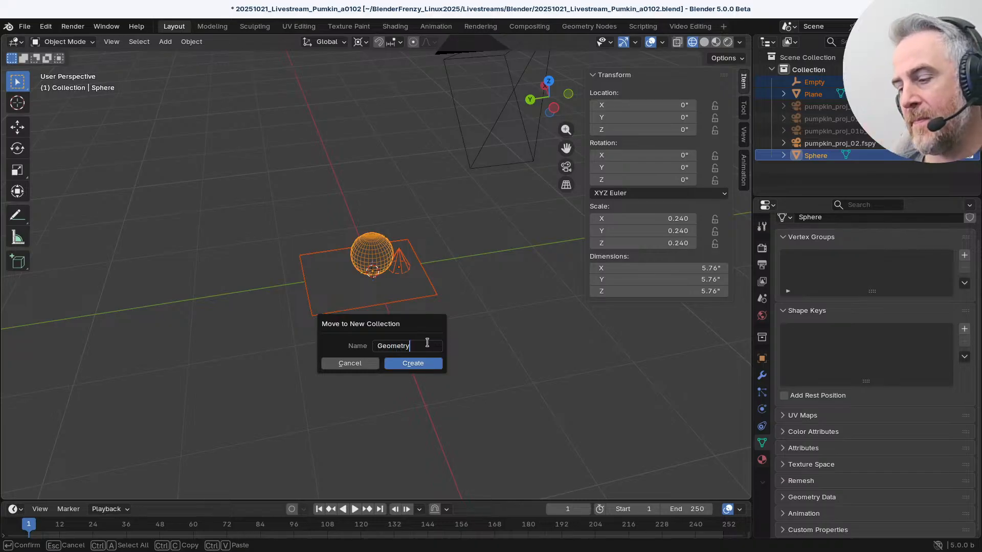
key(Return)
key(Return)
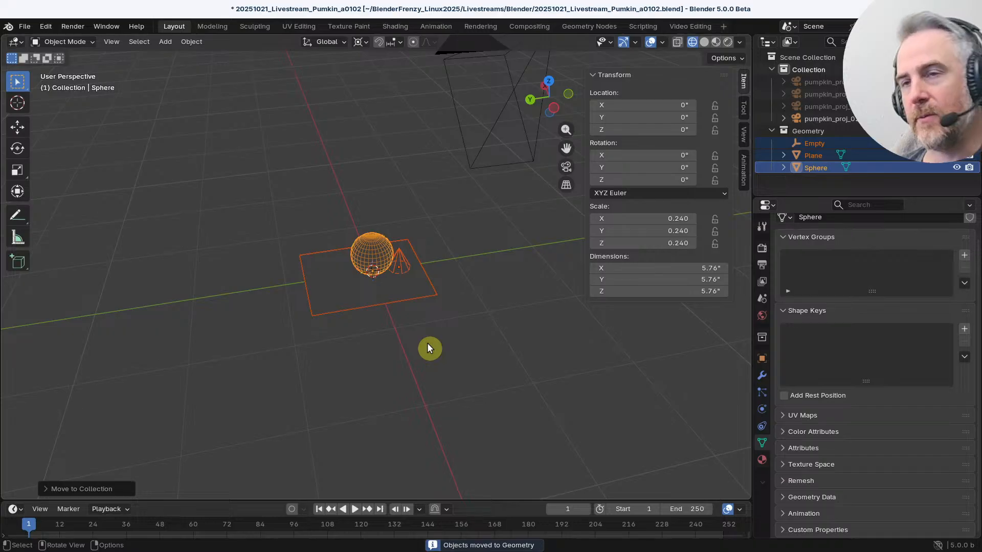
Step: Check the geometry against the photo through the pumpkin_proj_01b.fspy camera, and hide that camera again in the viewport
key(KP_1)
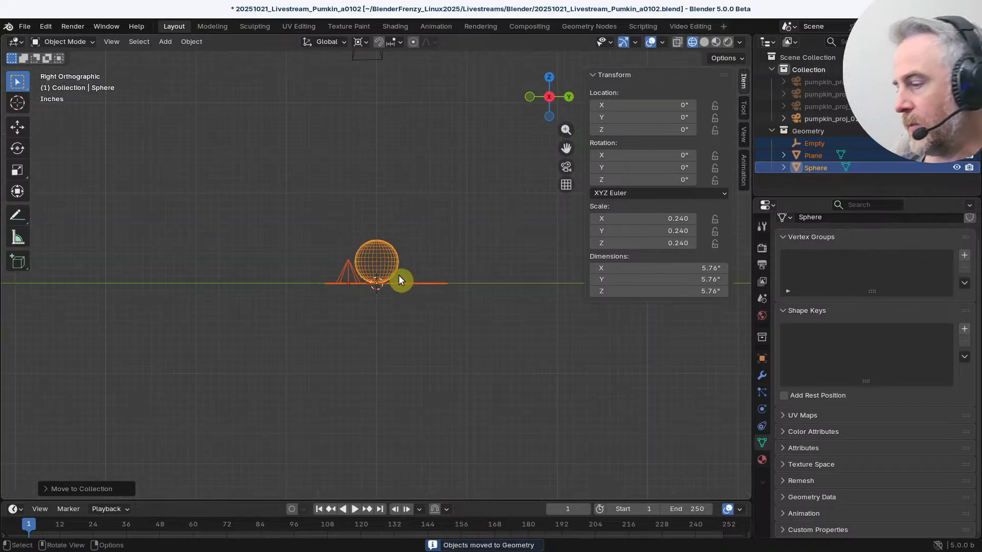
key(KP_0)
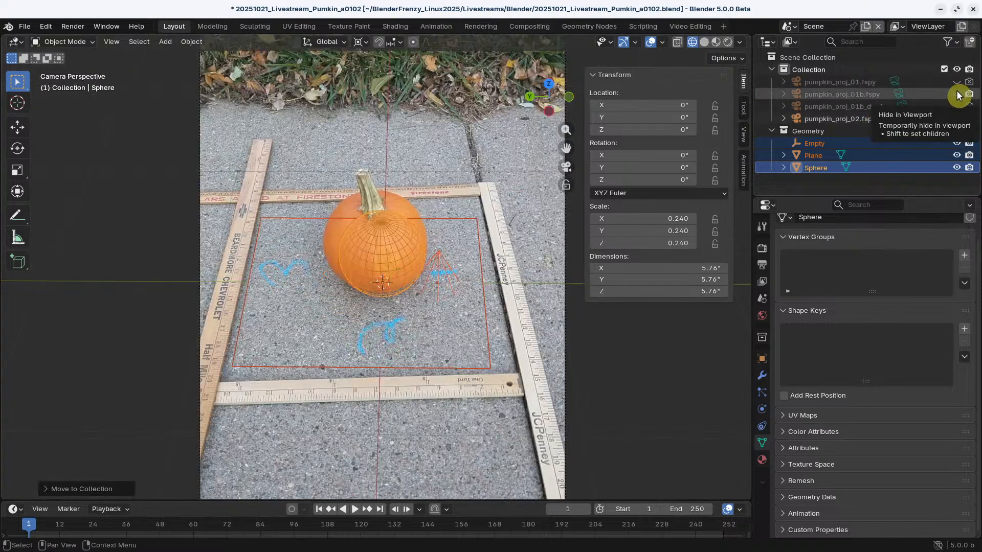
click(896, 93)
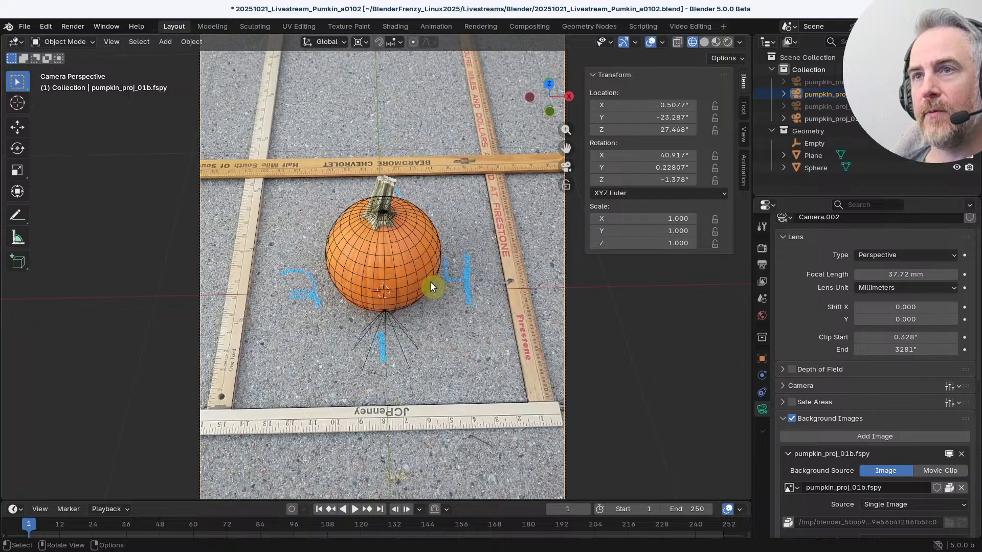
click(957, 94)
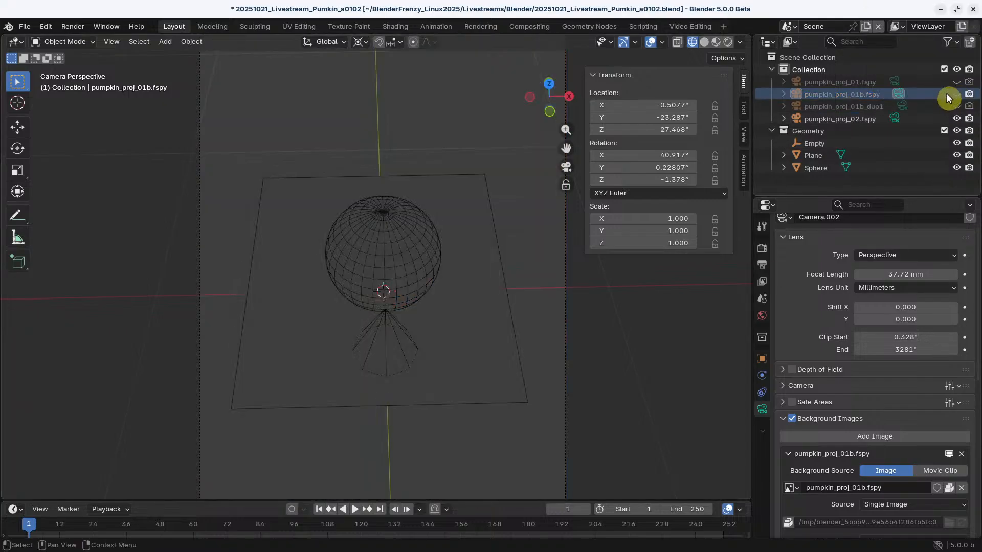
Step: Save the file and save an incremented version as 20251021_Livestream_Pumkin_a0103.blend
key(ctrl+s)
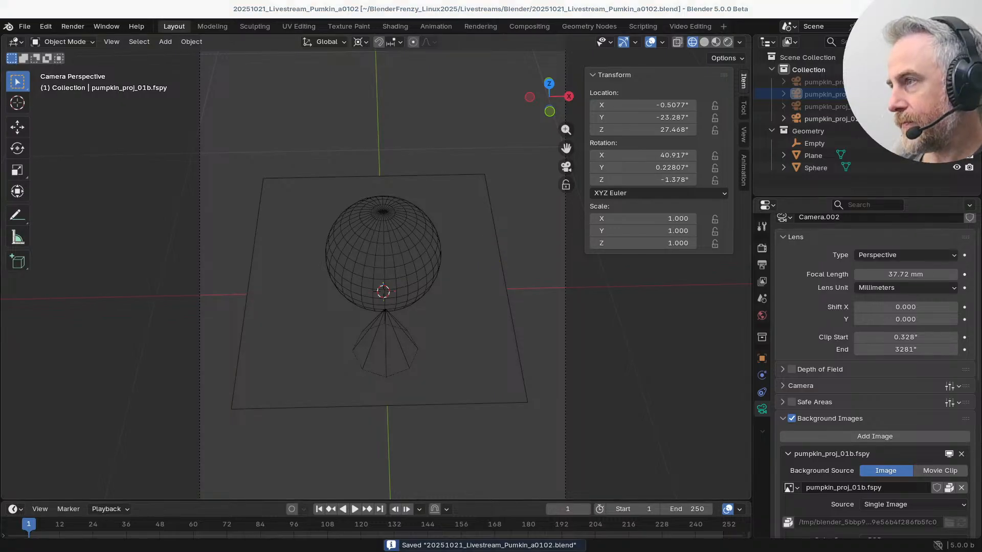
key(ctrl+alt+s)
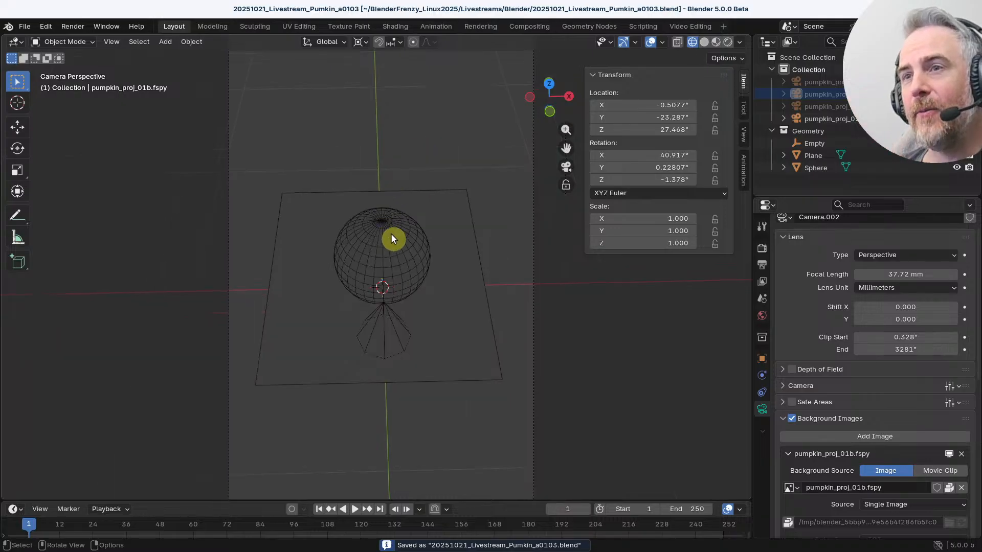
Step: Exclude the Geometry collection from the view layer and make pumpkin_proj_02.fspy the active camera
middle_drag(399, 256, 379, 266)
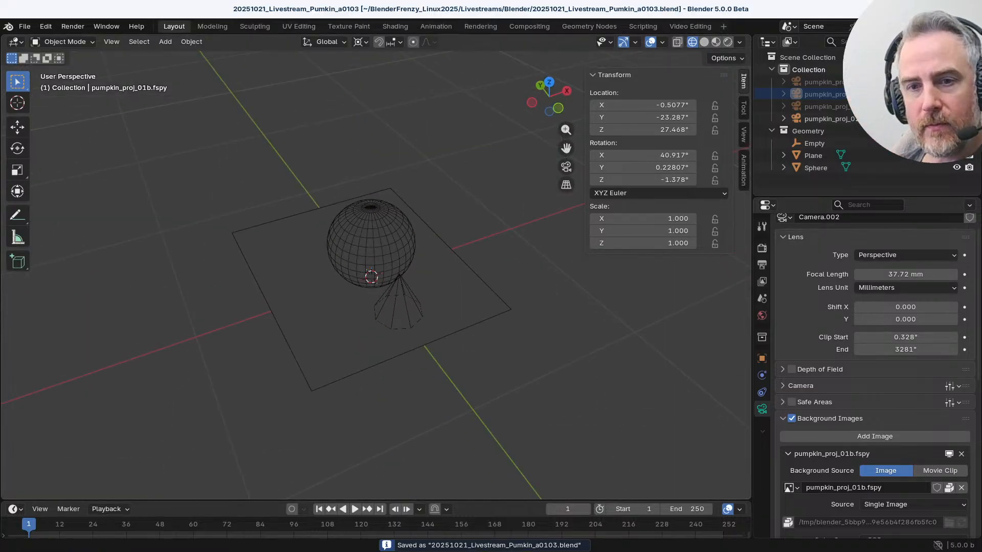
drag(542, 118, 368, 265)
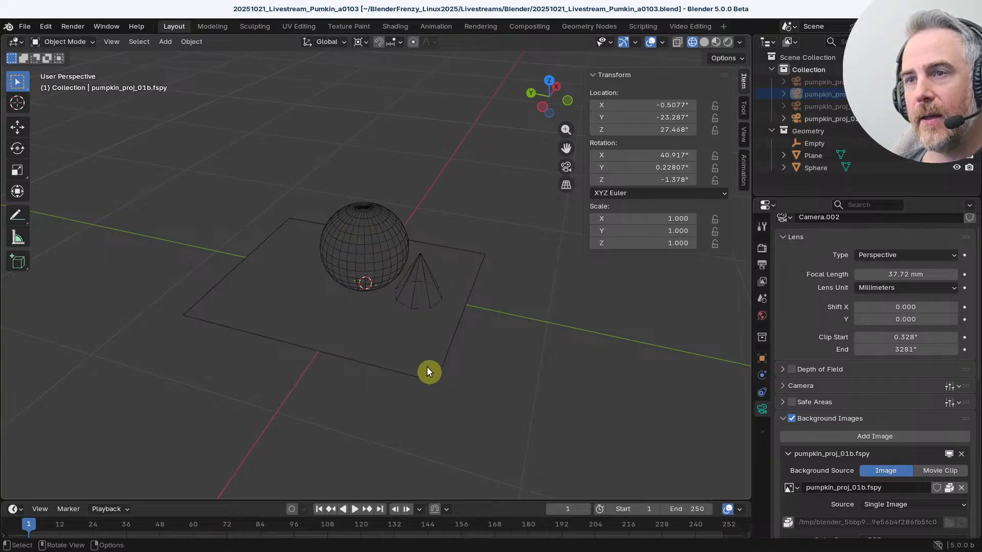
click(427, 367)
key(KP_0)
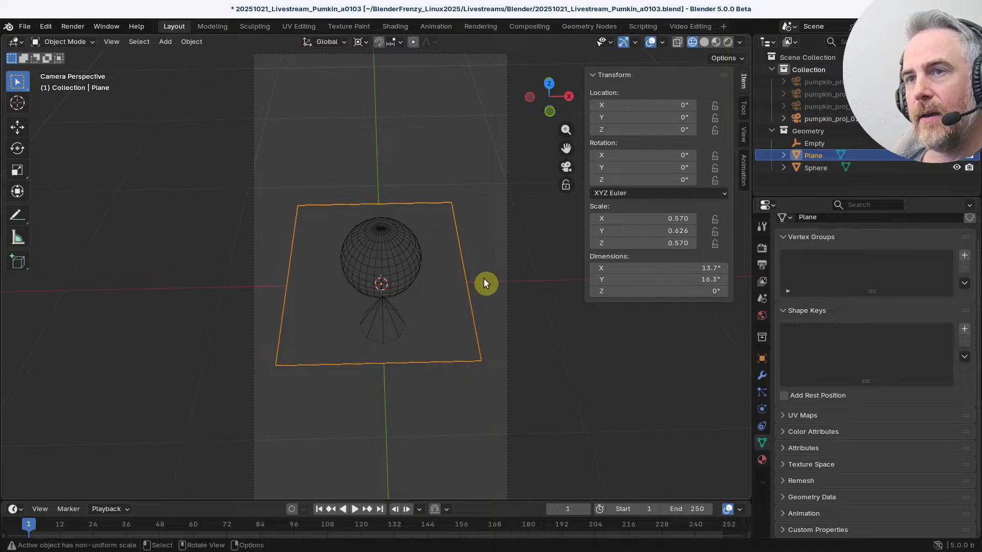
click(944, 131)
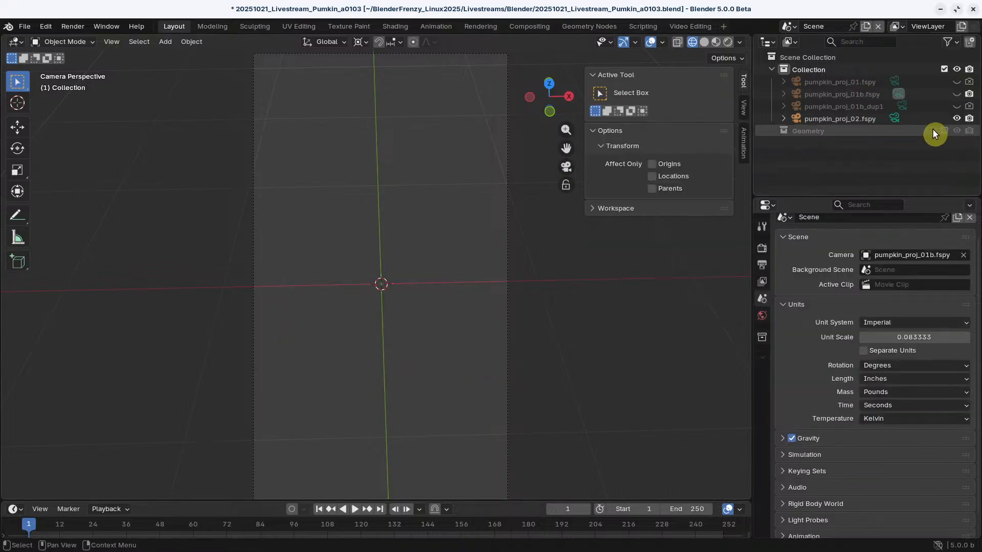
click(901, 120)
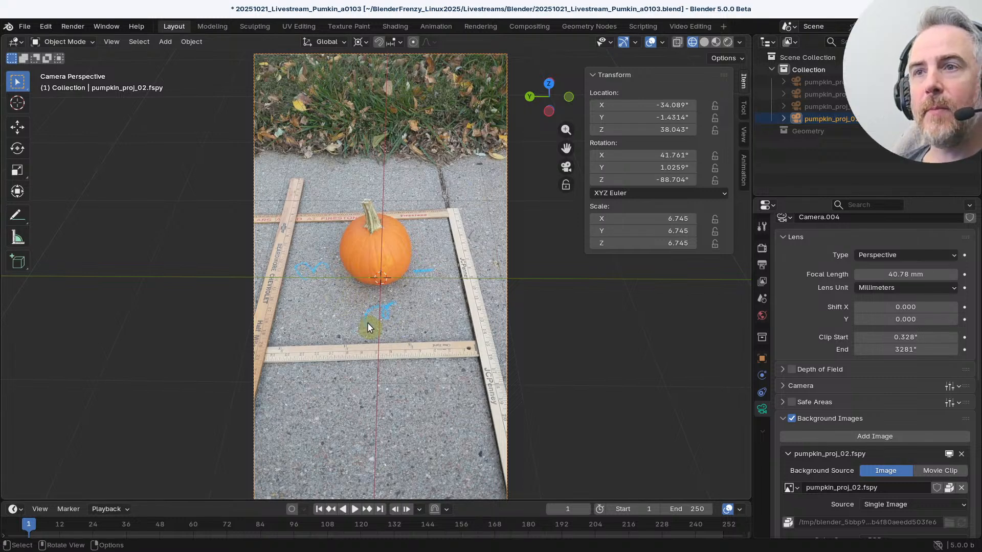
Step: Add a new mesh plane at the 3D cursor in the pumpkin_proj_02.fspy camera view
scroll(368, 323, up, 2)
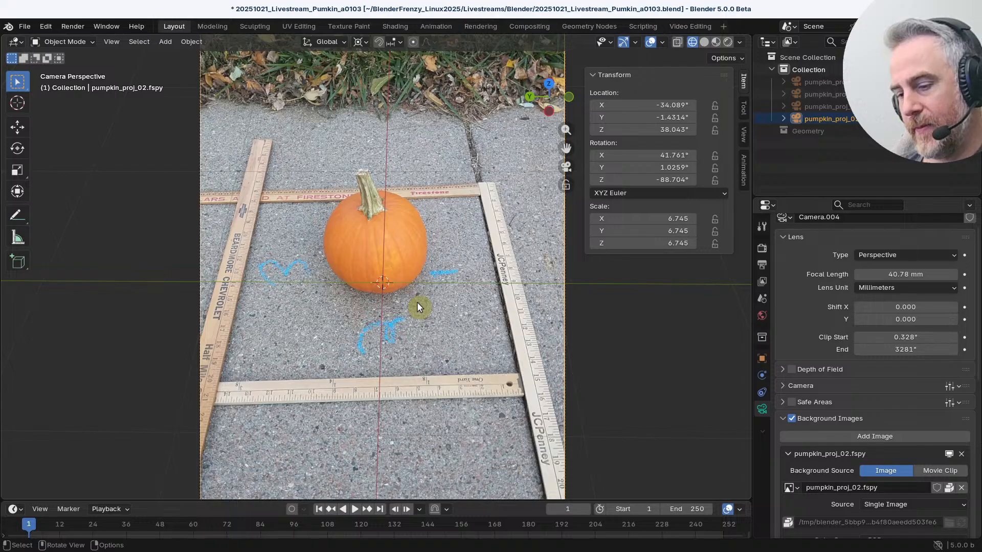
key(shift+a)
mouse_move(397, 173)
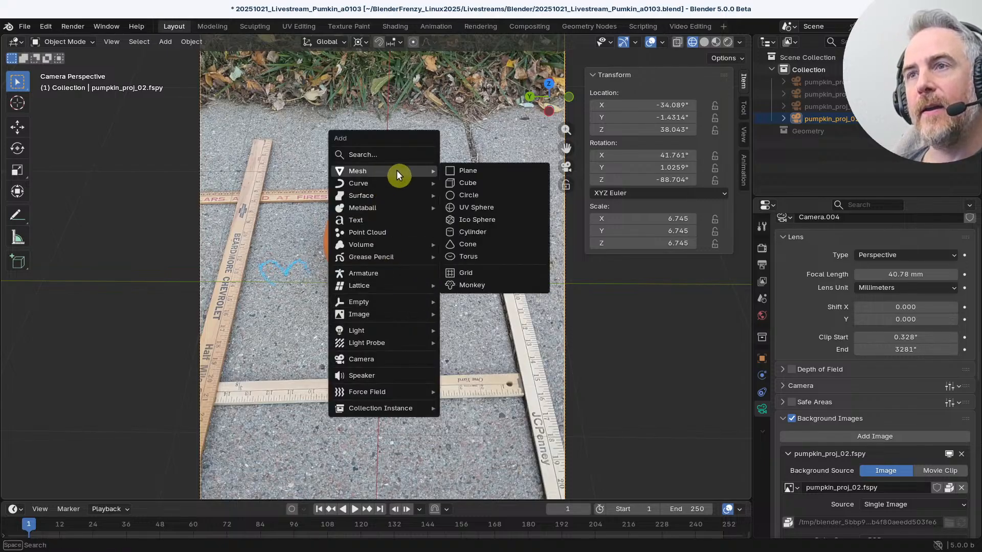
click(491, 172)
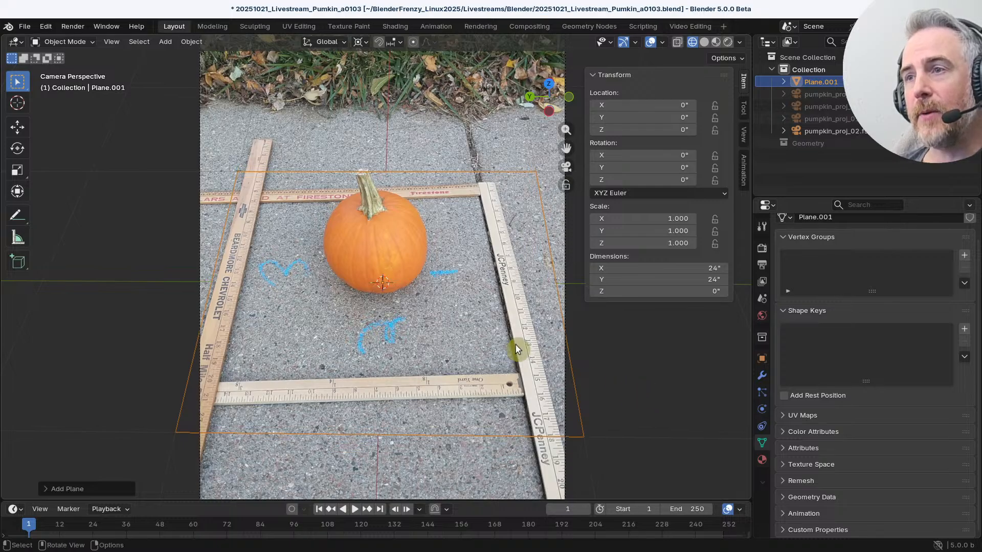
Step: Rotate the new plane about 1.6° around the global Z axis to align it with the yardsticks
key(r)
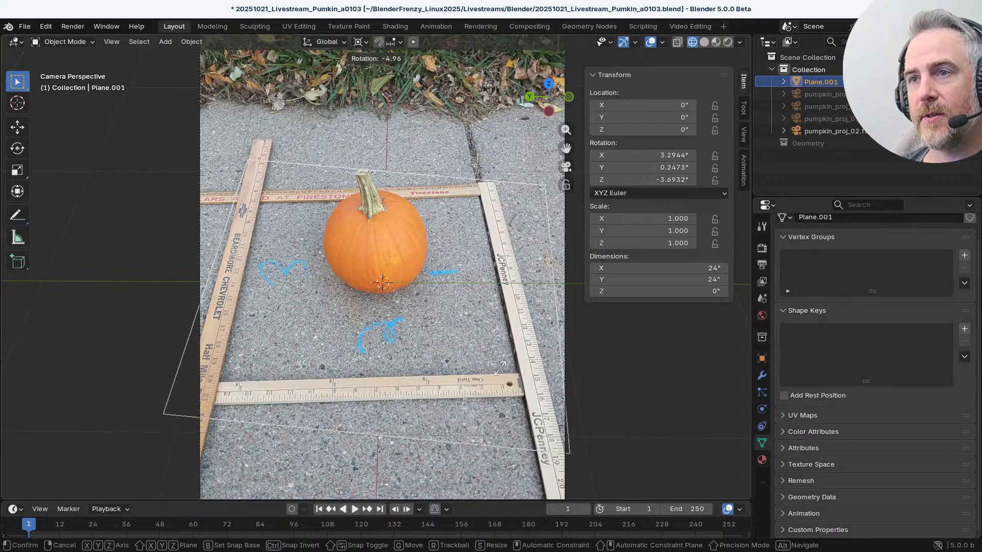
key(Escape)
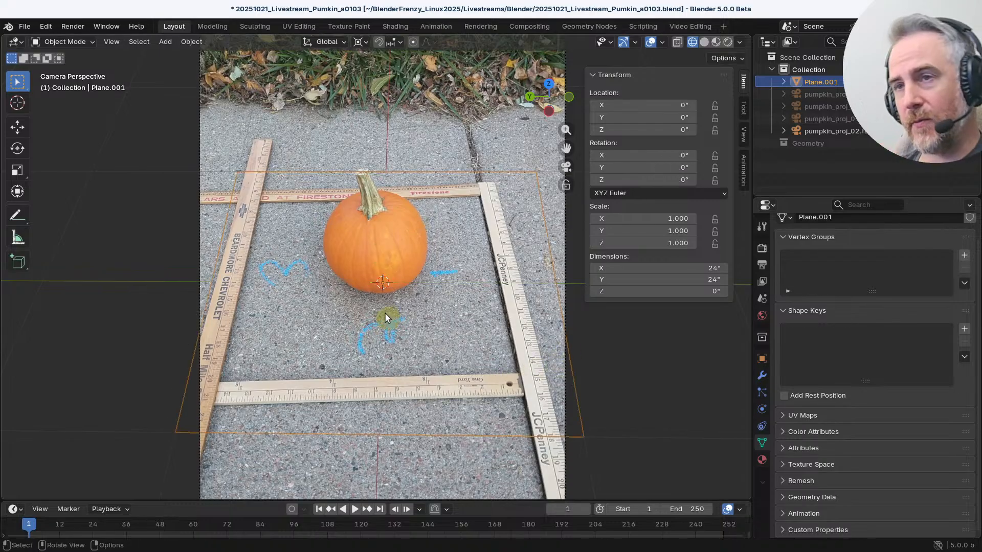
key(r)
key(z)
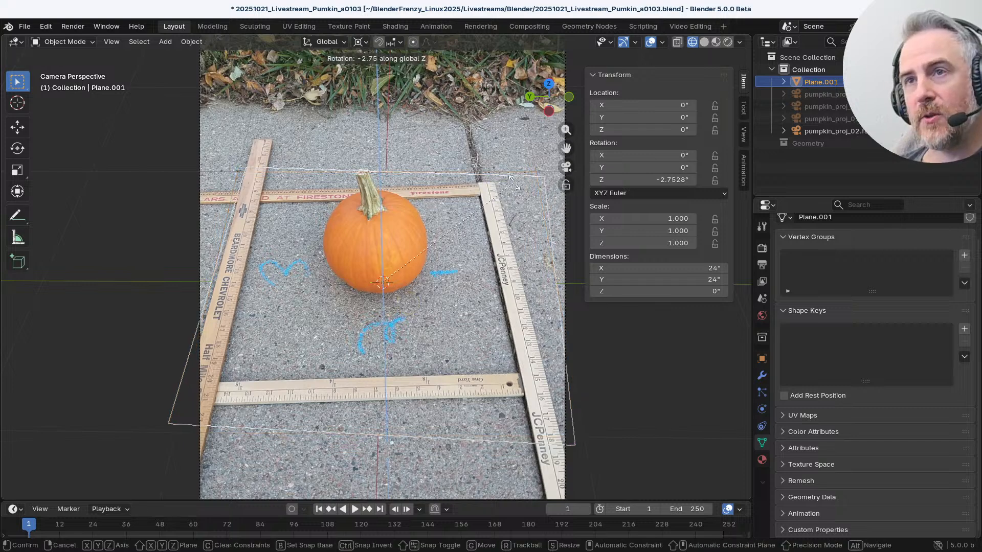
click(488, 182)
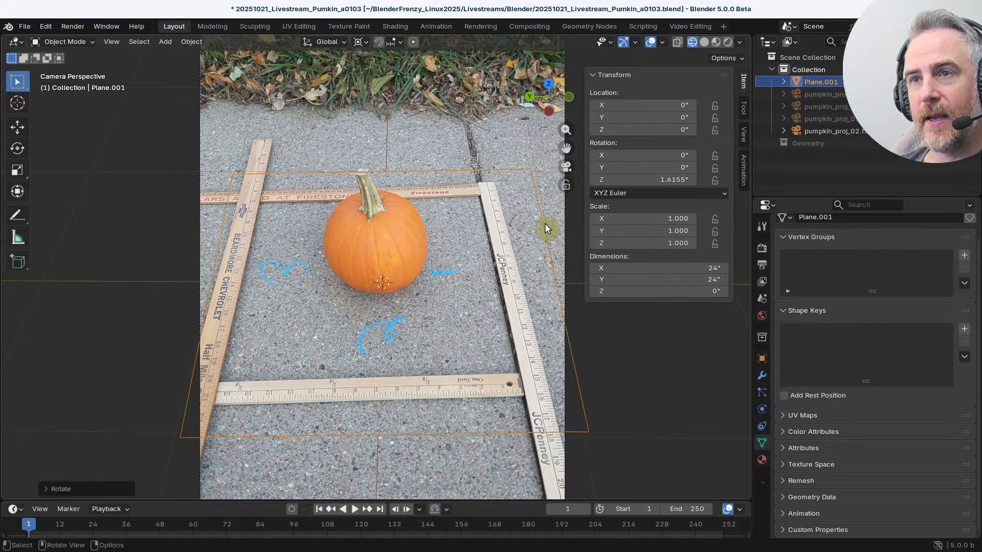
Step: Scale the plane uniformly to about 0.653 to fit inside the yardsticks, and rotate it to about 2.18° around Z
key(s)
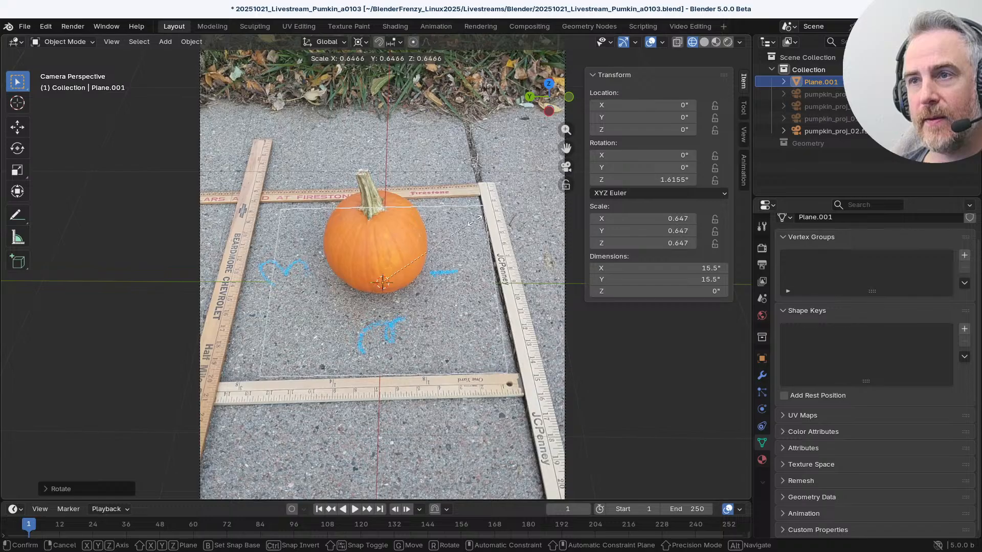
click(478, 221)
key(r)
key(z)
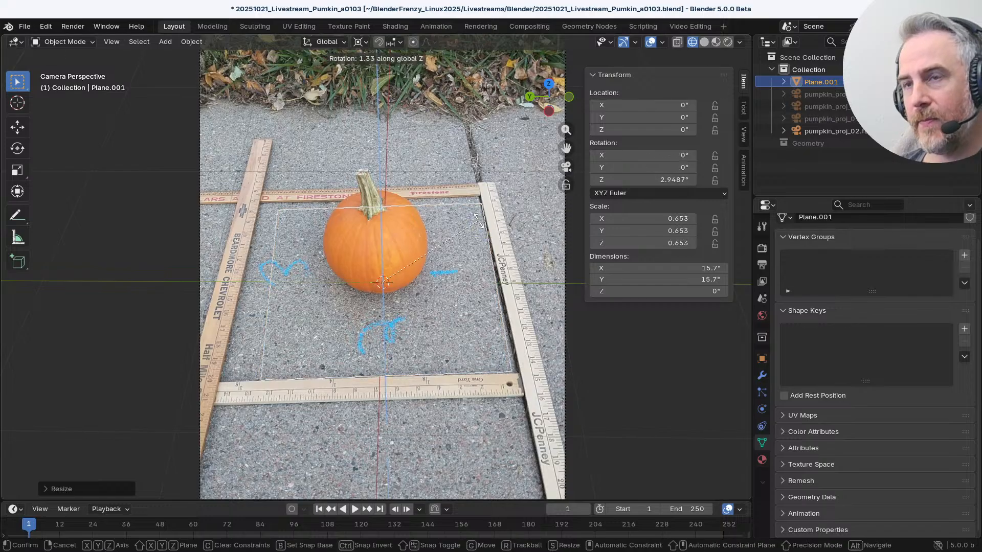
click(481, 225)
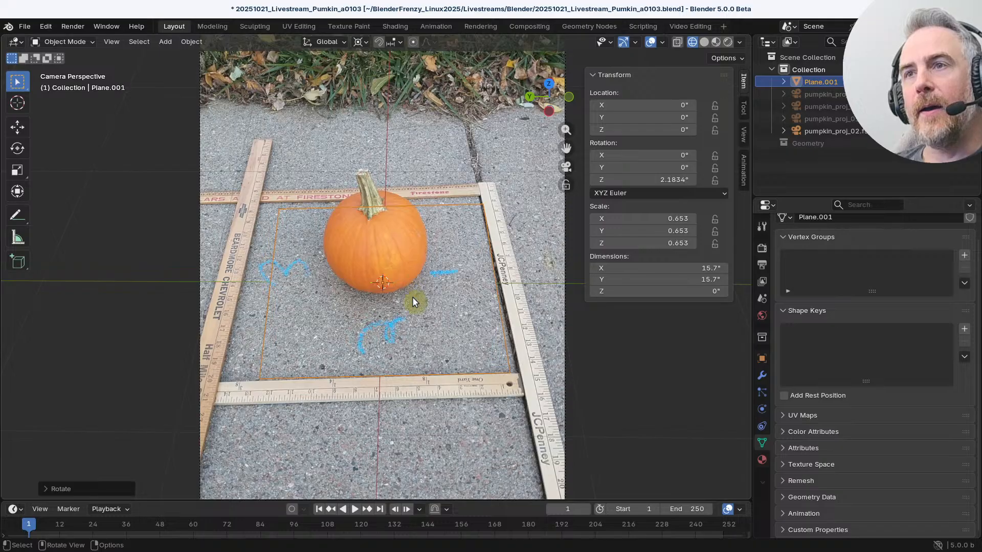
Step: Slide the plane's far edge toward the Firestone yardstick for an X dimension of about 16.3", and rotate the plane to about 3.37° around Z
key(Tab)
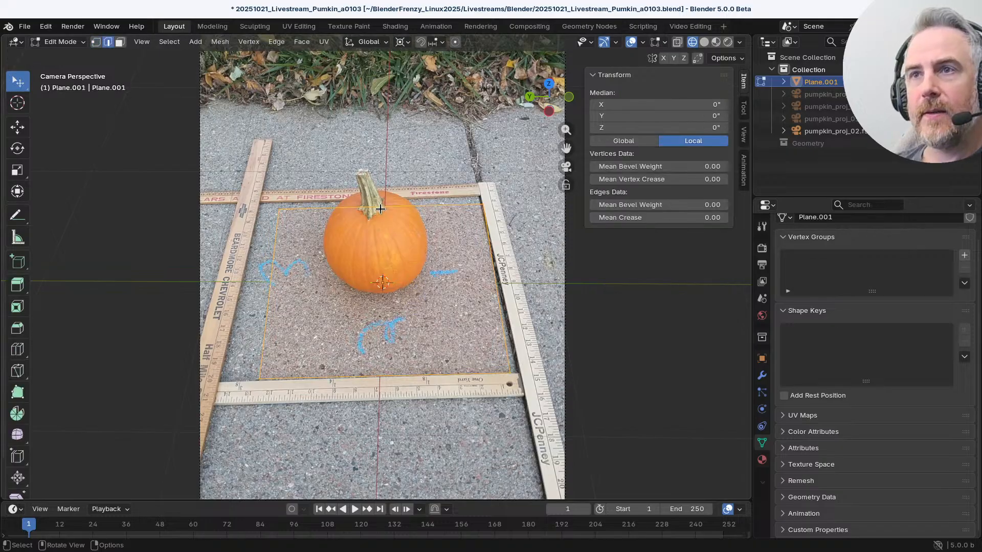
click(380, 209)
key(g)
key(g)
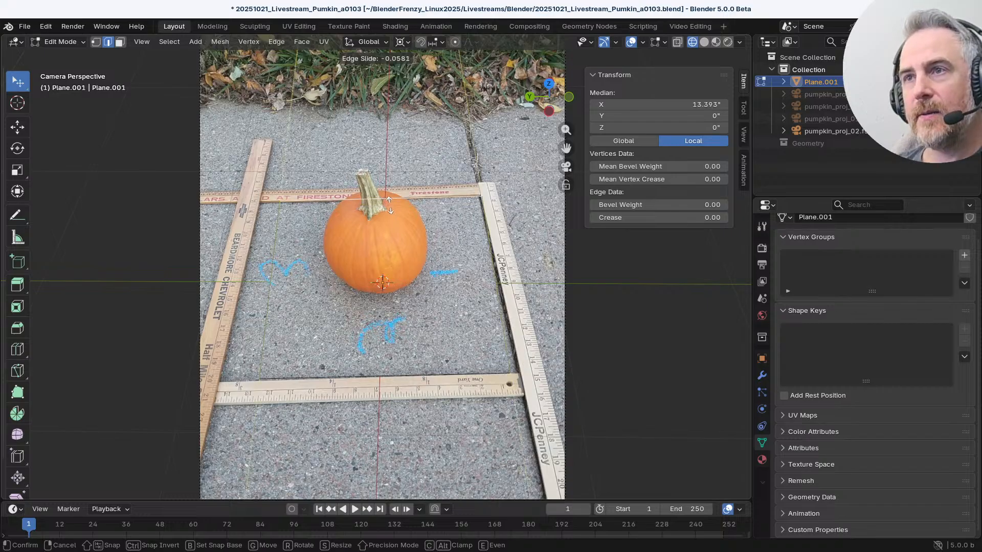
click(390, 206)
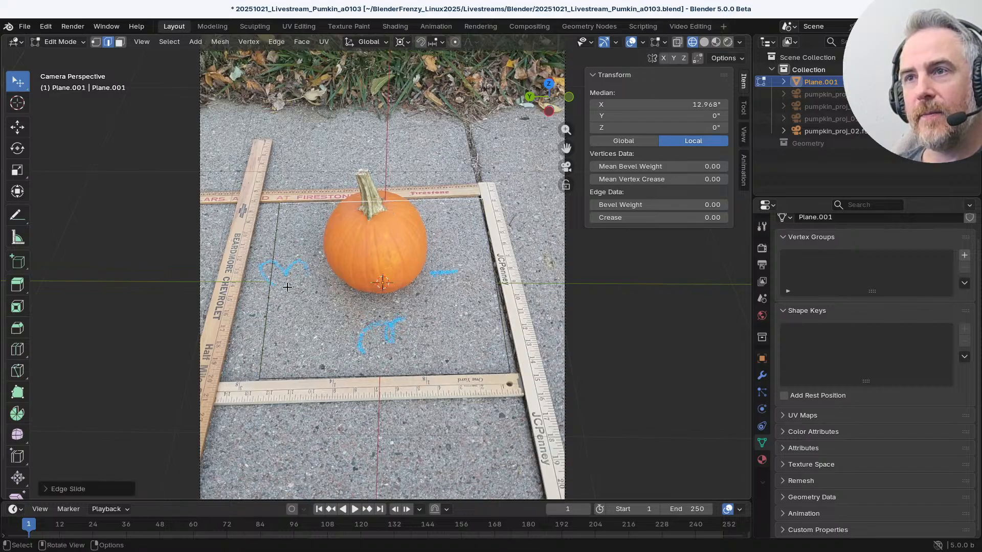
key(Tab)
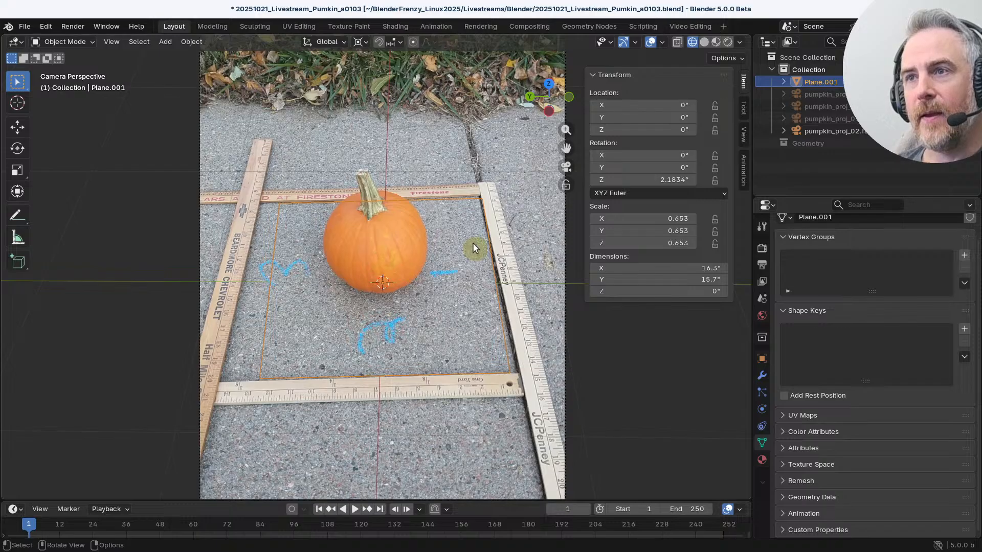
key(r)
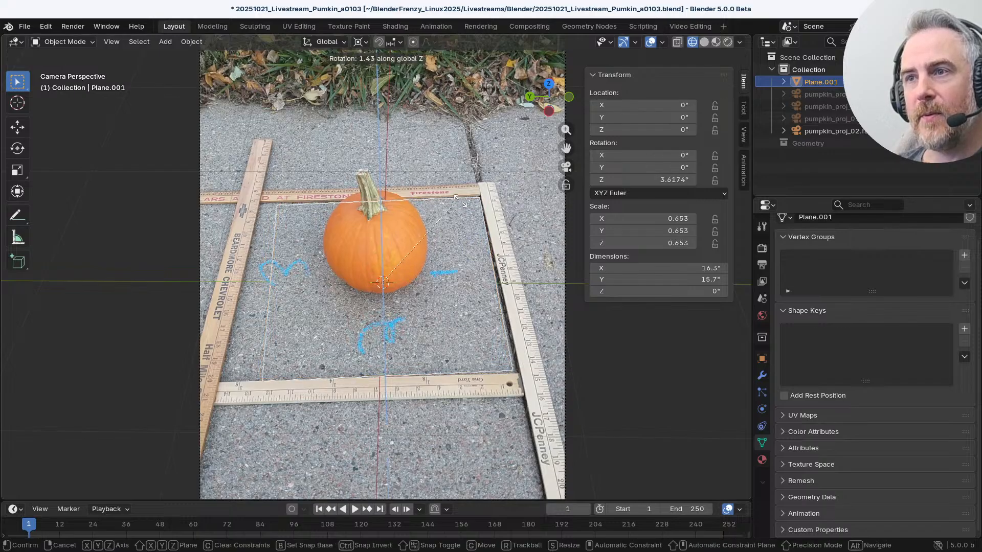
click(461, 215)
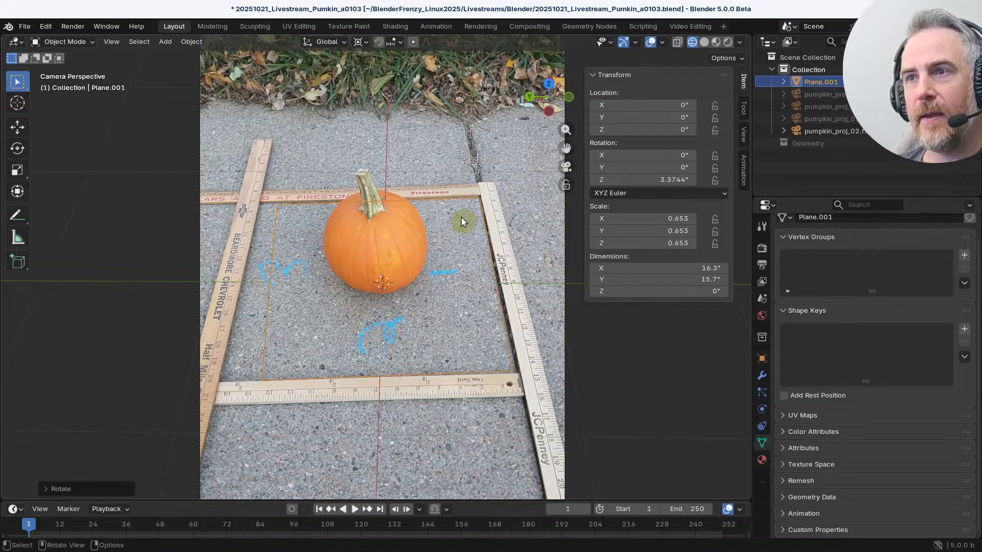
scroll(477, 229, up, 3)
shift+middle_drag(489, 238, 394, 223)
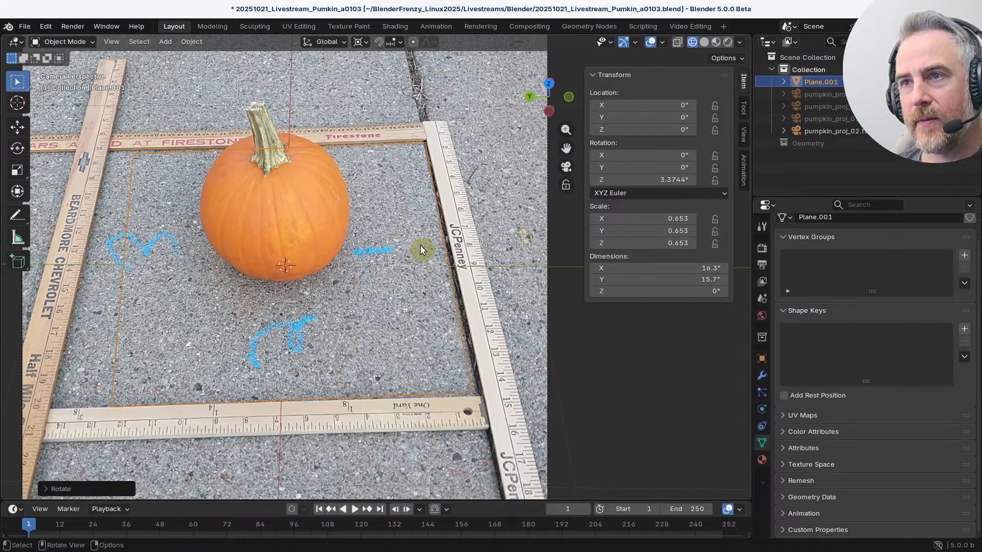
scroll(425, 254, up, 1)
key(Tab)
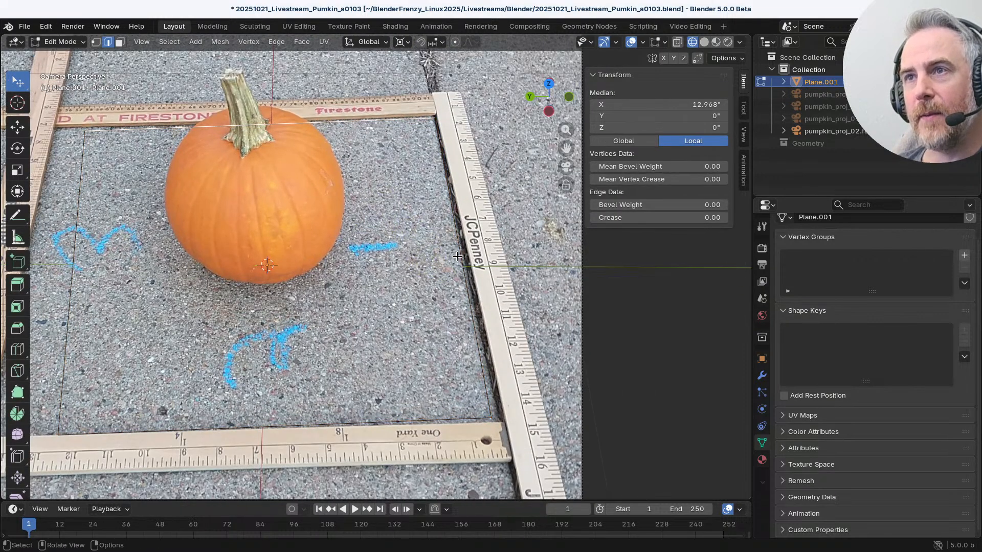
click(462, 262)
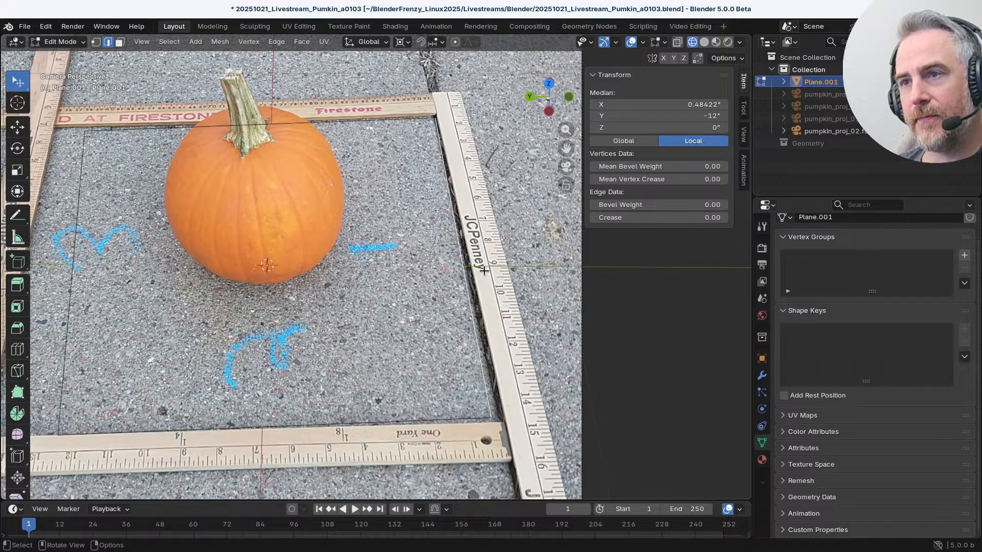
key(Tab)
key(r)
key(r)
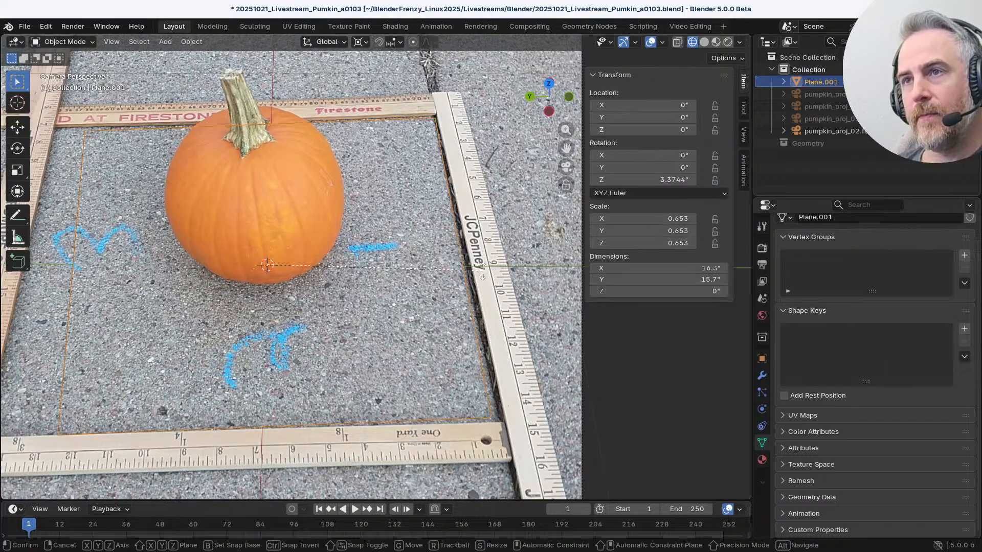
key(Escape)
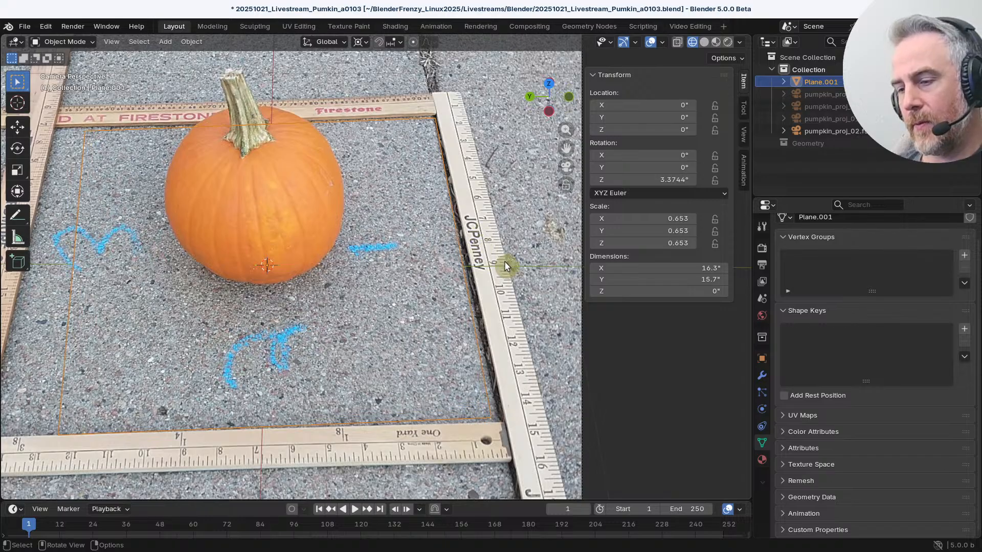
Step: Rotate the plane to about 4.45° around Z to follow the JCPenney yardstick
key(r)
key(z)
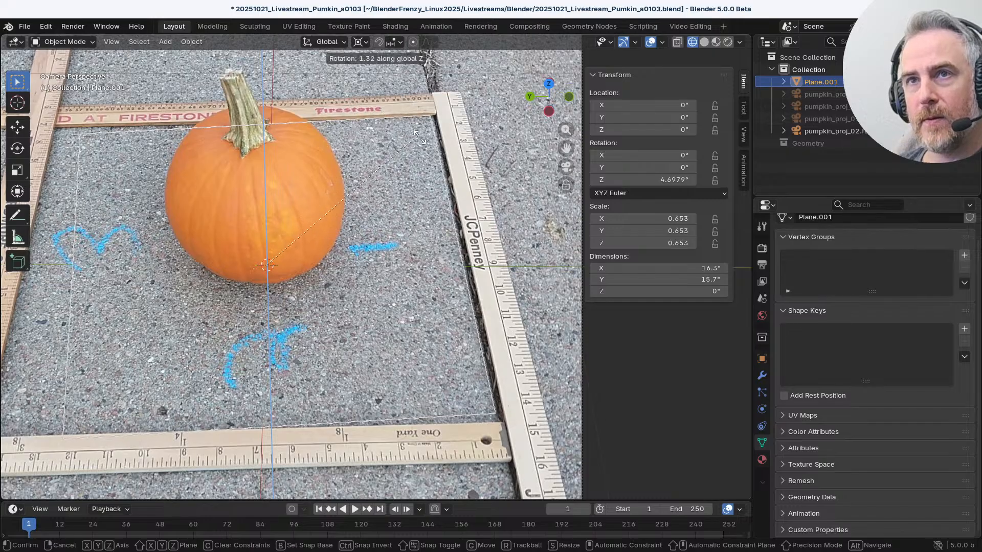
click(427, 160)
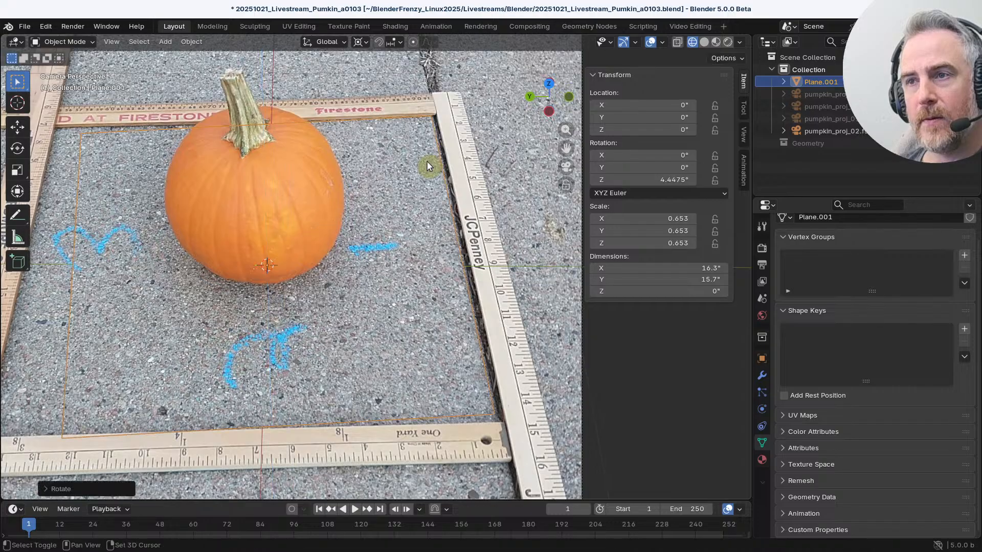
scroll(308, 297, down, 2)
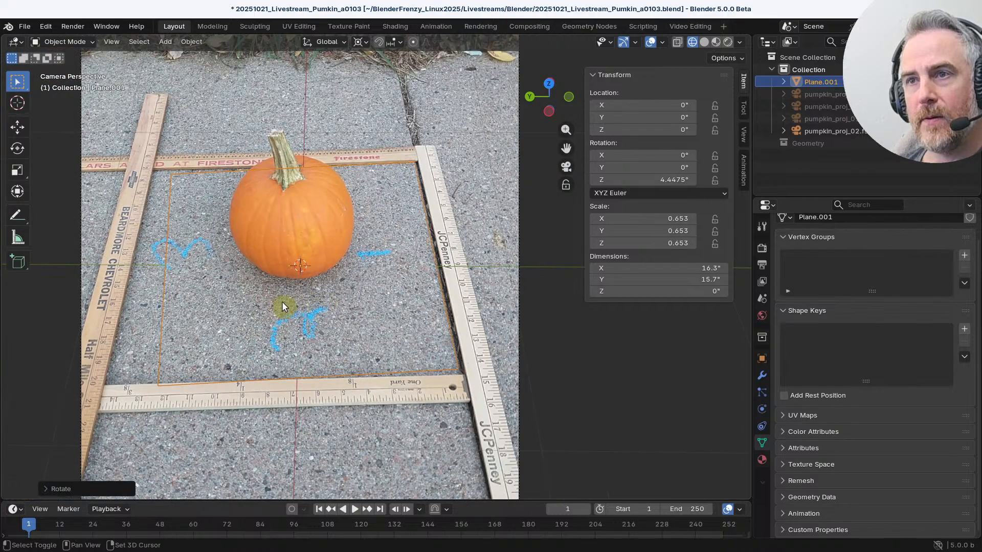
shift+middle_drag(283, 302, 349, 296)
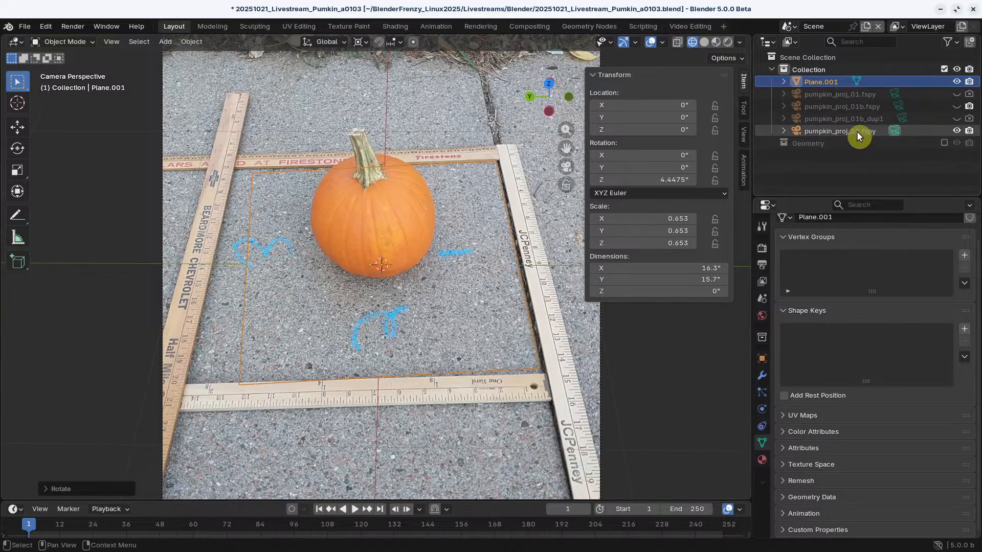
Step: Re-import pumpkin_proj_02.fspy with updating of the existing import and background image import enabled
click(25, 26)
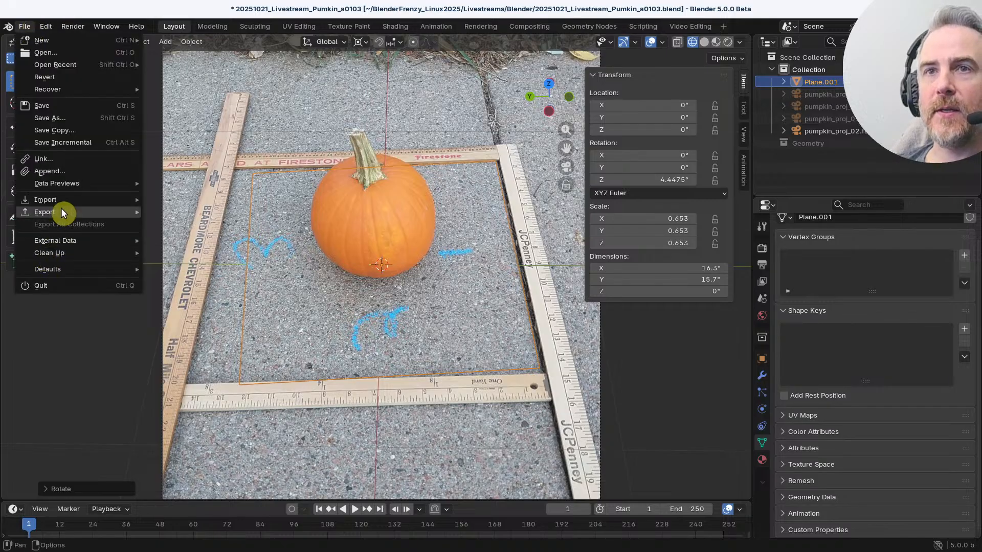
mouse_move(64, 199)
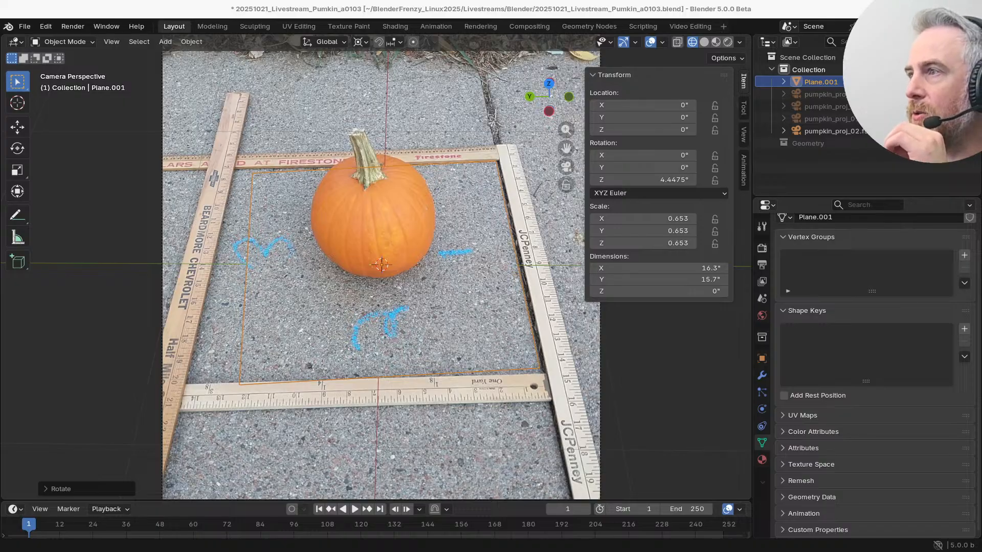
drag(981, 174, 479, 95)
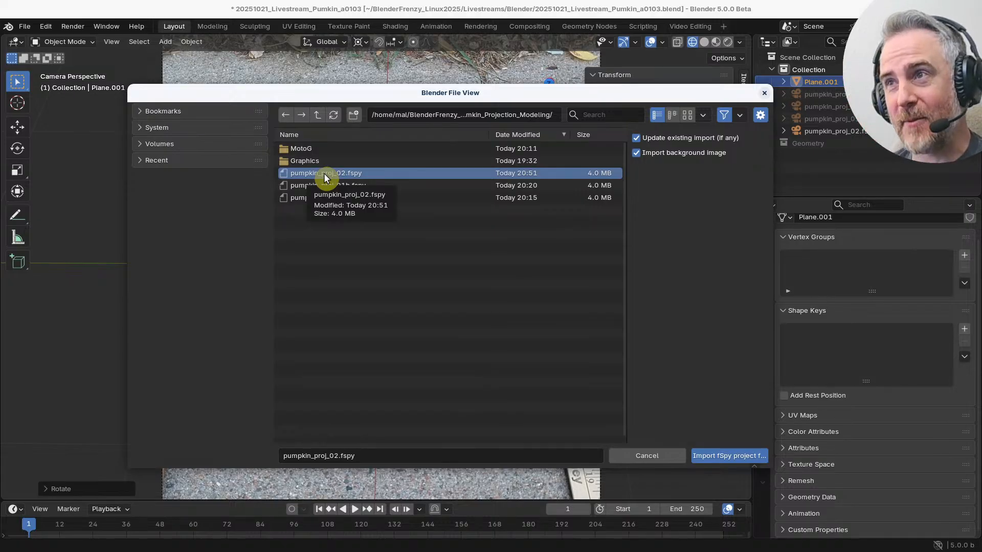
click(761, 115)
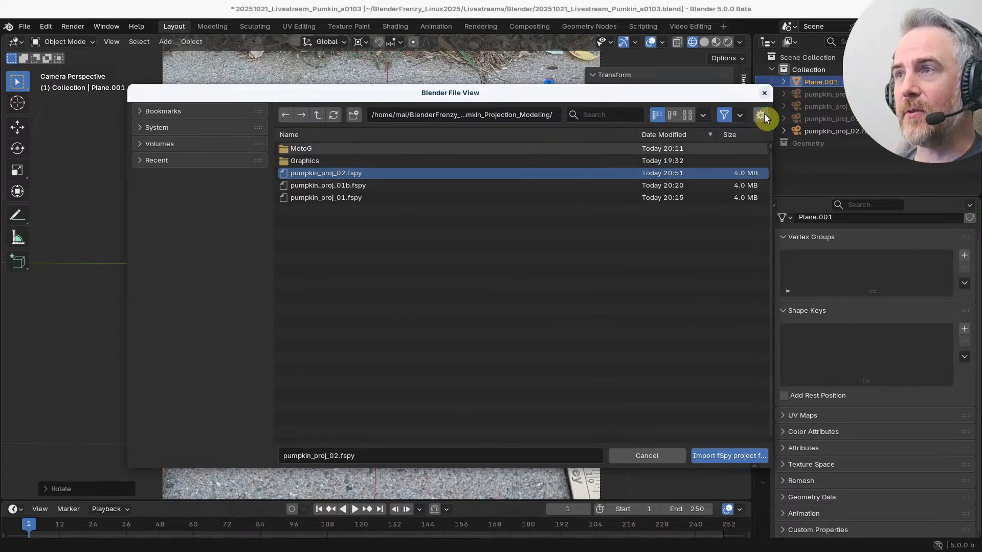
click(762, 116)
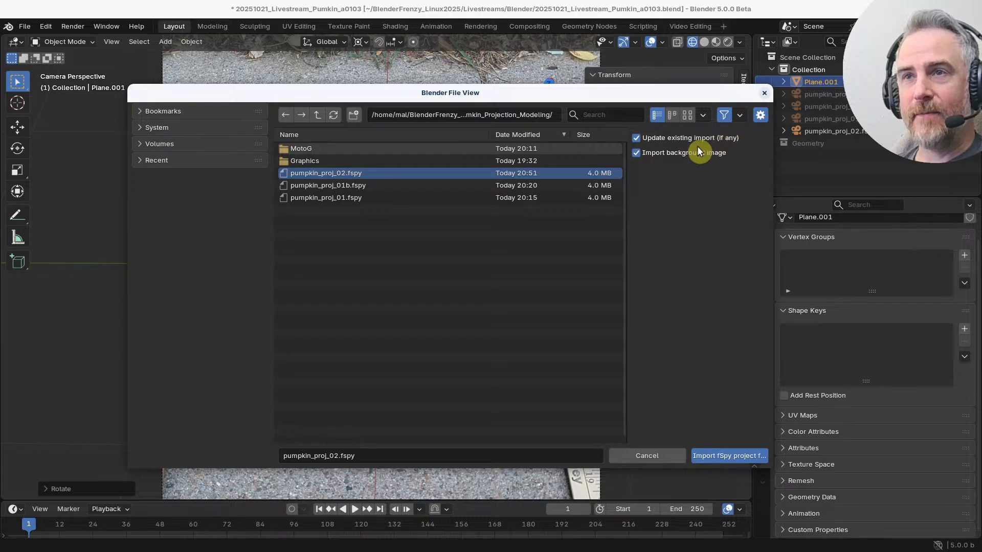
double_click(337, 171)
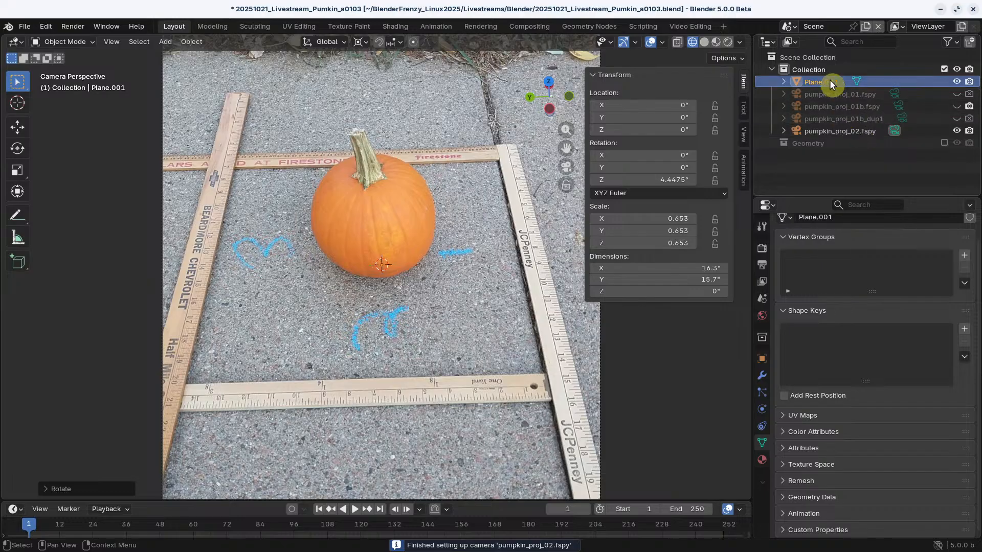
Step: Delete the oversized plane that extends beyond the updated pumpkin_proj_02.fspy camera frame
click(859, 131)
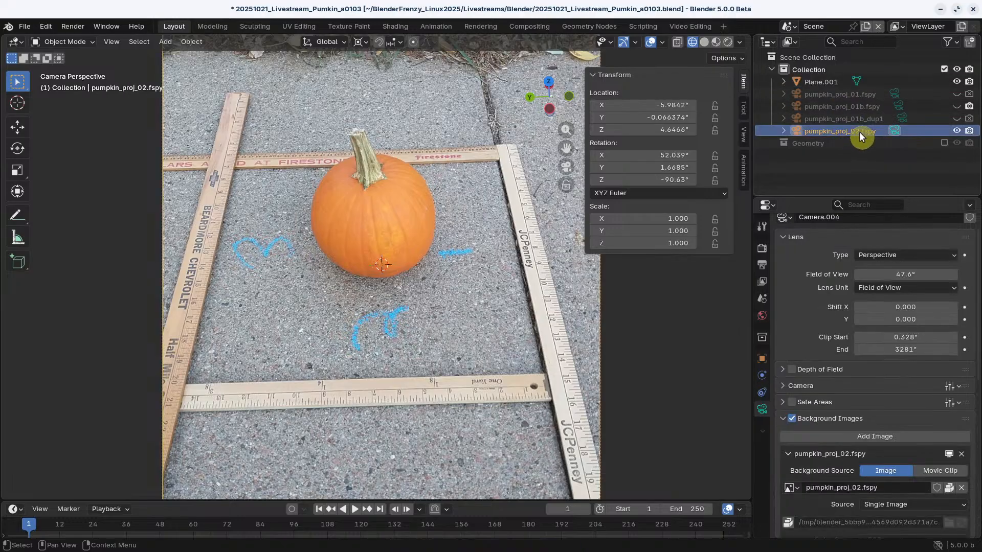
scroll(414, 338, down, 6)
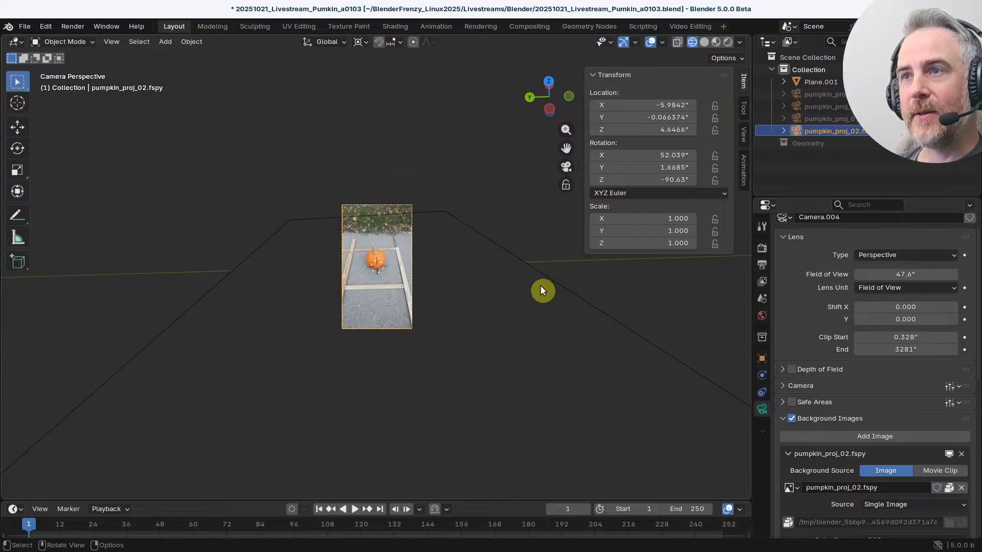
click(543, 285)
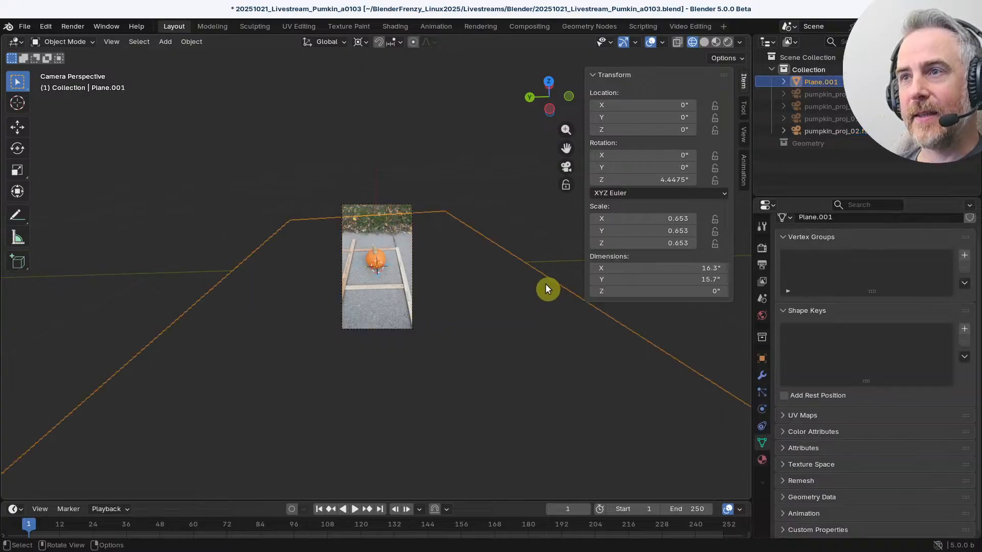
key(x)
click(550, 323)
Step: Add a new mesh plane at the 3D cursor and scale it uniformly to about 0.249, roughly 5.98" per side
scroll(383, 280, up, 5)
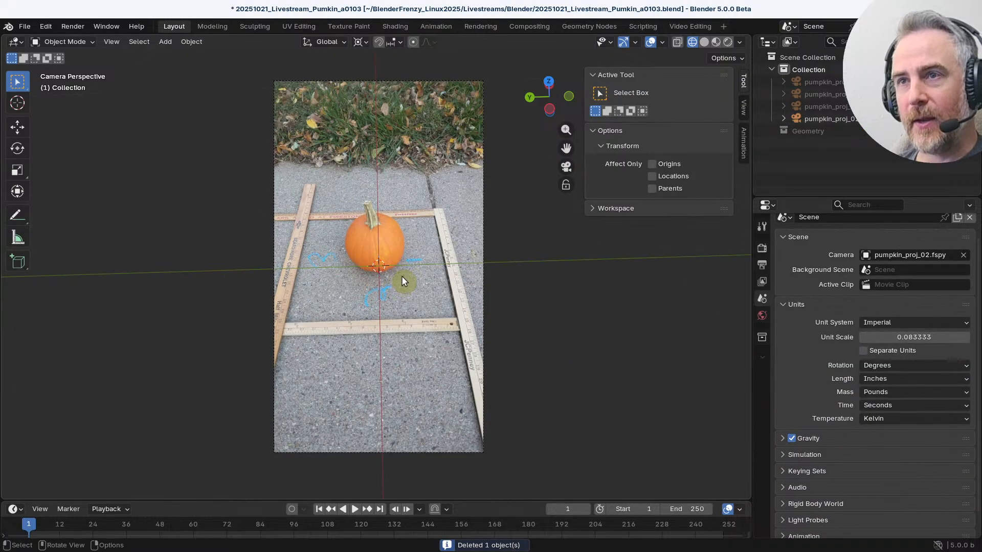
key(shift+a)
click(459, 279)
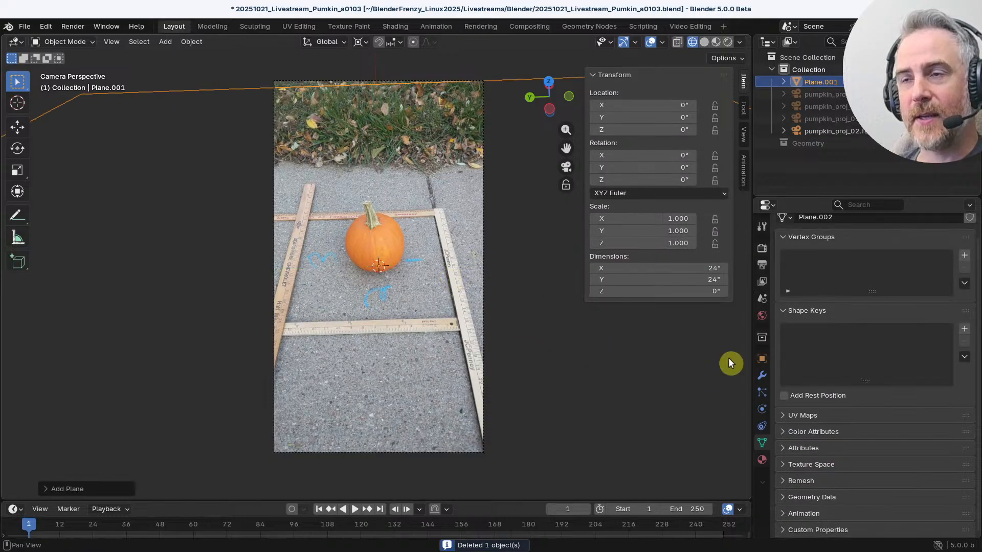
middle_drag(311, 241, 418, 311)
scroll(418, 311, down, 5)
key(s)
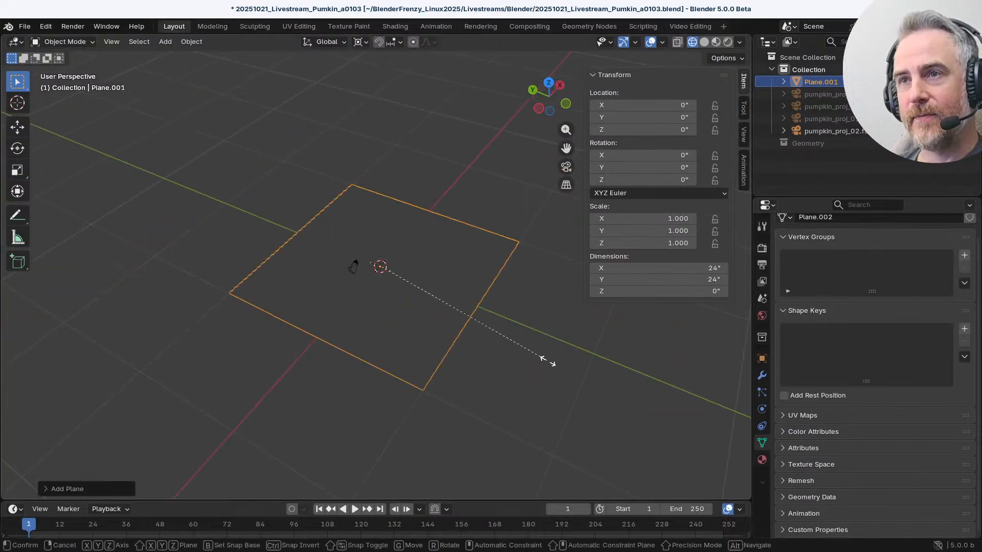
click(428, 301)
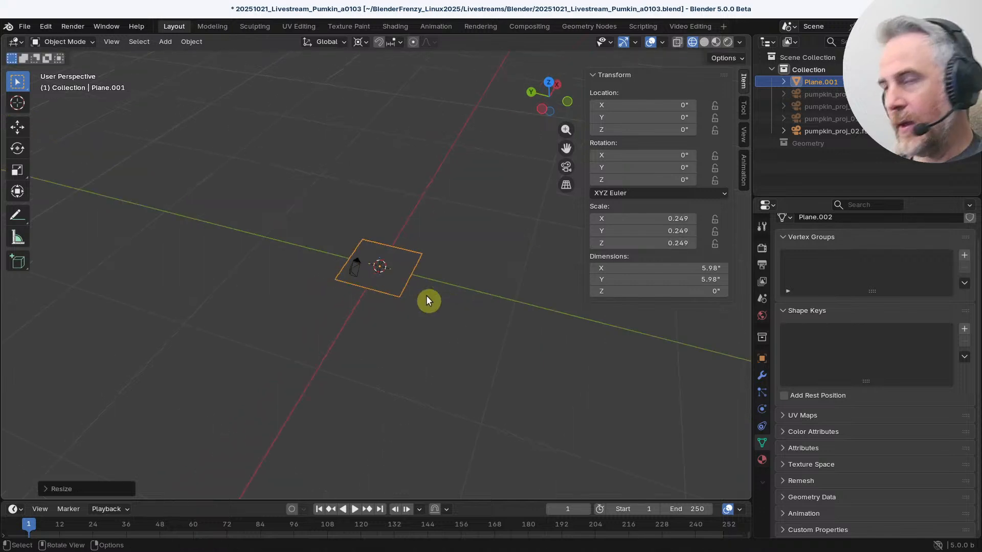
Step: View the plane through the camera and split the viewport in two, with a free perspective view beside the camera view
key(KP_0)
scroll(388, 276, up, 1)
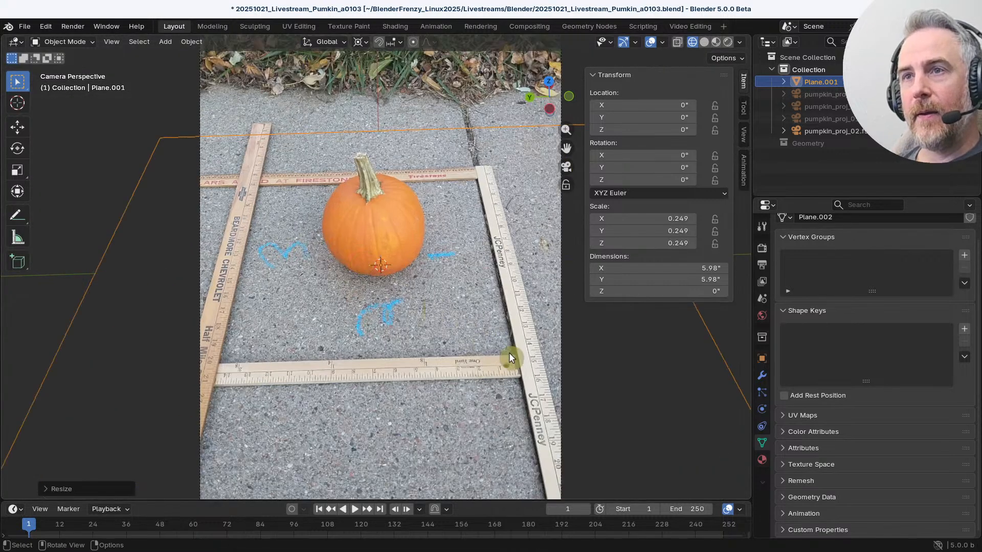
scroll(563, 363, down, 2)
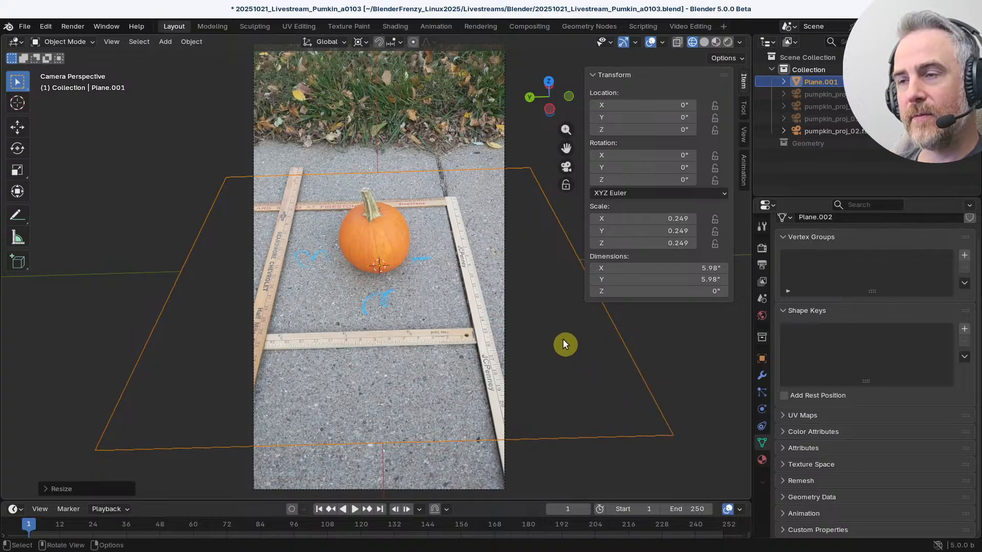
scroll(614, 359, down, 4)
scroll(494, 328, up, 4)
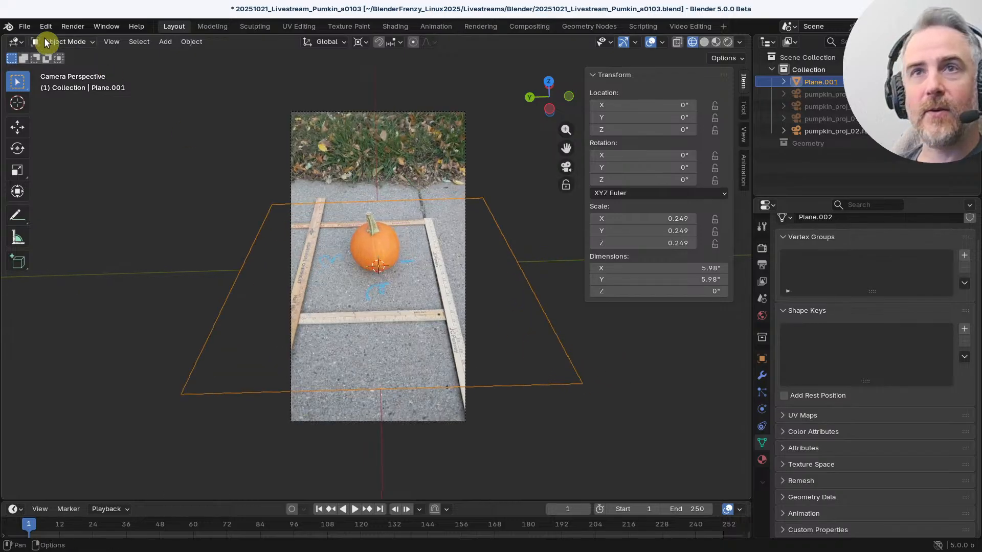
drag(3, 37, 376, 82)
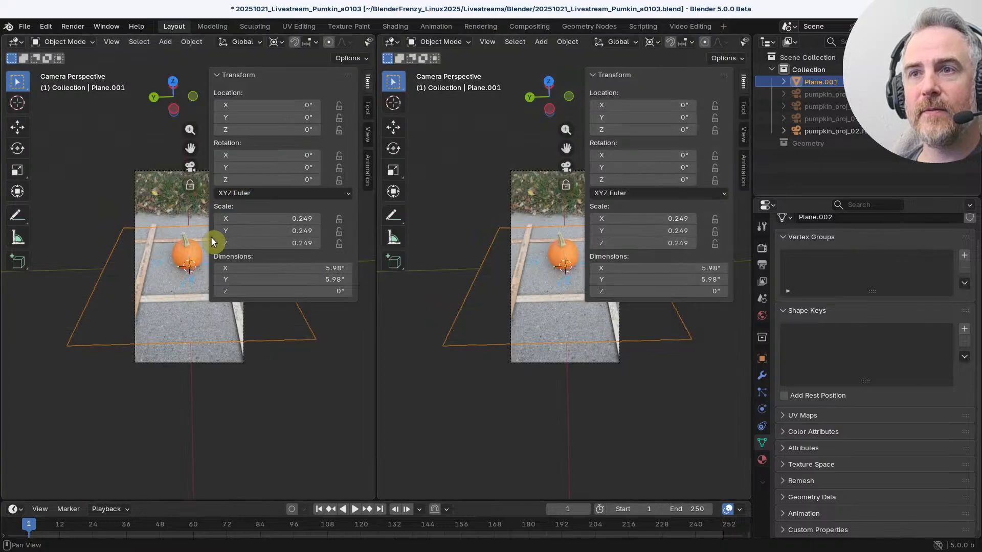
middle_drag(150, 235, 143, 299)
scroll(145, 299, down, 4)
middle_drag(208, 326, 202, 279)
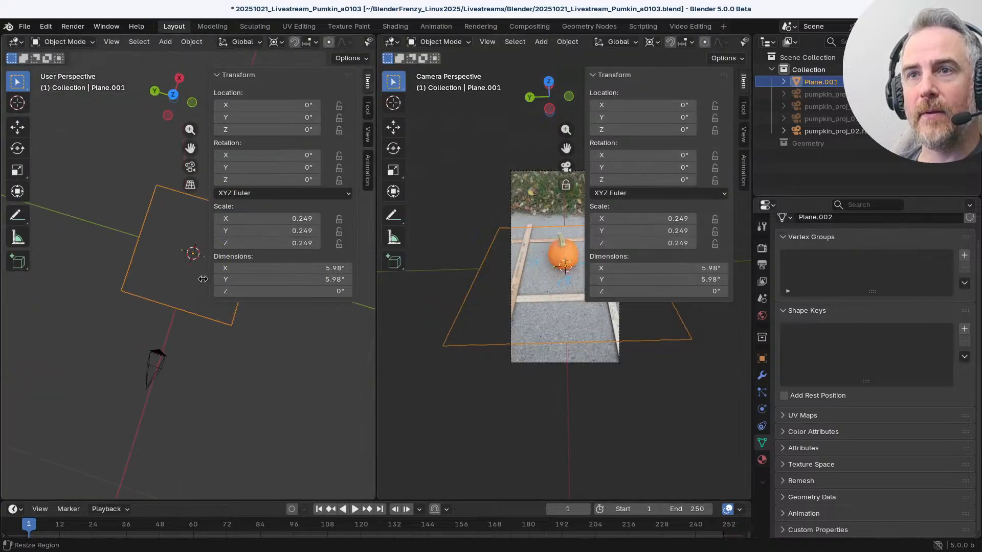
Step: Hide the free view's transform sidebar and scale the plane uniformly to about 0.109, roughly 2.6" per side
key(n)
scroll(296, 309, up, 2)
key(s)
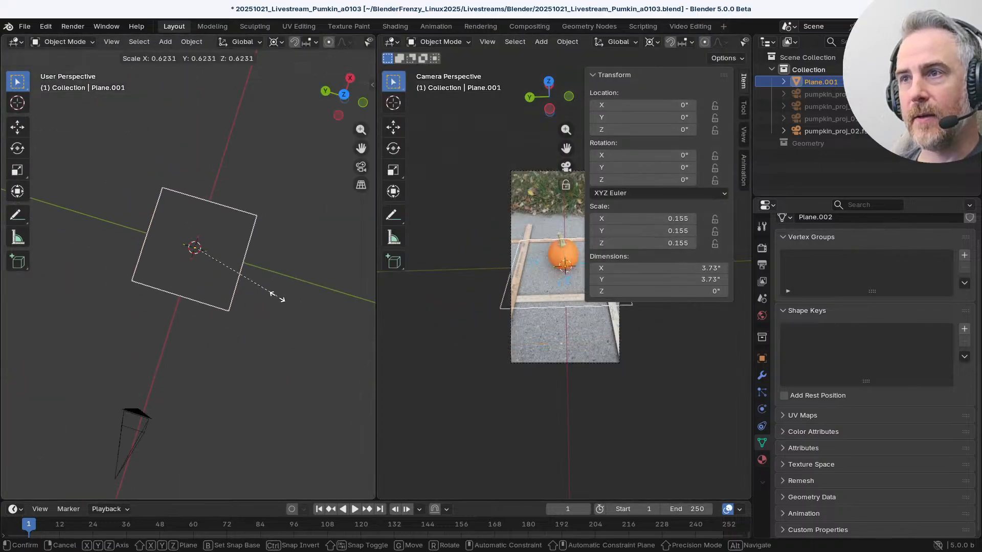
click(252, 283)
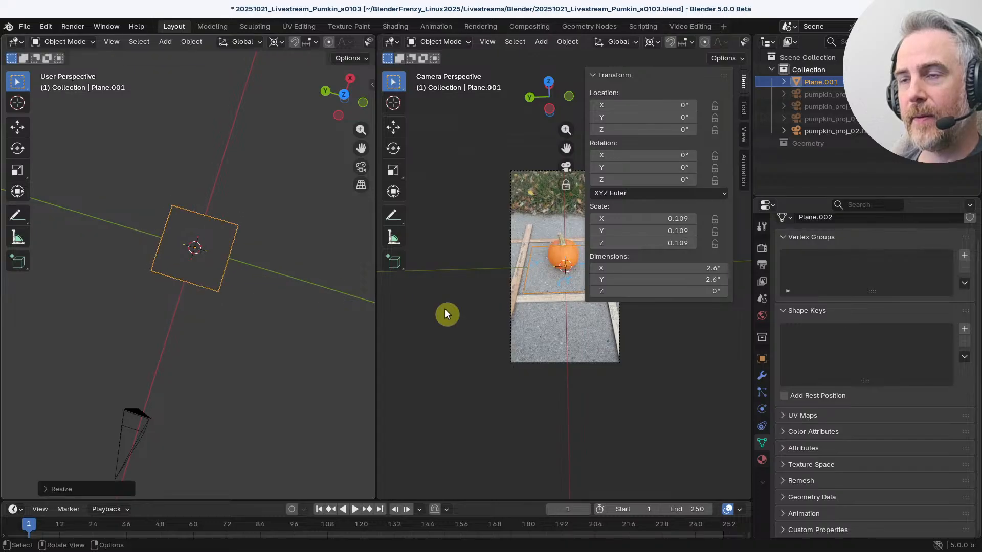
Step: Enlarge the camera viewport, set the narrower viewport to top orthographic view, and hide the camera viewport's transform sidebar
scroll(570, 328, up, 6)
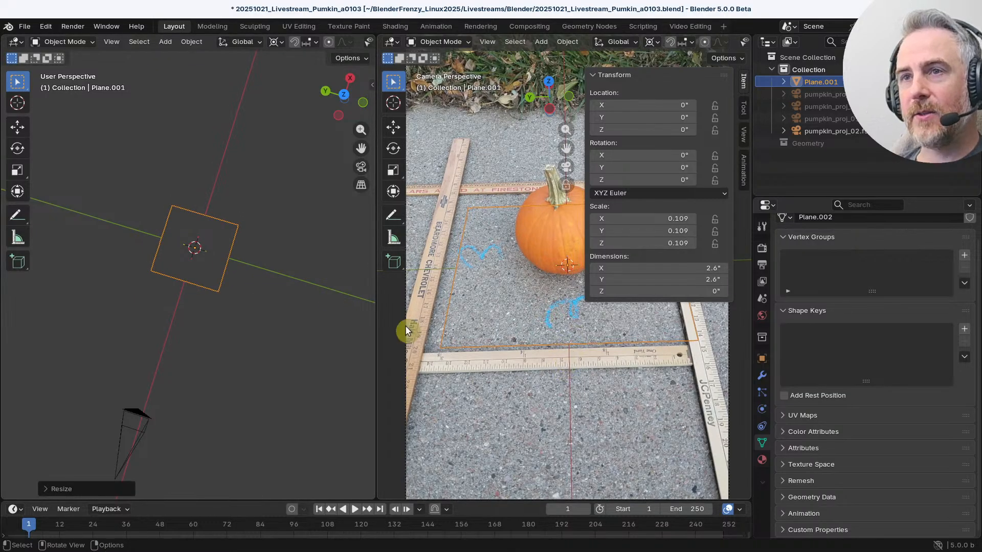
drag(377, 317, 244, 302)
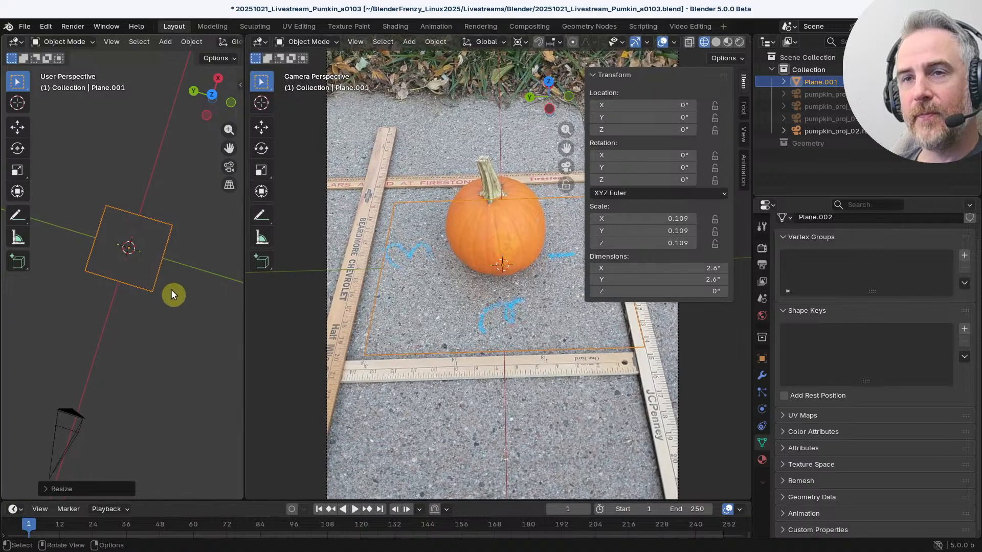
key(KP_7)
key(r)
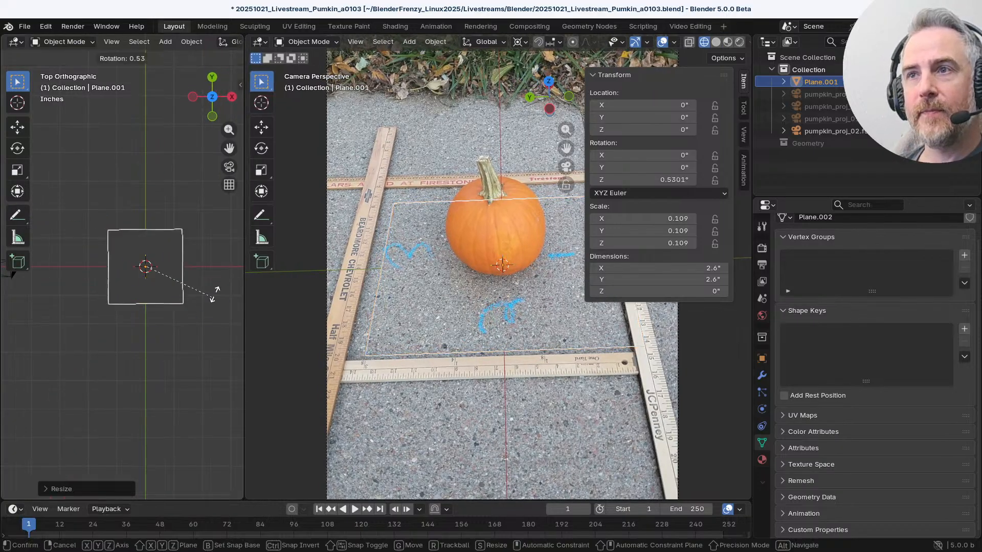
right_click(213, 304)
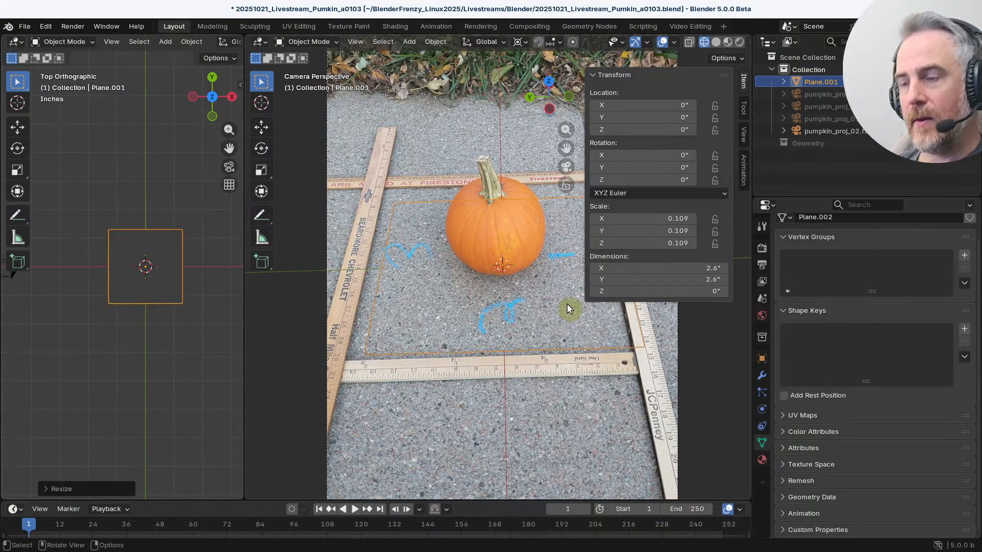
key(n)
scroll(573, 309, up, 1)
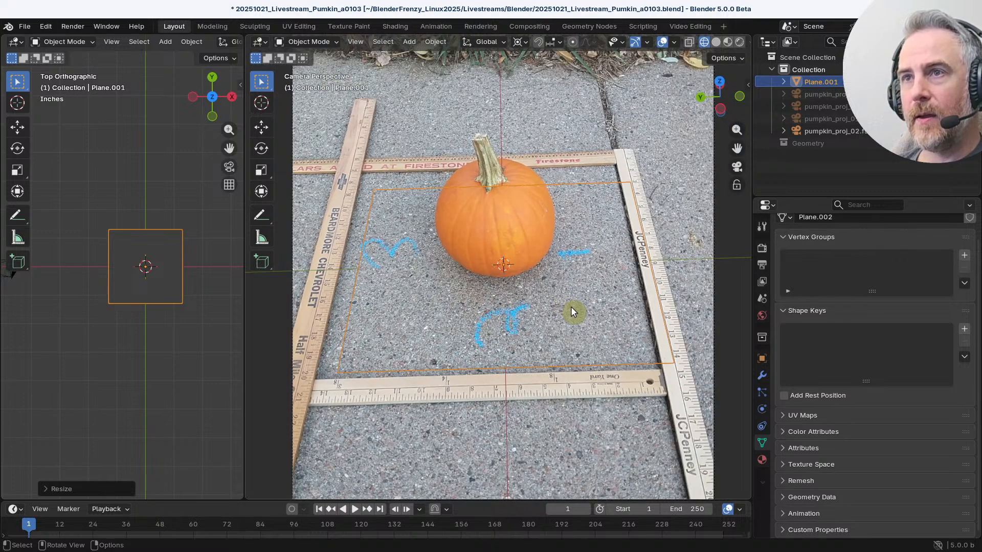
Step: Move the pumpkin_proj_02.fspy camera in the negative global Y direction until the plane is centred between the two side yardsticks
scroll(146, 296, down, 3)
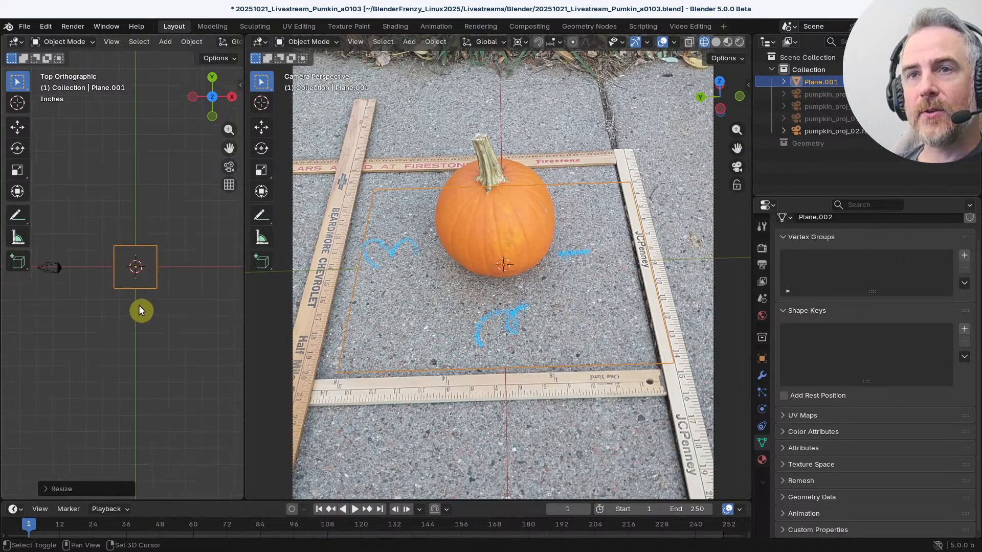
shift+middle_drag(139, 304, 229, 298)
scroll(159, 298, up, 3)
click(150, 250)
scroll(173, 322, up, 2)
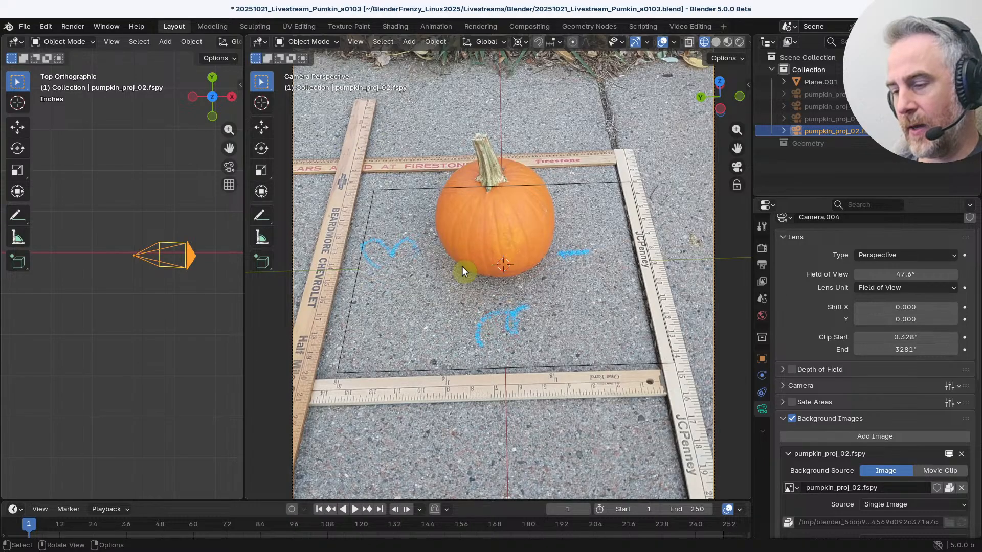
key(g)
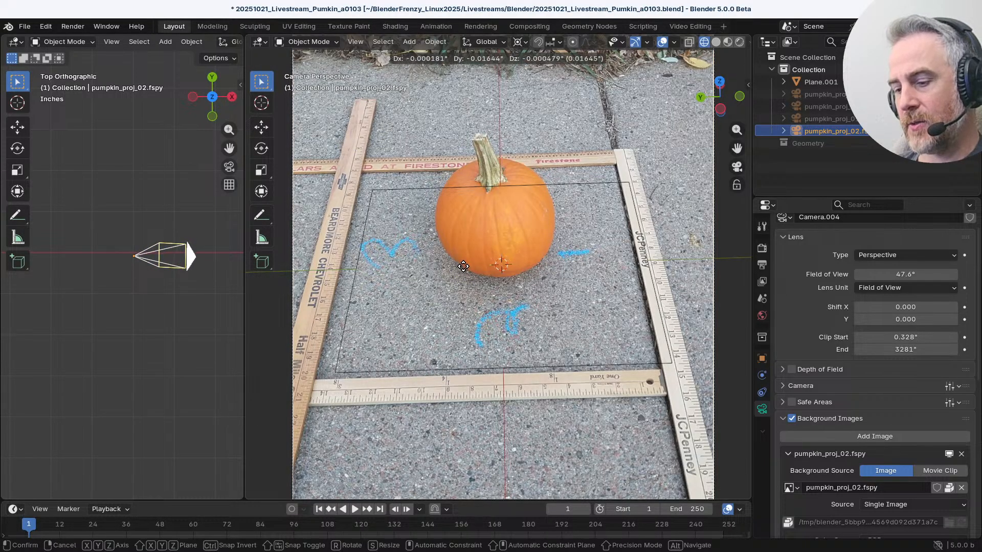
key(y)
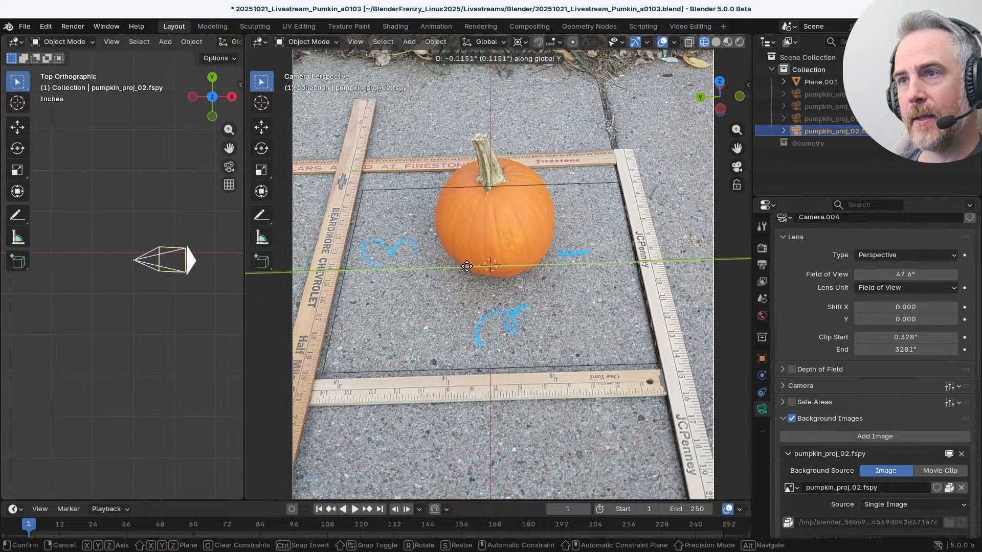
click(467, 266)
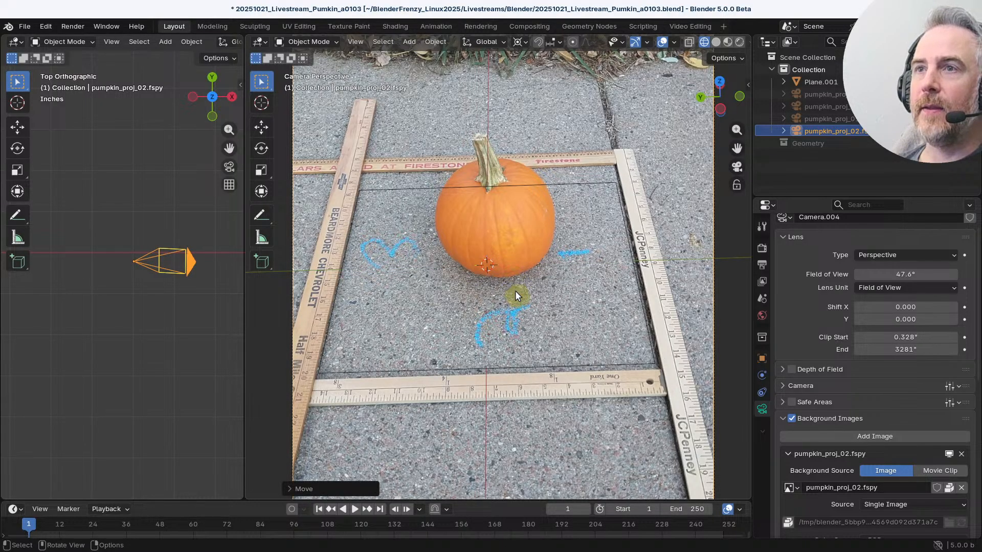
Step: Edit the plane's mesh and slide its near edge to meet the inner edge of the One Yard yardstick
click(467, 369)
key(Tab)
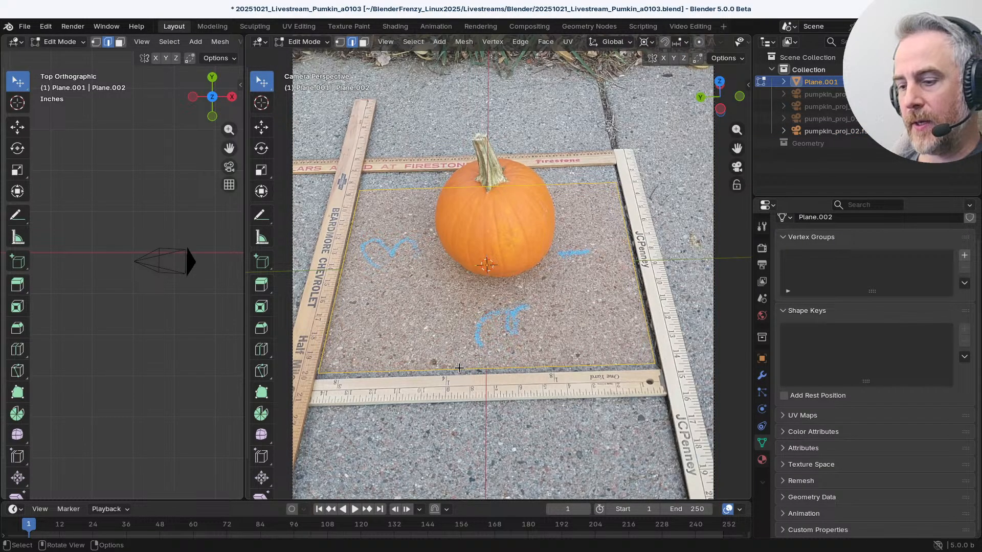
click(469, 371)
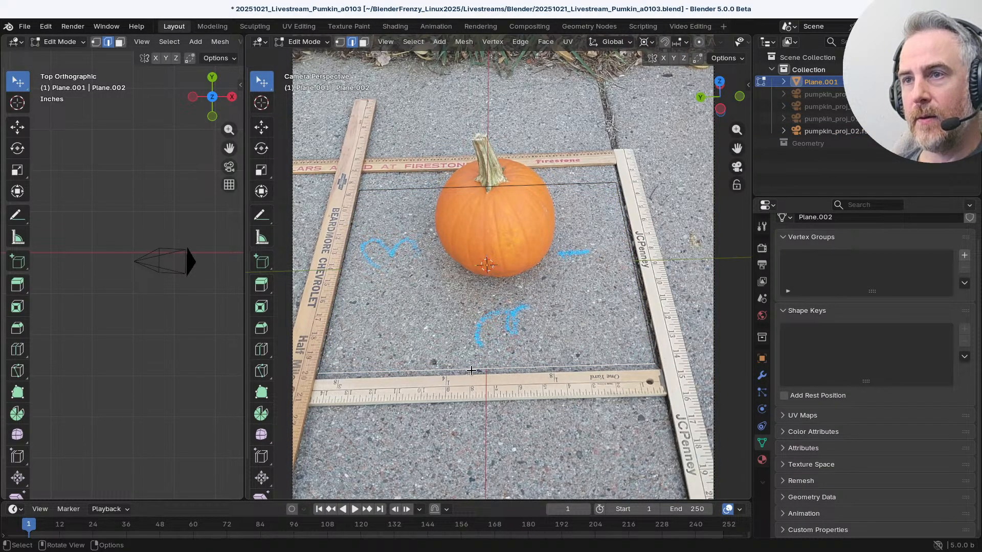
key(g)
key(g)
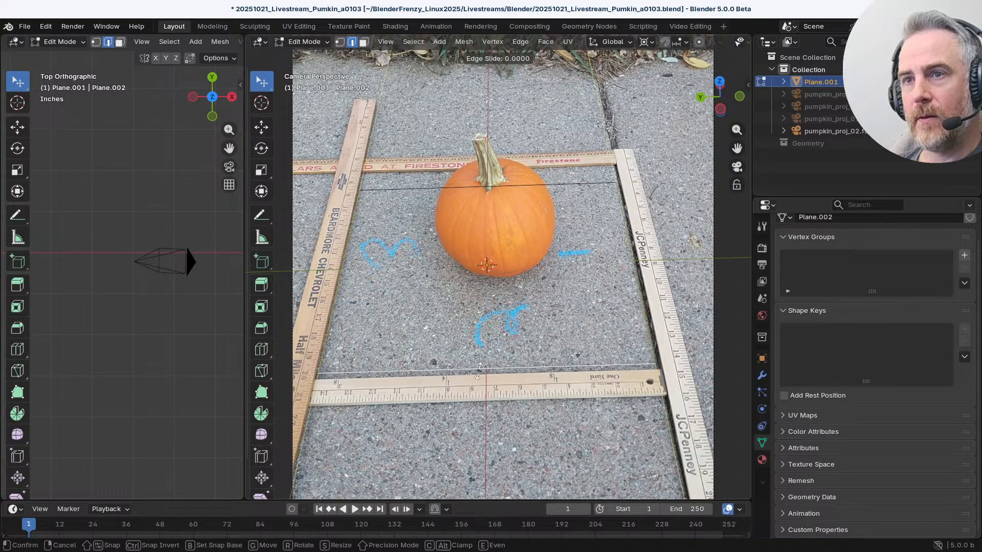
click(482, 398)
Step: Slide the plane's edge beside the JCPenney yardstick to line up with that yardstick's inner edge
click(628, 235)
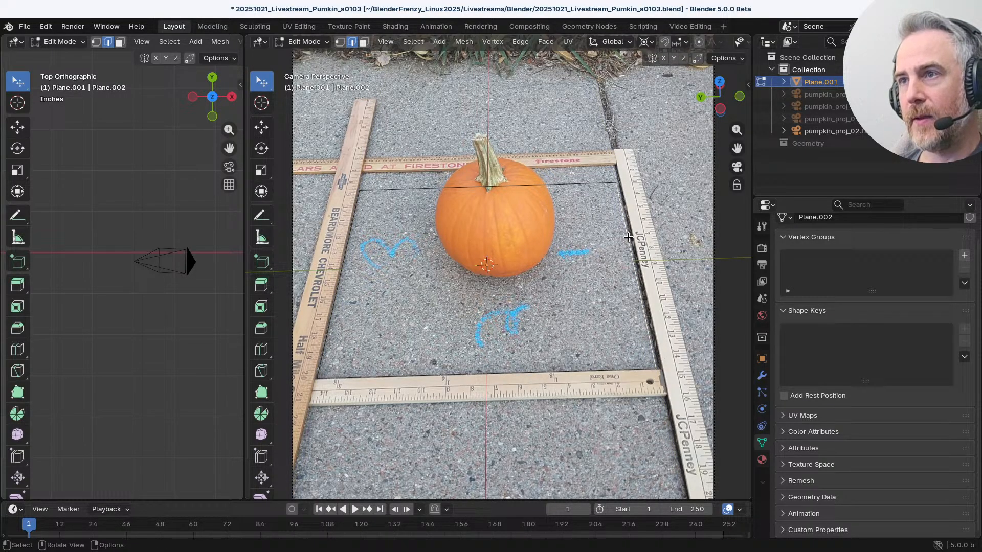
key(g)
key(g)
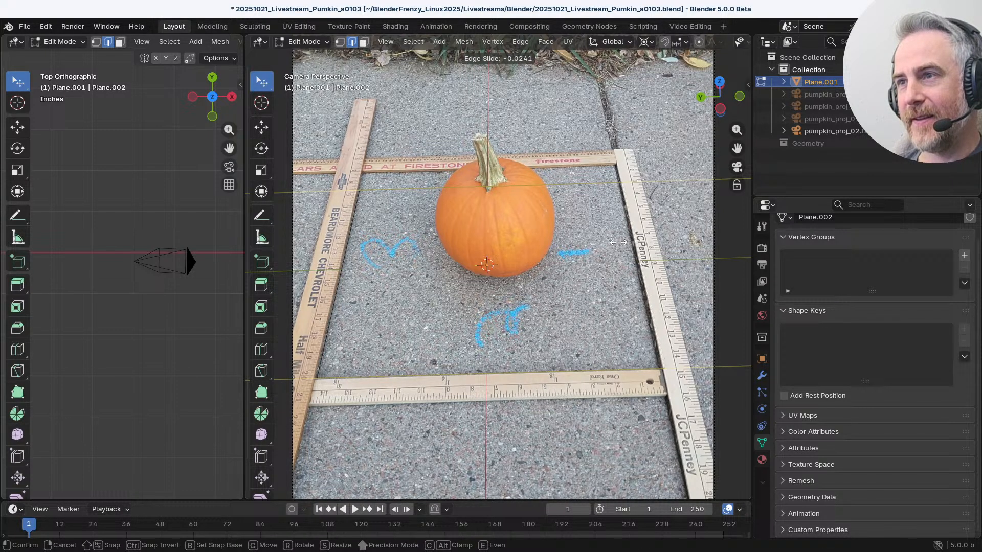
click(504, 173)
Step: Slide the plane's far edge behind the pumpkin to meet the inner edge of the Firestone yardstick
scroll(481, 159, up, 2)
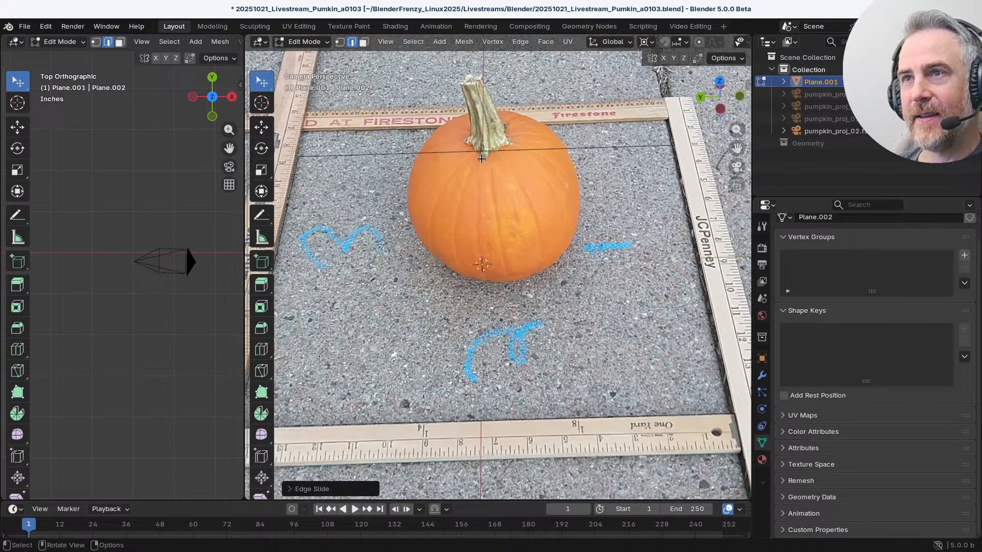
click(442, 153)
key(g)
key(g)
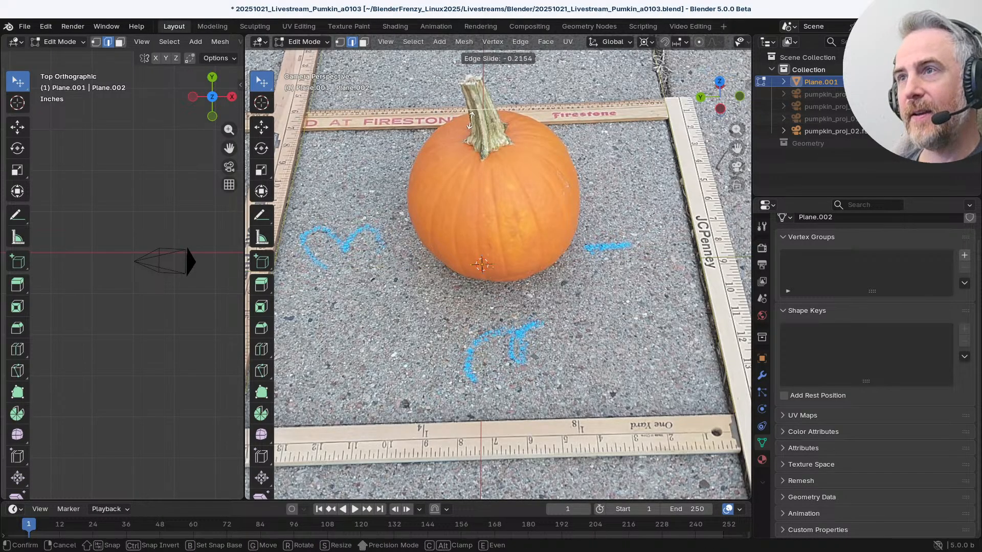
click(482, 214)
Step: Slide the plane's remaining side edge to line up with the inner edge of the Beardmore Chevrolet yardstick
scroll(337, 220, down, 1)
shift+middle_drag(330, 222, 532, 189)
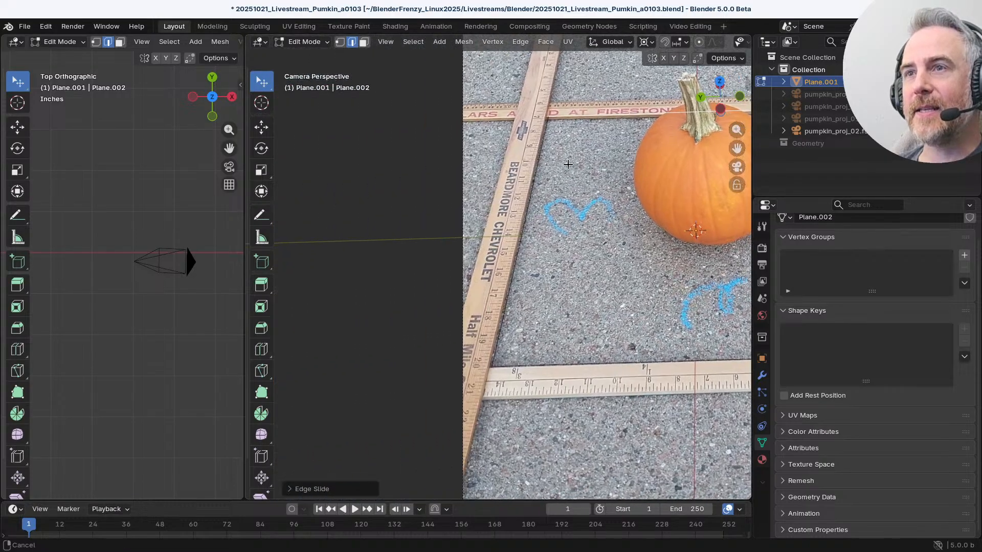
scroll(532, 189, up, 1)
scroll(532, 189, up, 2)
click(527, 263)
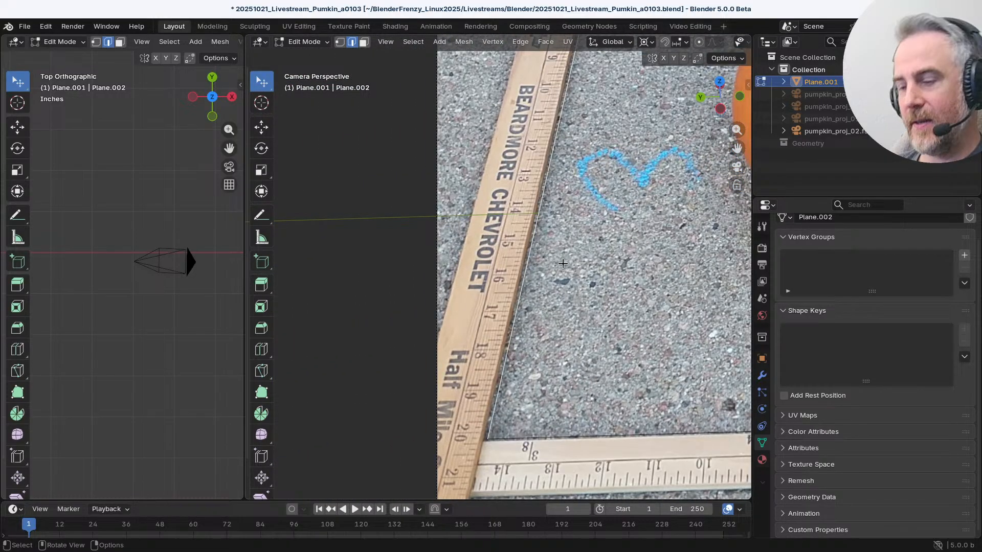
key(g)
key(g)
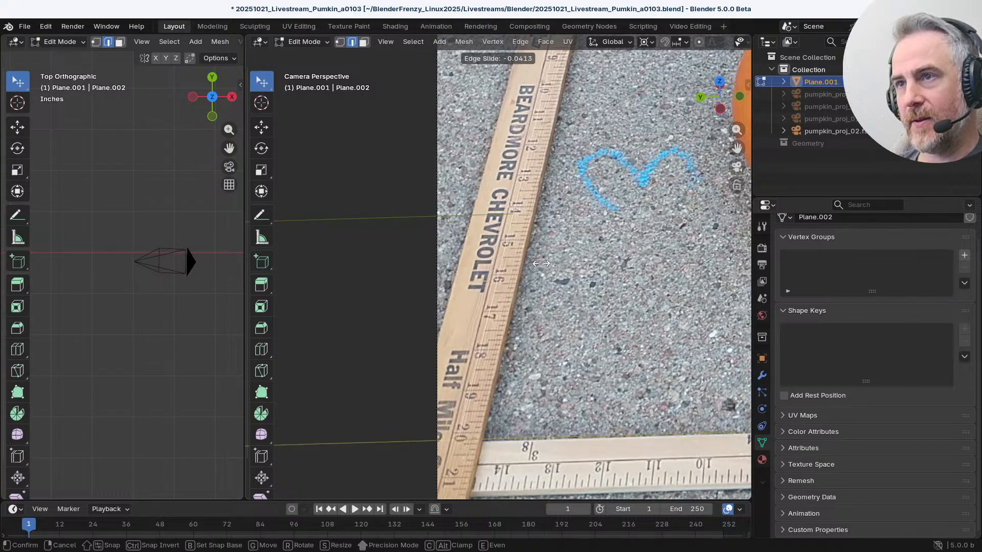
click(662, 267)
Step: Leave mesh editing and display the camera view in solid shading to check the plane against the yardstick frame
scroll(621, 257, down, 4)
scroll(621, 257, down, 3)
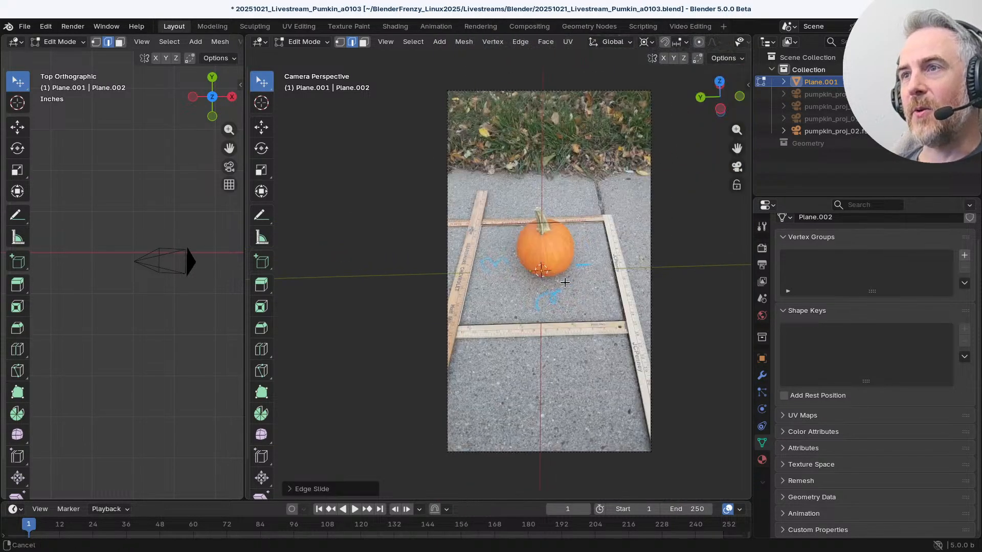
scroll(573, 293, up, 4)
scroll(506, 230, up, 1)
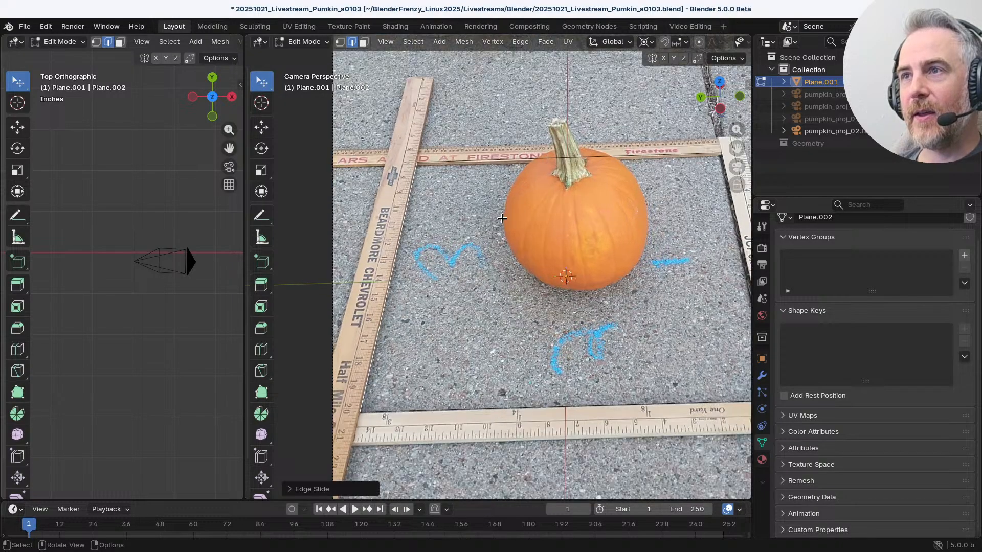
scroll(500, 219, down, 2)
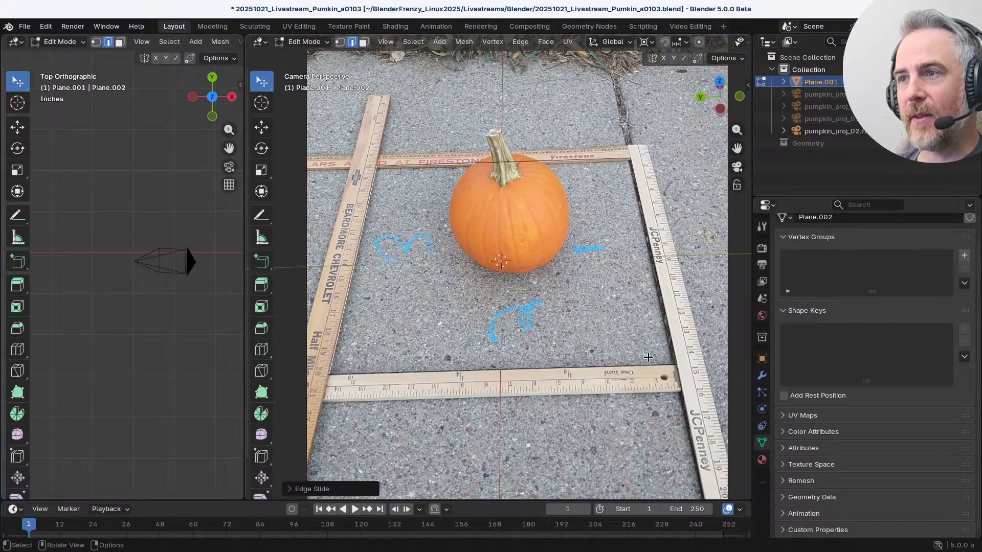
key(Tab)
click(717, 42)
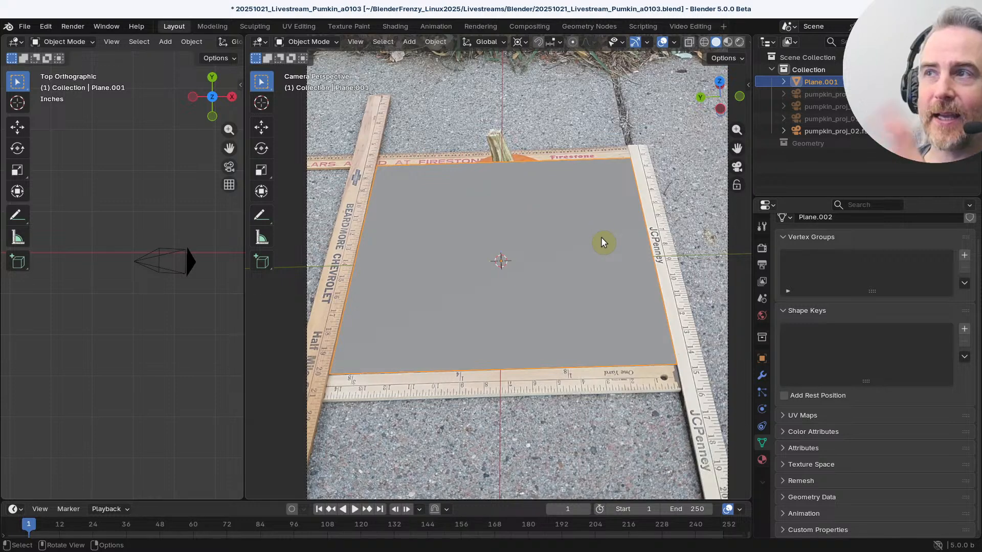
Step: Select the pumpkin_proj_02.fspy camera and maximize the free perspective view to examine the camera's position relative to the plane
click(173, 253)
scroll(182, 289, down, 5)
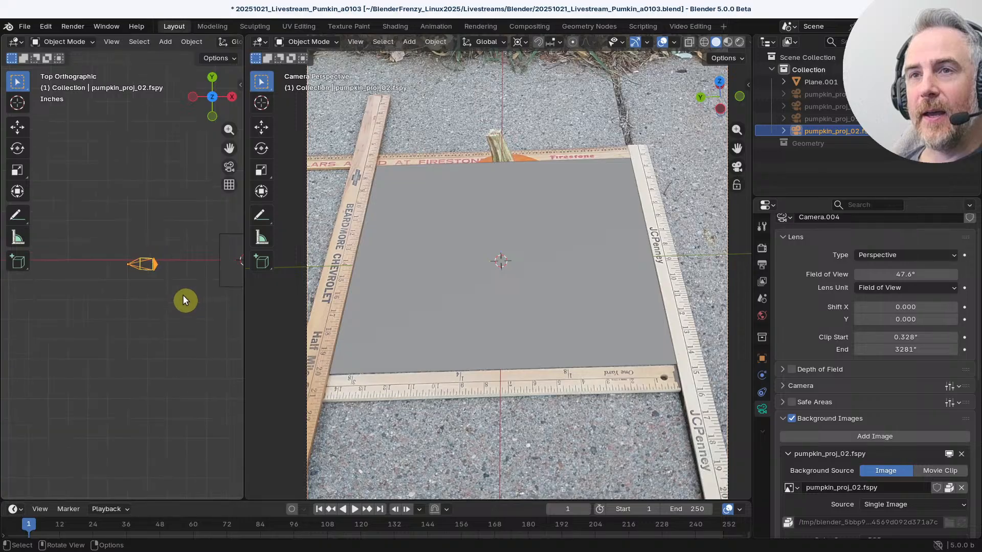
middle_drag(174, 302, 118, 243)
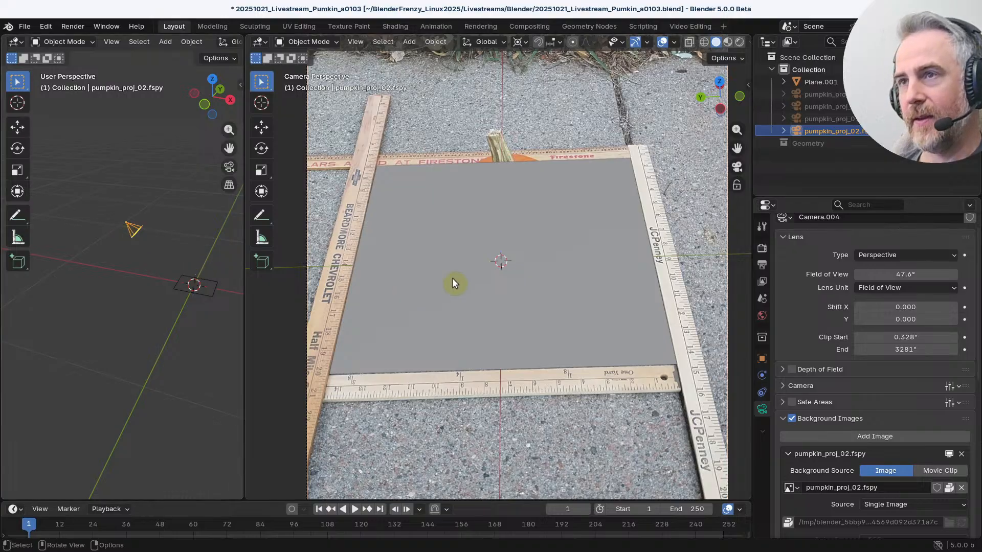
key(ctrl+space)
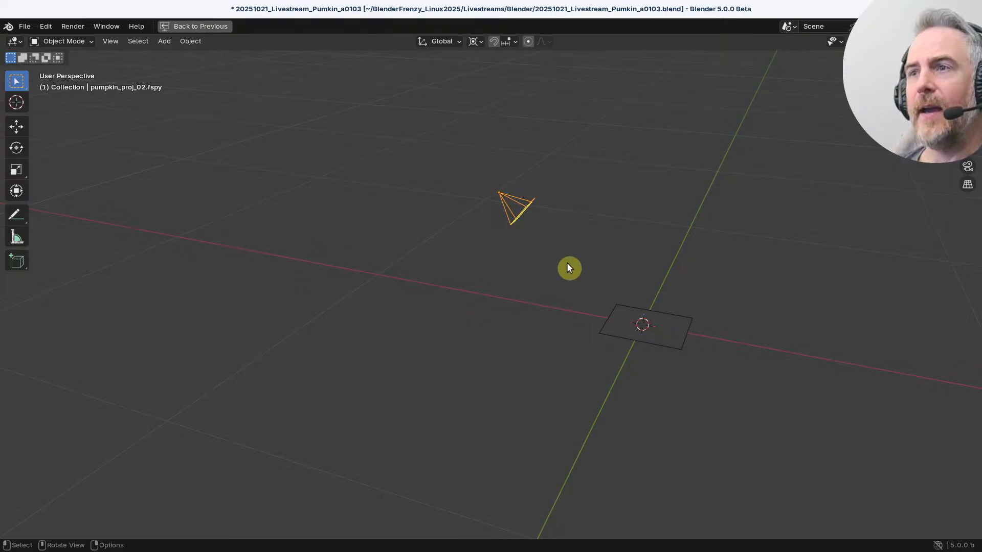
middle_drag(569, 269, 556, 216)
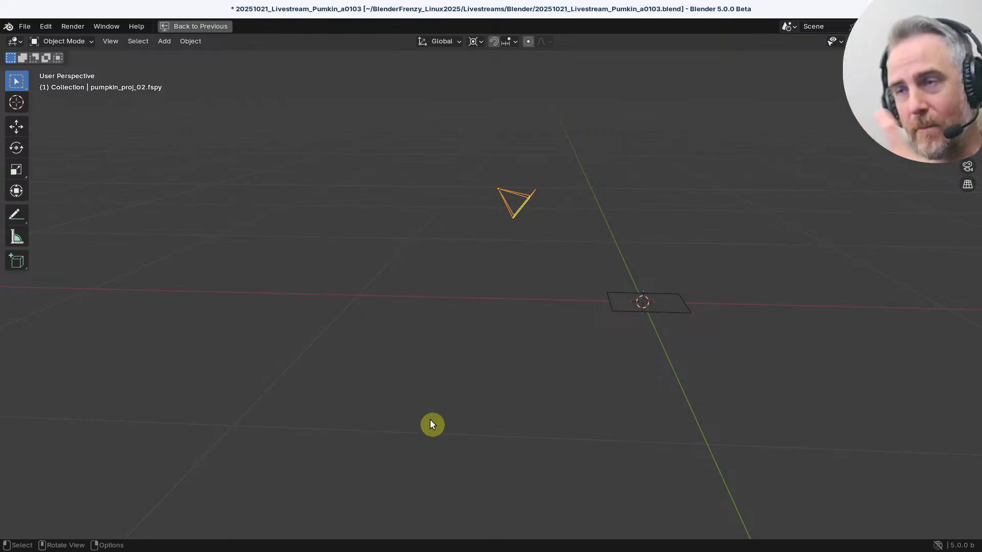
Step: Parent the pumpkin_proj_02.fspy camera to Plane.001 with the Object parenting option
click(629, 302)
middle_drag(604, 361, 525, 220)
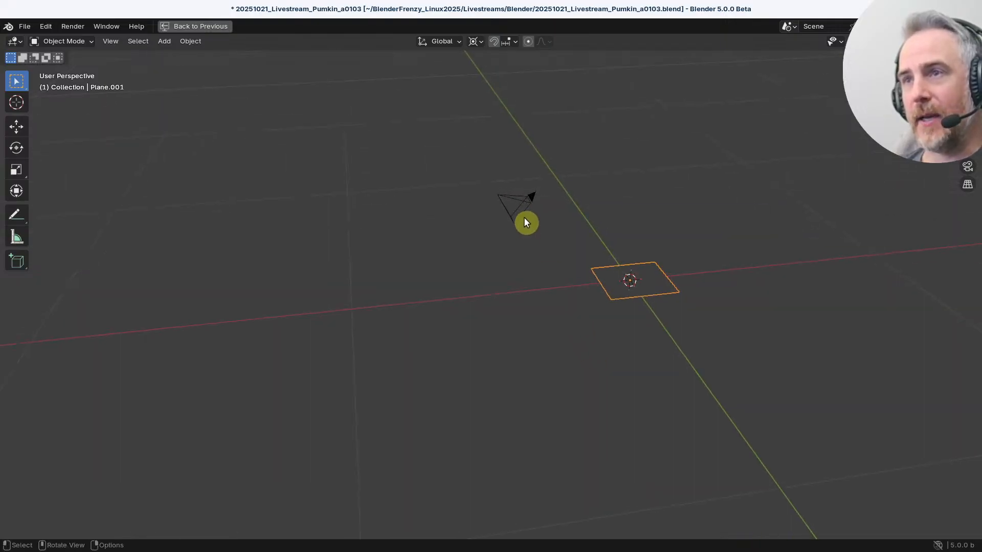
click(521, 207)
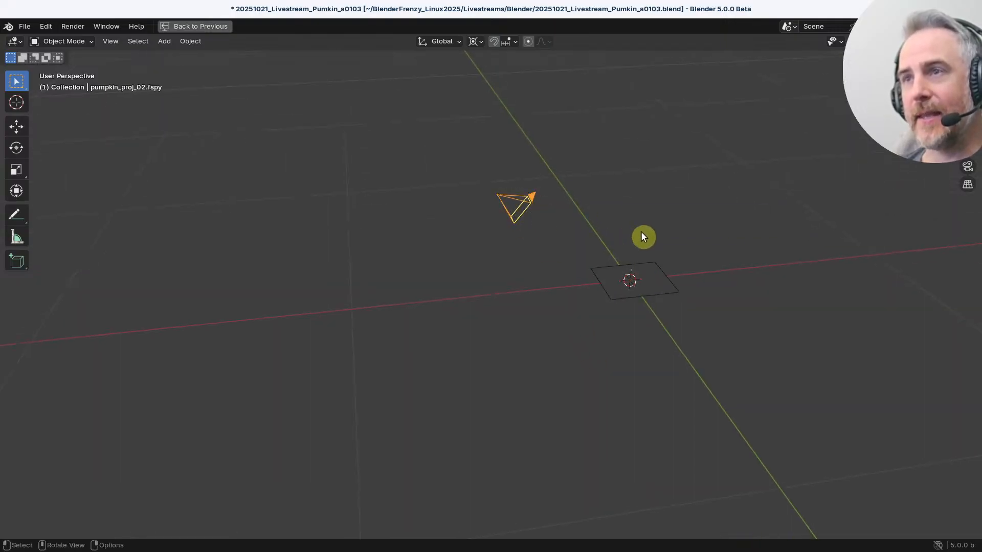
shift+click(648, 289)
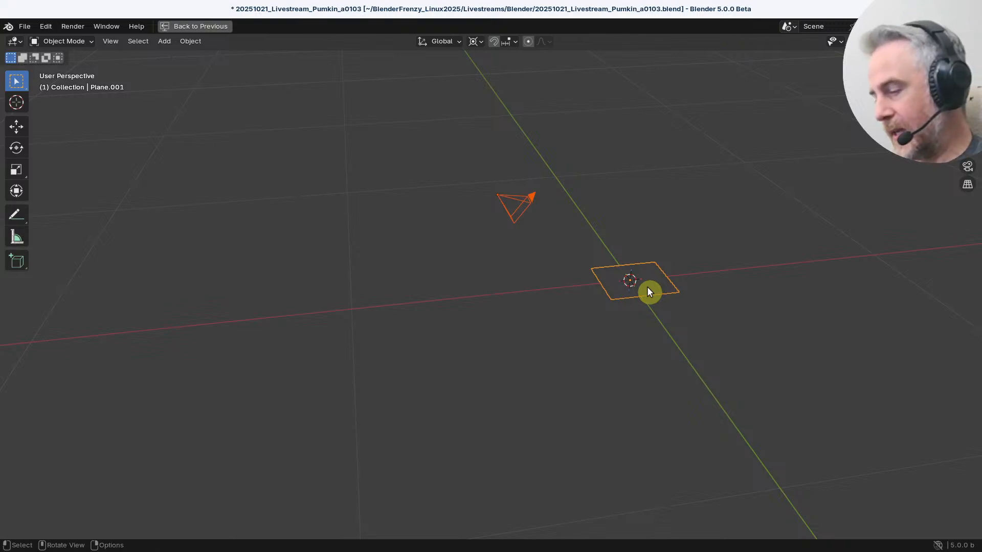
key(ctrl+p)
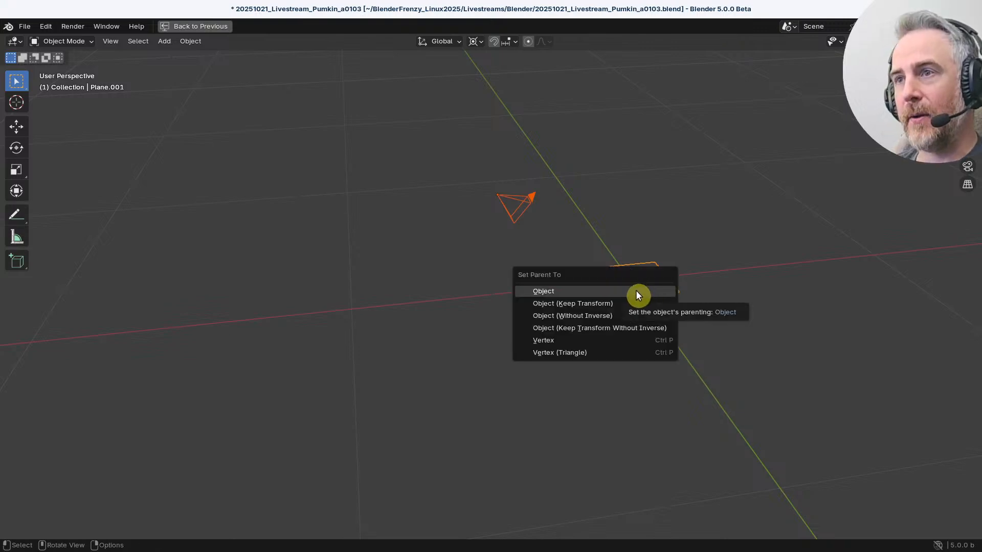
click(637, 295)
middle_drag(482, 300, 654, 313)
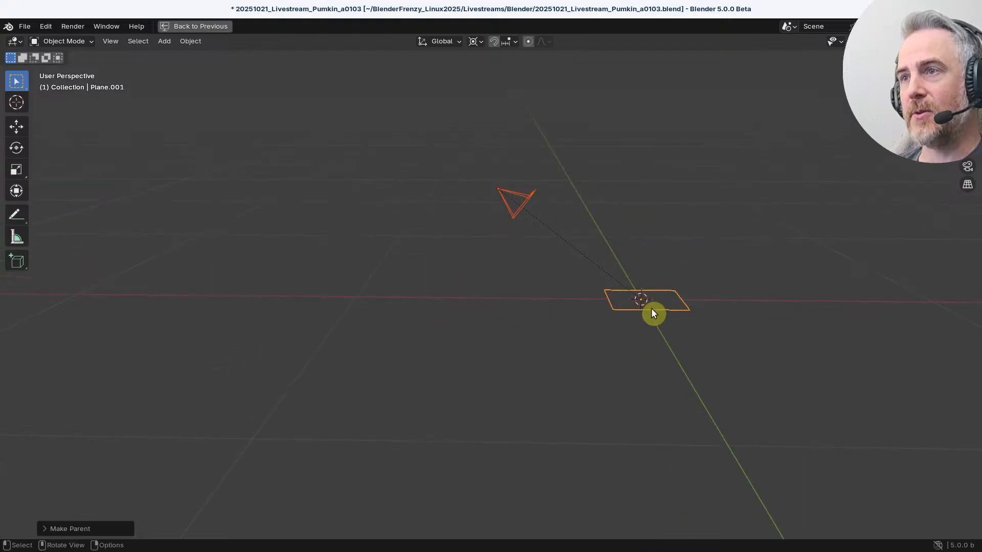
Step: Try scaling Plane.001 to check that the parented camera scales along with it
click(660, 312)
key(s)
right_click(696, 318)
key(s)
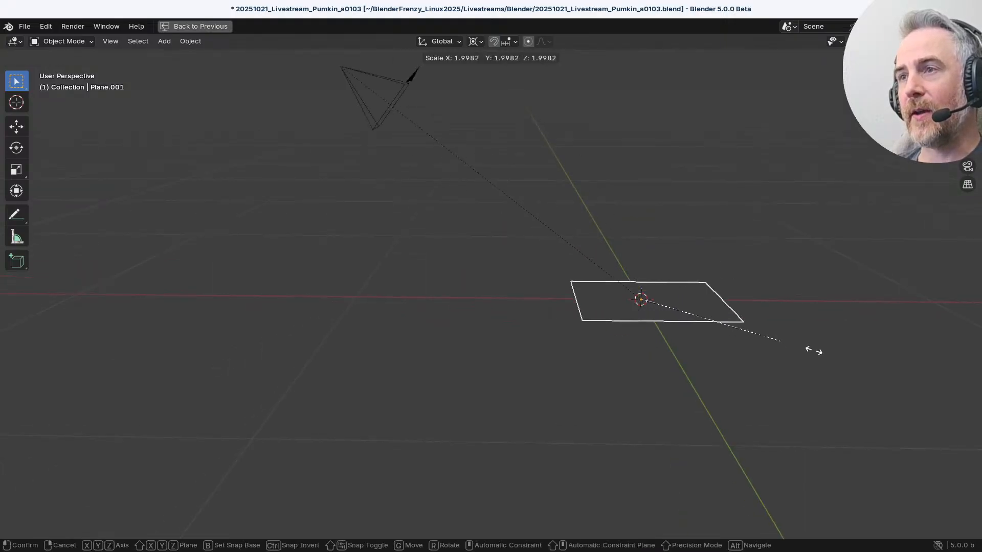
right_click(510, 202)
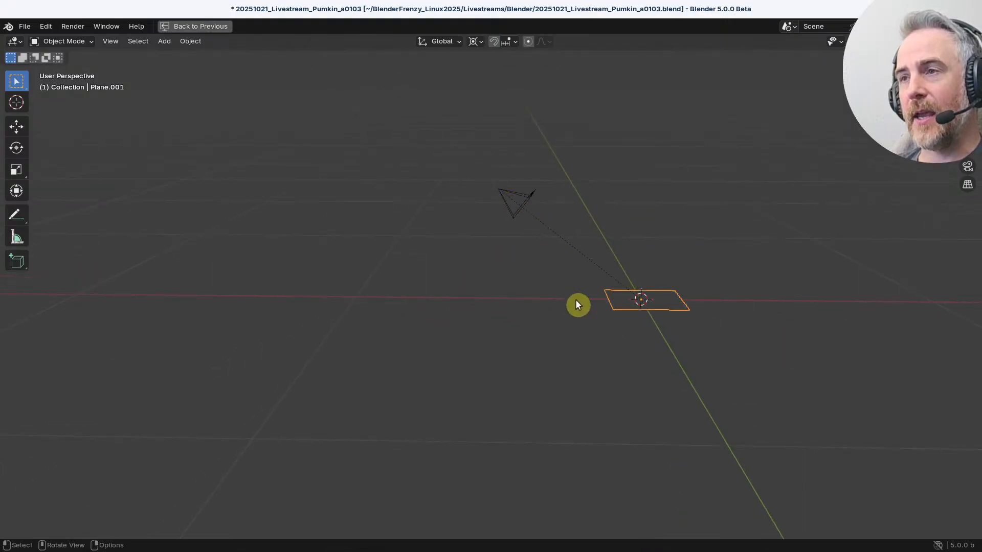
Step: Restore the full window layout, enable the Geometry collection and select only Plane.001
click(207, 28)
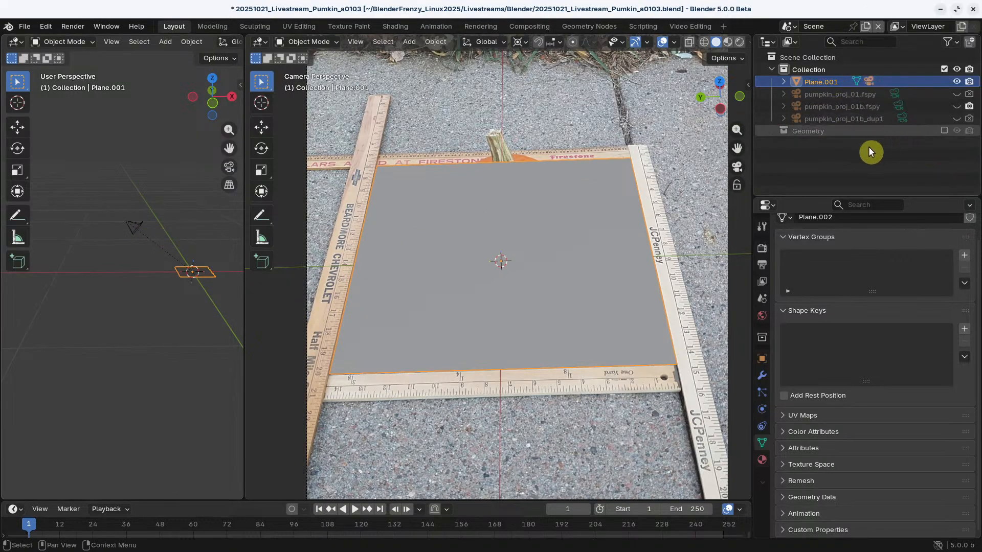
click(944, 131)
scroll(164, 290, down, 4)
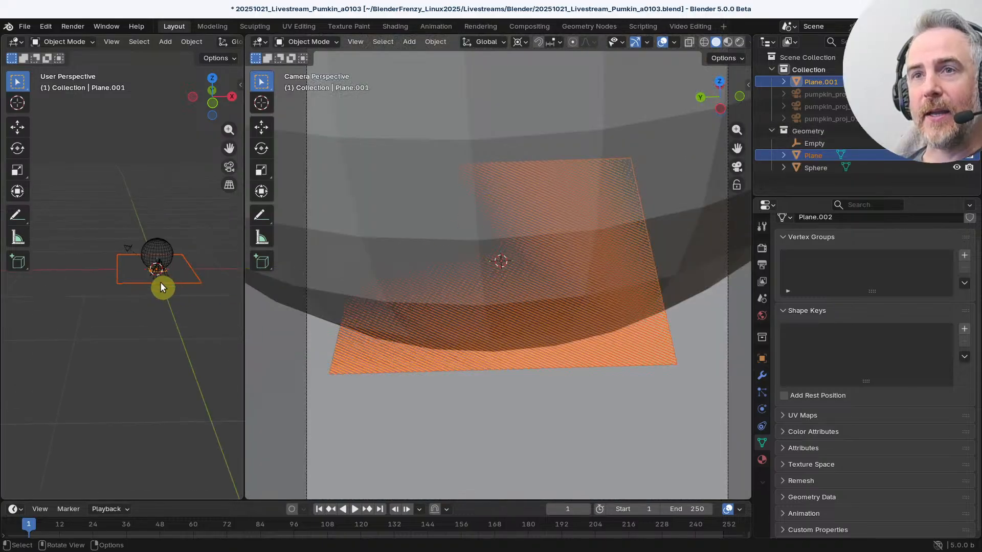
scroll(161, 281, up, 8)
scroll(176, 264, down, 4)
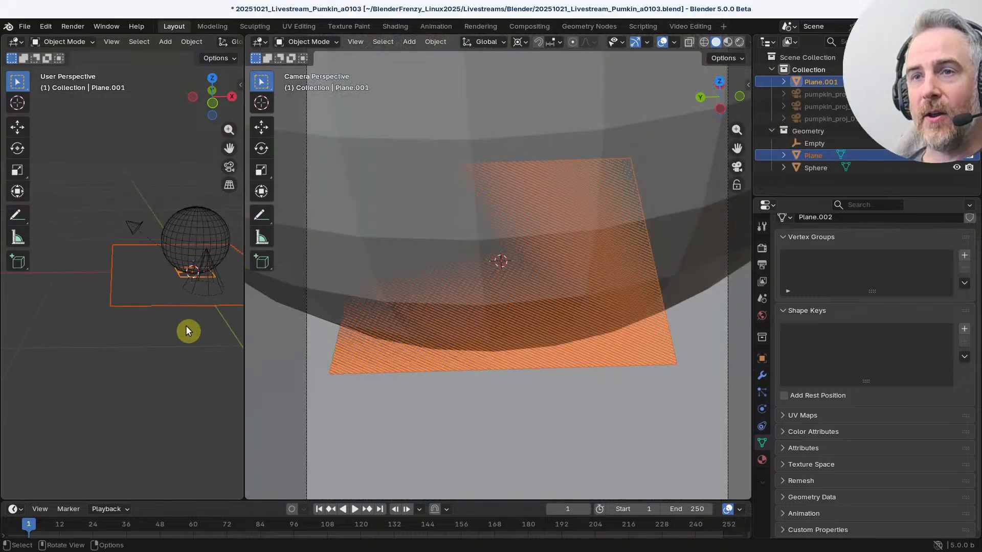
key(a)
key(alt+a)
click(820, 82)
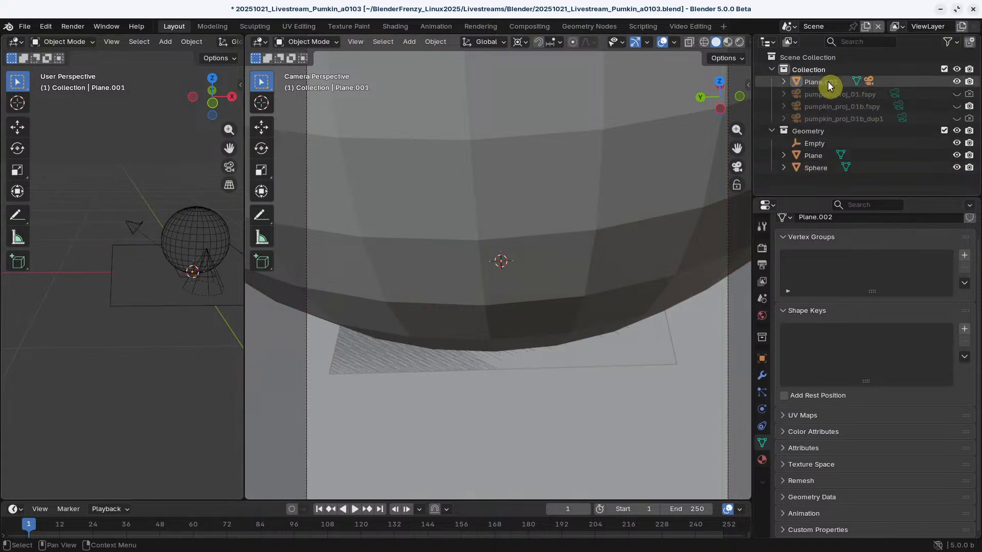
Step: Switch the camera viewport to a free perspective of the whole scene and merge the two 3D viewports into one
key(Home)
scroll(572, 269, down, 5)
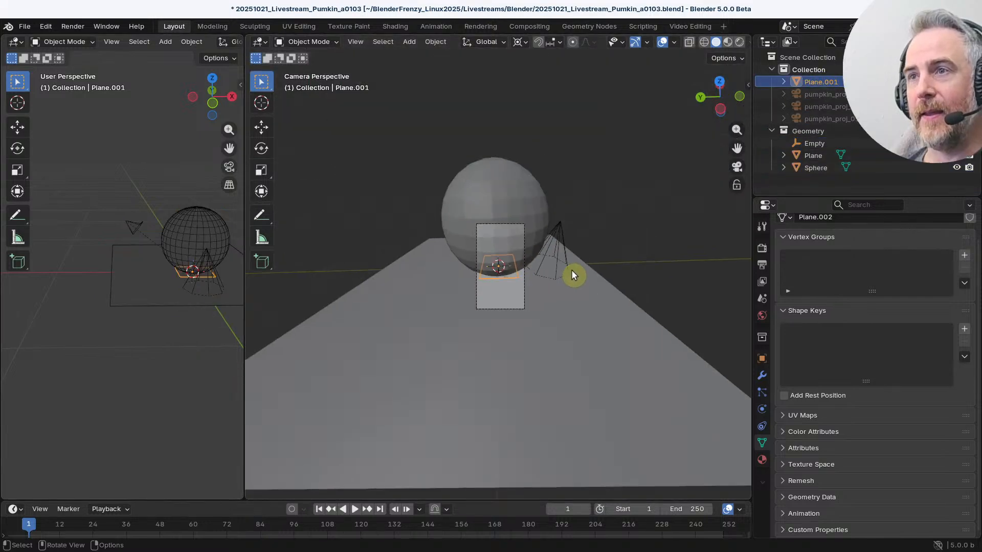
middle_drag(572, 269, 480, 265)
scroll(435, 261, down, 6)
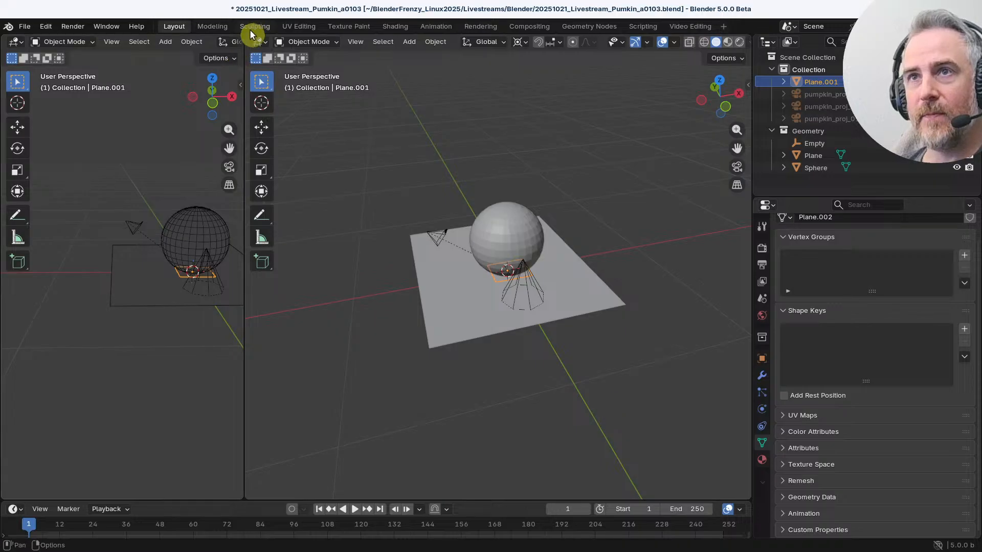
drag(244, 38, 228, 41)
scroll(409, 268, up, 1)
scroll(409, 268, down, 2)
Step: Scale up Plane.001 with its parented camera toward the size of the Geometry collection's plane
key(s)
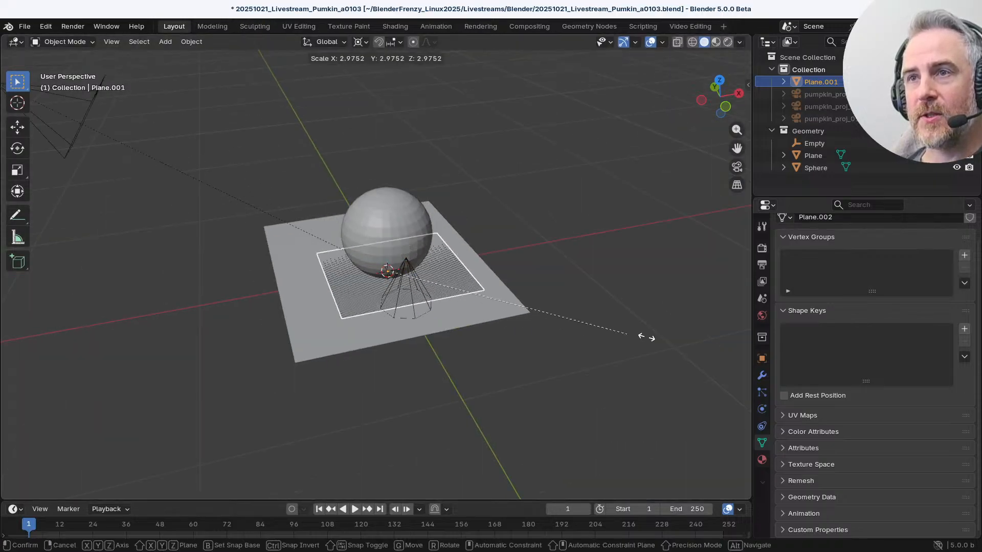
click(723, 337)
middle_drag(256, 268, 429, 343)
scroll(234, 279, down, 4)
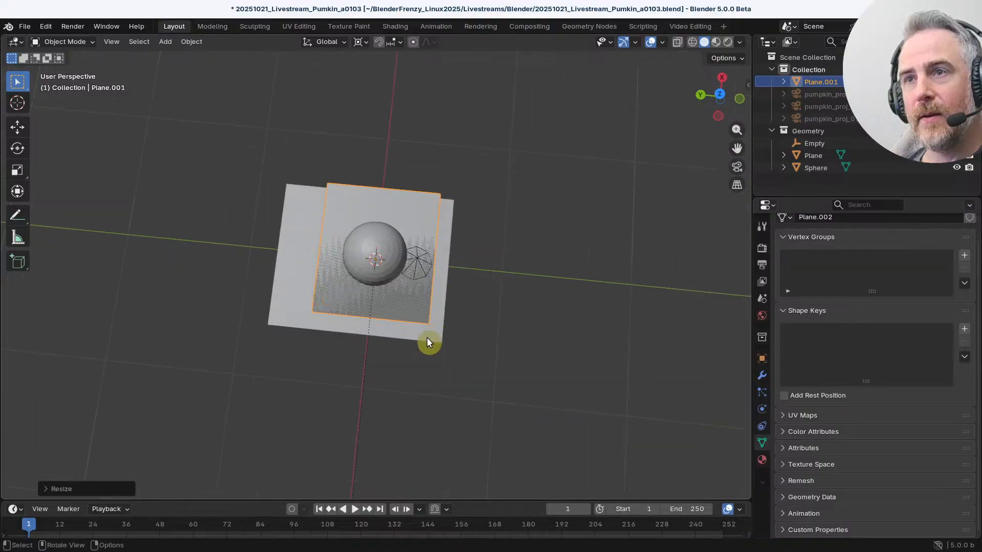
key(s)
click(460, 329)
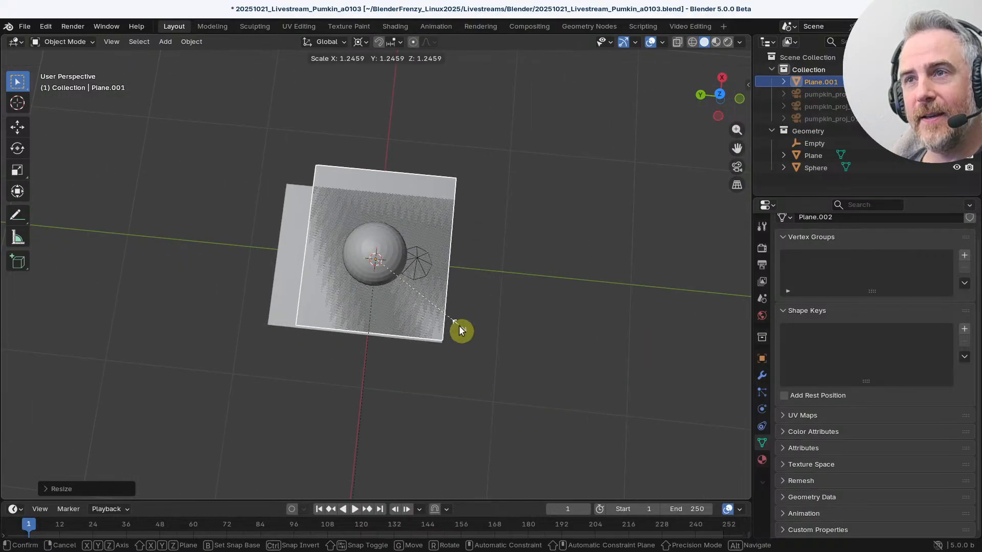
Step: Move Plane.001 over the Geometry collection's plane and rescale it so their widths roughly match
key(g)
click(441, 339)
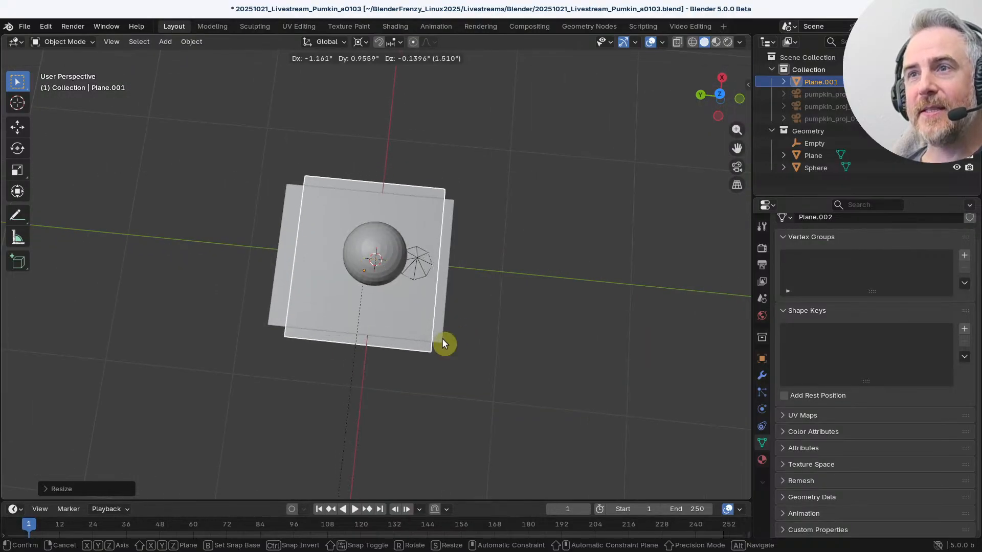
key(s)
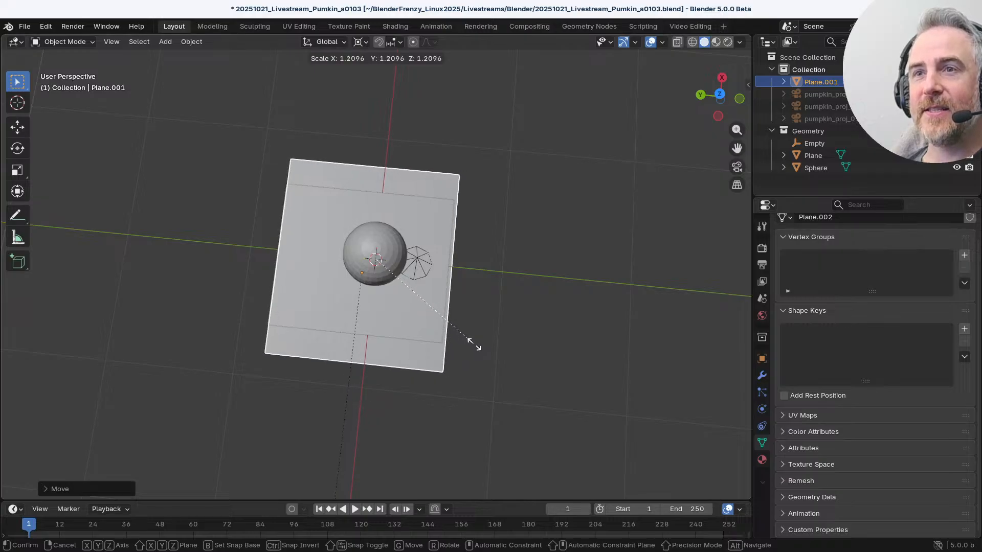
click(475, 357)
key(s)
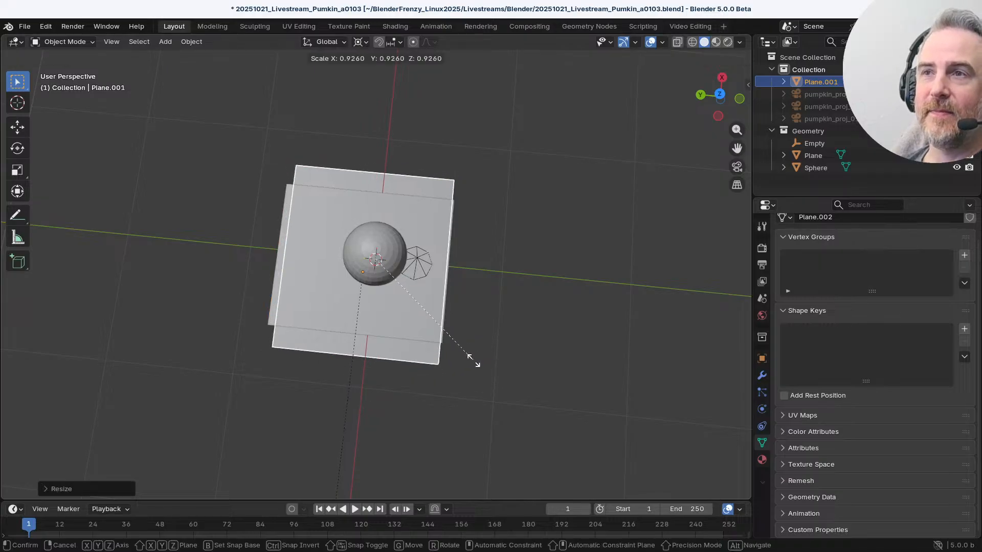
click(489, 379)
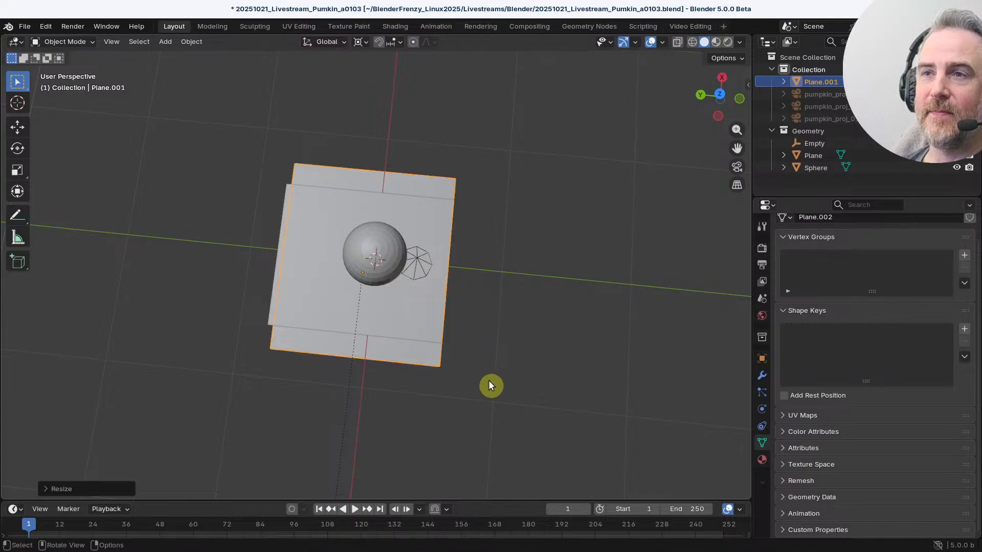
middle_drag(489, 380, 348, 292)
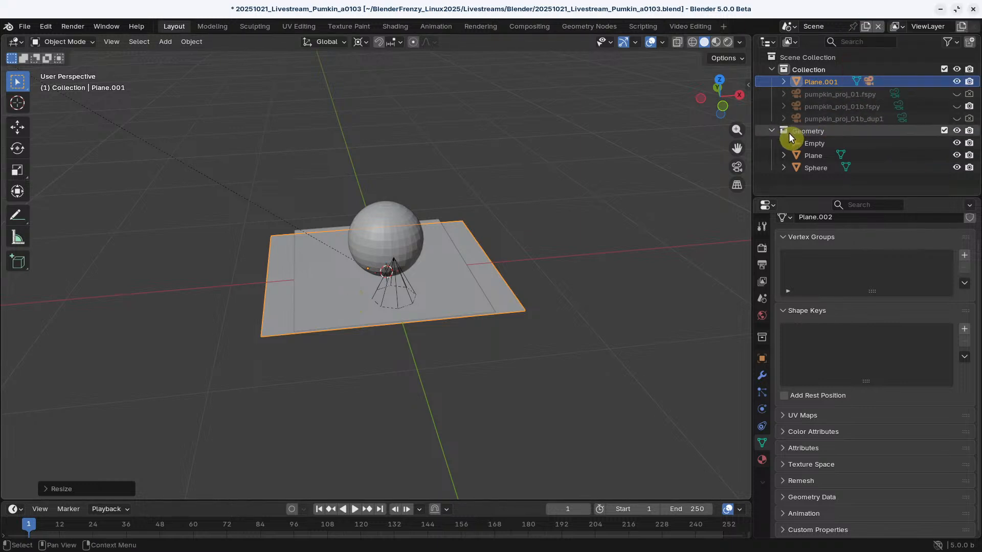
Step: Create a new collection directly under the Scene Collection and name it fSpy
click(771, 131)
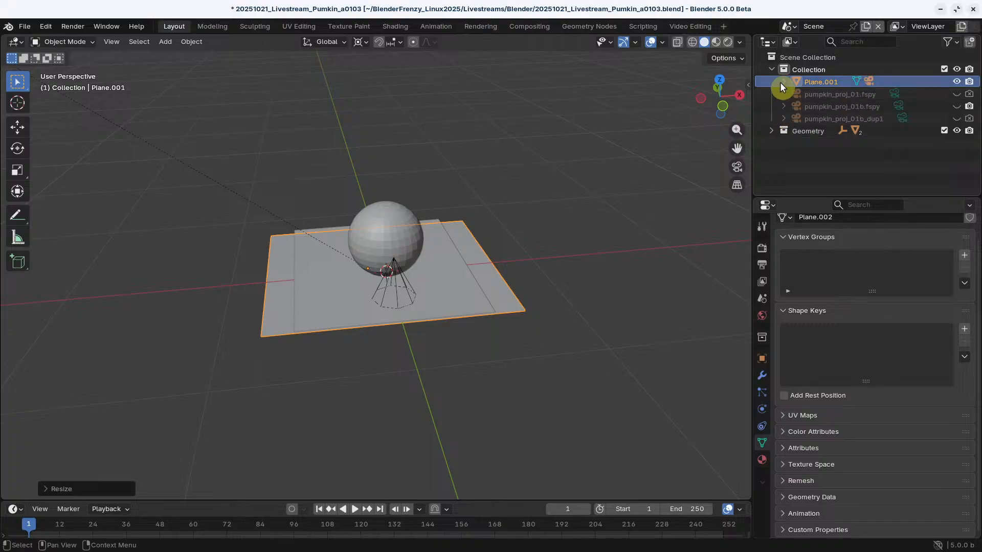
click(808, 71)
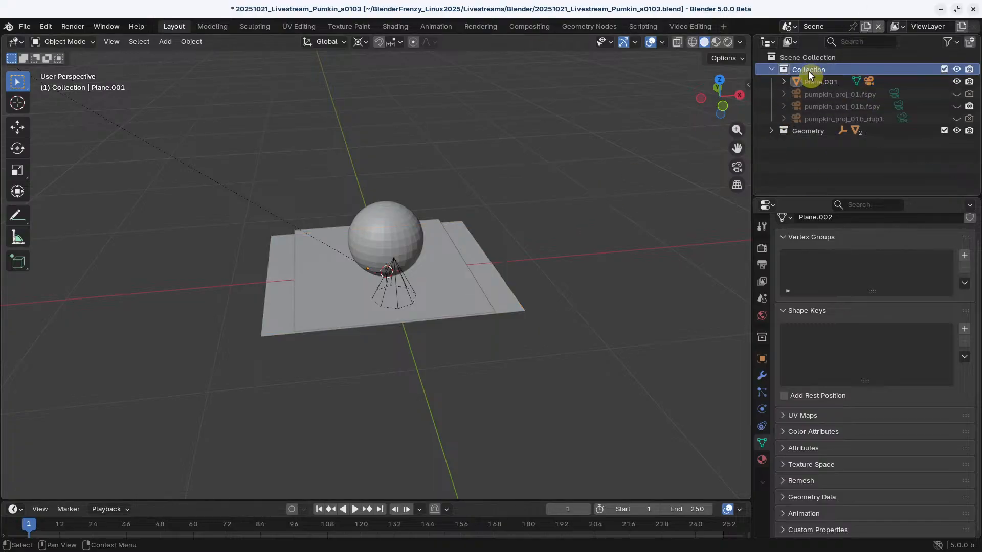
right_click(804, 58)
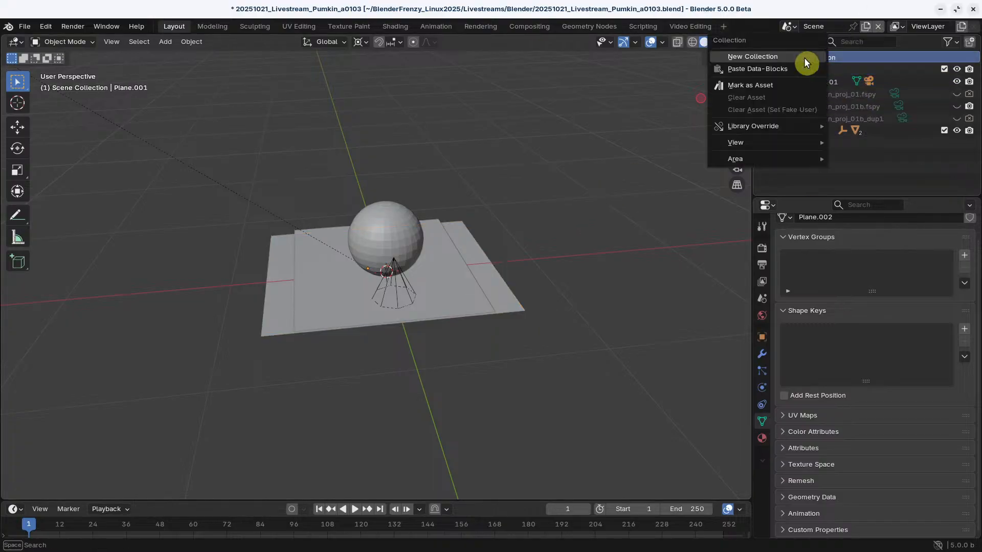
click(785, 56)
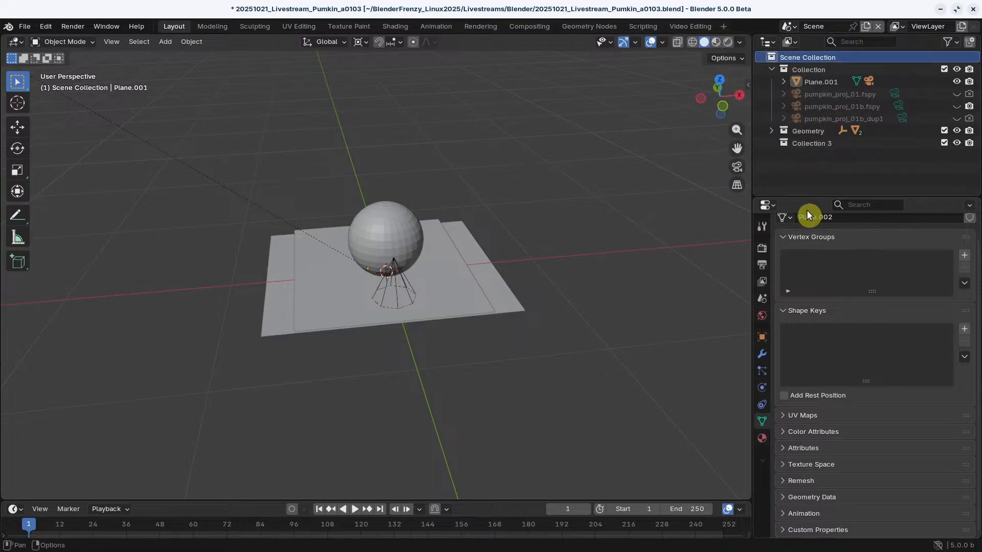
double_click(812, 142)
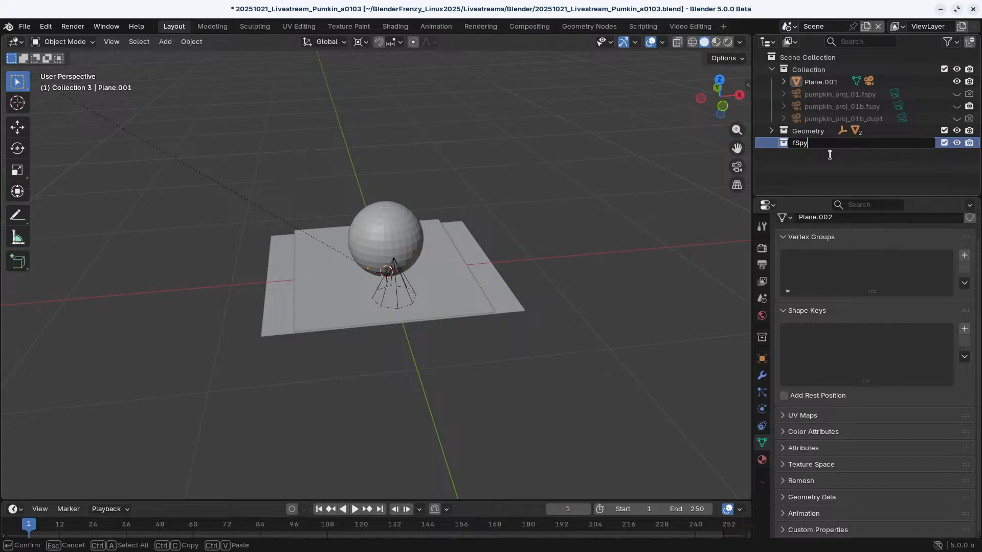
key(Return)
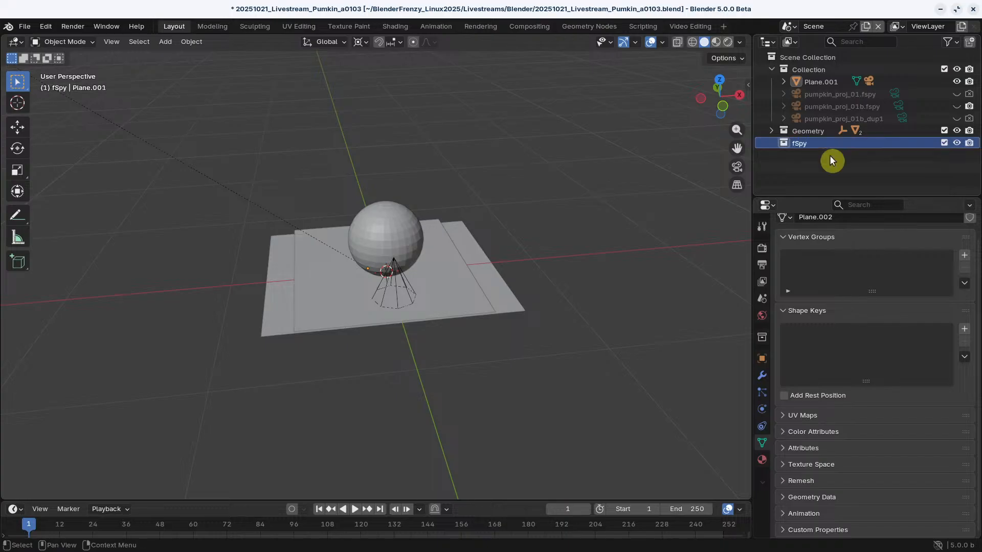
Step: Nest Collection and Geometry inside the fSpy collection and exclude fSpy from the view layer
click(786, 132)
click(771, 69)
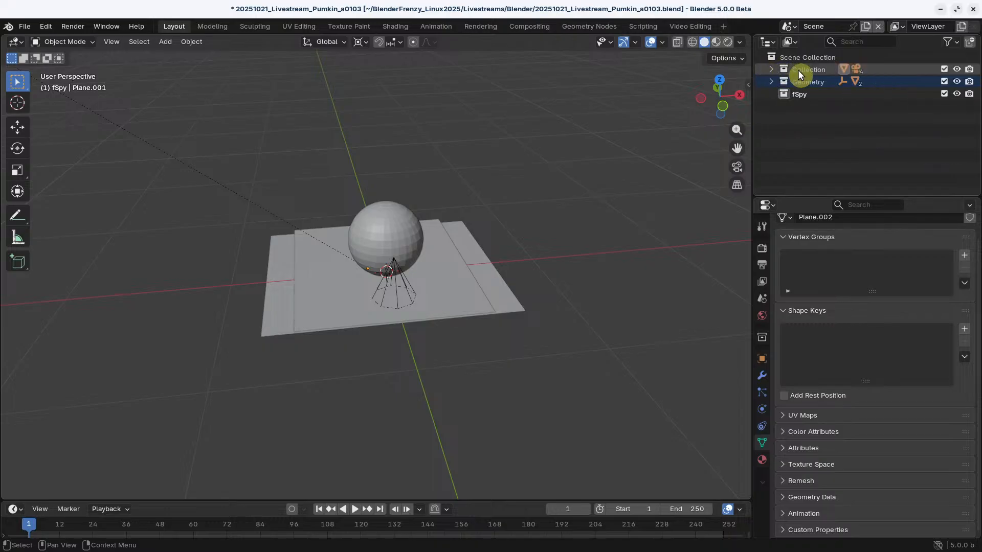
click(787, 71)
mouse_move(784, 69)
mouse_down()
mouse_move(791, 100)
mouse_move(791, 81)
mouse_up()
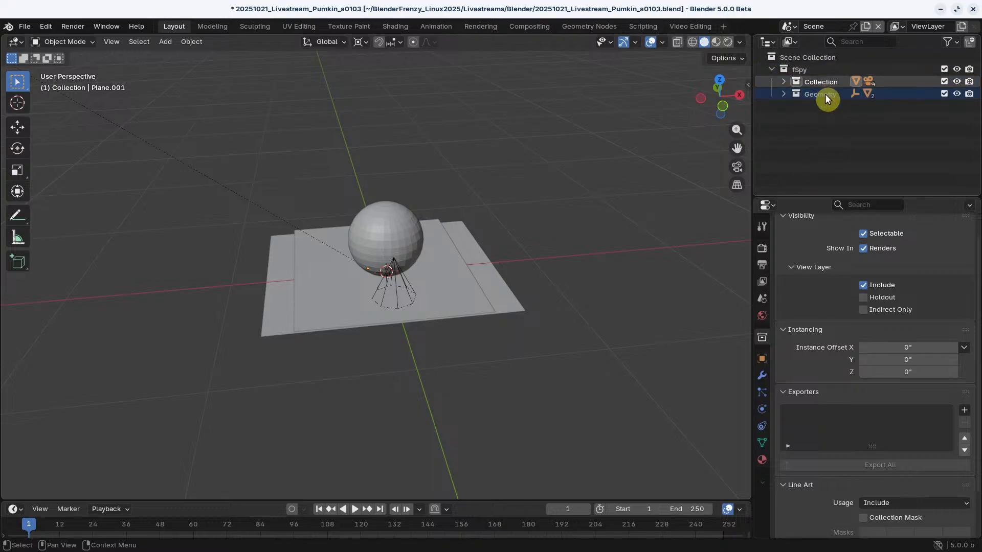
click(944, 69)
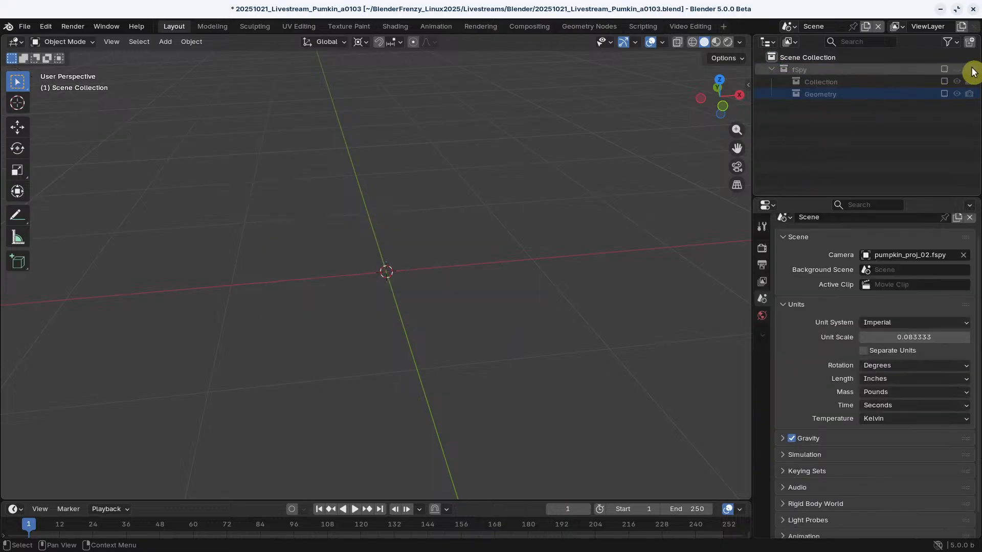
Step: Add a new camera to the emptied scene and clear its location and rotation
middle_drag(465, 270, 379, 274)
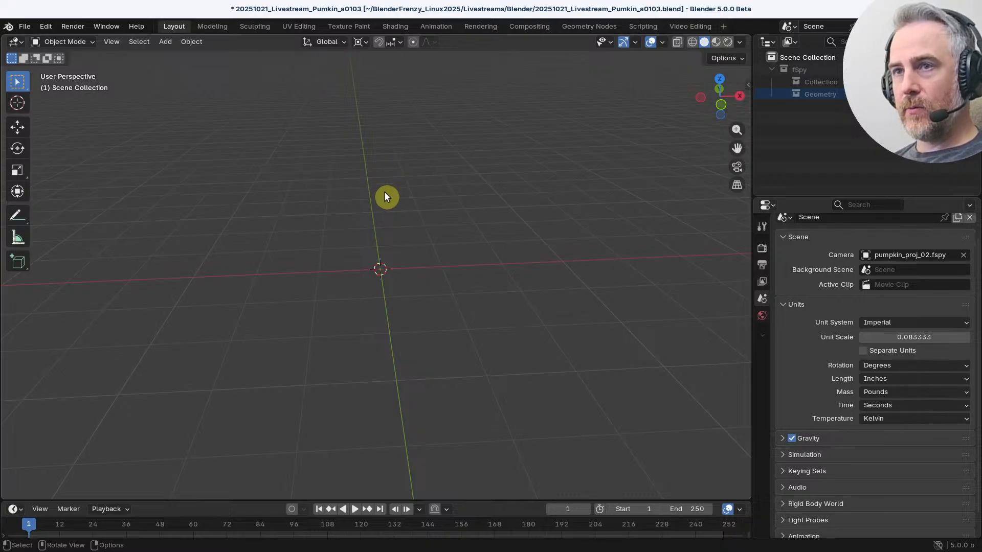
key(shift+a)
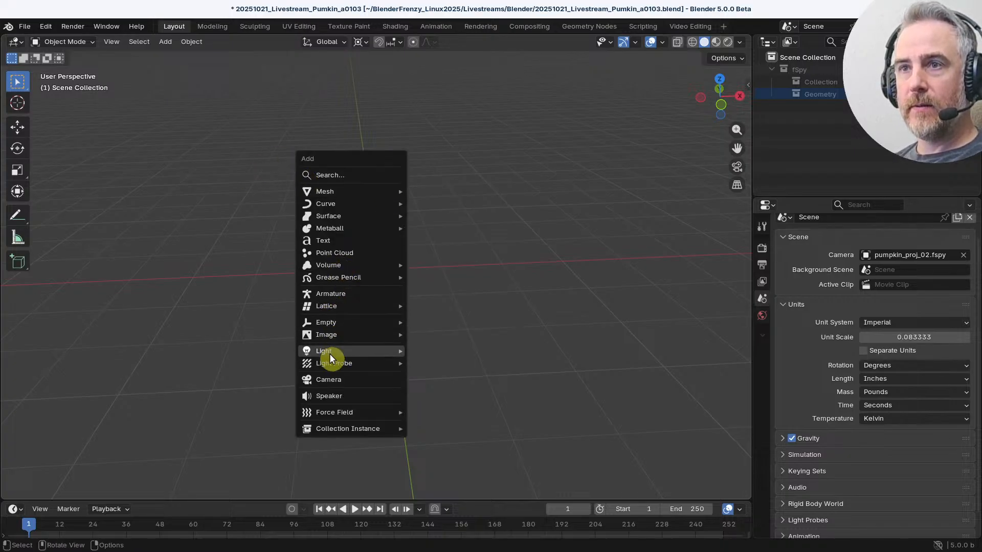
mouse_move(333, 337)
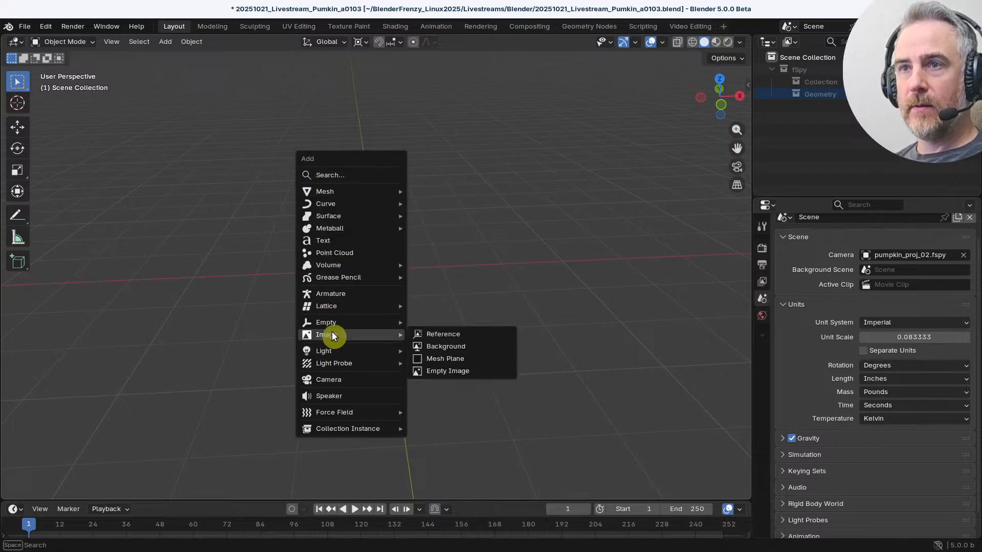
click(332, 380)
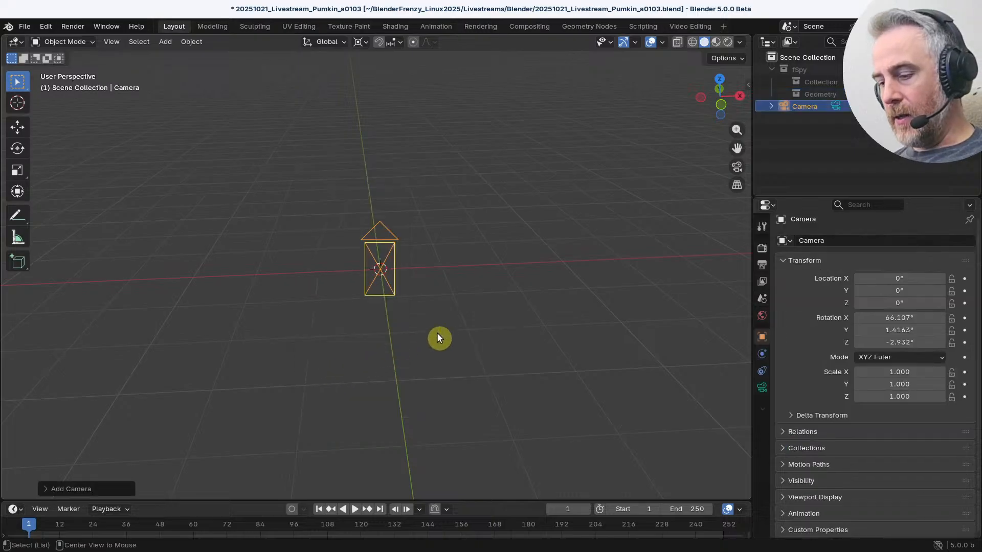
key(alt+g)
key(alt+r)
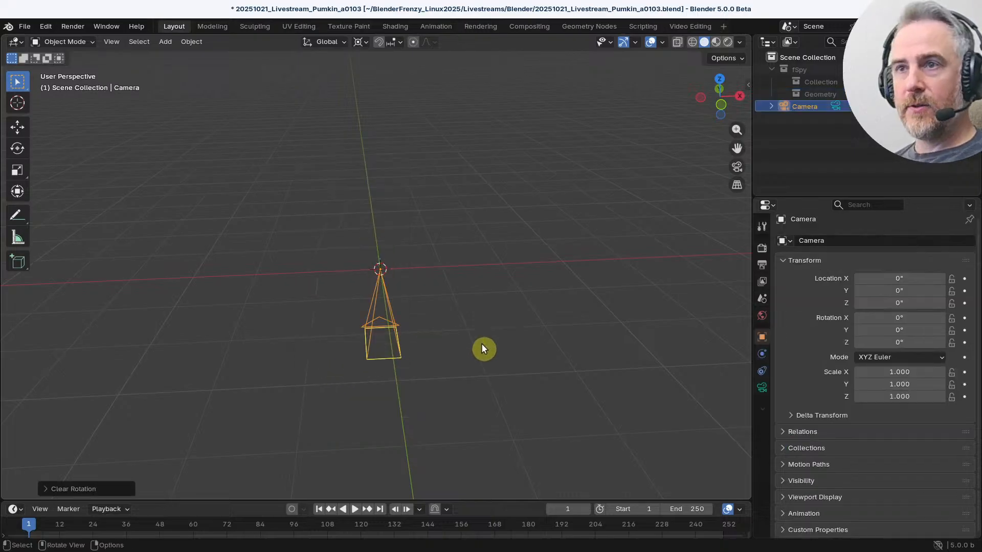
Step: In the right orthographic view, tilt the camera downward toward the origin and move it back along negative Y and up along Z
middle_drag(481, 343, 334, 427)
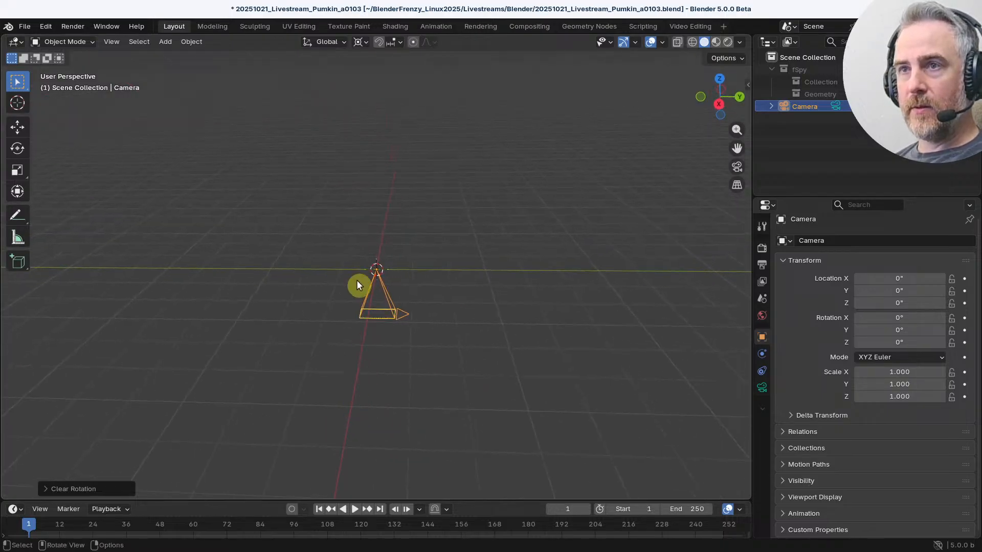
middle_drag(357, 282, 370, 264)
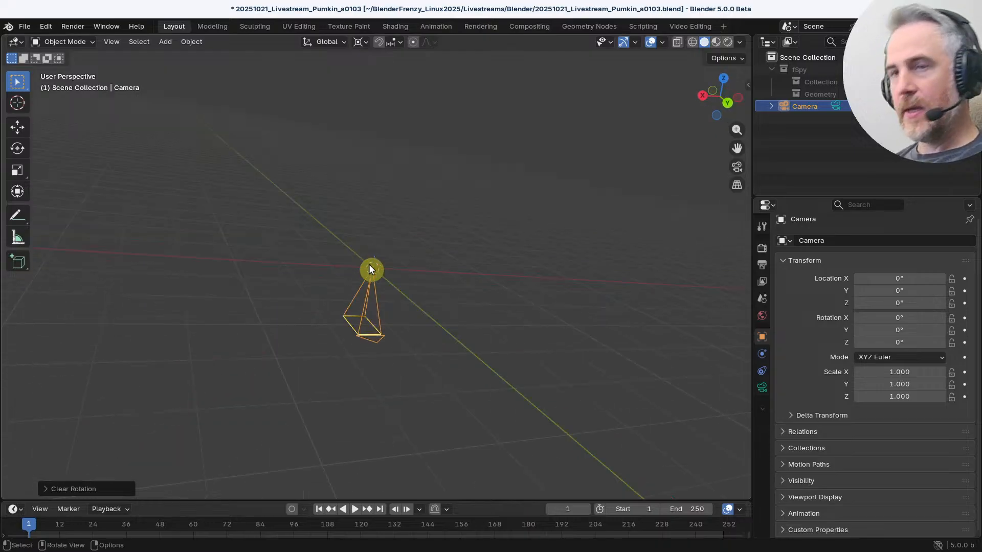
key(KP_0)
key(KP_3)
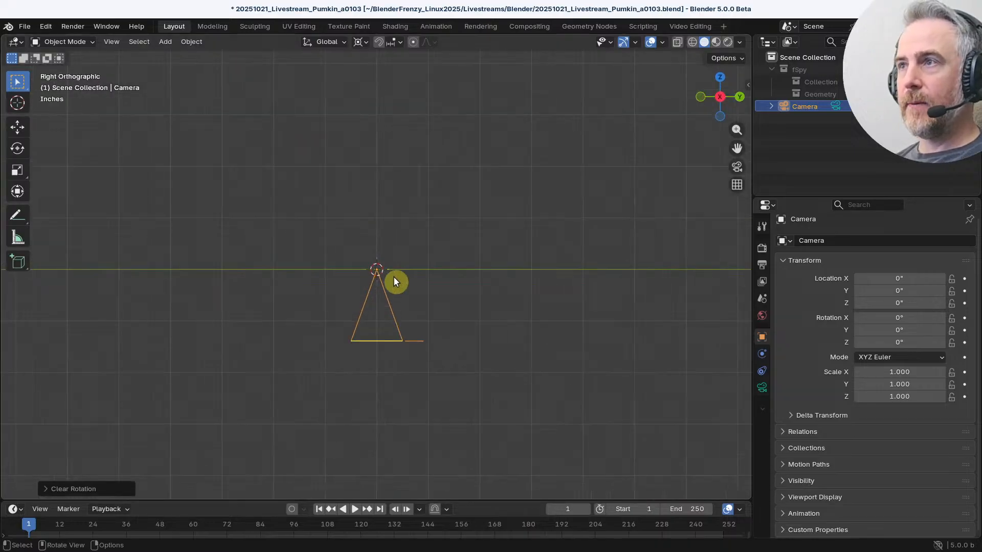
click(835, 106)
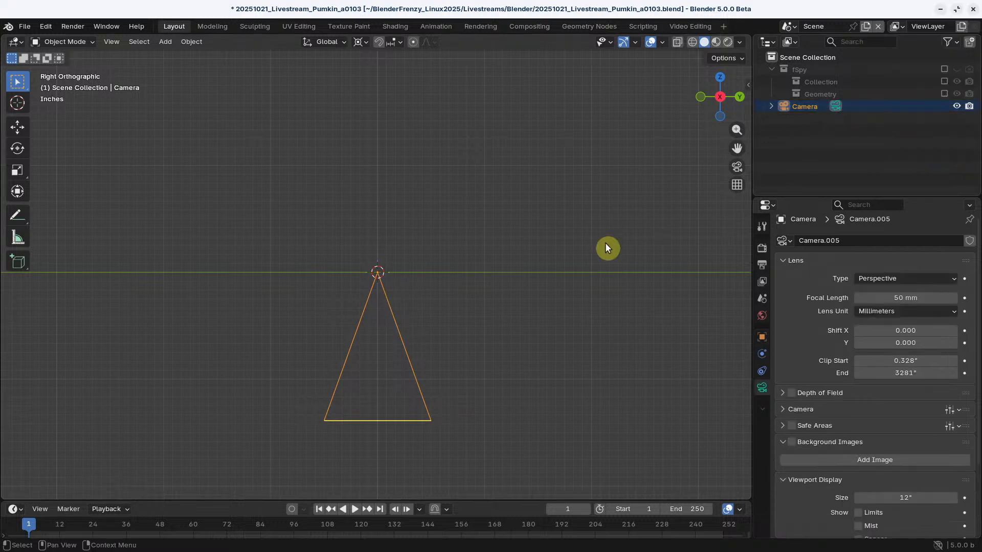
scroll(428, 305, down, 5)
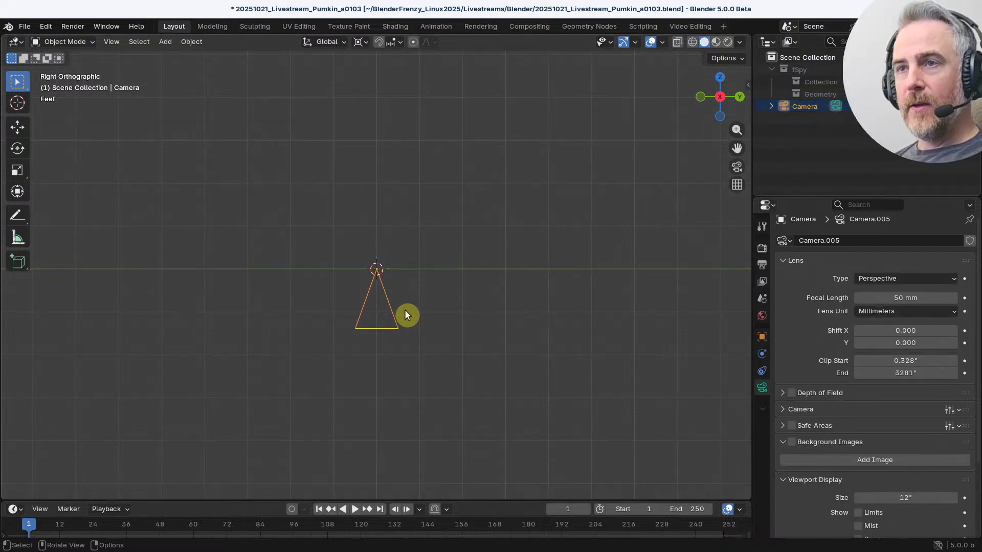
key(r)
click(482, 178)
key(g)
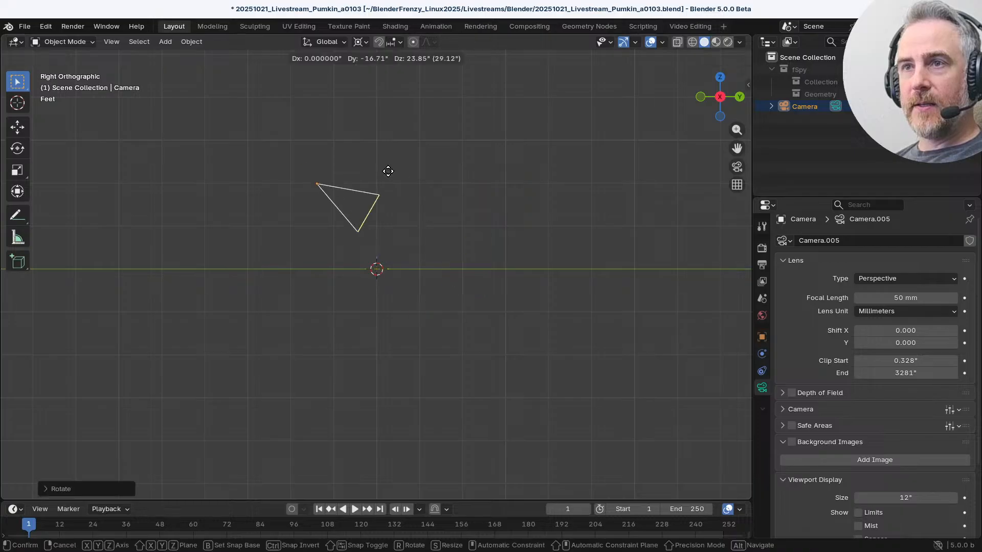
click(311, 138)
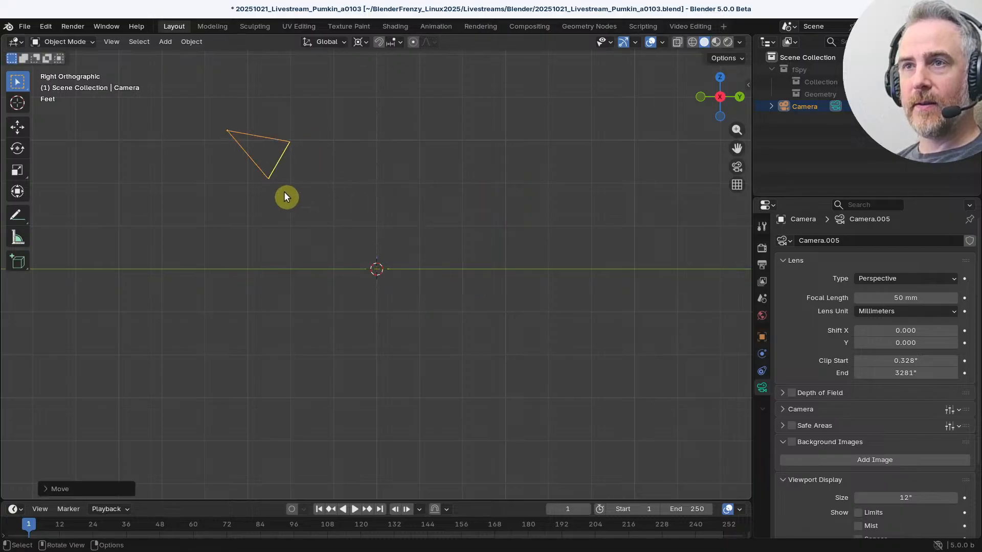
Step: Look through the new camera and add an empty background image entry to its settings
scroll(293, 242, down, 4)
middle_drag(292, 243, 504, 326)
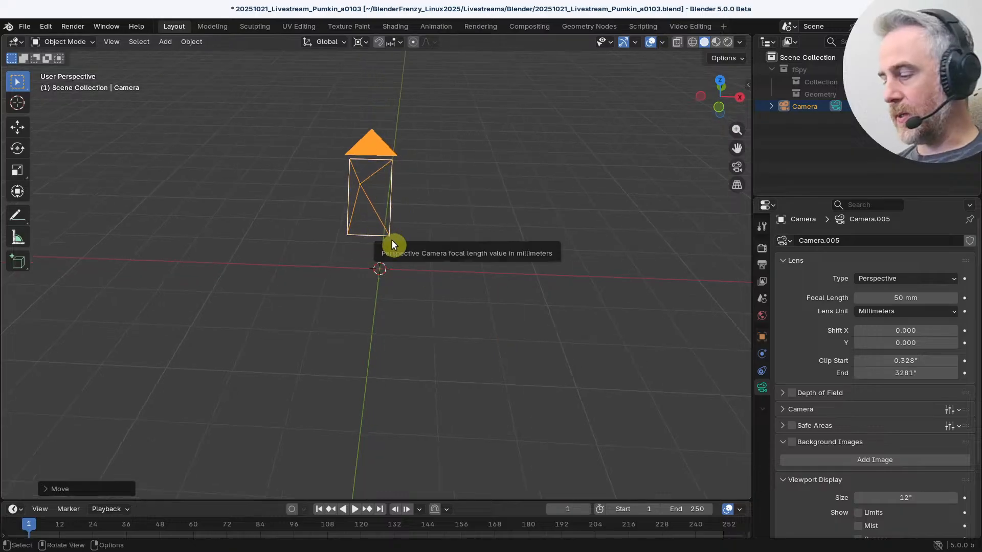
scroll(391, 239, up, 4)
key(KP_0)
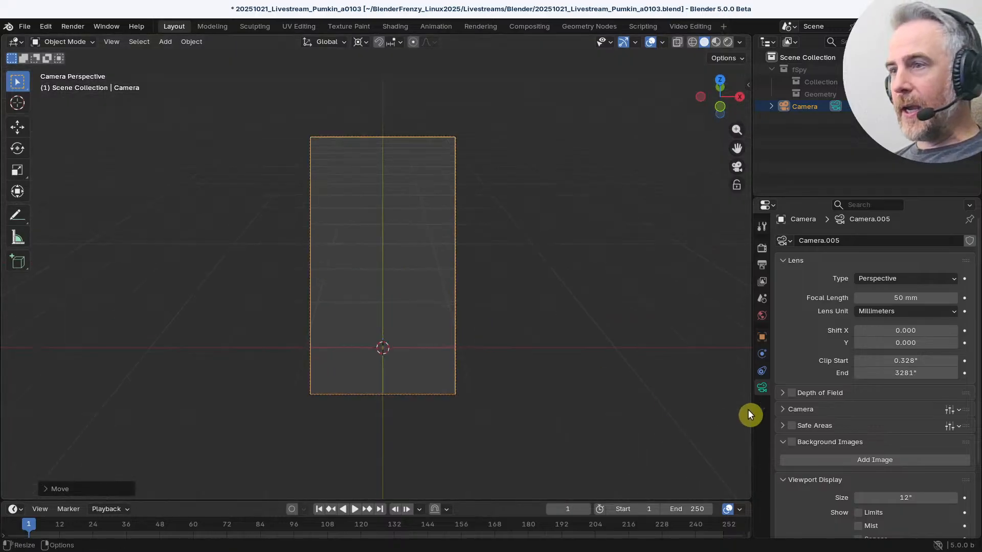
click(864, 460)
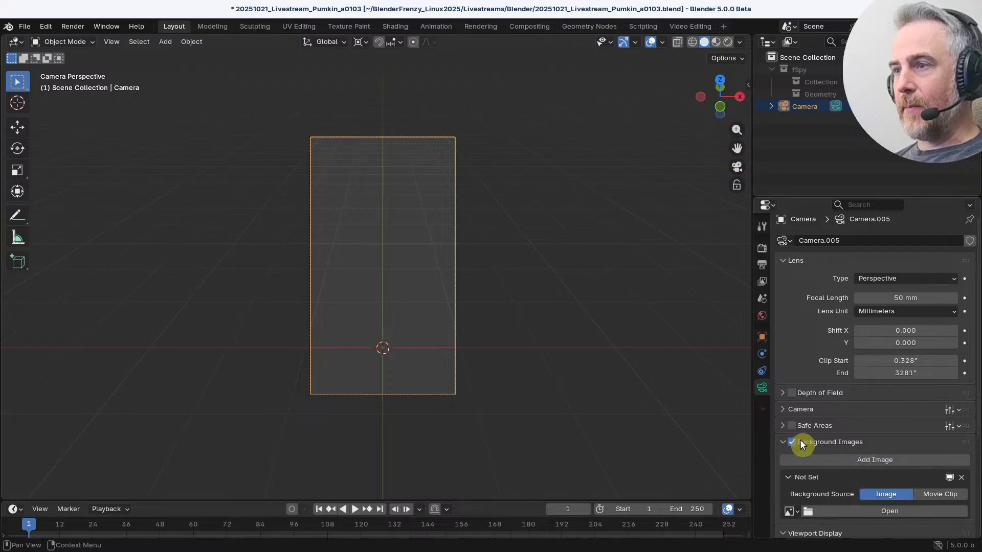
scroll(792, 463, down, 3)
click(791, 440)
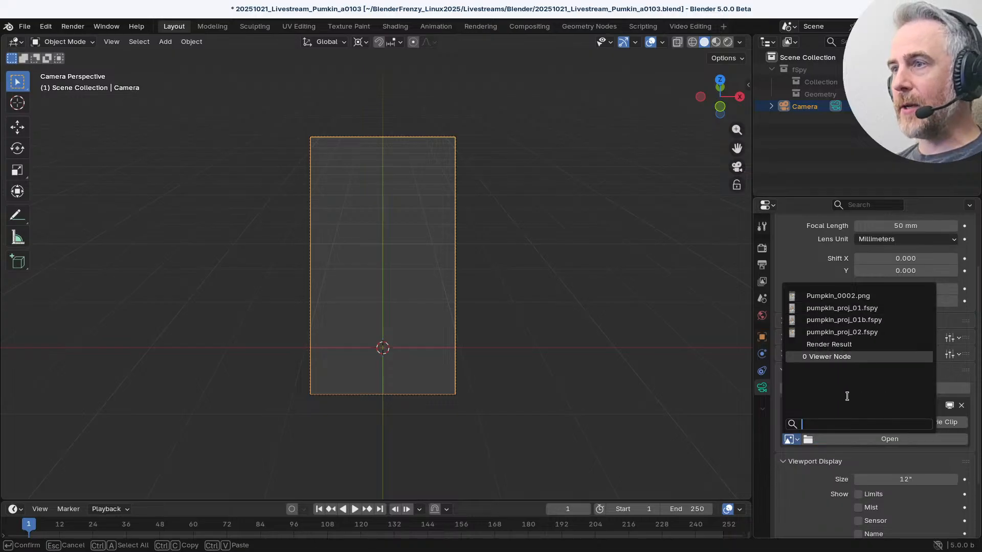
click(835, 382)
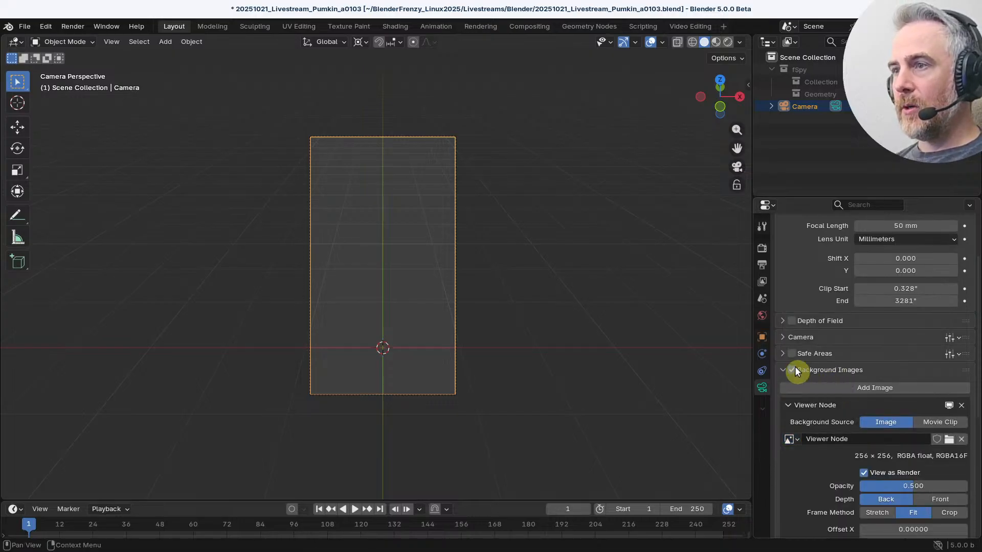
click(961, 440)
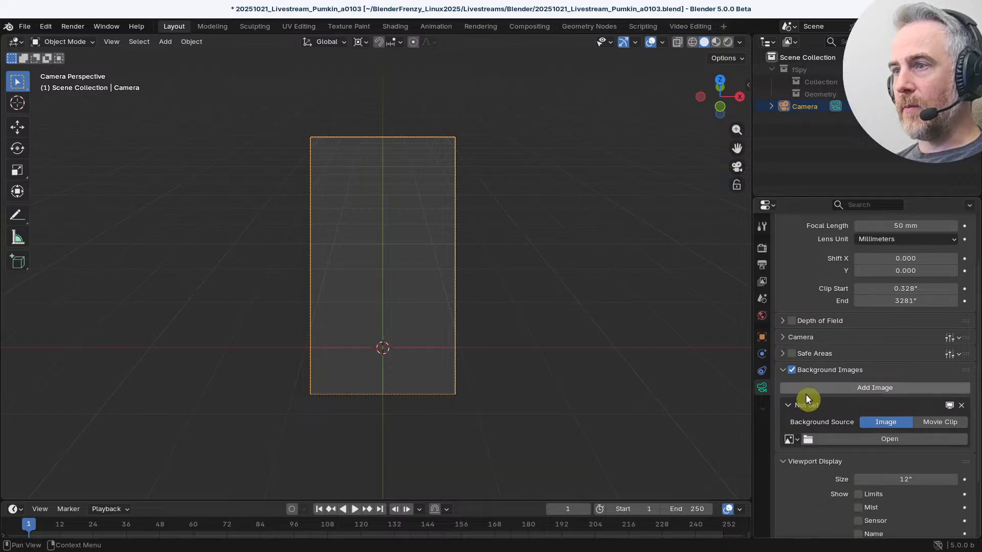
Step: Load Pumpkin_0001.png as the camera's background image and set its opacity to 1.000
click(890, 439)
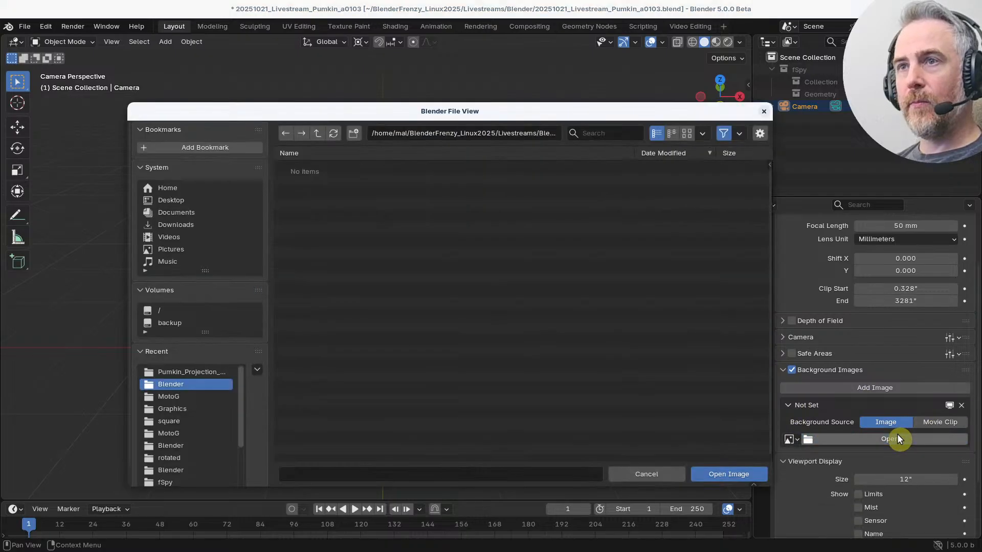
drag(544, 125, 981, 153)
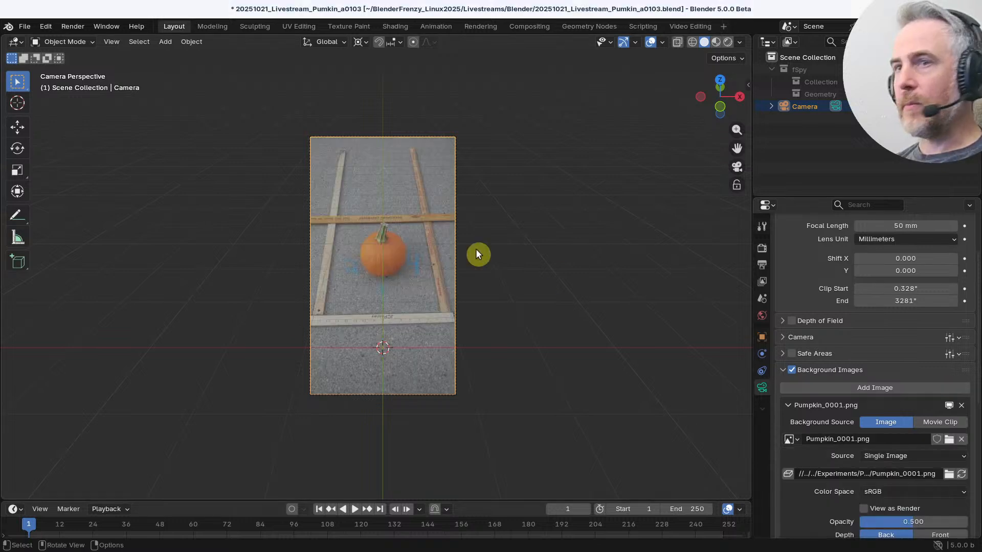
scroll(845, 375, down, 6)
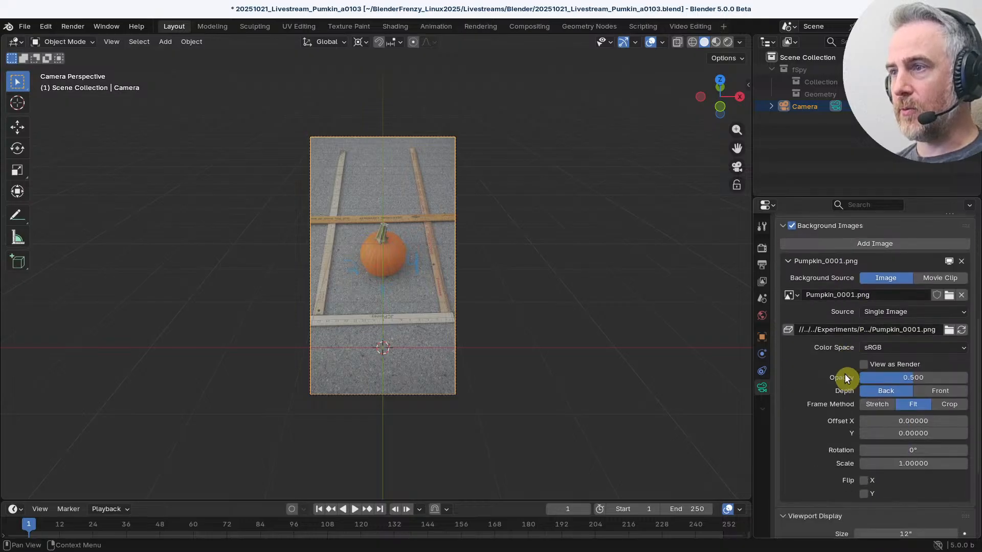
drag(919, 377, 967, 377)
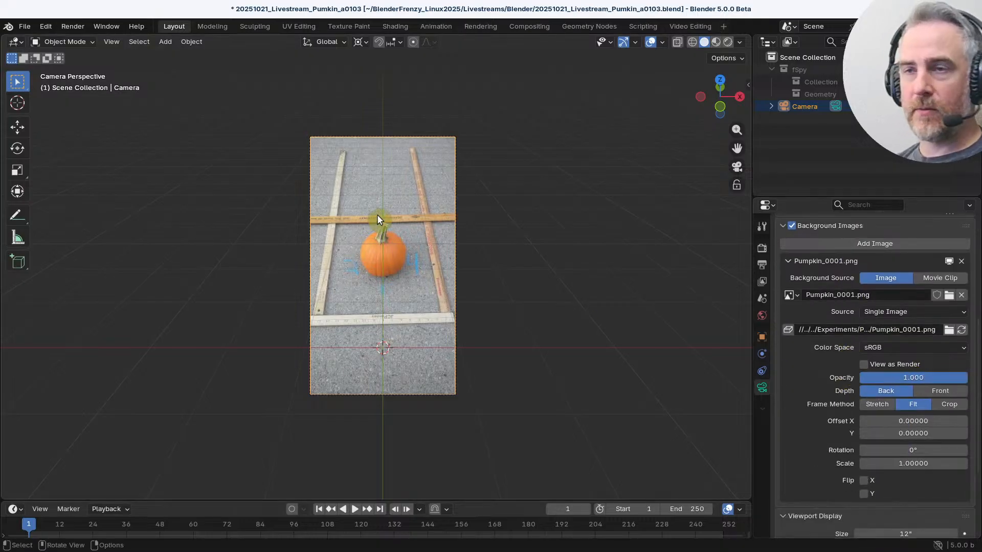
scroll(376, 213, up, 3)
scroll(456, 255, down, 2)
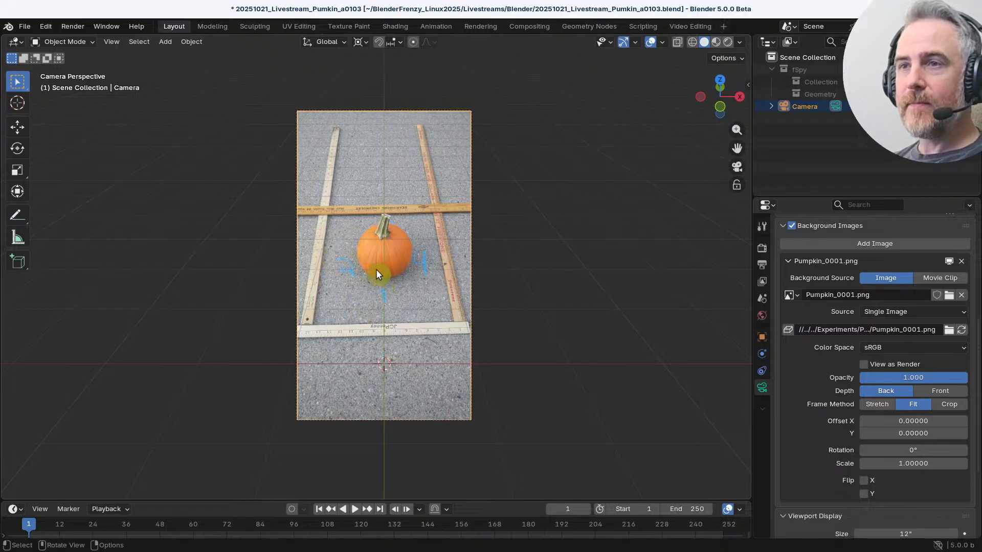
Step: Add a mesh plane at the world origin as ground reference for the photo
key(shift+a)
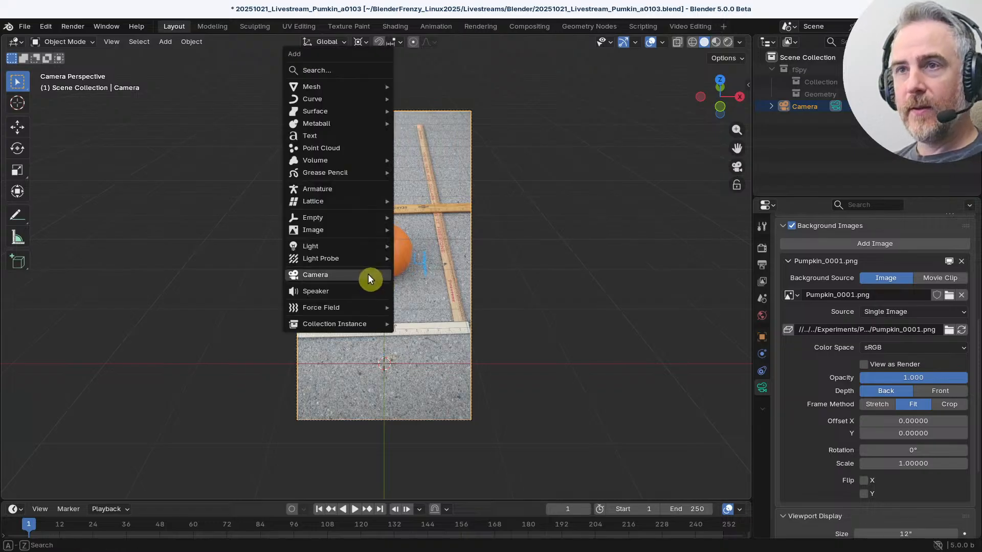
mouse_move(353, 87)
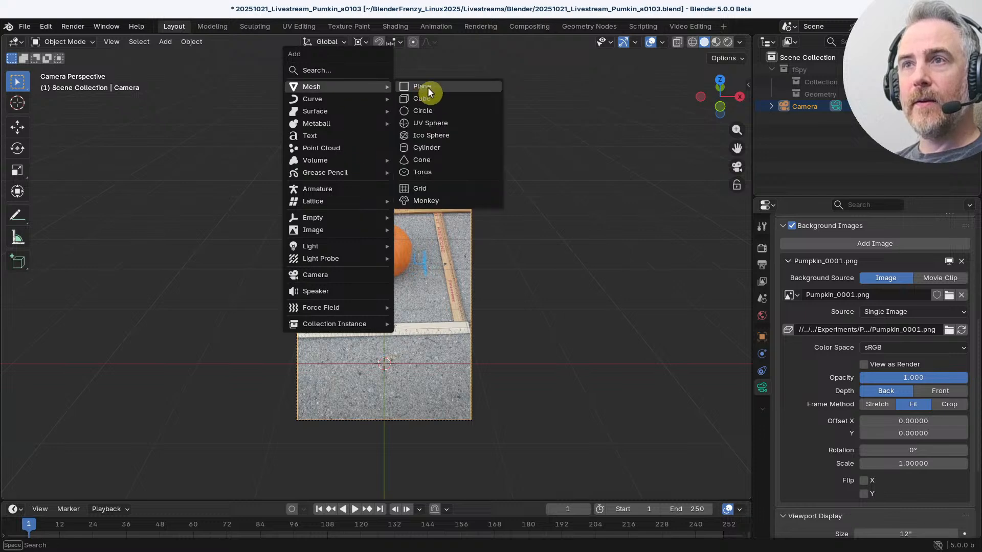
click(427, 88)
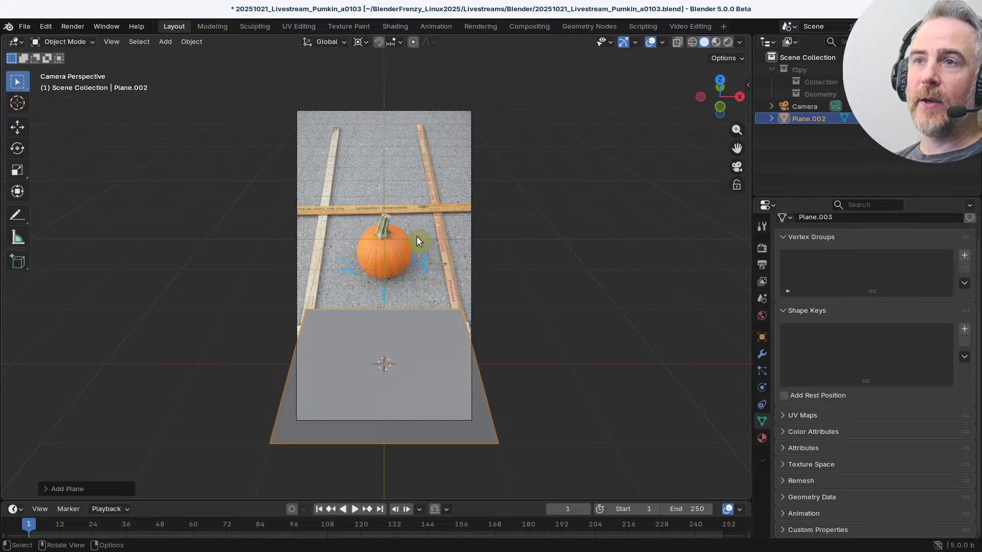
Step: Select the camera and set the viewport to wireframe shading so the photo shows through the plane
click(470, 236)
key(Home)
scroll(440, 303, down, 3)
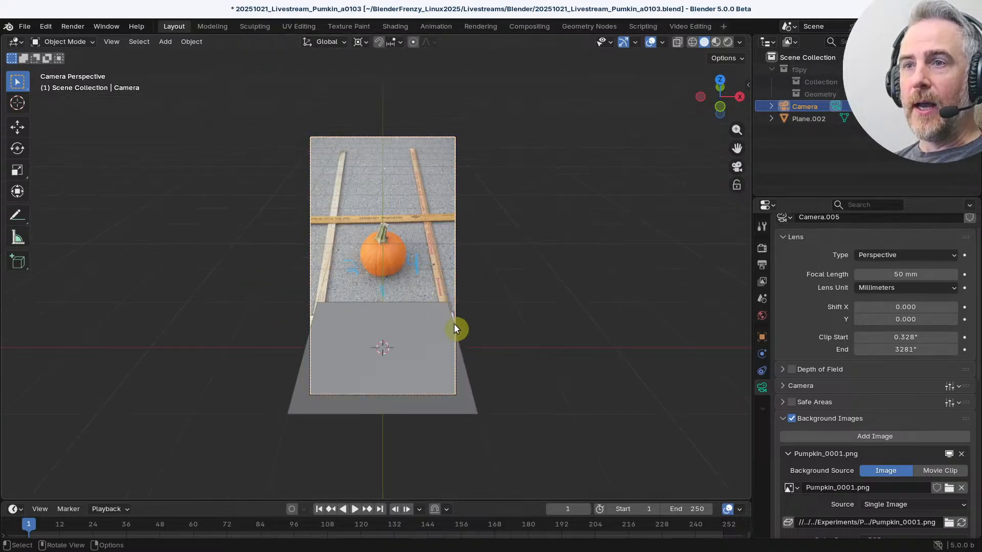
click(692, 42)
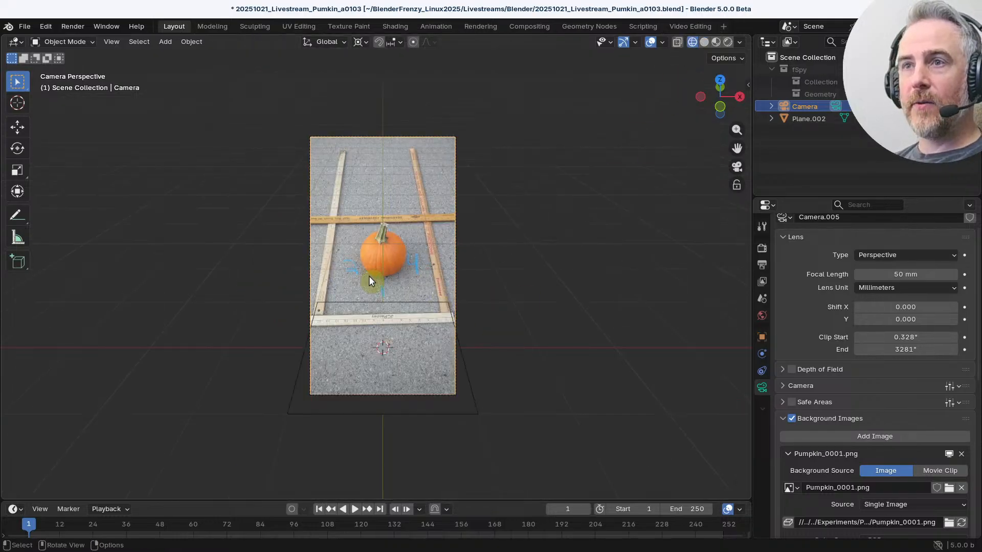
scroll(429, 251, up, 2)
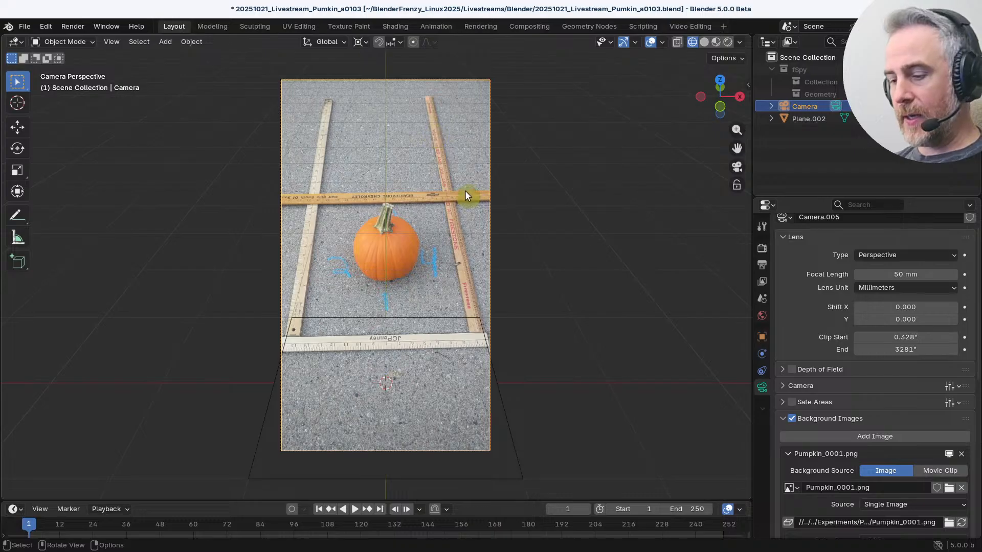
Step: Move the camera about -25 inches along global Y so the plane's outline surrounds the pumpkin between the yardsticks
key(g)
key(y)
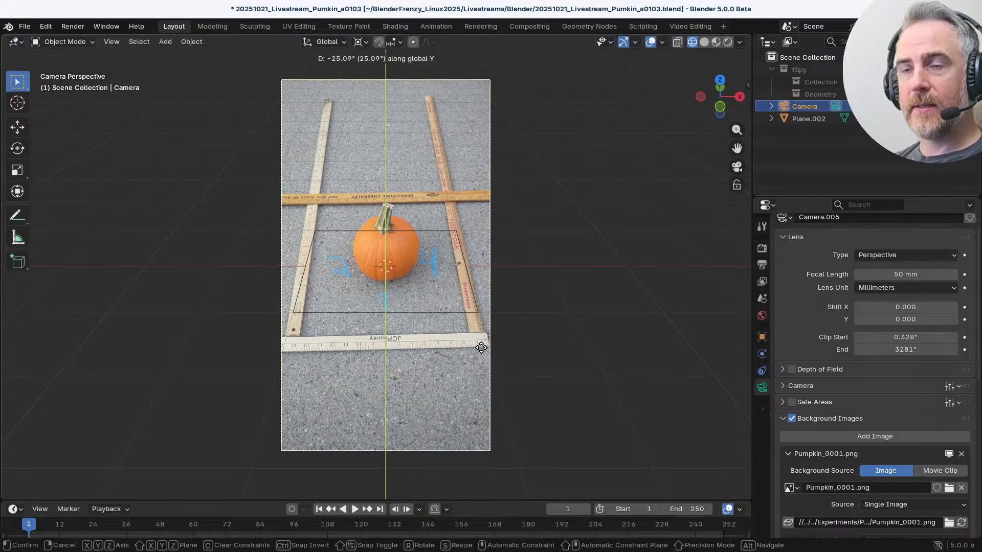
click(481, 348)
scroll(446, 299, up, 2)
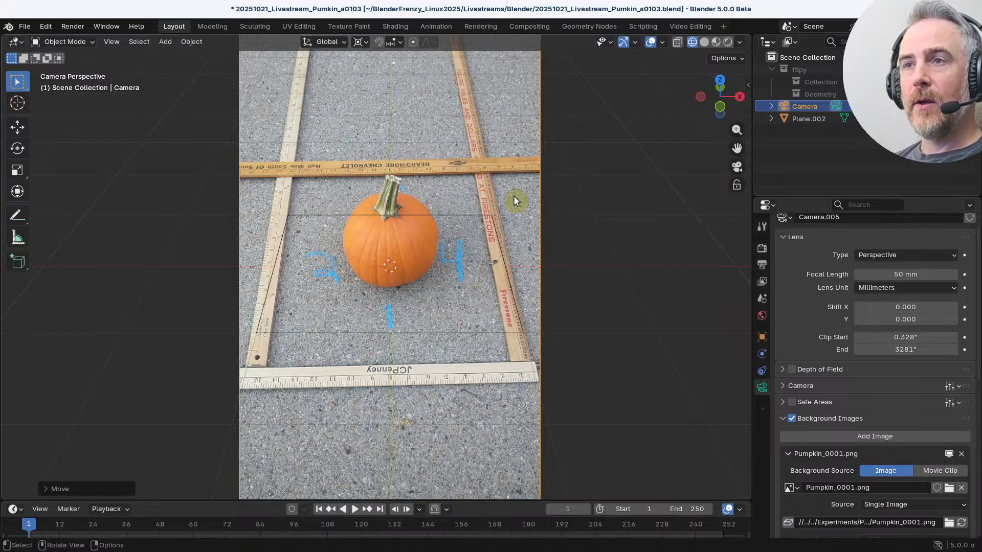
Step: Trackball-rotate the camera in two passes to bring the plane's side edges in line with the two long yardsticks
key(s)
key(r)
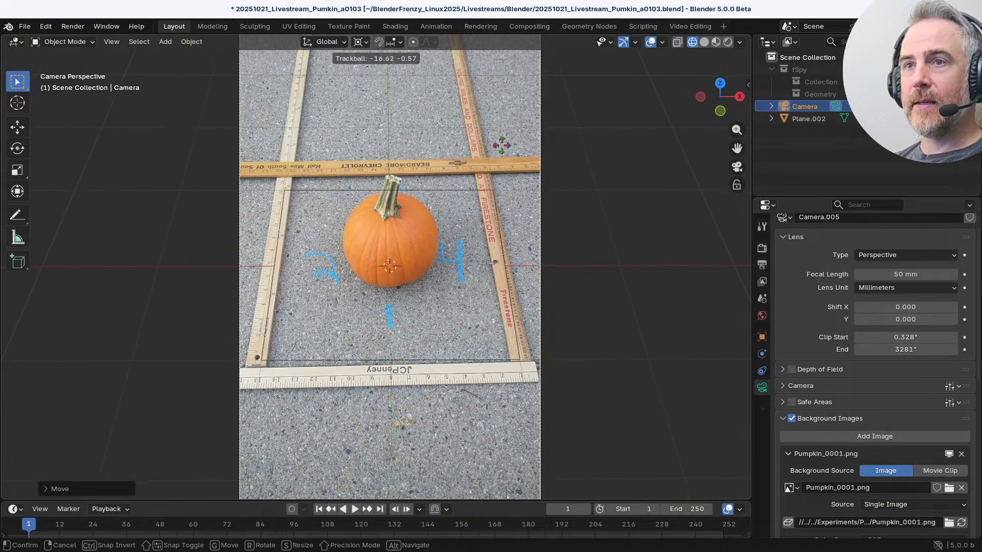
click(605, 200)
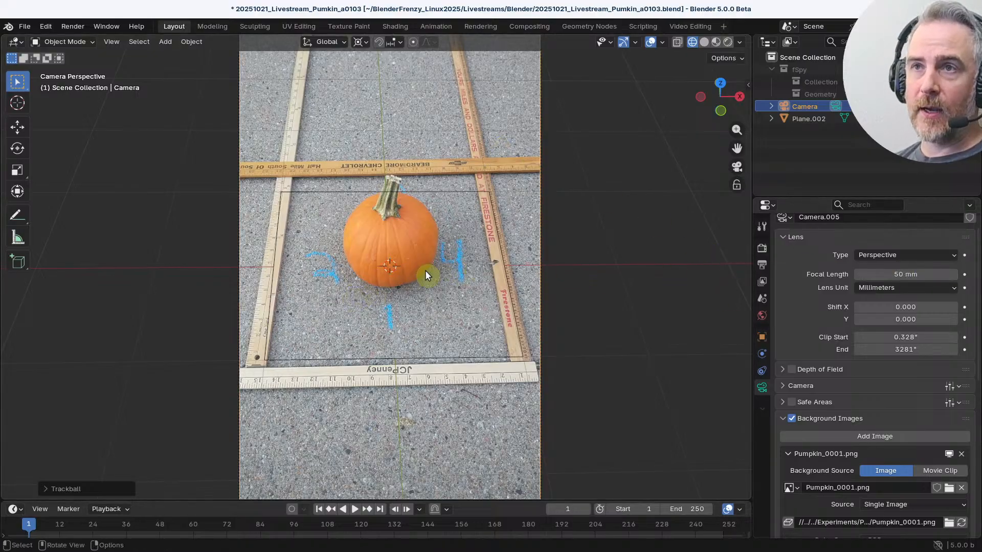
key(r)
key(r)
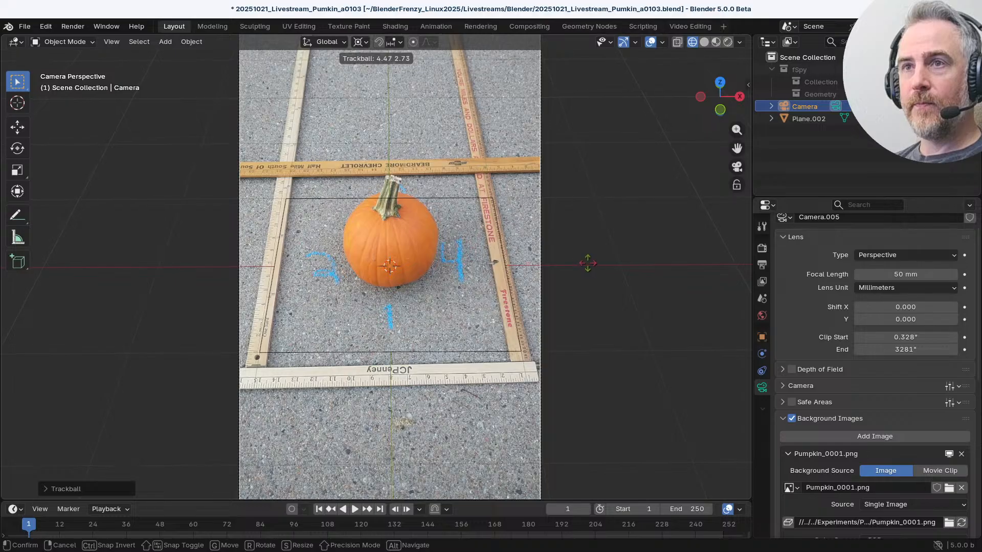
click(566, 220)
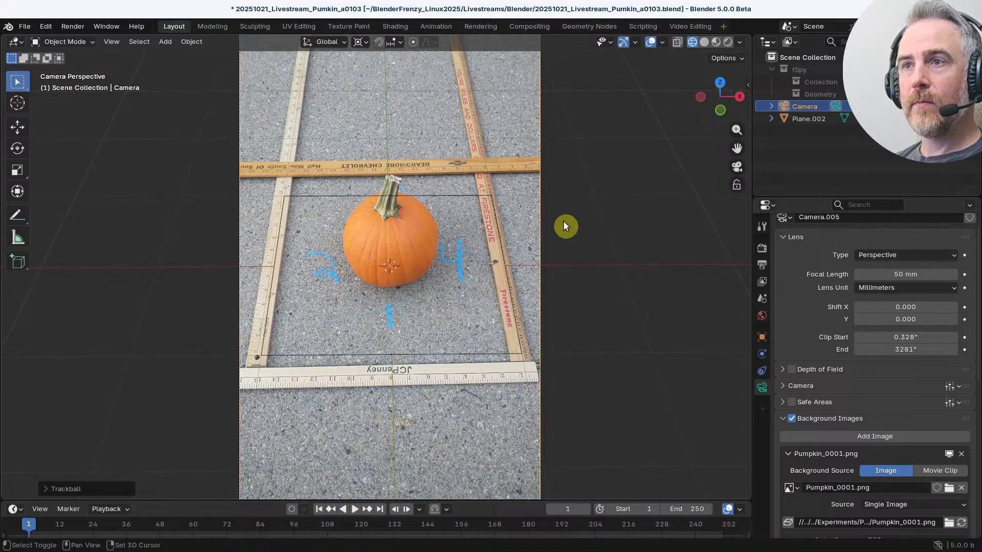
Step: Rotate the camera slightly around the global Z axis to square the plane with the yardstick frame
key(r)
key(z)
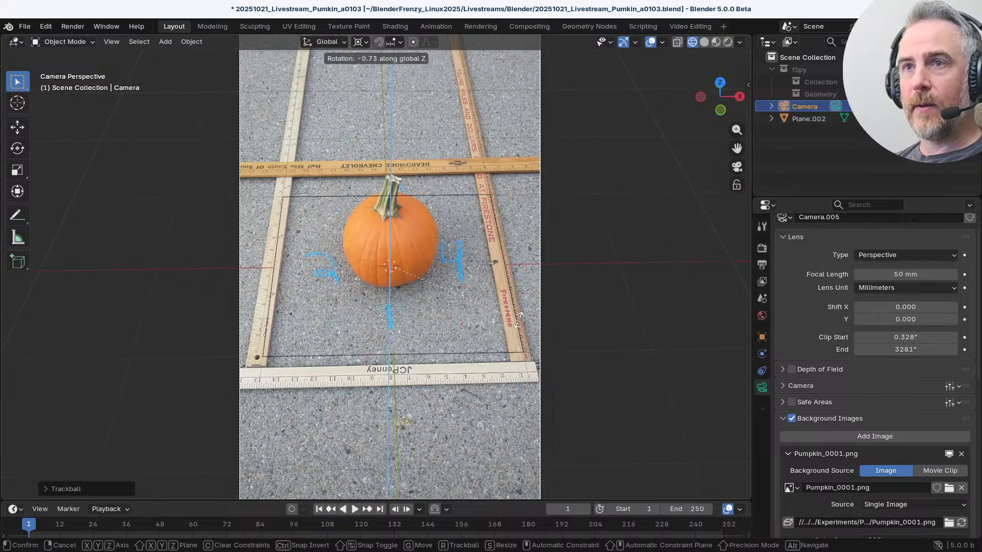
click(511, 255)
Step: Trackball-rotate the camera in two small passes to refine the plane outline's fit inside the yardstick frame
key(r)
key(r)
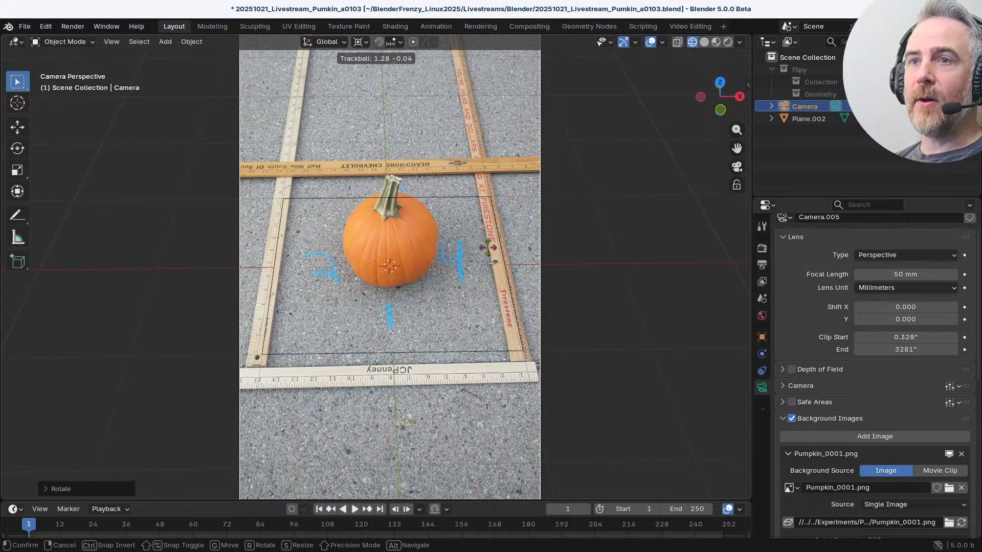
click(504, 253)
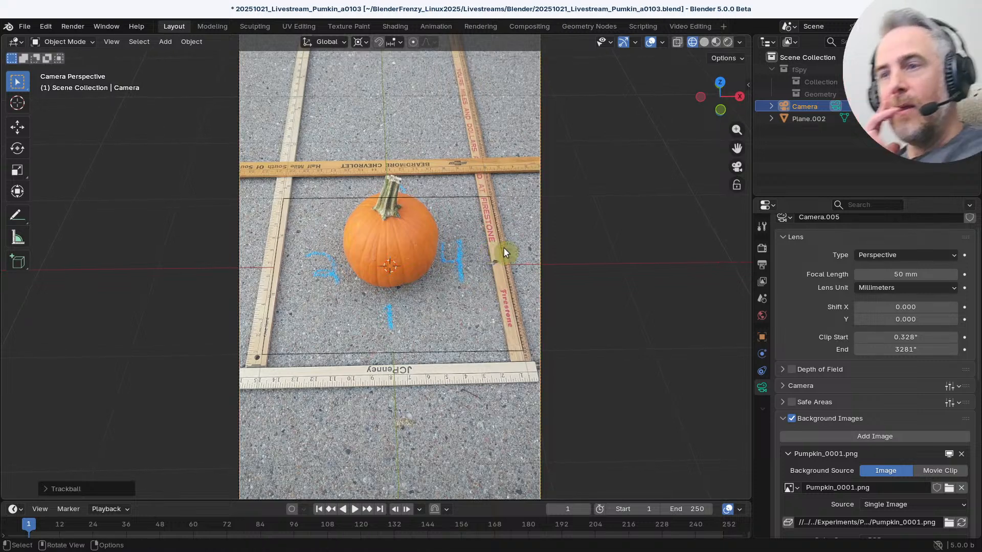
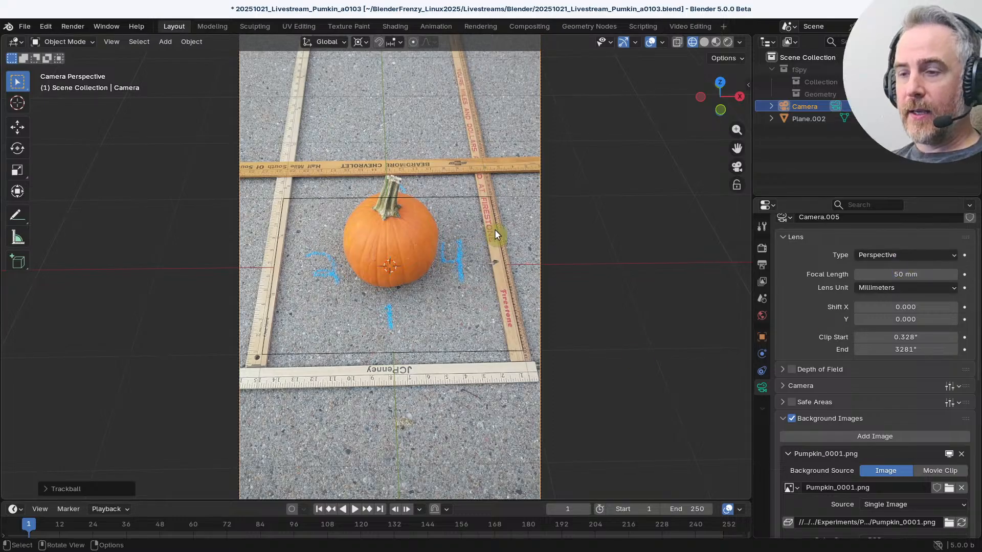
key(r)
key(r)
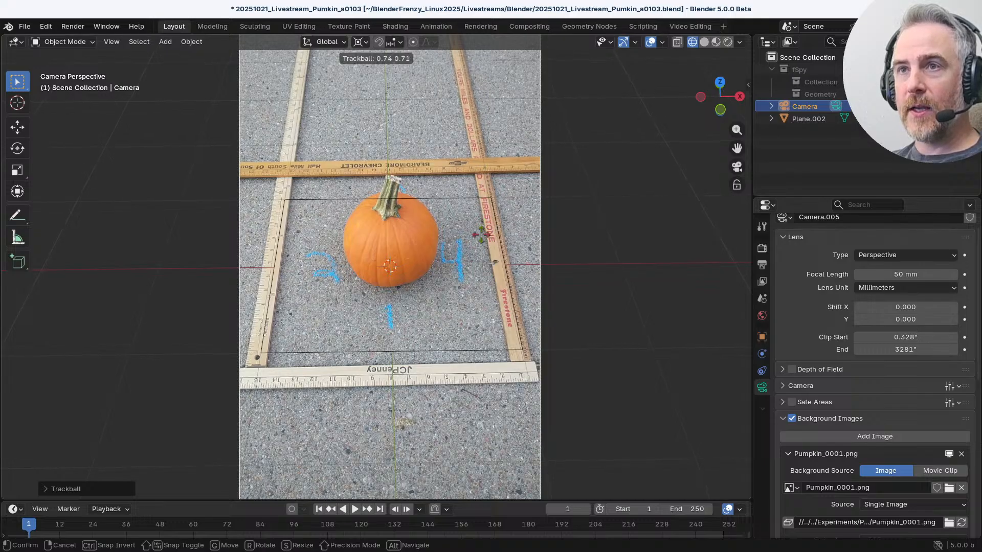
click(471, 239)
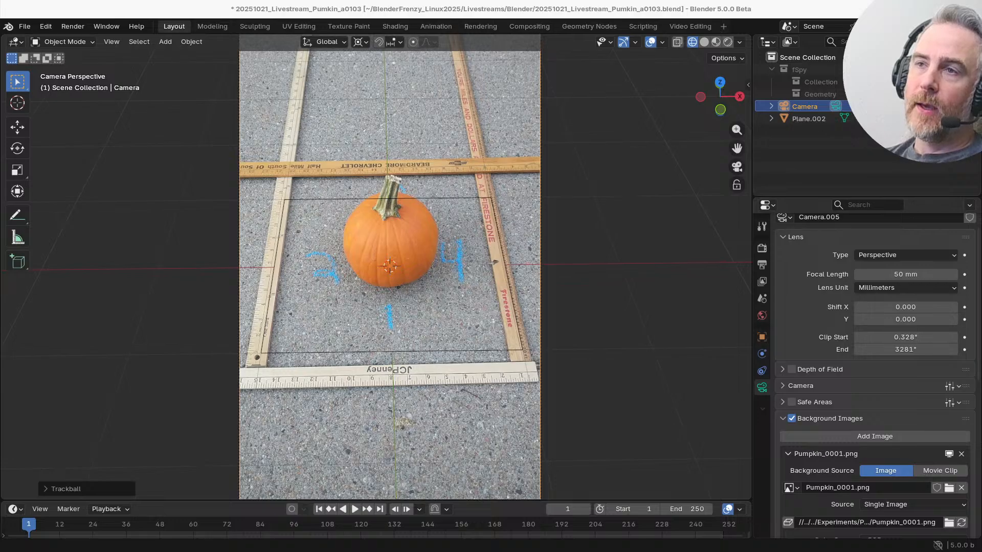
Step: Leave the camera view and delete the ground plane at the origin
middle_drag(487, 174, 391, 257)
click(393, 277)
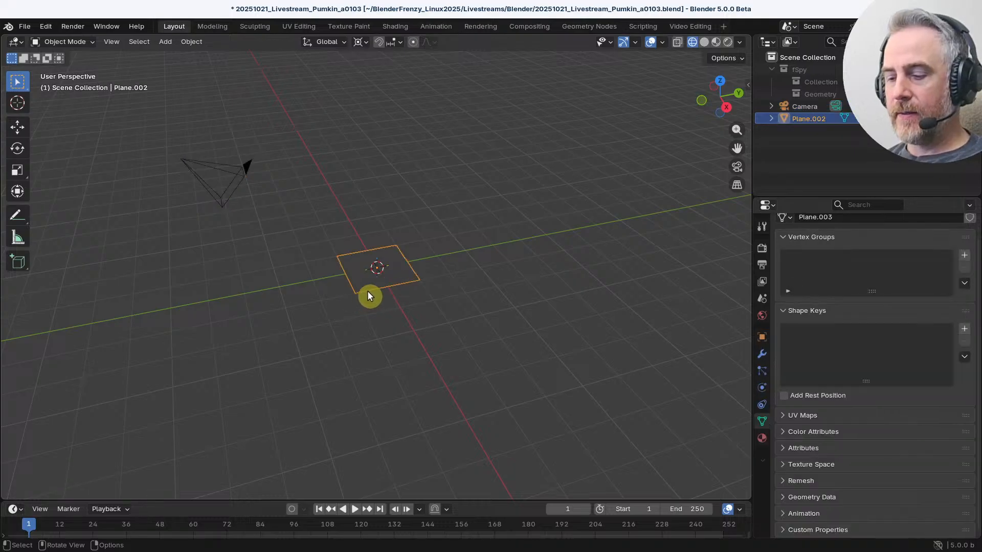
key(x)
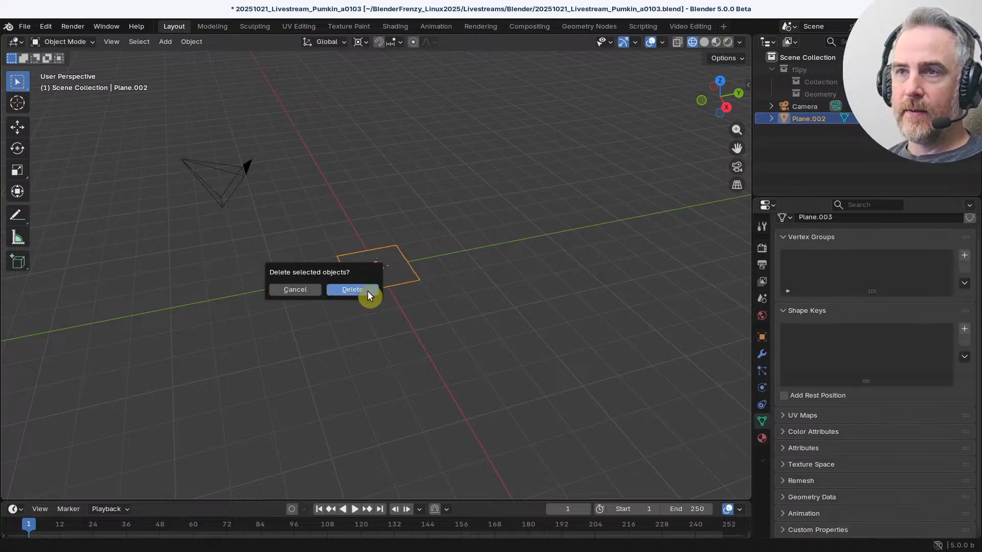
click(367, 291)
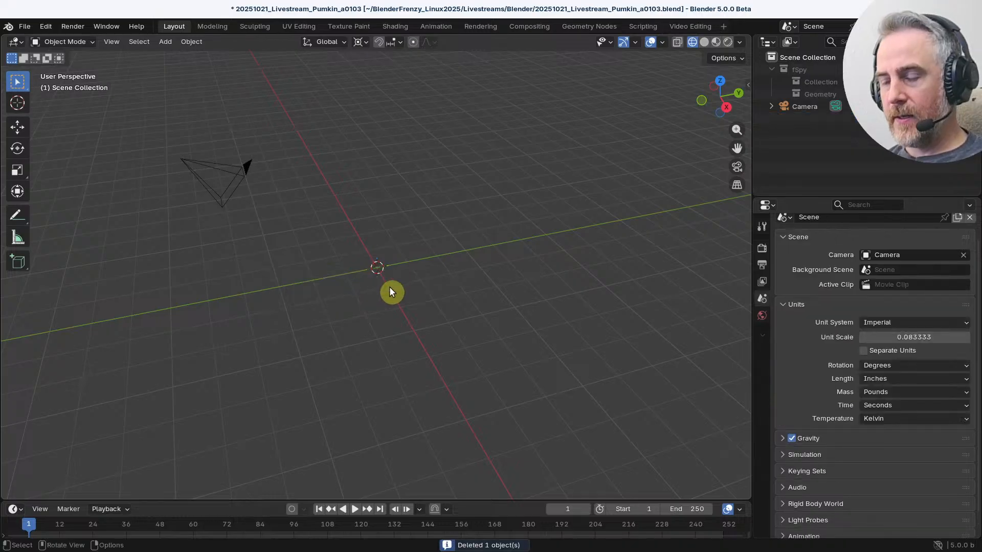
Step: Try adding the photo IMG_20251021_180519 as a mesh image plane at the origin
key(shift+a)
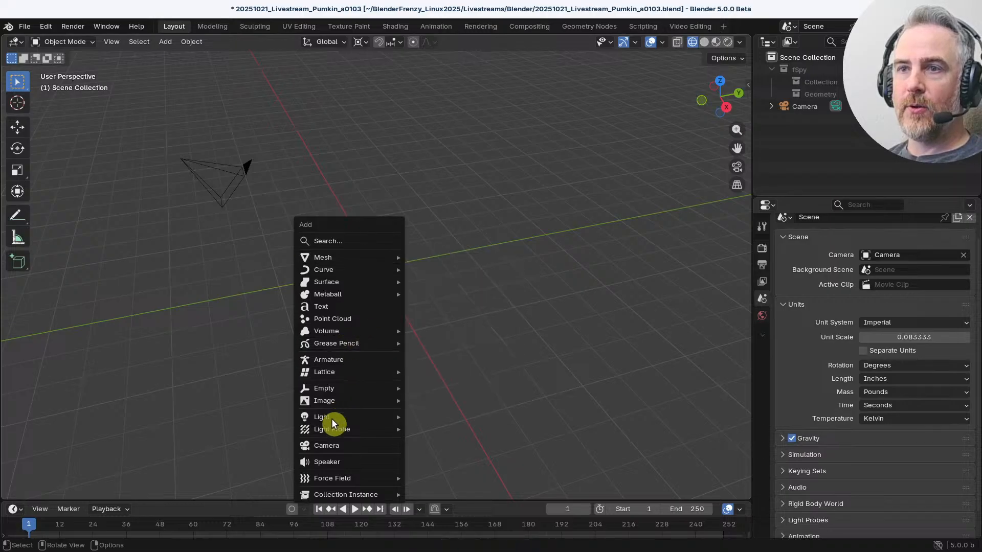
mouse_move(338, 399)
key(Escape)
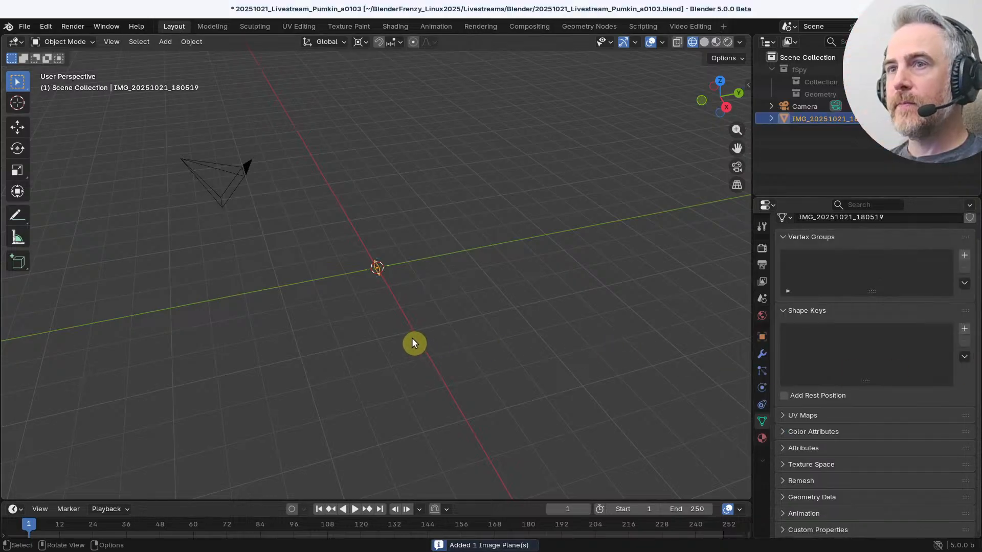
middle_drag(389, 253, 412, 286)
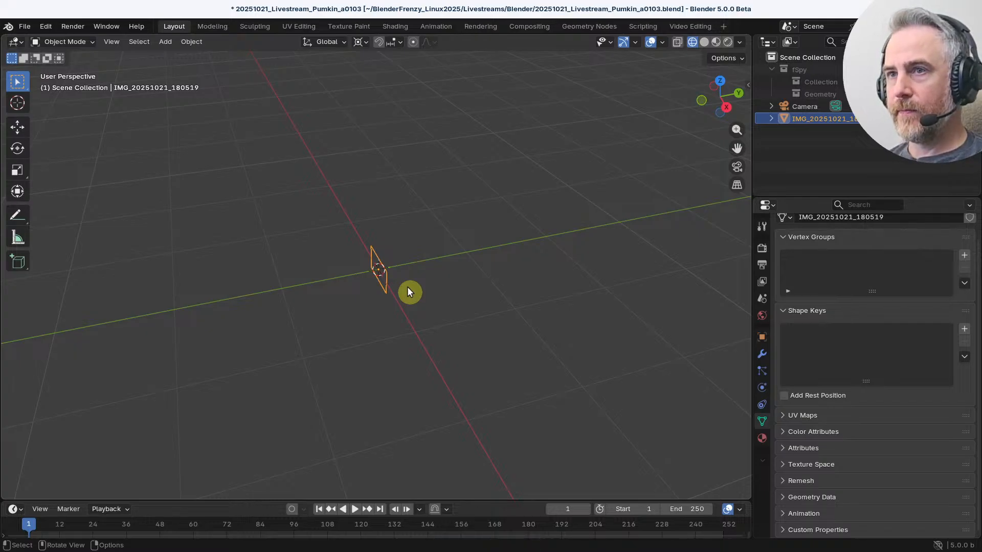
key(Delete)
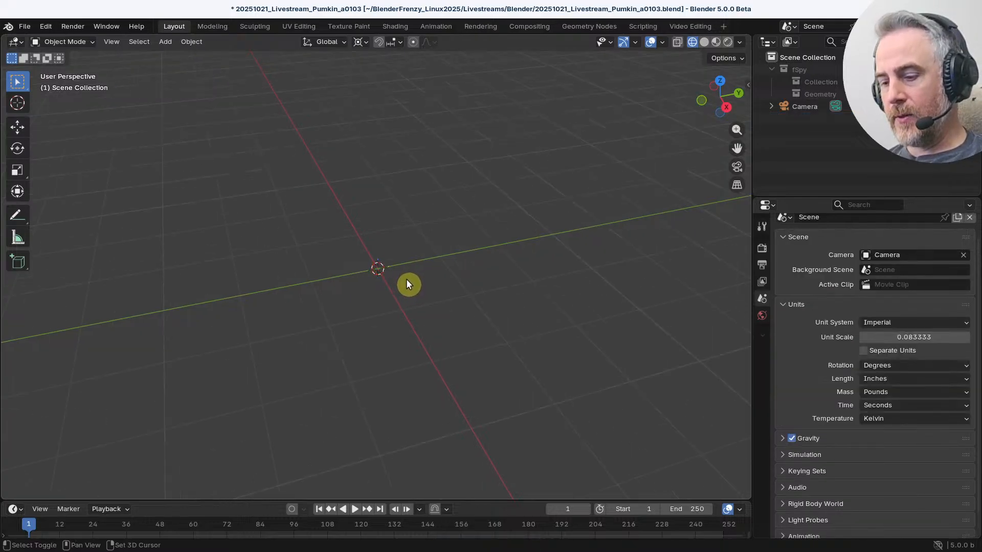
Step: Add IMG_20251021_180519 as an image plane lying flat at the origin, and view it from the top in Material Preview shading
key(shift+a)
click(445, 303)
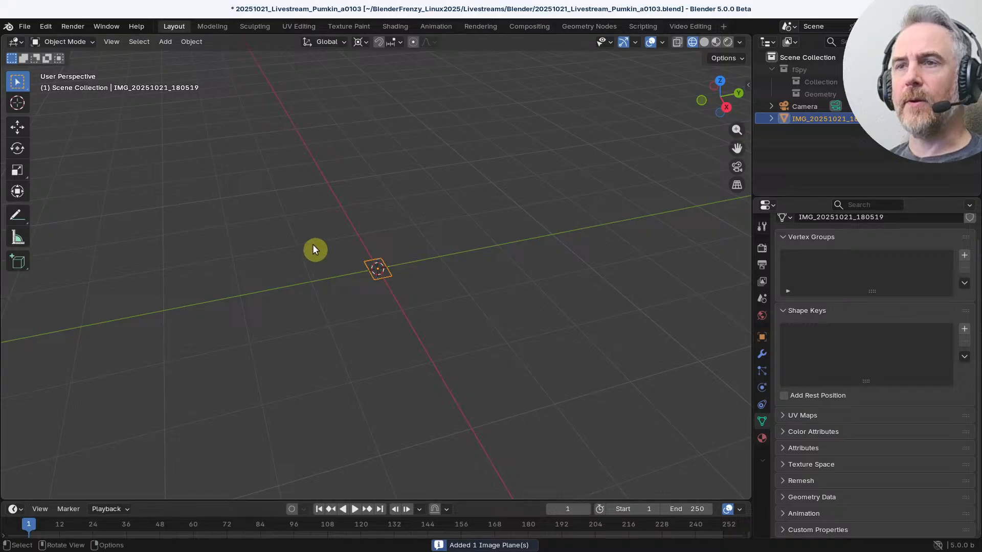
scroll(327, 241, down, 3)
scroll(380, 259, up, 8)
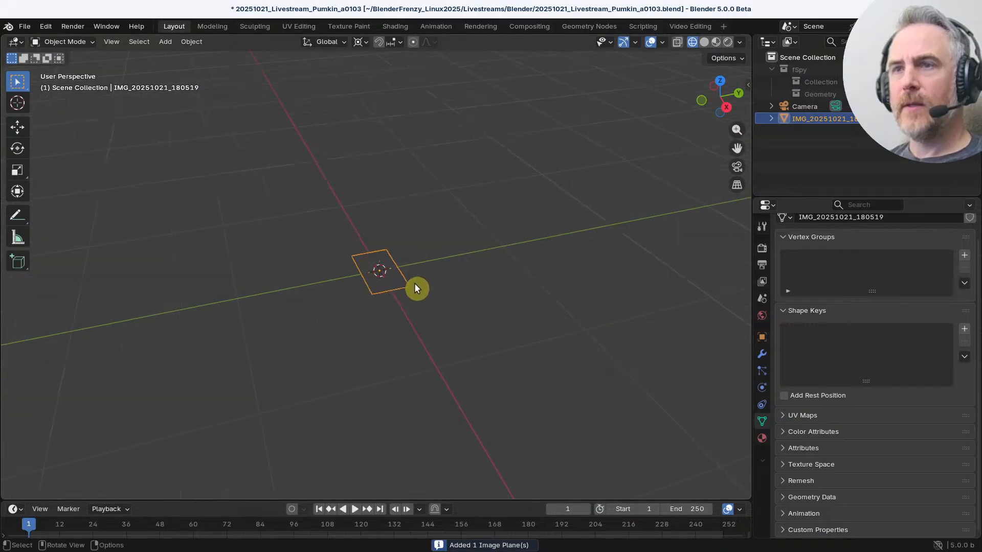
click(716, 43)
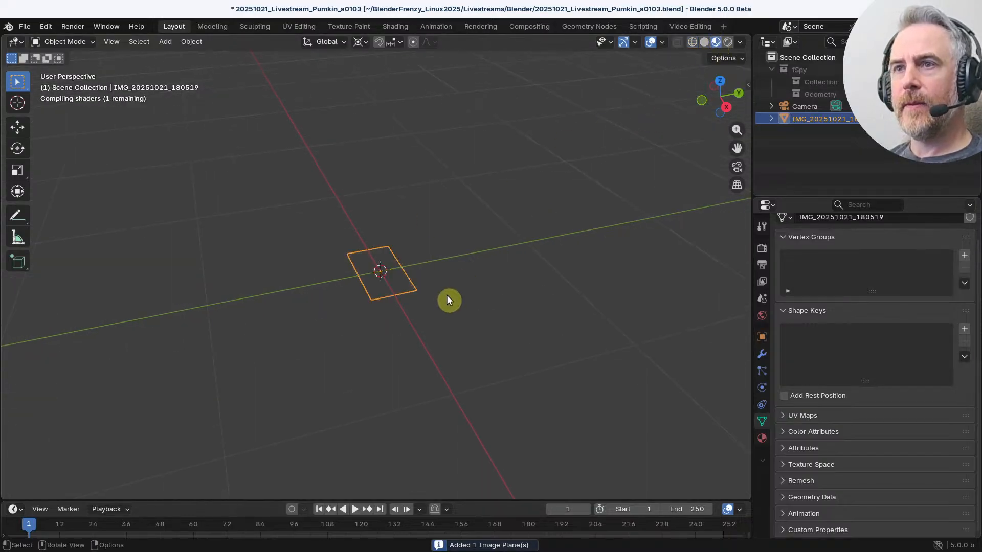
scroll(410, 274, up, 8)
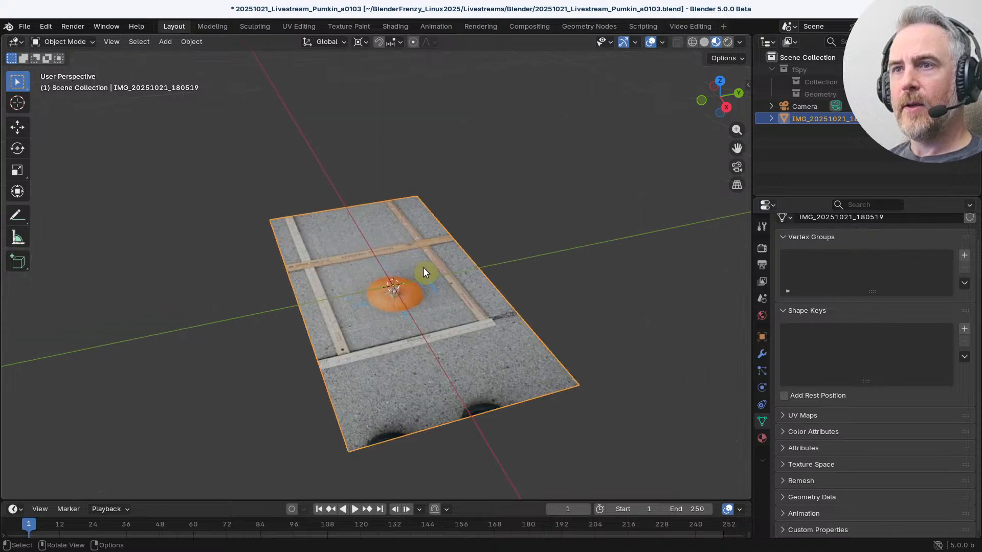
middle_drag(422, 267, 538, 296)
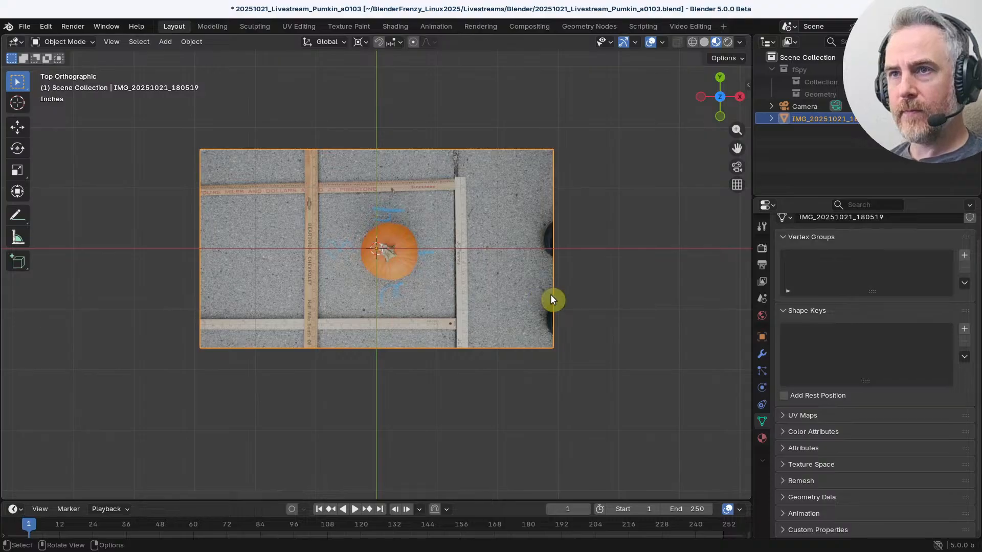
scroll(538, 294, up, 4)
scroll(520, 278, down, 2)
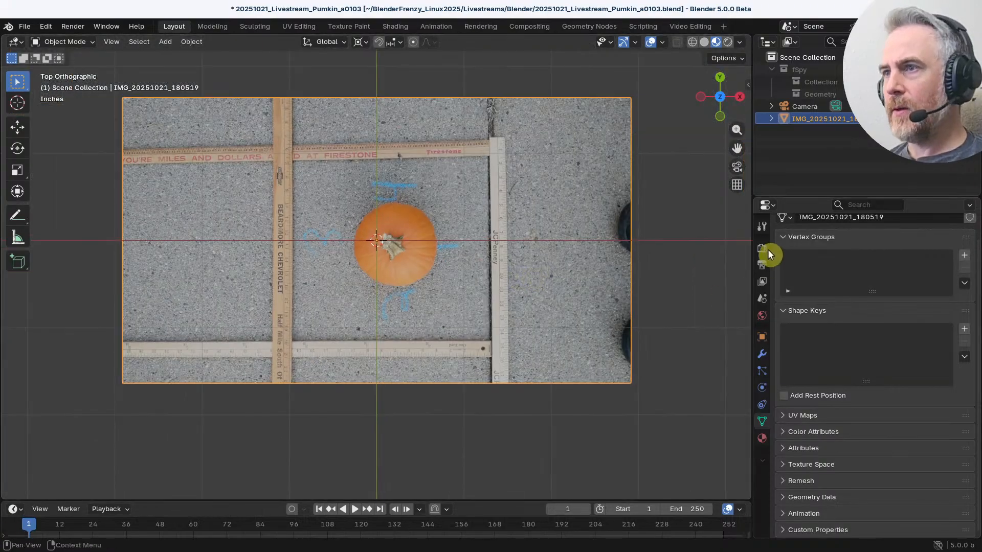
Step: Set the scene's color management view transform to Standard
click(762, 248)
scroll(834, 381, down, 2)
click(819, 526)
scroll(818, 526, down, 6)
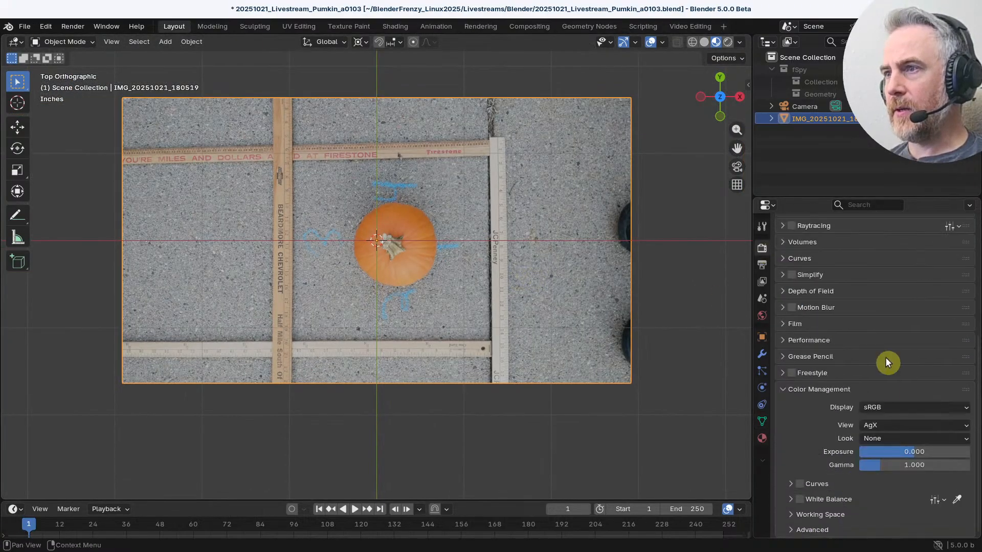
click(887, 424)
click(897, 305)
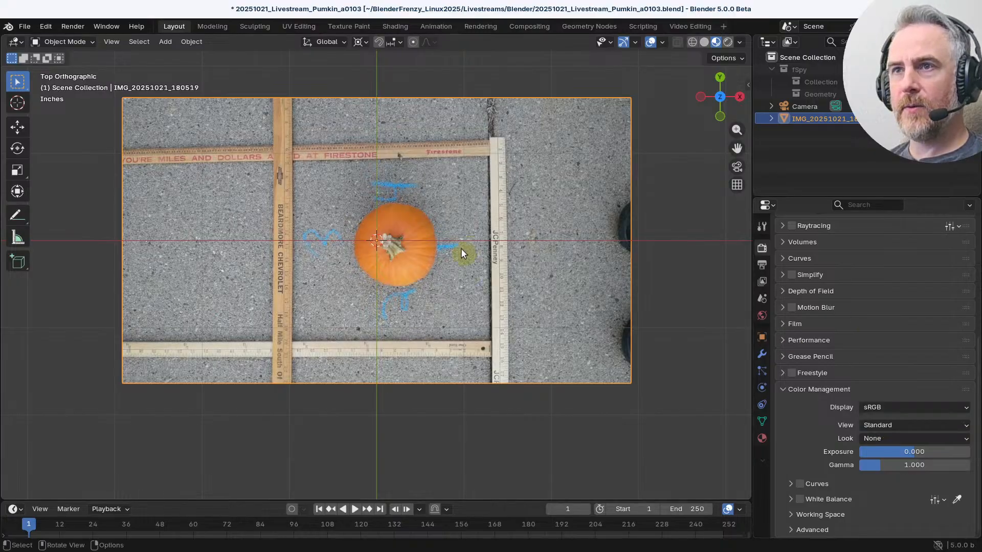
Step: Rotate the image plane by -90° in top view so its long side runs along the Y axis
scroll(528, 203, down, 10)
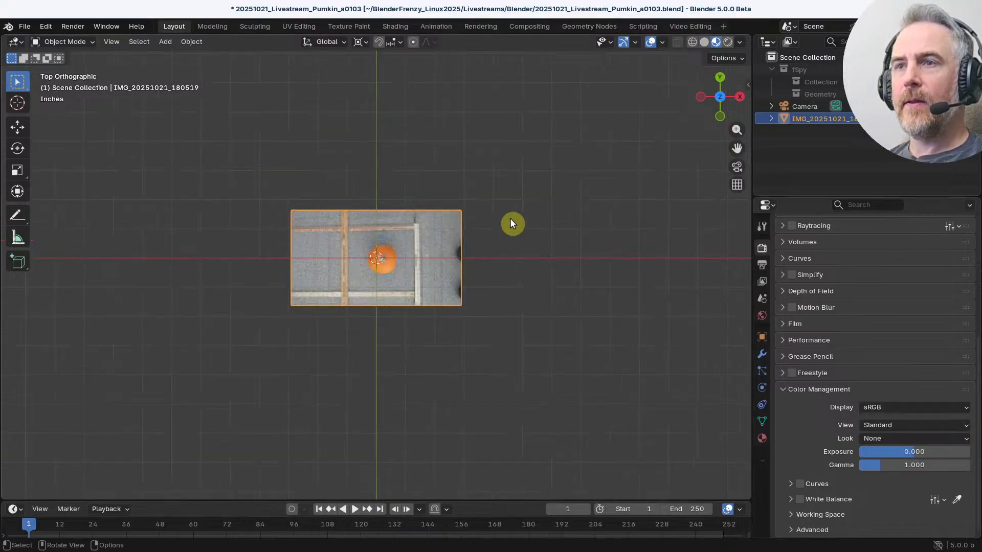
scroll(453, 312, down, 4)
scroll(454, 312, up, 12)
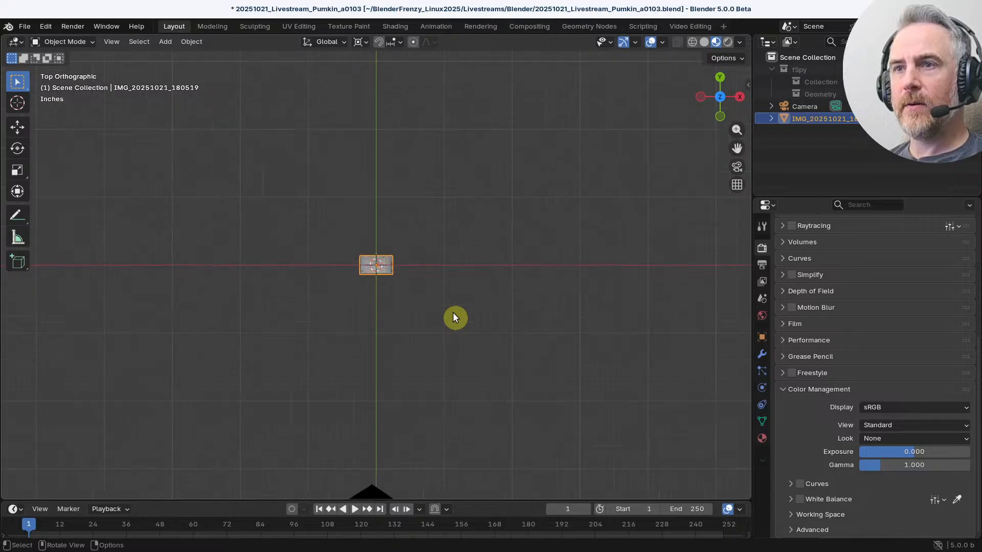
key(r)
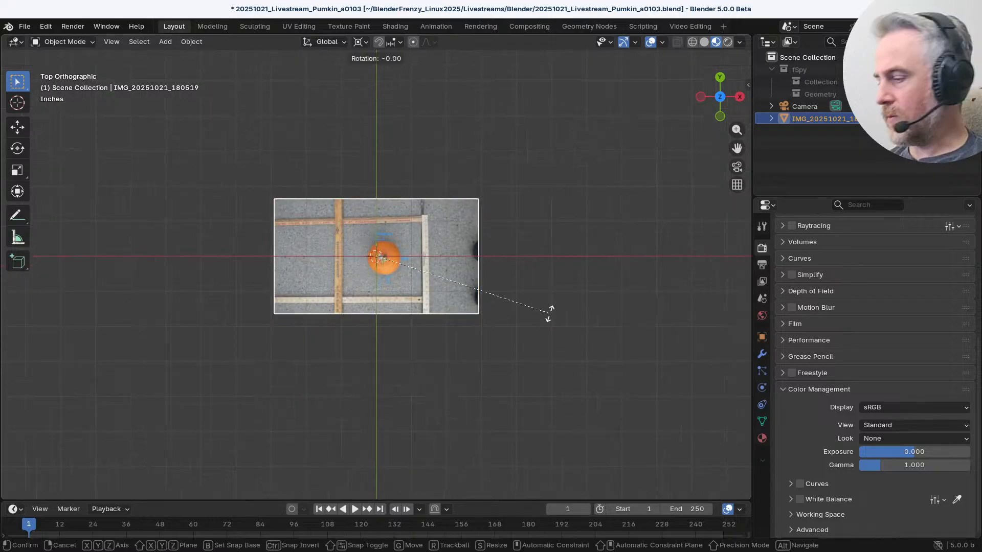
text(90)
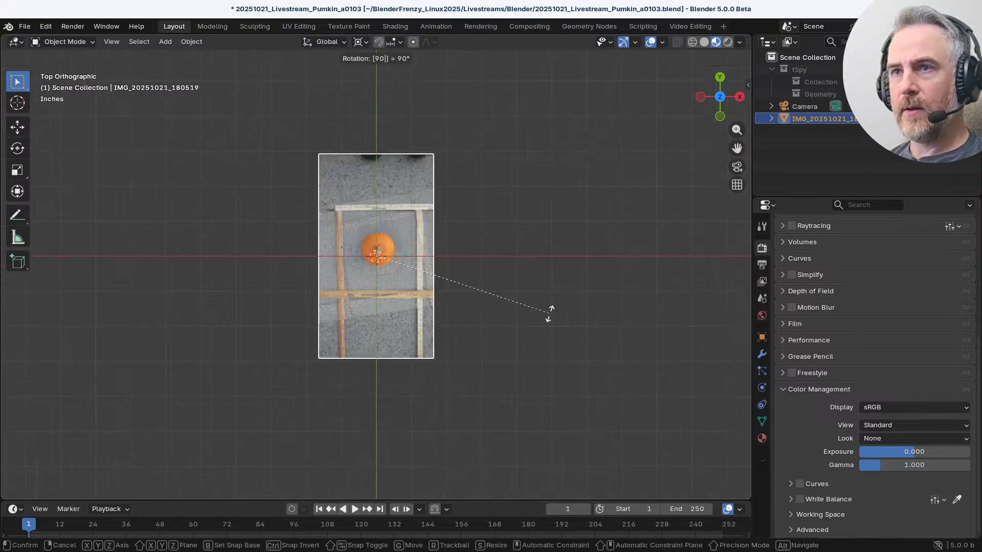
text(-)
click(550, 313)
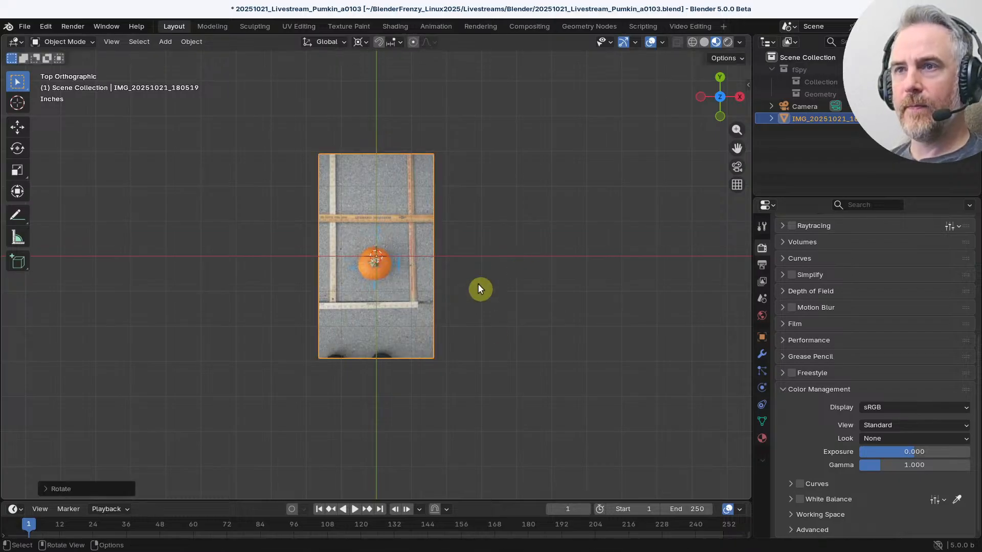
Step: Switch to the camera view and scale the image plane up uniformly until it spans the yardstick frame in the background photo
scroll(472, 345, up, 5)
scroll(472, 343, down, 5)
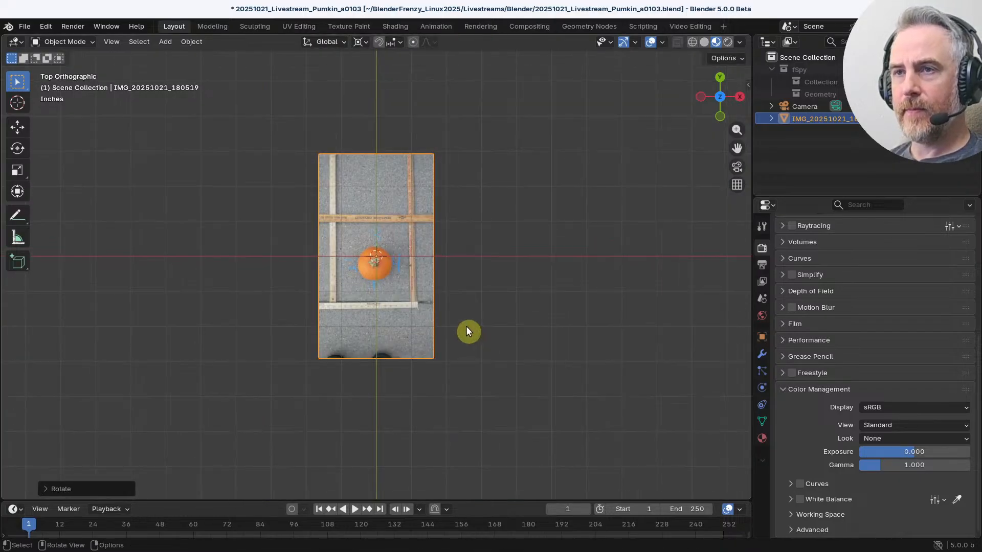
key(KP_0)
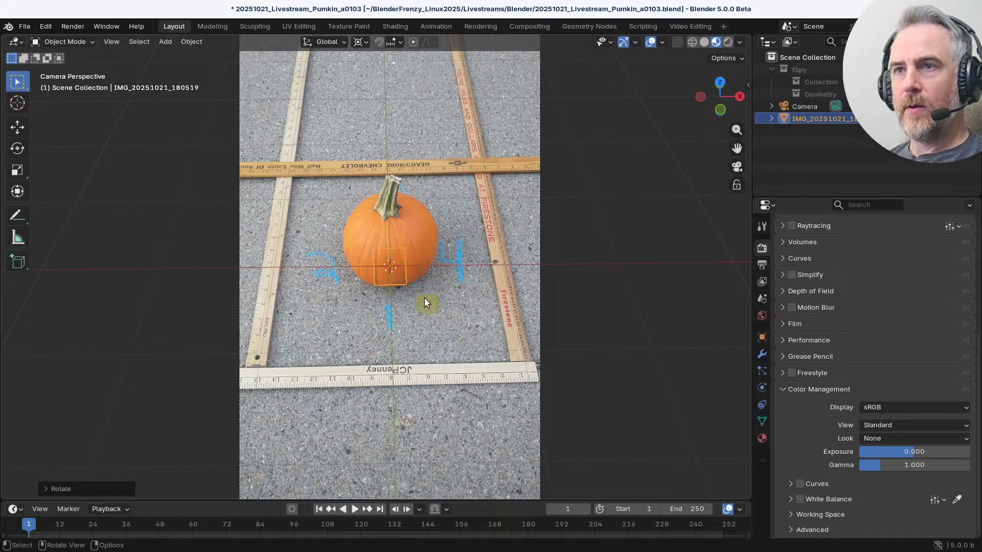
scroll(426, 294, down, 3)
scroll(457, 293, up, 2)
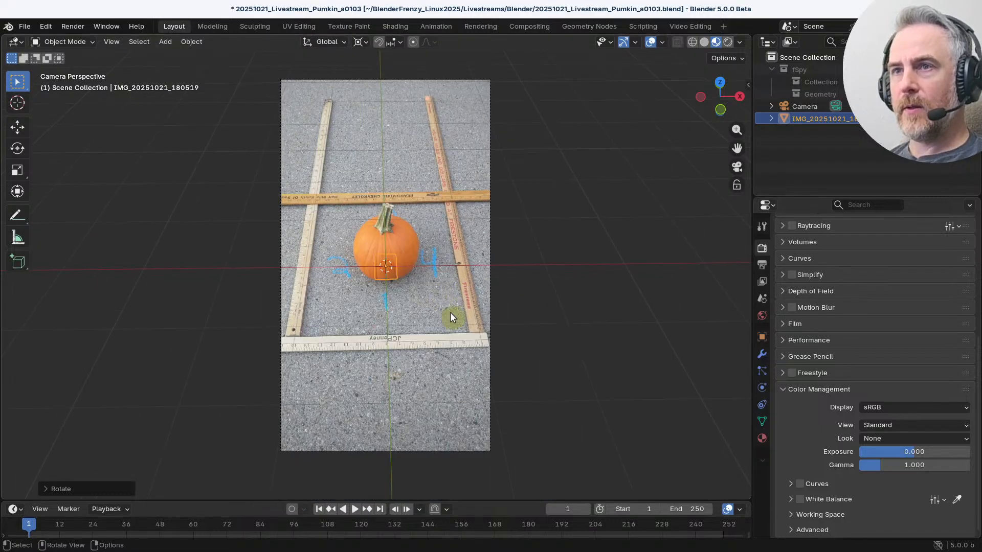
key(s)
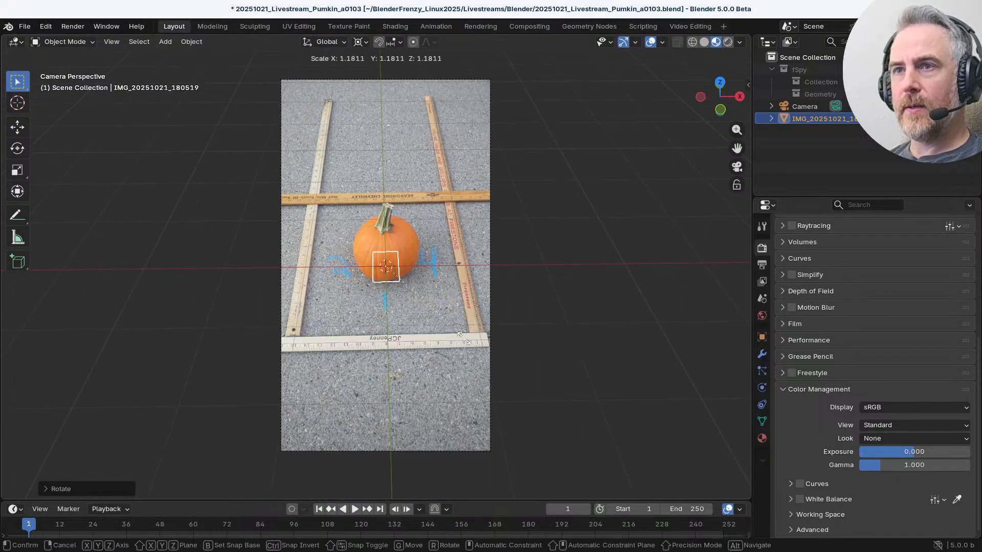
click(157, 53)
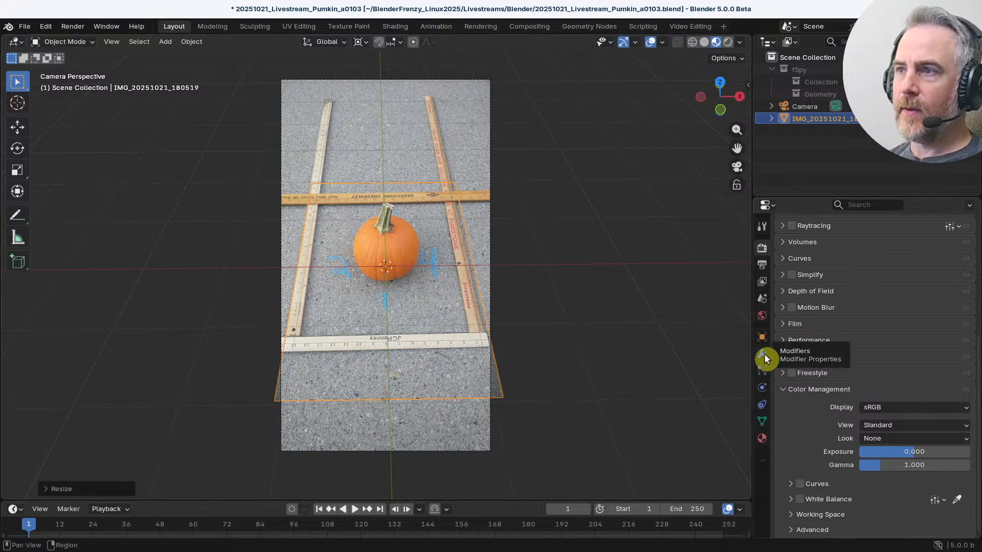
Step: Select the camera and lower the opacity of its Pumpkin_0001.png background image to 0.192
click(816, 108)
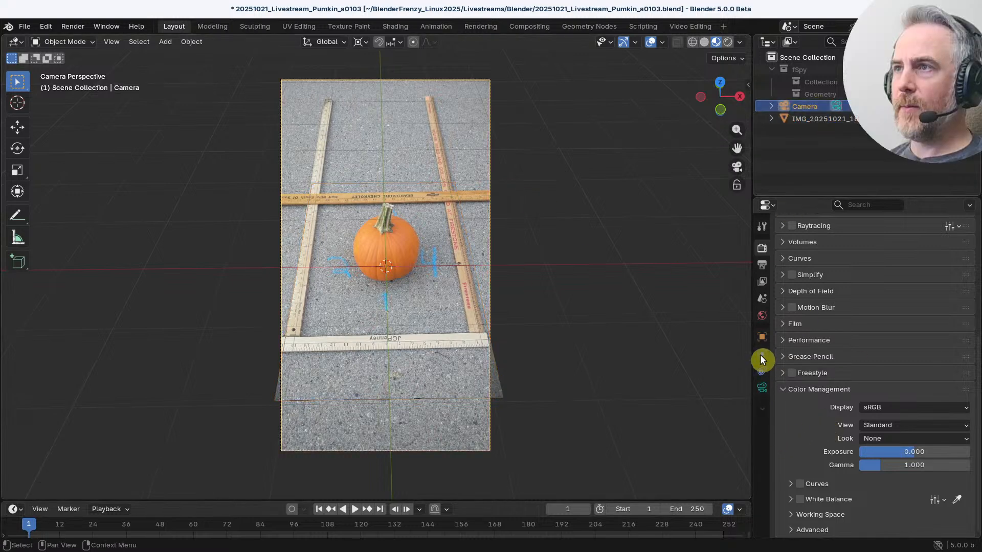
click(762, 390)
drag(966, 395, 880, 395)
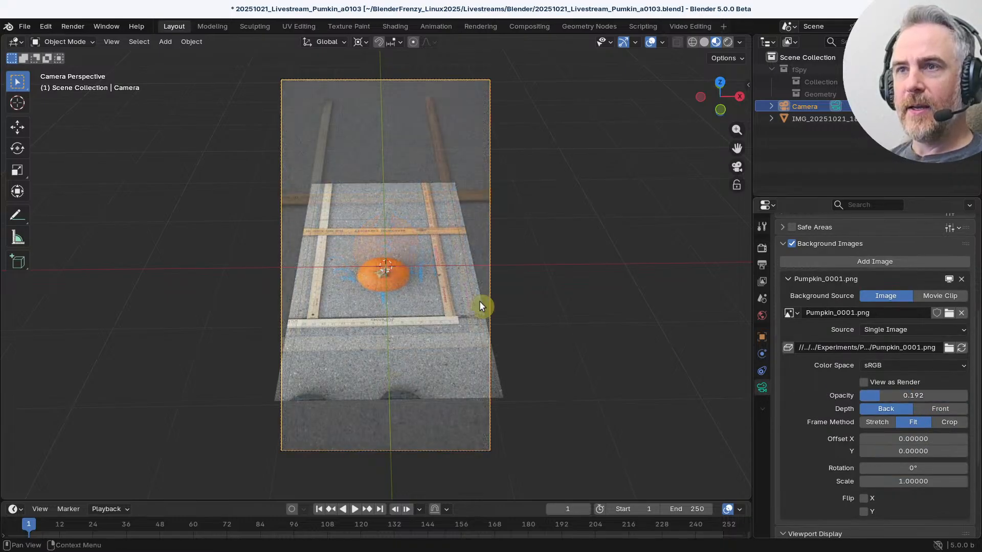
Step: Trackball-rotate the camera slightly around the 3D cursor and scale it to about 0.75 so the ground image appears larger
scroll(445, 282, up, 3)
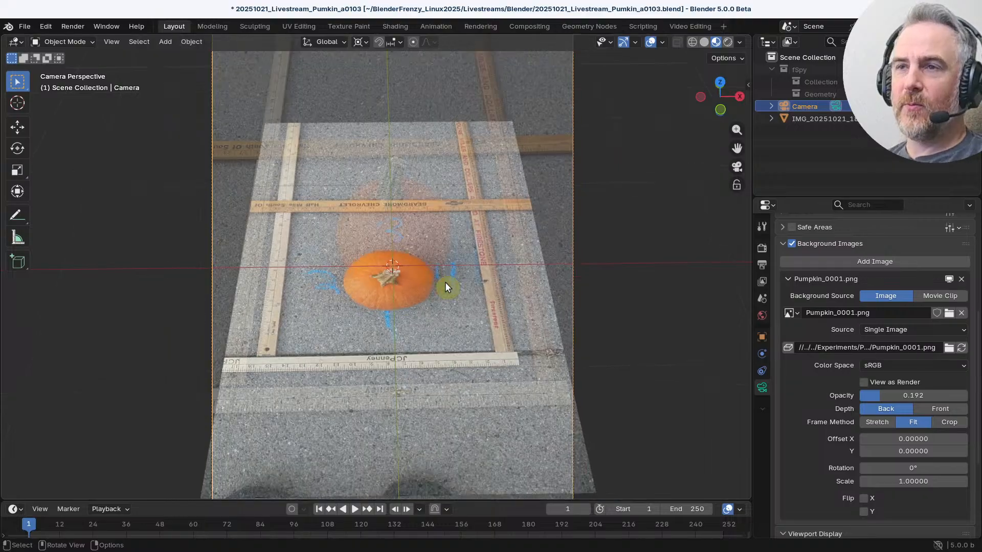
scroll(445, 283, down, 2)
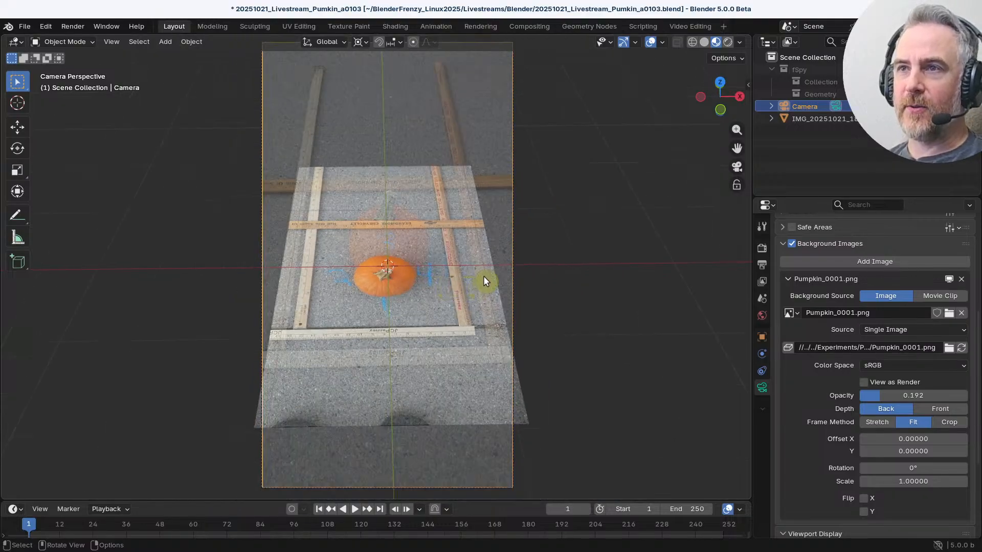
key(r)
key(r)
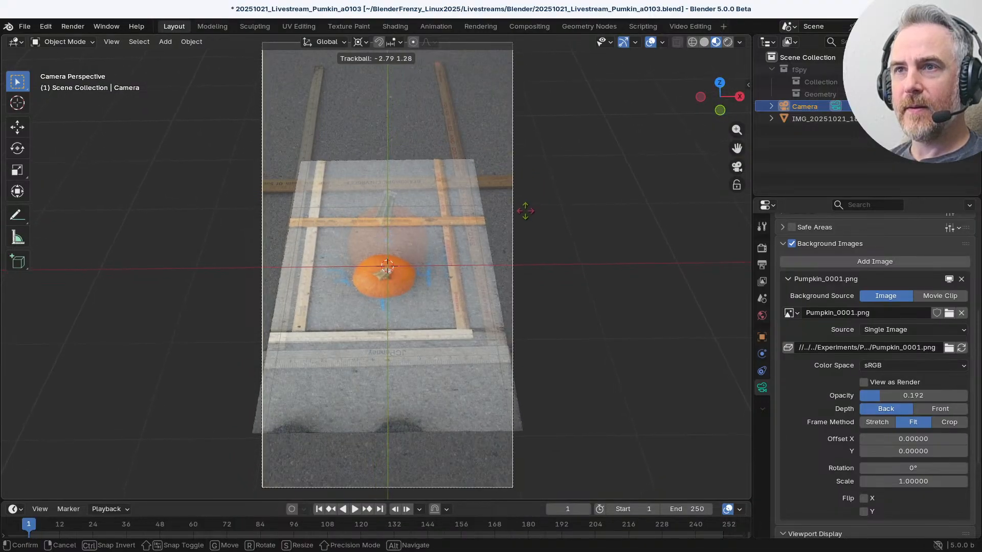
click(533, 244)
key(s)
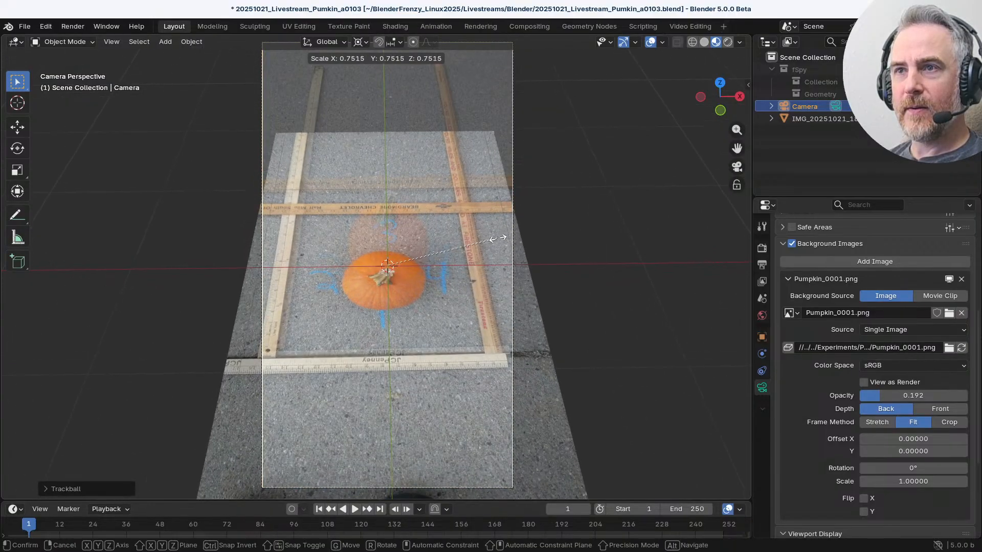
click(525, 234)
Step: Trackball-rotate the camera again and rescale it slightly to bring the side yardsticks closer to those in the background photo
key(r)
key(r)
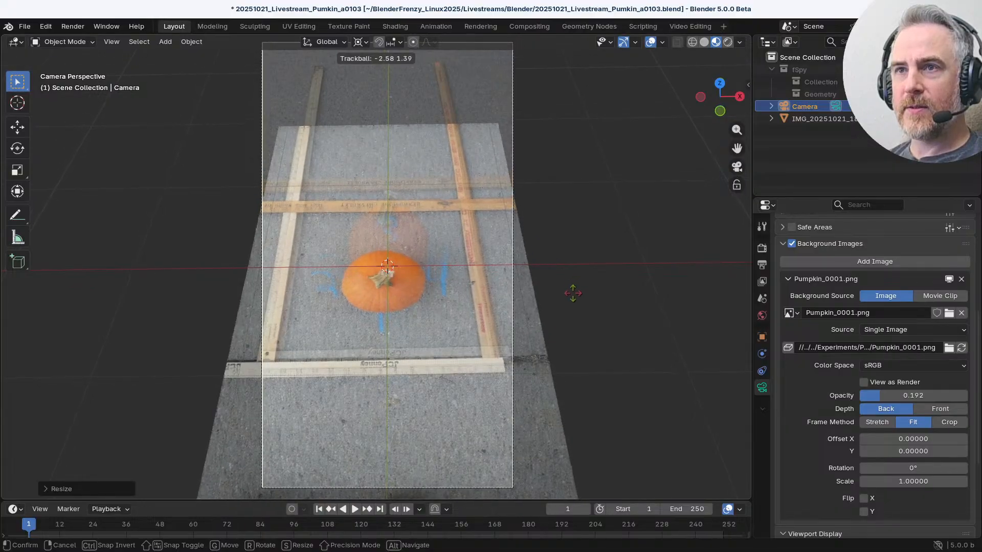
click(569, 296)
key(s)
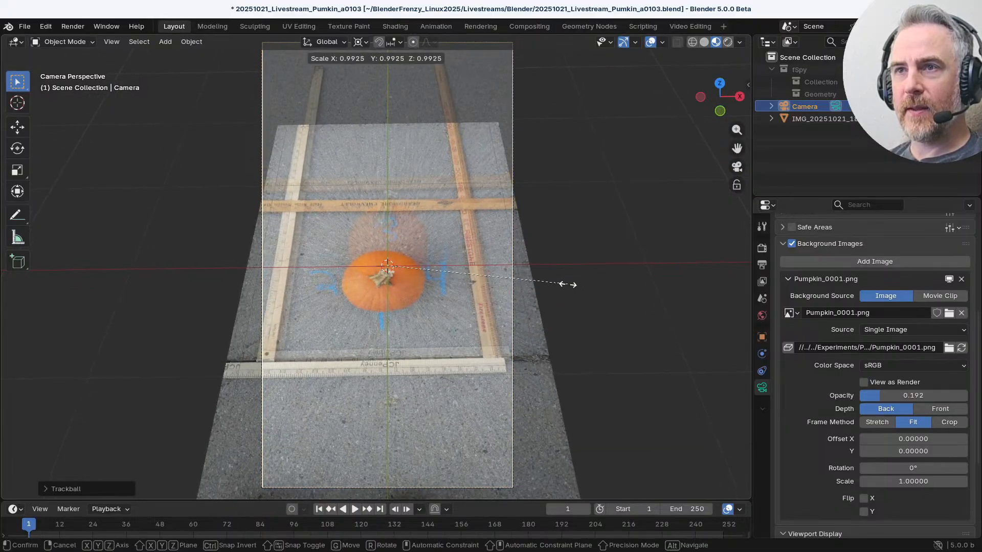
click(566, 286)
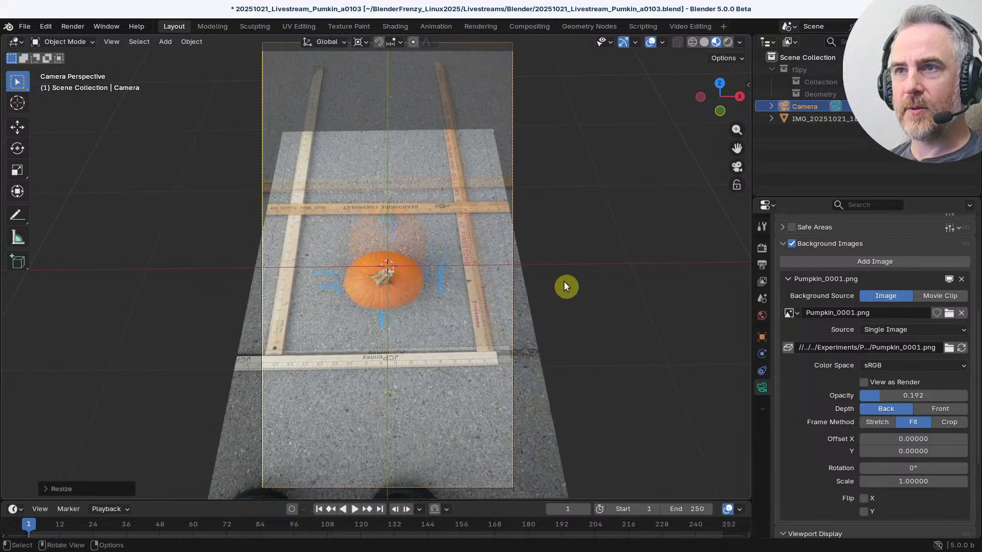
Step: Tilt the camera to a steeper downward angle with a trackball rotation and move it to shift the ground image upward in frame
key(r)
key(r)
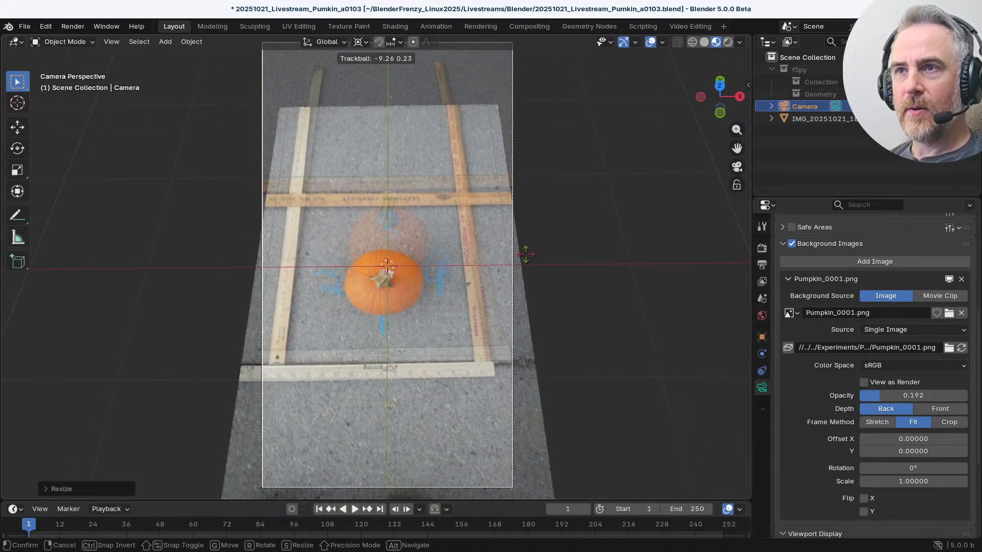
click(464, 248)
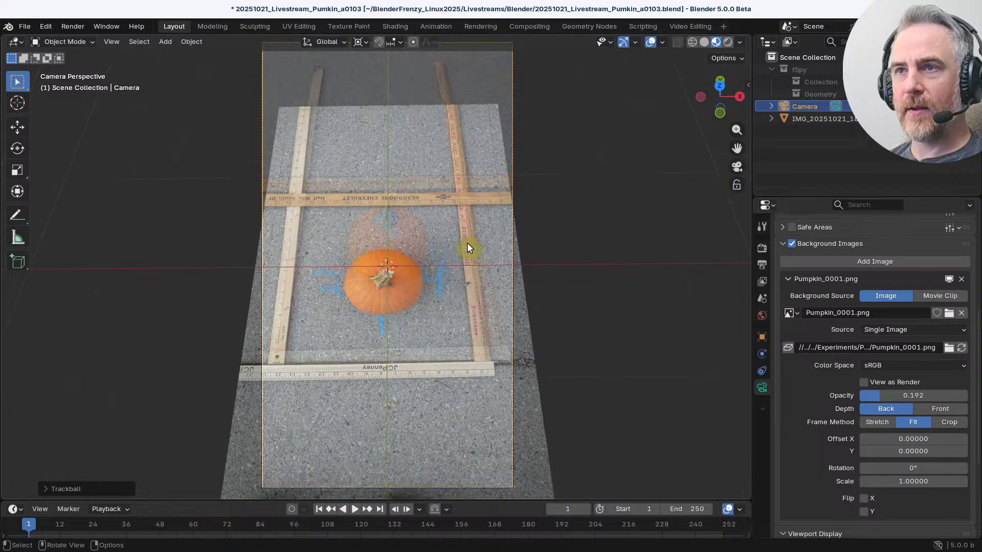
key(g)
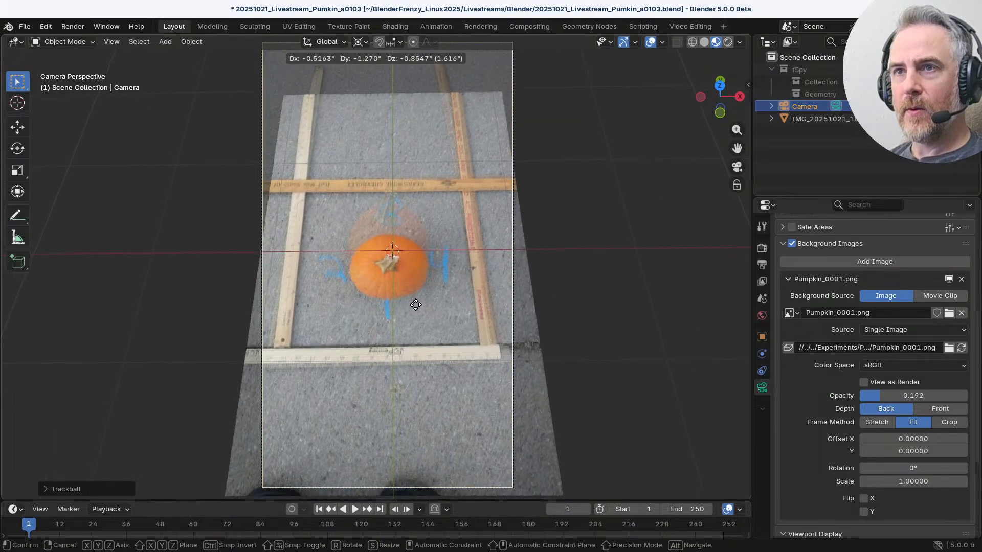
click(472, 289)
Step: Lower the camera's viewing angle with a trackball rotation and fine-tune its distance by scaling to match the side yardsticks' spacing
key(r)
key(r)
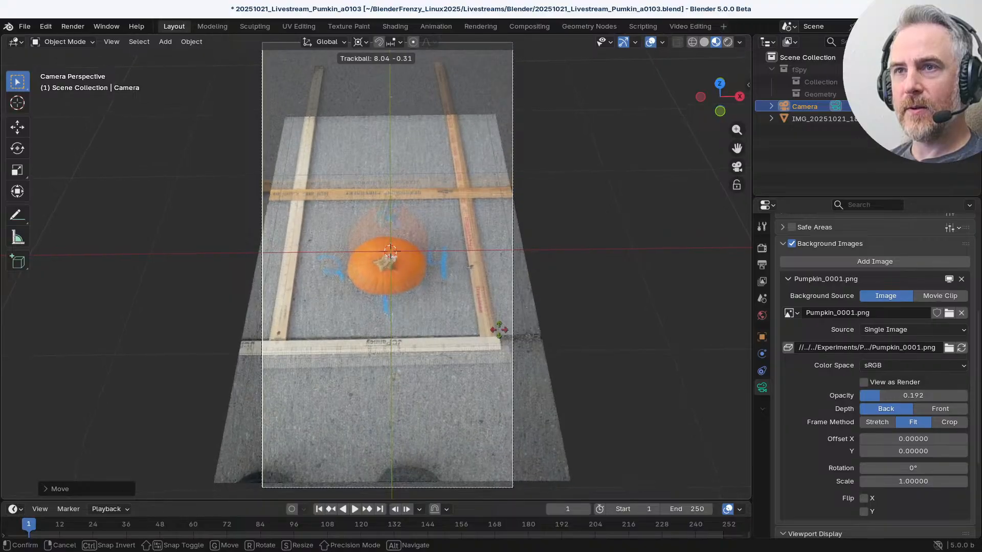
click(494, 304)
key(s)
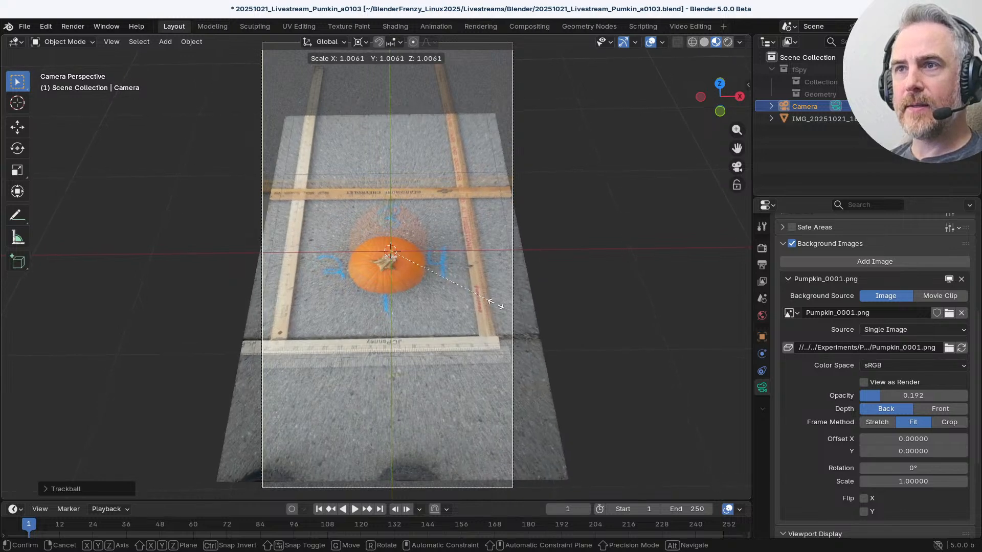
click(491, 302)
Step: Fine-tune the camera's trackball rotation and move it slightly so the side yardsticks overlap the background photo
scroll(474, 238, up, 2)
key(r)
key(r)
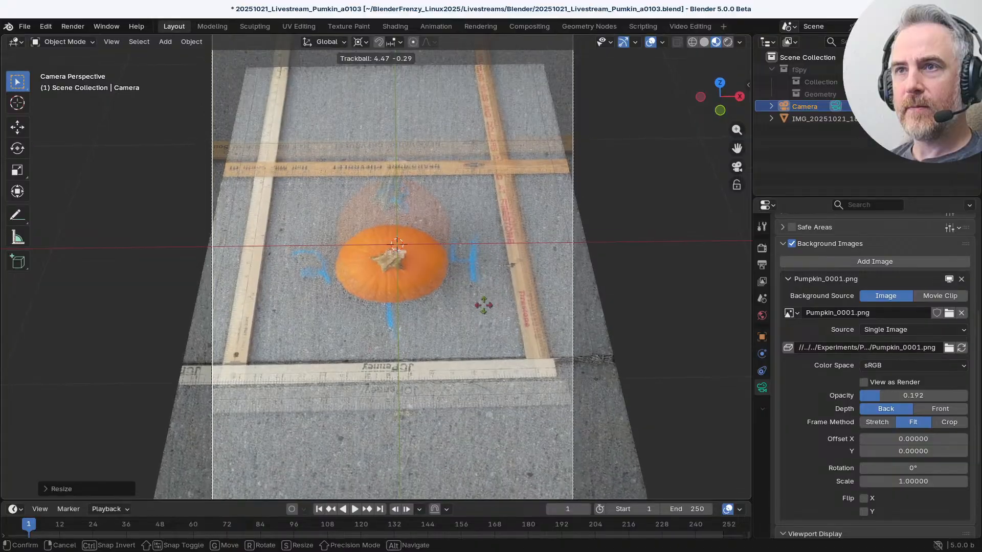
click(484, 249)
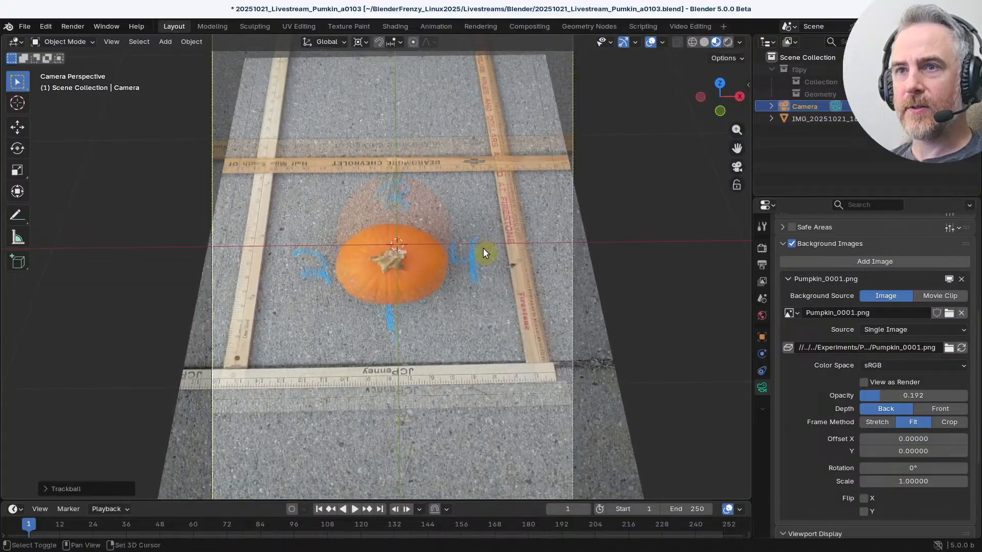
key(g)
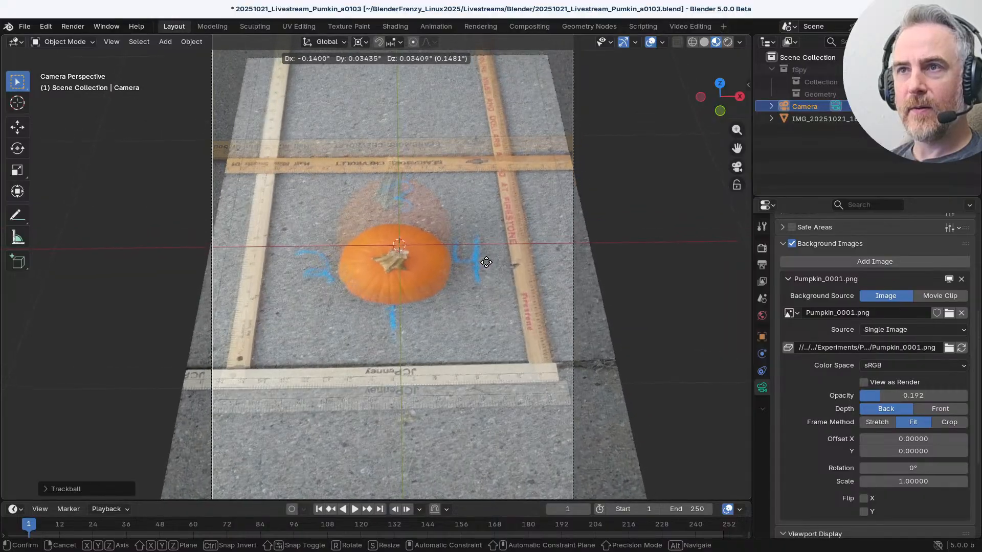
click(486, 262)
Step: Scale the camera to about 0.98 and trackball-rotate it until the crossing yardsticks meet those in the background photo
key(s)
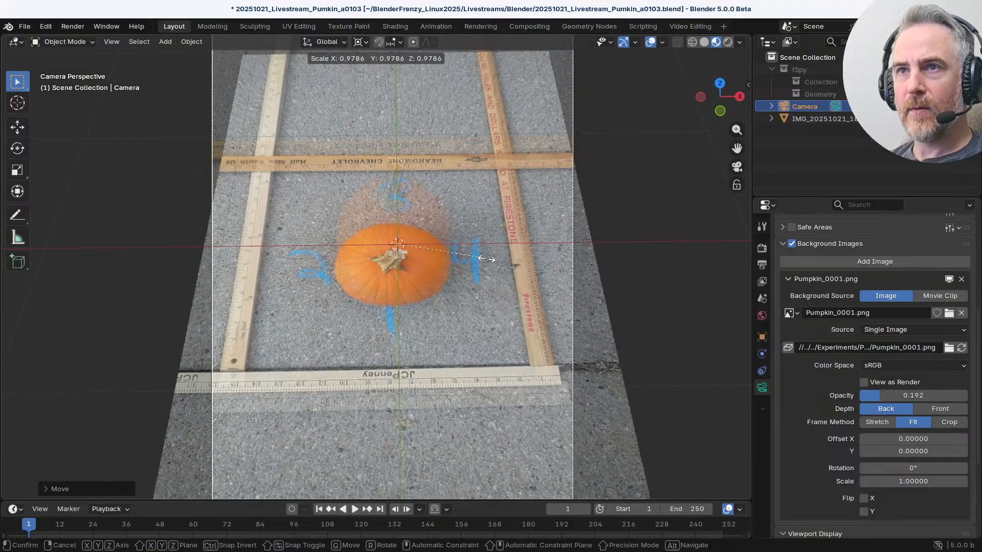
click(485, 259)
key(r)
key(r)
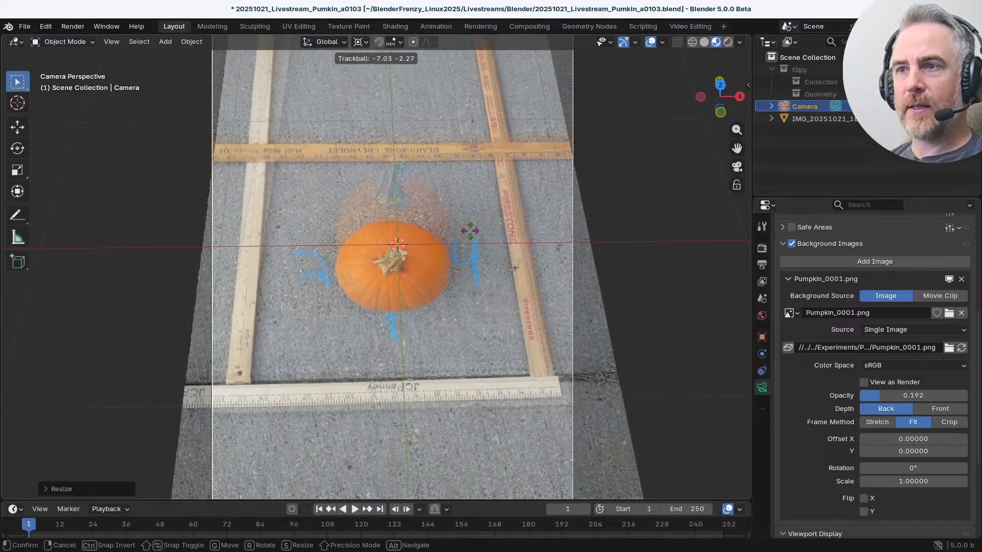
click(481, 198)
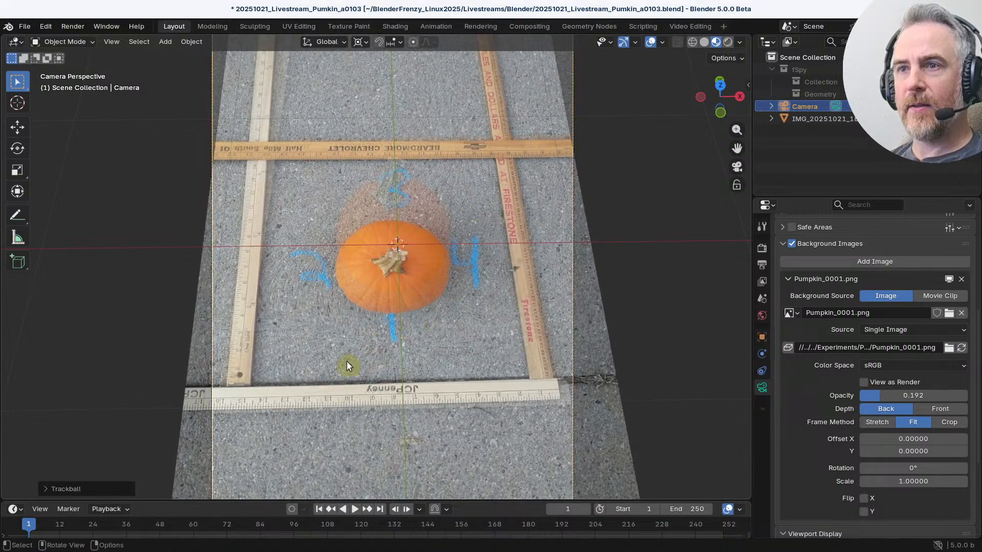
Step: Rotate the camera slightly about the global Z axis and trackball-rotate it to a lower viewing angle
scroll(430, 168, down, 3)
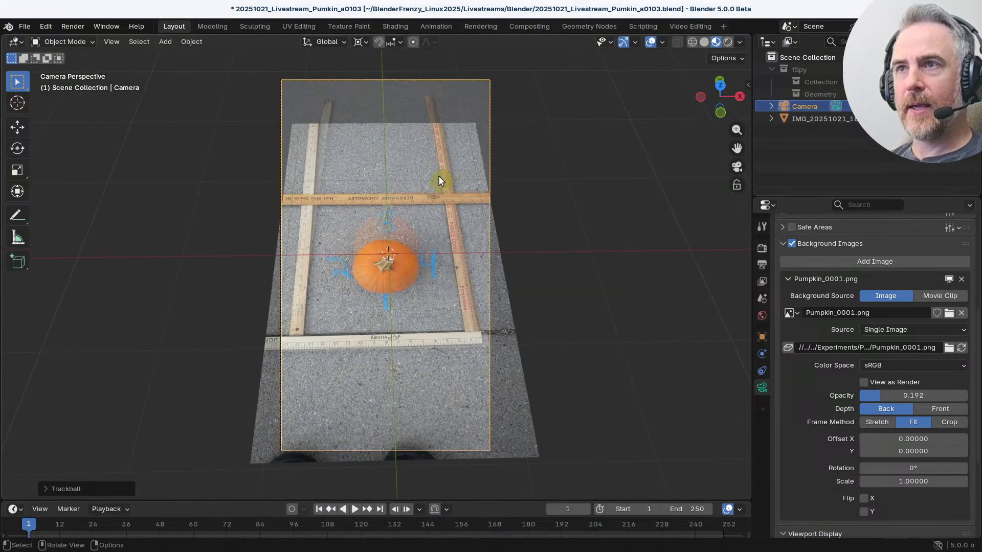
shift+middle_drag(438, 176, 432, 197)
key(r)
key(z)
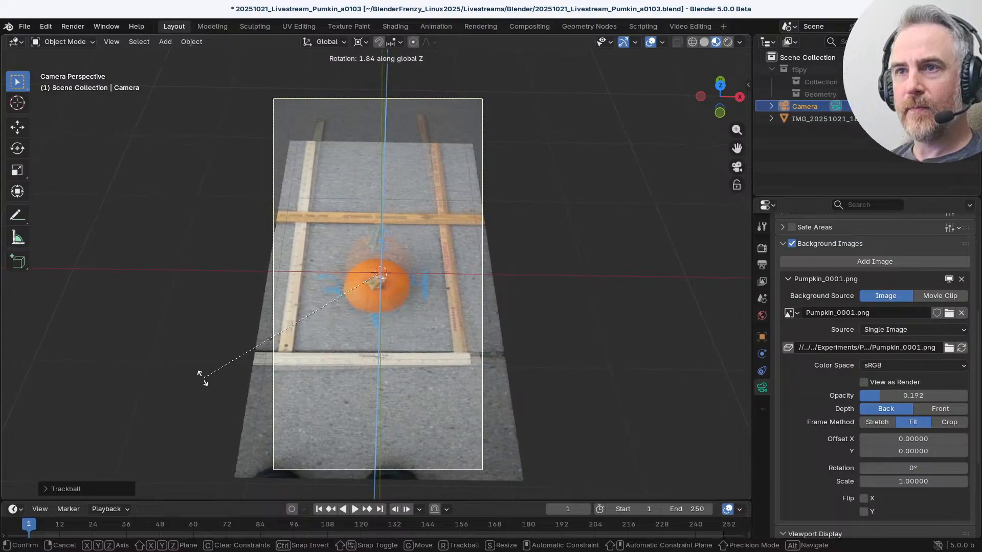
click(286, 357)
key(r)
key(r)
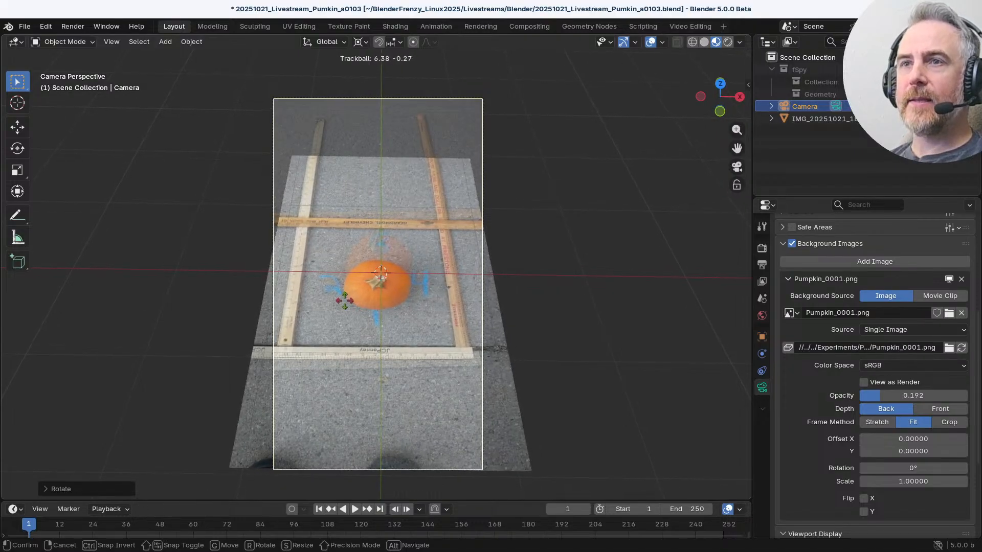
click(344, 300)
Step: Move the camera so the near JCPenney yardstick overlaps the photo, and set the background image opacity to 0.338
scroll(452, 304, up, 2)
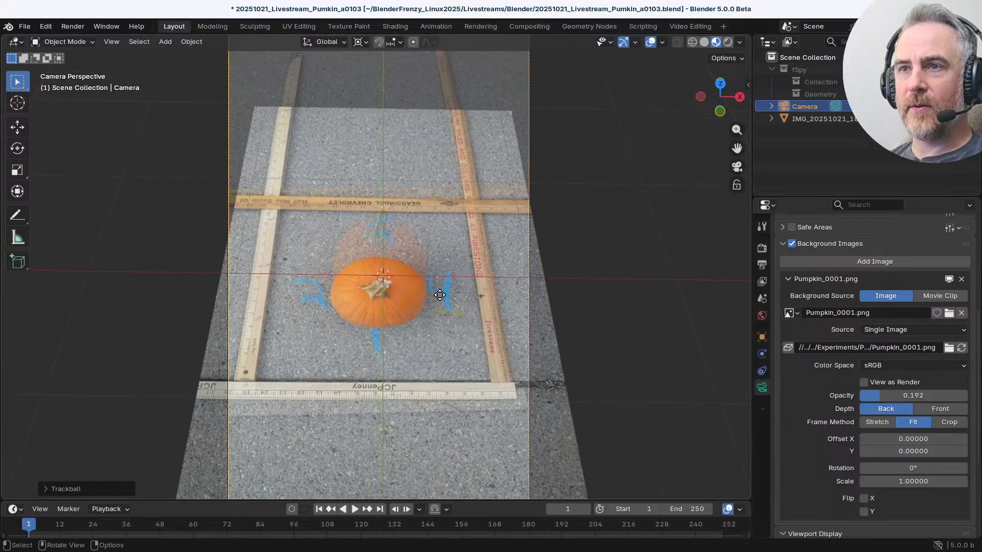
key(g)
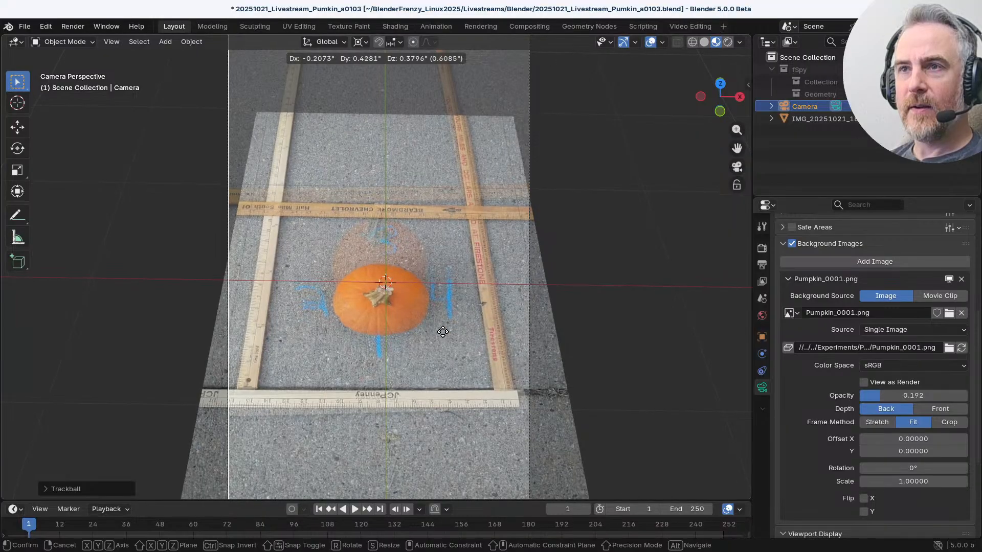
click(443, 337)
drag(874, 395, 890, 395)
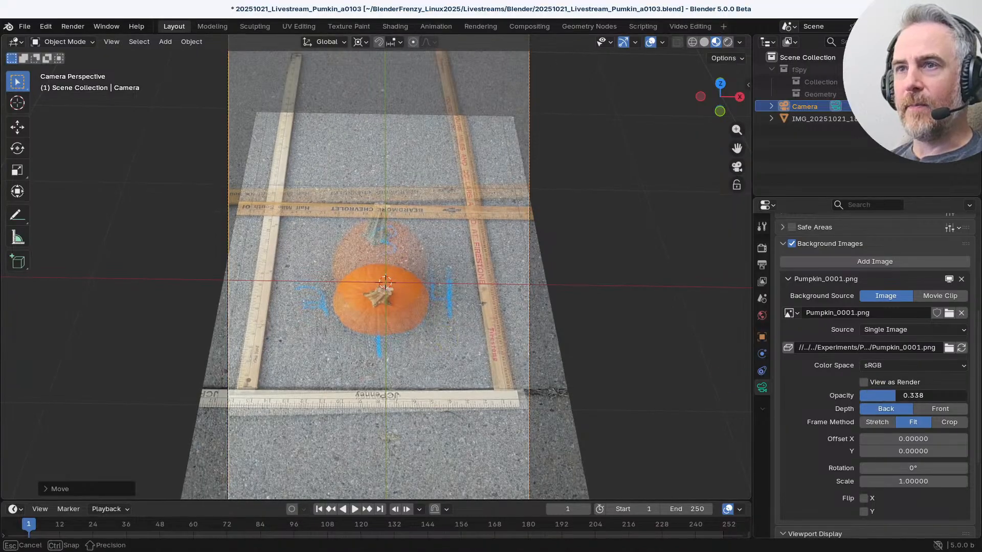
key(r)
key(r)
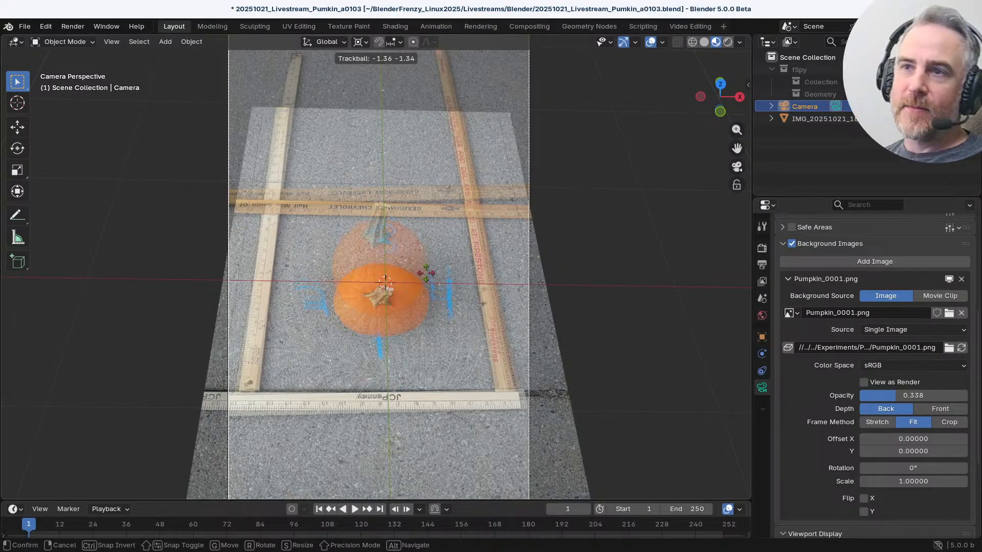
right_click(455, 229)
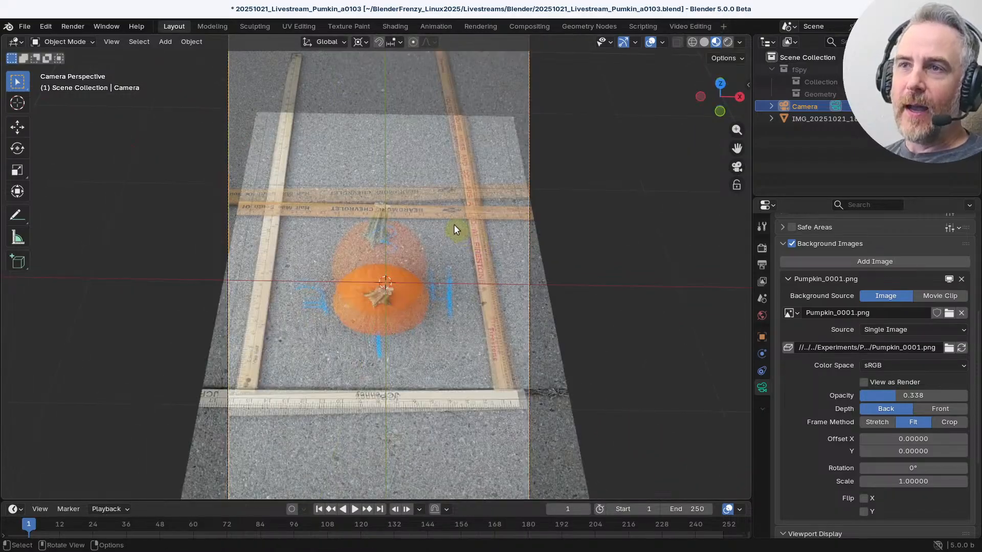
Step: Make a small trackball rotation of the camera to refine the overlap of the near and side yardsticks
key(r)
key(r)
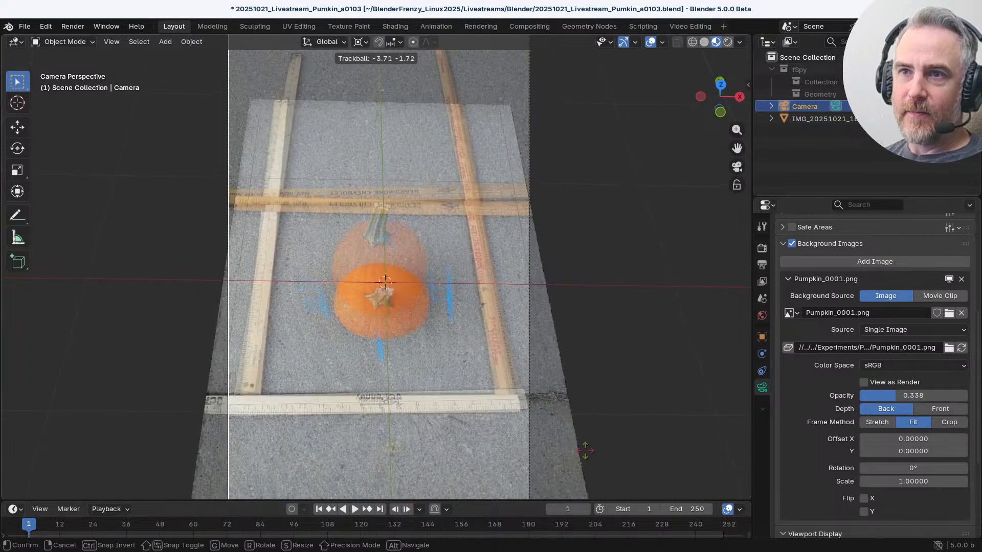
click(618, 467)
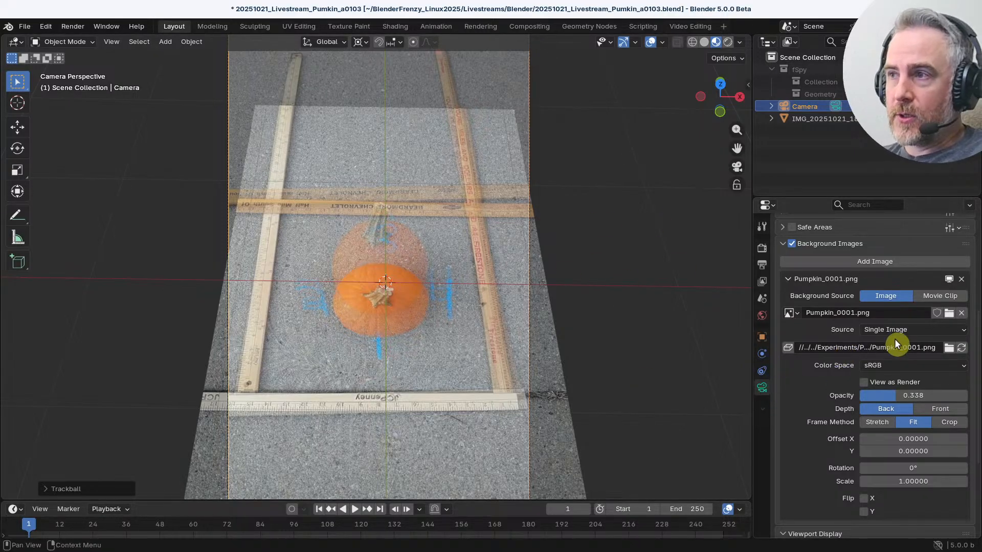
Step: Set the camera's focal length to 30 mm
scroll(846, 314, up, 5)
scroll(847, 315, up, 4)
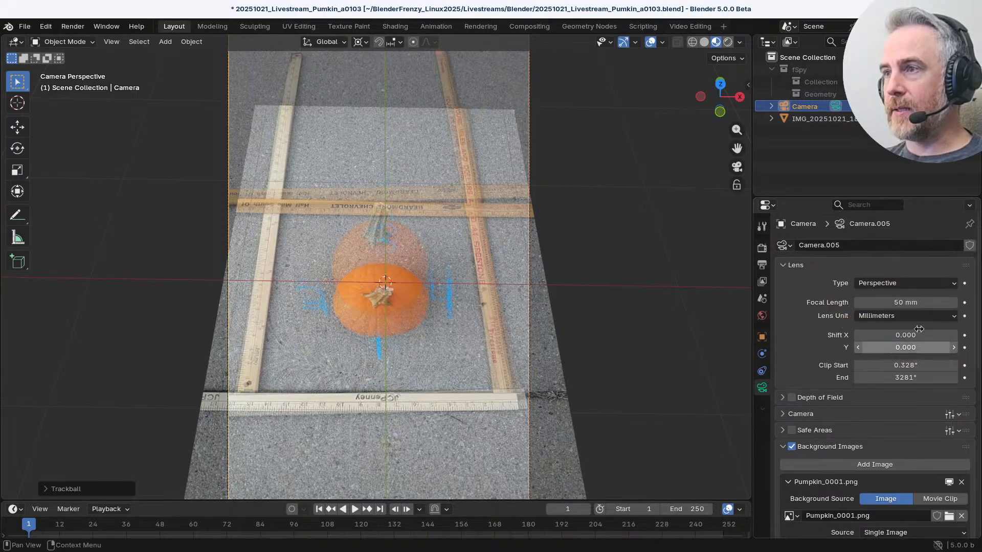
click(901, 302)
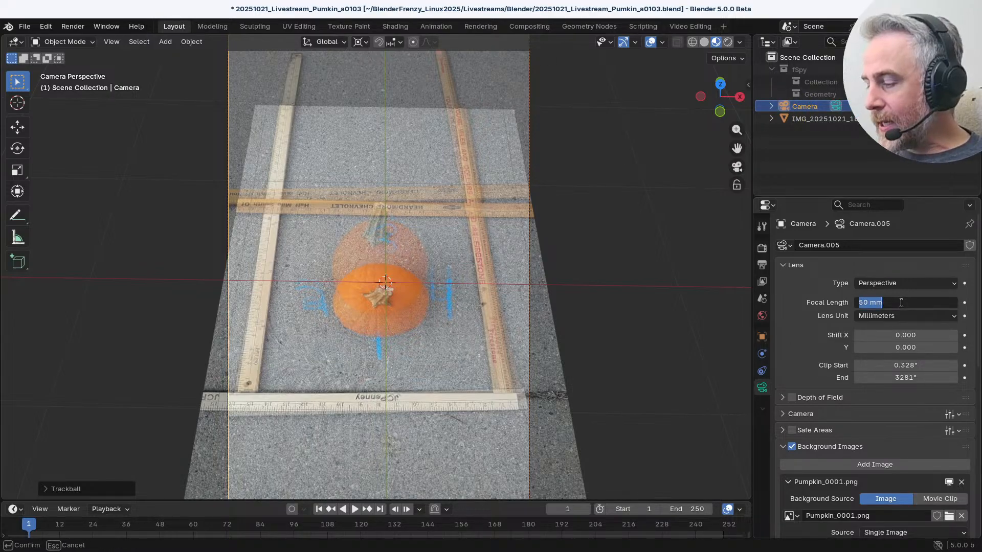
text(30)
key(Return)
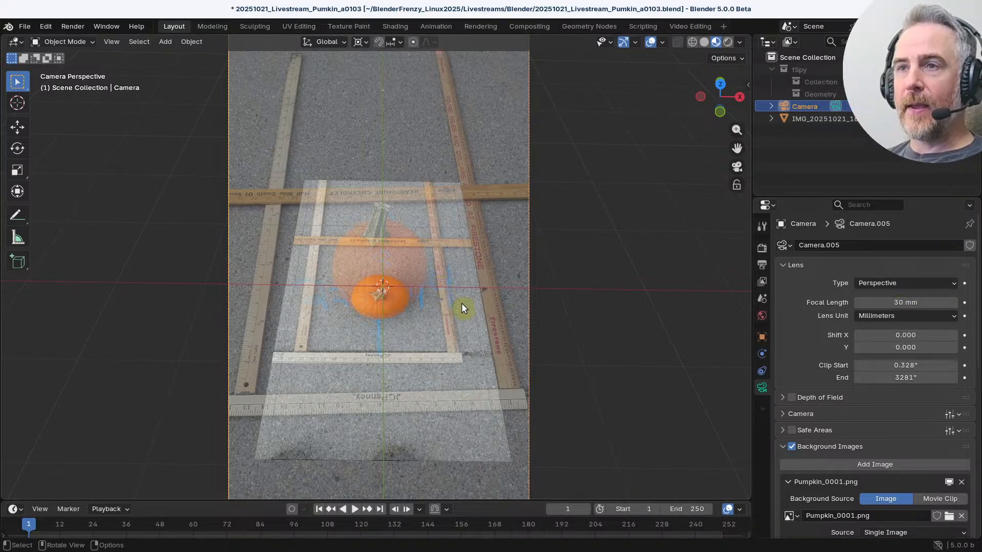
Step: Scale the camera toward the 3D cursor, then trackball-rotate it and turn it about global Y to realign the side yardsticks
key(s)
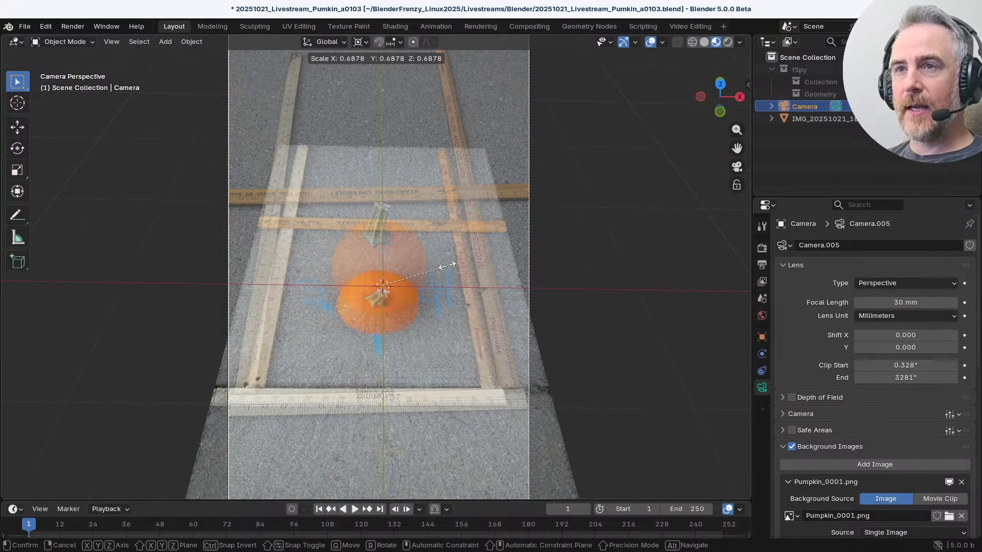
click(435, 250)
key(r)
key(r)
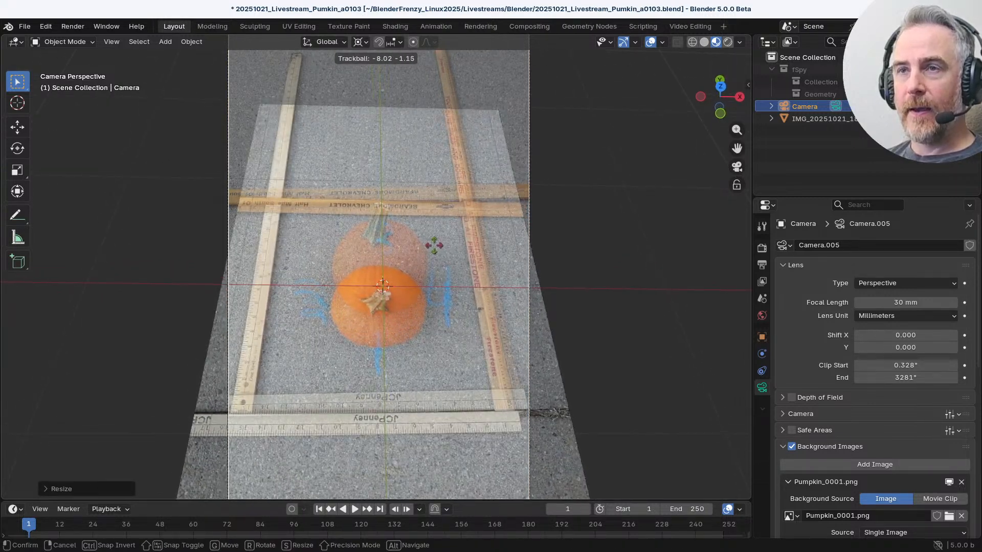
key(y)
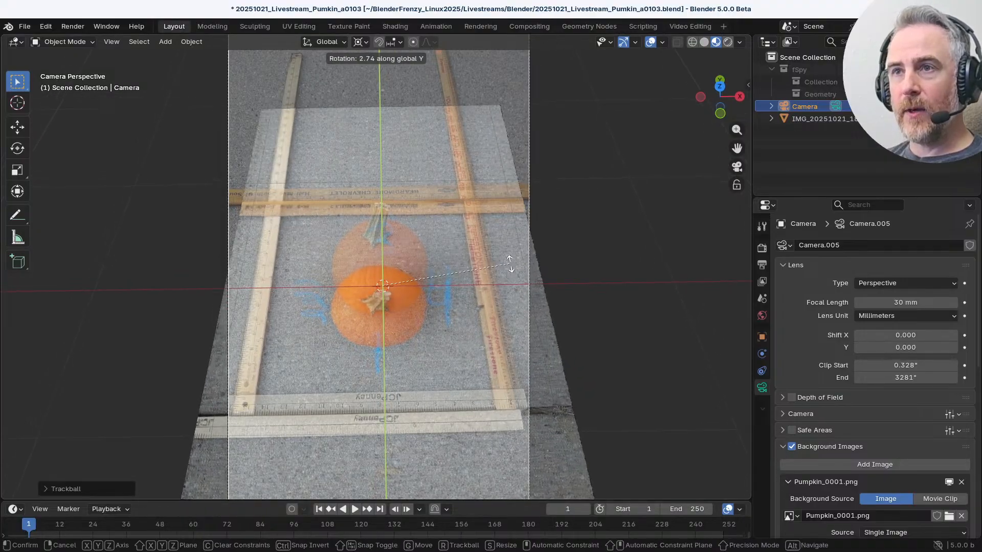
click(509, 270)
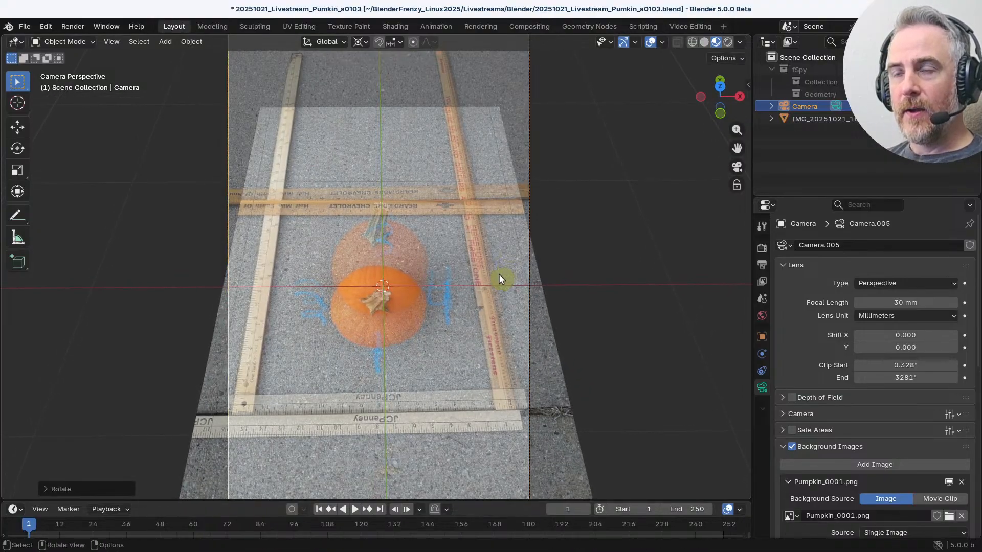
Step: Scale the camera about the 3D cursor, then move it so the near JCPenney yardstick overlaps the photo
key(s)
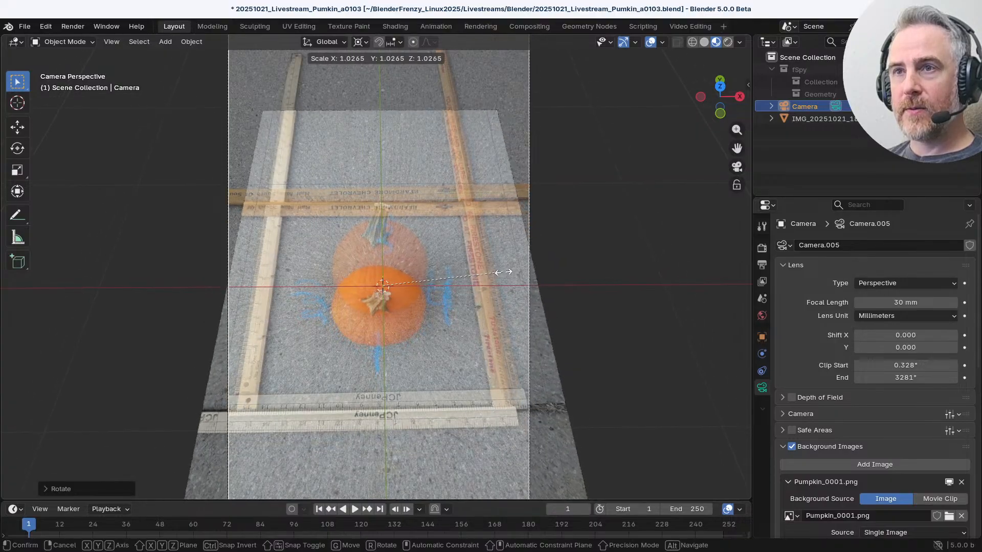
click(499, 272)
key(g)
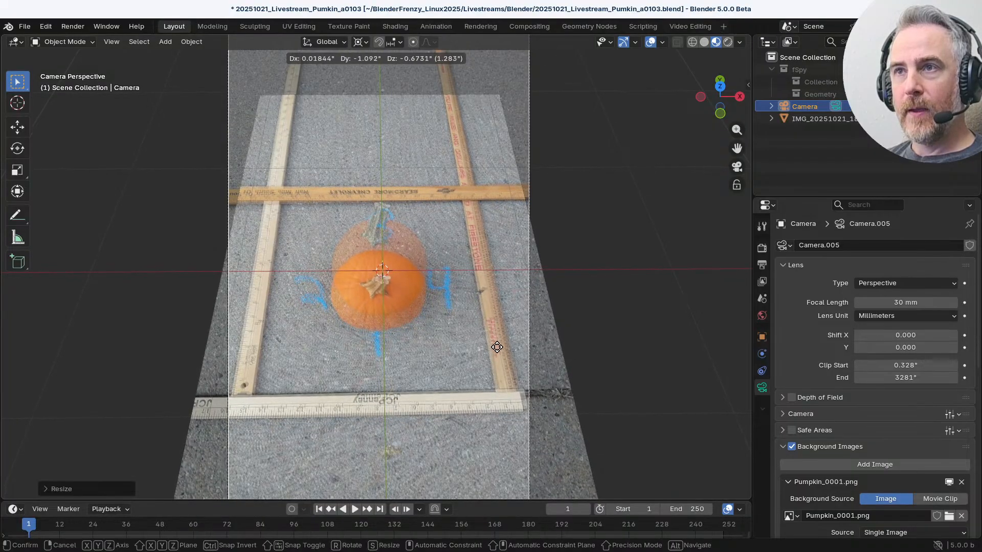
click(485, 323)
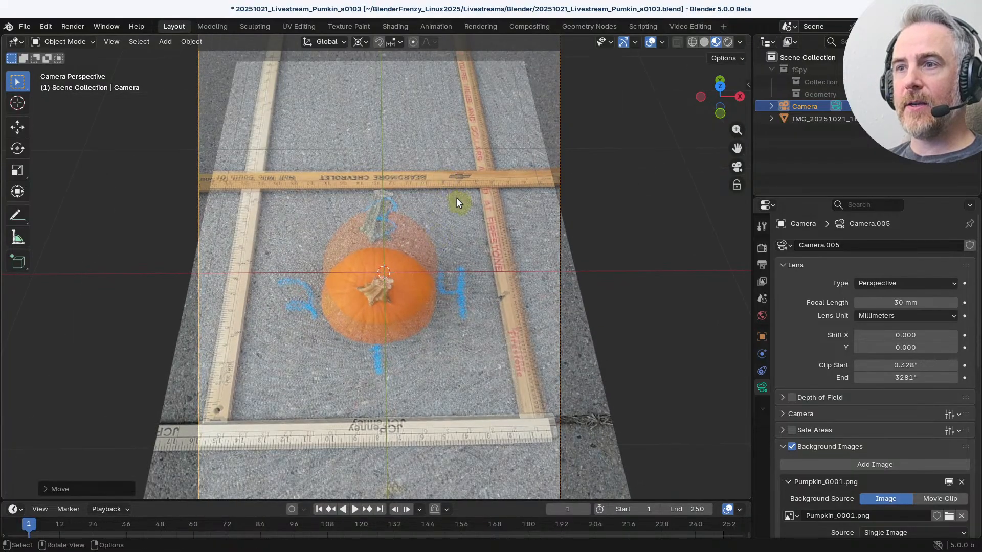
Step: Trackball-rotate the camera slightly to bring the plane's crossing yardsticks closer to the photo
key(r)
key(r)
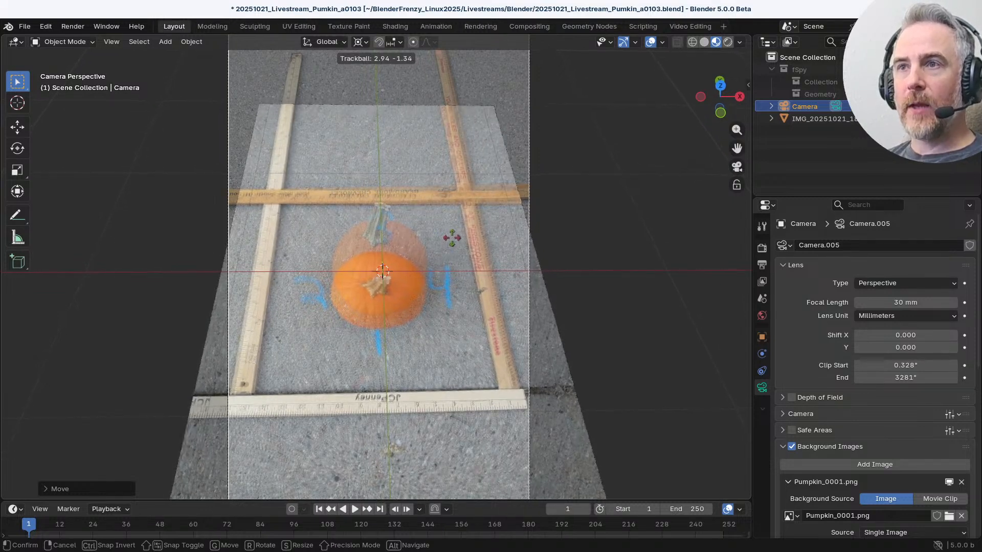
click(447, 254)
Step: Place the 3D cursor on the ground plane's One Yard yardstick end hole, hiding the background image temporarily to see it
scroll(316, 348, up, 3)
shift+middle_drag(317, 351, 536, 160)
scroll(341, 306, up, 3)
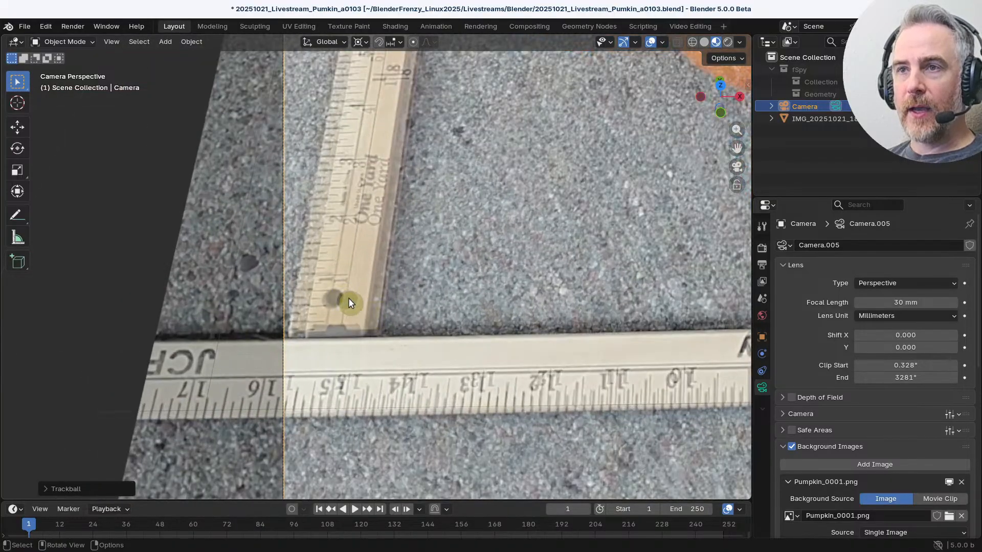
scroll(393, 299, down, 2)
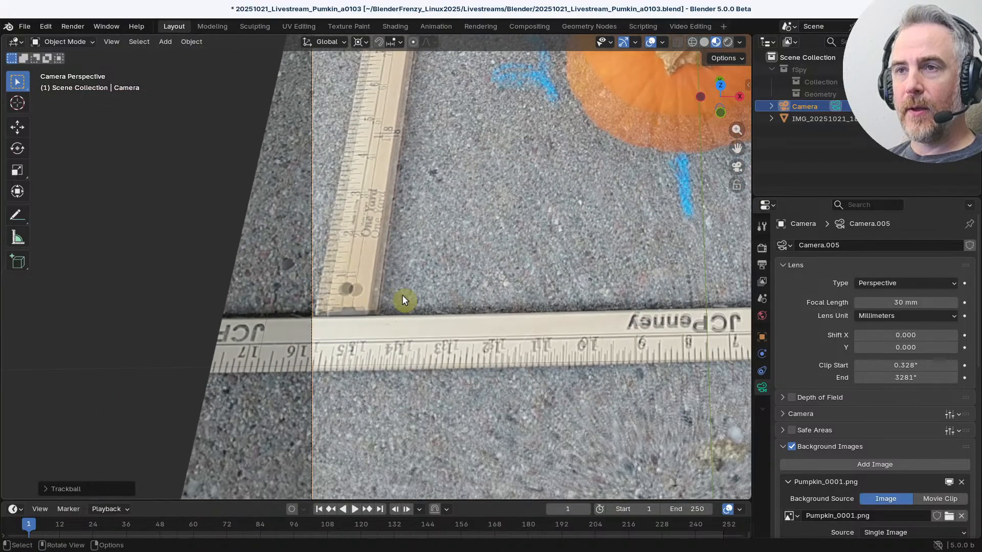
click(791, 448)
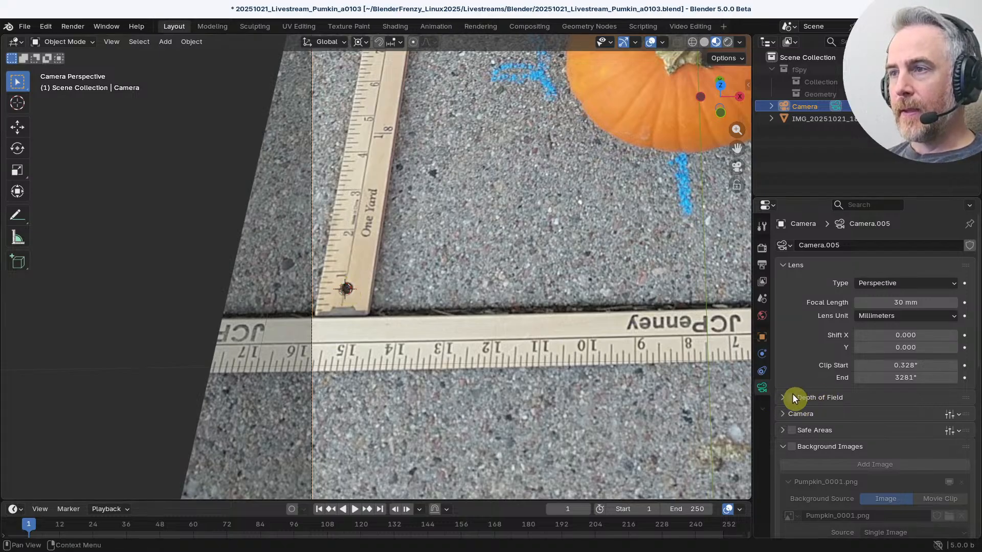
click(791, 447)
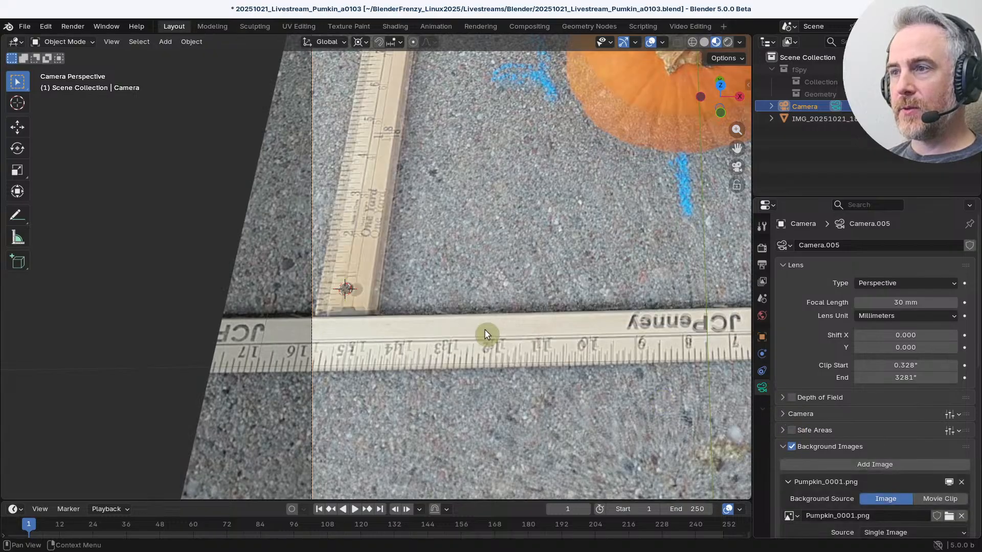
Step: Move the camera to overlap the One Yard yardstick's end hole with the photo, then trackball-rotate it around the 3D cursor
key(g)
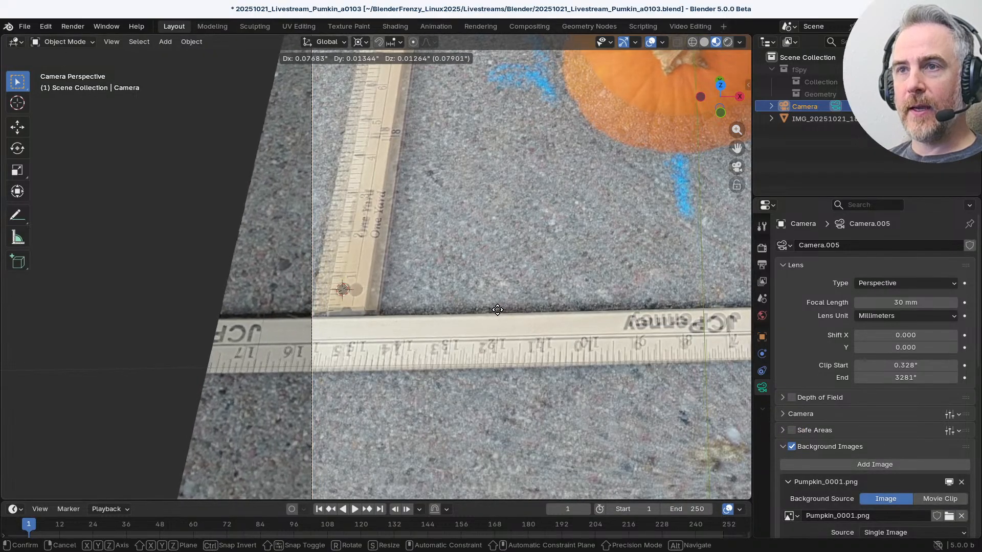
click(432, 310)
scroll(545, 246, down, 6)
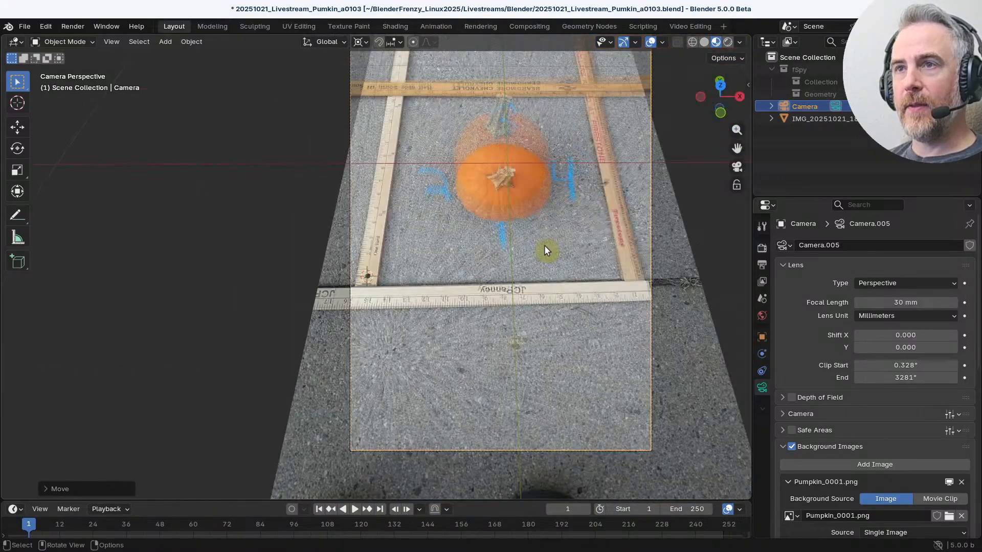
shift+middle_drag(520, 296, 499, 351)
scroll(516, 291, up, 4)
scroll(548, 277, down, 1)
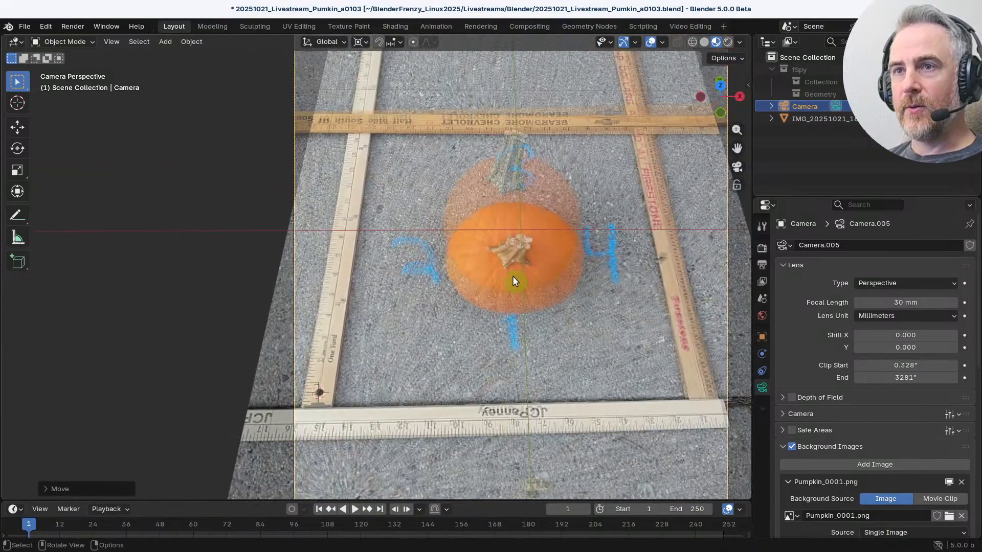
shift+middle_drag(537, 265, 500, 267)
key(r)
key(r)
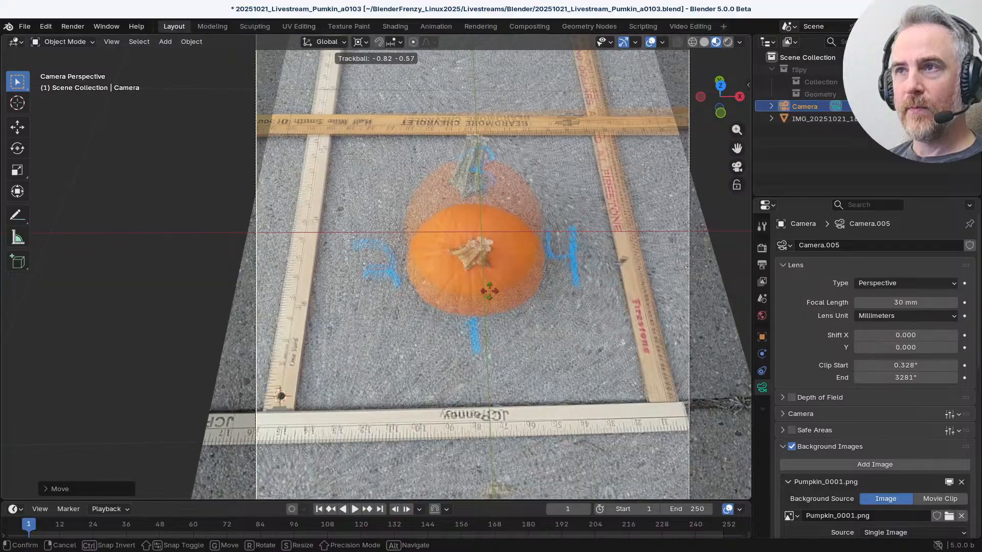
click(572, 271)
key(r)
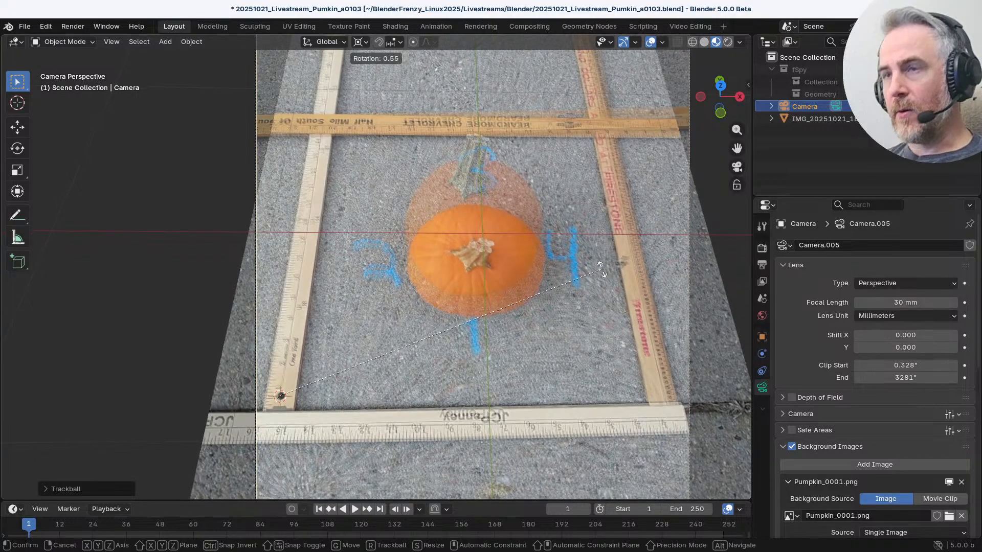
key(y)
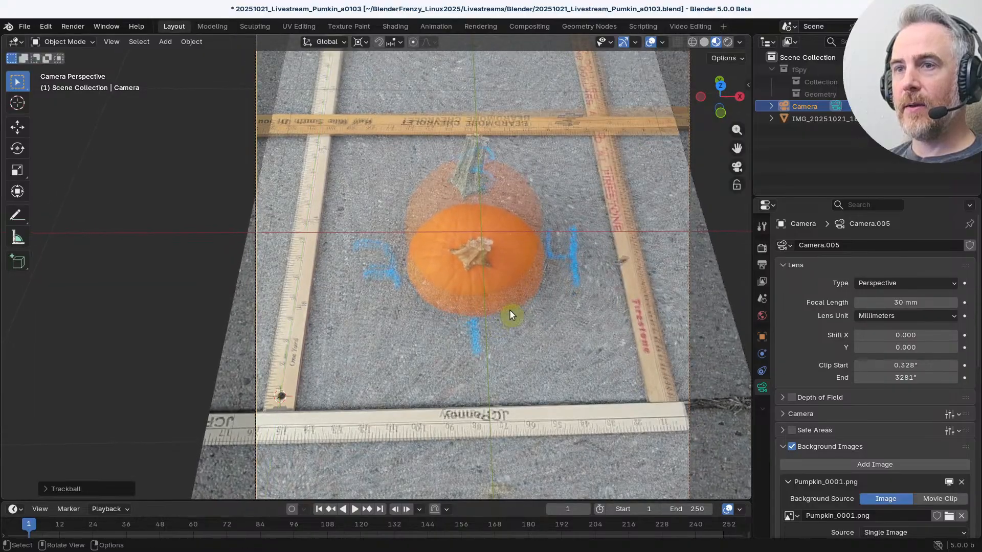
click(480, 297)
Step: Rotate the camera about 2.8° around the global Y axis to level the near JCPenney yardstick with the photo
key(r)
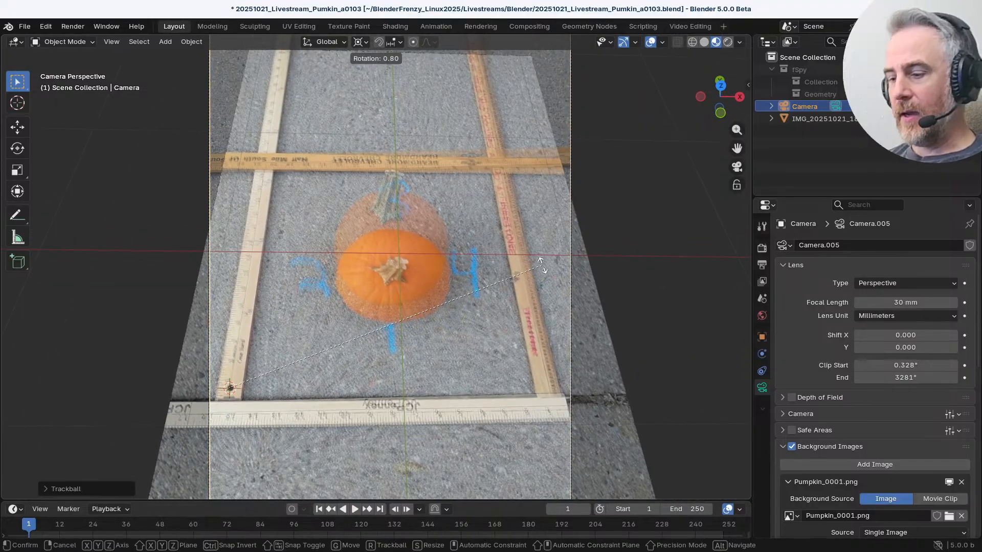
key(y)
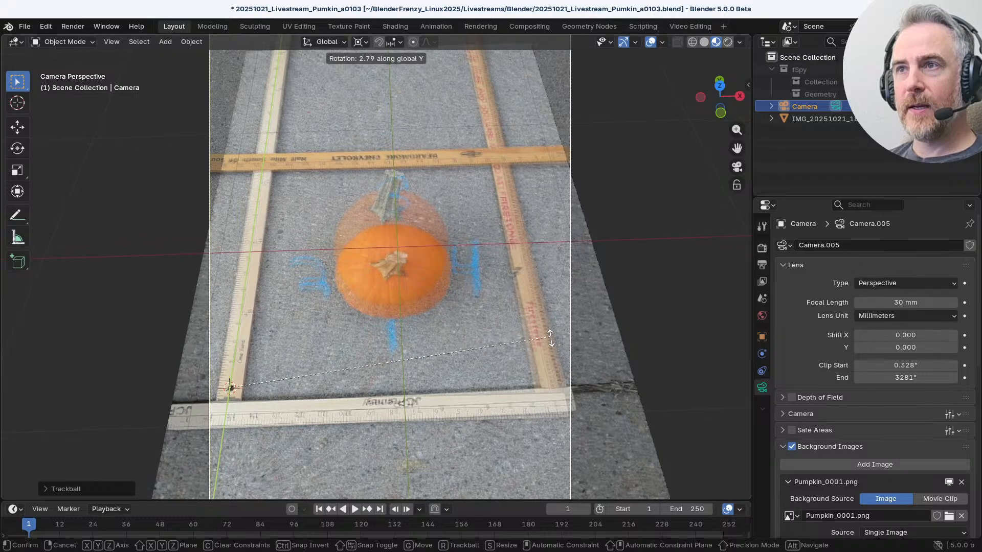
click(550, 333)
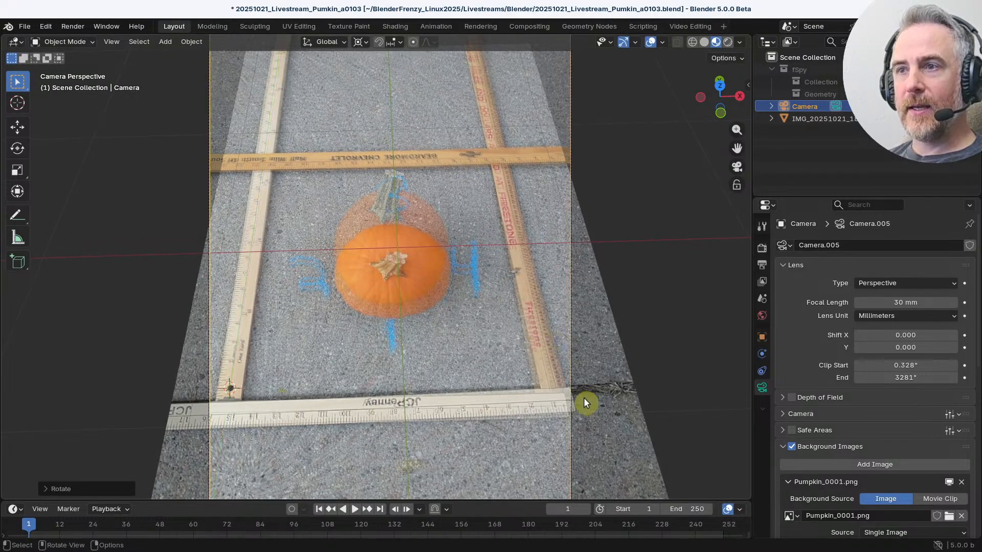
Step: Rotate the camera around global Z, then scale it slightly about the 3D cursor to realign the Firestone yardstick
key(r)
key(z)
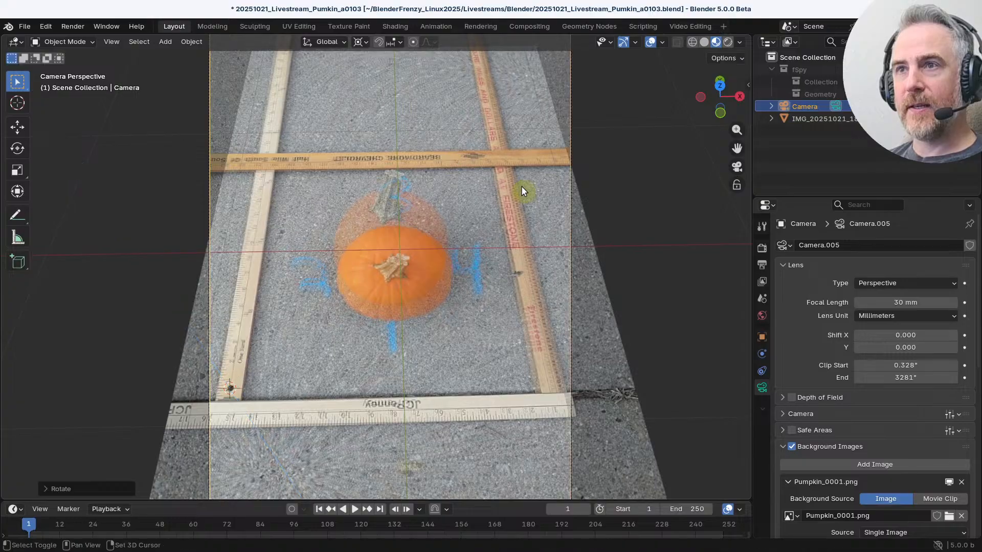
key(s)
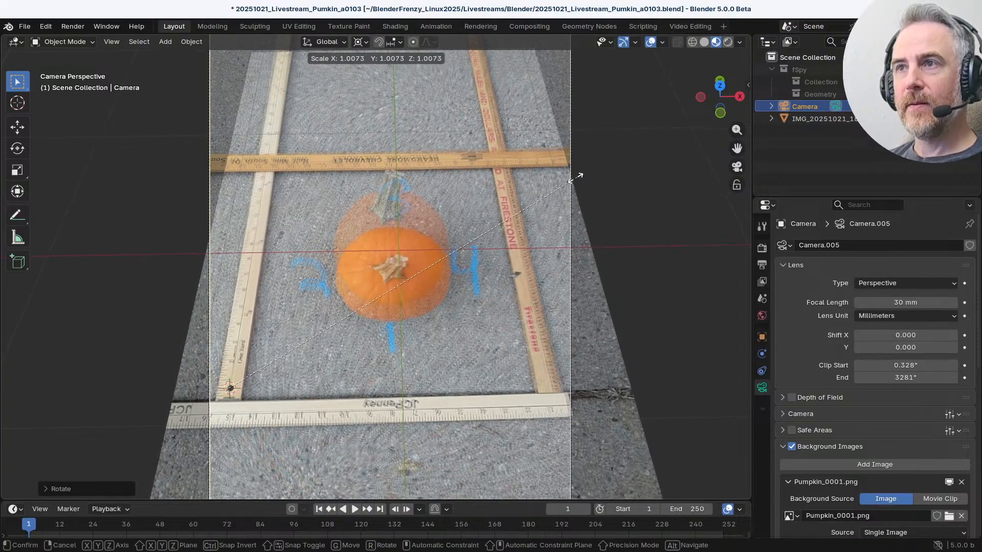
click(572, 177)
Step: Set the camera's focal length to 28 mm and move the camera to re-overlap the One Yard yardstick's end hole
scroll(453, 179, up, 2)
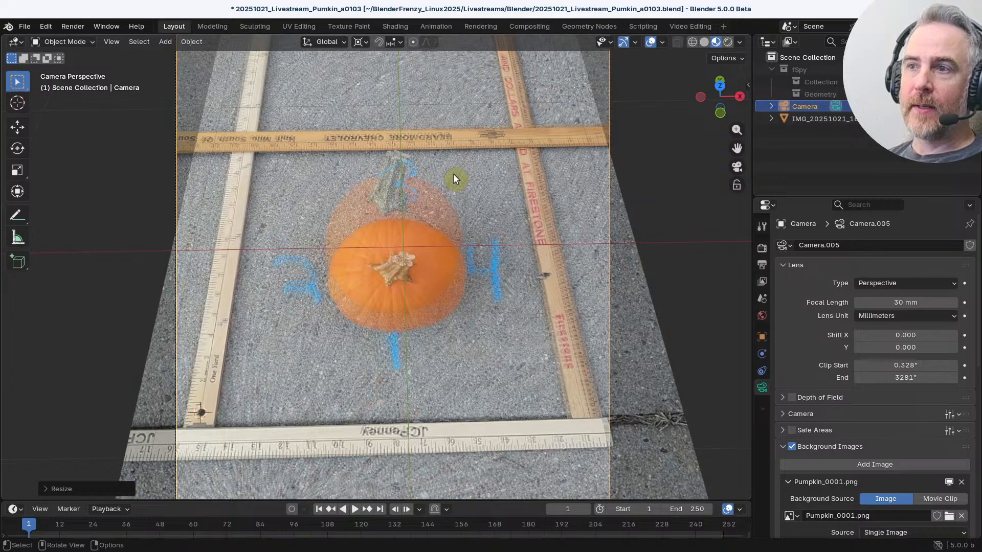
drag(876, 303, 876, 303)
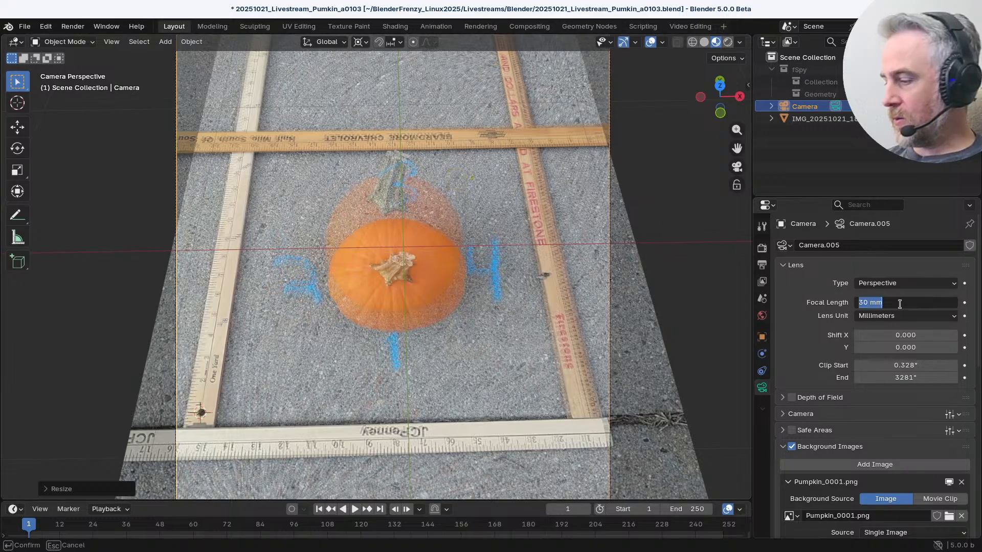
key(Return)
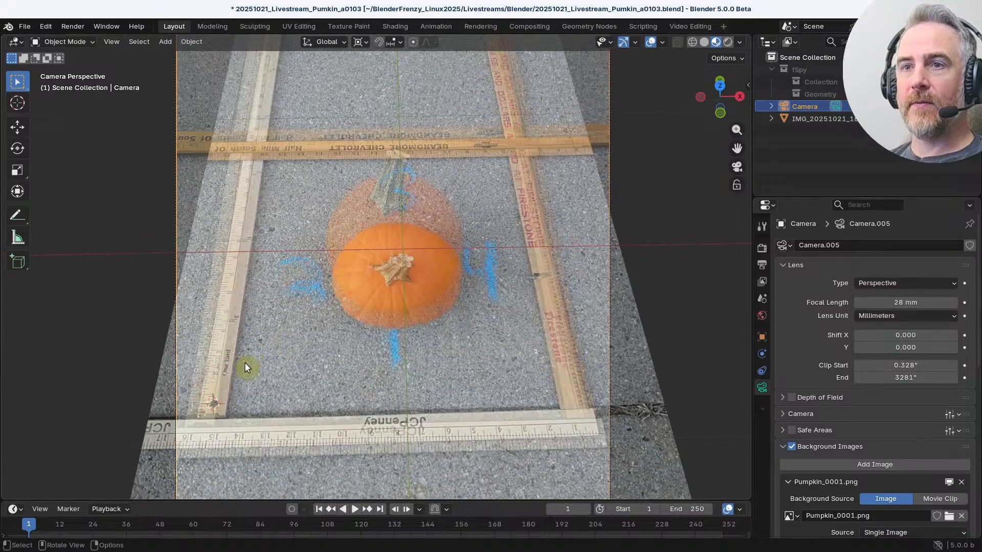
key(g)
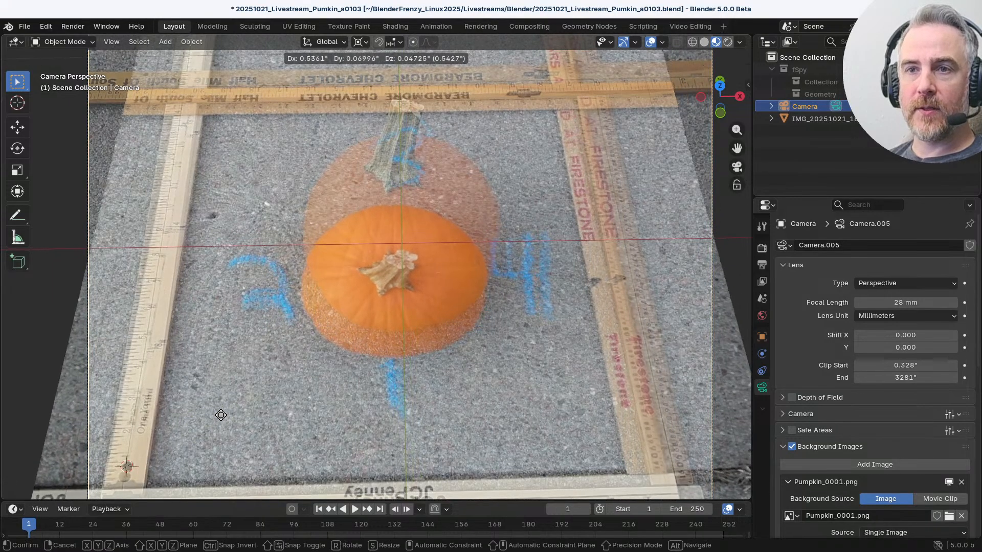
click(240, 353)
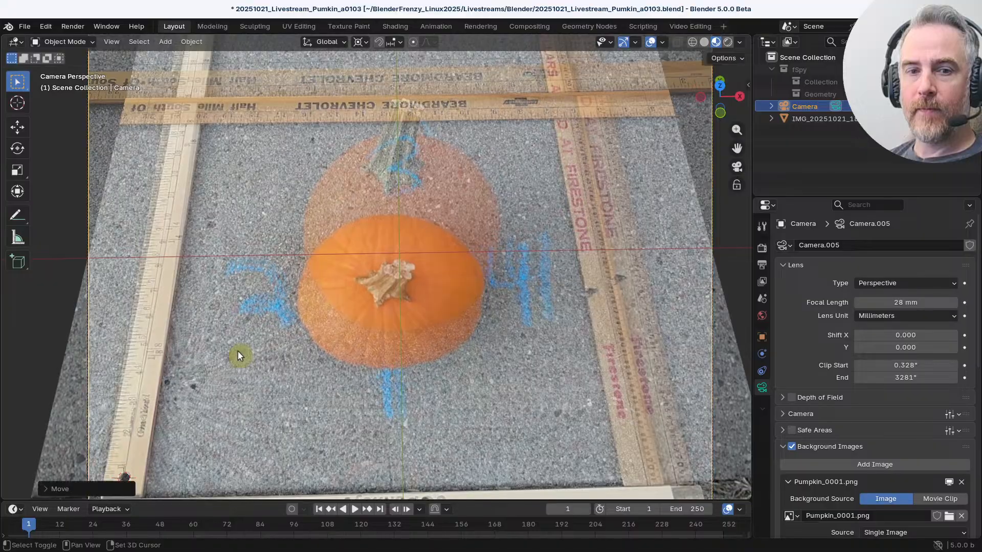
Step: Trackball-rotate the camera around the 3D cursor in two passes to realign the near and One Yard yardsticks
scroll(452, 342, down, 4)
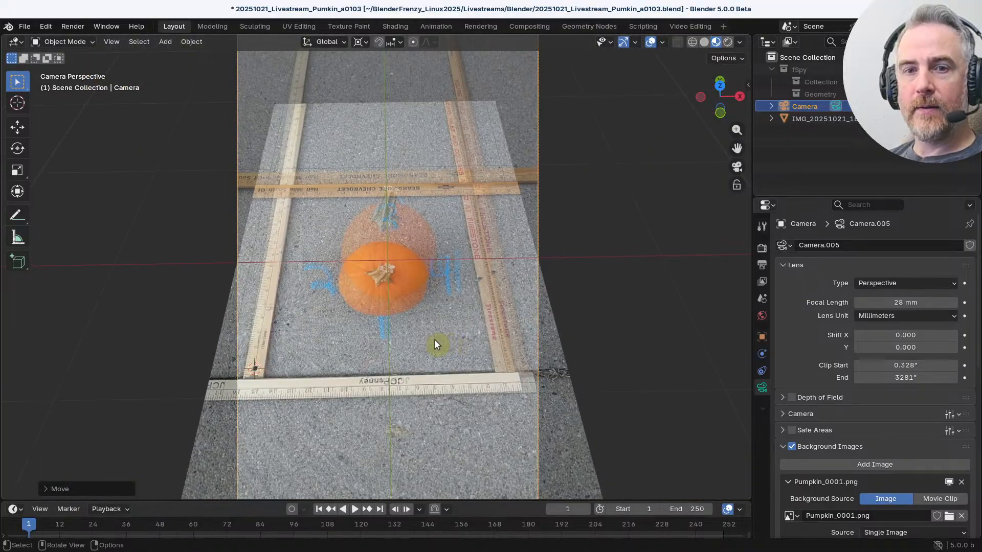
key(r)
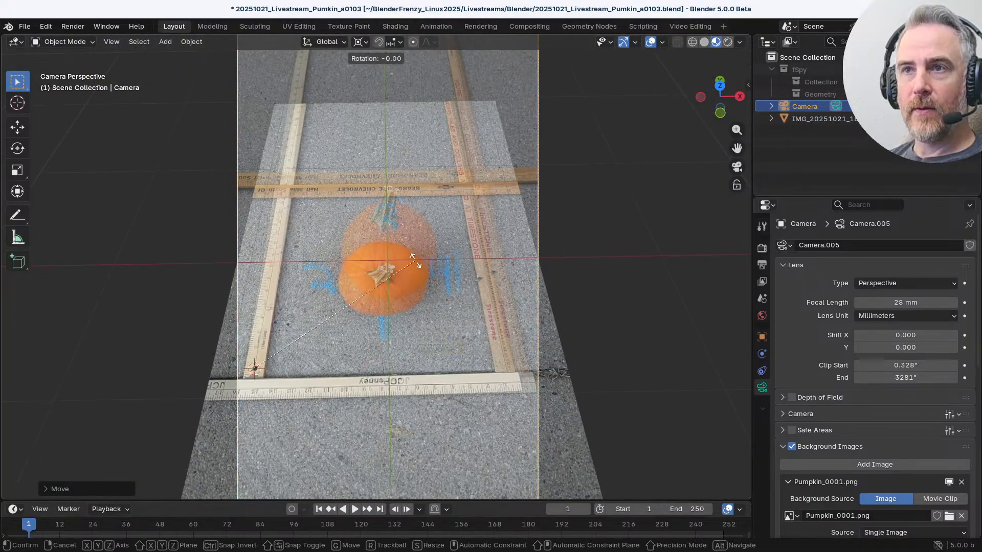
key(r)
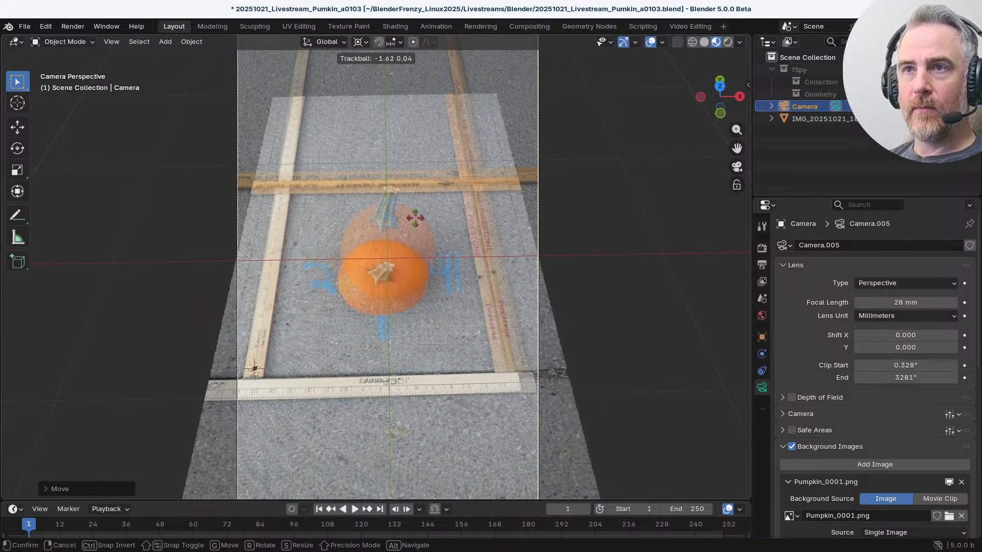
click(407, 232)
scroll(406, 229, up, 2)
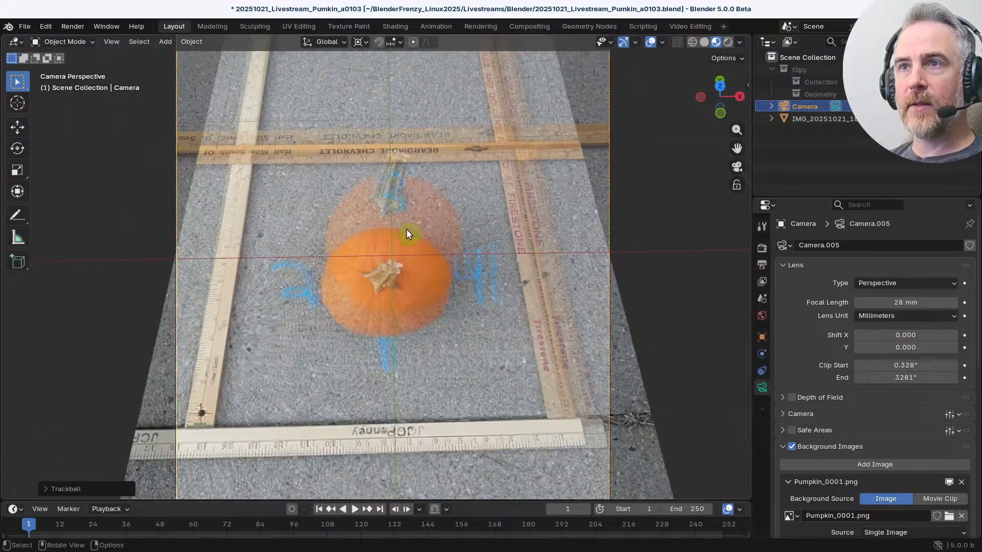
scroll(421, 249, up, 1)
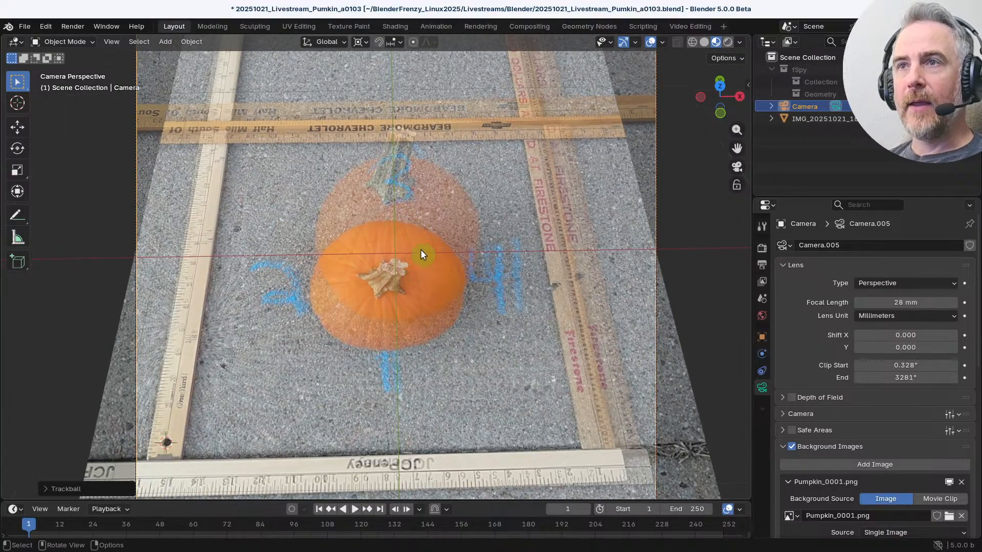
key(r)
key(r)
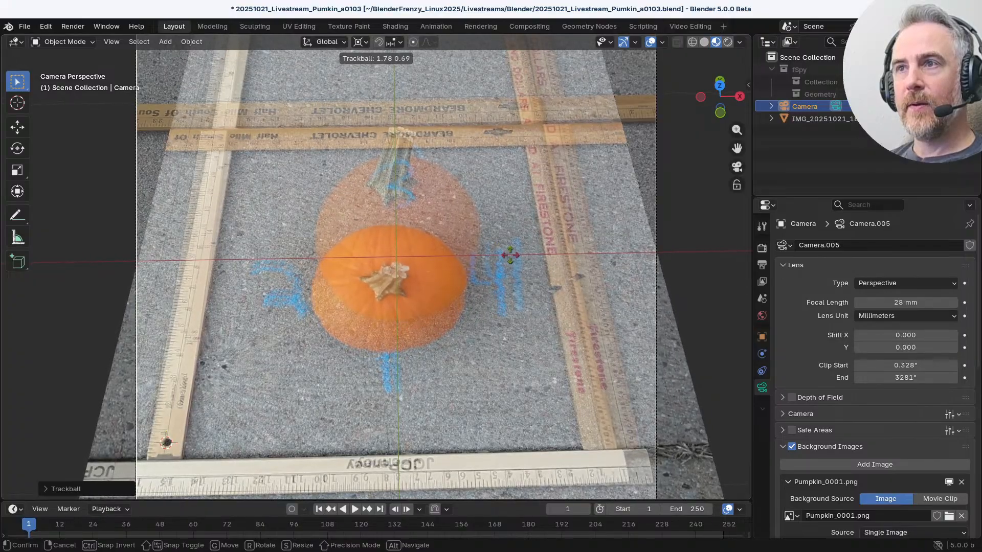
click(494, 250)
scroll(496, 247, down, 2)
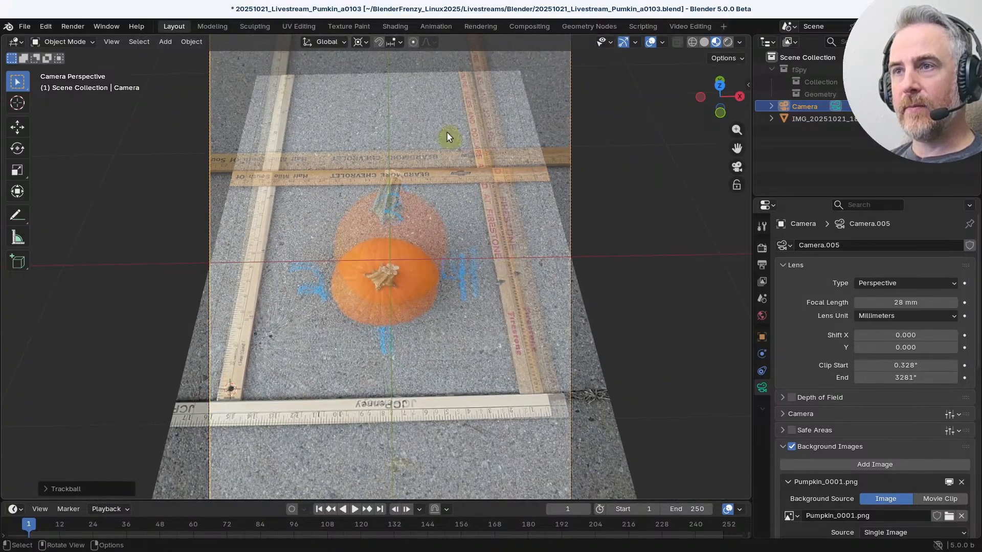
Step: Scale the camera to about 0.94 toward the 3D cursor, then trackball-rotate it to match the far Beardmore Chevrolet yardstick
key(s)
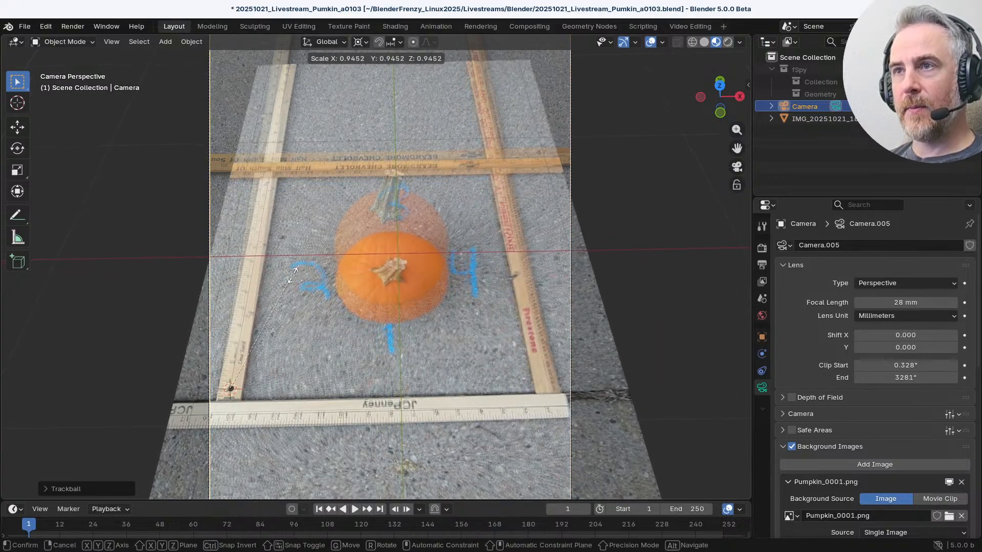
click(283, 276)
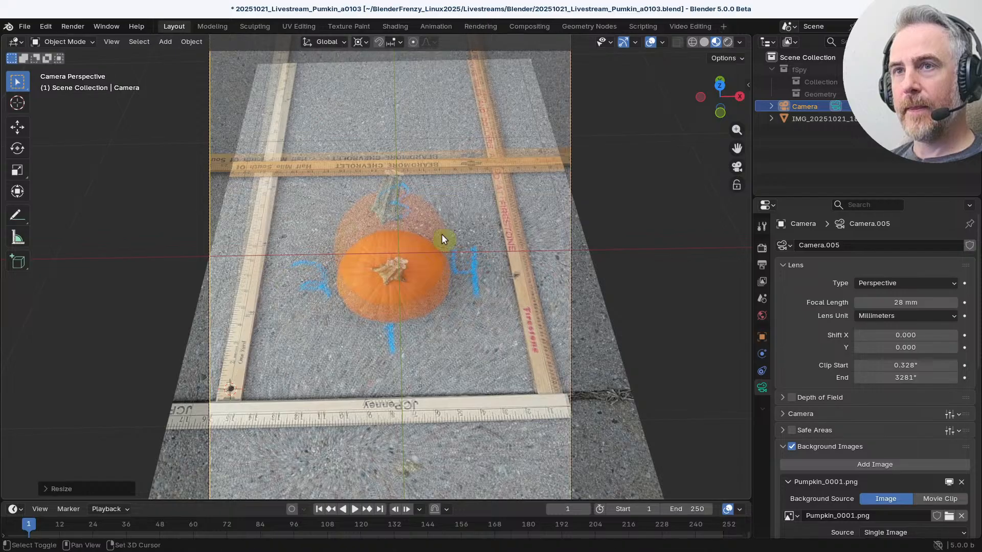
key(r)
key(r)
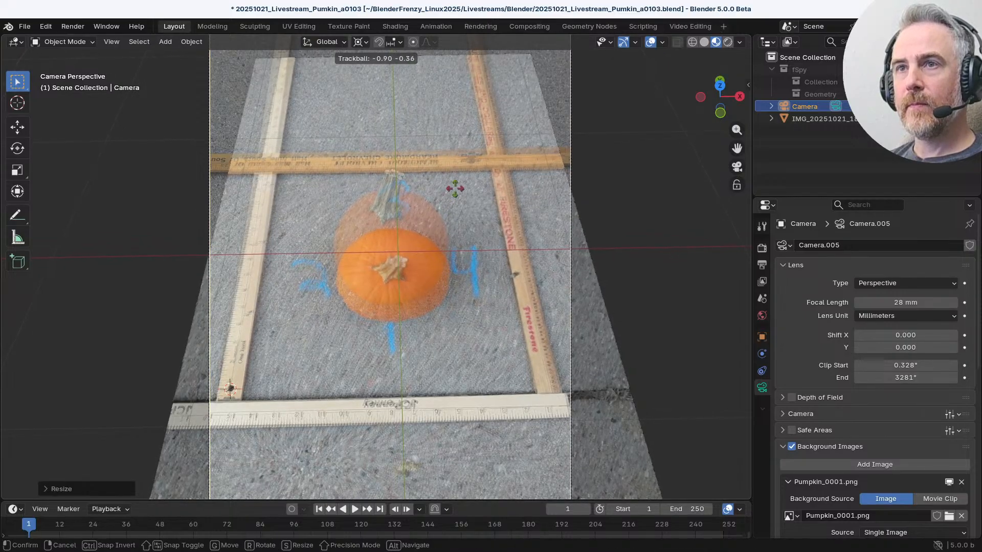
click(436, 158)
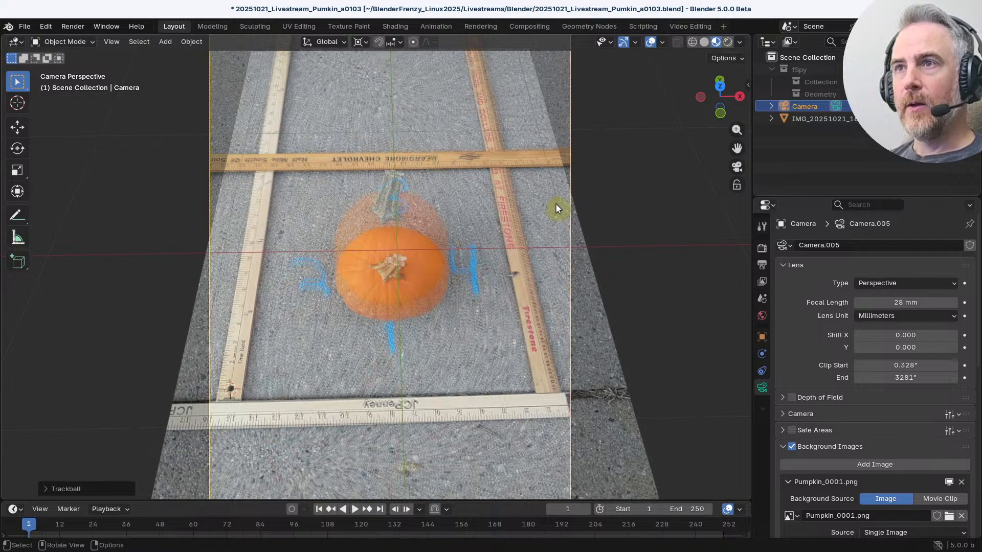
Step: Try fine trackball rotations of the camera around the 3D cursor to tighten the yardstick overlap
key(r)
key(r)
right_click(544, 192)
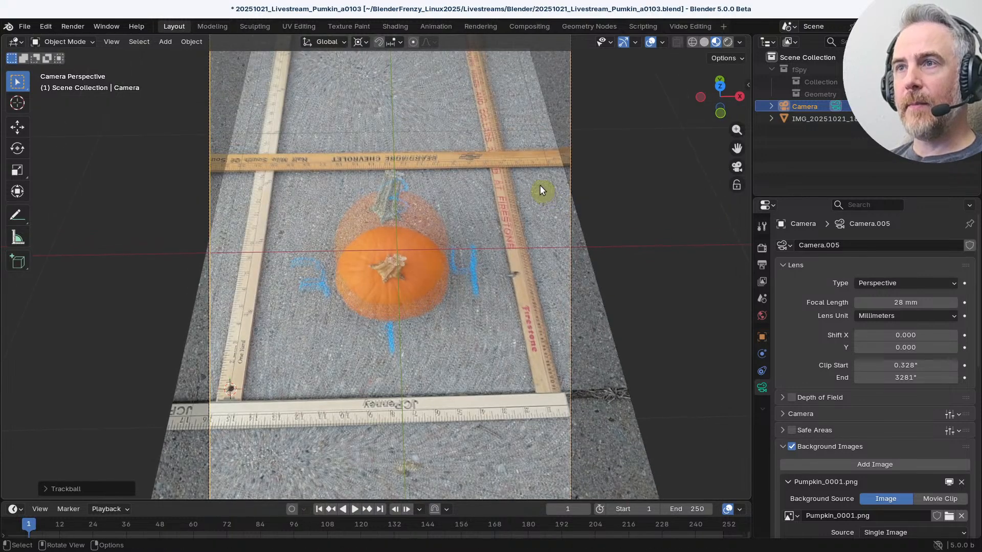
key(r)
key(r)
right_click(544, 179)
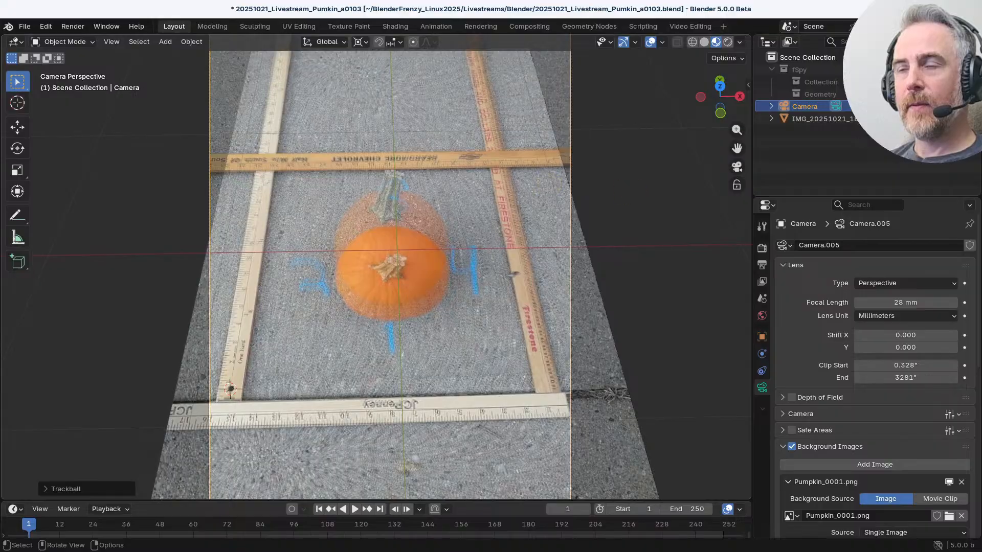
key(r)
key(r)
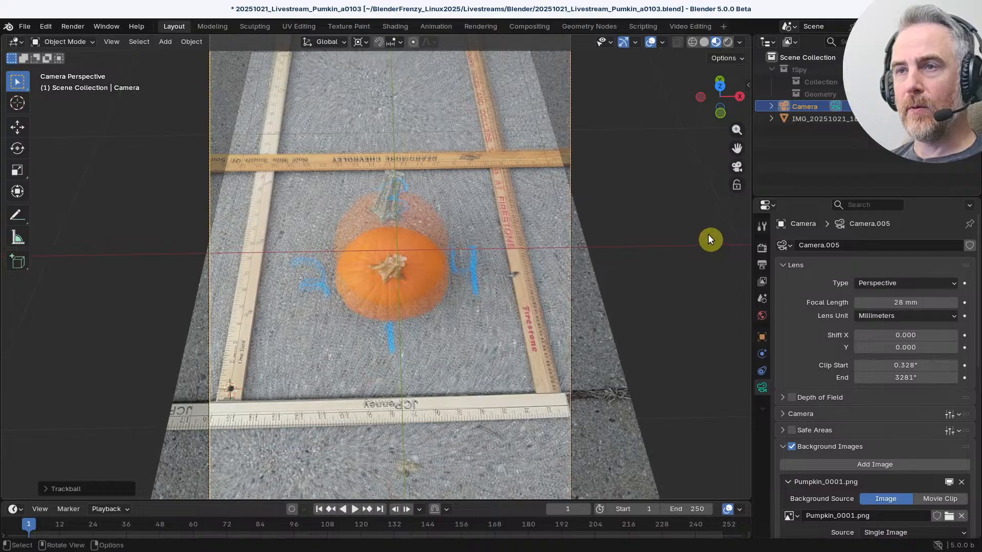
Step: Try rotating the camera around global X and then global Y to align the ground plane's yardsticks with the photo
key(r)
key(x)
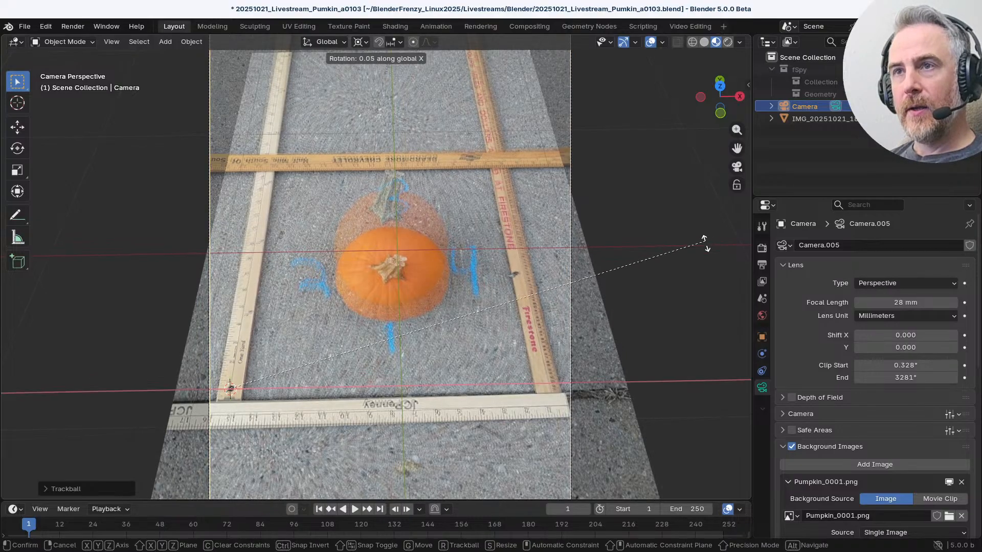
click(689, 291)
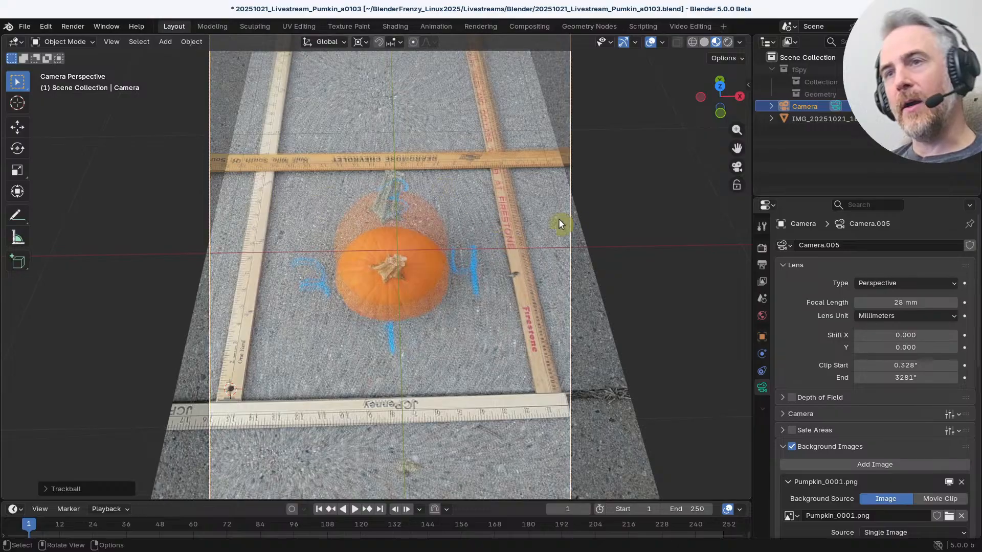
key(r)
key(y)
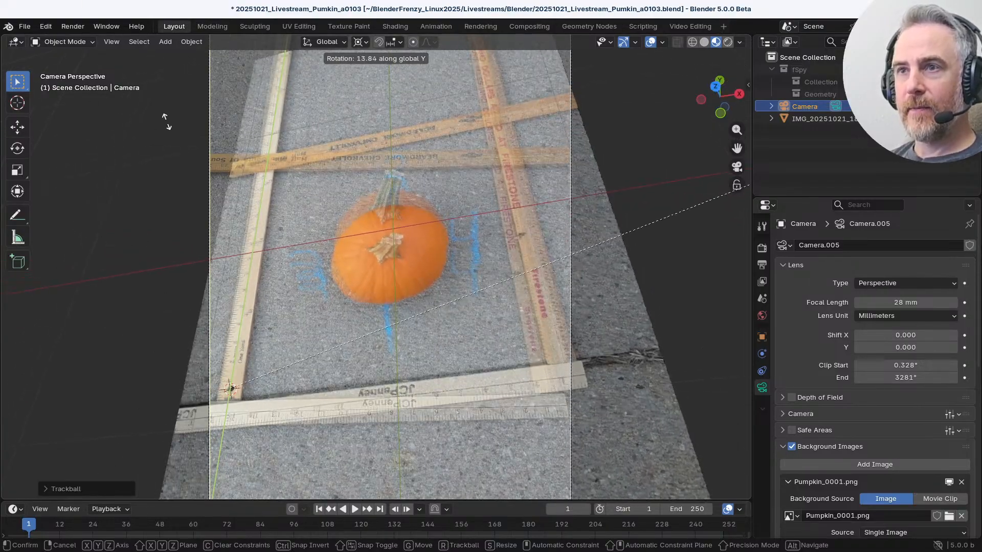
right_click(431, 287)
scroll(470, 281, down, 5)
scroll(528, 288, up, 2)
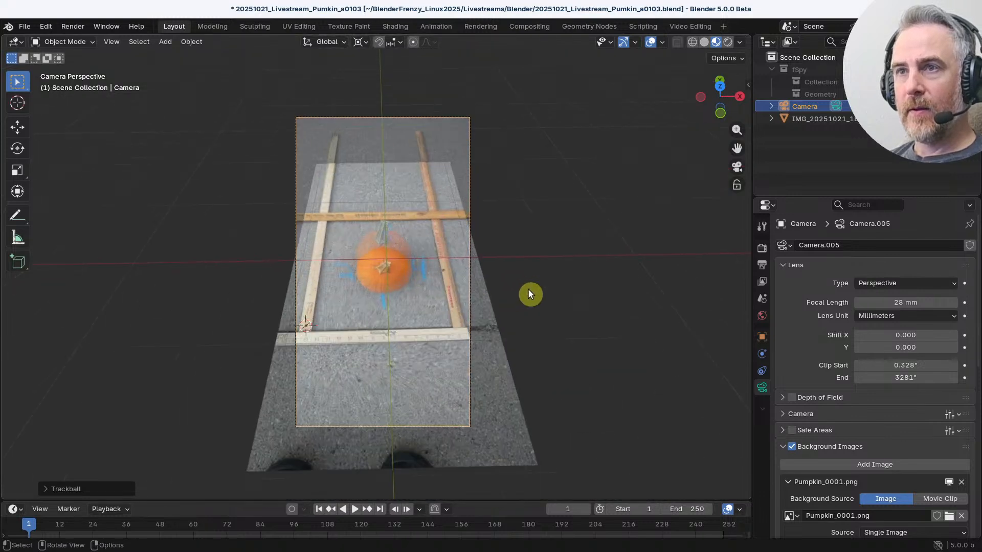
key(r)
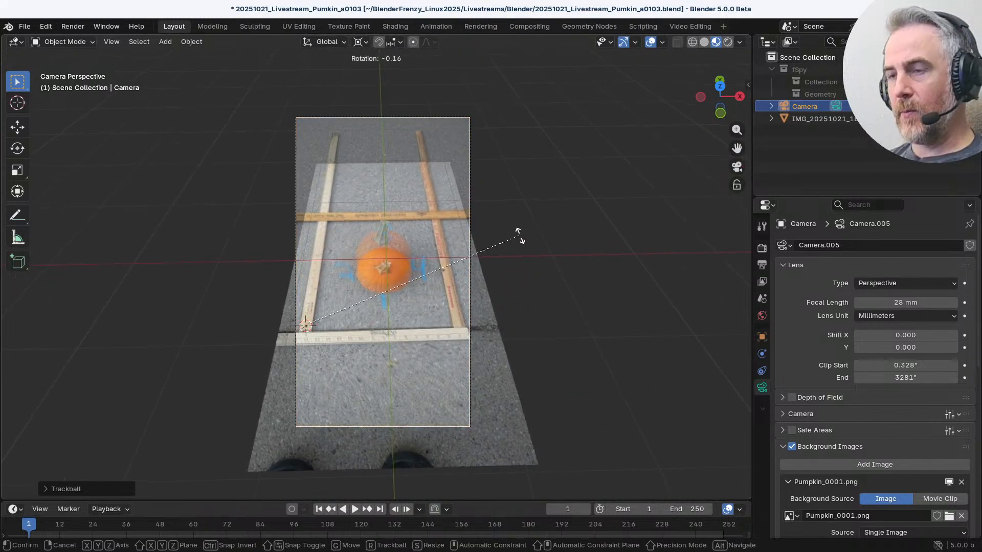
key(y)
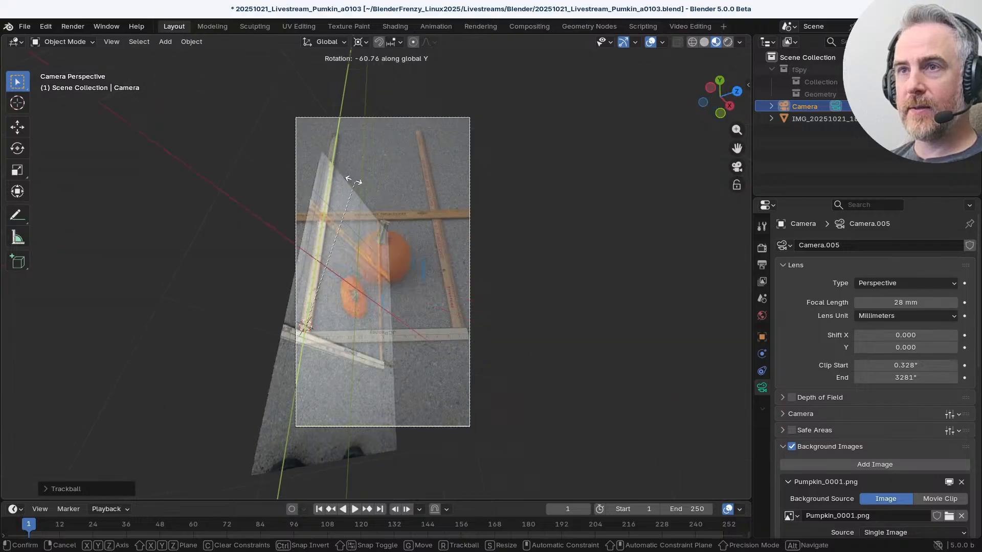
click(436, 240)
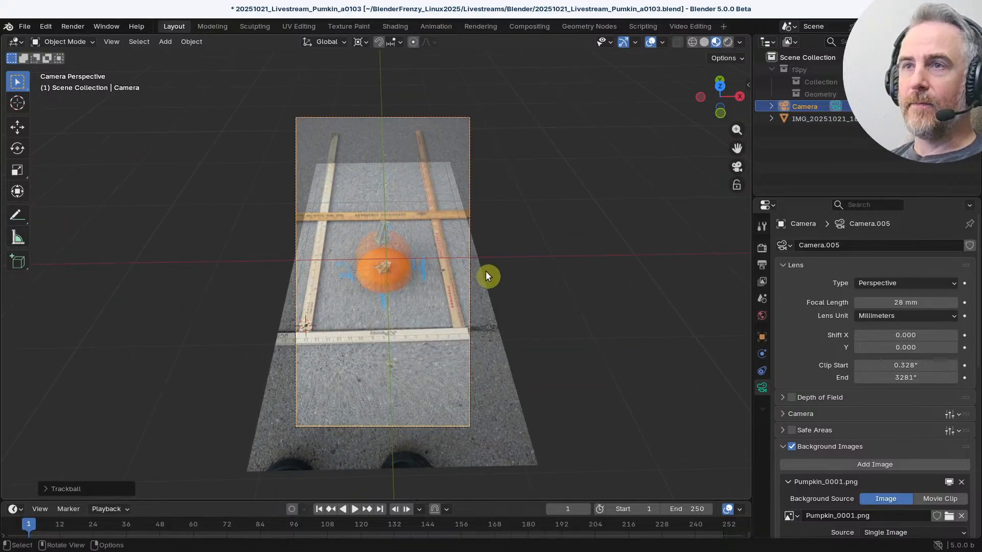
Step: Rotate the camera slightly around global X about the 3D cursor to refine the match of the yardsticks
scroll(486, 271, up, 2)
key(r)
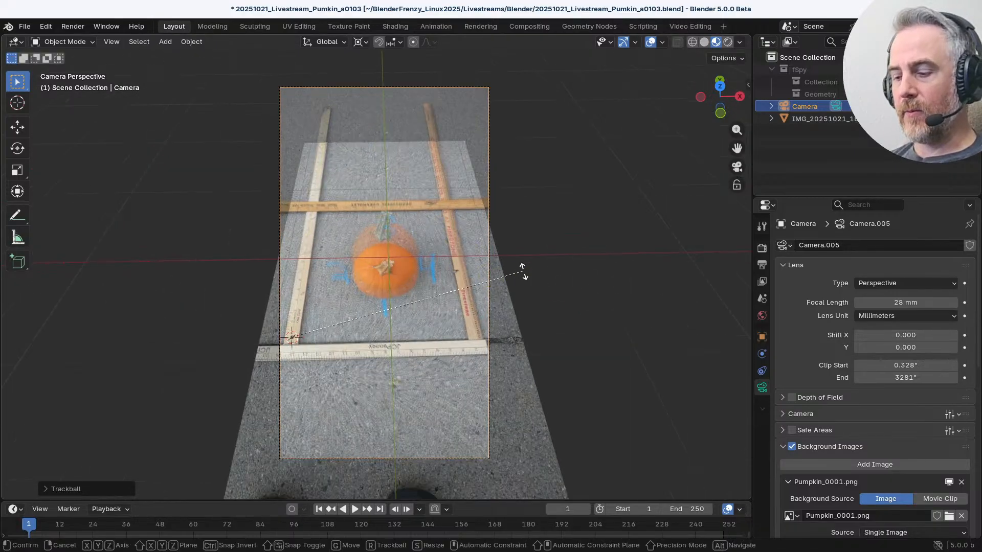
key(x)
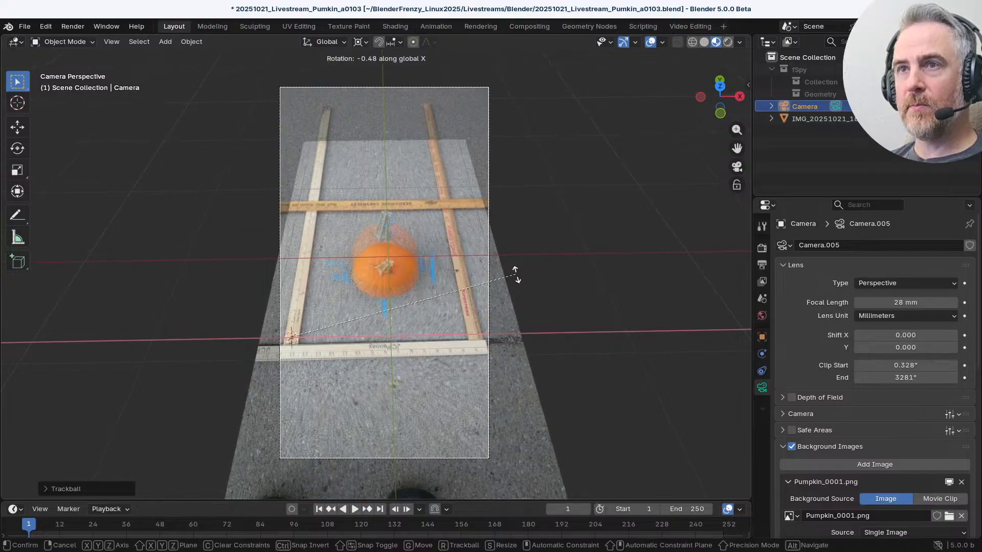
click(450, 261)
Step: Rotate the camera about -0.7° around global Y, then scale it slightly about the 3D cursor to refine the yardstick overlap
scroll(449, 259, up, 5)
scroll(448, 258, down, 2)
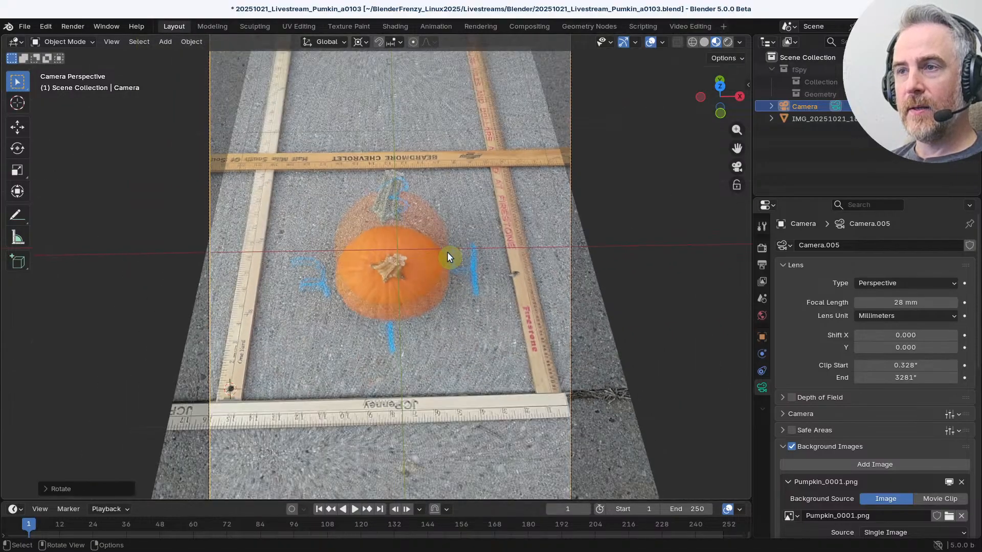
key(r)
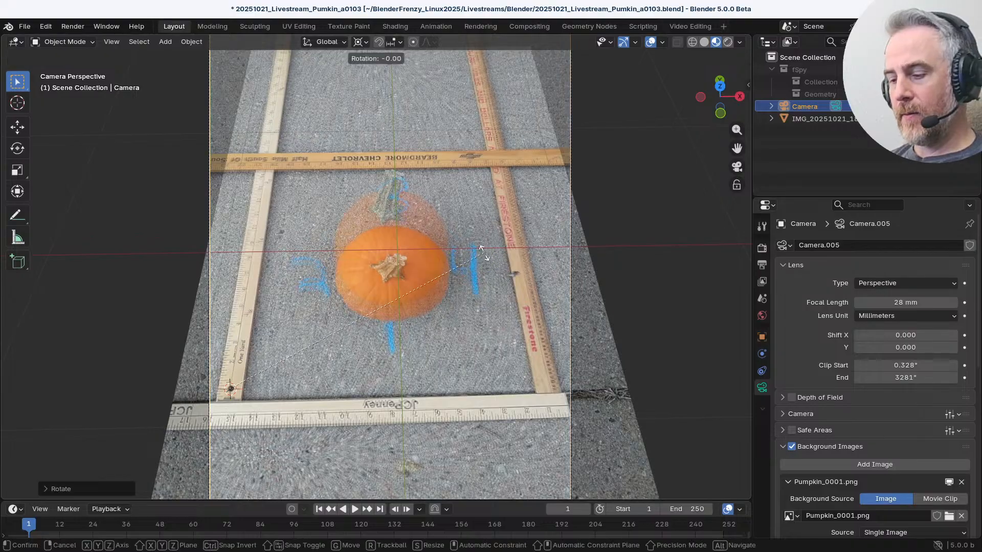
key(y)
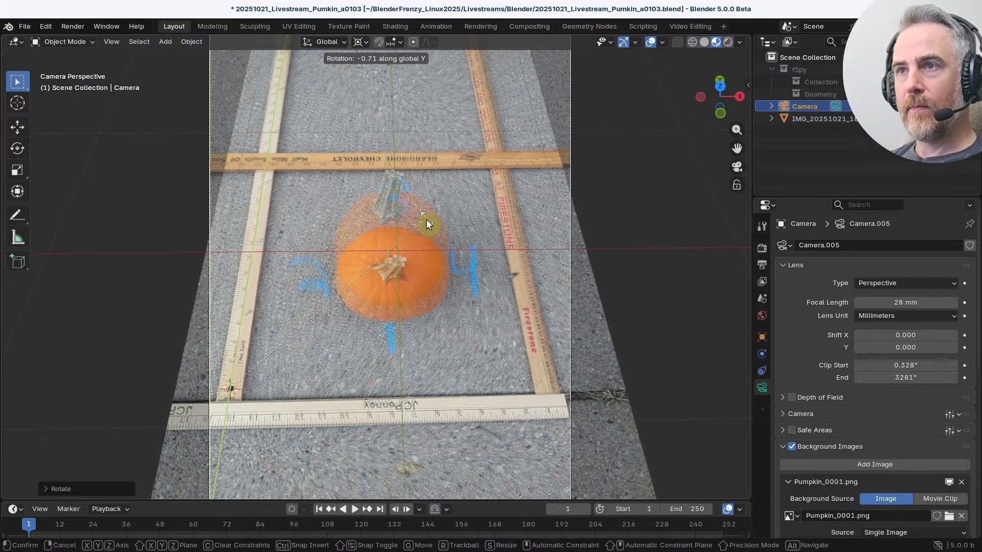
click(426, 219)
key(s)
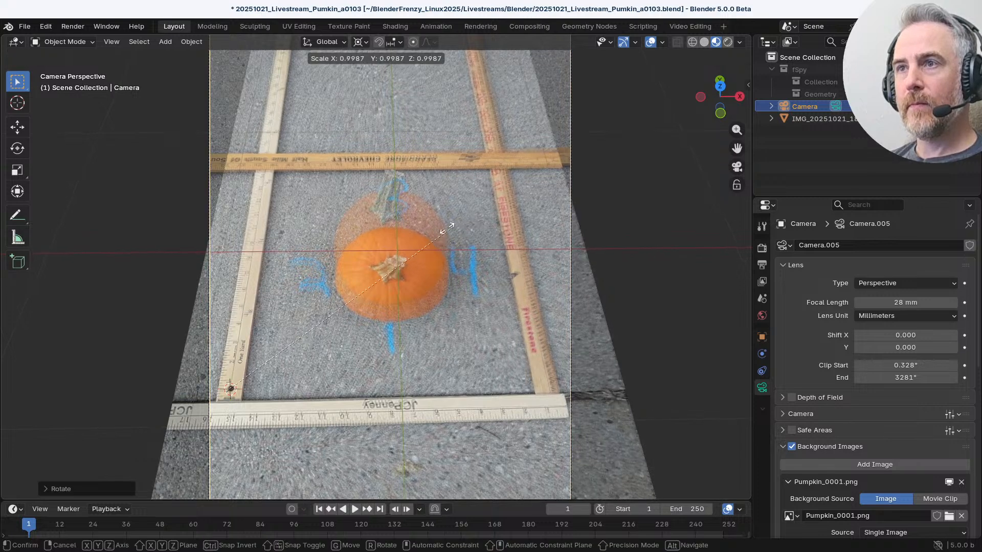
click(544, 230)
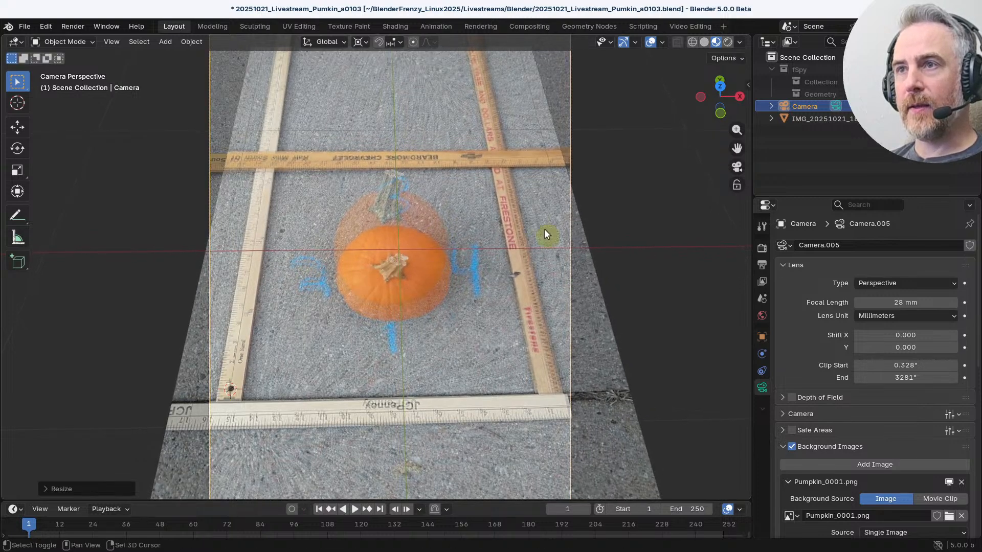